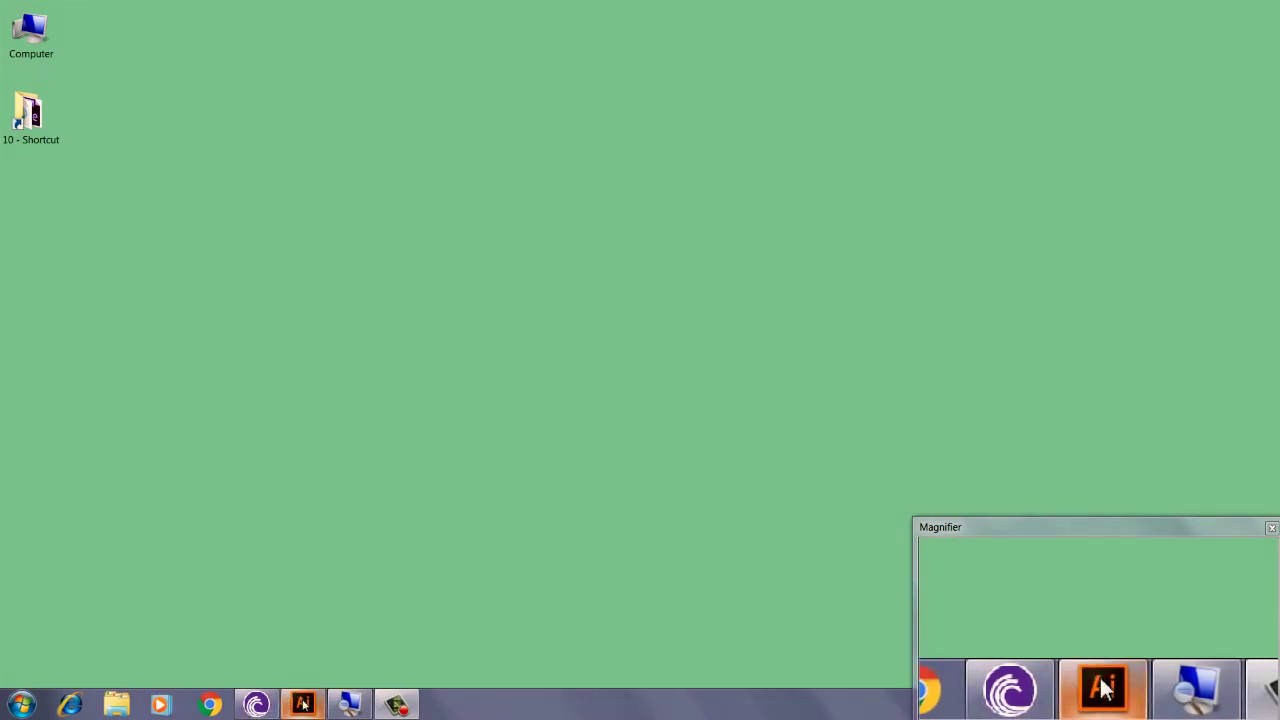
Step: Switch to Illustrator and create a new document based on the Web profile, 900 px wide and 900 px high
left_click(303, 705)
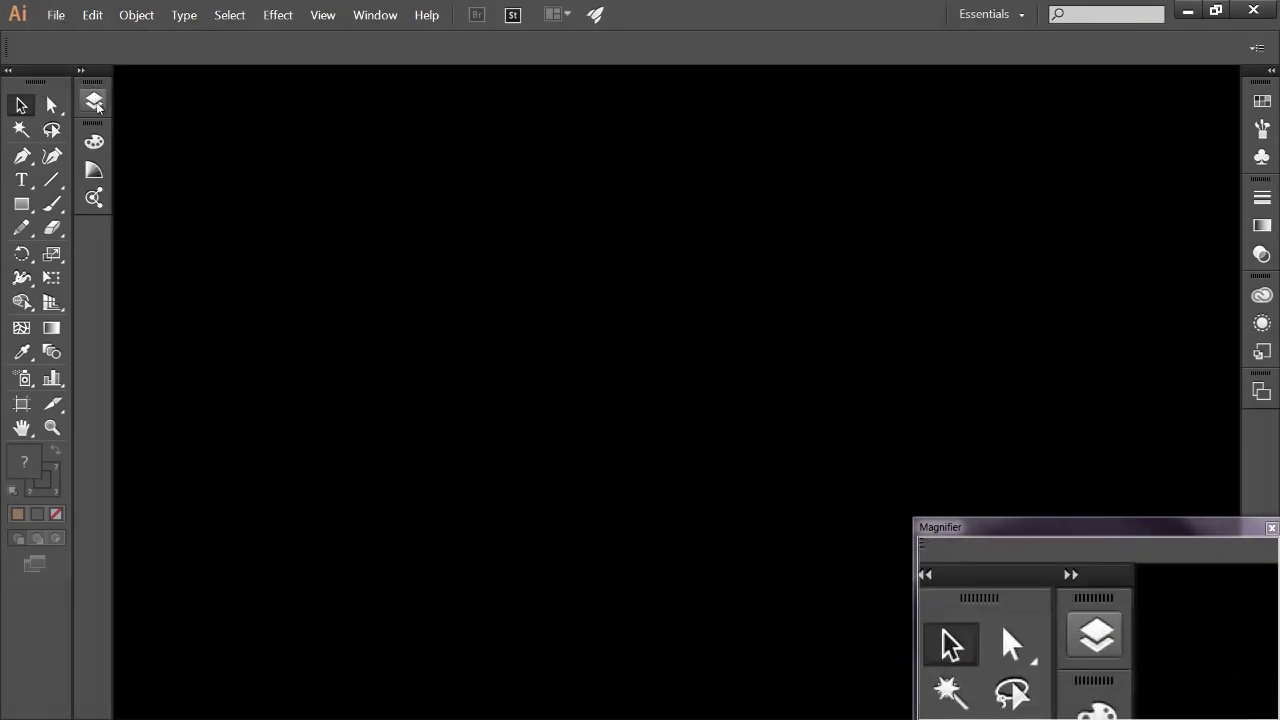
left_click(56, 15)
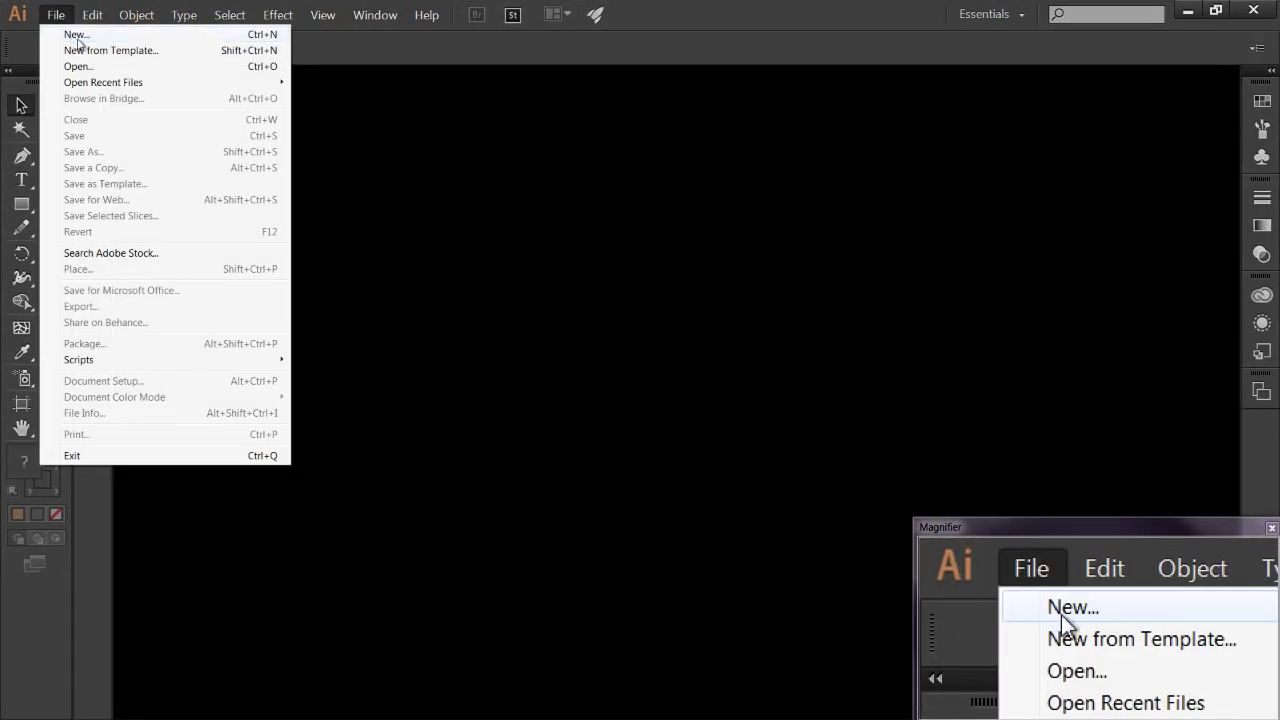
left_click(75, 39)
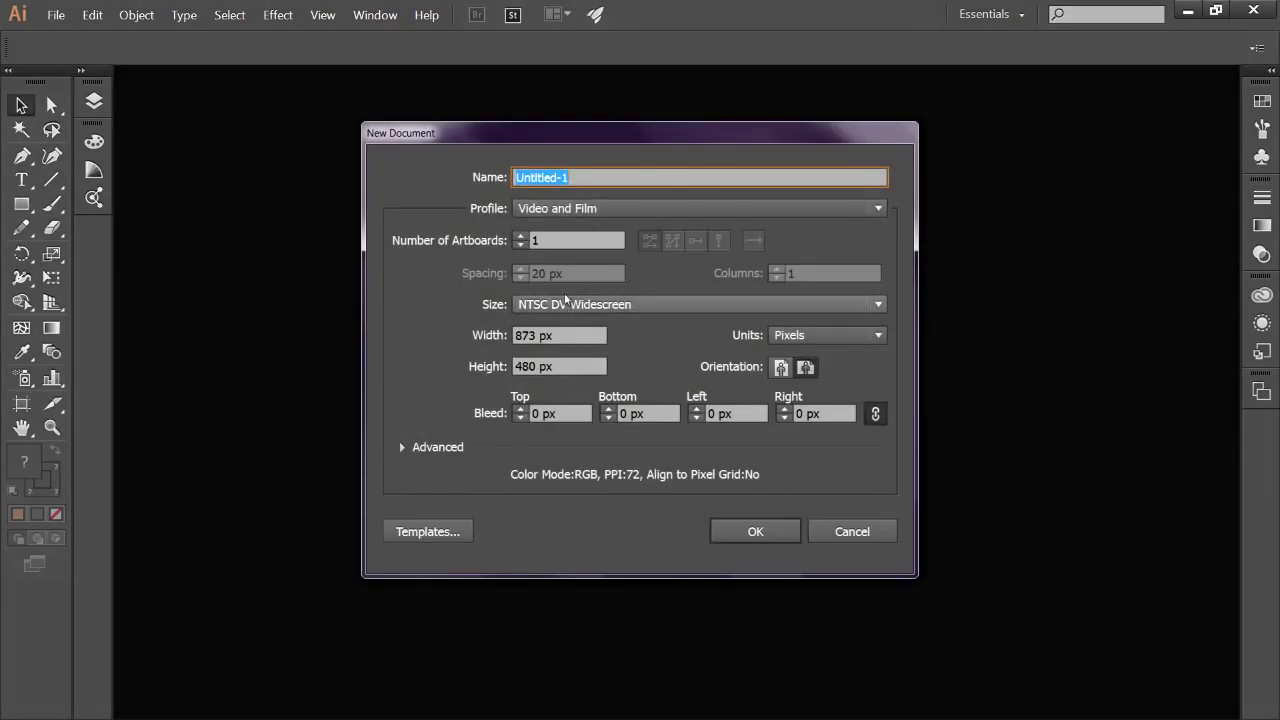
left_click(568, 208)
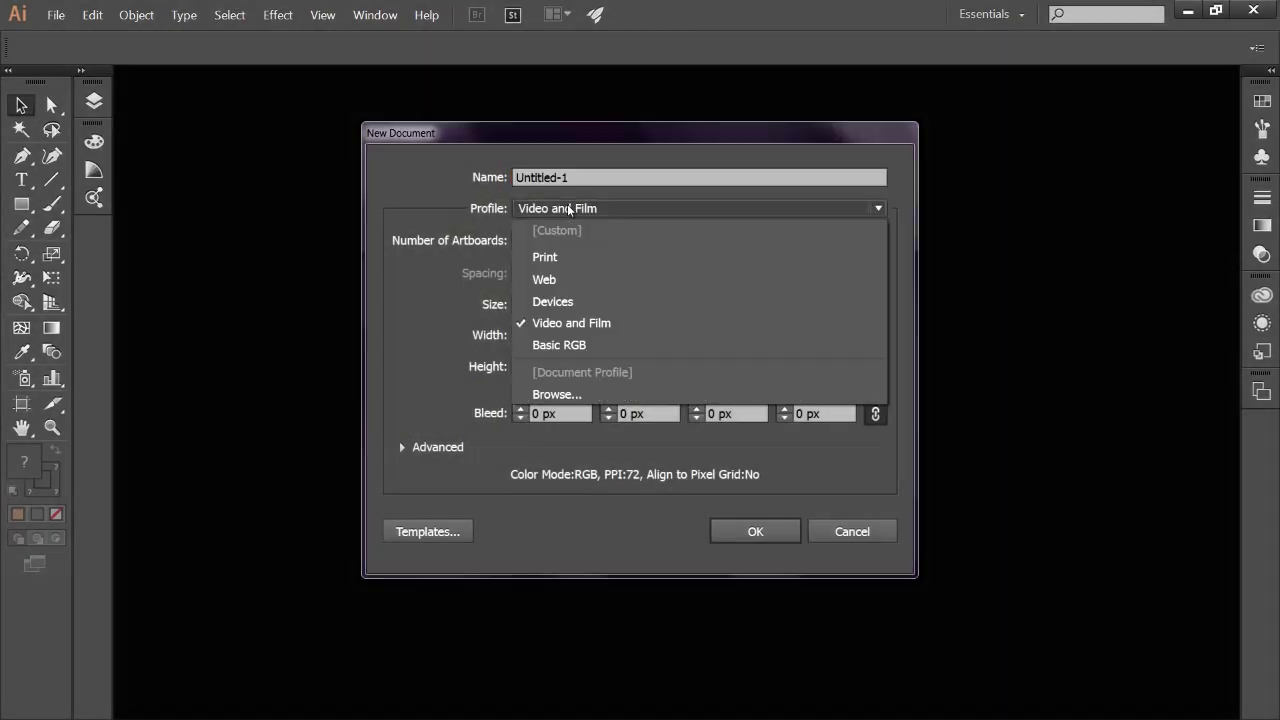
left_click(574, 276)
left_click(590, 336)
type("900")
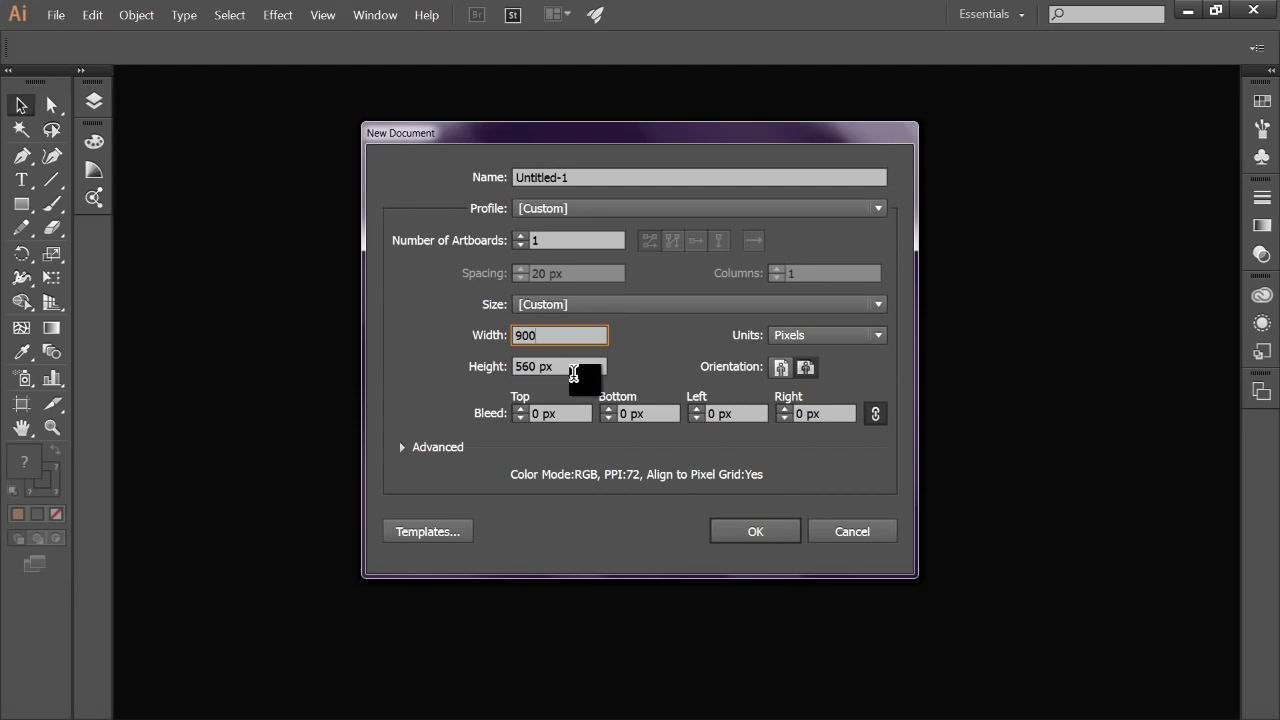
key("Tab")
type("900")
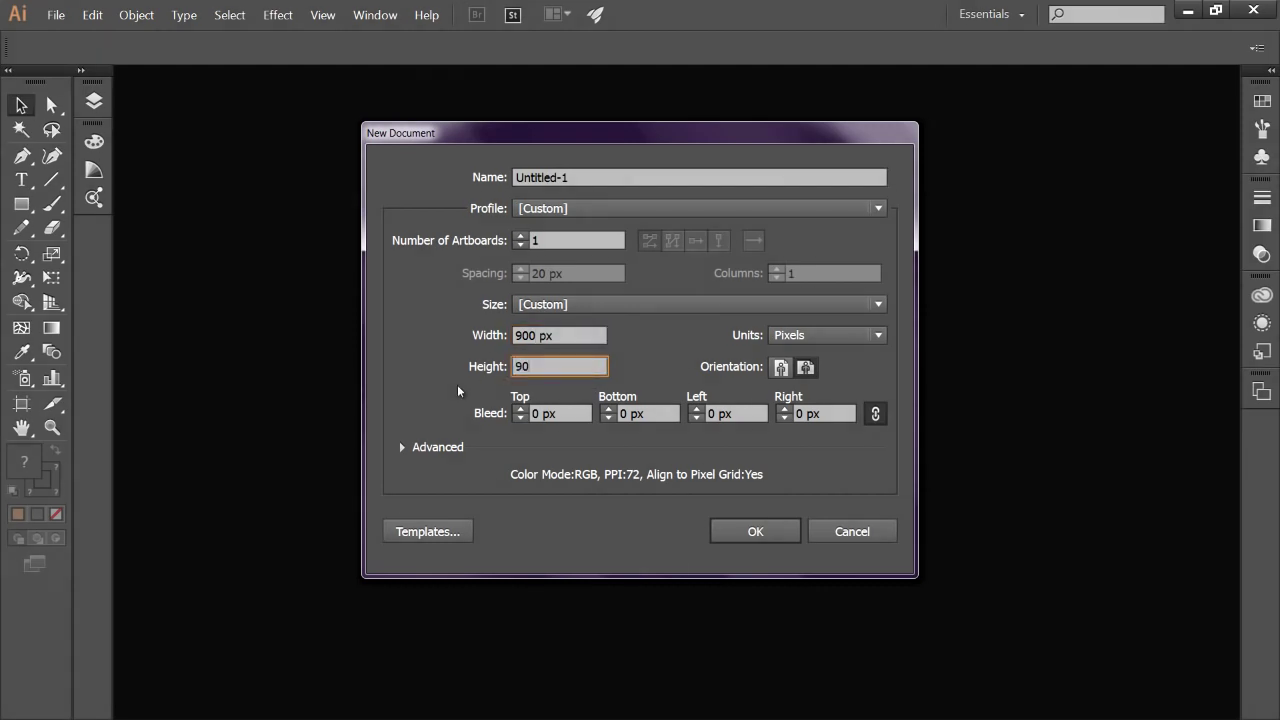
left_click(753, 536)
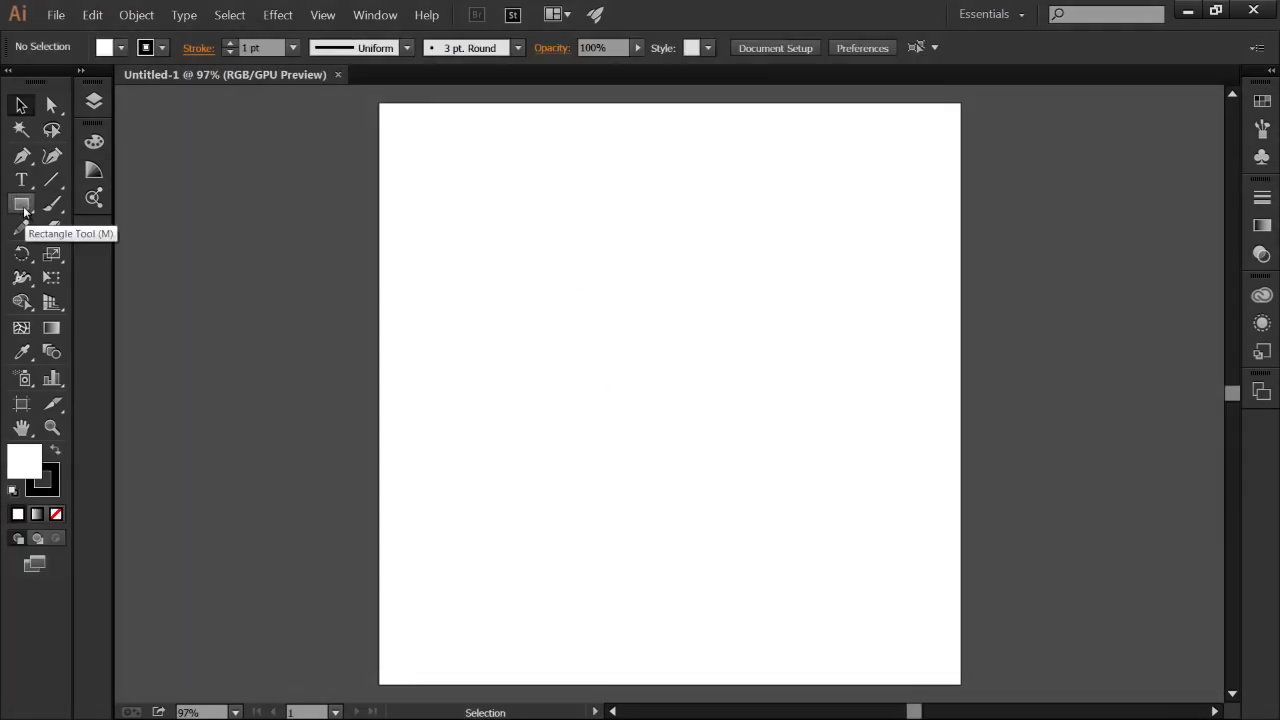
left_click_drag(22, 208, 87, 229)
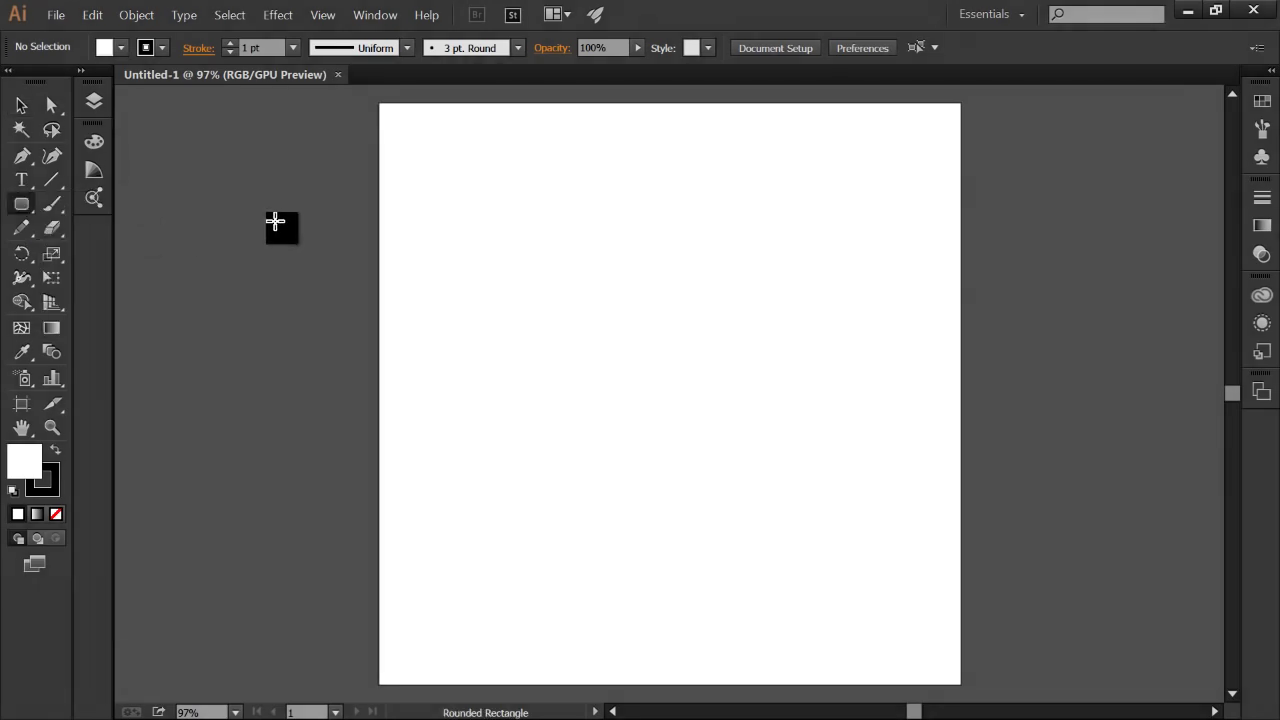
left_click_drag(704, 242, 766, 329)
key("ctrl+z")
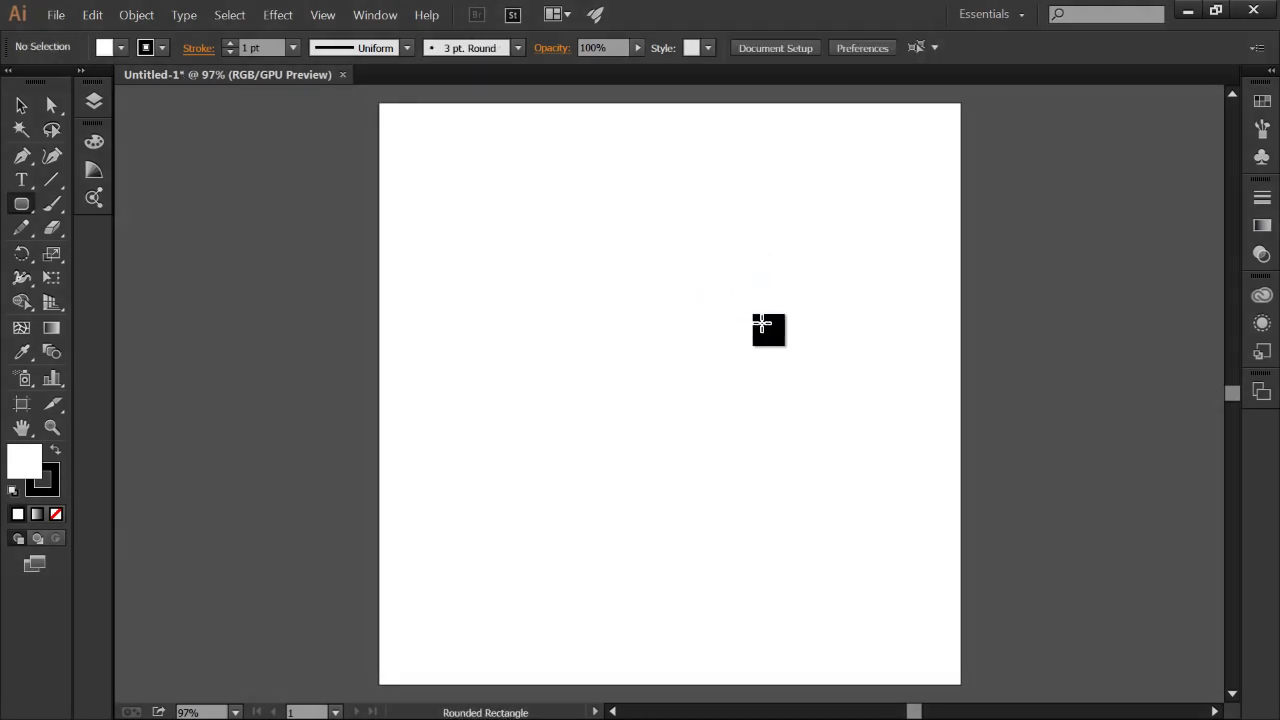
key("v")
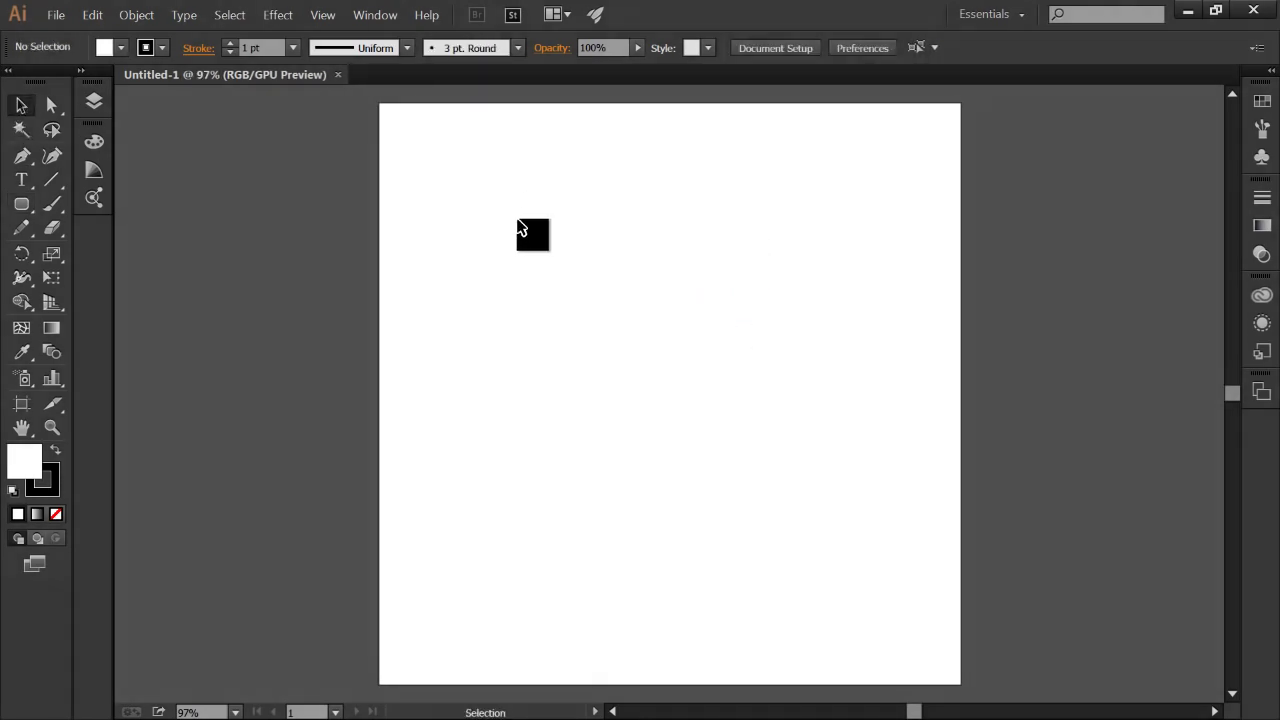
Step: Place the colour palette image 2.PNG small in the upper left corner of the artboard
left_click(56, 16)
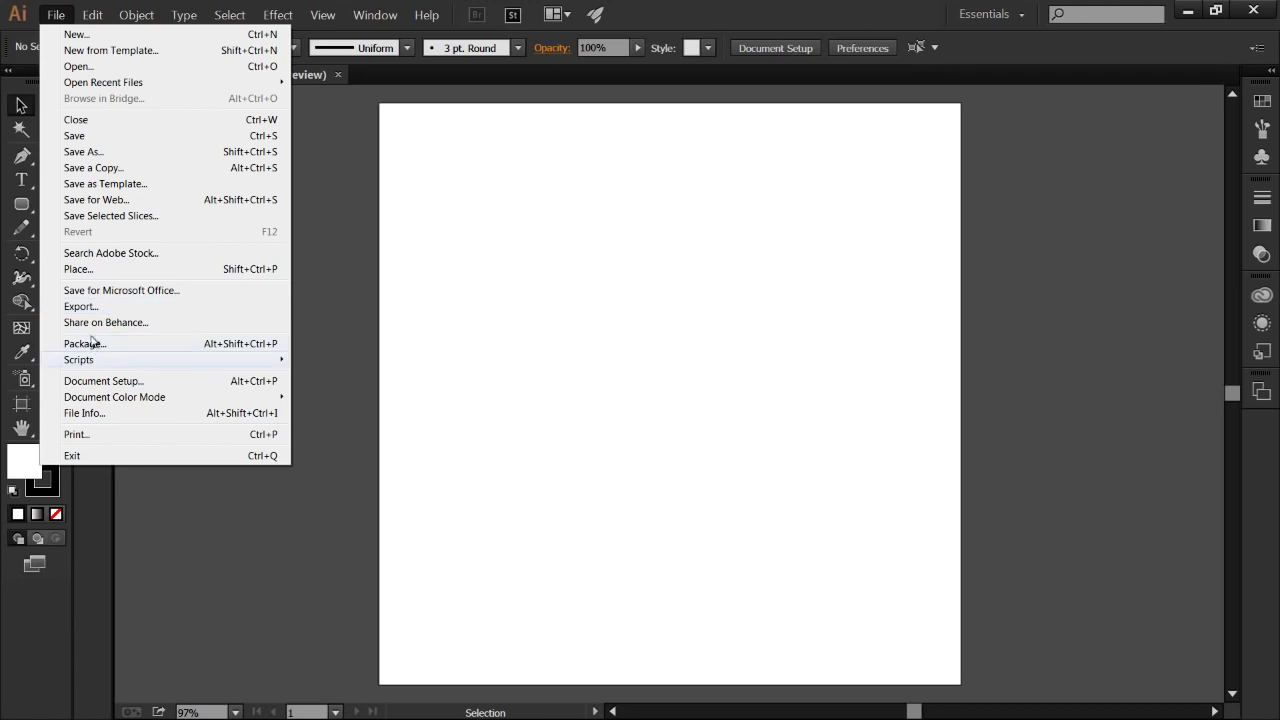
left_click(92, 270)
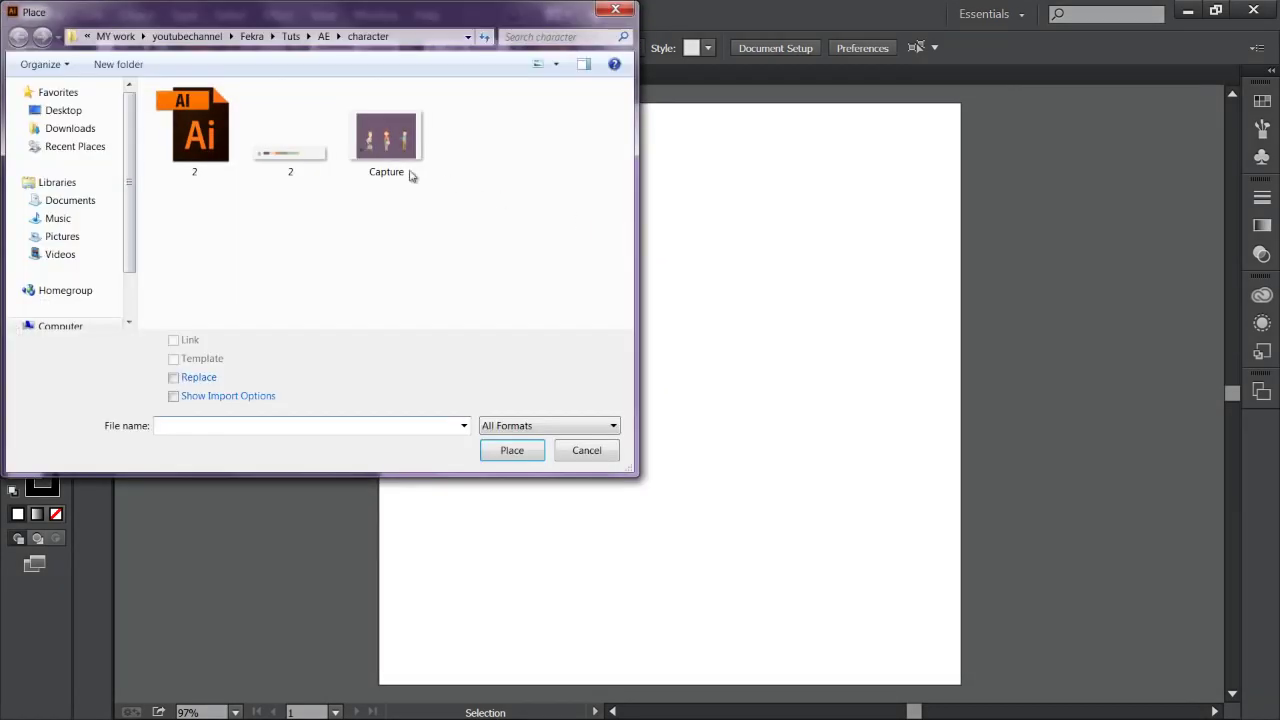
left_click(324, 158)
left_click(519, 458)
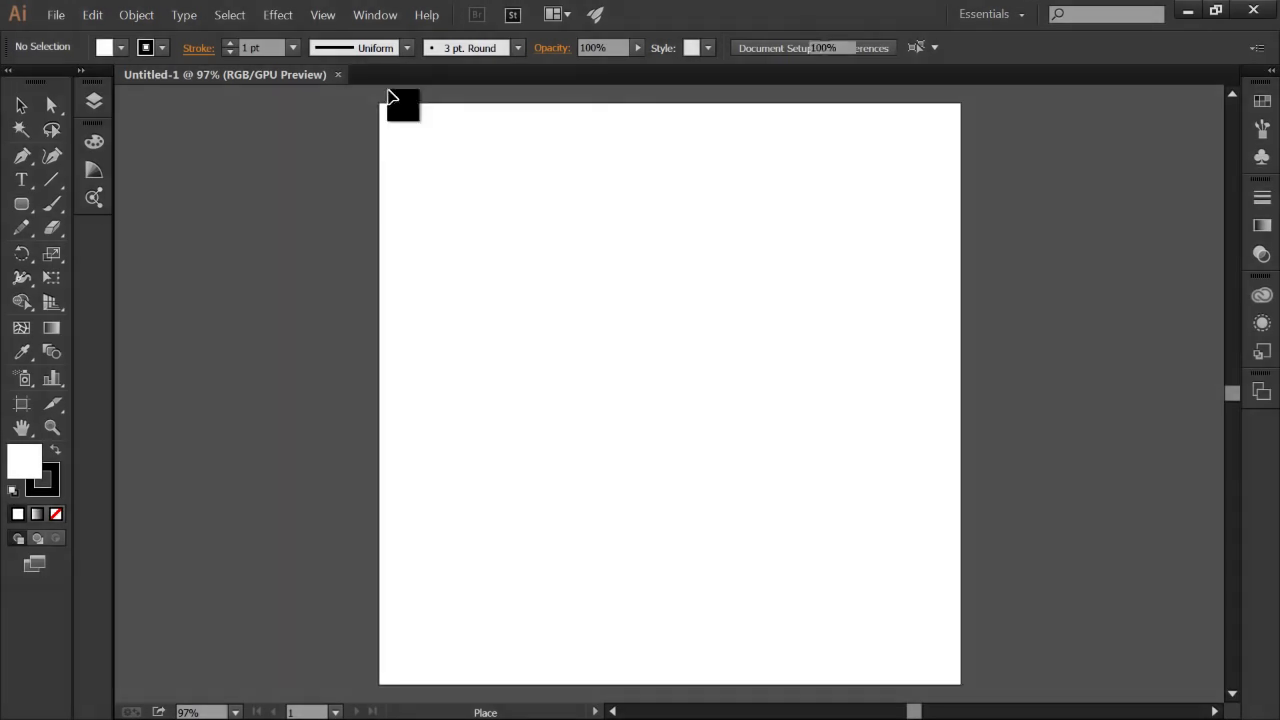
left_click(390, 92)
left_click_drag(453, 108, 615, 263)
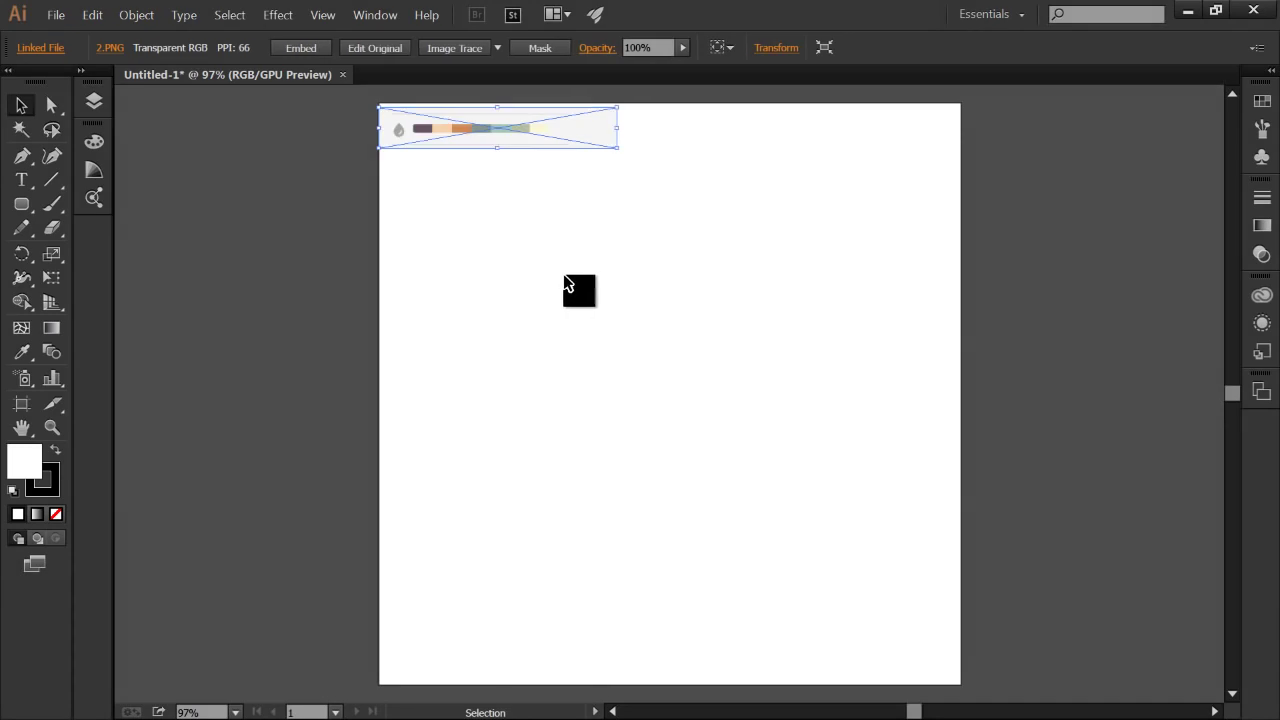
left_click(578, 290)
left_click(533, 130)
left_click(603, 229)
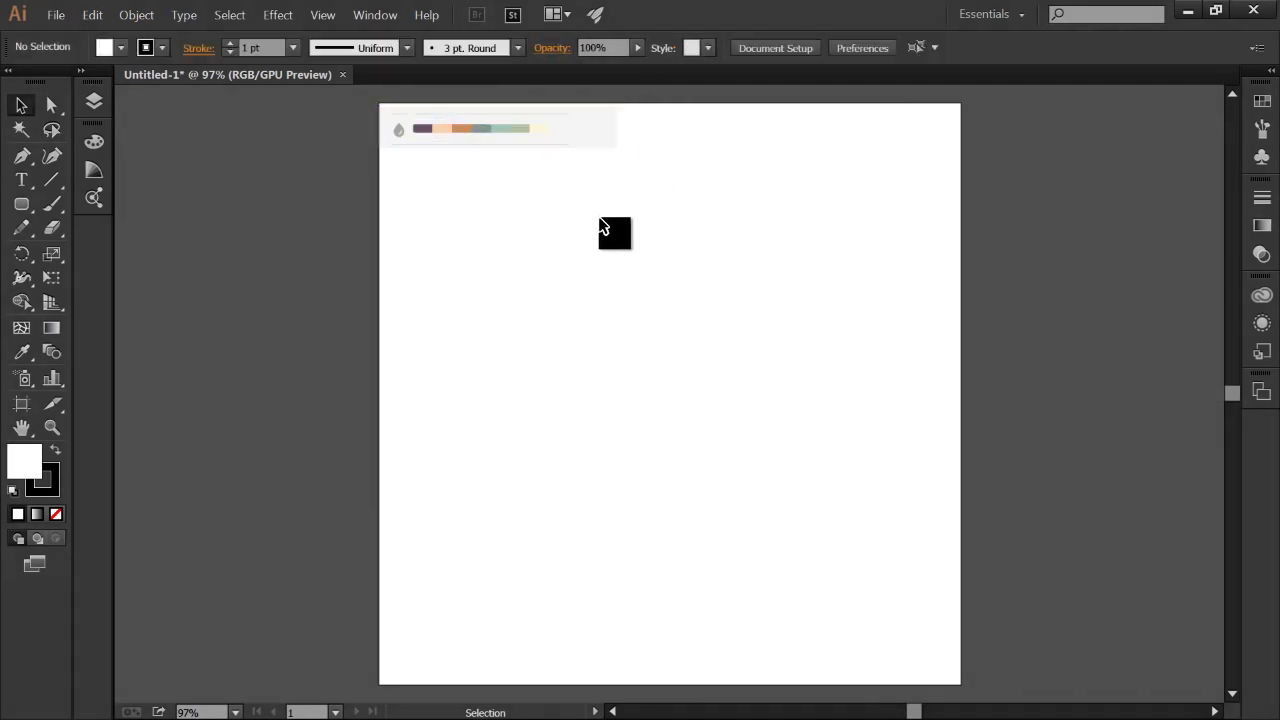
Step: Draw an upright rounded rectangle for the head, about 85 by 142 px with a 25 px corner radius, in the artboard's upper right area
left_click(21, 203)
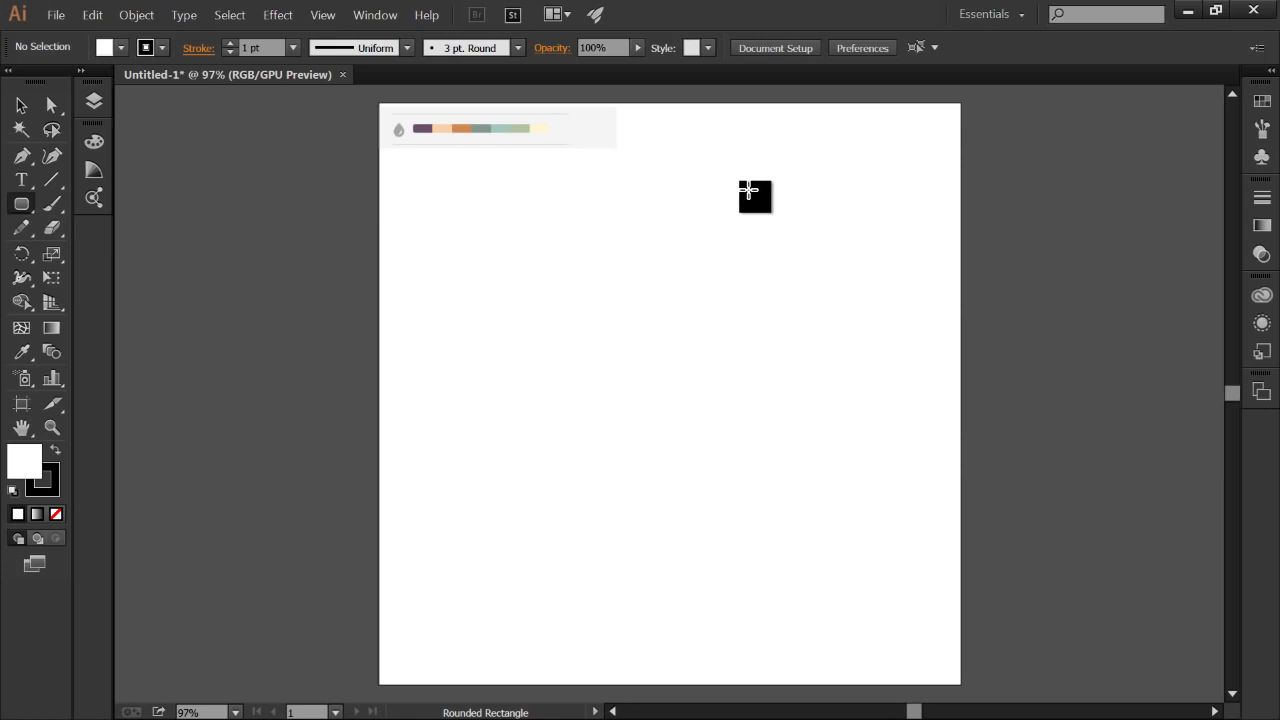
left_click_drag(768, 225, 705, 330)
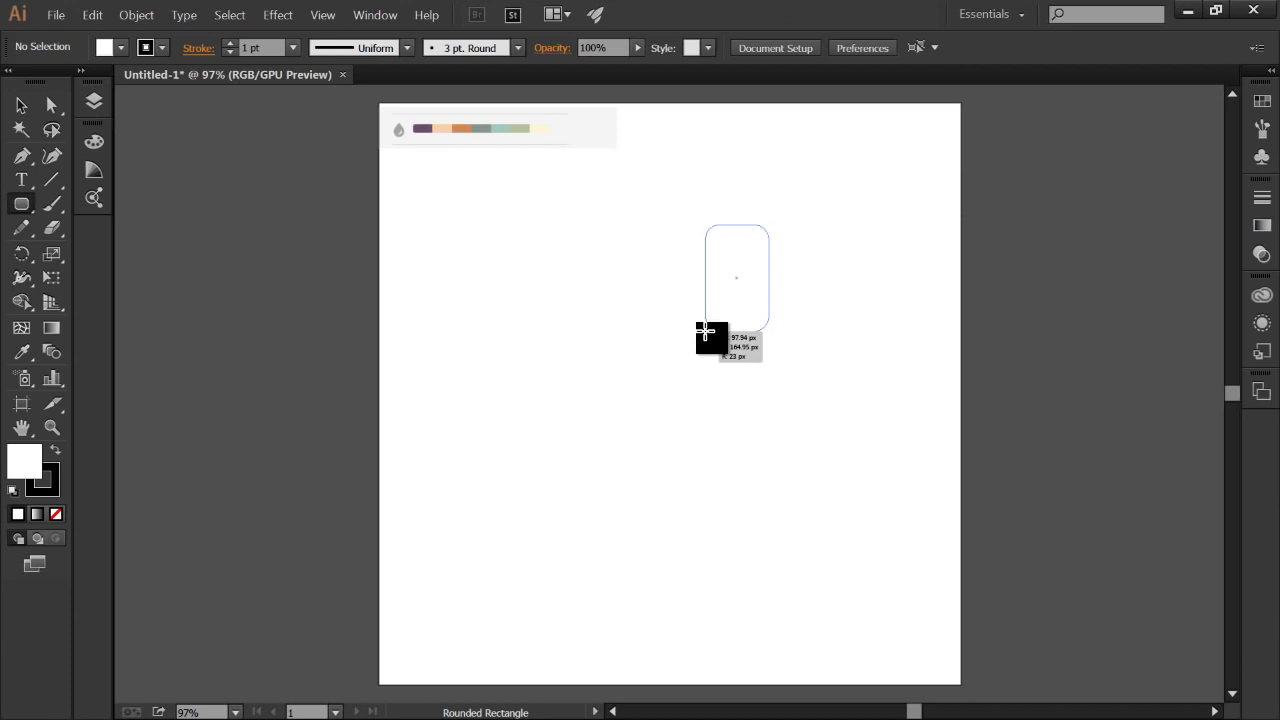
mouse_move(705, 330)
left_mouse_down()
mouse_move(697, 314)
mouse_move(712, 315)
left_mouse_up()
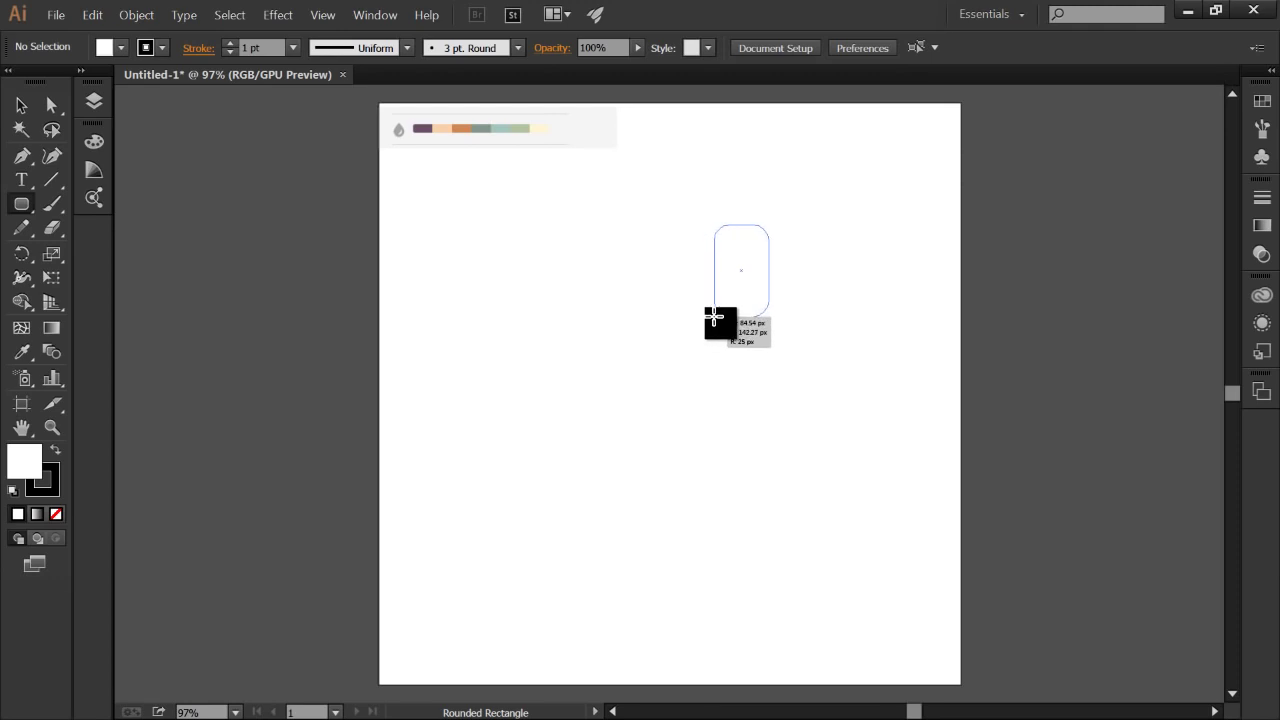
left_click_drag(714, 316, 713, 317)
Step: Fill the head shape with the cream colour sampled from the palette image and move it slightly down
left_click(22, 351)
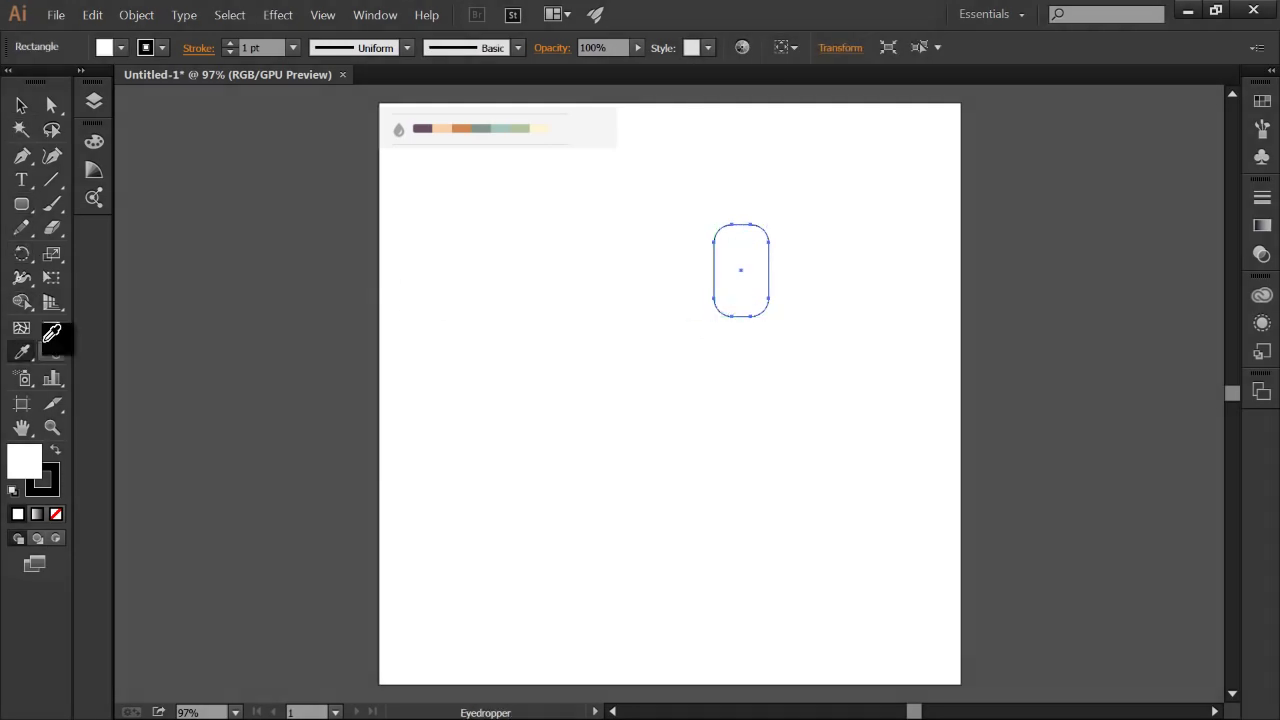
left_click(541, 129)
left_click(22, 105)
left_click(743, 338)
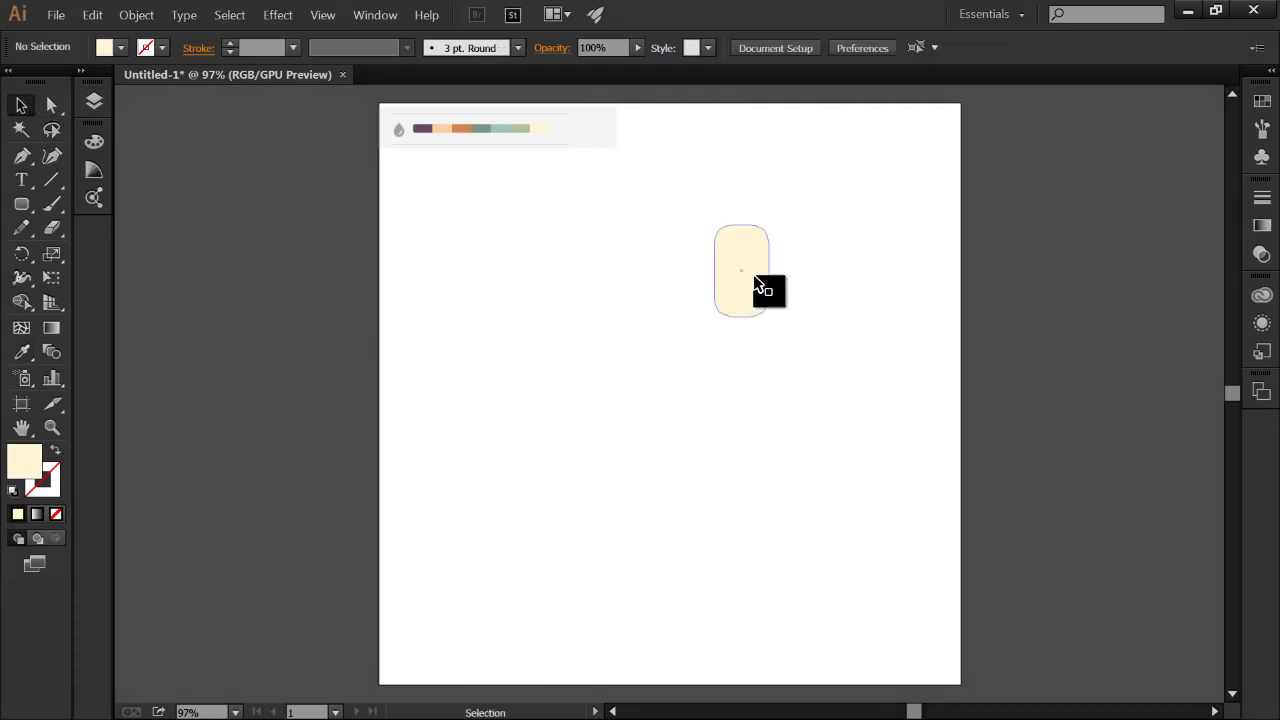
key("ctrl+1")
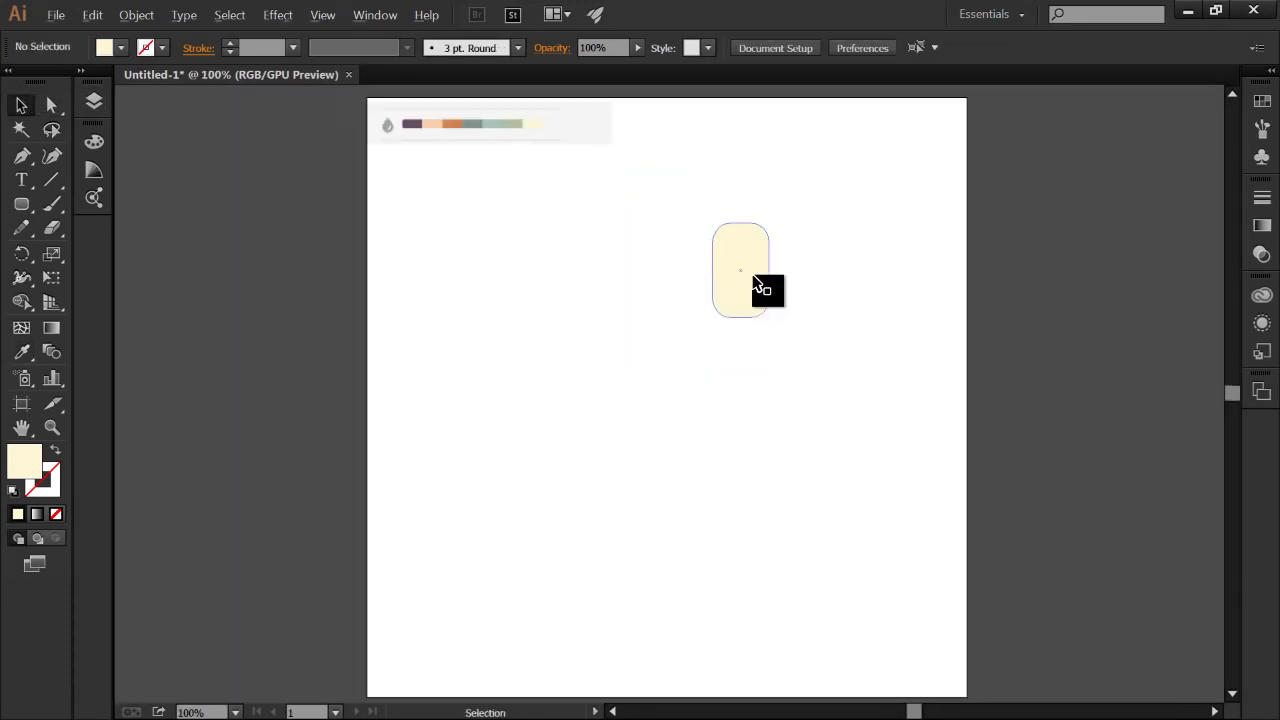
left_click_drag(757, 283, 757, 301)
left_click(782, 422)
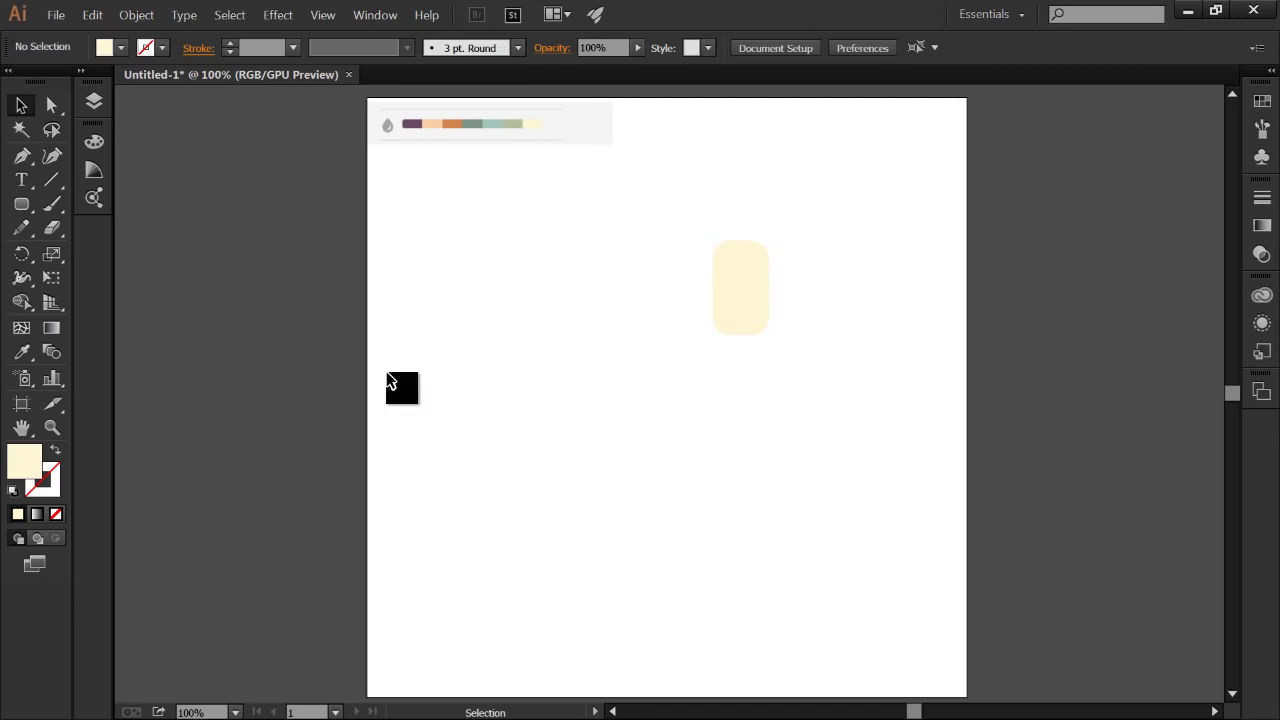
Step: Draw a small rounded square with strongly rounded corners overlapping the head's left edge as the ear
left_click(20, 206)
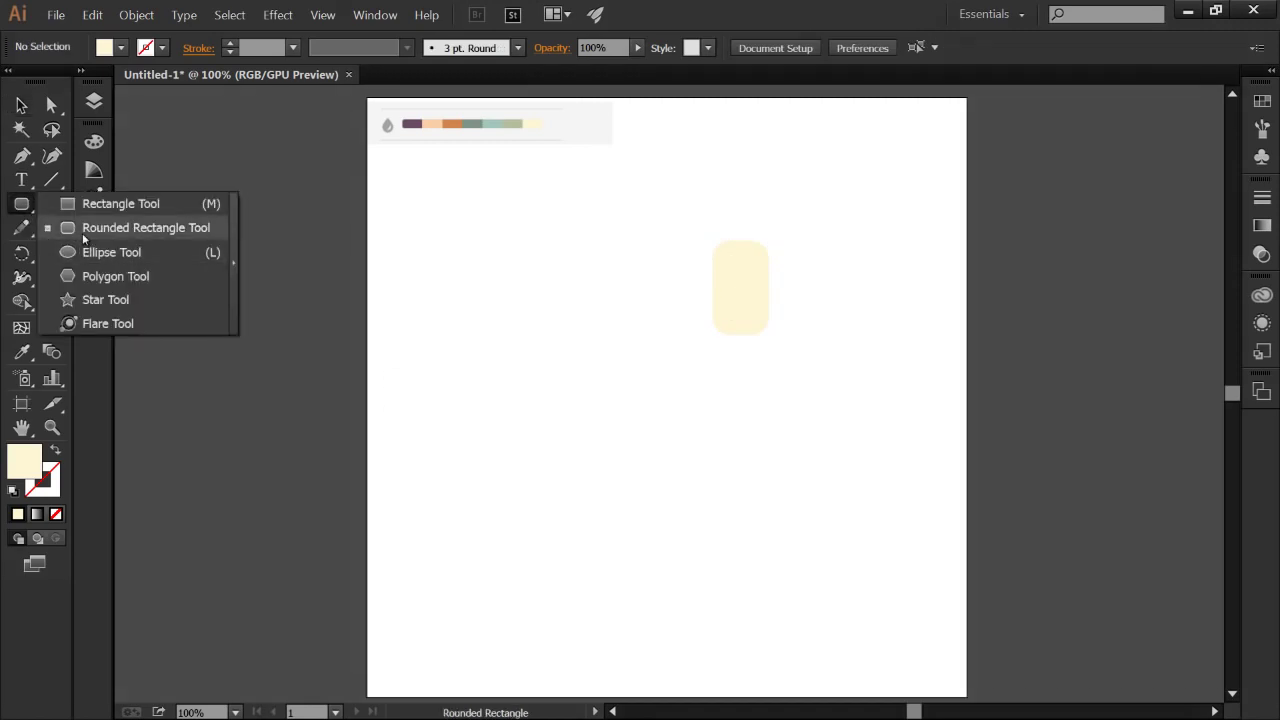
left_click(84, 238)
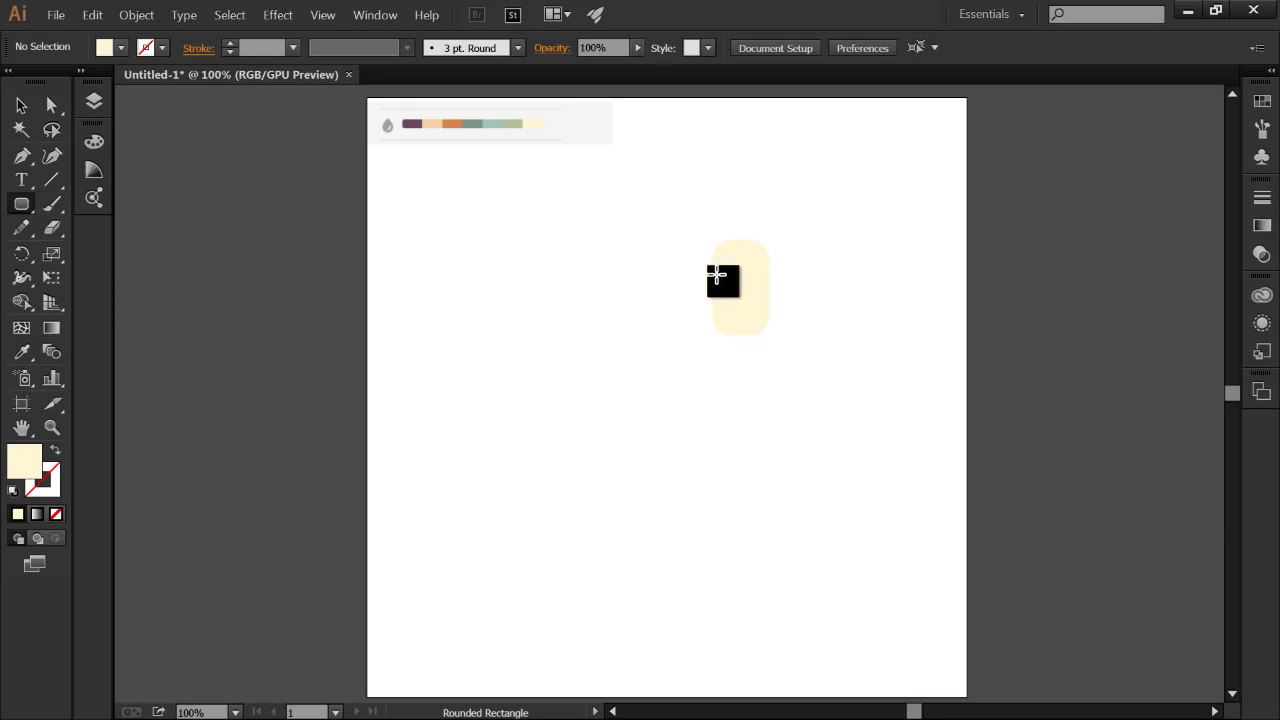
scroll(717, 278, "up", 1)
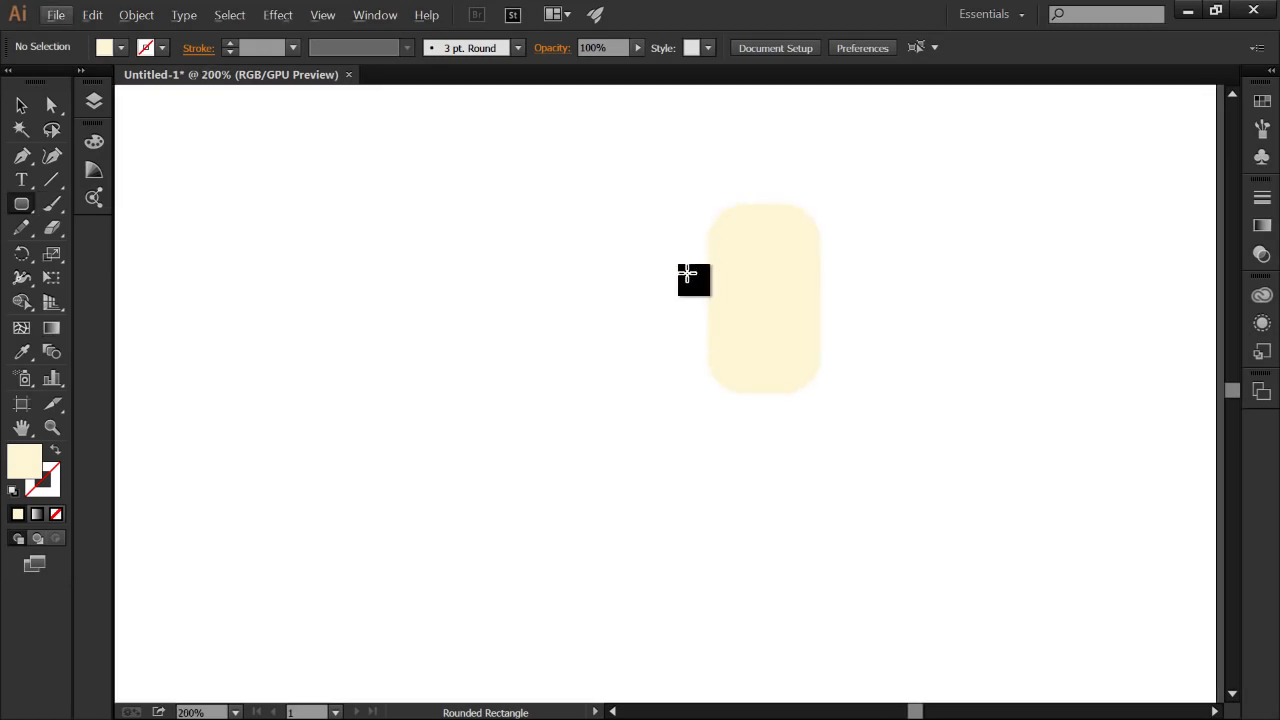
left_click_drag(702, 293, 723, 313)
key("Left")
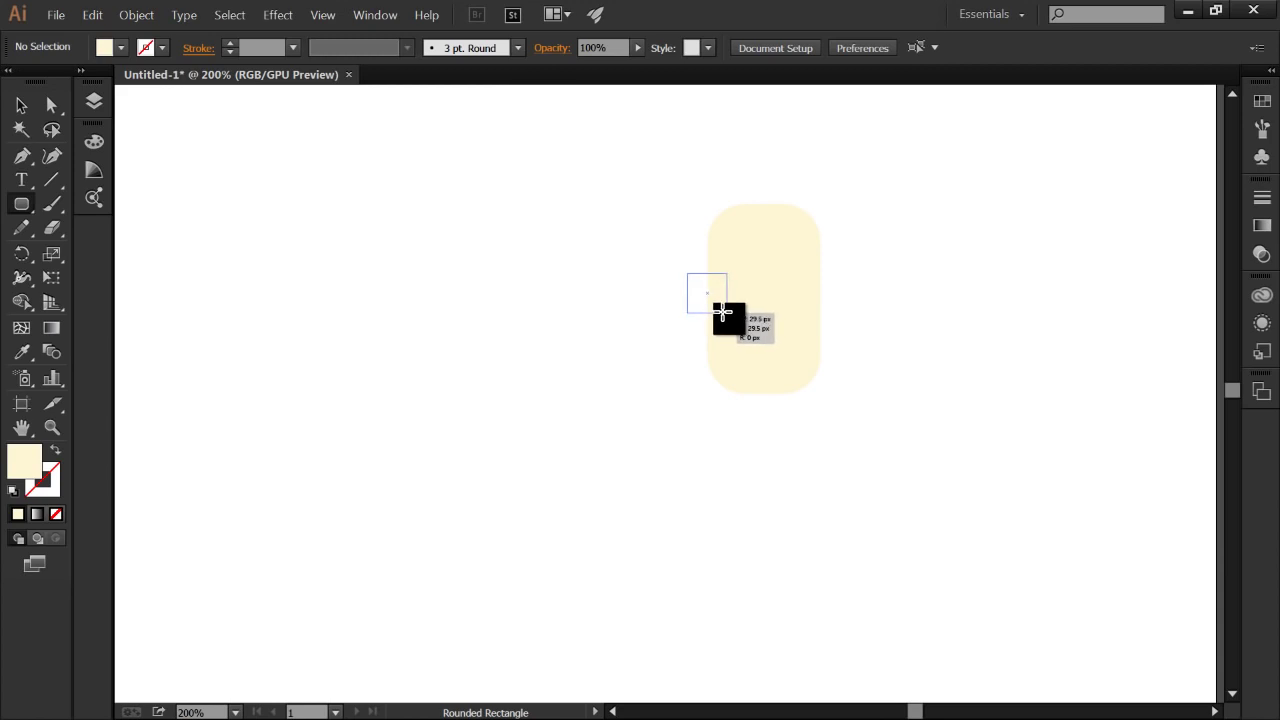
left_click_drag(723, 311, 721, 309)
key("Up")
key("Up")
key("Up")
key("Up")
key("Up")
key("Up")
key("Up")
key("Up")
key("Up")
key("Up")
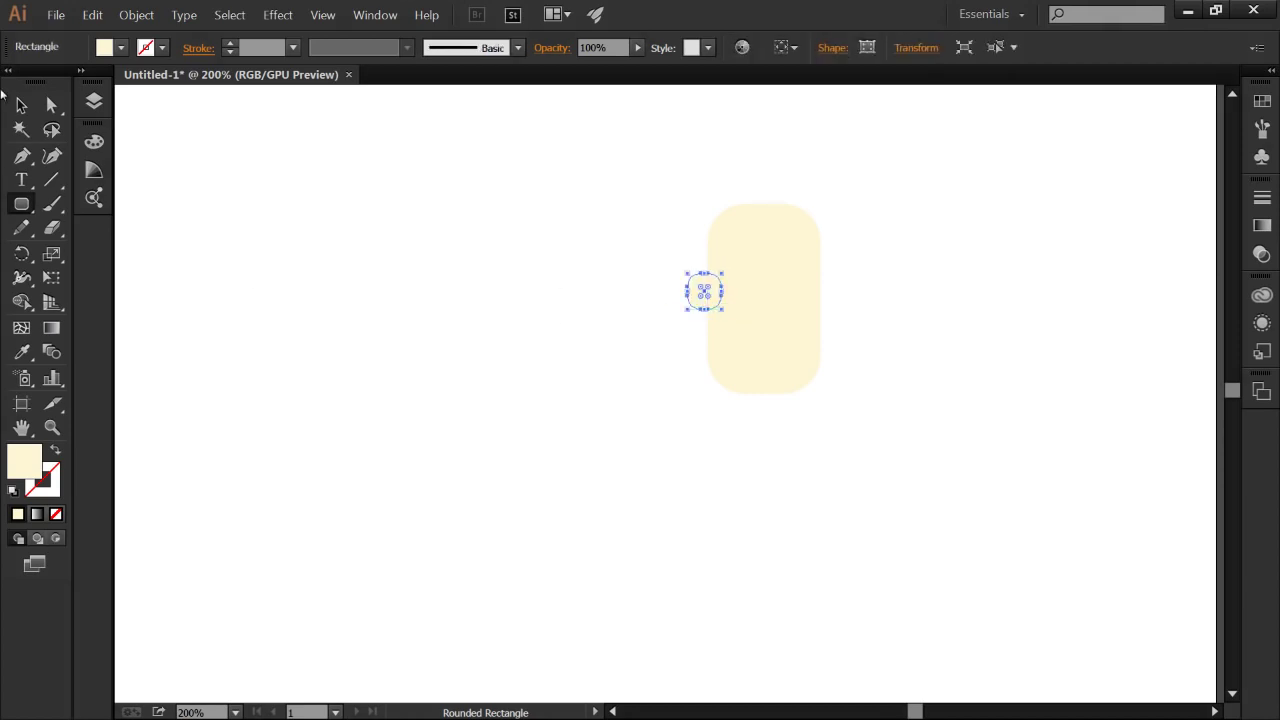
key("v")
left_click(880, 484)
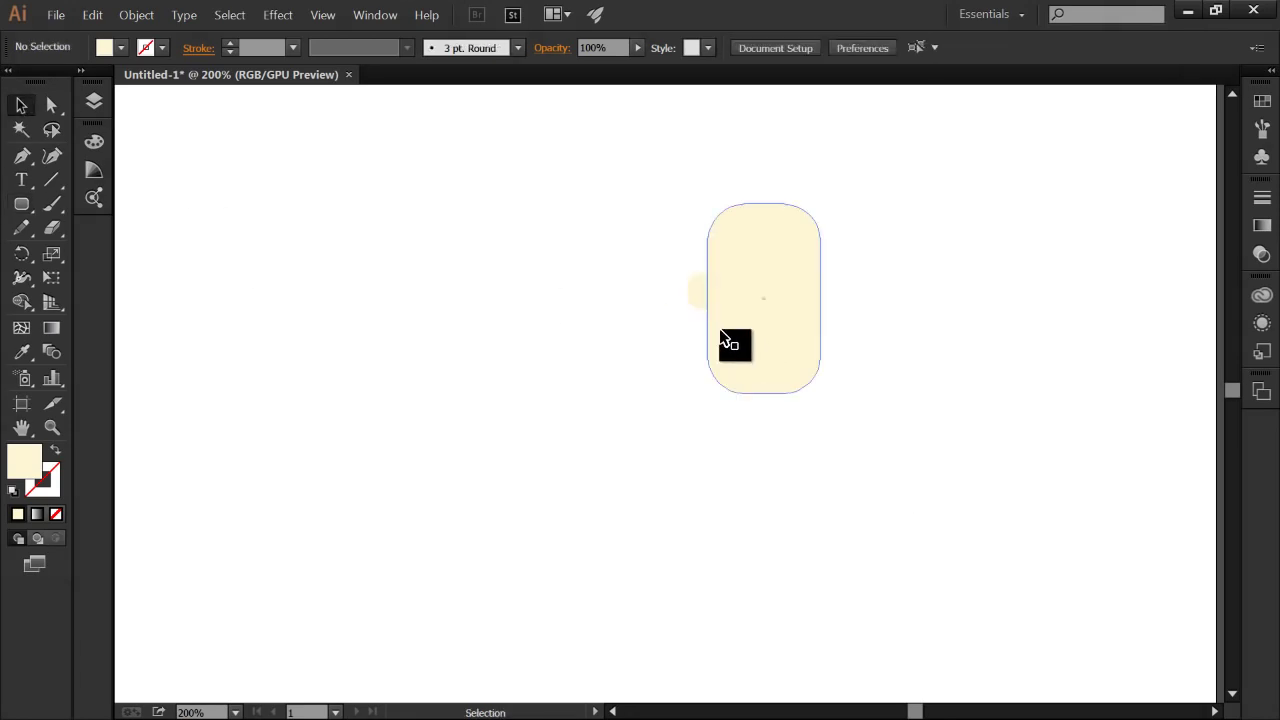
left_click(700, 289)
left_click(663, 443)
Step: Draw a small circle for an eye with the Ellipse tool on the empty area left of the head
left_click(21, 203)
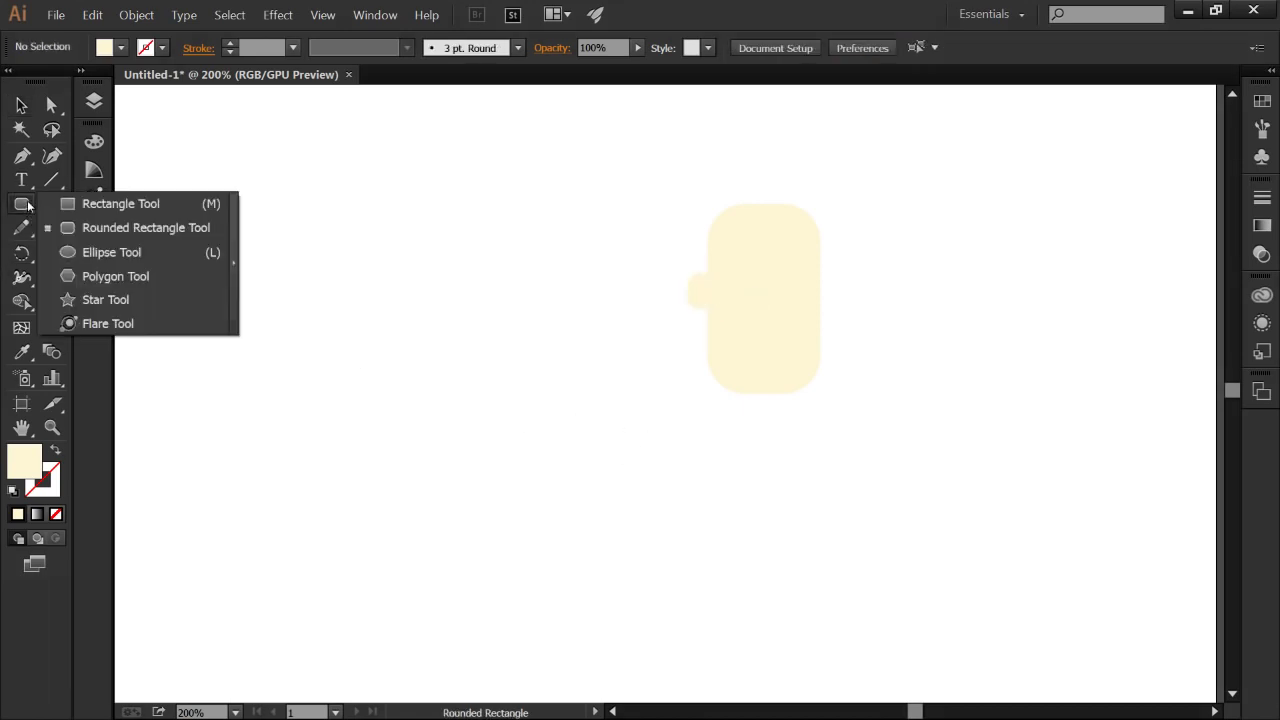
left_click(80, 252)
left_click_drag(513, 280, 546, 222)
left_click(22, 106)
left_click(548, 237)
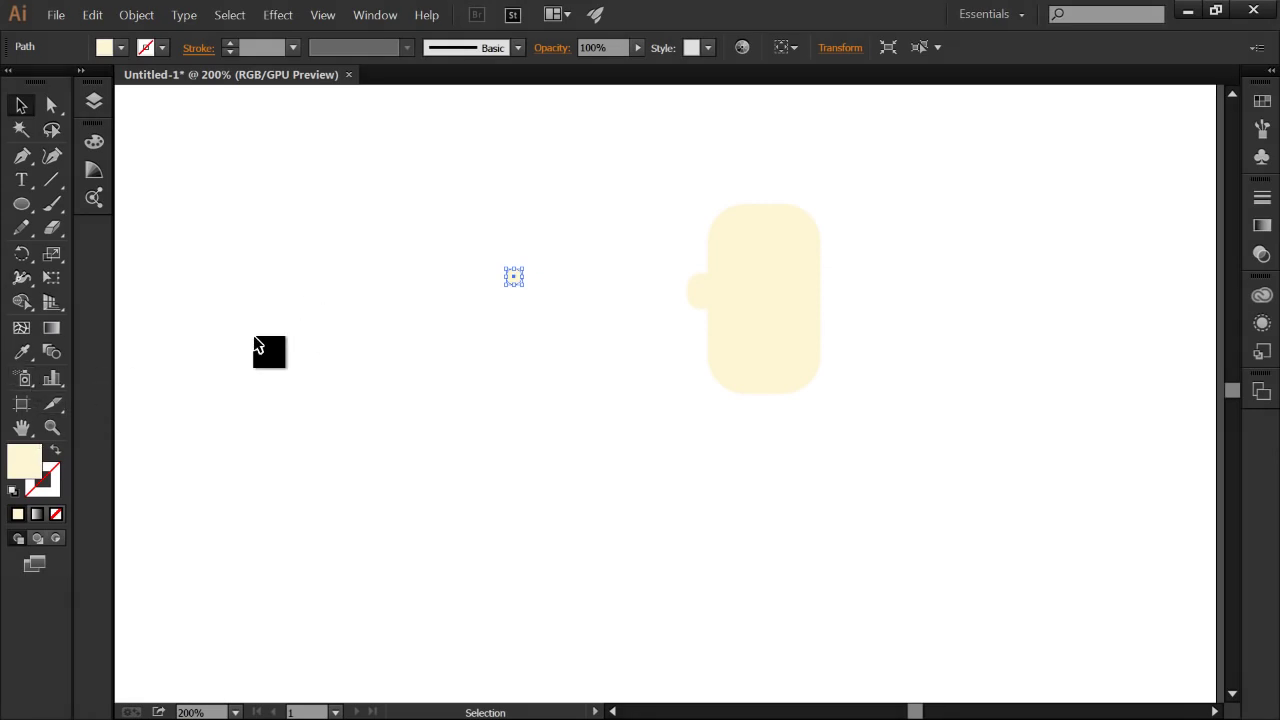
Step: Fill the small circle with the dark grey-green sampled from the palette image
scroll(290, 345, "up", 2)
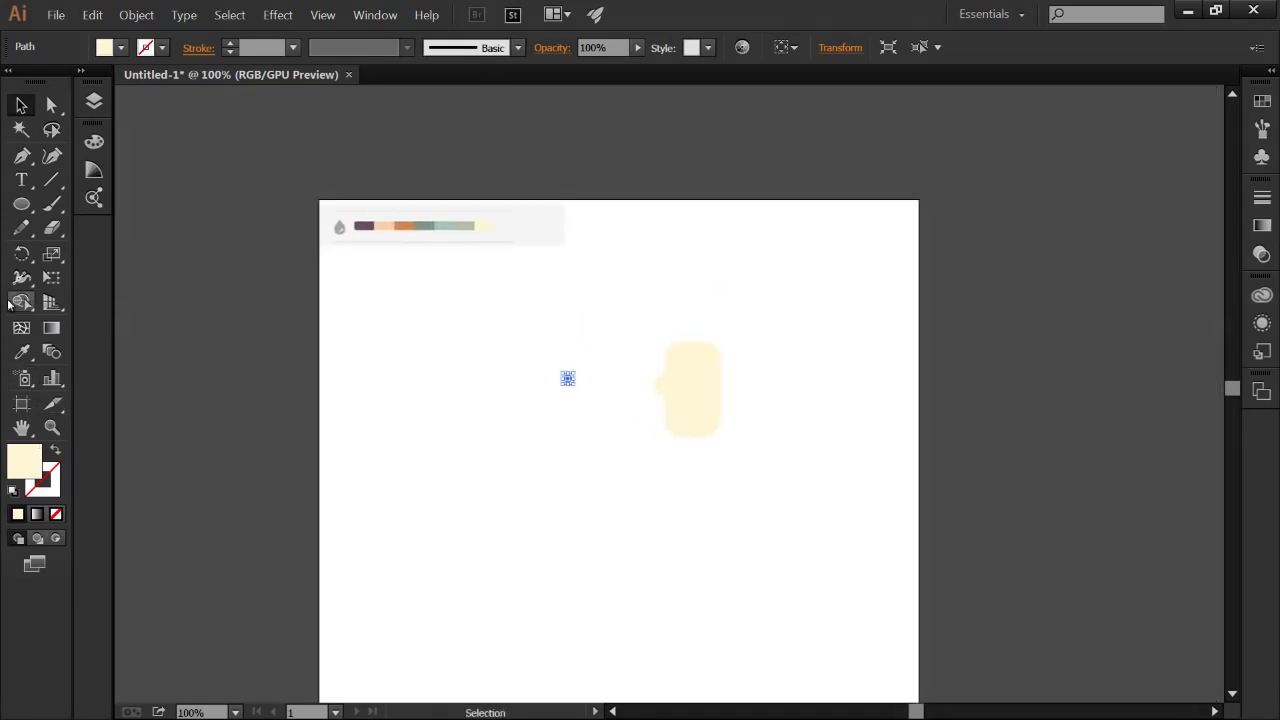
left_click(26, 357)
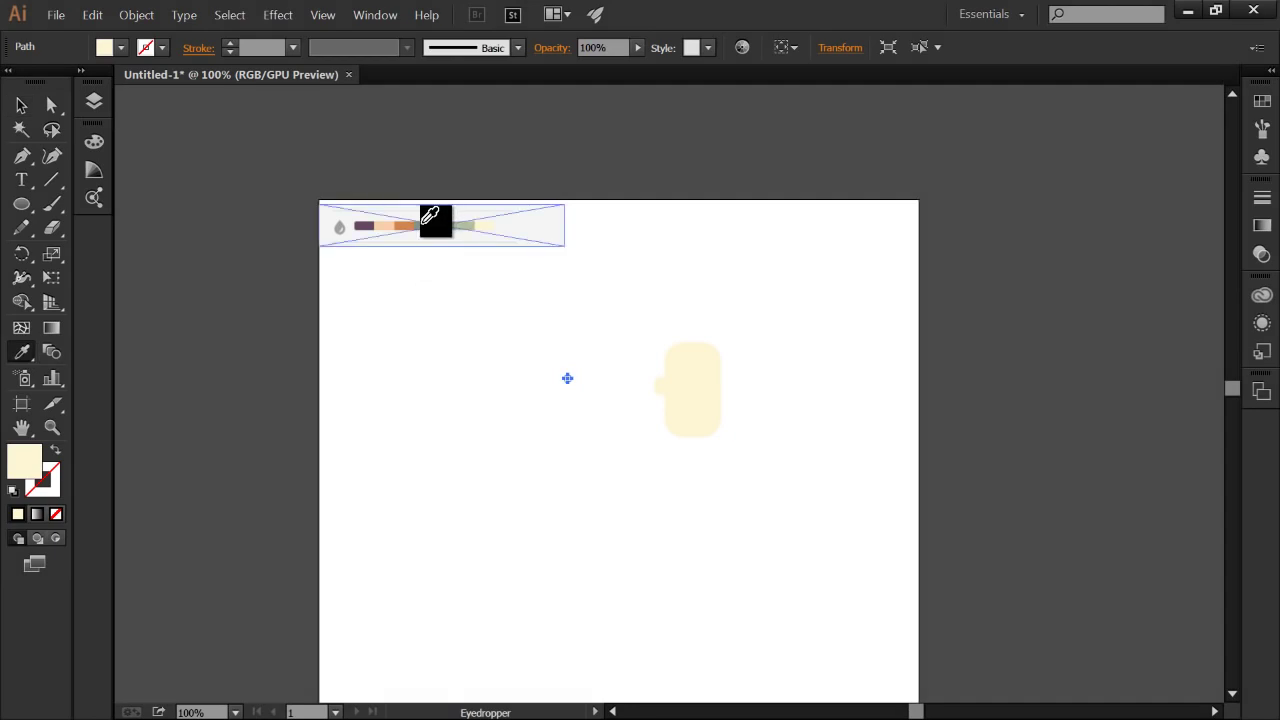
left_click(424, 225)
left_click(22, 105)
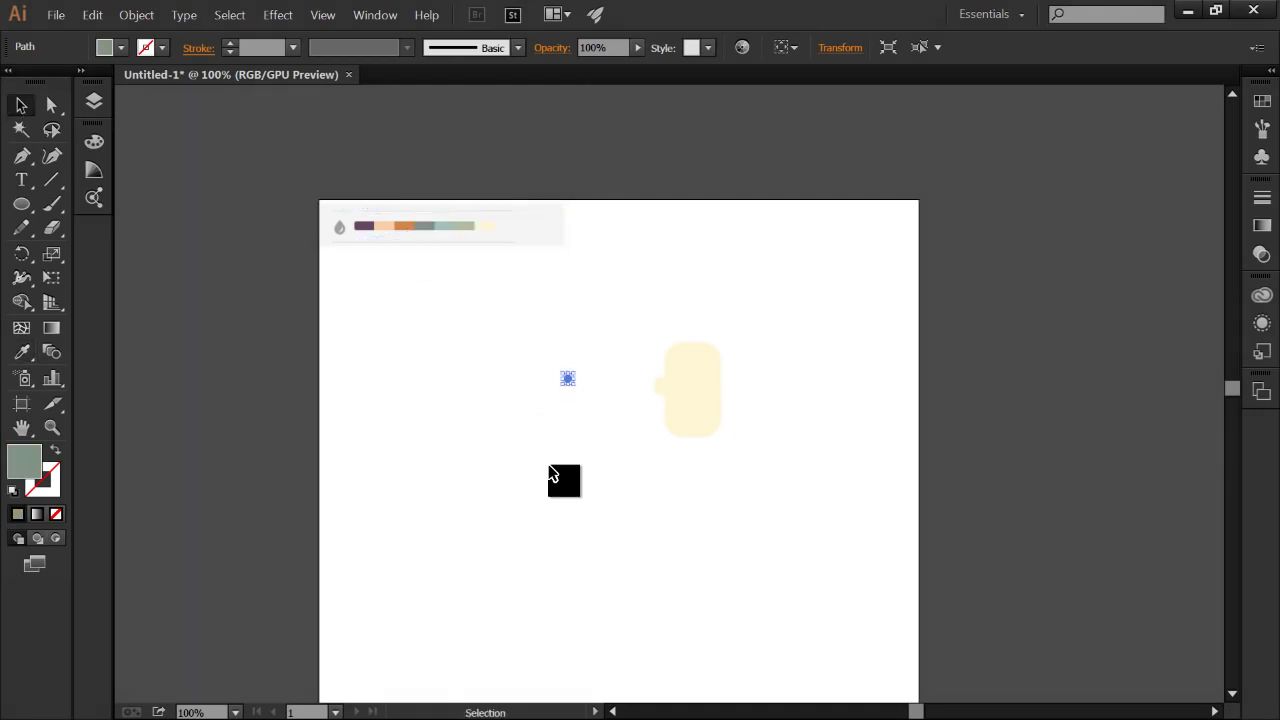
left_click(550, 470)
Step: Move the grey-green circle onto the upper half of the face and duplicate it horizontally to form two eyes
scroll(545, 400, "up", 3)
left_click_drag(615, 334, 988, 342)
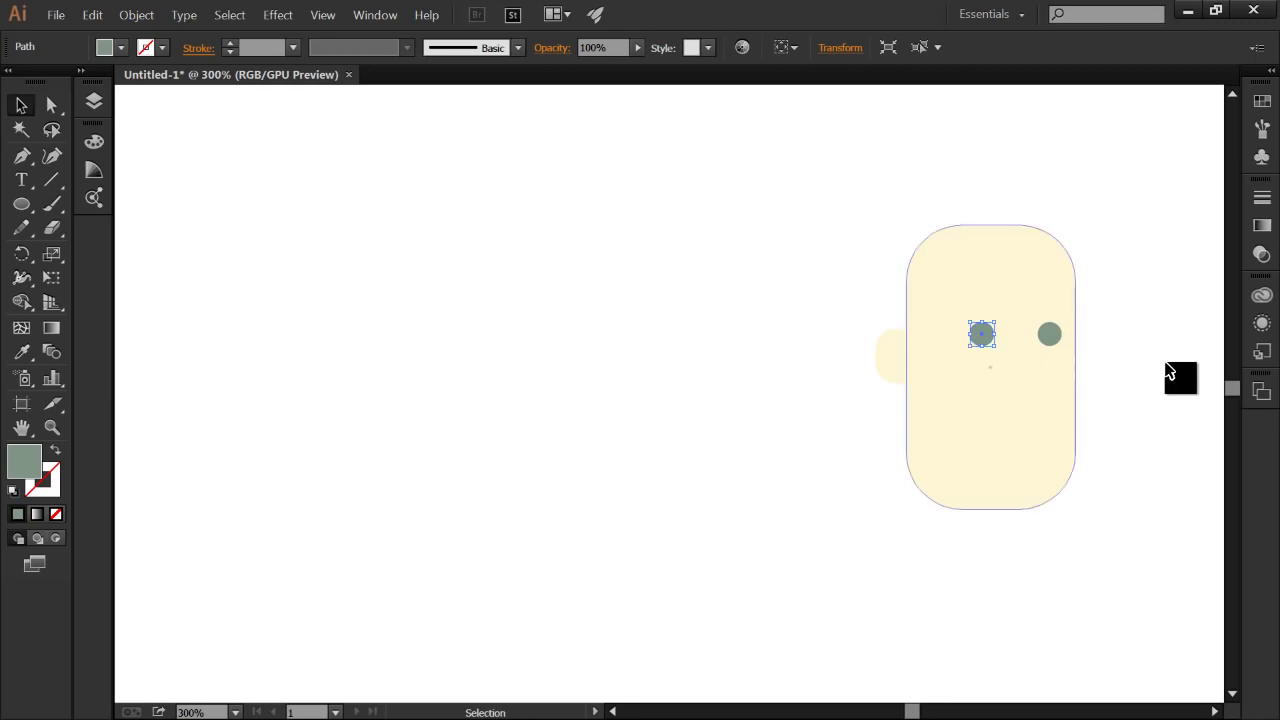
left_click(1145, 369)
scroll(1145, 369, "down", 1)
scroll(863, 369, "right", 5)
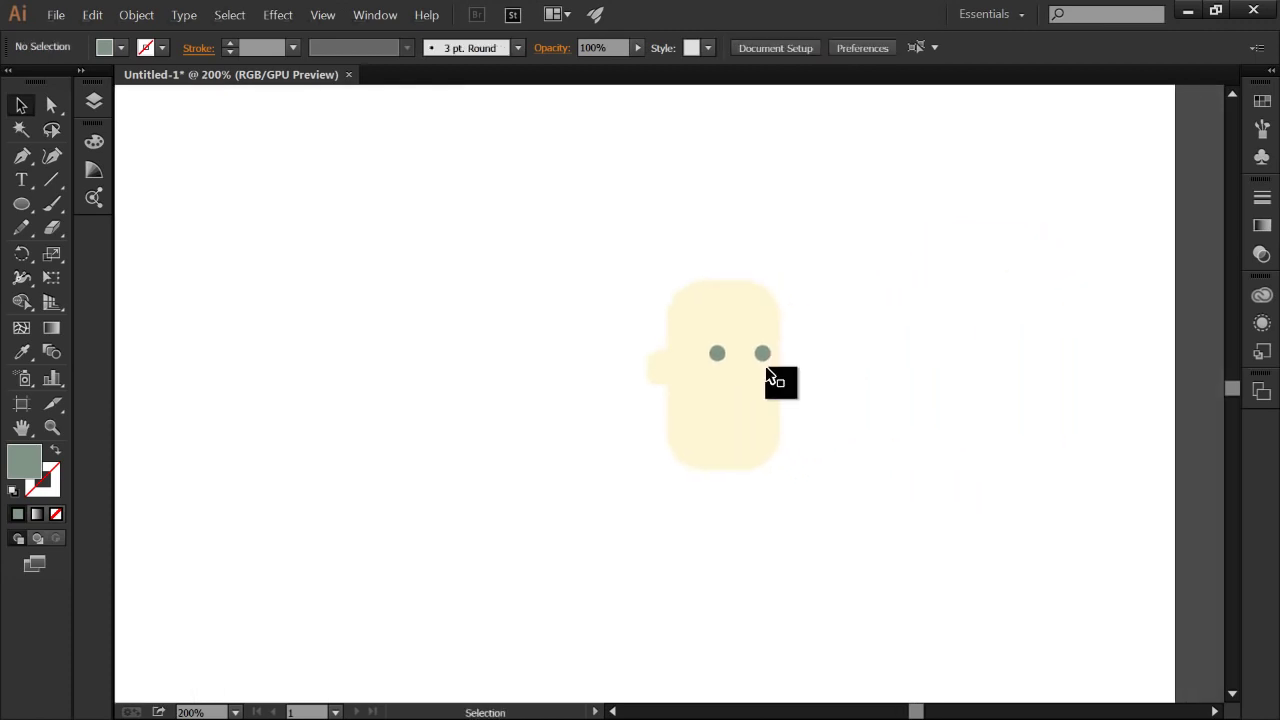
Step: Remove the left eye, shrink the right eye circle about its centre and duplicate it horizontally as the new left eye
left_click_drag(760, 354, 766, 366)
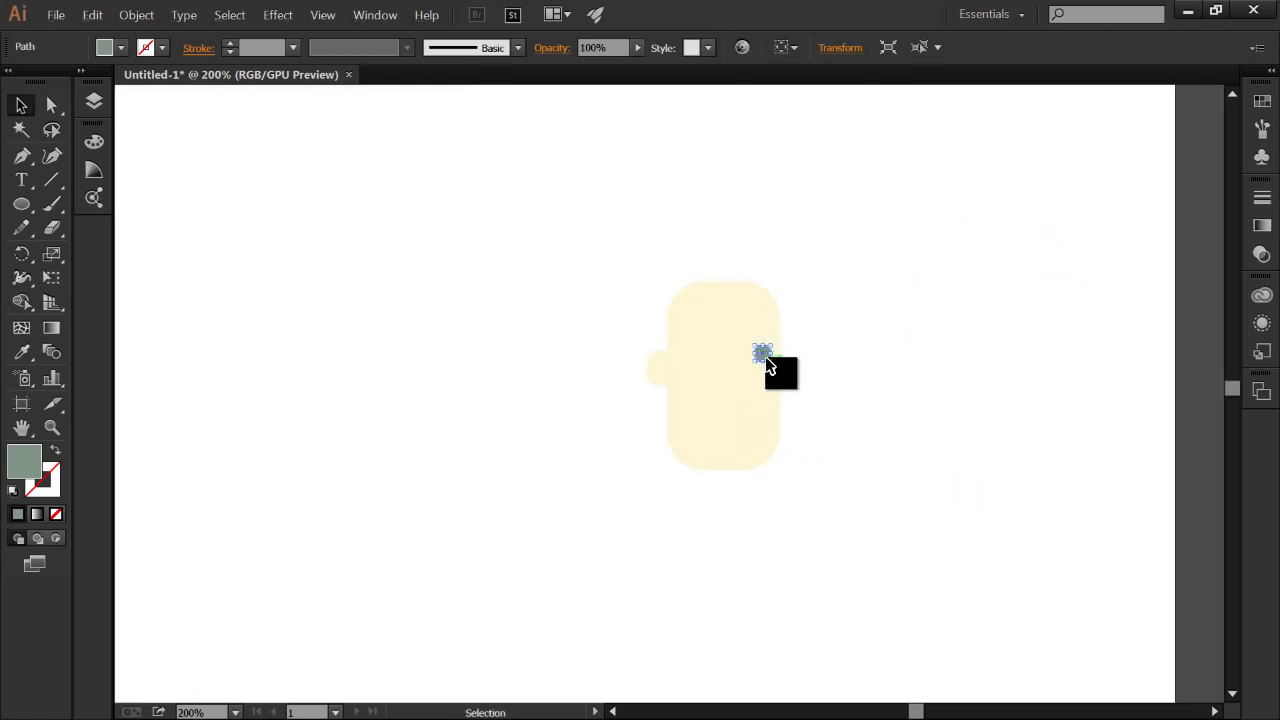
scroll(767, 366, "up", 4)
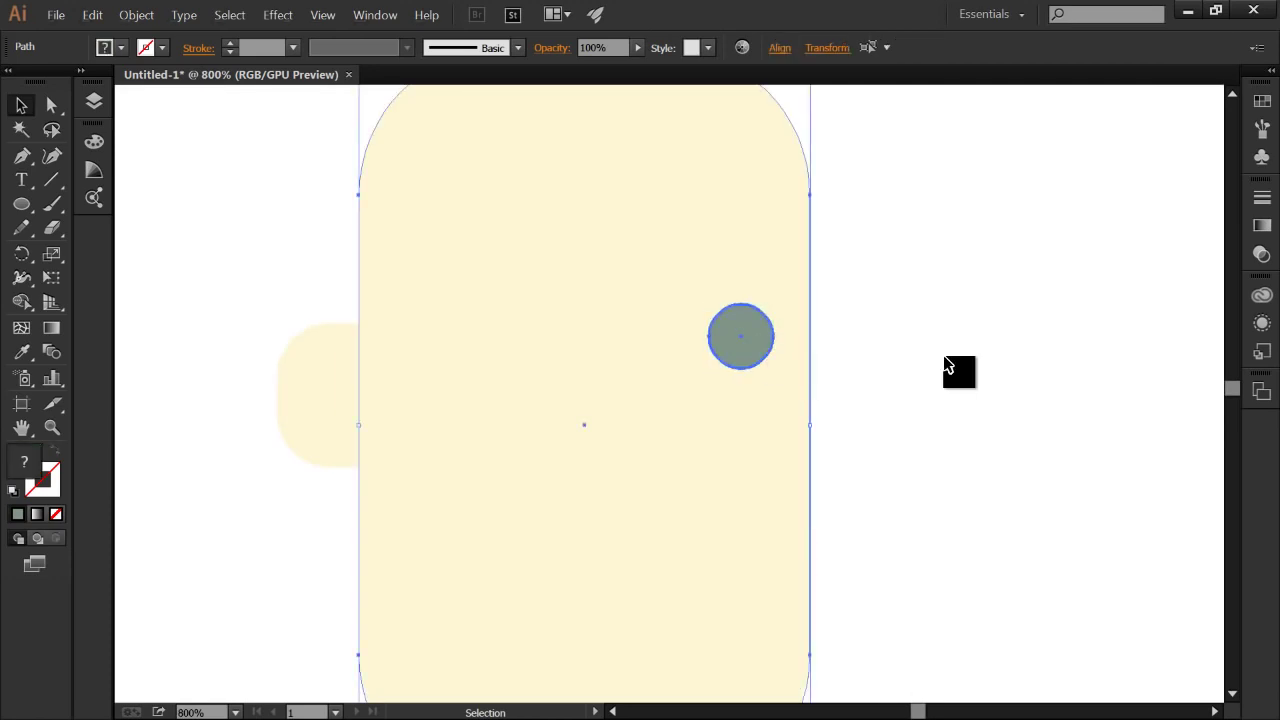
left_click(957, 371)
left_click(748, 349)
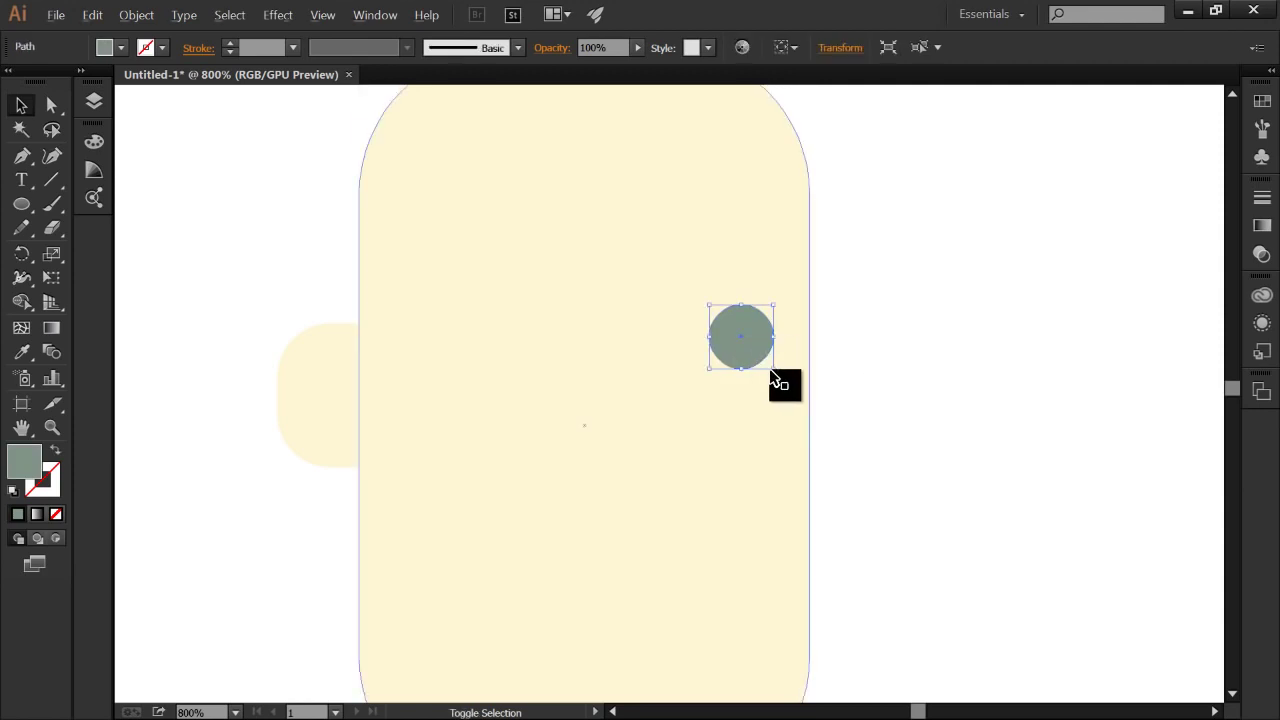
left_click_drag(771, 367, 646, 343)
left_click(903, 383)
key("ctrl+z")
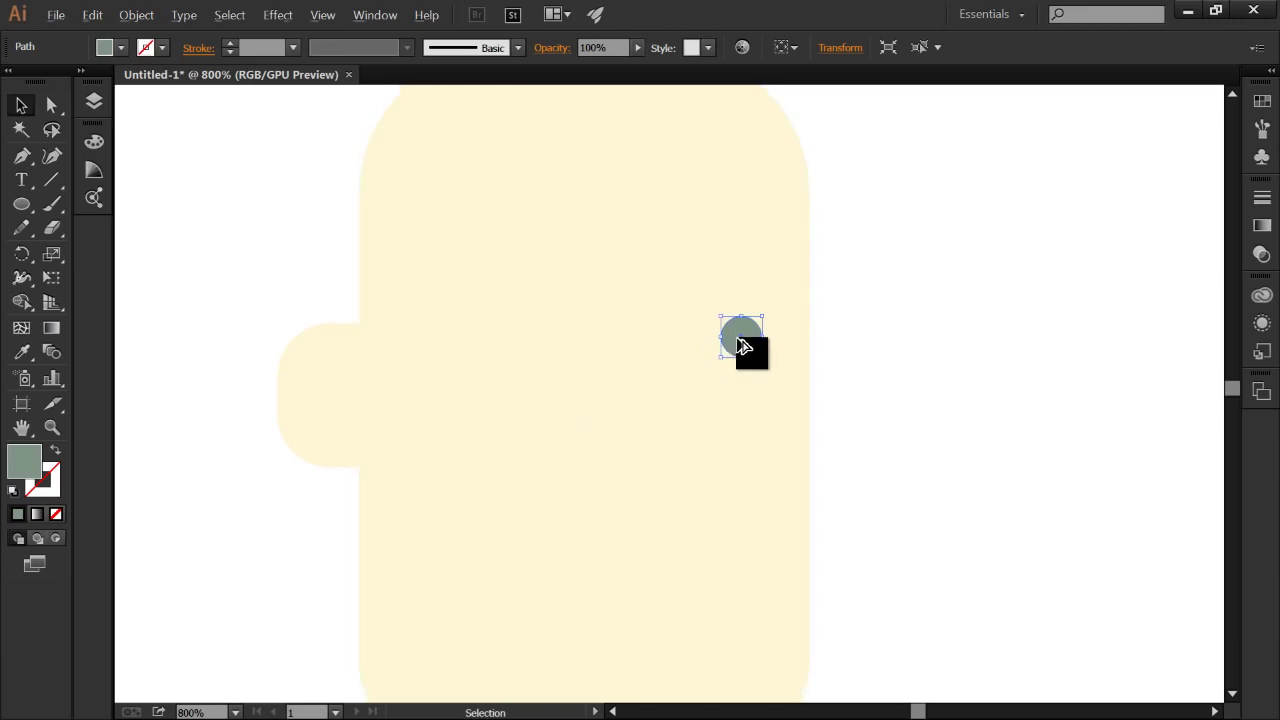
left_click_drag(737, 343, 580, 343)
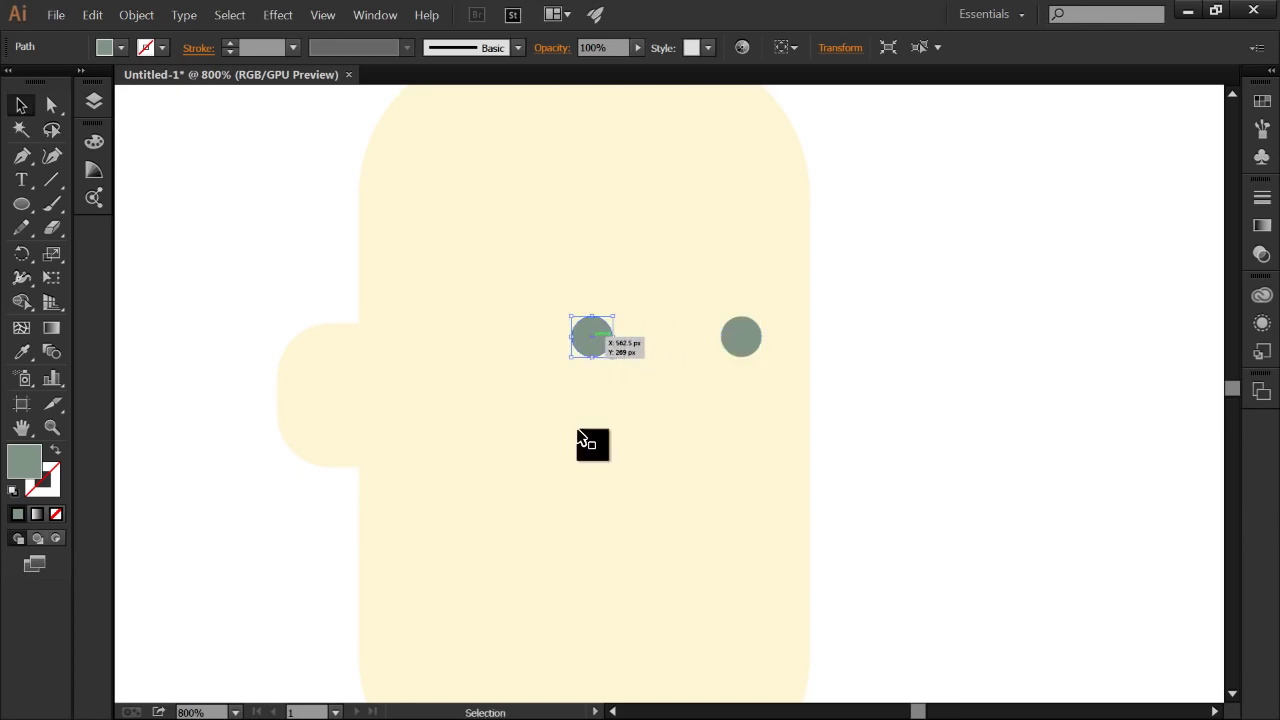
Step: Bring up the Magnifier lens window and keep it displayed over the maximized drawing window
left_click(1220, 20)
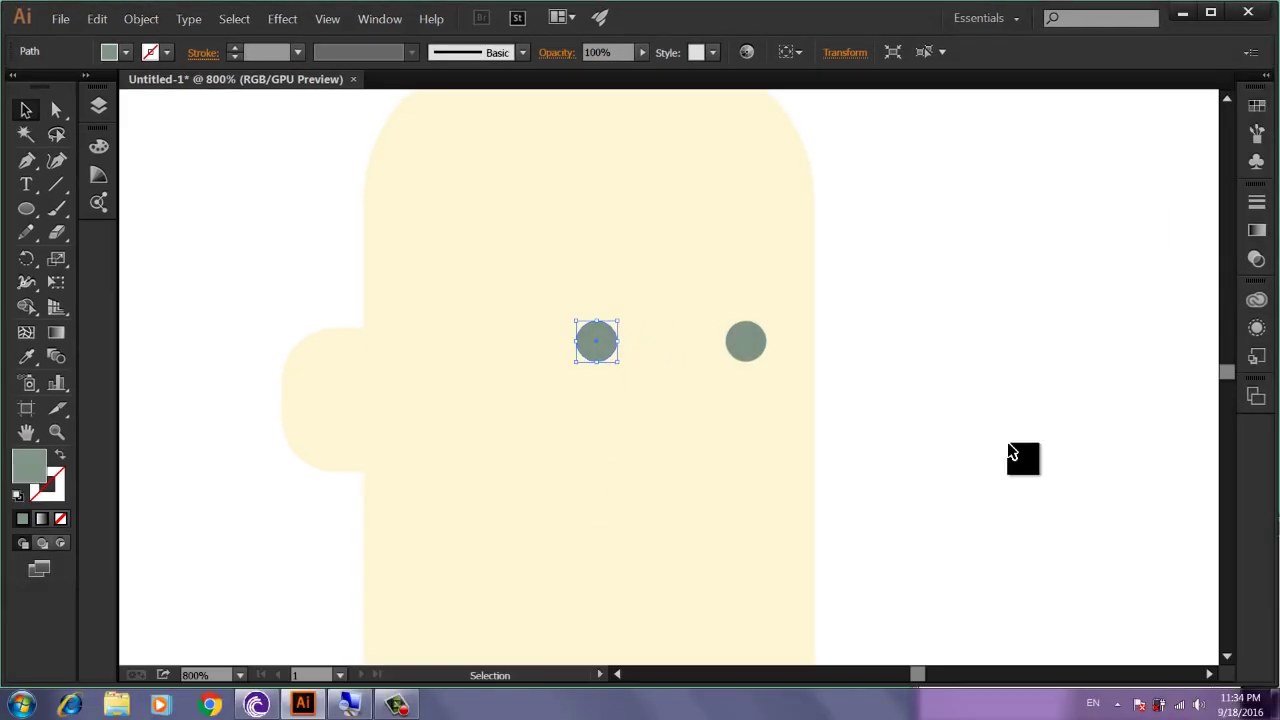
left_click(362, 703)
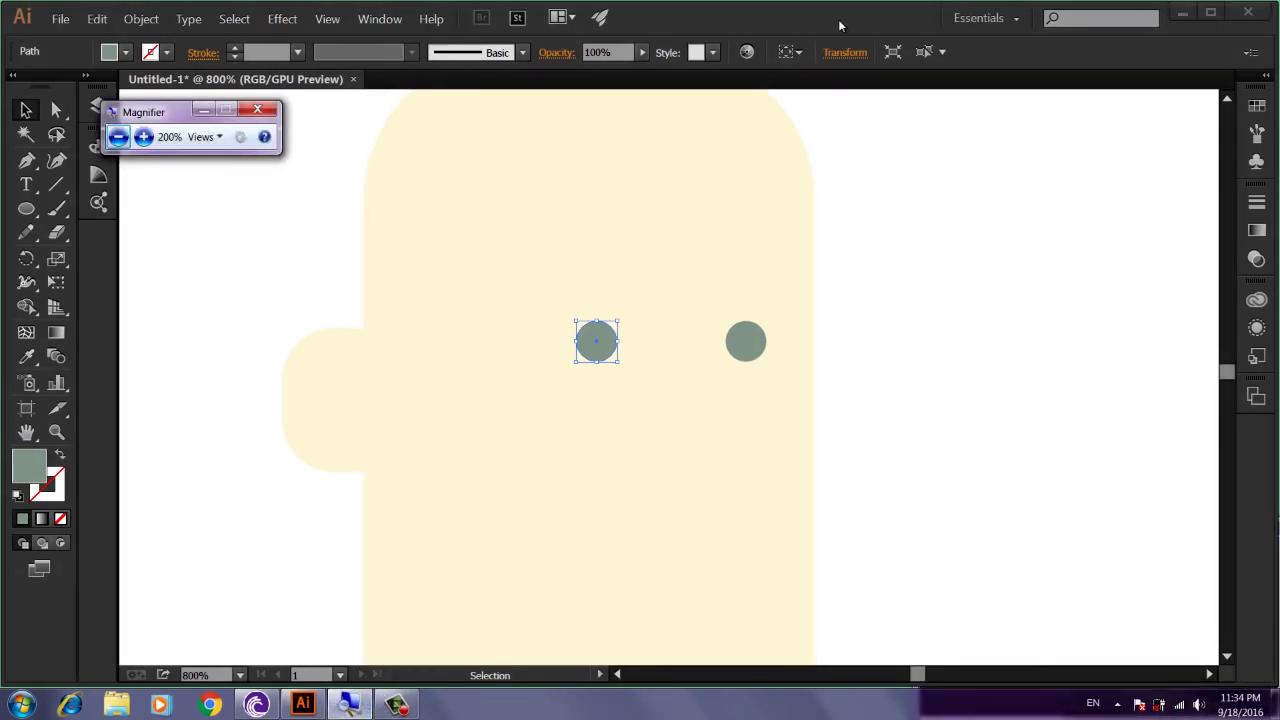
left_click_drag(841, 25, 686, 22)
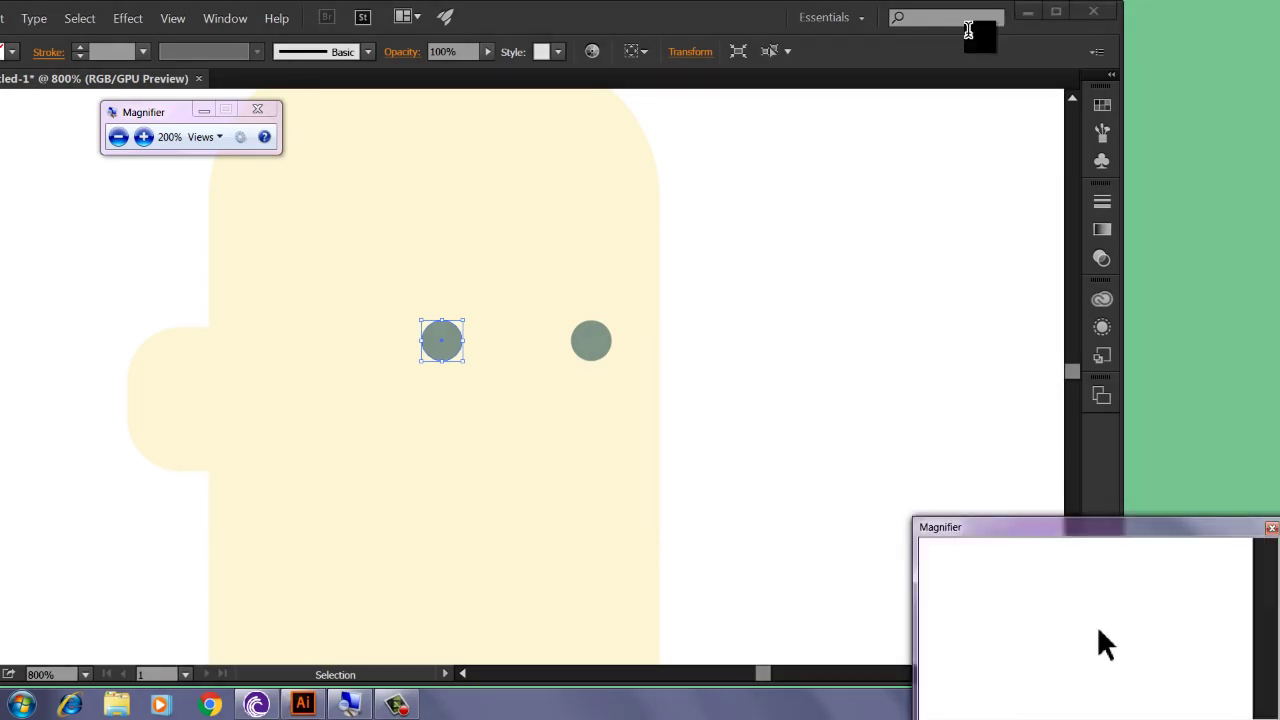
left_click(1050, 13)
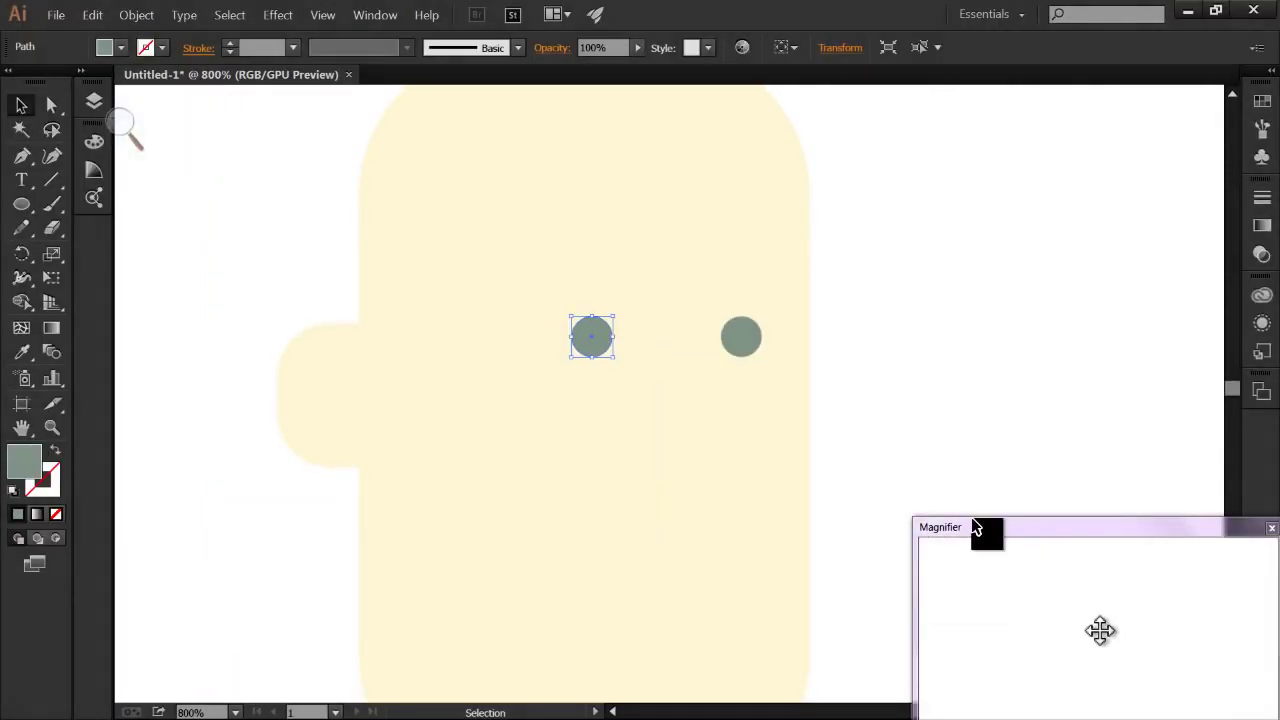
left_click(830, 348)
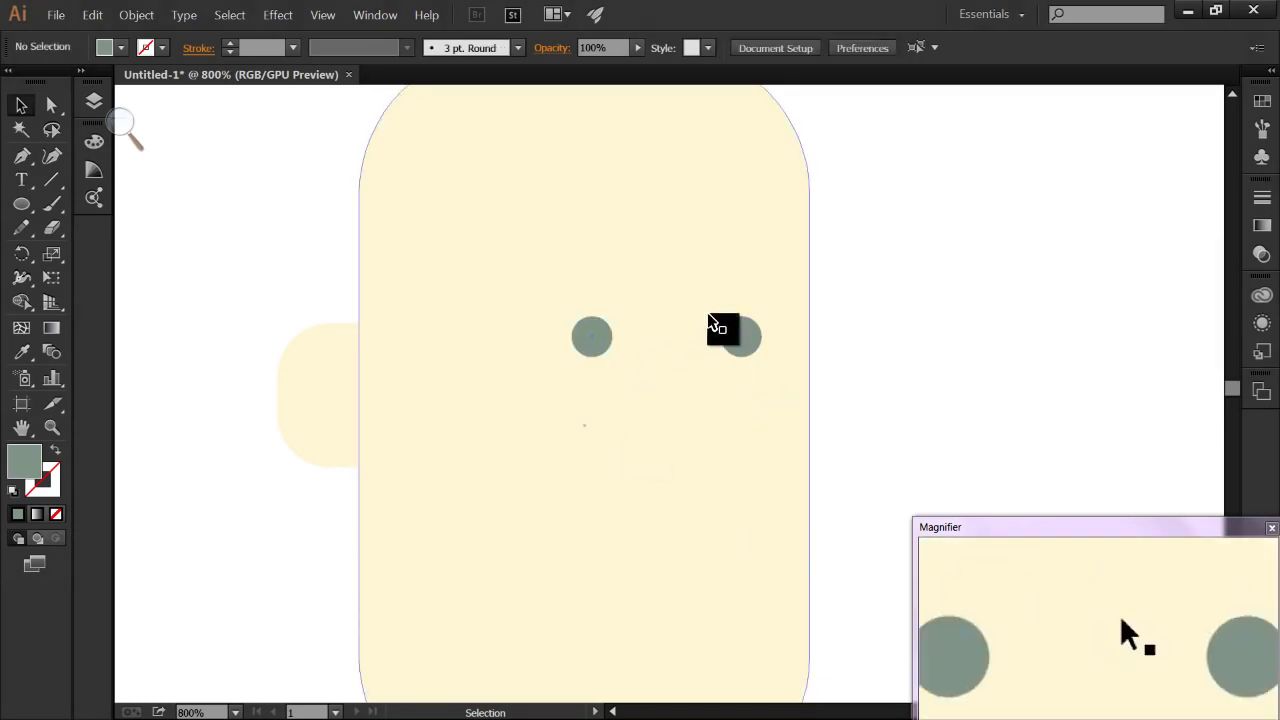
Step: Copy the ear shape in place and scale the copy down about its centre as the inner ear
scroll(766, 340, "down", 2)
left_click_drag(697, 383, 575, 353)
left_click(434, 343)
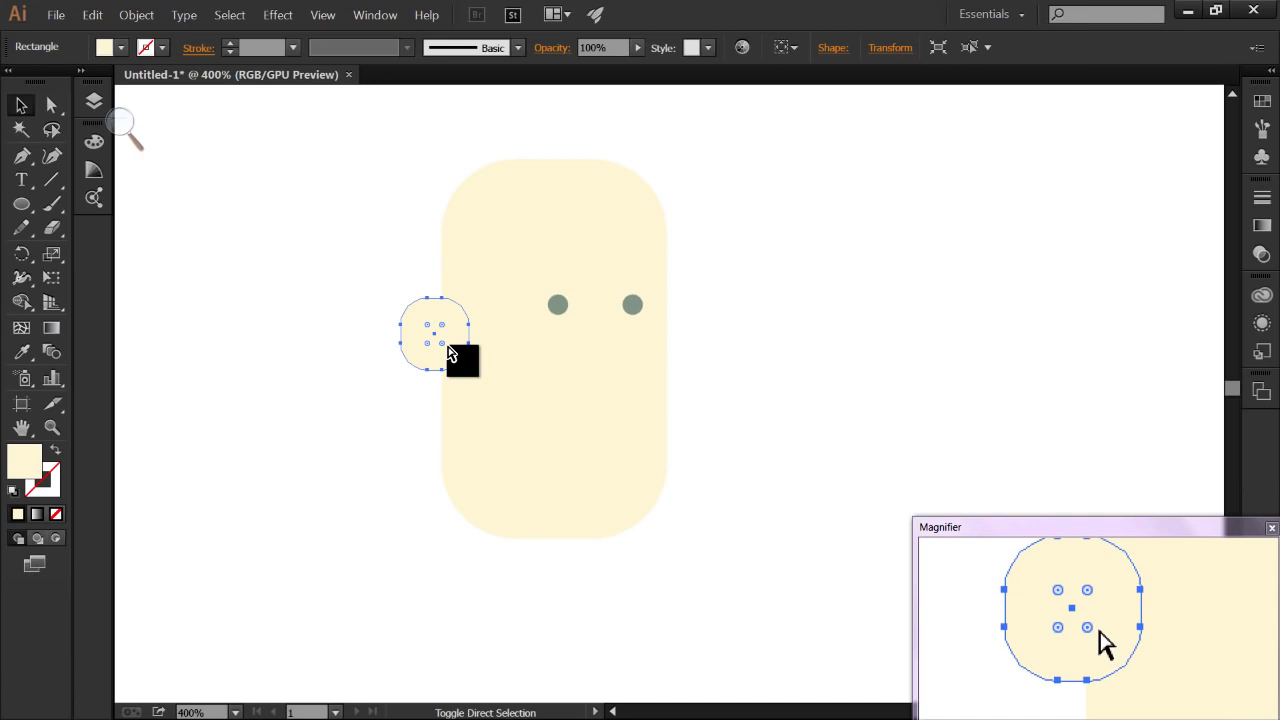
left_click_drag(470, 375, 446, 353)
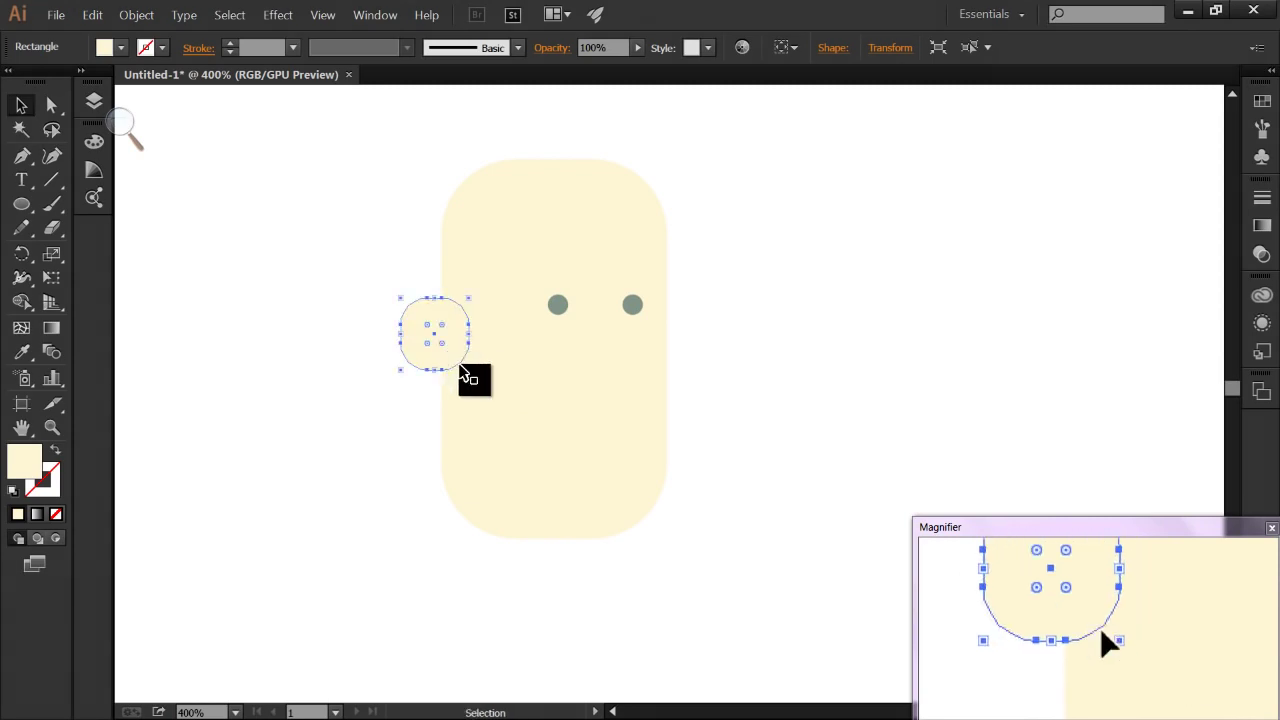
left_click(323, 400)
left_click(436, 365, "ctrl")
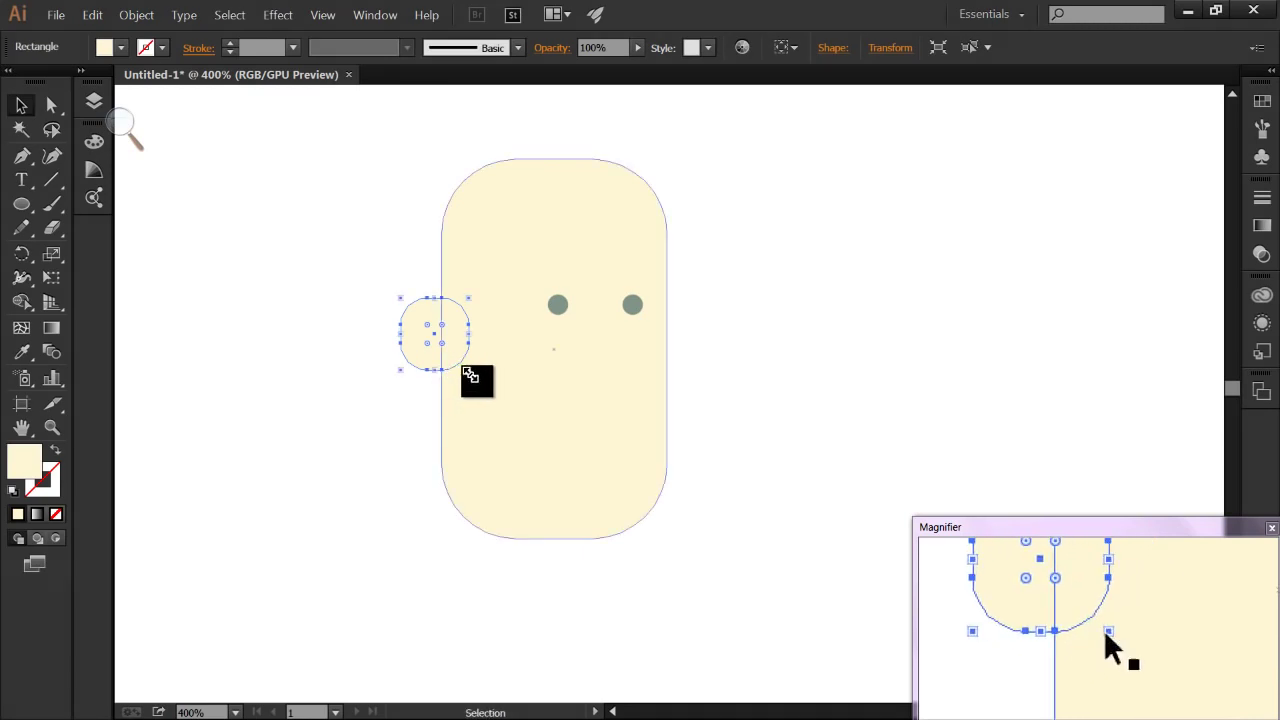
left_click_drag(468, 372, 447, 362)
scroll(437, 322, "up", 2)
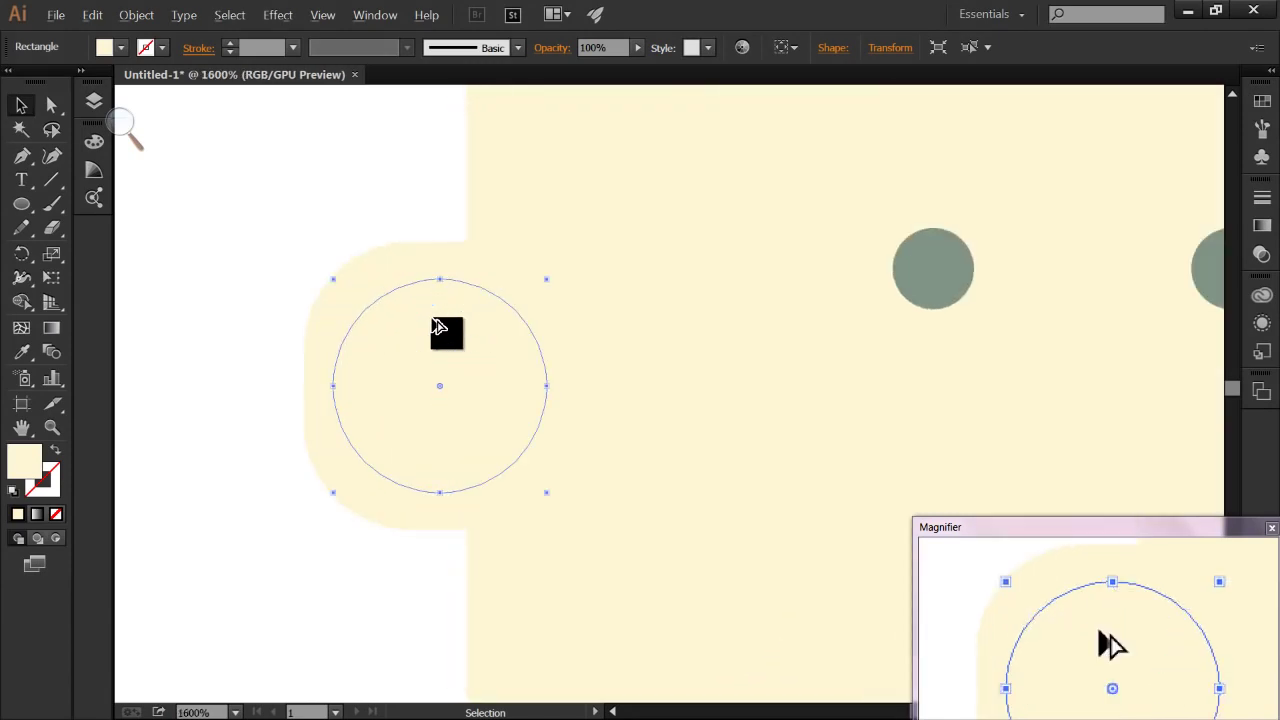
Step: Reduce the corner rounding of the inner ear shape and scale it down to a small rounded square
left_click_drag(440, 386, 532, 452)
left_click_drag(551, 497, 505, 476)
left_click(388, 548)
scroll(375, 535, "down", 2)
left_click(418, 478)
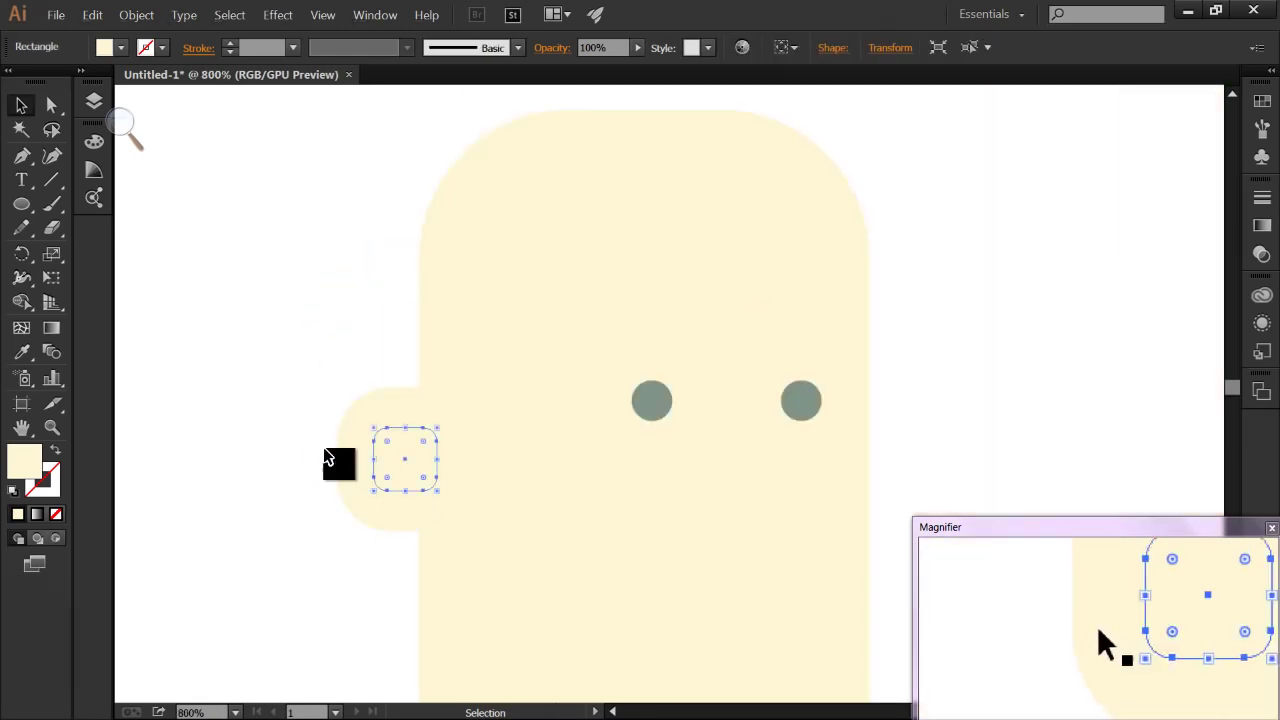
Step: Fill the inner ear square with the slightly darker cream #F4EDD0
scroll(340, 470, "down", 3)
double_click(24, 462)
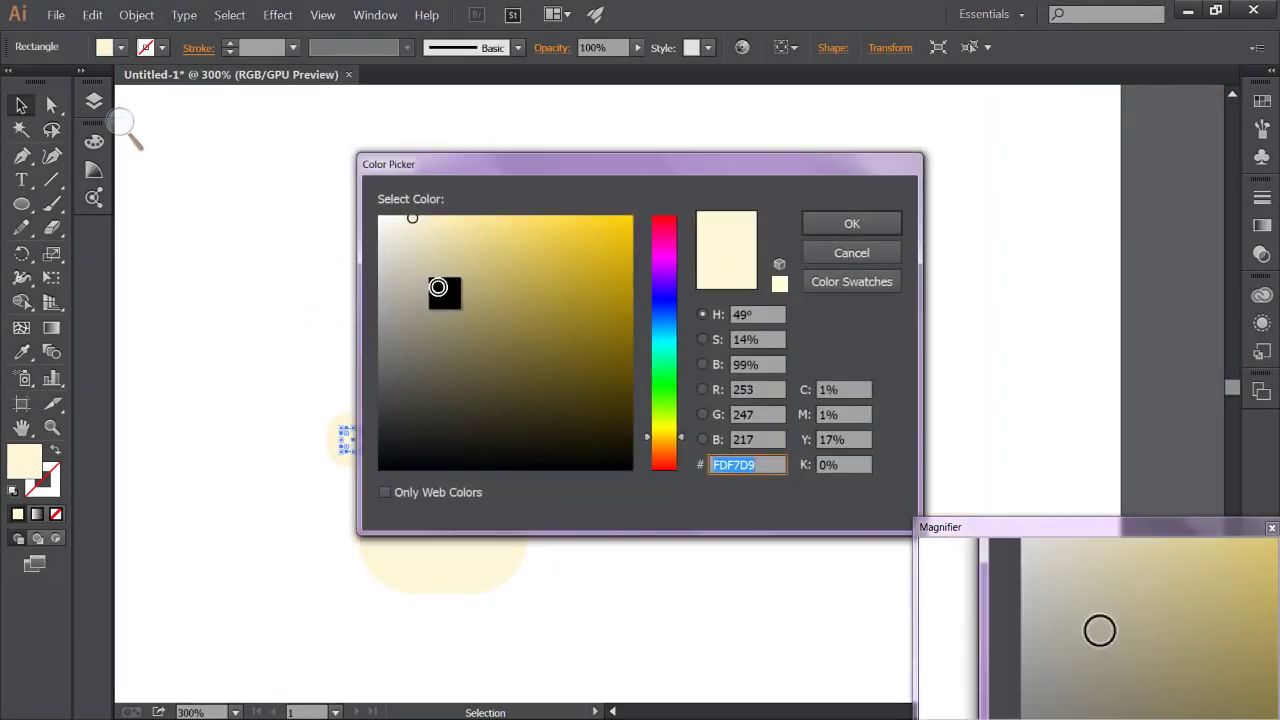
left_click(420, 228)
left_click(851, 224)
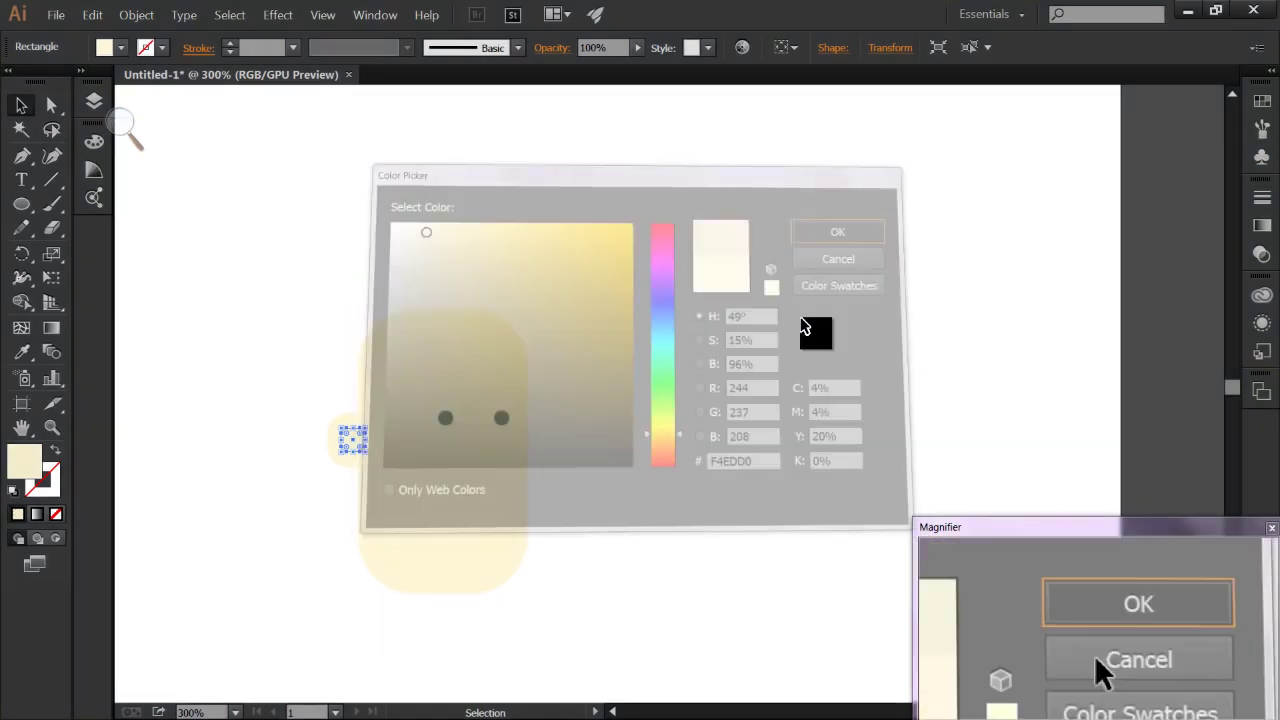
scroll(455, 460, "up", 2)
key("space")
left_click_drag(590, 362, 591, 320)
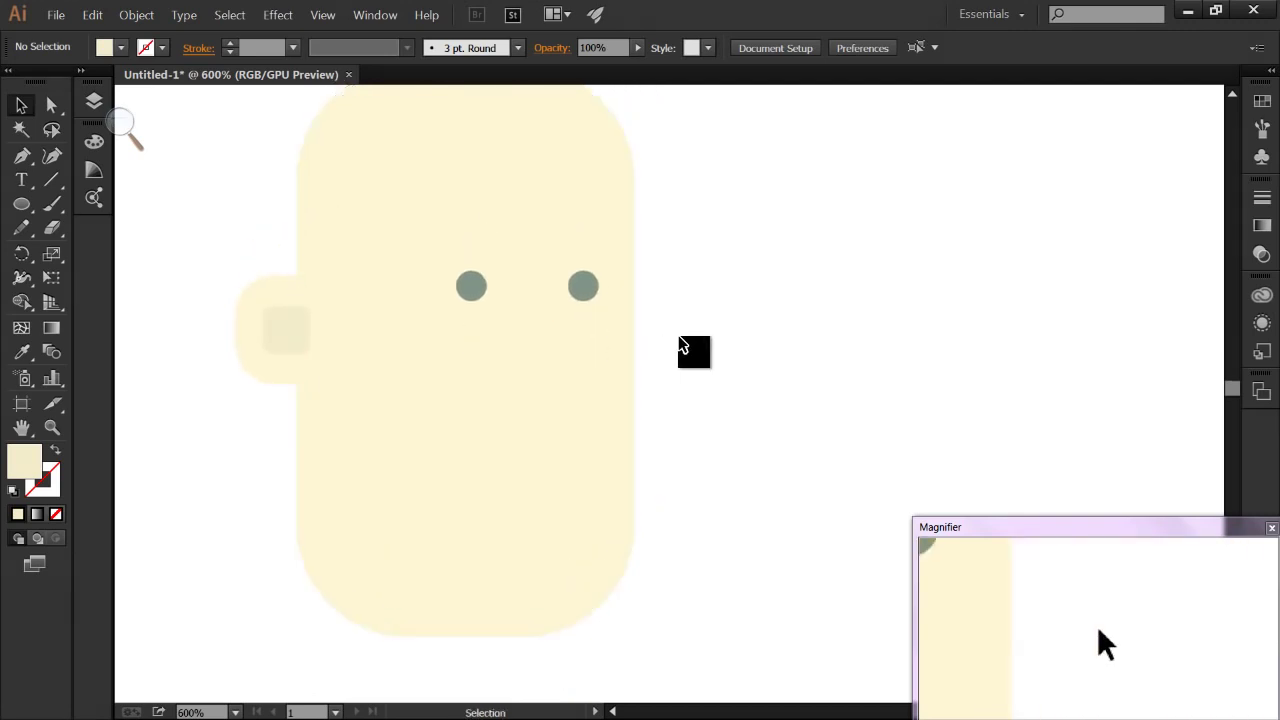
Step: Draw a narrow vertical rounded rectangle in the darker cream as the nose, below and between the eyes
left_click_drag(22, 203, 78, 228)
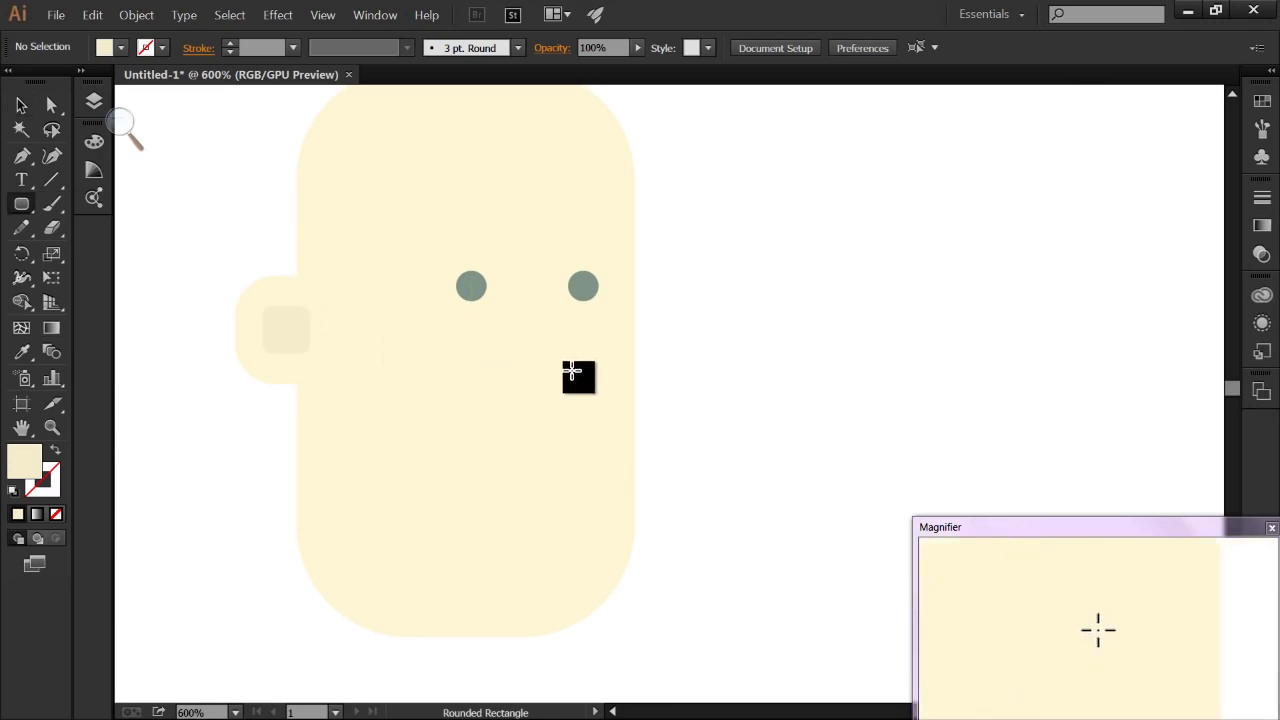
left_click_drag(568, 366, 547, 425)
left_click(21, 104)
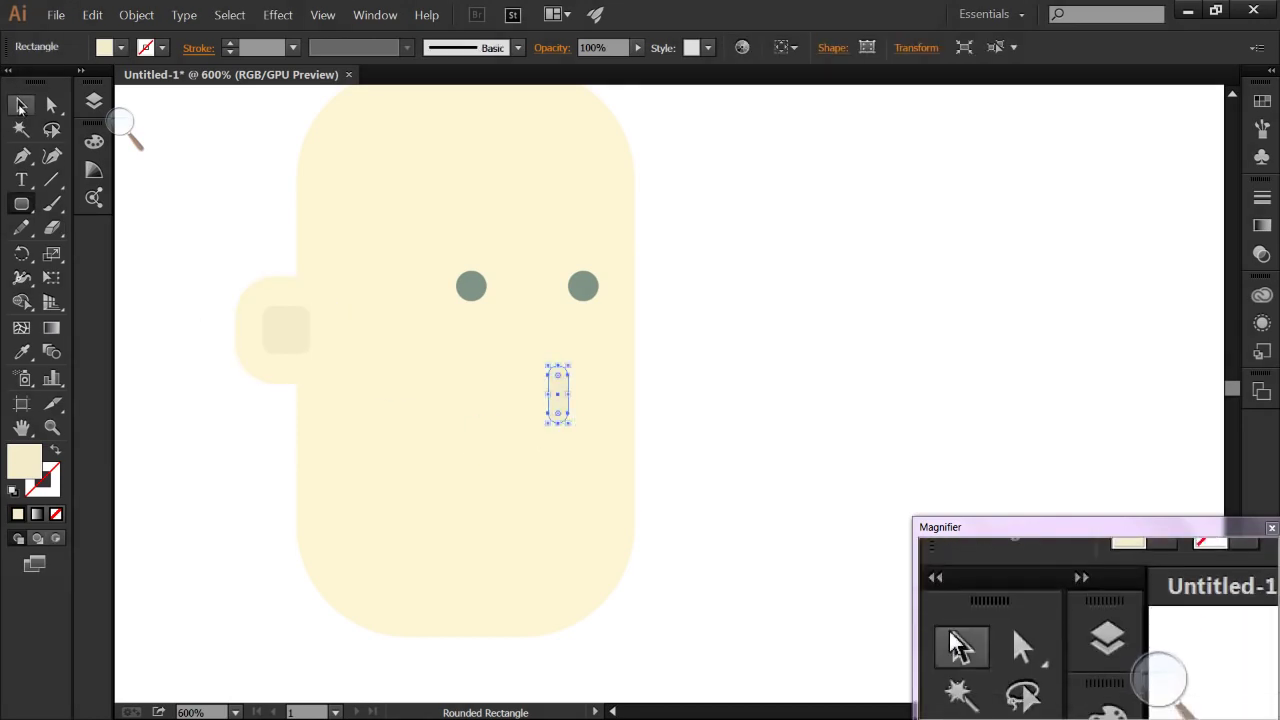
left_click(237, 176)
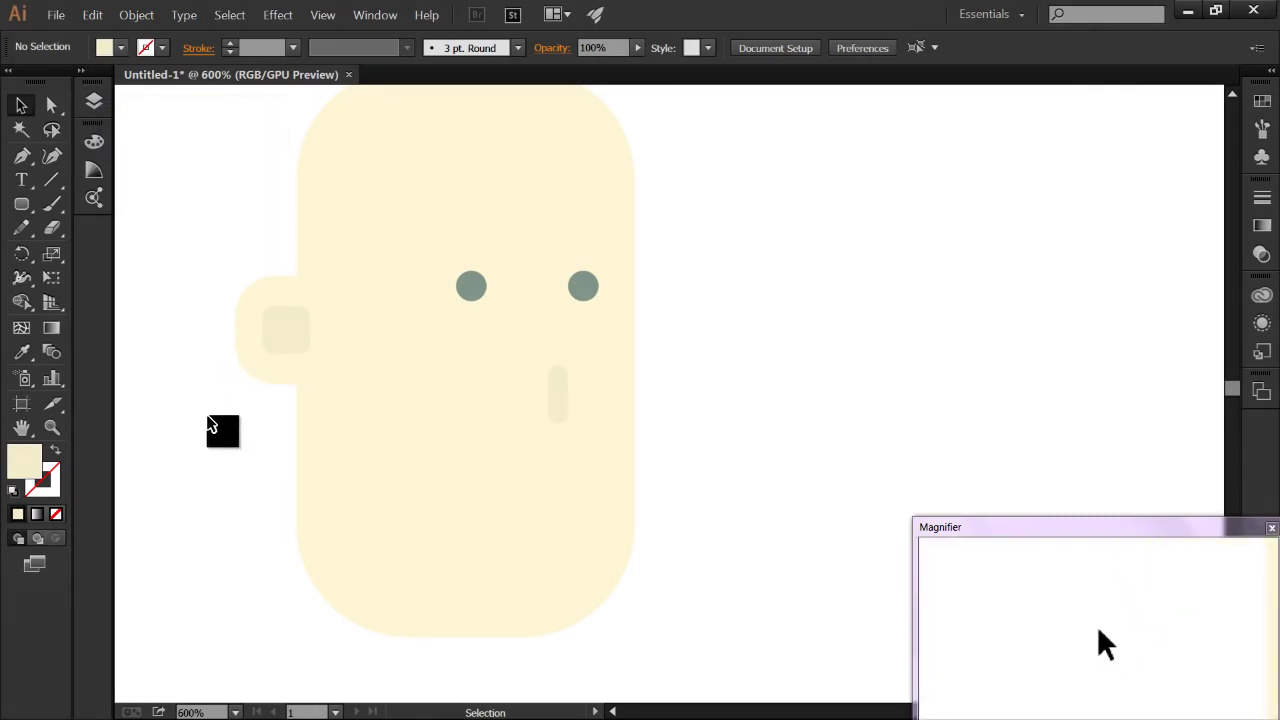
scroll(214, 386, "down", 1)
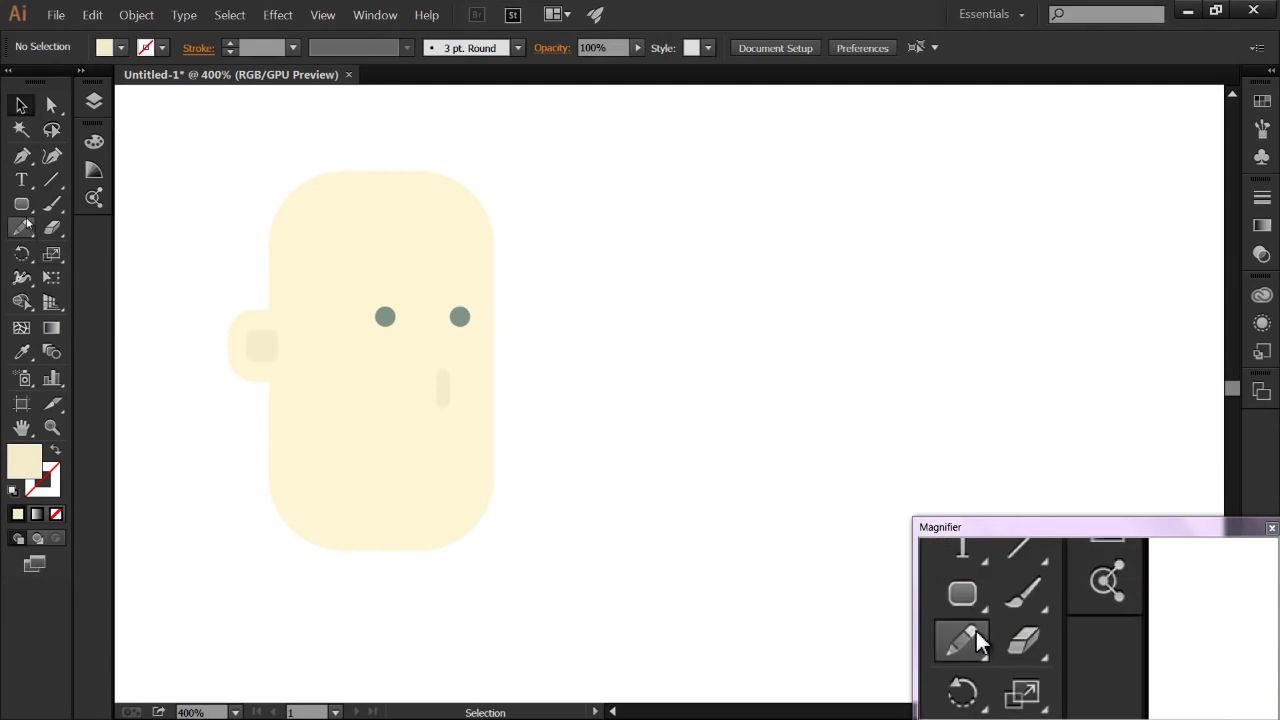
Step: Draw a curved mouth path with the Pen tool below the nose, declining the BitTorrent update offer
left_click(22, 157)
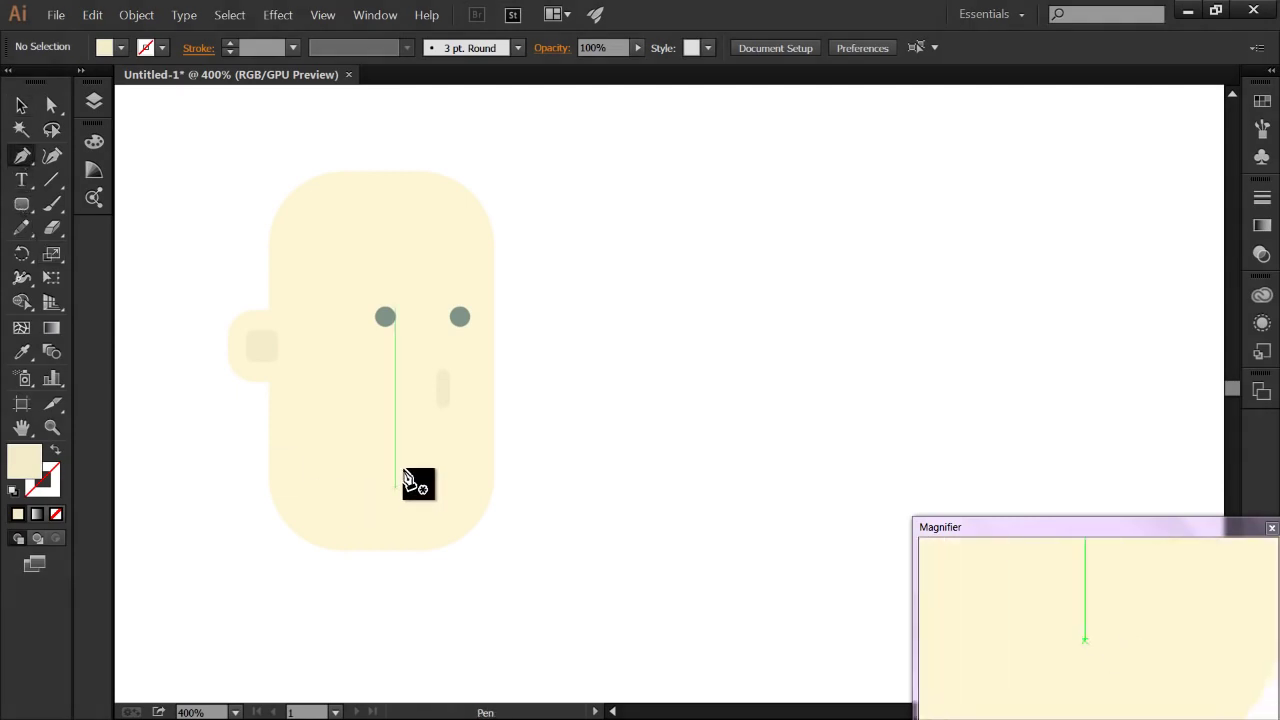
scroll(416, 452, "up", 2)
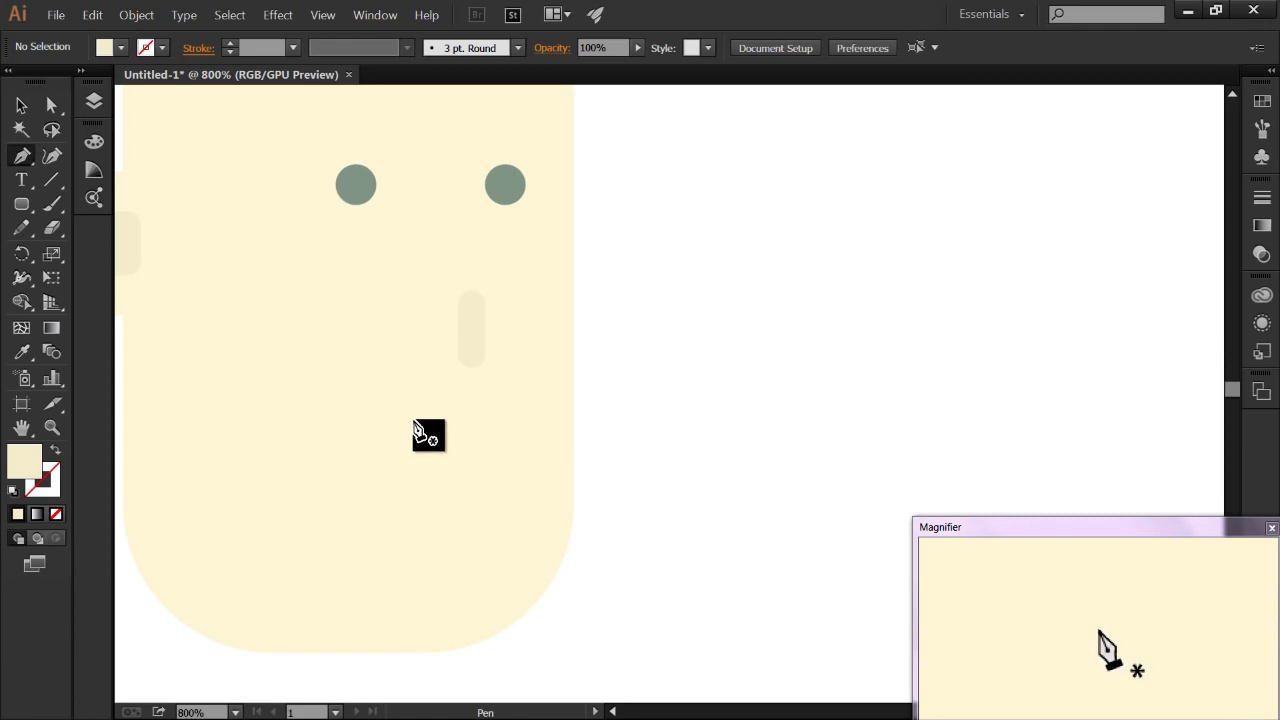
left_click(415, 421)
left_click(526, 495)
left_click_drag(526, 495, 611, 497)
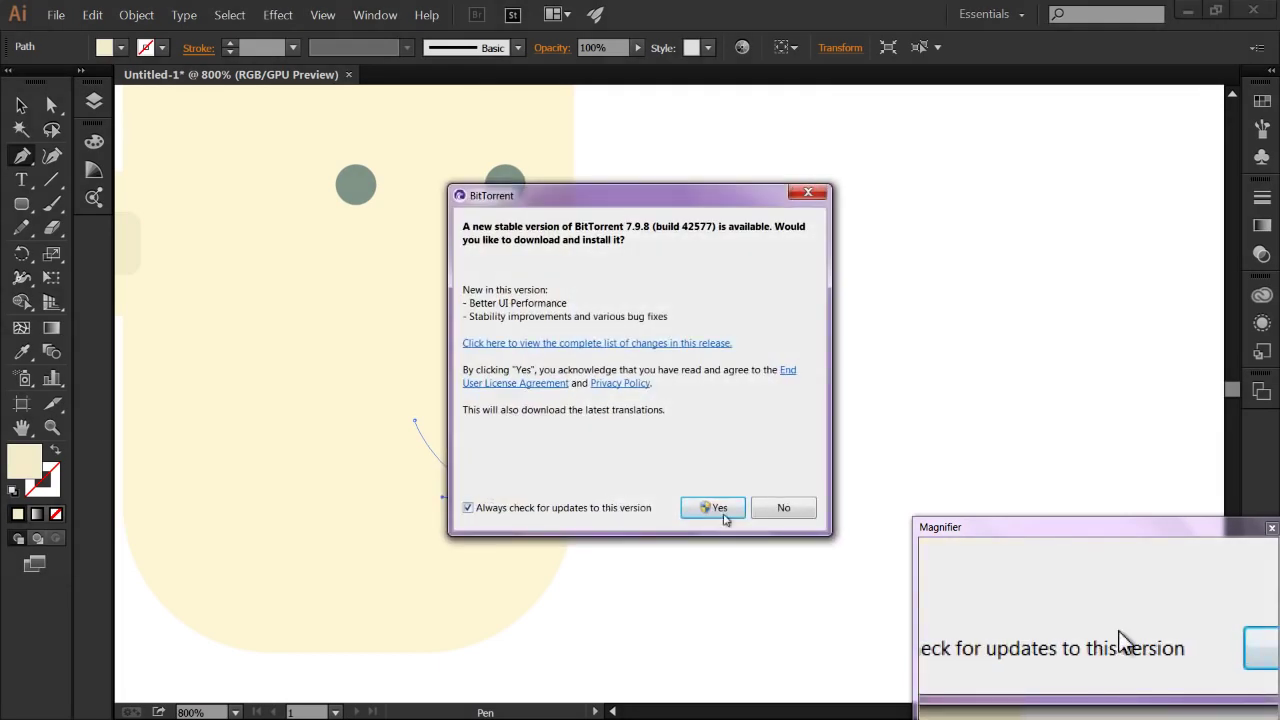
left_click(783, 509)
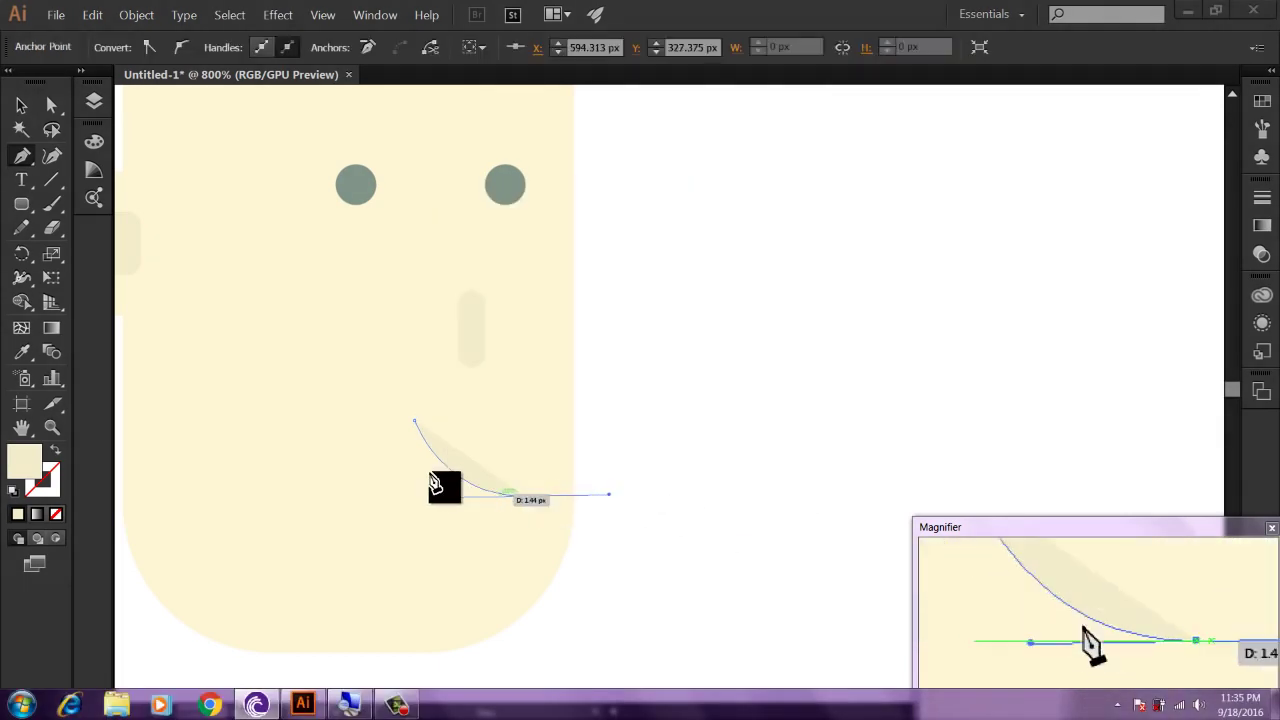
left_click(21, 104)
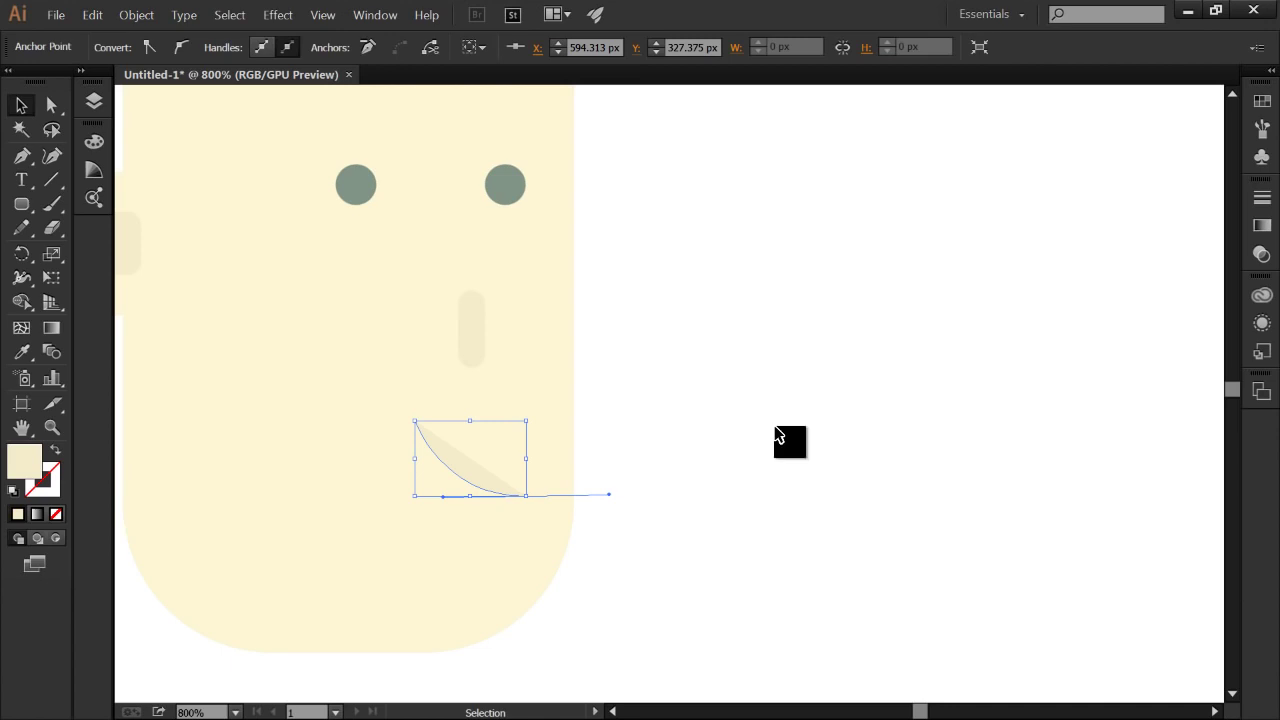
left_click(670, 465)
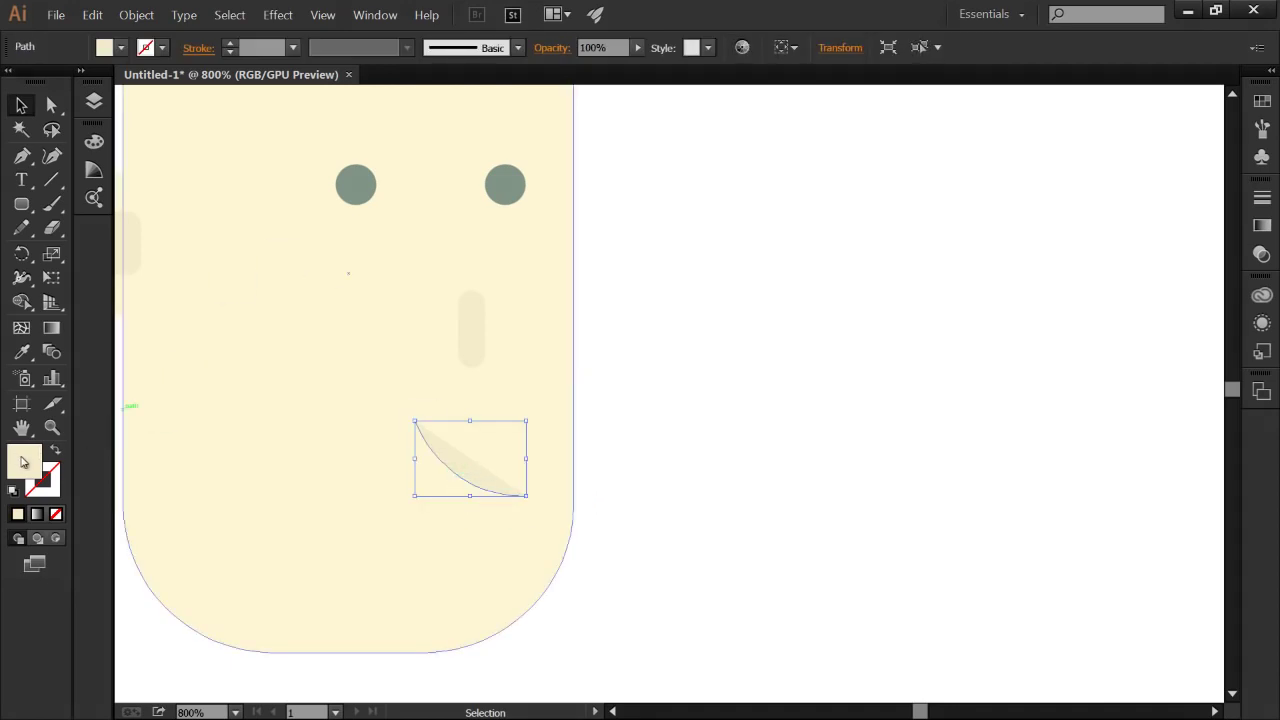
left_click(626, 648)
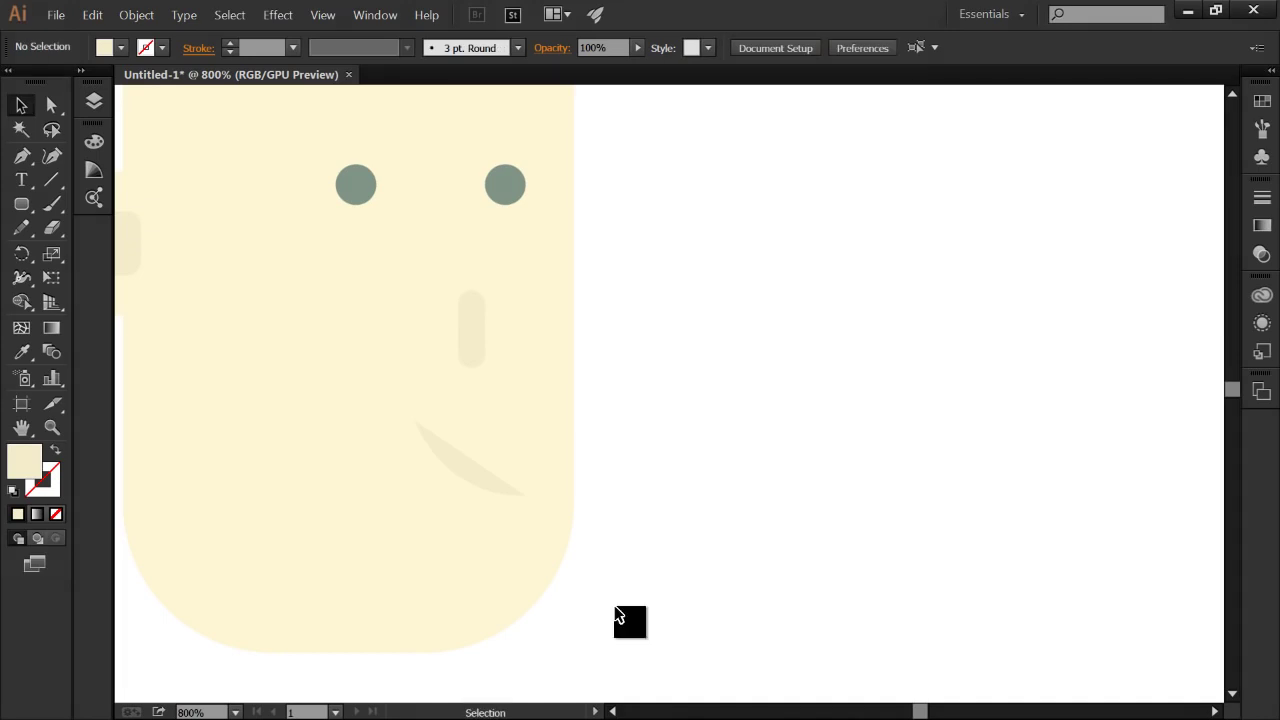
Step: Bring the Magnifier lens window back in front of the maximized drawing window
left_click(1215, 10)
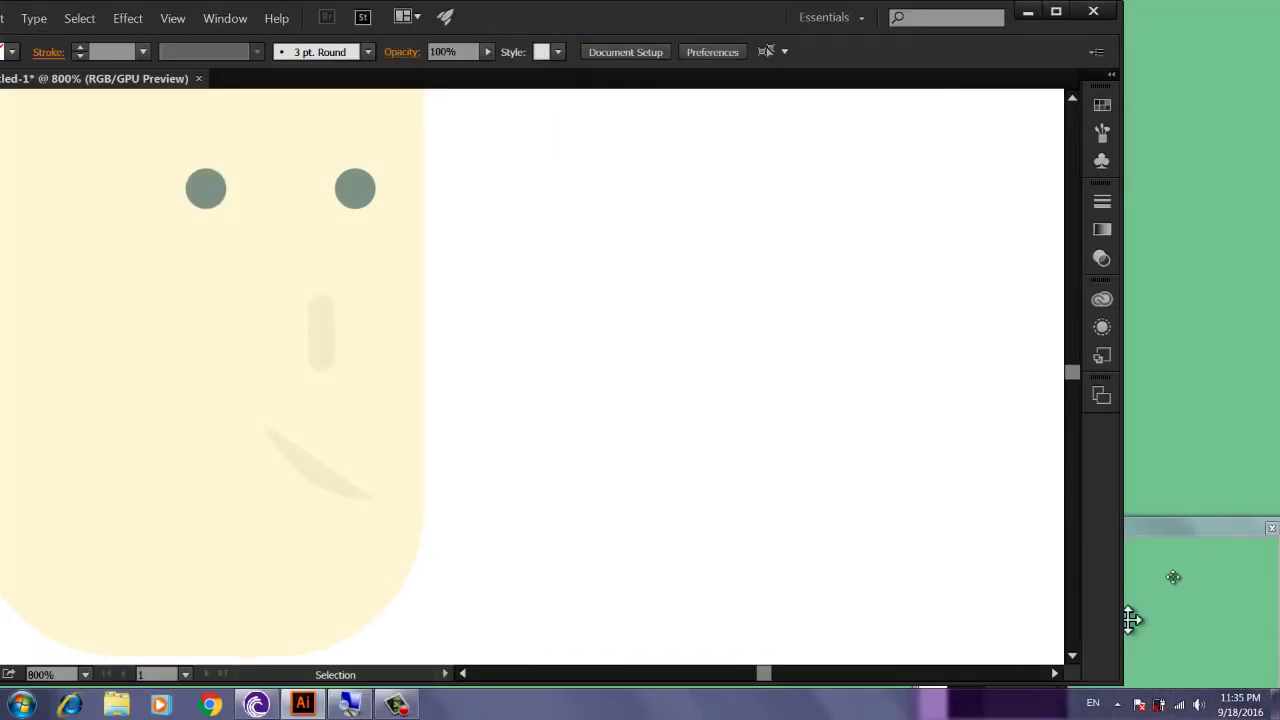
left_click(1157, 586)
left_click(1056, 11)
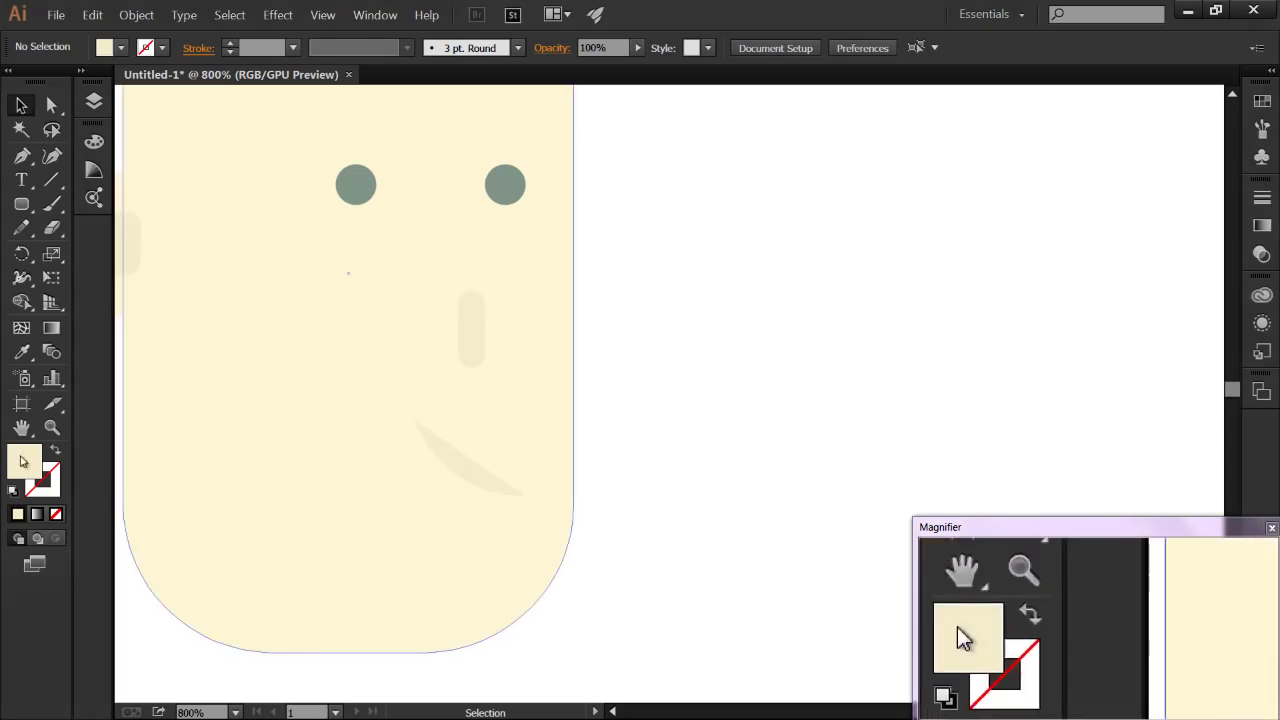
Step: Turn the mouth into an unfilled darker-cream line with a 5 pt stroke and round caps
left_click(463, 483)
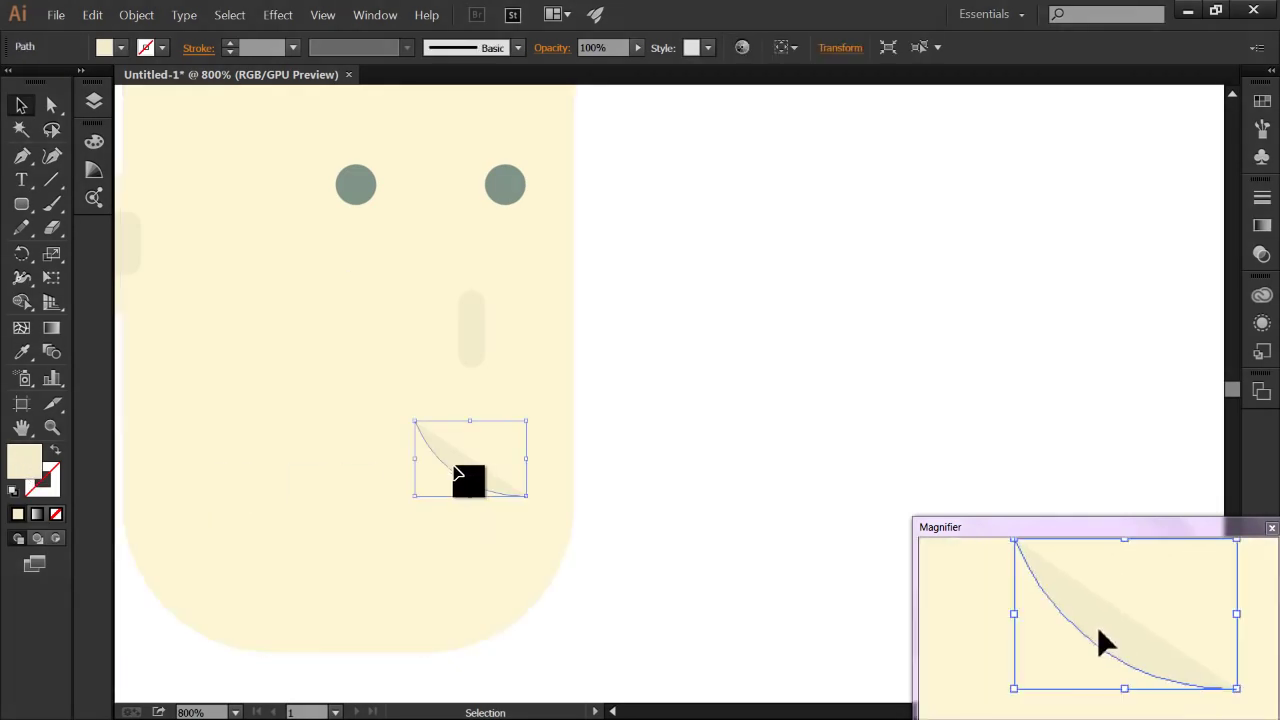
left_click(55, 451)
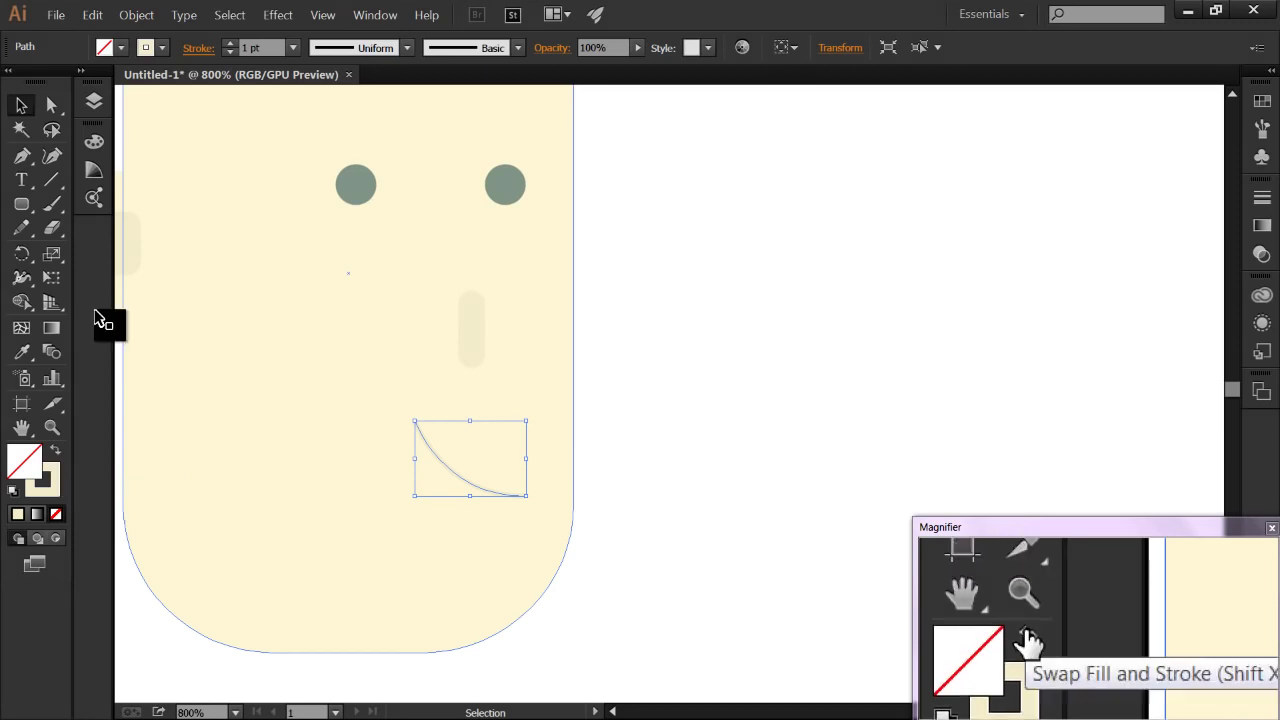
left_click(258, 48)
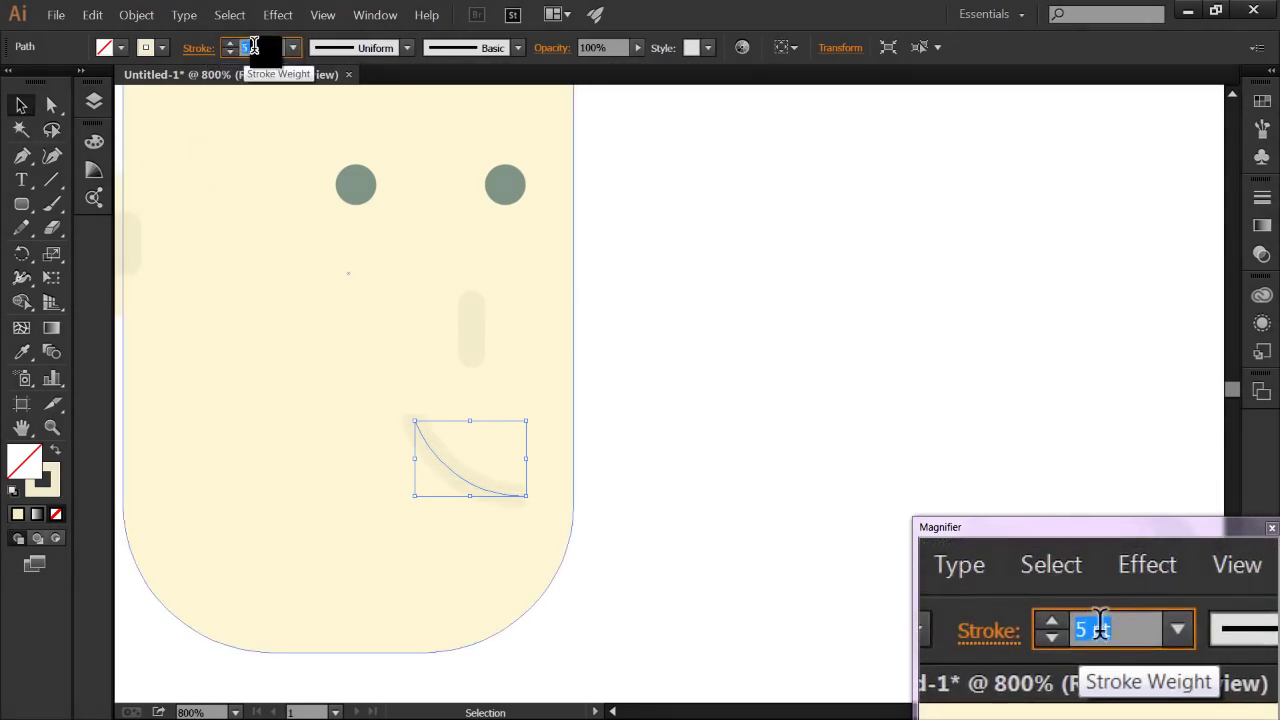
left_click(197, 48)
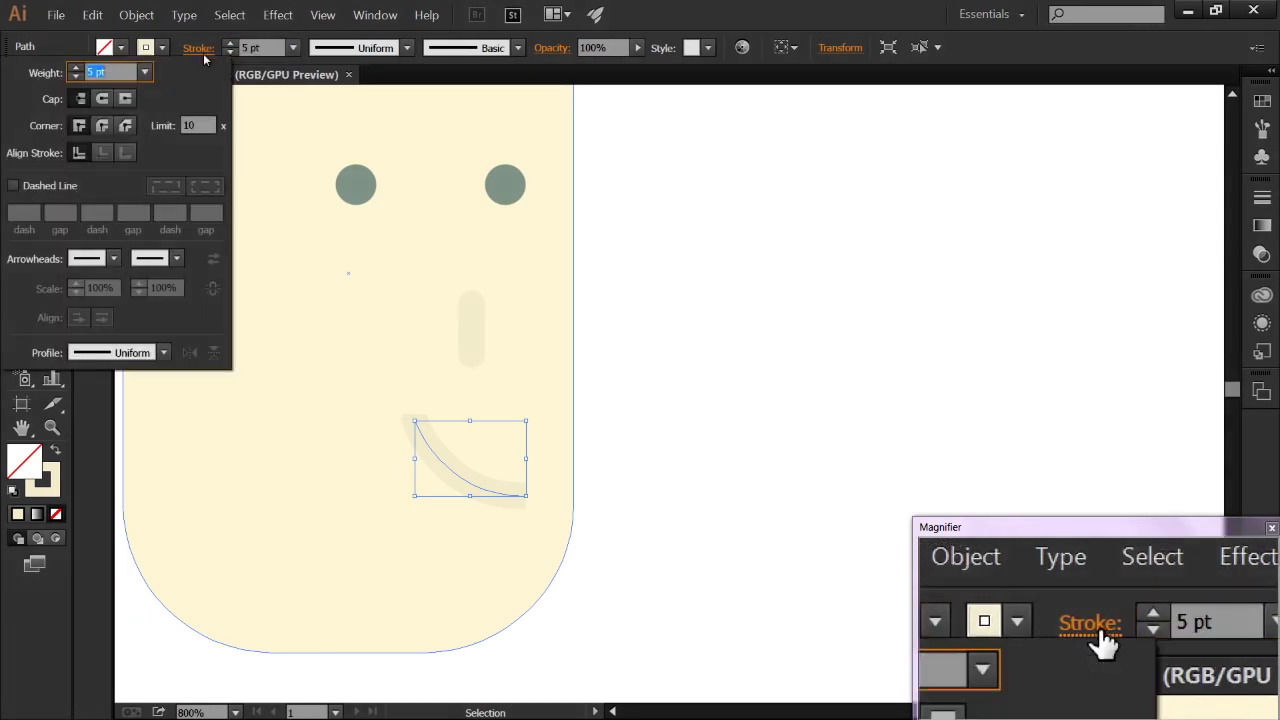
left_click(105, 101)
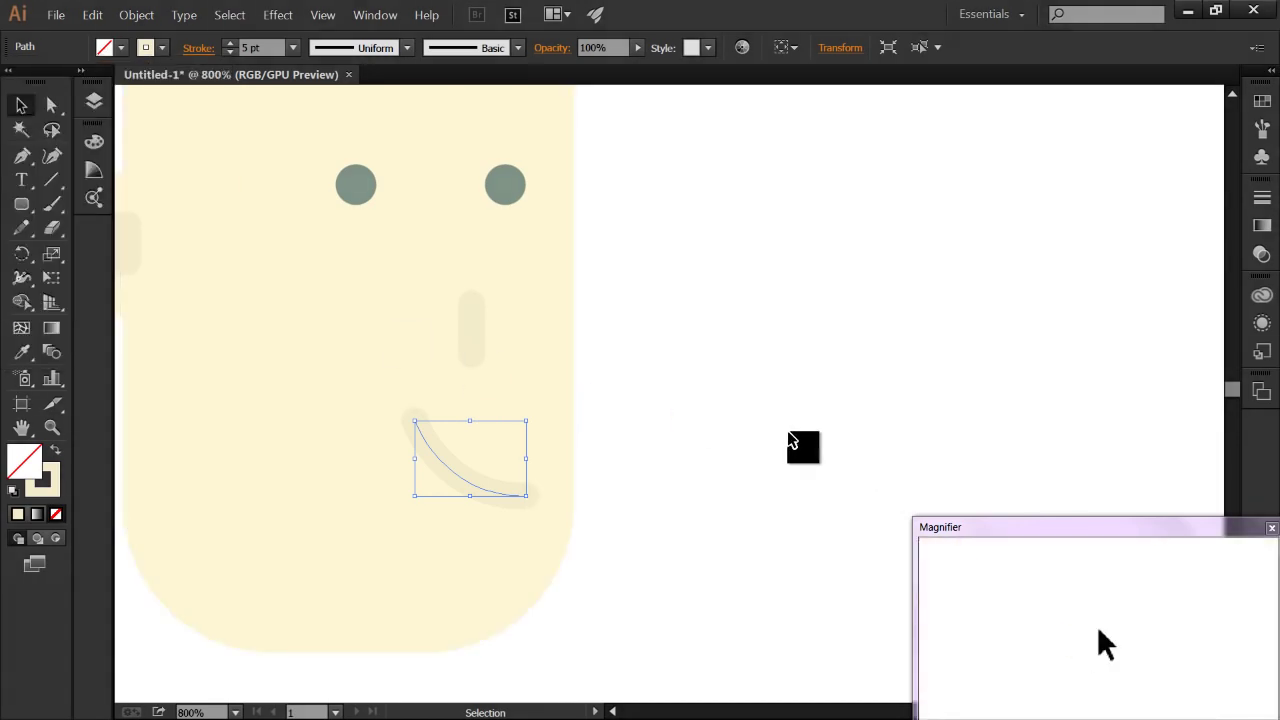
Step: Start a hair tuft path with the Pen tool, running straight from the forehead to the head's front edge and curving up outside it
scroll(713, 347, "down", 2)
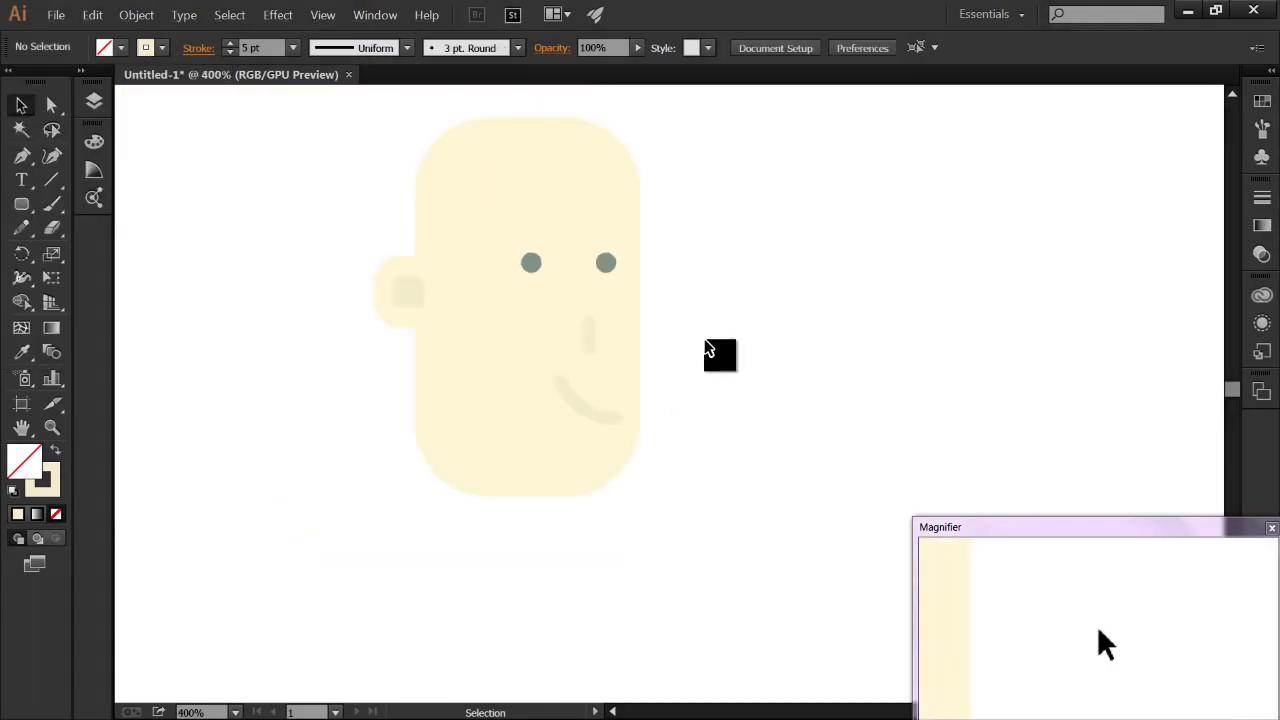
scroll(708, 348, "down", 1)
scroll(713, 313, "up", 1)
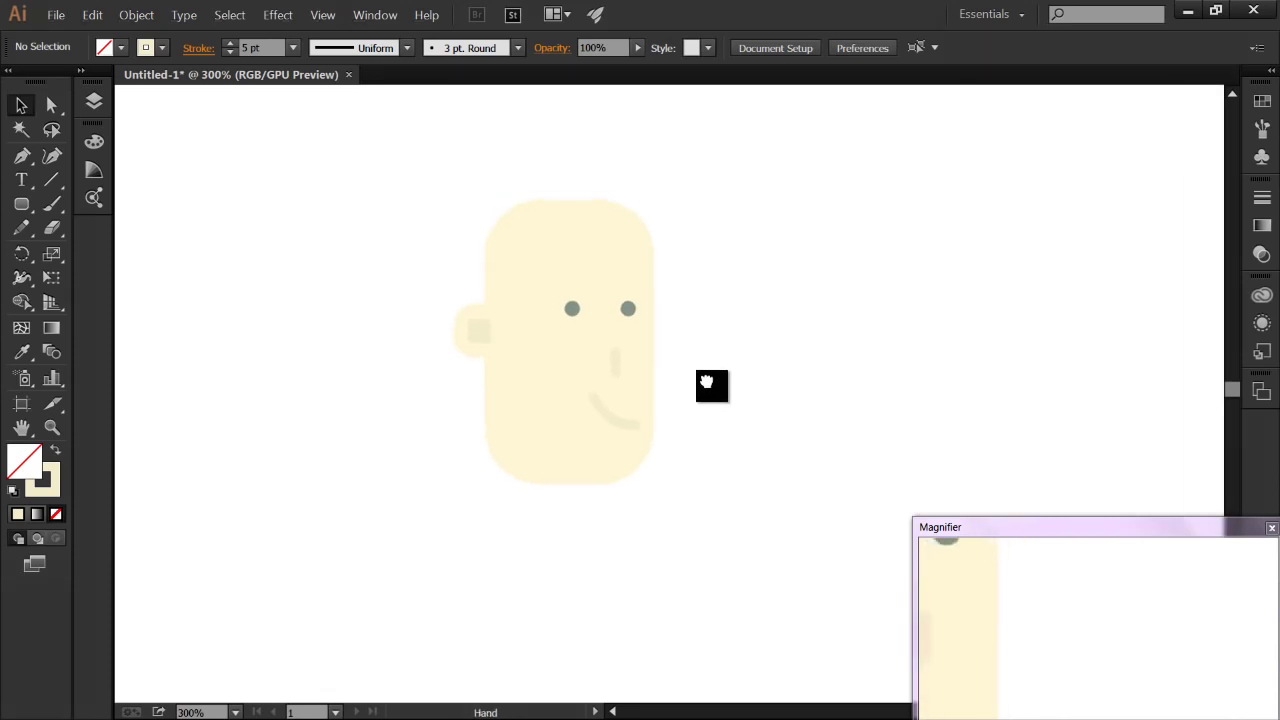
left_click_drag(709, 380, 729, 449)
scroll(692, 412, "up", 1)
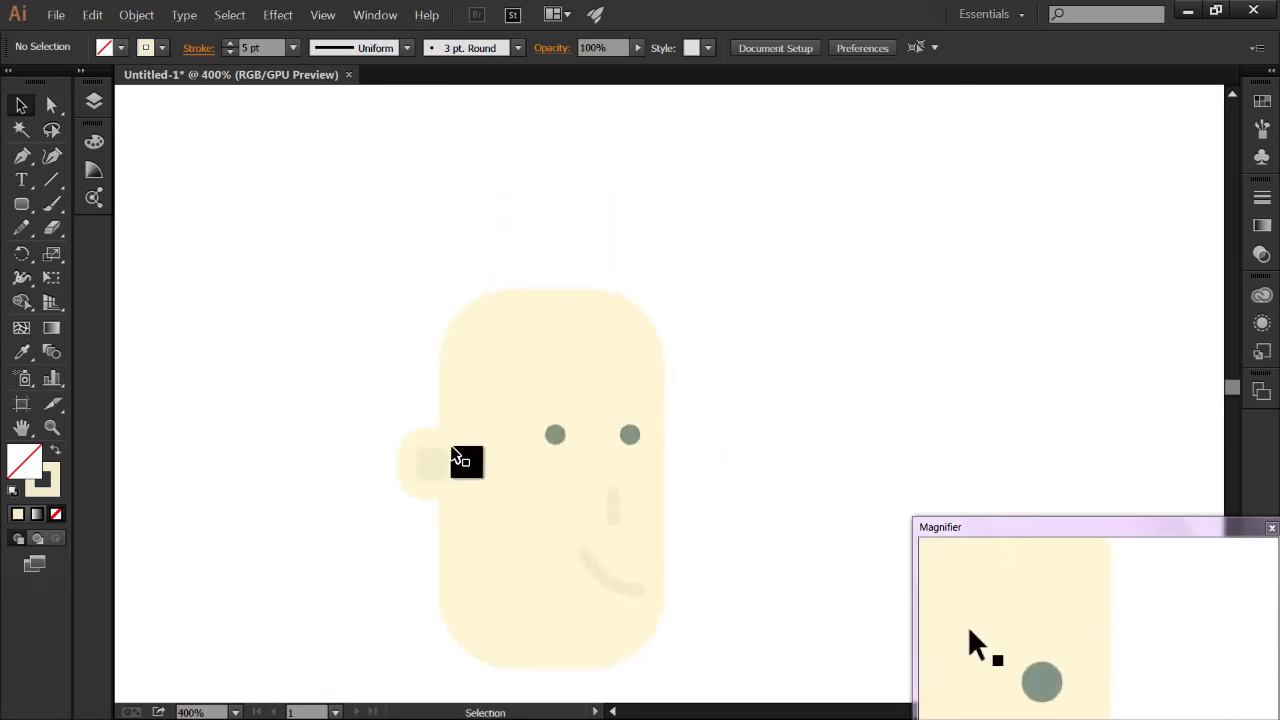
left_click(22, 156)
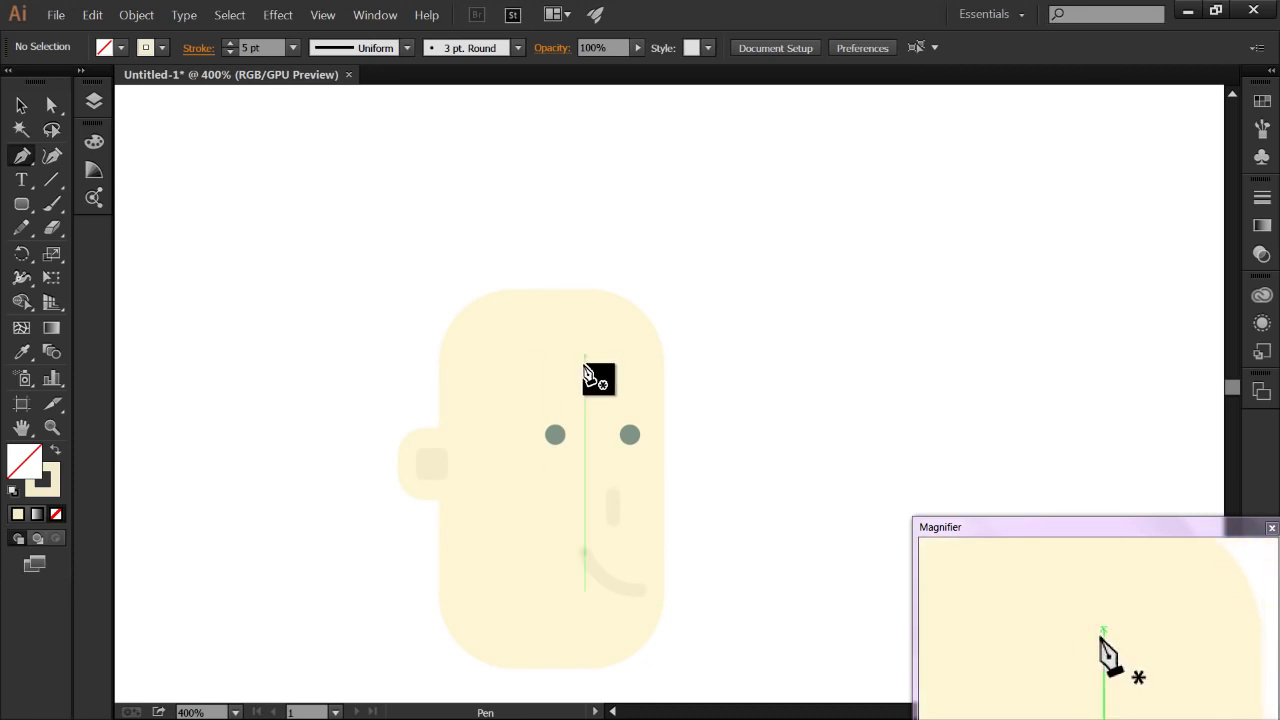
left_click(601, 363)
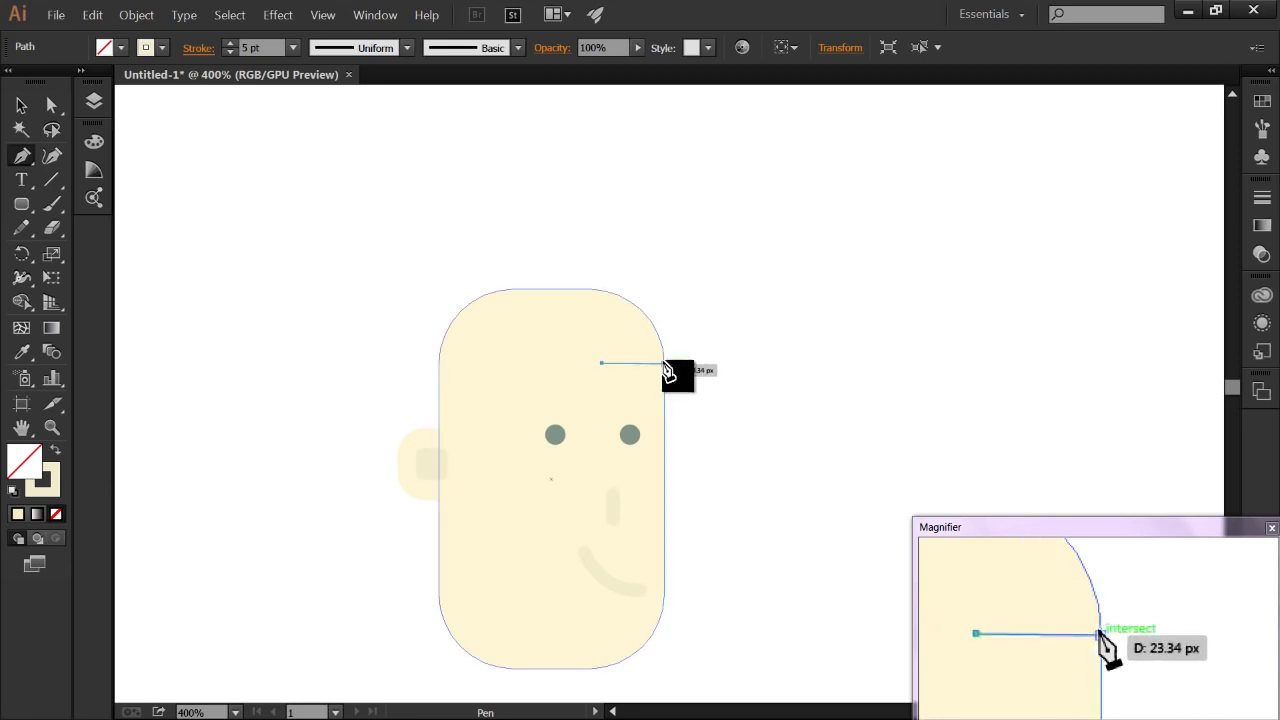
left_click(664, 363)
left_click_drag(663, 274, 655, 245)
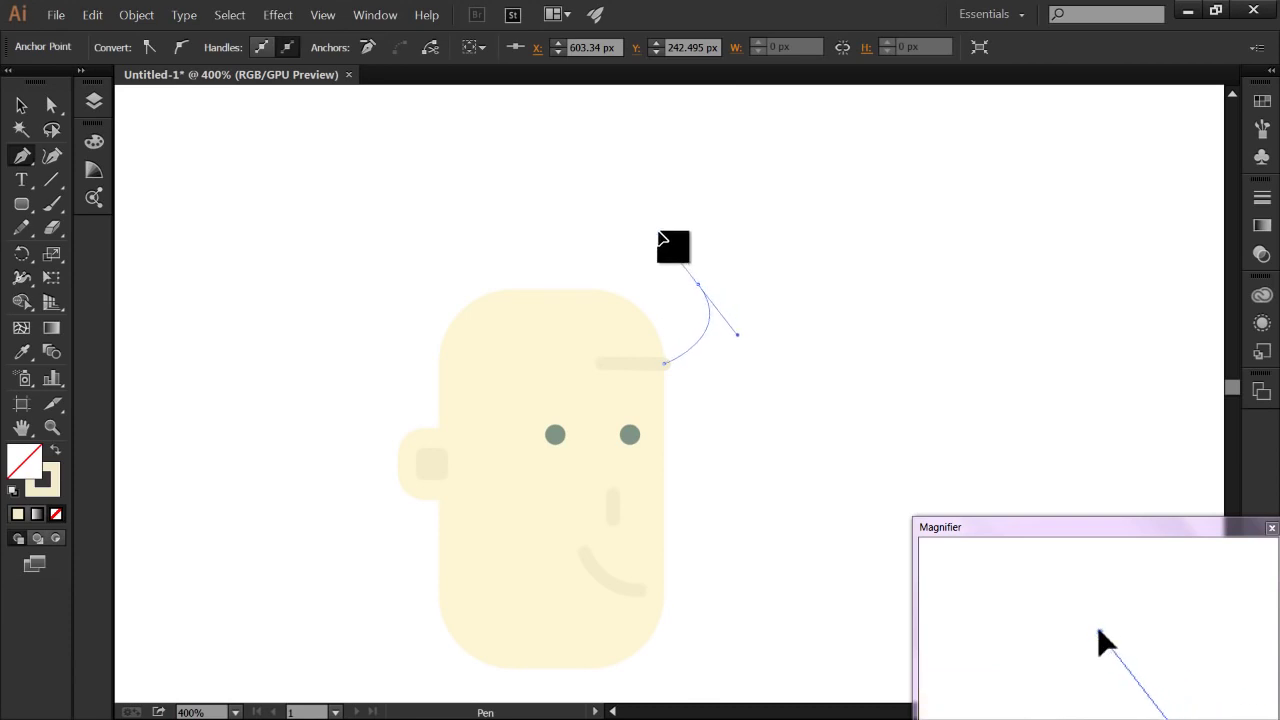
left_click_drag(662, 243, 659, 232)
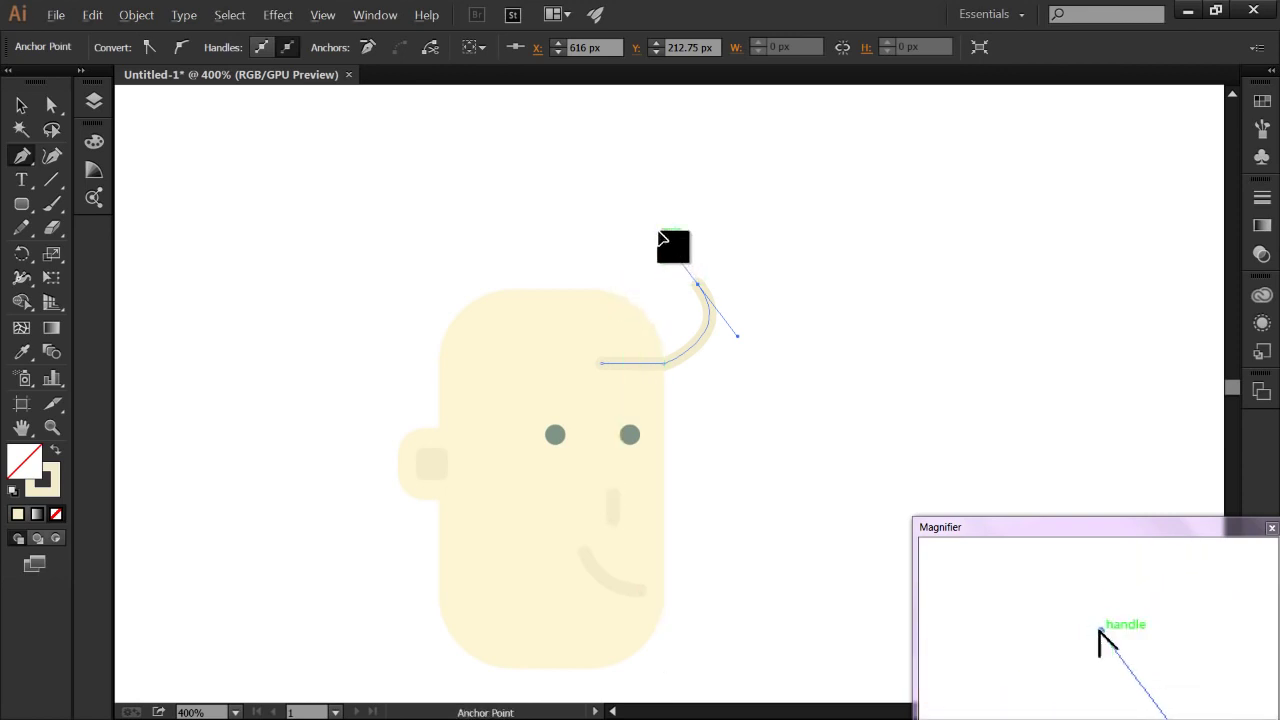
left_click(684, 260, "ctrl")
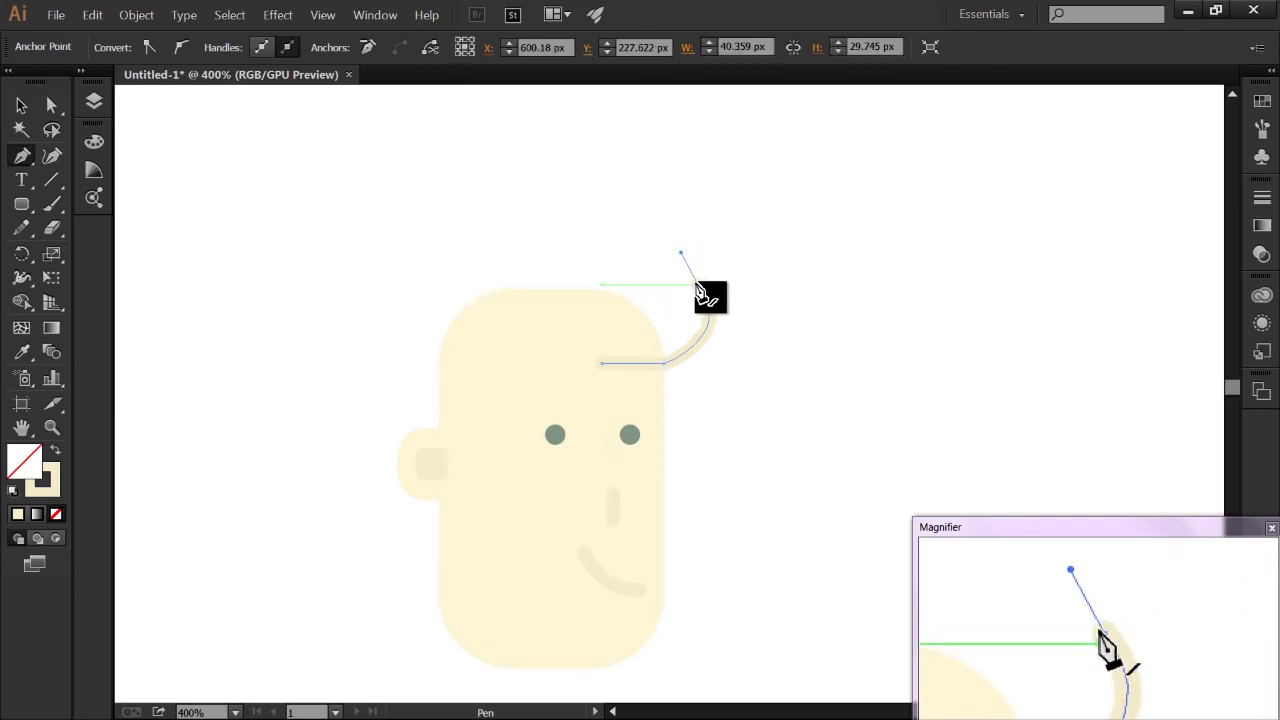
Step: Curve the tuft path back over the top of the forehead and close it at its starting point
left_click(697, 288)
left_click_drag(603, 297, 538, 357)
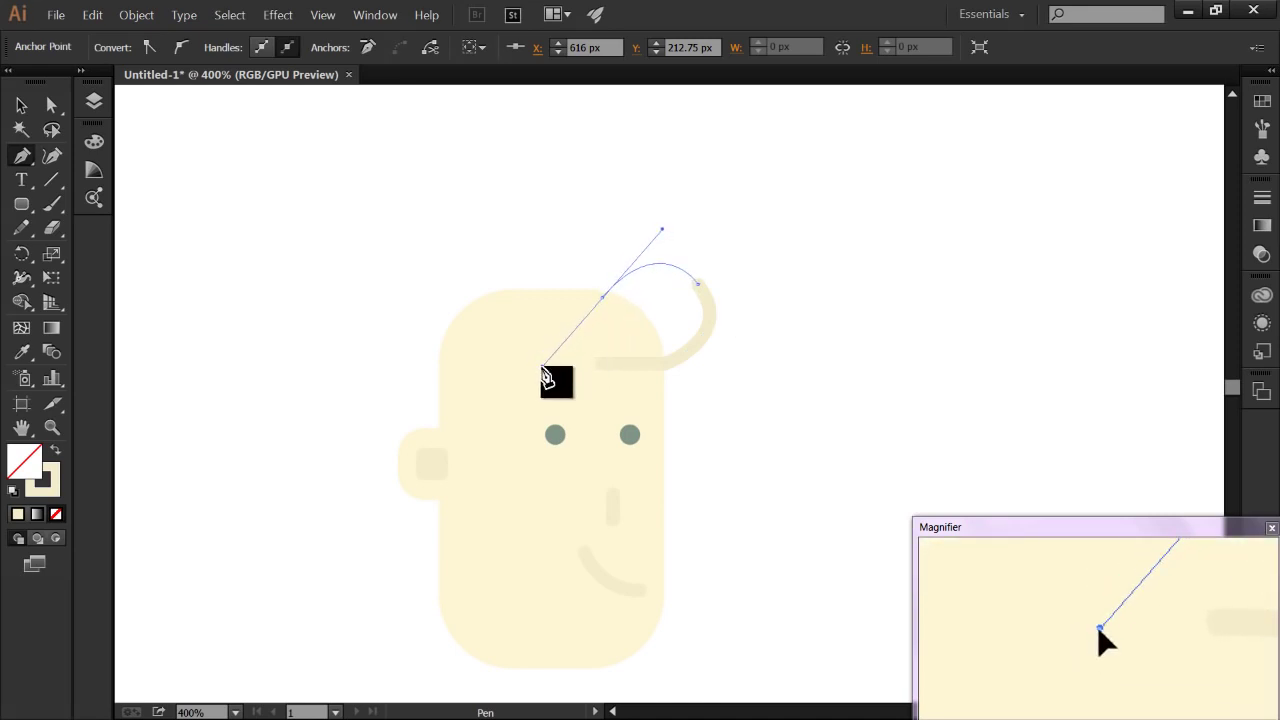
left_click_drag(542, 367, 542, 367)
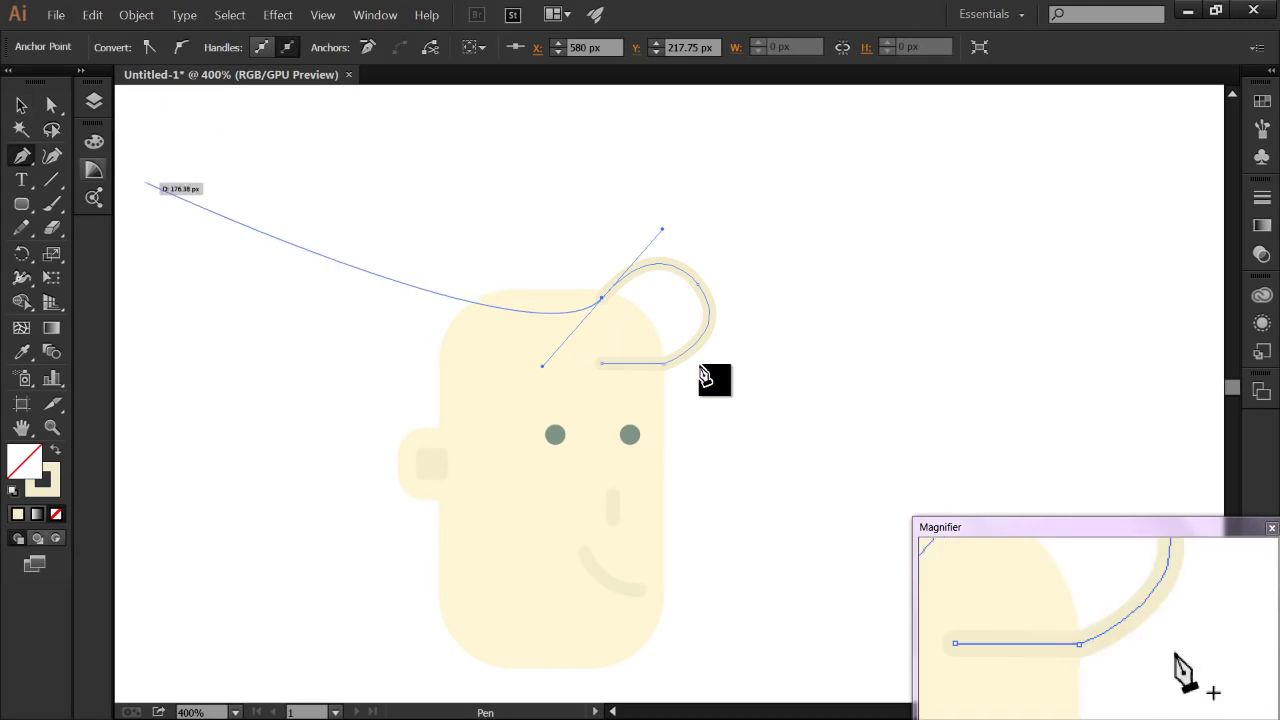
left_click(601, 363)
left_click(21, 104)
left_click(423, 249)
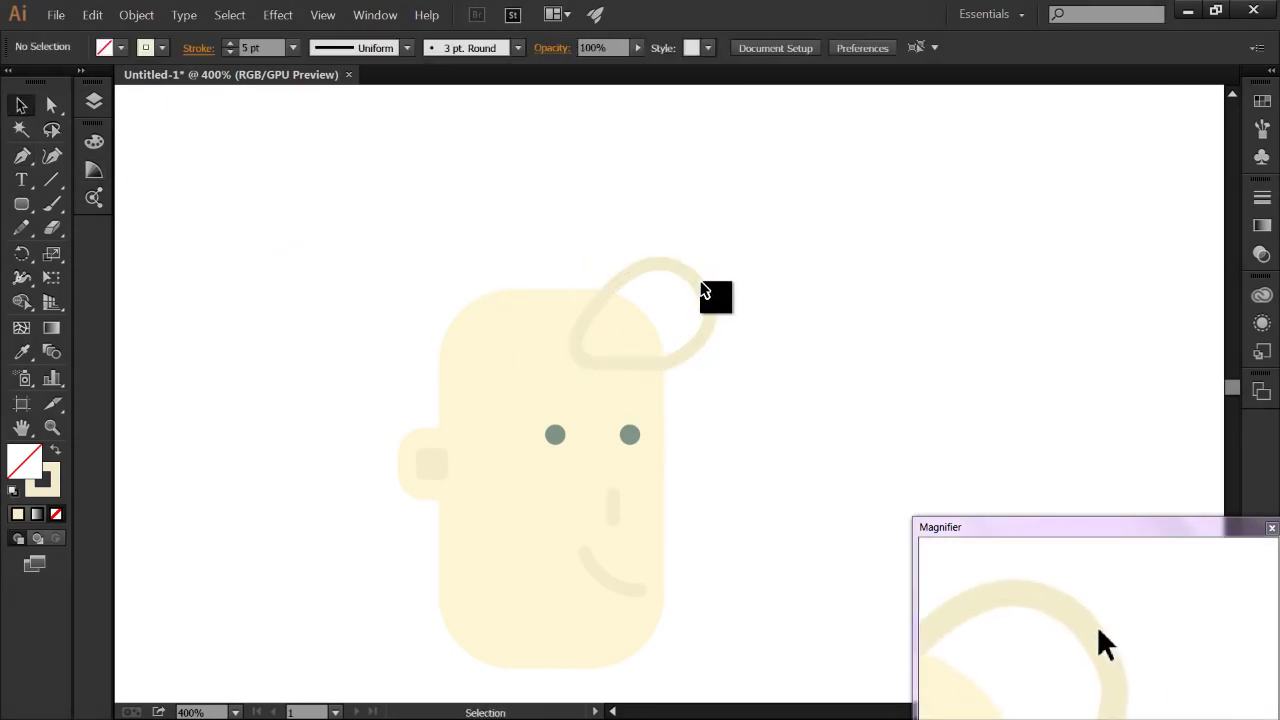
Step: Swap the tuft's stroke and fill so it becomes a solid darker-cream shape without an outline
left_click(697, 290)
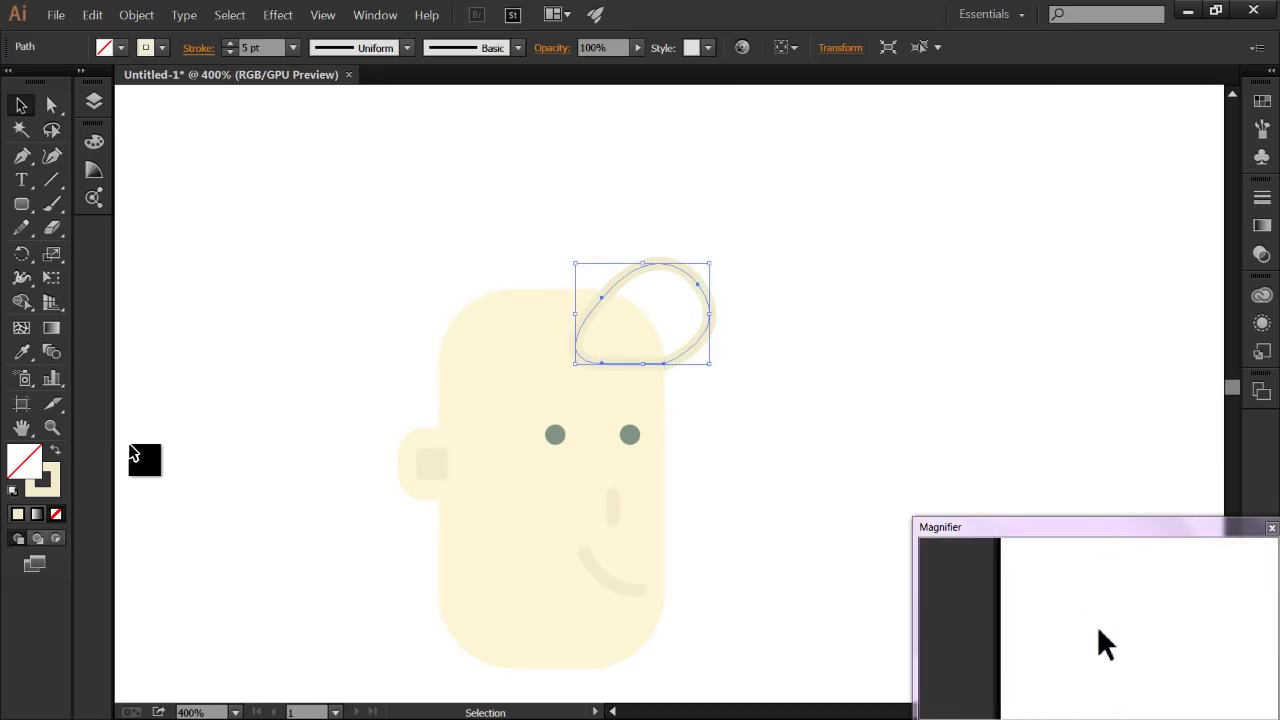
left_click(56, 455)
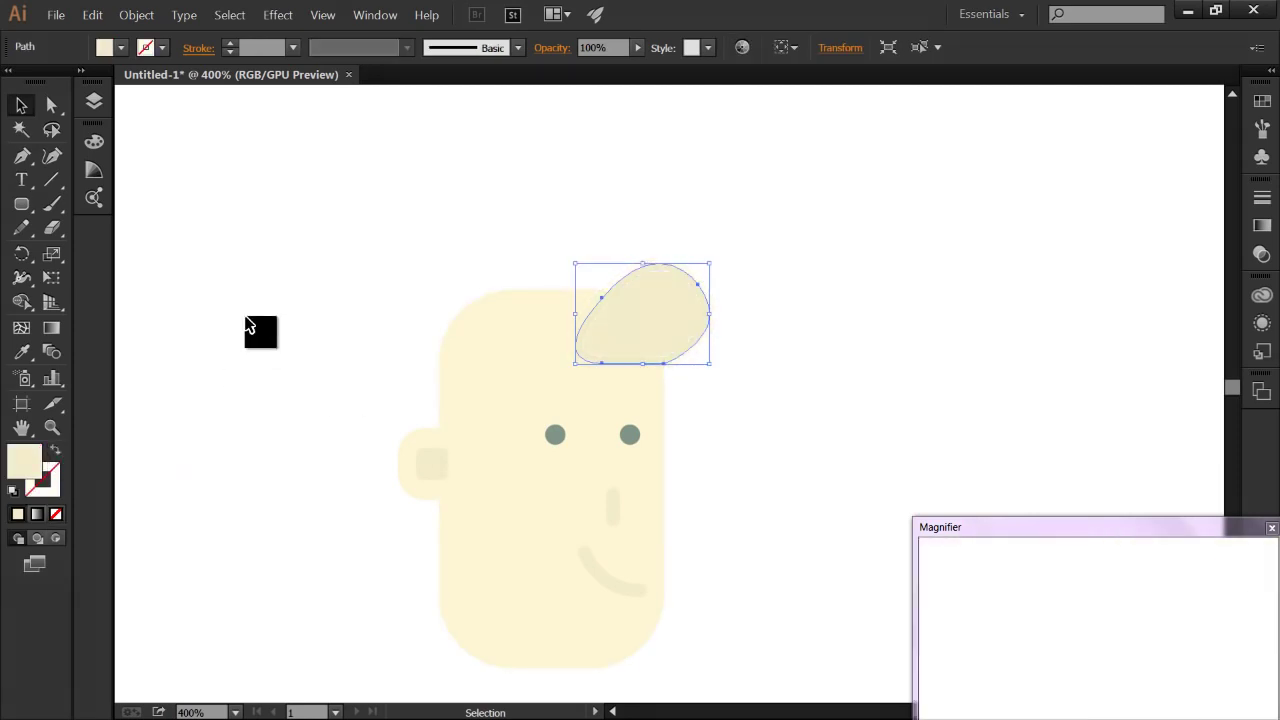
left_click(252, 322)
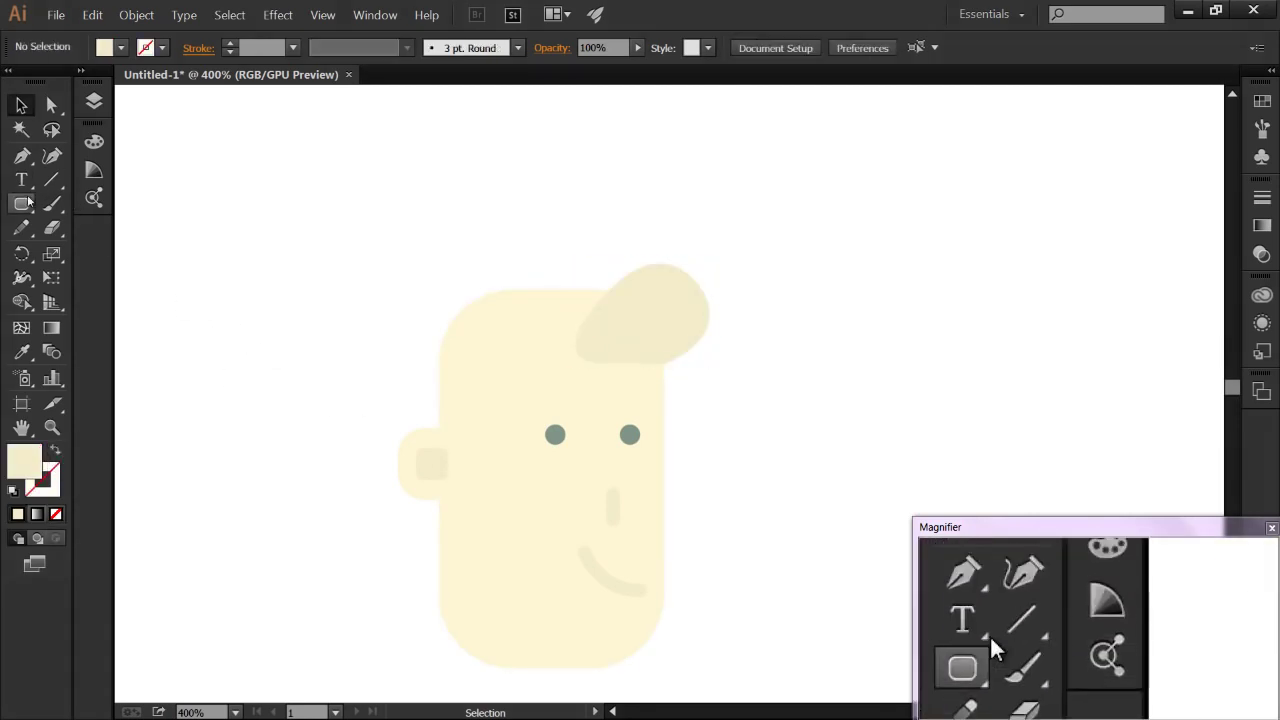
Step: Start the main hair outline with the Pen tool inside the tuft, curving above the head to a rounded corner at the back
left_click(22, 155)
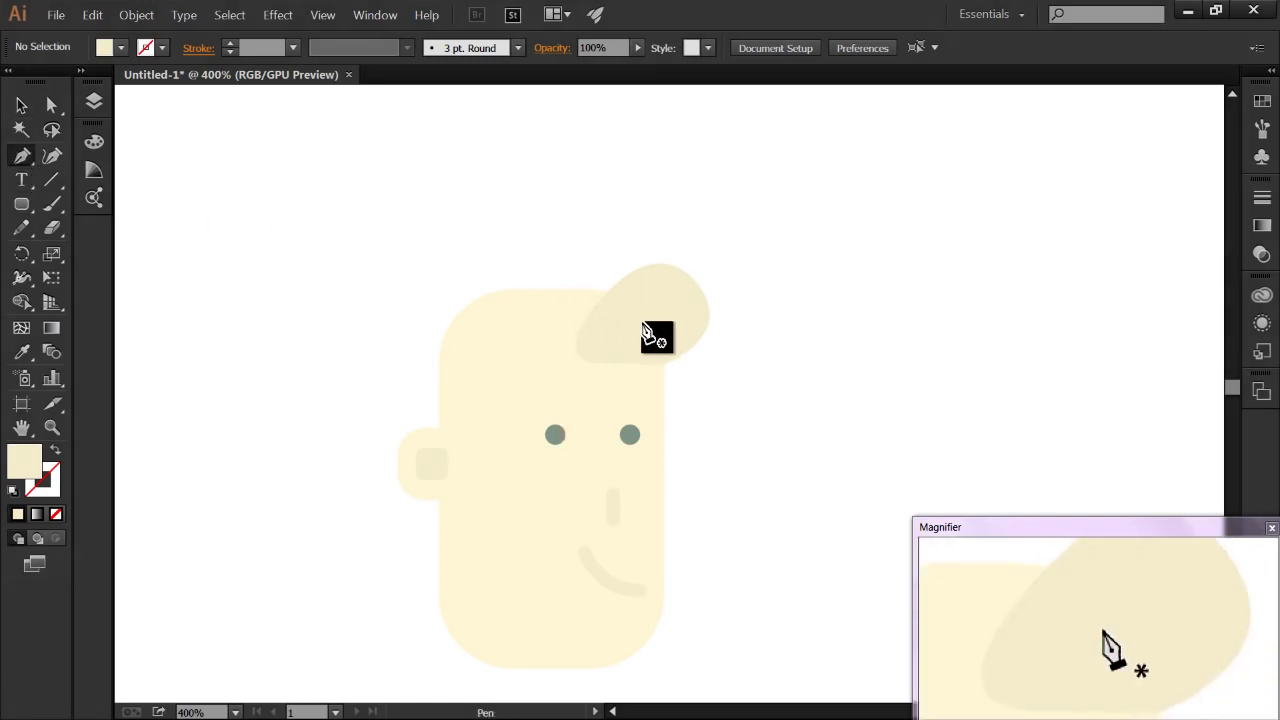
left_click(666, 296)
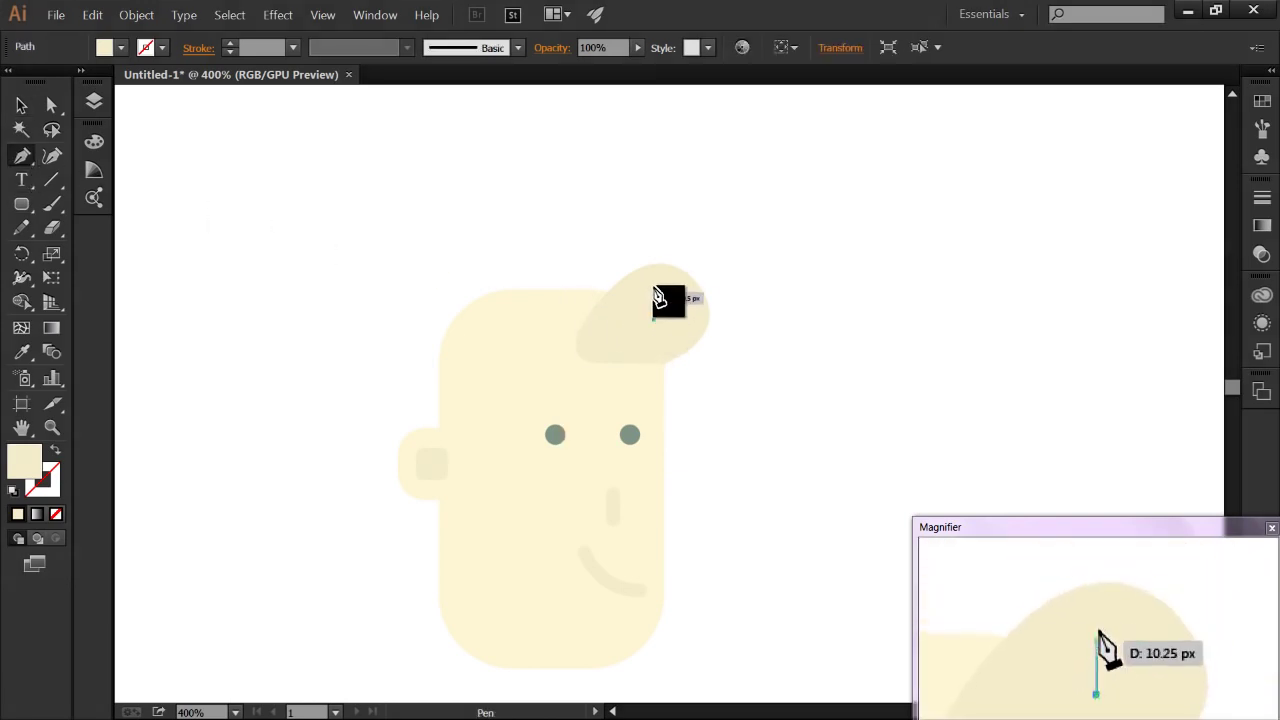
key("ctrl+z")
left_click(665, 306)
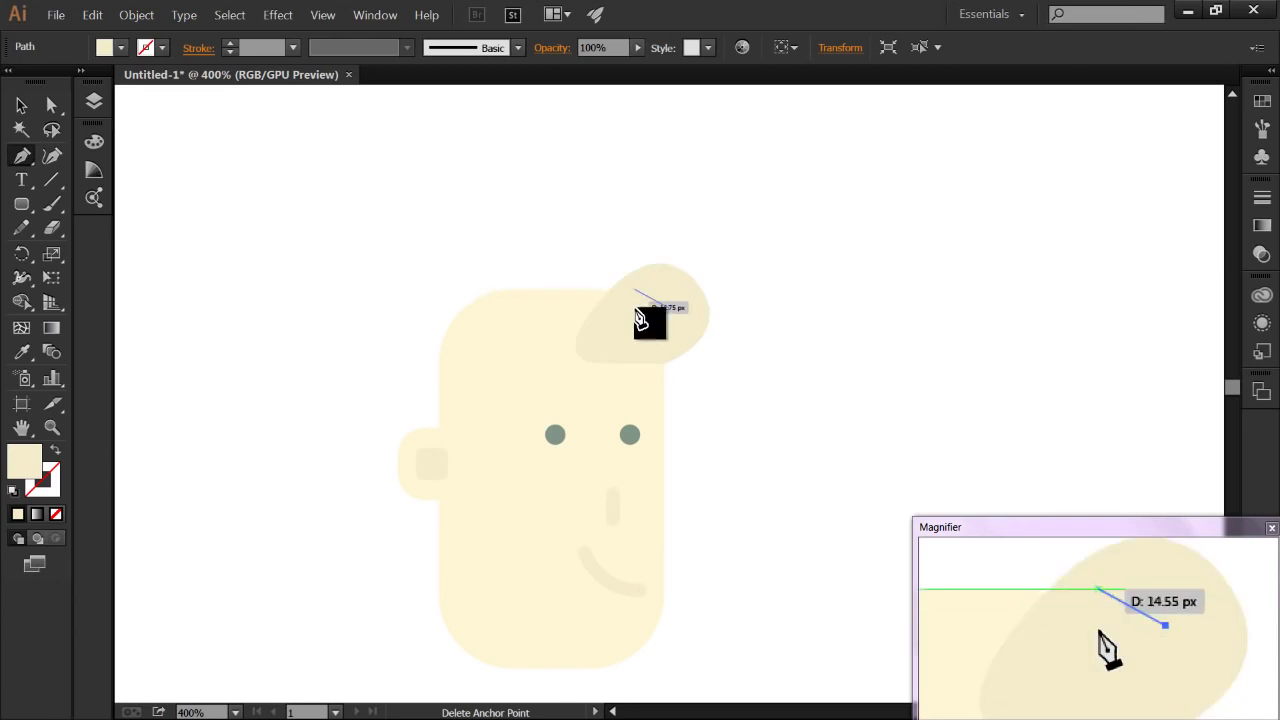
left_click(585, 245)
left_click_drag(553, 258, 469, 249)
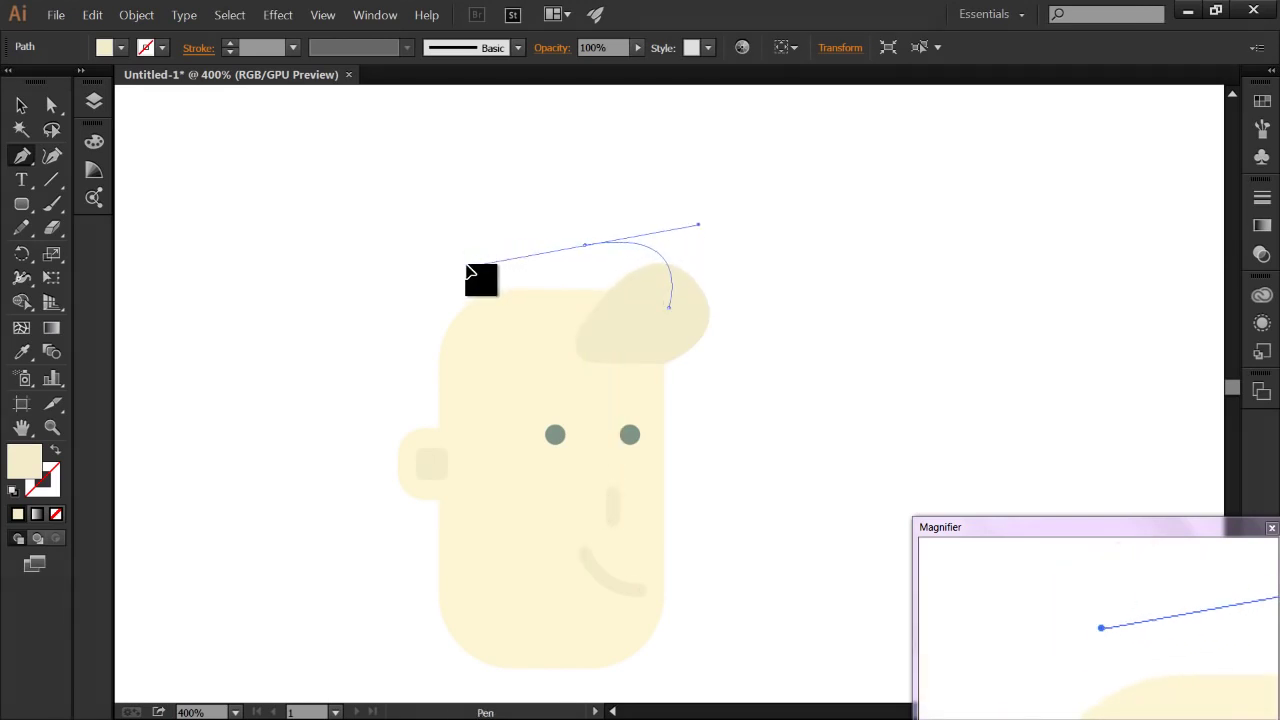
left_click_drag(470, 258, 460, 262)
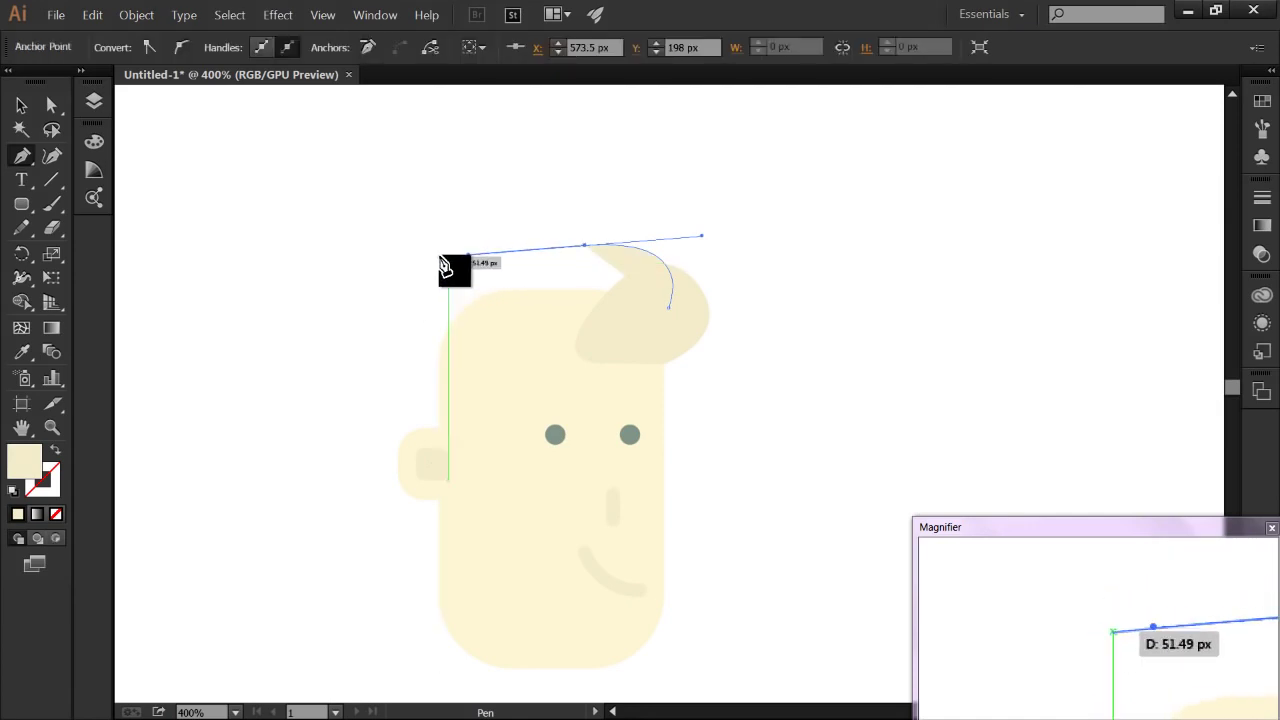
left_click(438, 261)
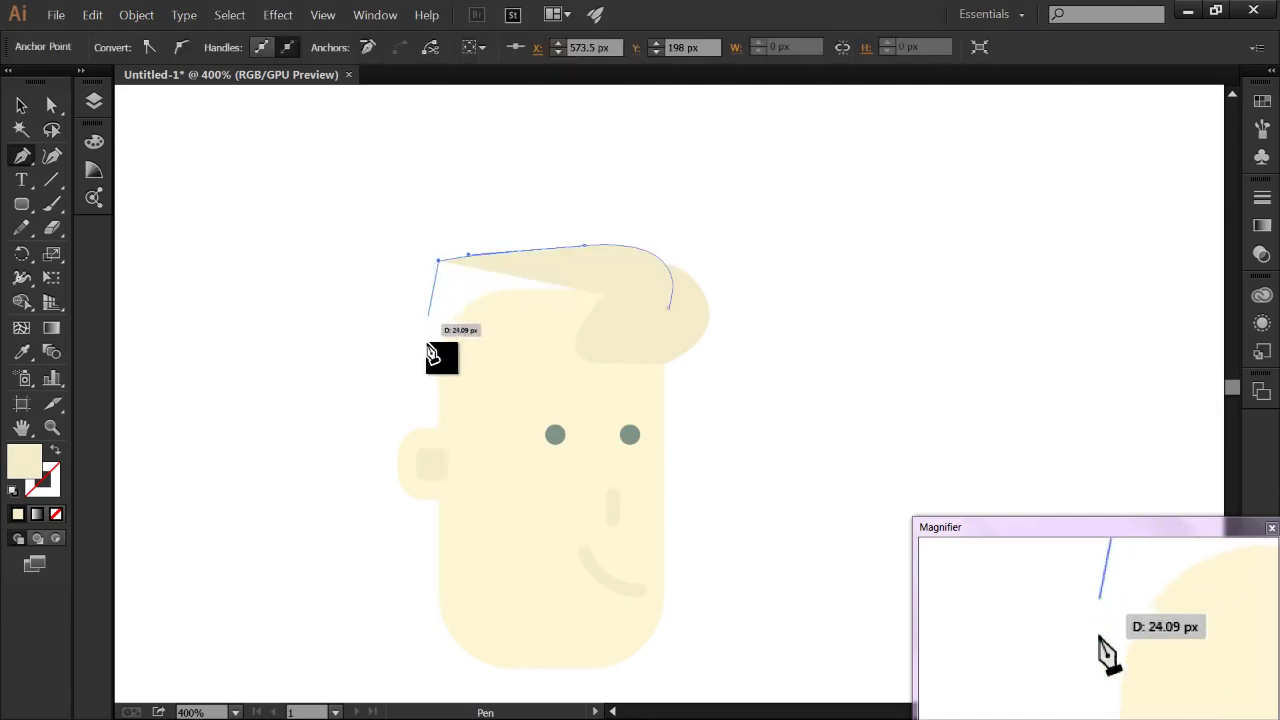
key("ctrl+z")
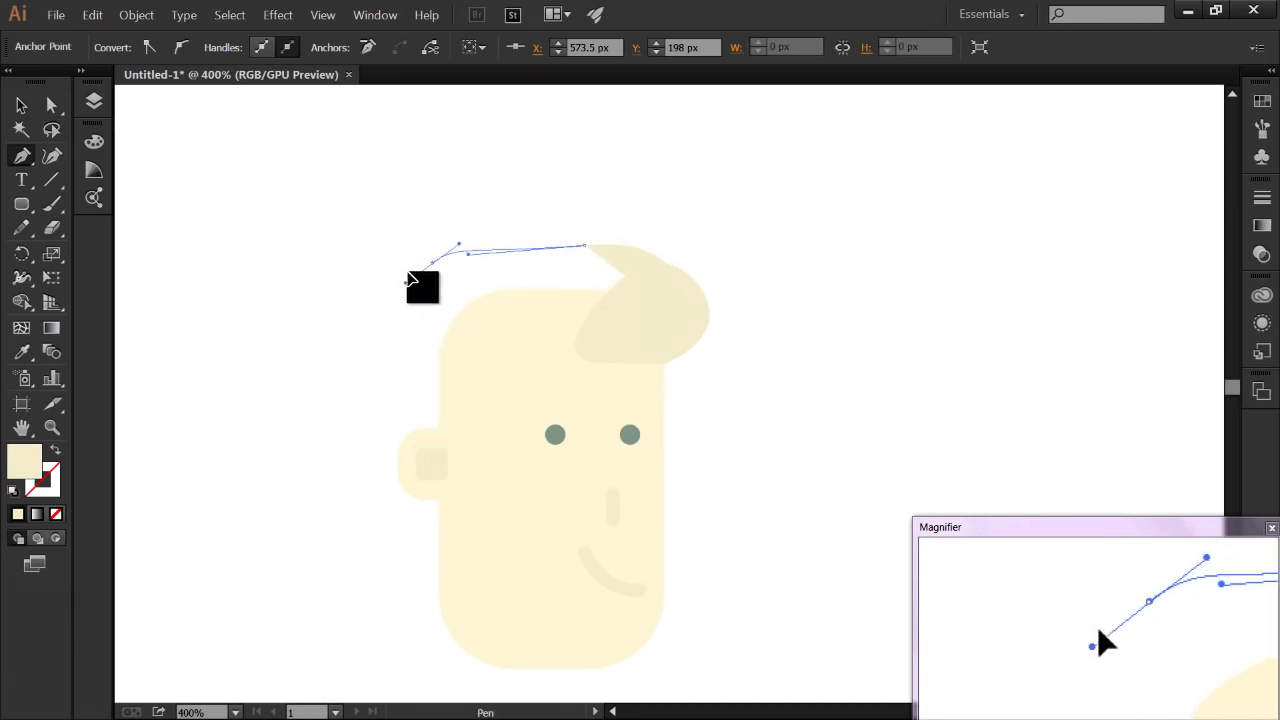
left_click_drag(418, 285, 418, 287)
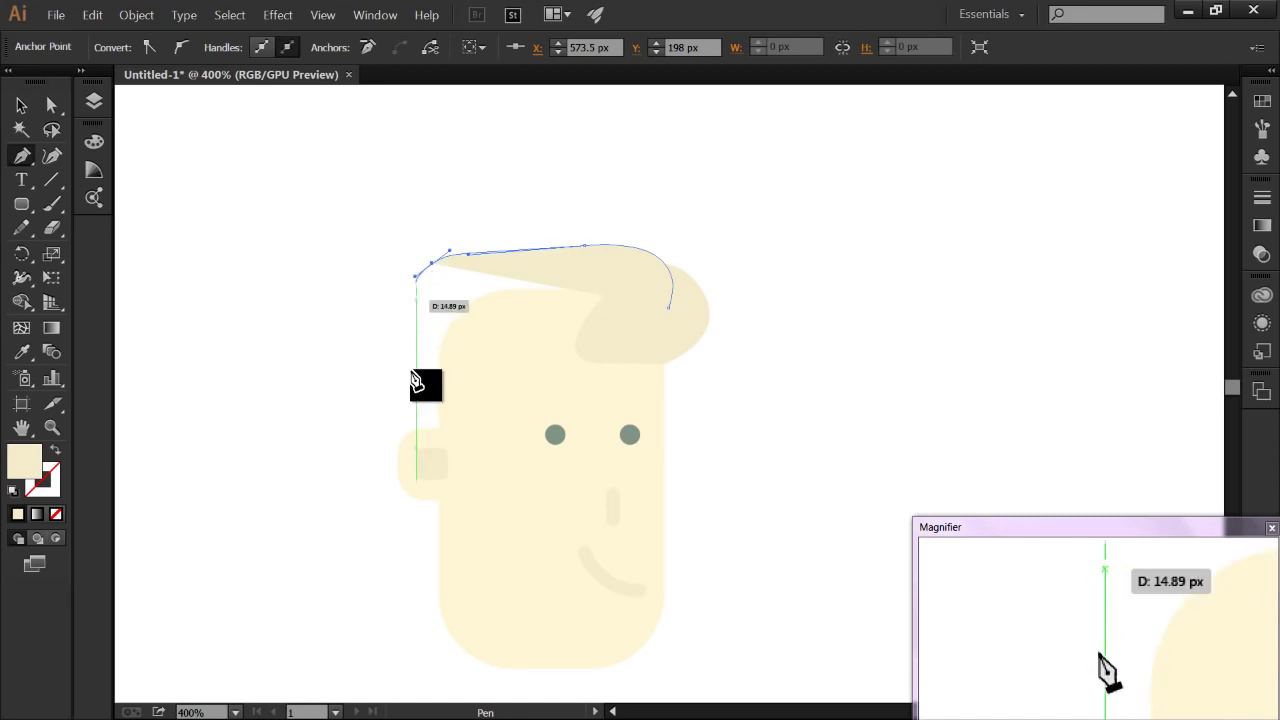
Step: Continue the hair outline down to the ear, around a narrow rectangular sideburn and along a curved hairline, closing it inside the tuft
left_click(412, 464)
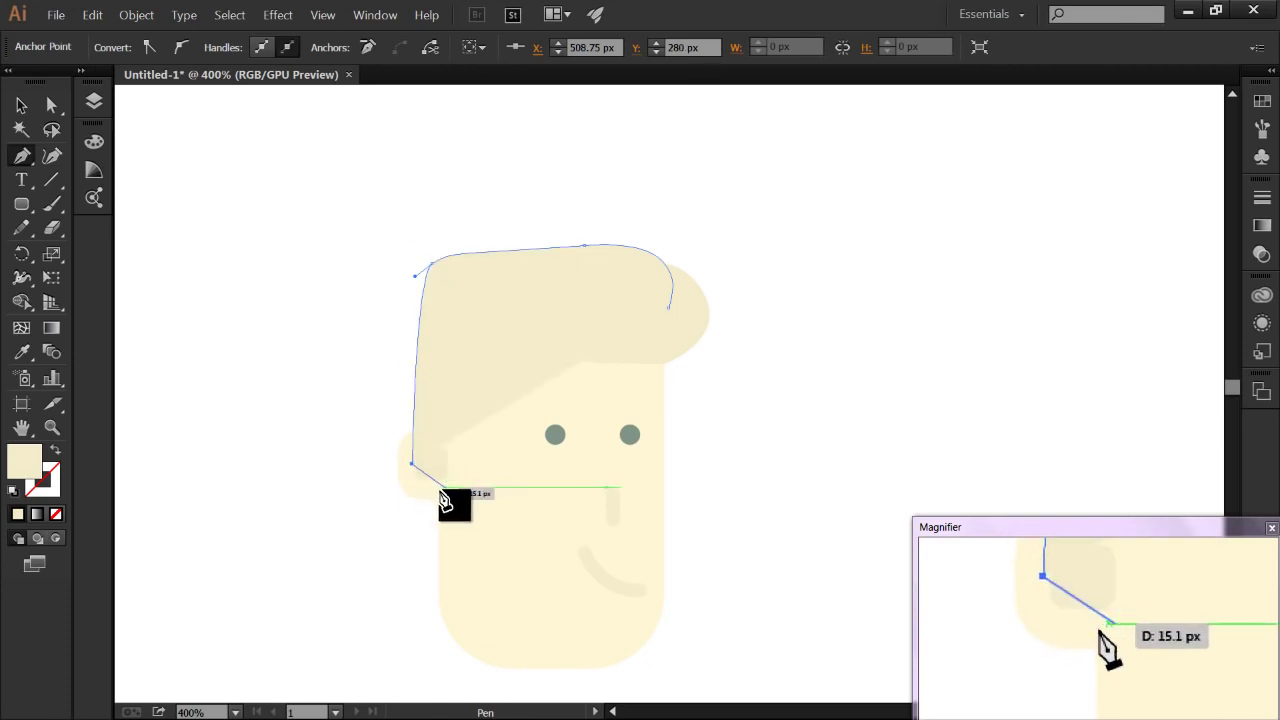
left_click(440, 493)
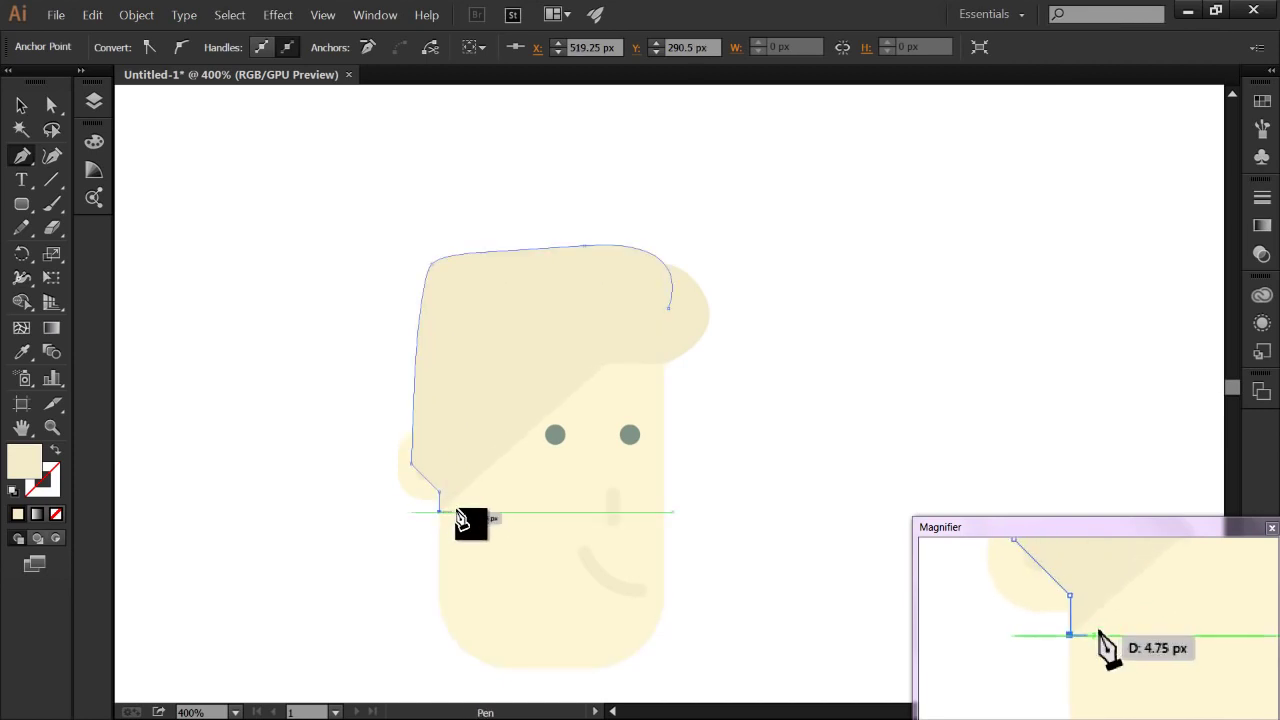
left_click(458, 511)
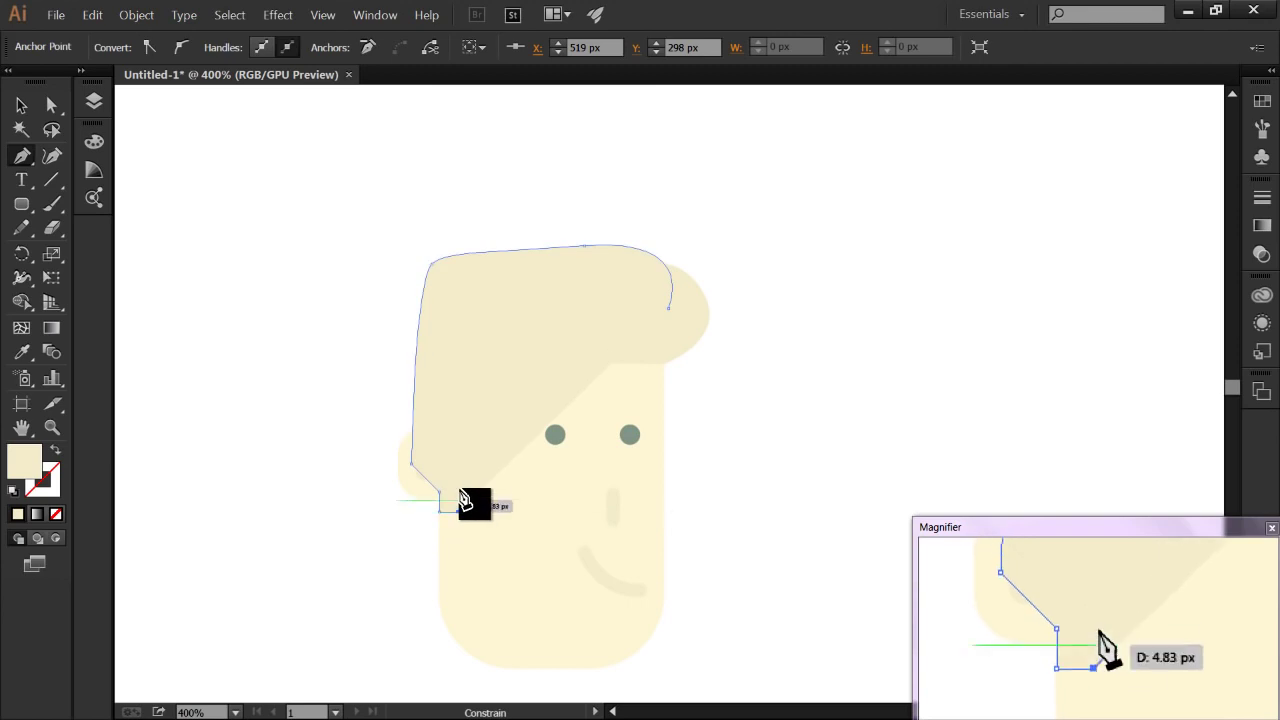
left_click(460, 435)
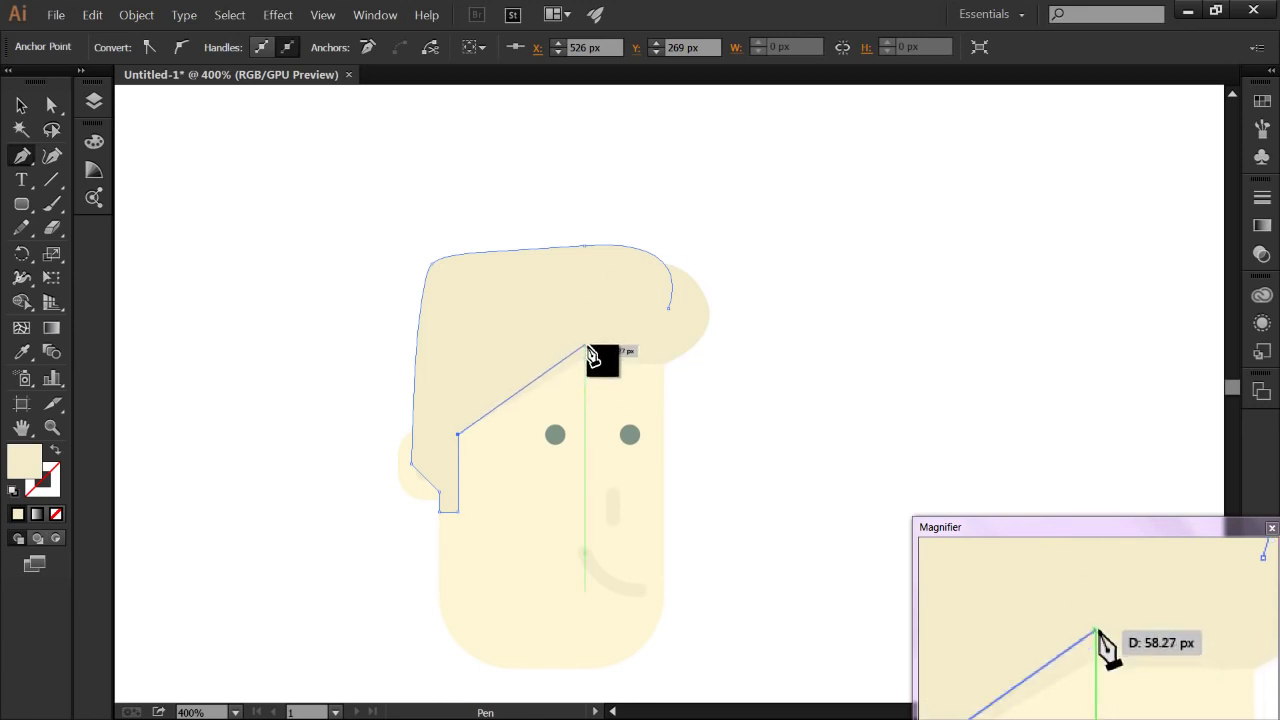
left_click_drag(591, 349, 744, 368)
left_click(672, 318)
left_click(21, 104)
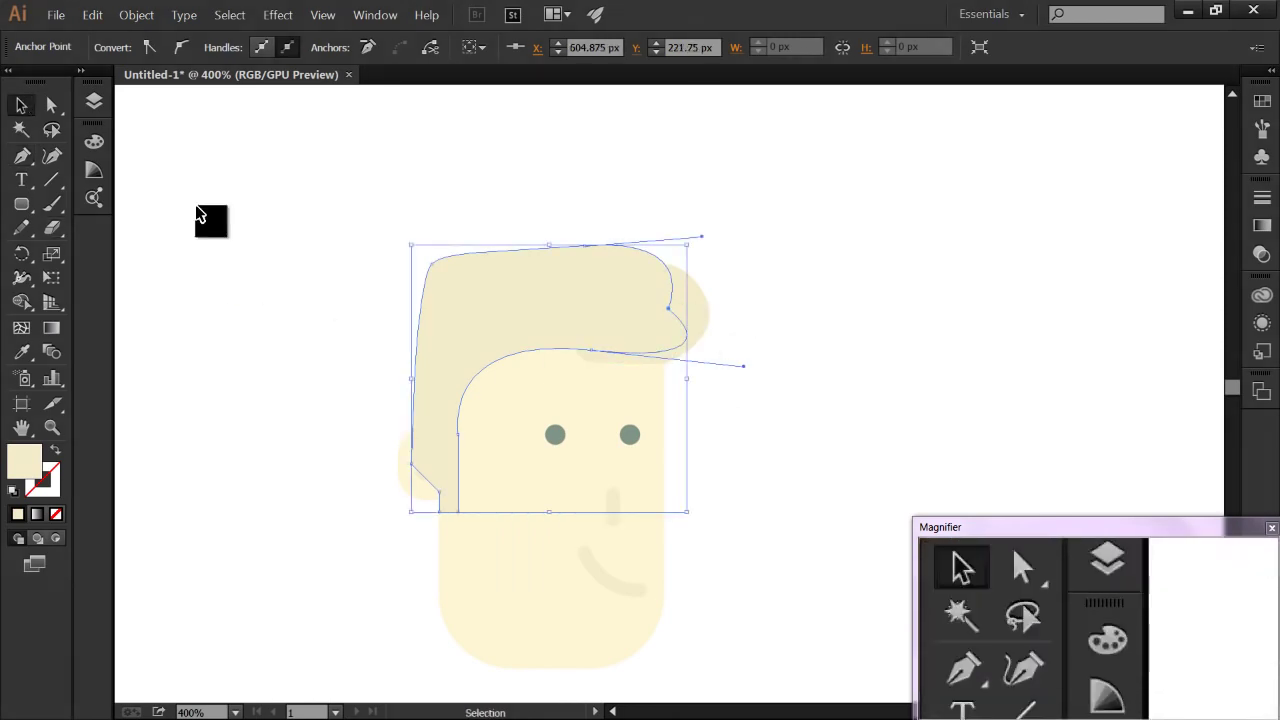
Step: Arrange the ear shapes in front of the main hair shape
left_click(212, 300)
scroll(389, 360, "down", 1)
left_click(562, 288)
left_click(700, 278, "shift")
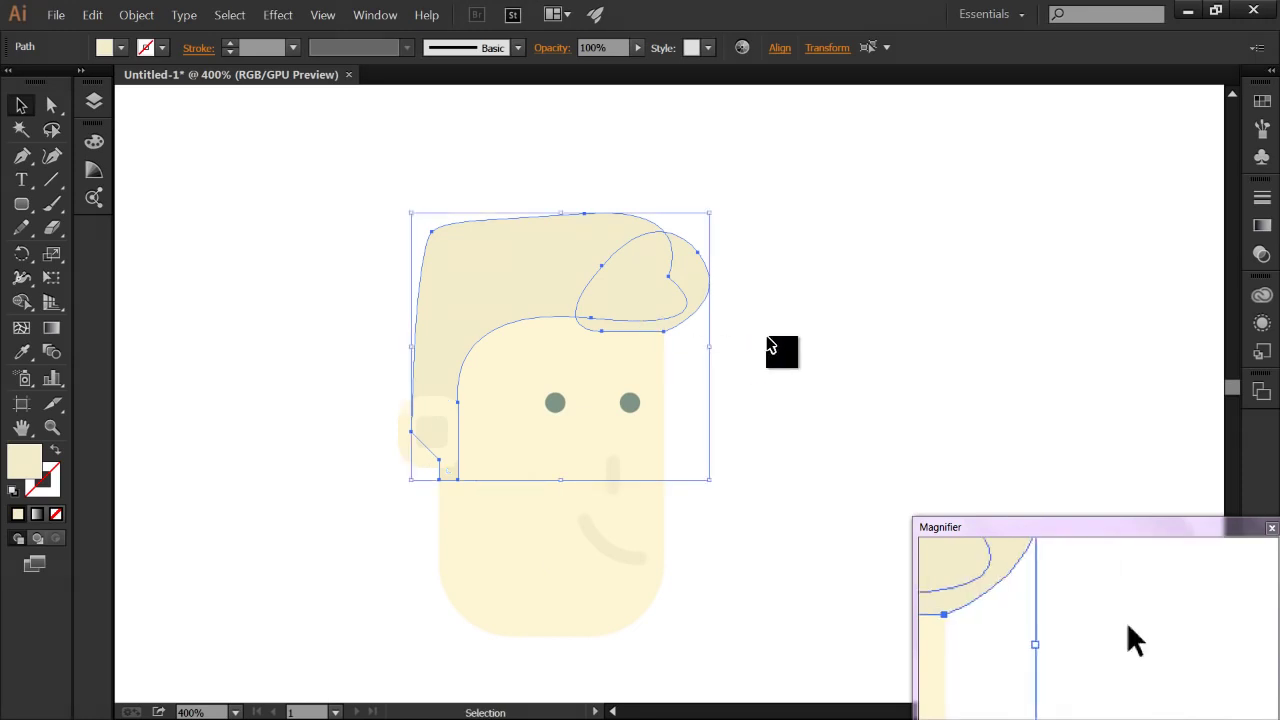
left_click(835, 366)
Step: Recolour the main hair shape and the front tuft together with the palette's grey-green swatch using the Eyedropper
scroll(830, 383, "down", 1)
left_click_drag(832, 377, 737, 303)
left_click(618, 221)
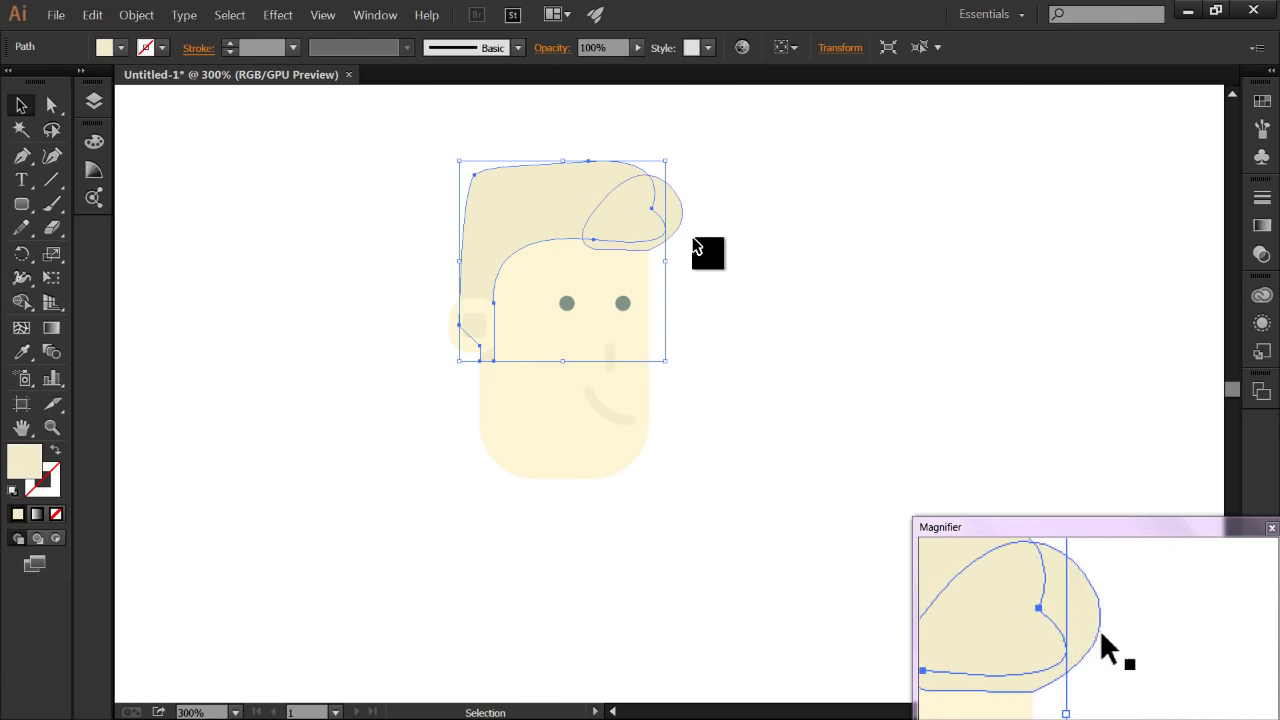
left_click(629, 241, "shift")
scroll(414, 286, "down", 2)
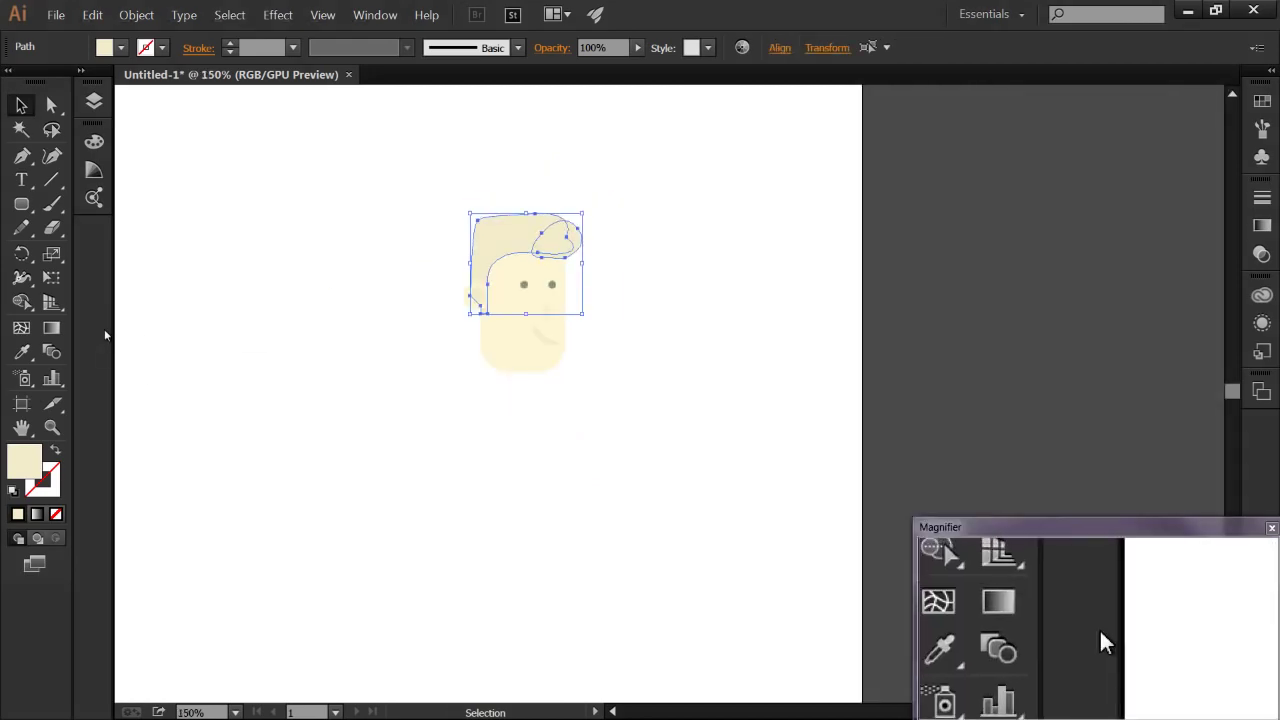
left_click_drag(327, 362, 512, 623)
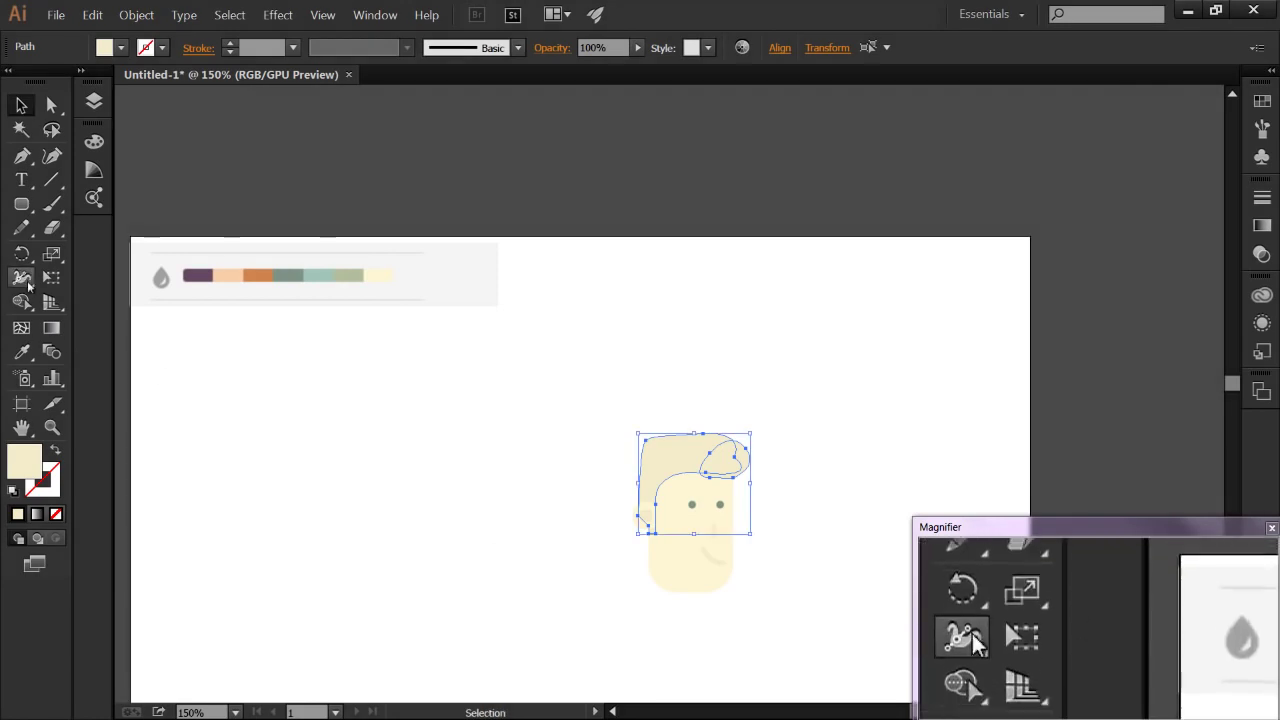
left_click(21, 352)
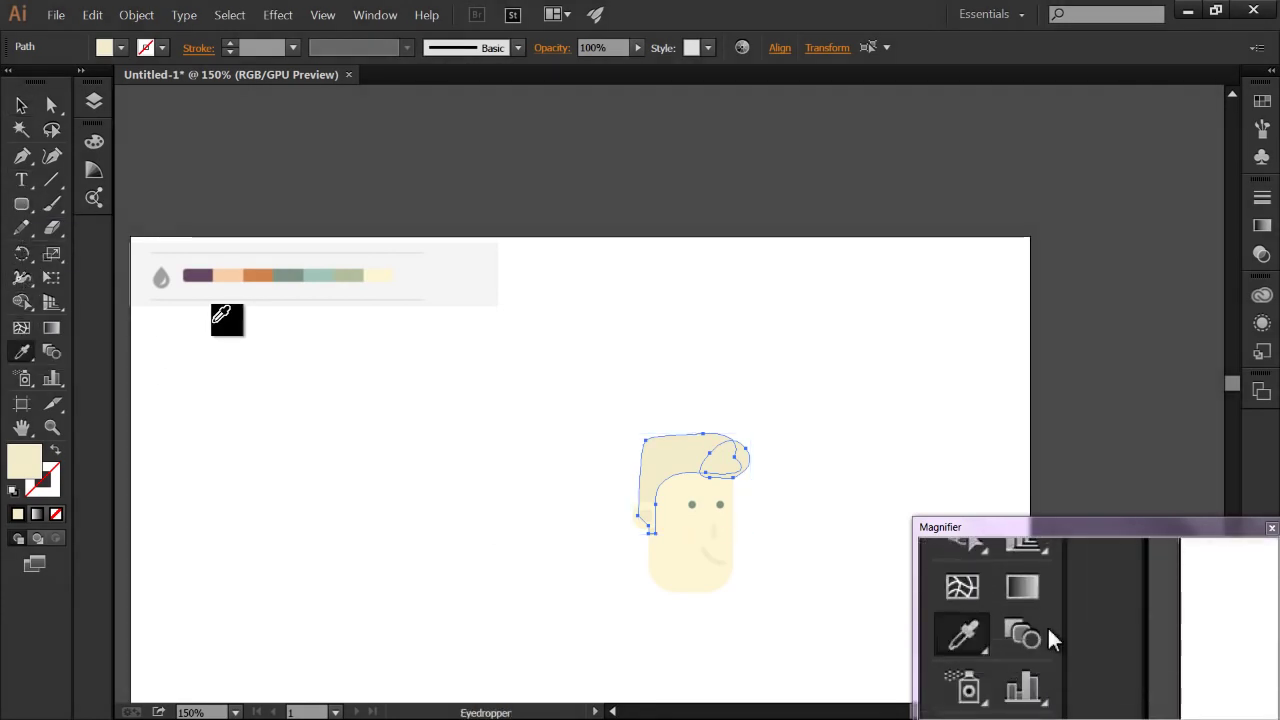
left_click(287, 275)
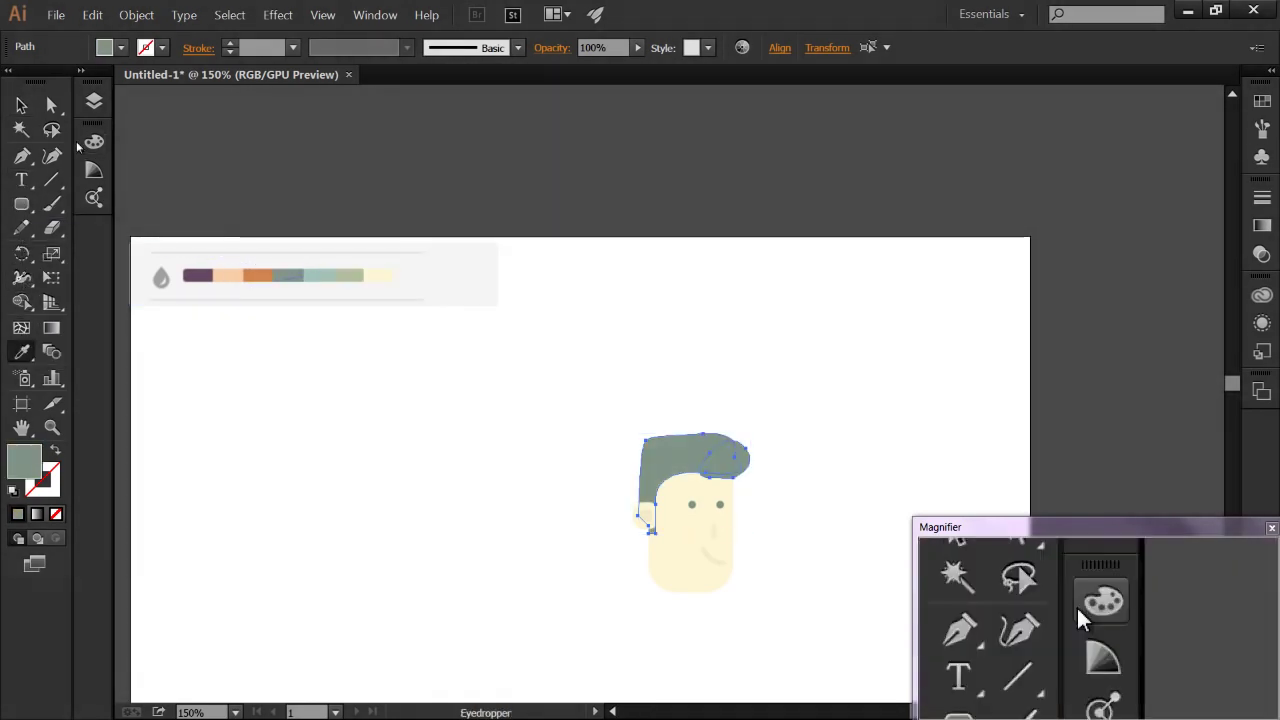
left_click(21, 104)
left_click_drag(571, 514, 514, 403)
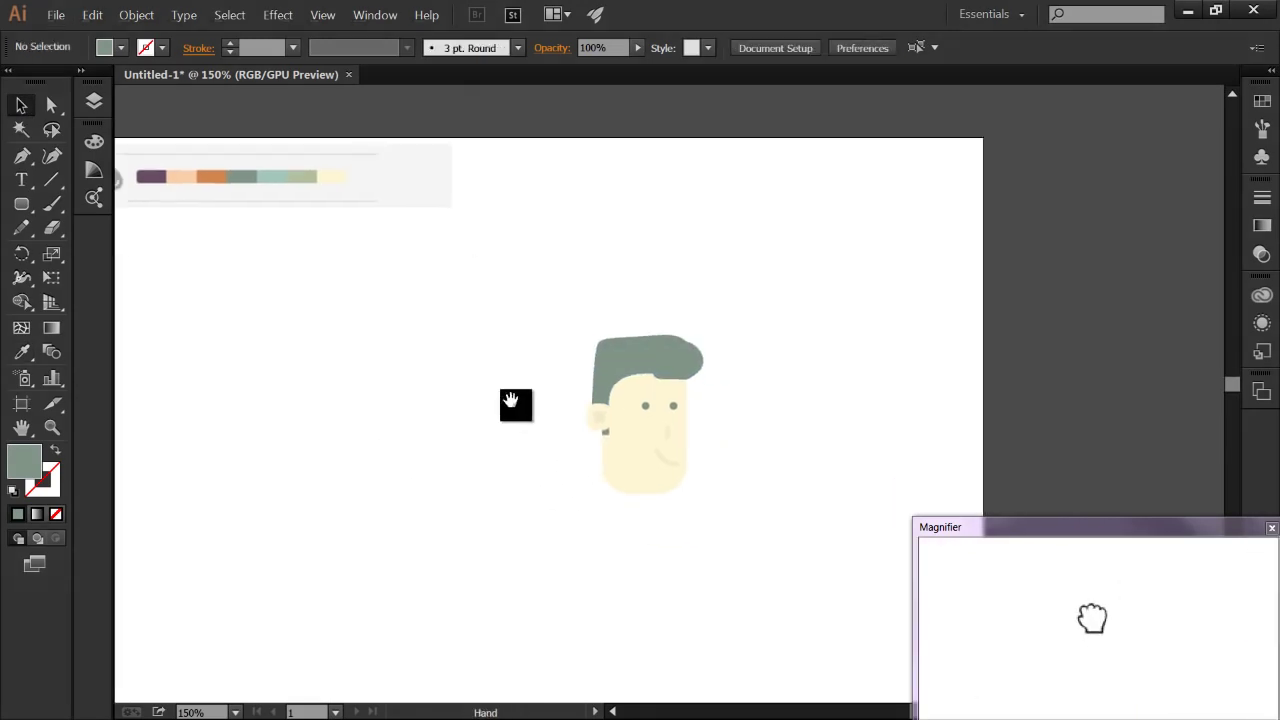
scroll(667, 345, "up", 1)
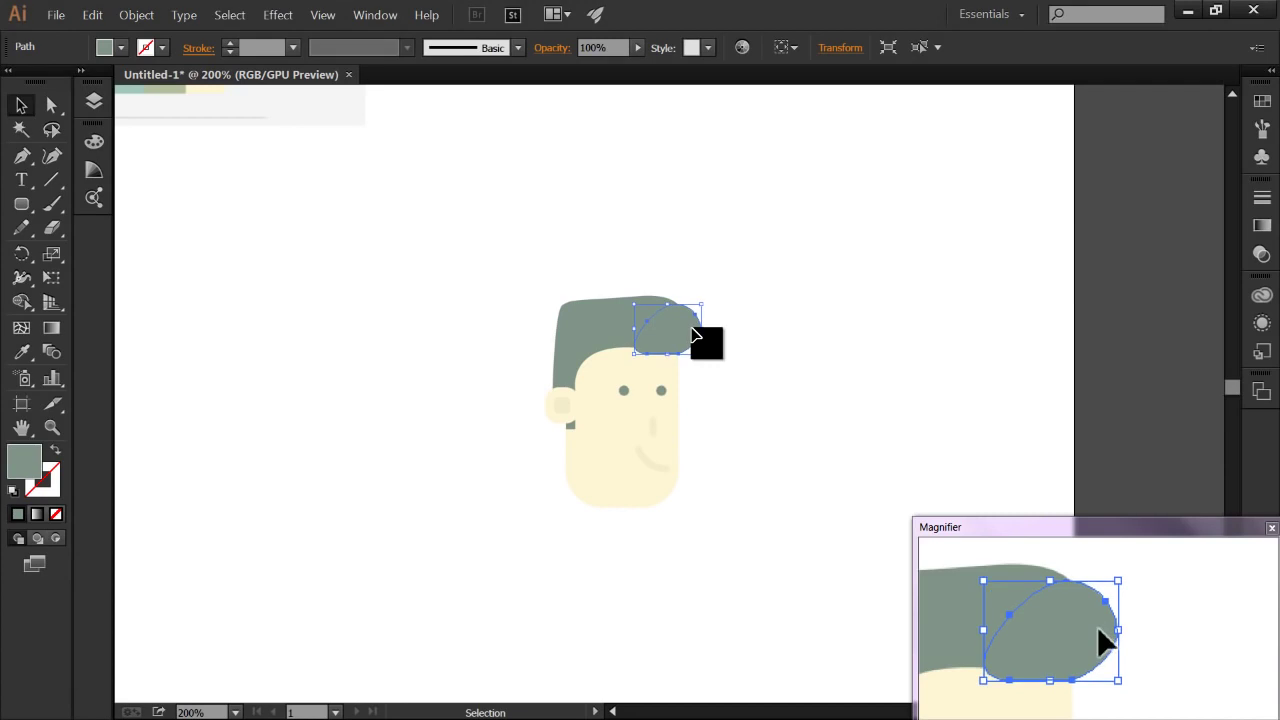
left_click(760, 350)
scroll(760, 392, "down", 1)
scroll(760, 392, "up", 2)
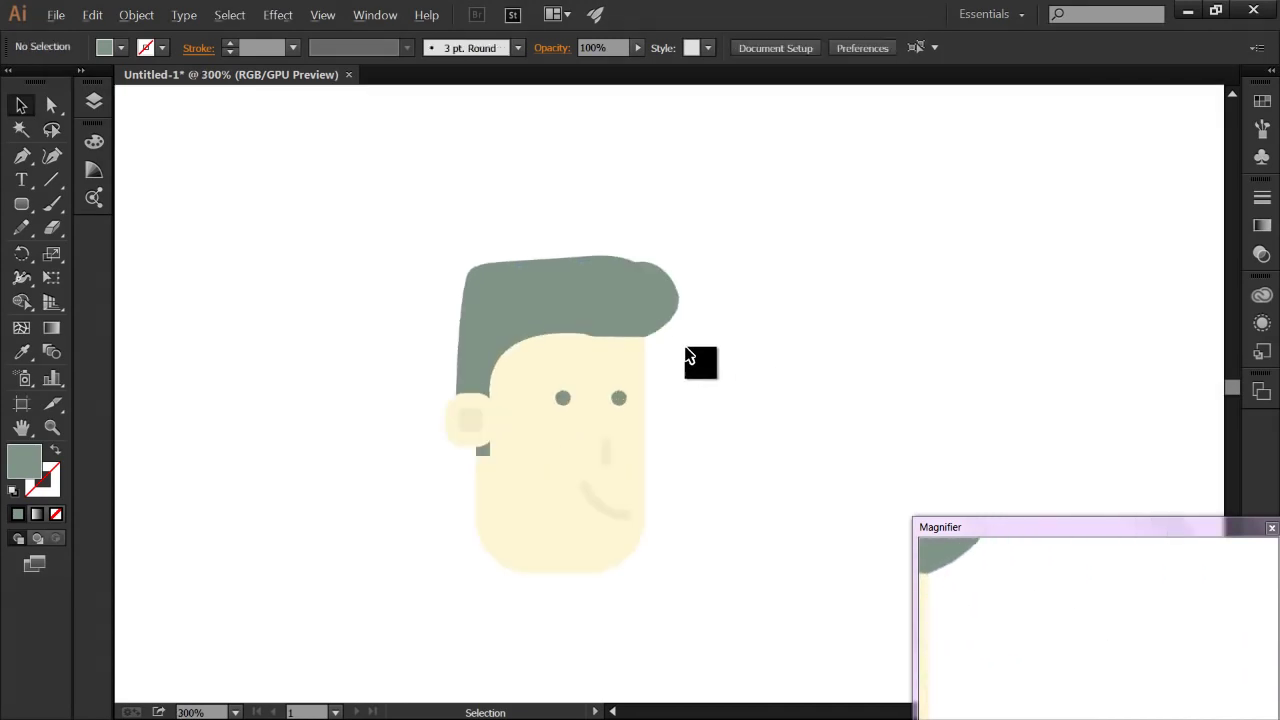
left_click(677, 318)
left_click(694, 384)
scroll(697, 395, "down", 1)
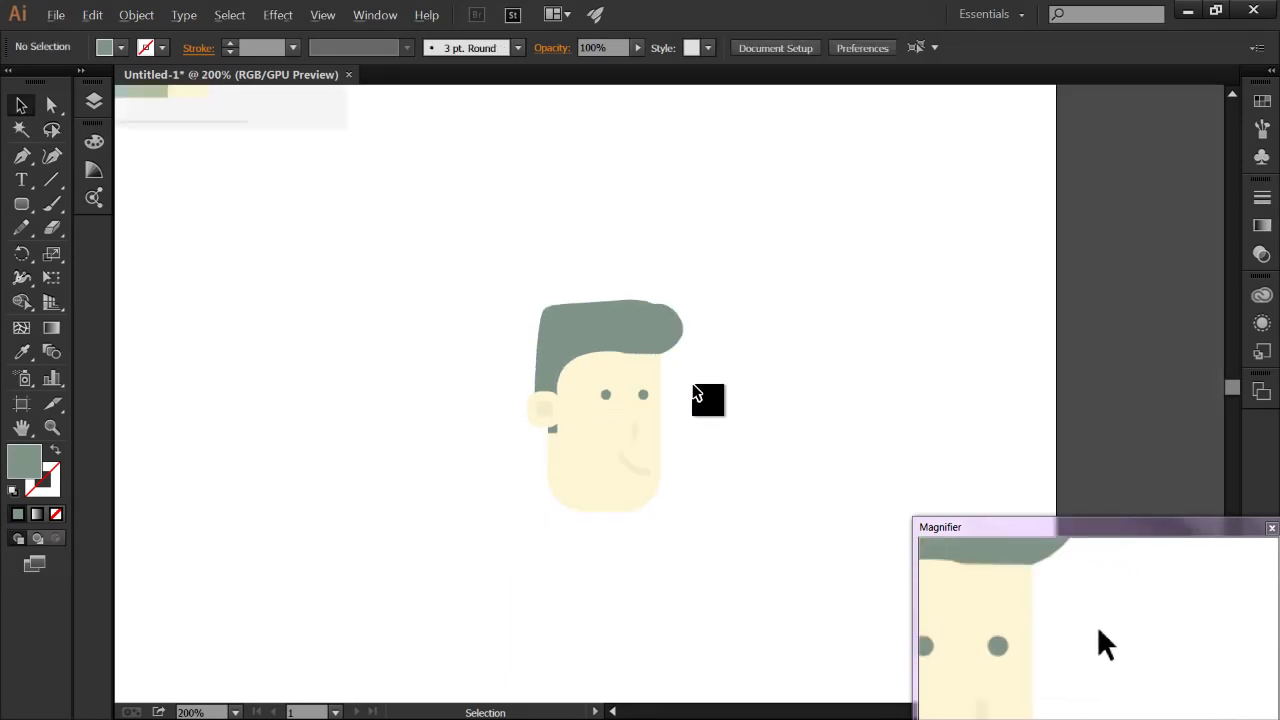
Step: Nudge the front hair tuft slightly down over the forehead
left_click(673, 329)
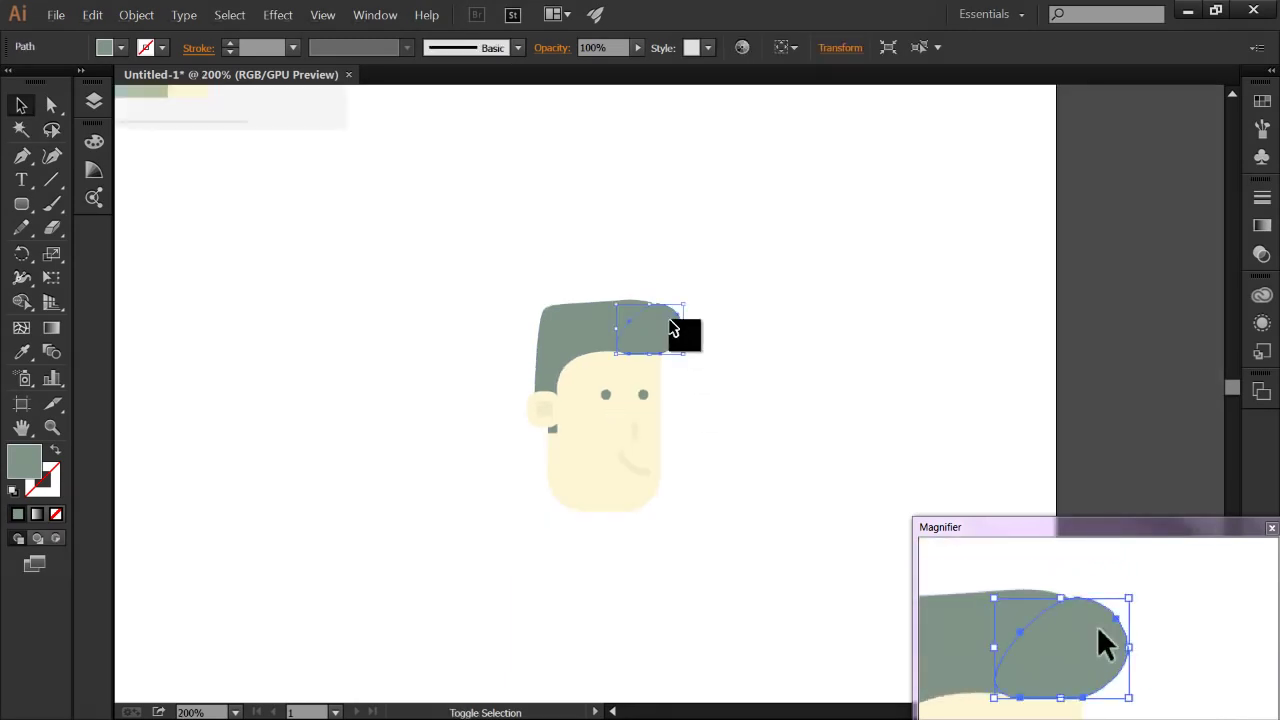
key("Down")
key("Down")
key("Down")
key("Down")
key("Down")
key("Down")
key("Down")
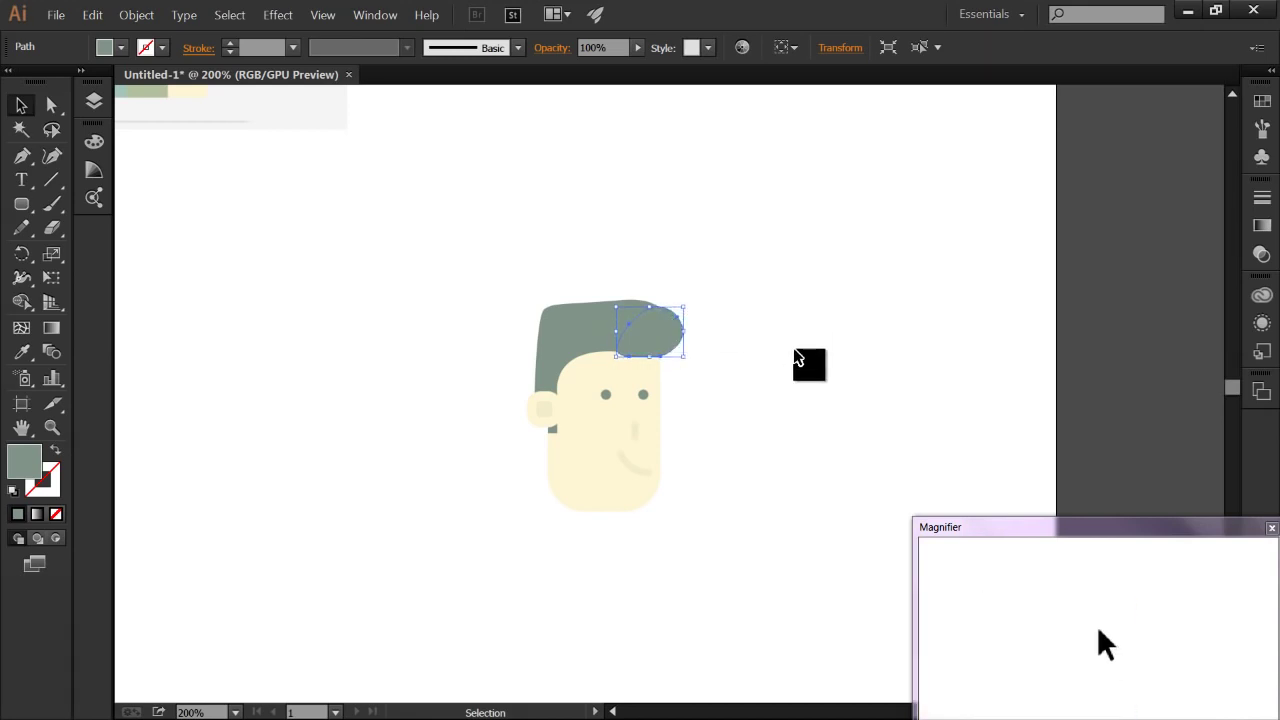
left_click(808, 368)
Step: Draw a narrow vertical rounded rectangle as the neck, starting inside the chin and extending below the head
scroll(808, 377, "down", 1)
left_click_drag(808, 377, 727, 277)
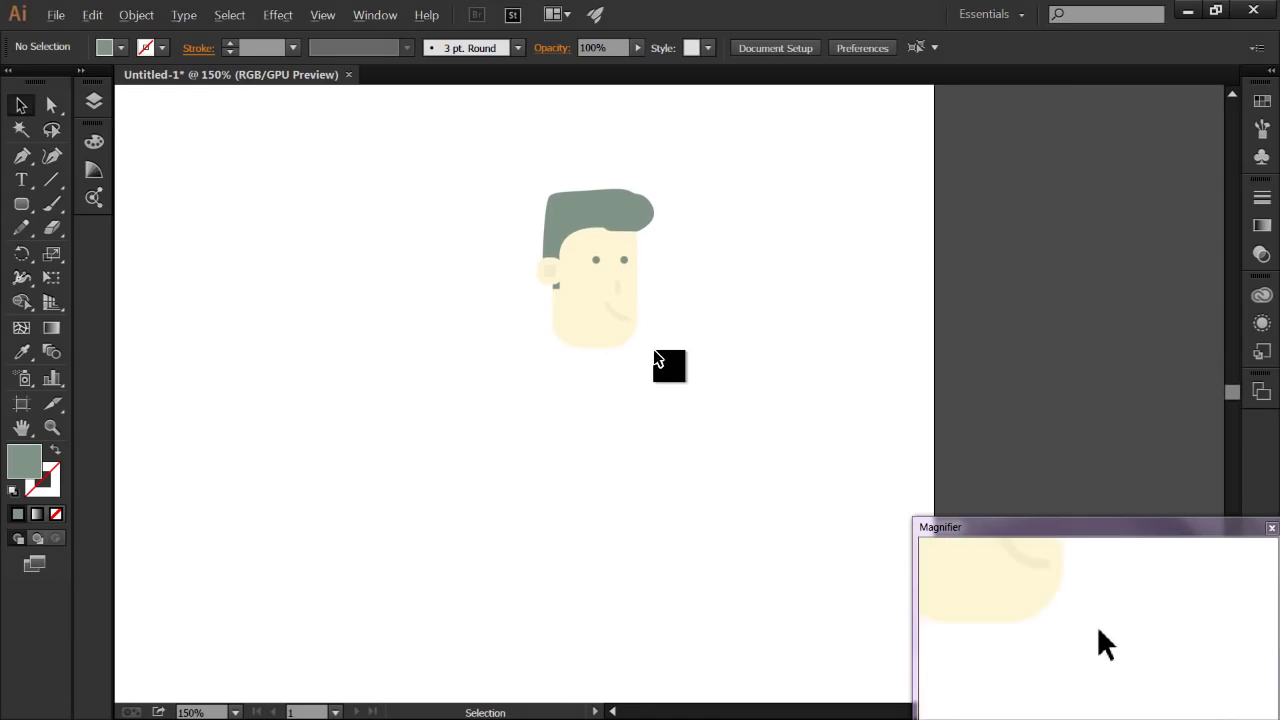
scroll(657, 358, "up", 1)
left_click_drag(646, 367, 561, 392)
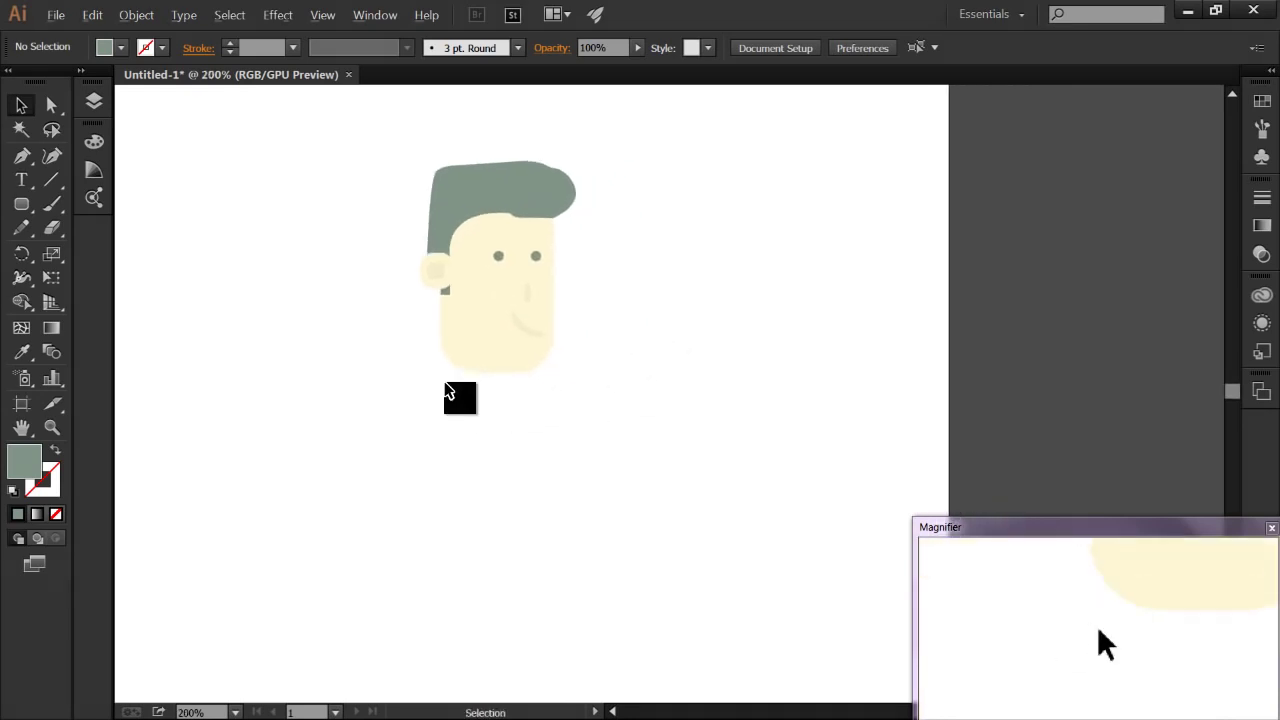
scroll(460, 394, "up", 2)
scroll(432, 418, "down", 1)
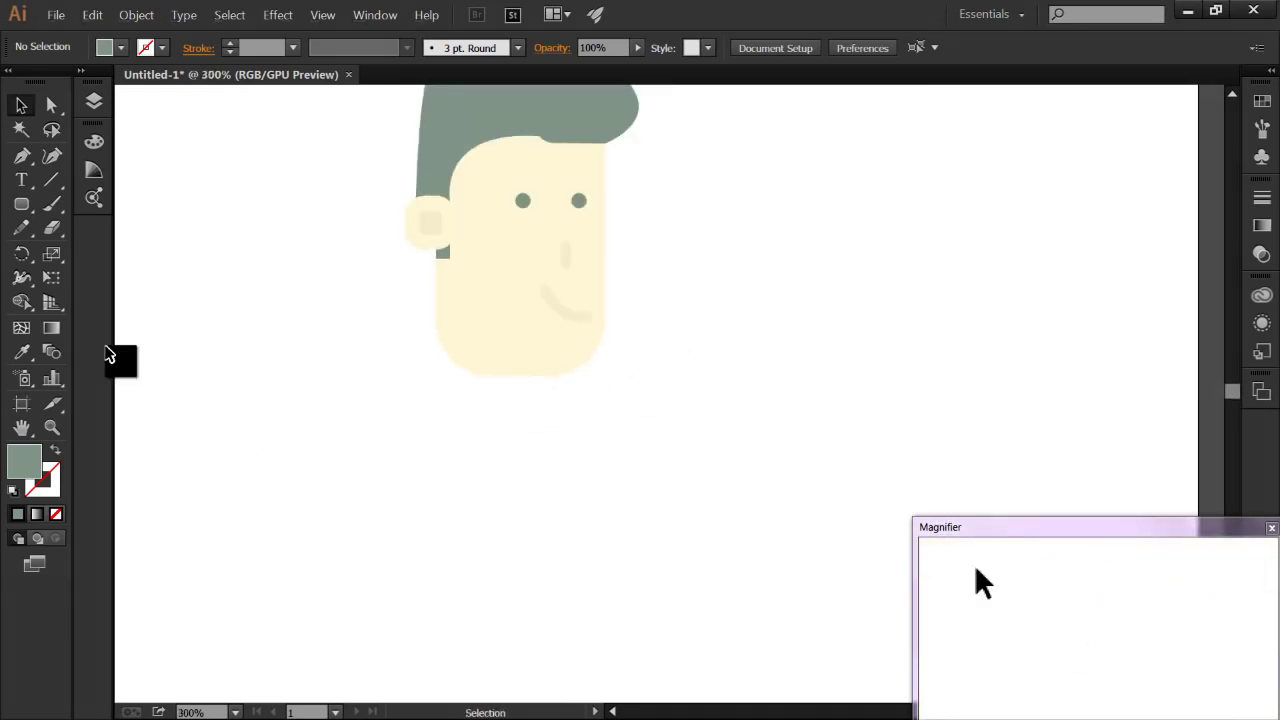
left_click(21, 203)
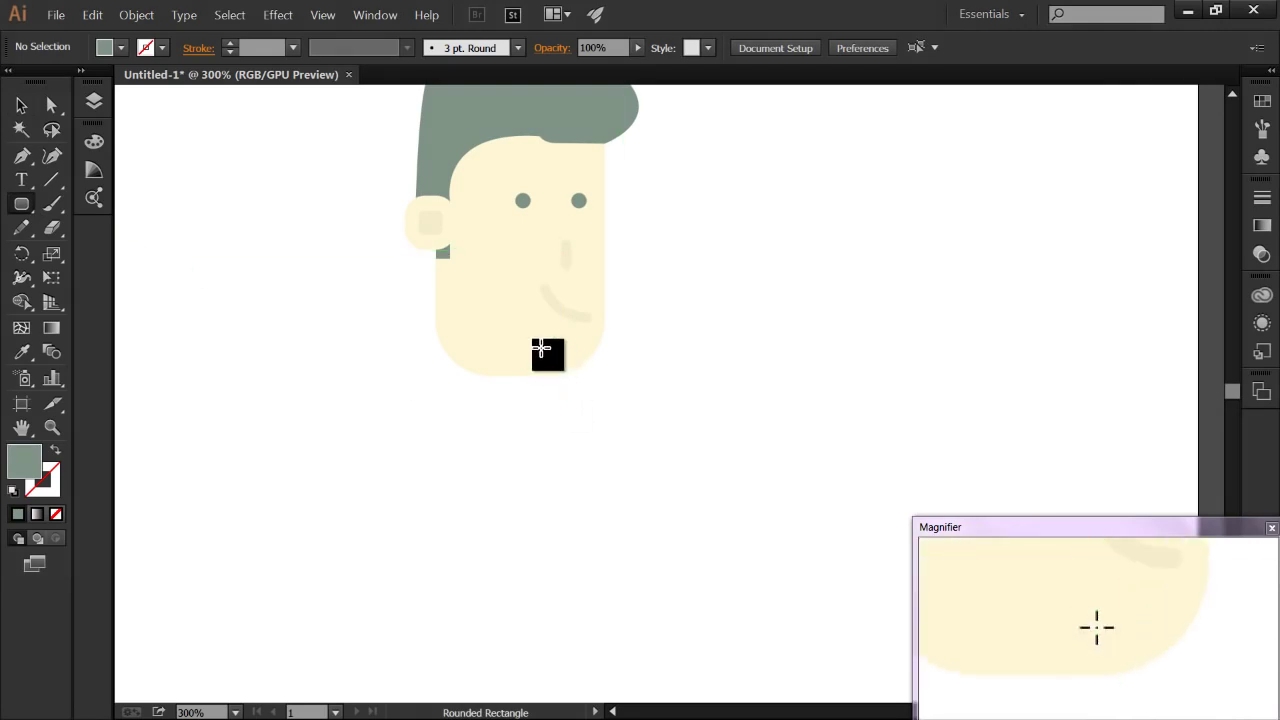
left_click_drag(537, 348, 514, 443)
left_click(21, 104)
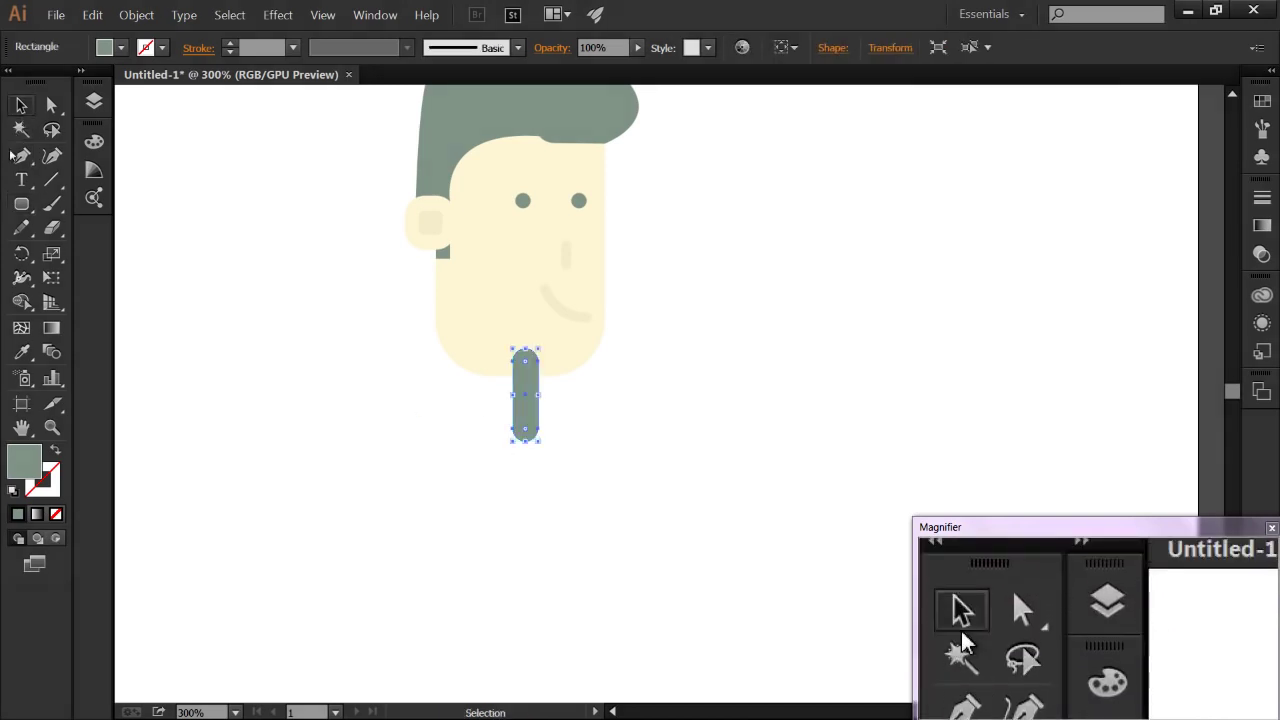
Step: Fill the neck with the face's cream colour and shift it slightly towards the front of the face
left_click(24, 355)
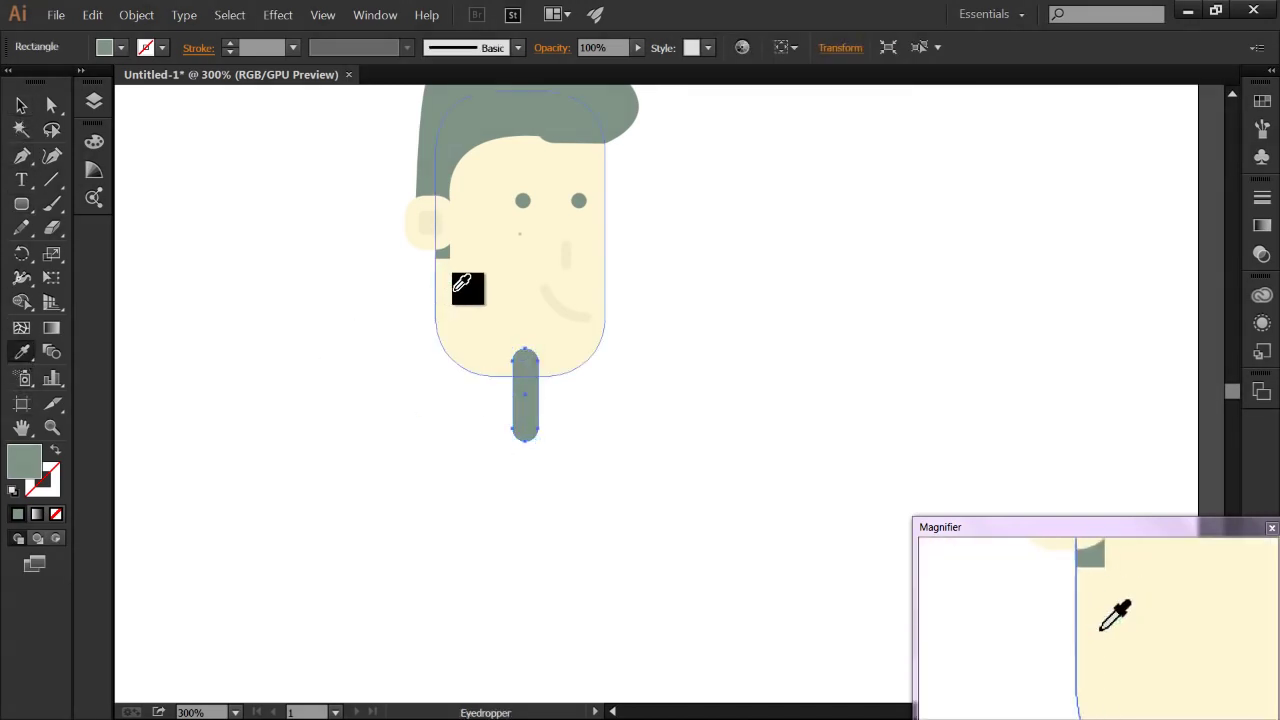
left_click(452, 298)
key("v")
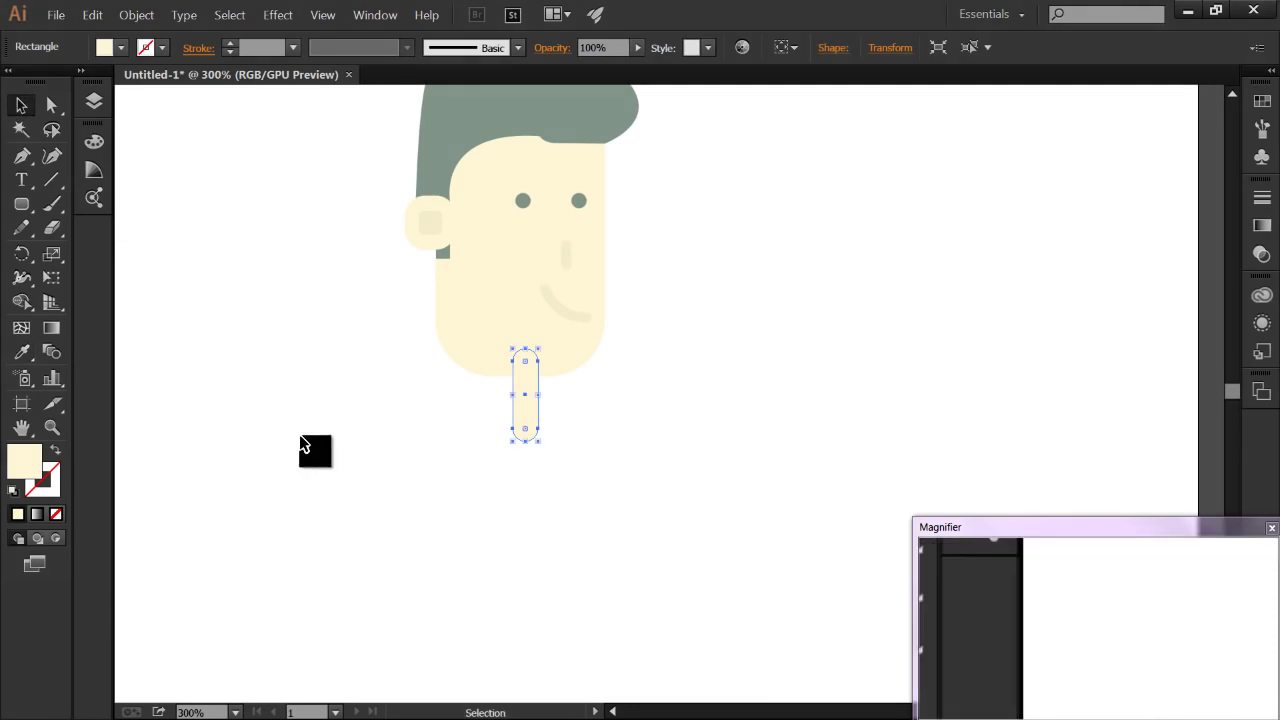
left_click(586, 414)
left_click(534, 406)
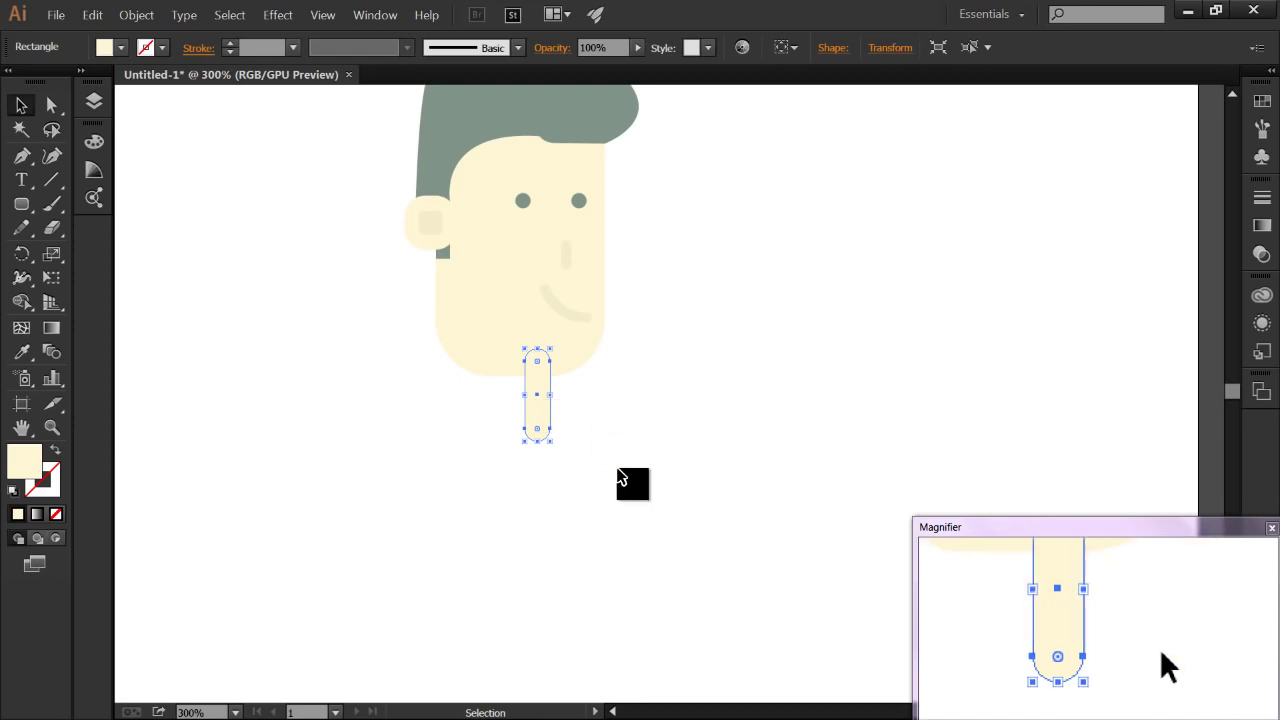
left_click(634, 494)
Step: Draw a tall rounded rectangle with 10 px corners as the torso, wider than the head and starting near the neck's lower end
key("ctrl+minus")
left_click_drag(617, 474, 571, 372)
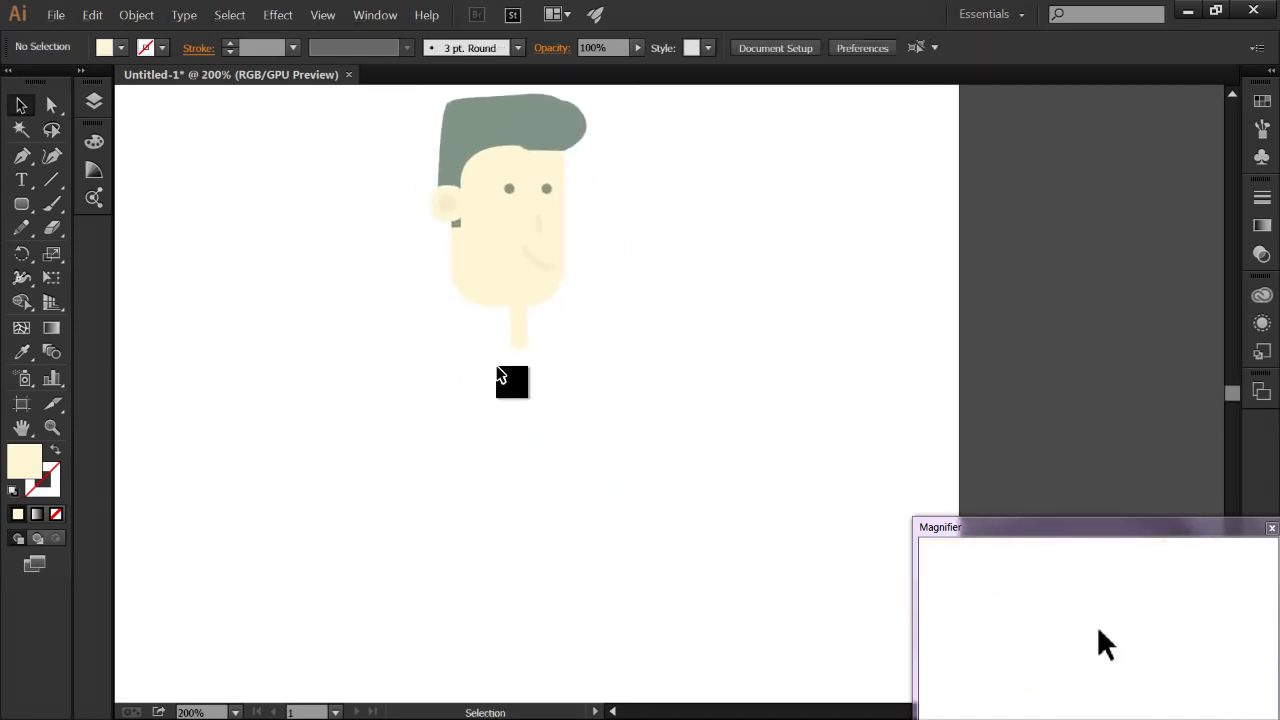
left_click(24, 203)
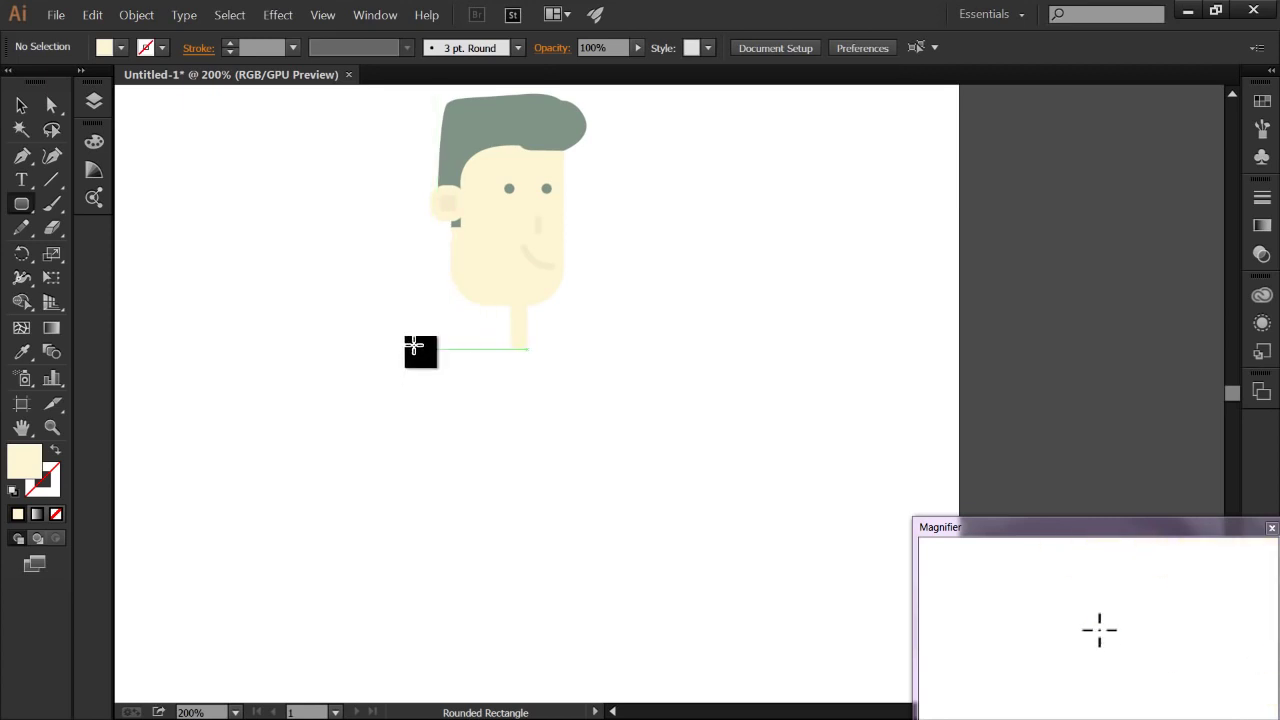
left_click_drag(417, 344, 579, 472)
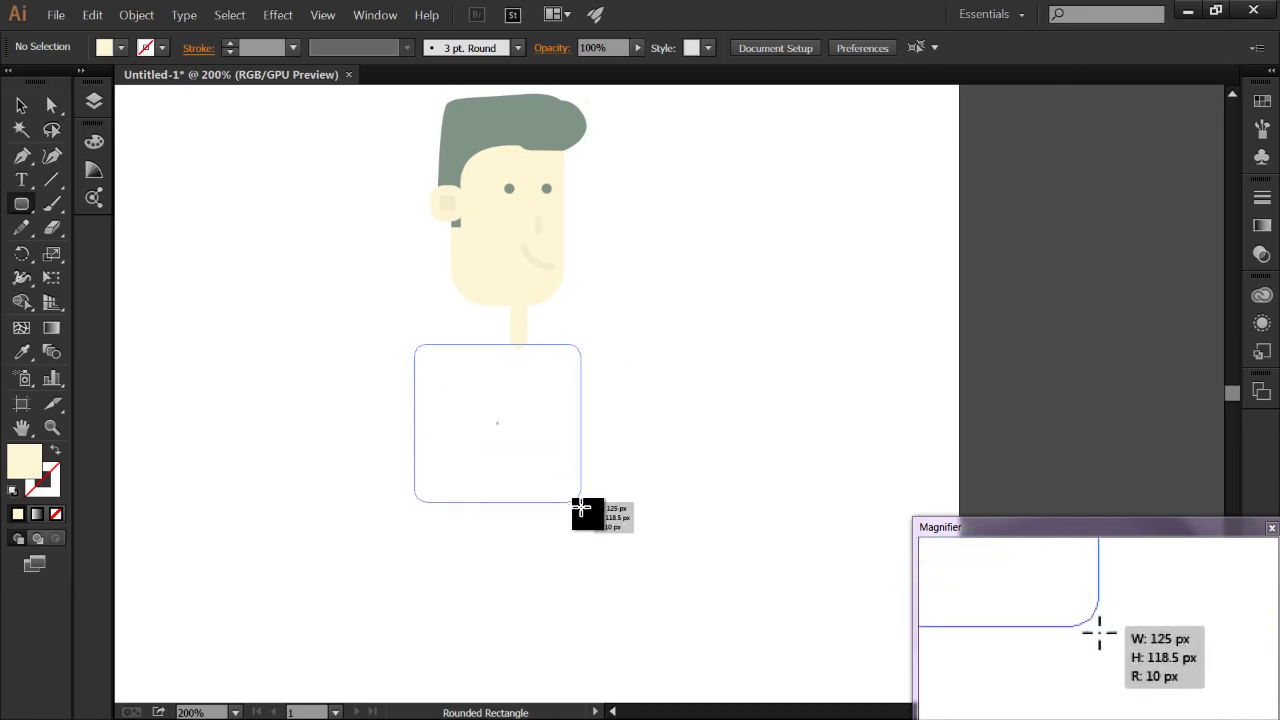
left_click_drag(580, 516, 578, 576)
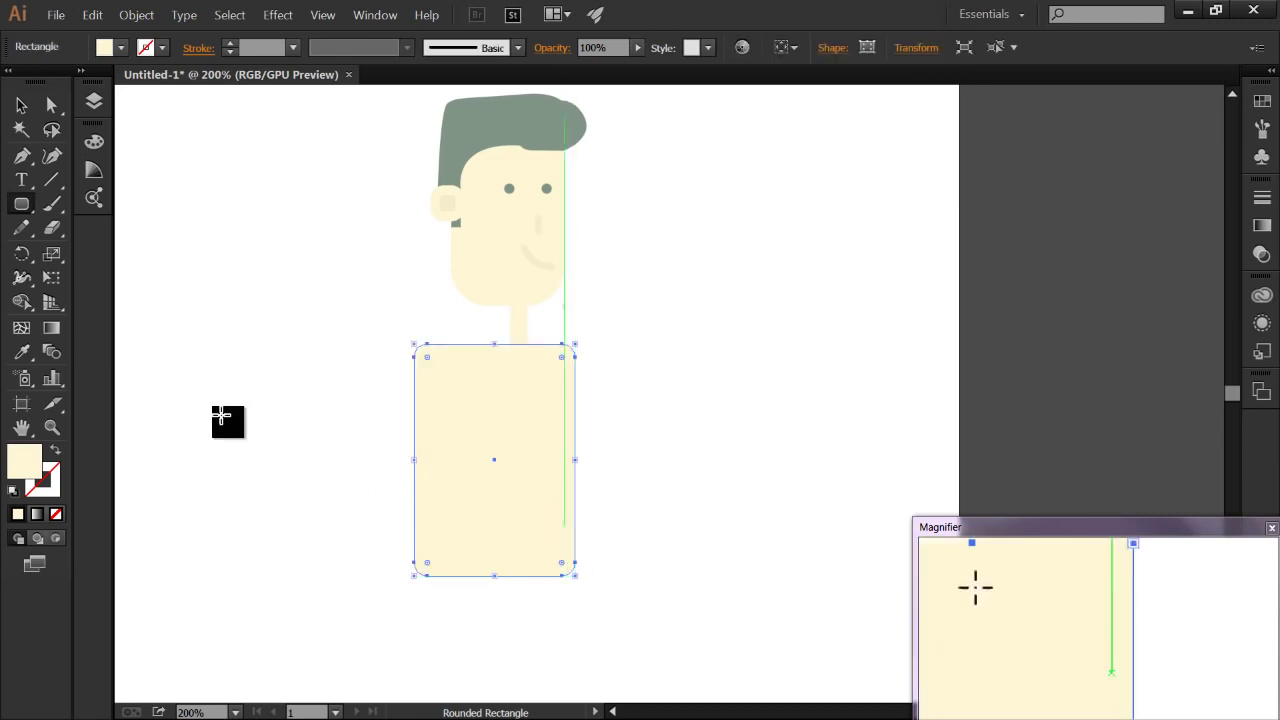
left_click(22, 104)
left_click(248, 280)
Step: Increase the rounding of all four torso corners so they resemble the curve of the chin
key("ctrl+minus")
left_click_drag(301, 279, 570, 333)
scroll(567, 325, "up", 1)
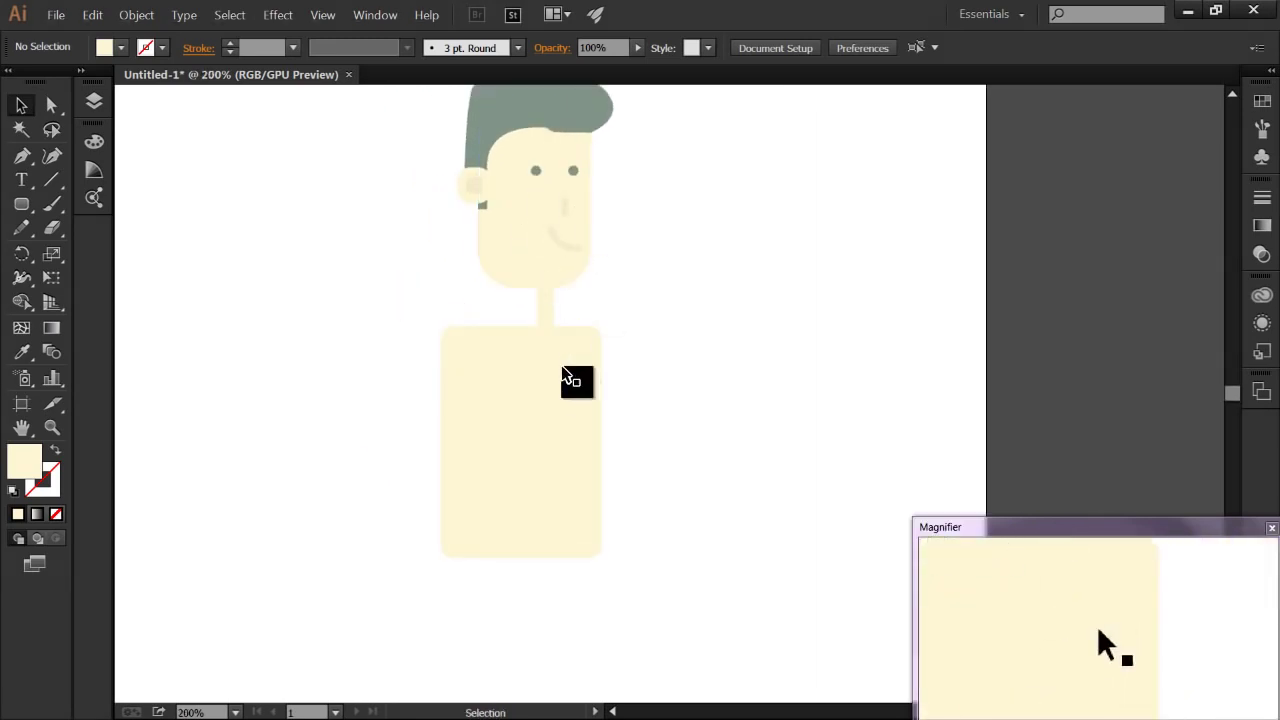
left_click(579, 236)
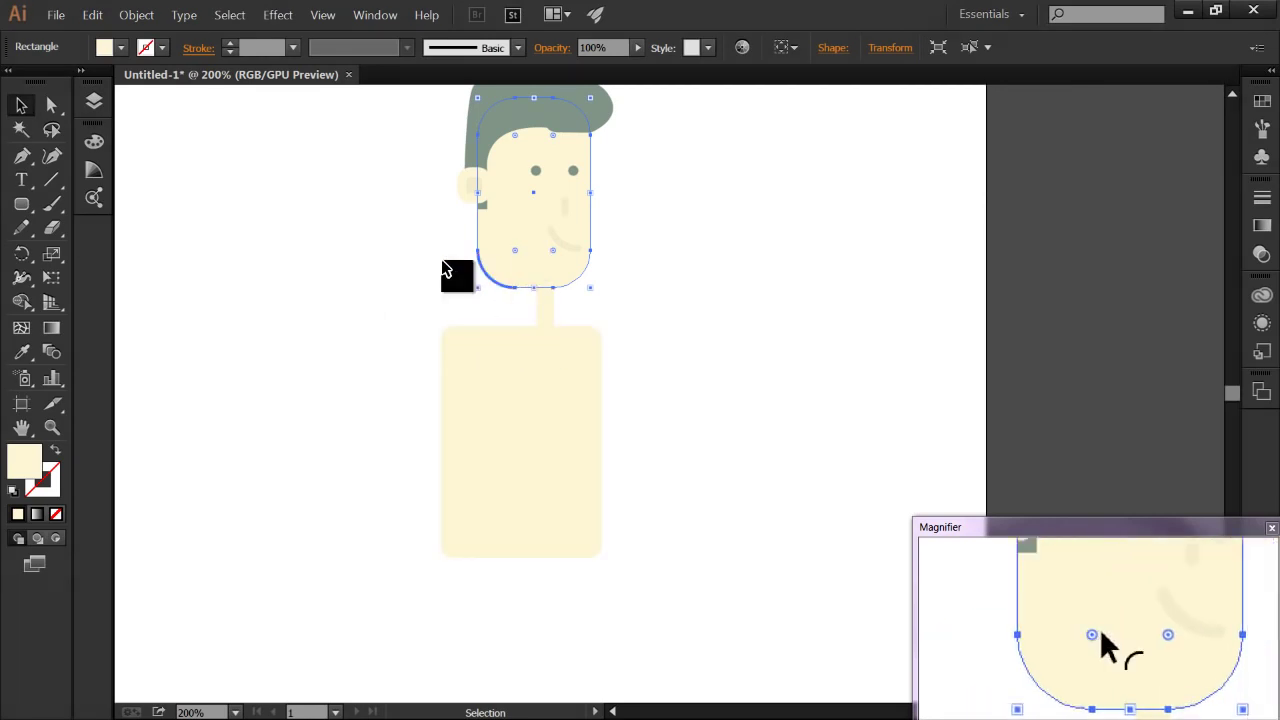
left_click(603, 418)
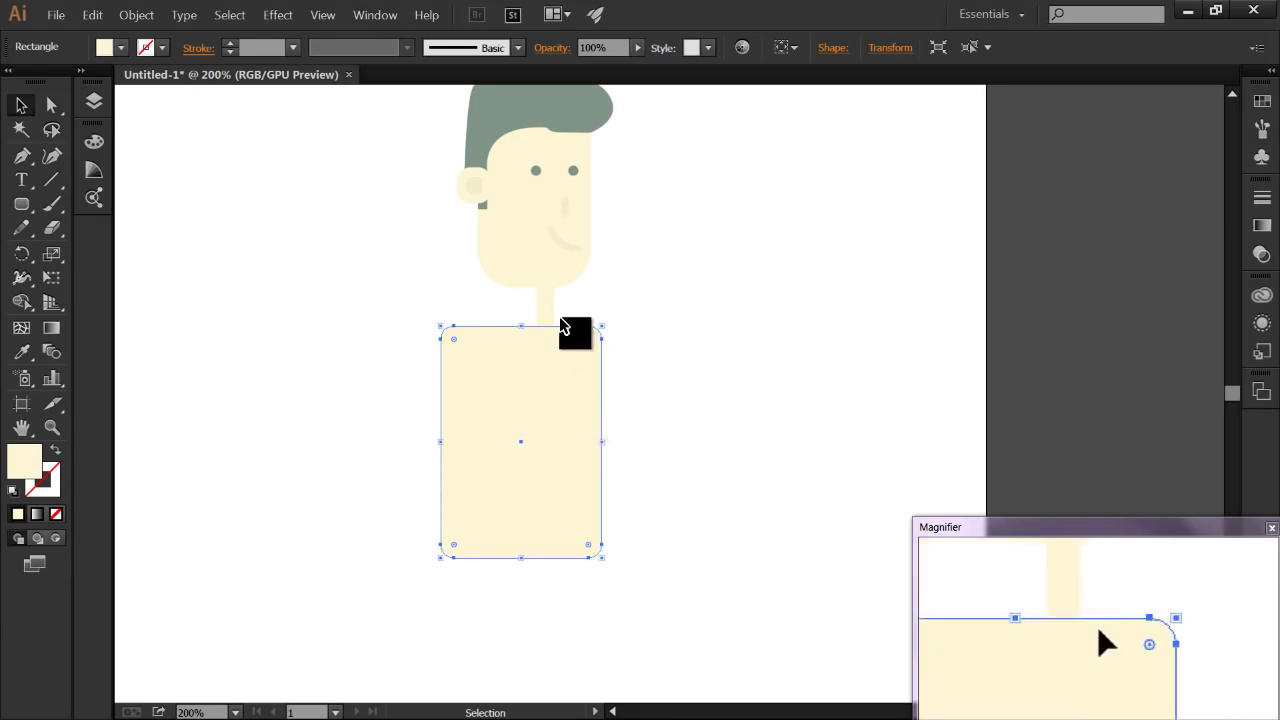
scroll(540, 350, "down", 1)
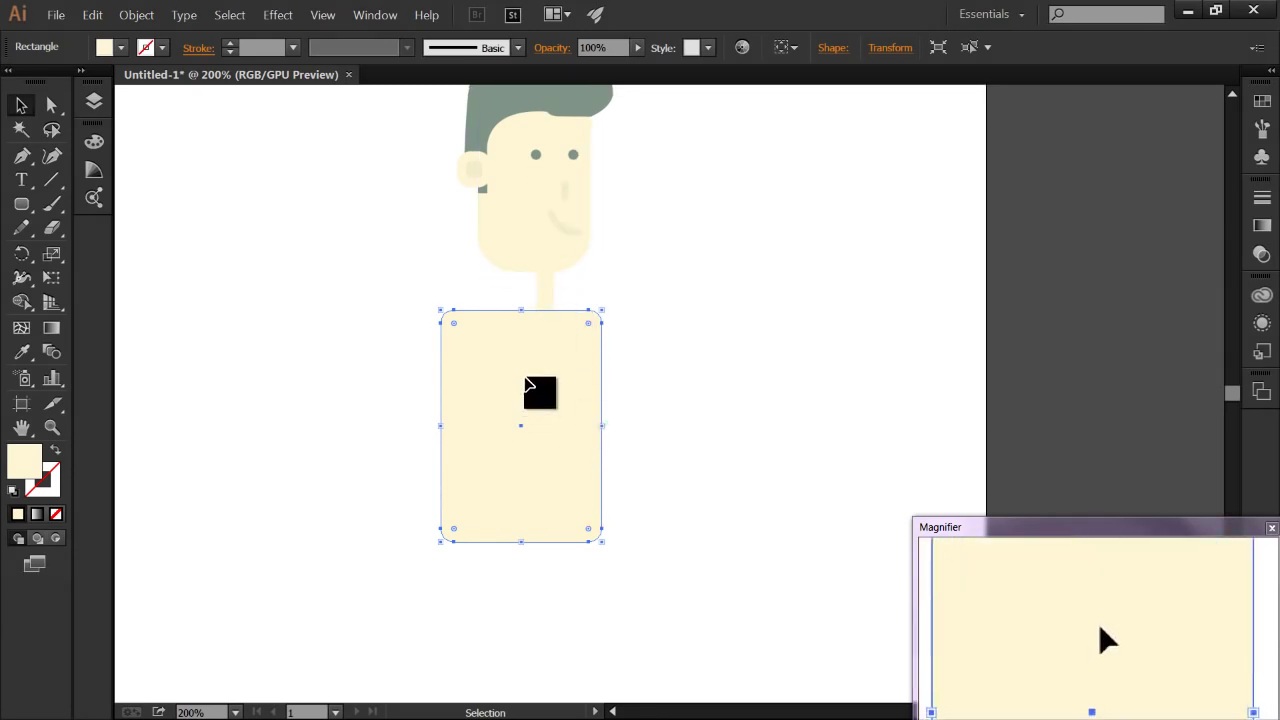
key("ctrl+minus")
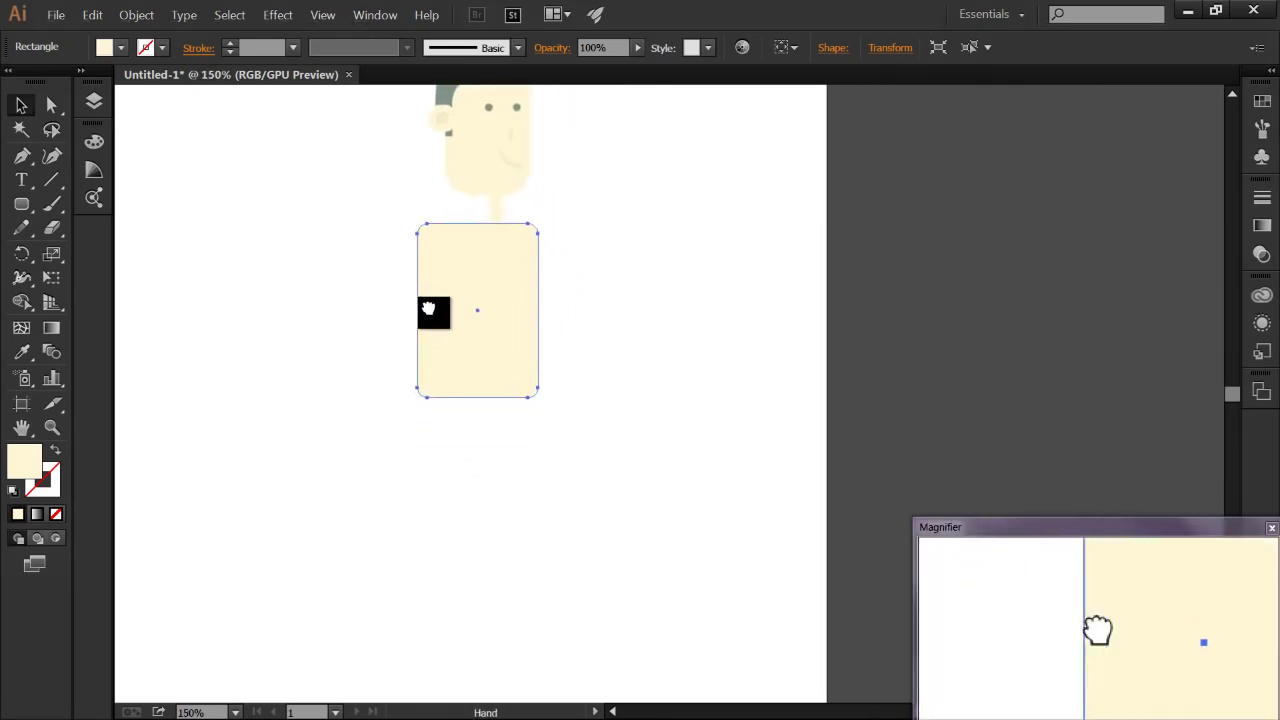
left_click_drag(426, 307, 446, 315)
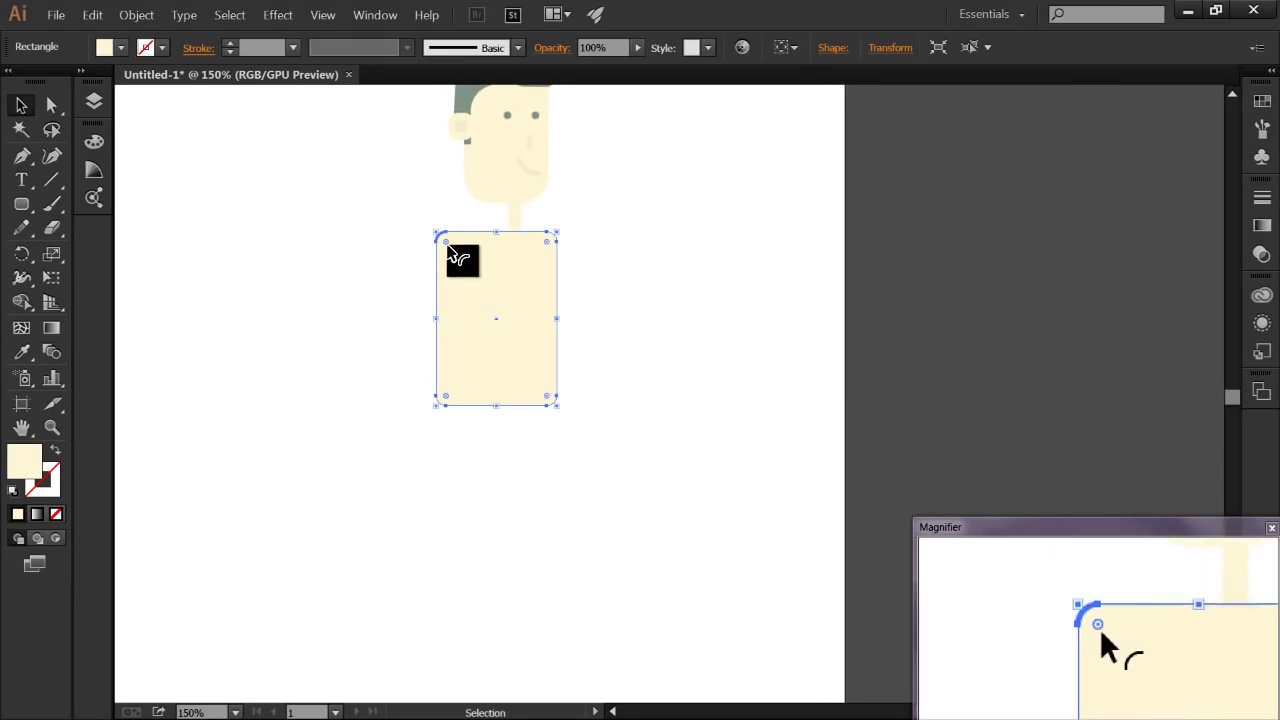
left_click_drag(449, 247, 466, 270)
left_click(383, 282)
Step: Move the torso up towards the head so that it overlaps the lower part of the neck
key("ctrl+plus")
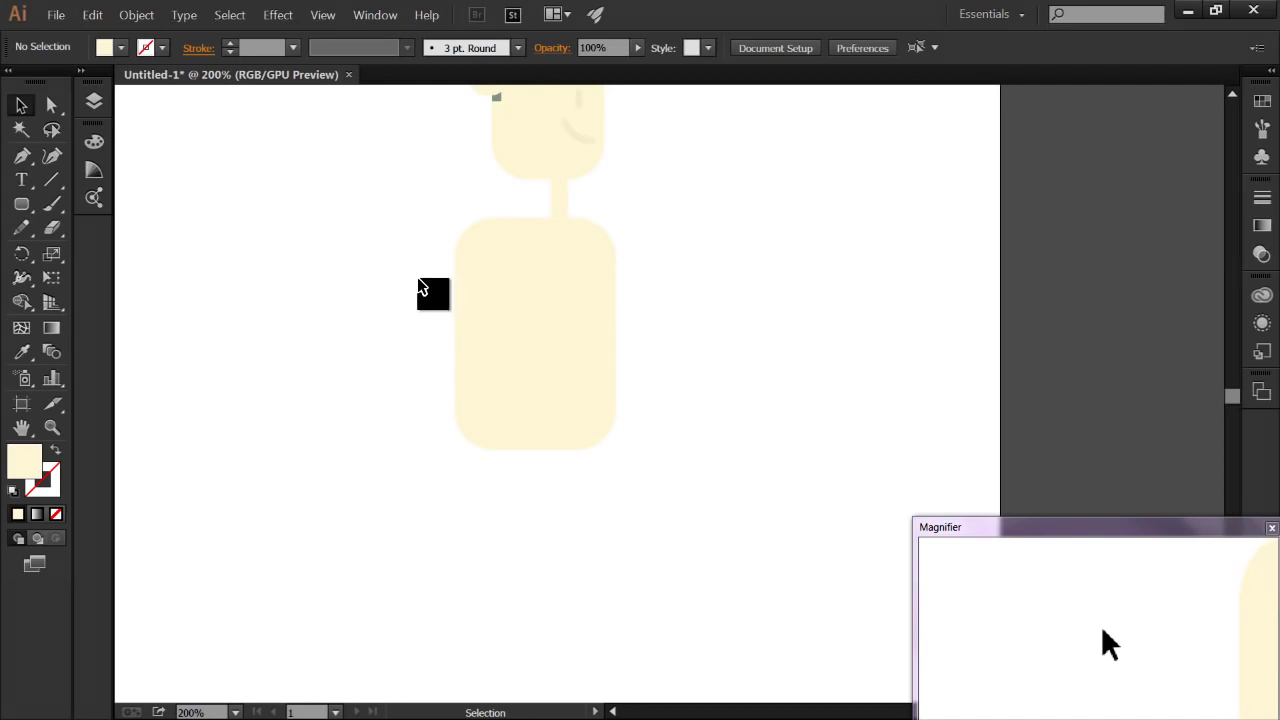
key("ctrl+plus")
left_click_drag(595, 289, 587, 236)
left_click(352, 264)
scroll(362, 264, "down", 3)
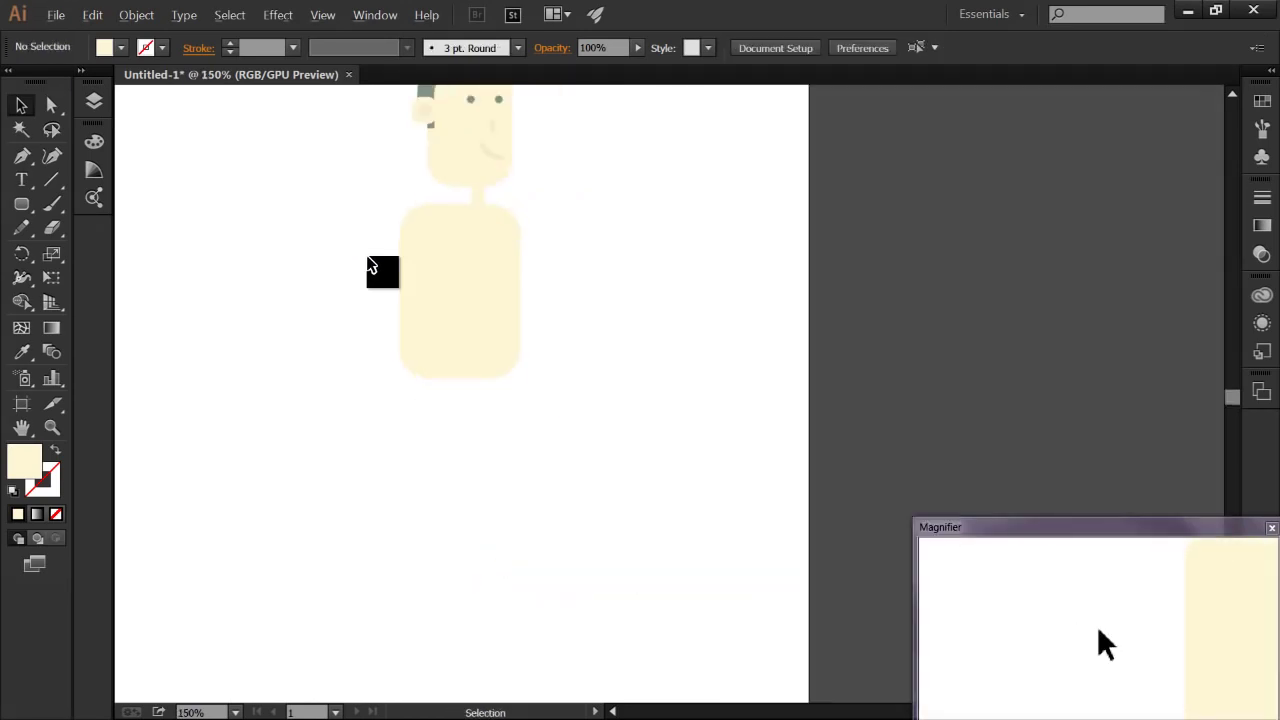
Step: Recolour the torso with the palette's sage green swatch, next to the cream one, using the Eyedropper
left_click_drag(386, 351, 457, 457)
scroll(457, 457, "down", 2)
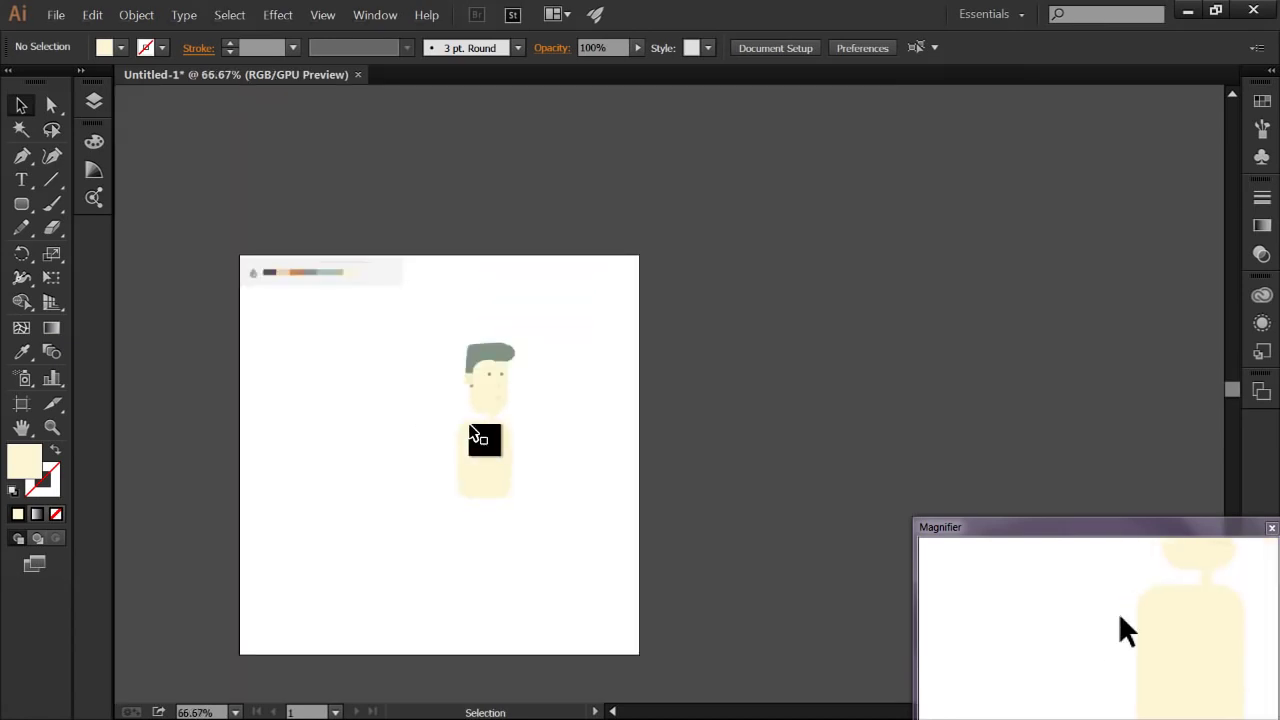
scroll(440, 432, "up", 1)
left_click(509, 471)
left_click(23, 352)
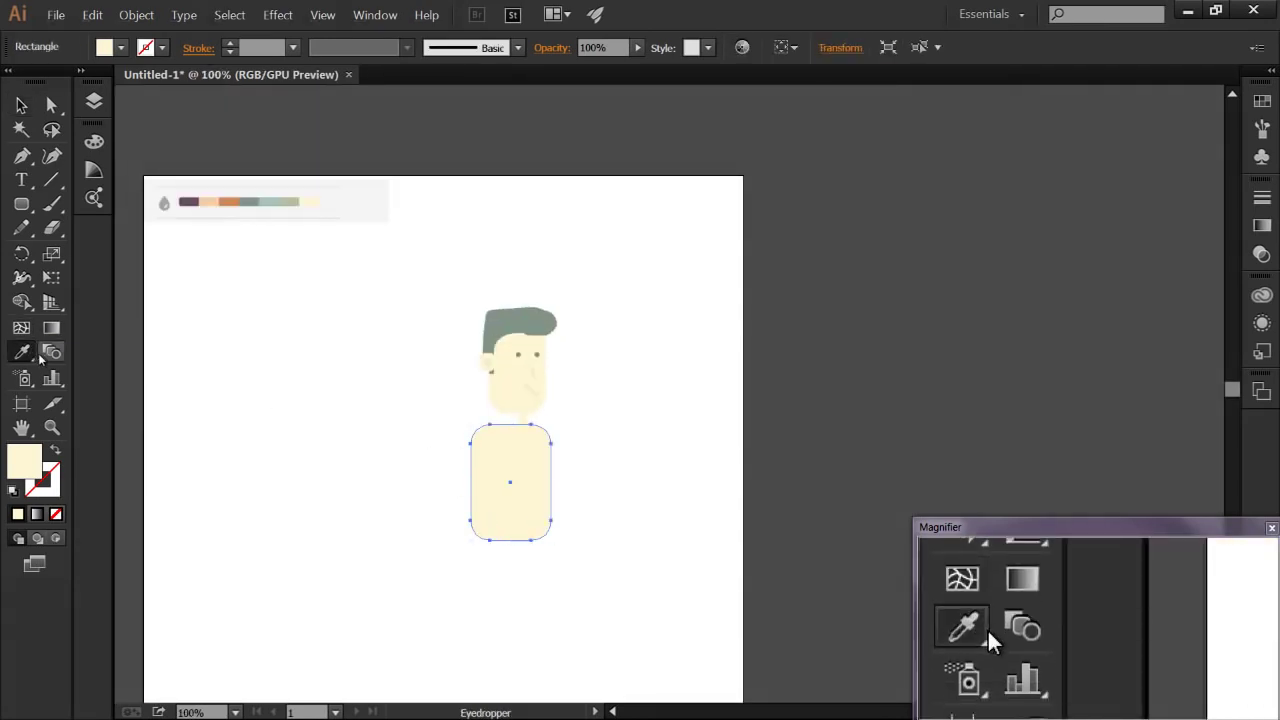
left_click(294, 202)
left_click(21, 104)
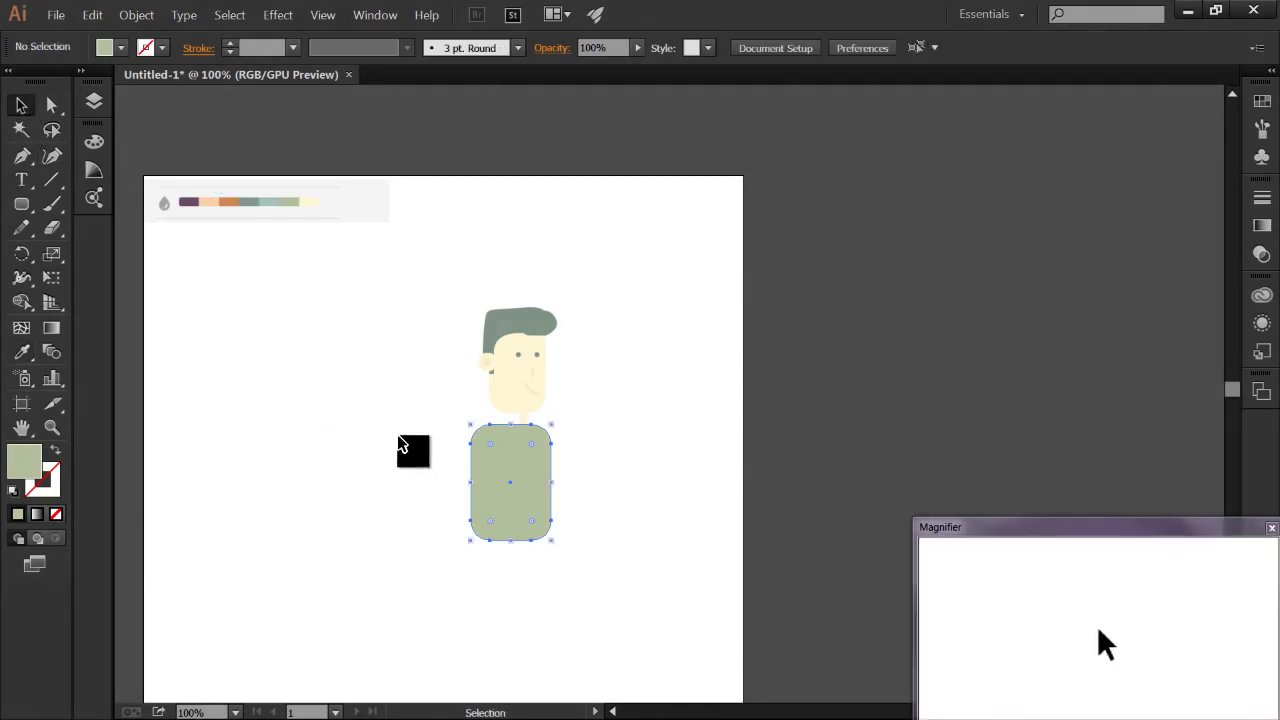
scroll(455, 488, "up", 2)
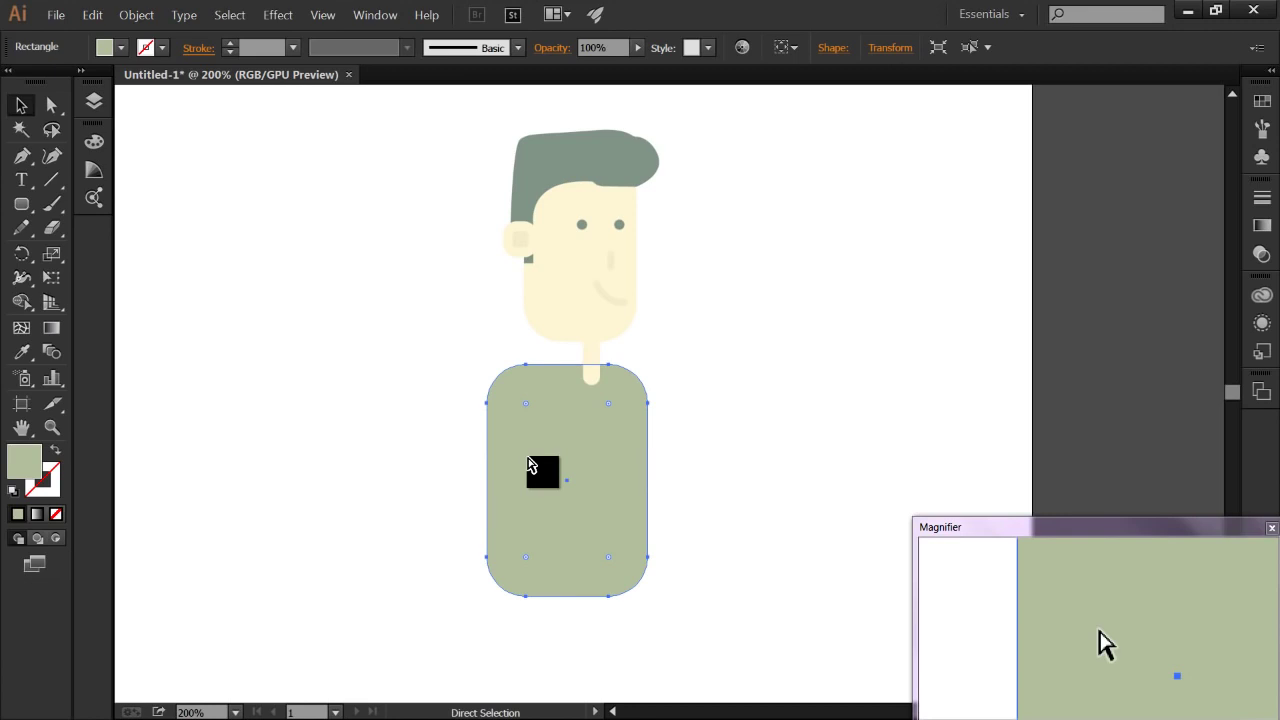
Step: Raise the neck's lower end slightly so that it overlaps the torso's upper edge less
left_click(778, 330)
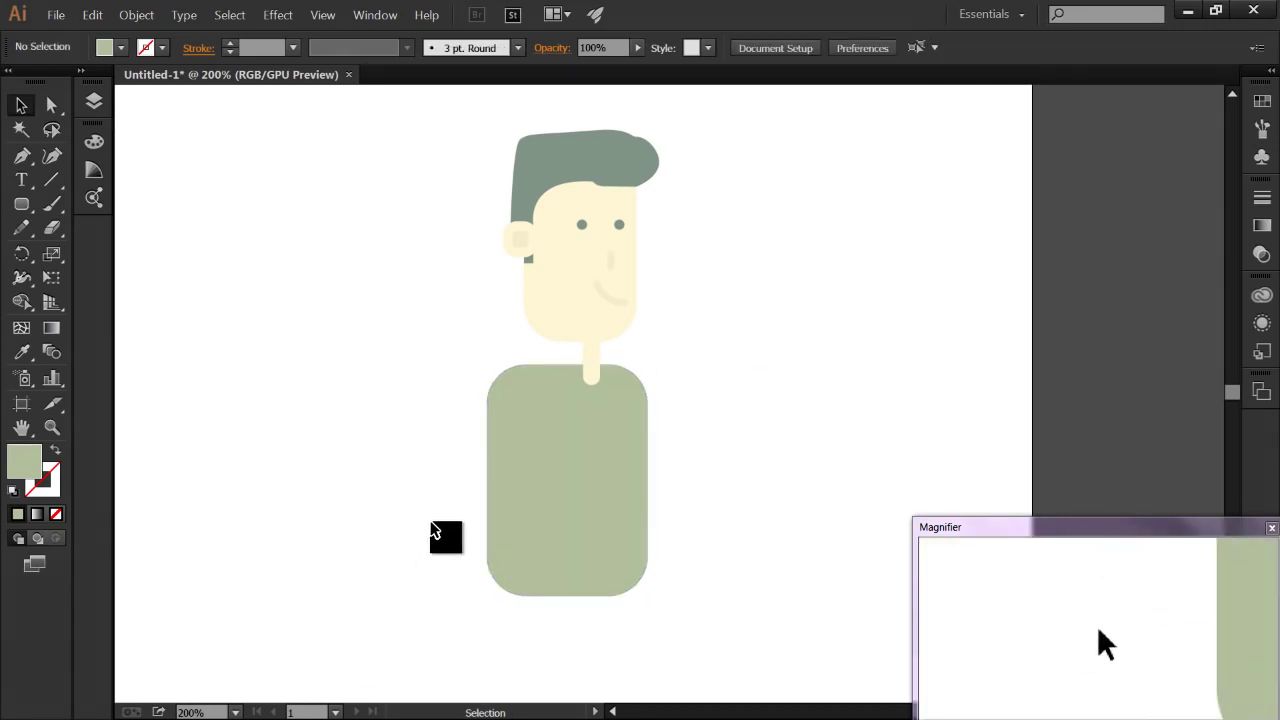
scroll(597, 455, "up", 1)
left_click(597, 345)
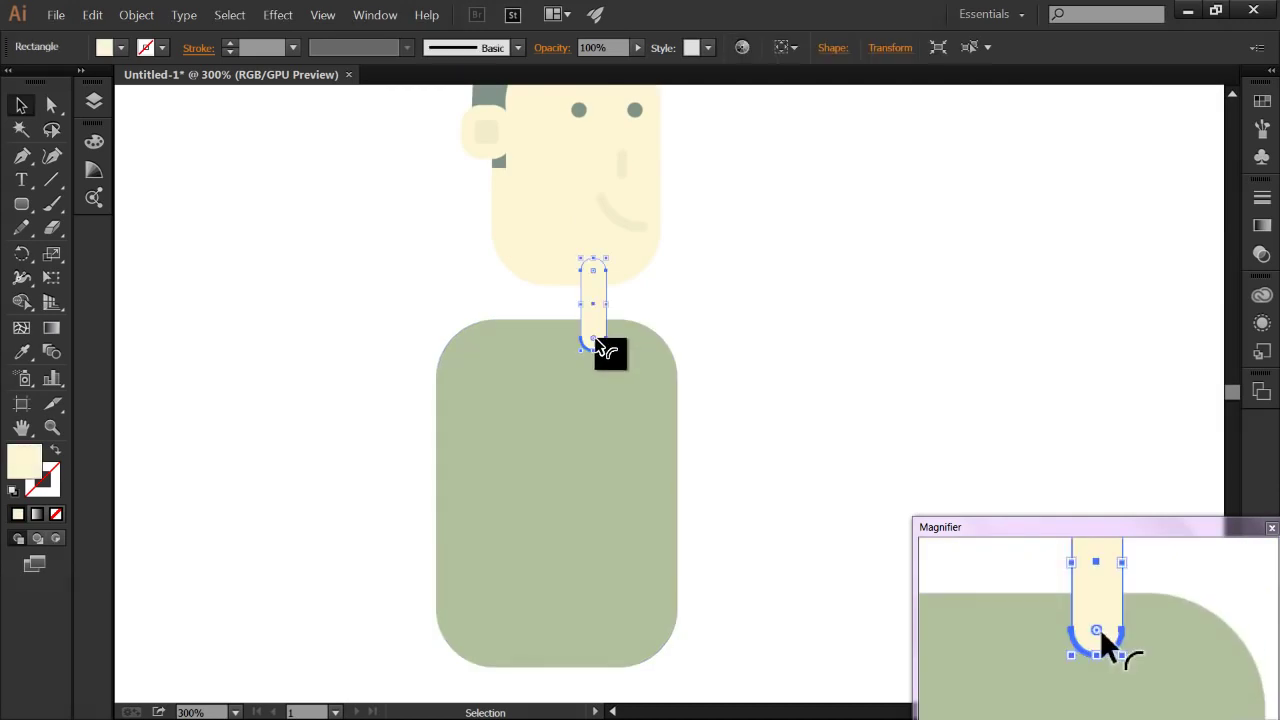
left_click_drag(586, 347, 416, 388)
left_click(309, 386)
scroll(312, 386, "down", 1)
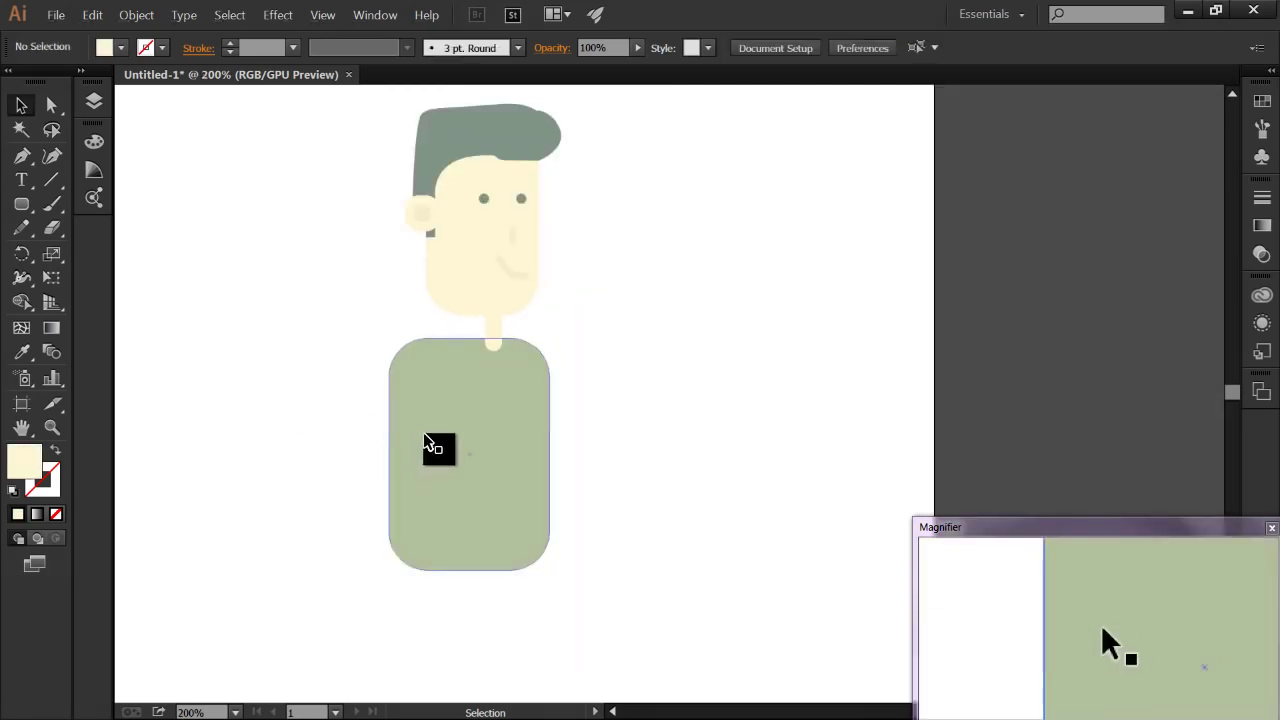
Step: Draw a circle in the torso's sage green, almost as wide as the torso and centred on its lower edge
scroll(423, 432, "up", 1)
scroll(635, 382, "down", 1)
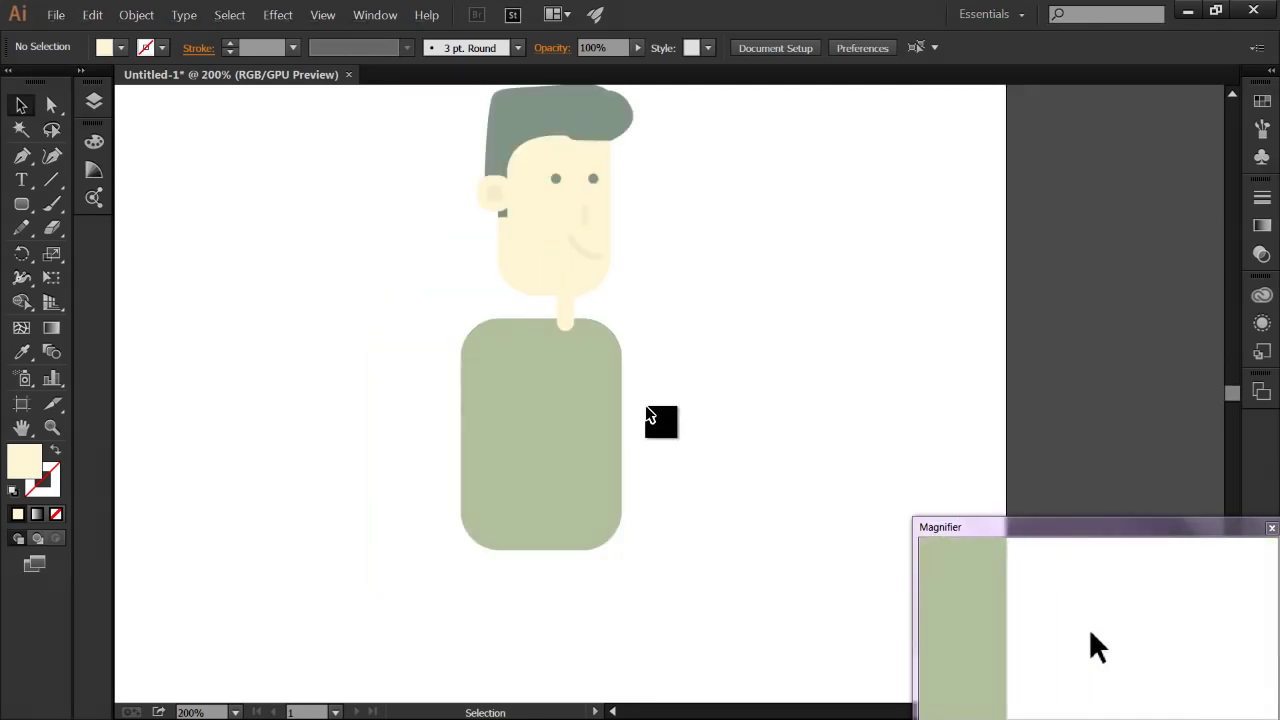
scroll(605, 448, "down", 2)
scroll(605, 448, "up", 1)
left_click(557, 474)
scroll(329, 388, "down", 2)
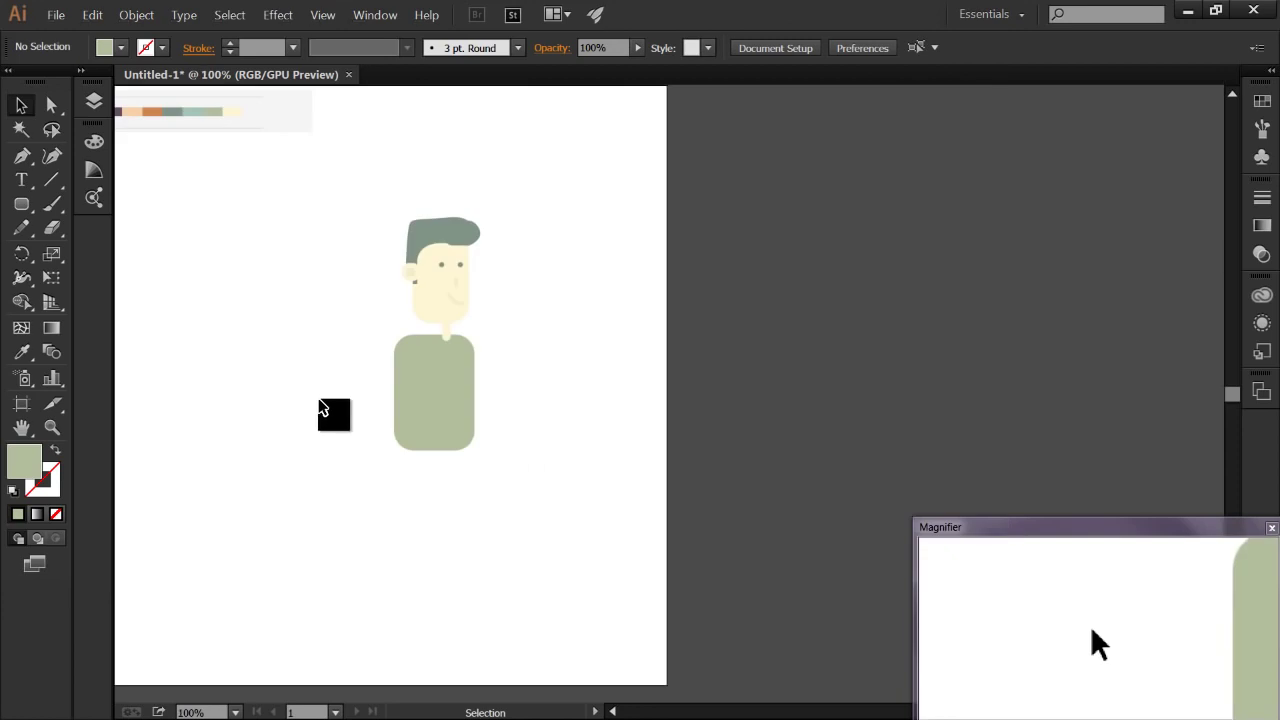
scroll(321, 405, "up", 1)
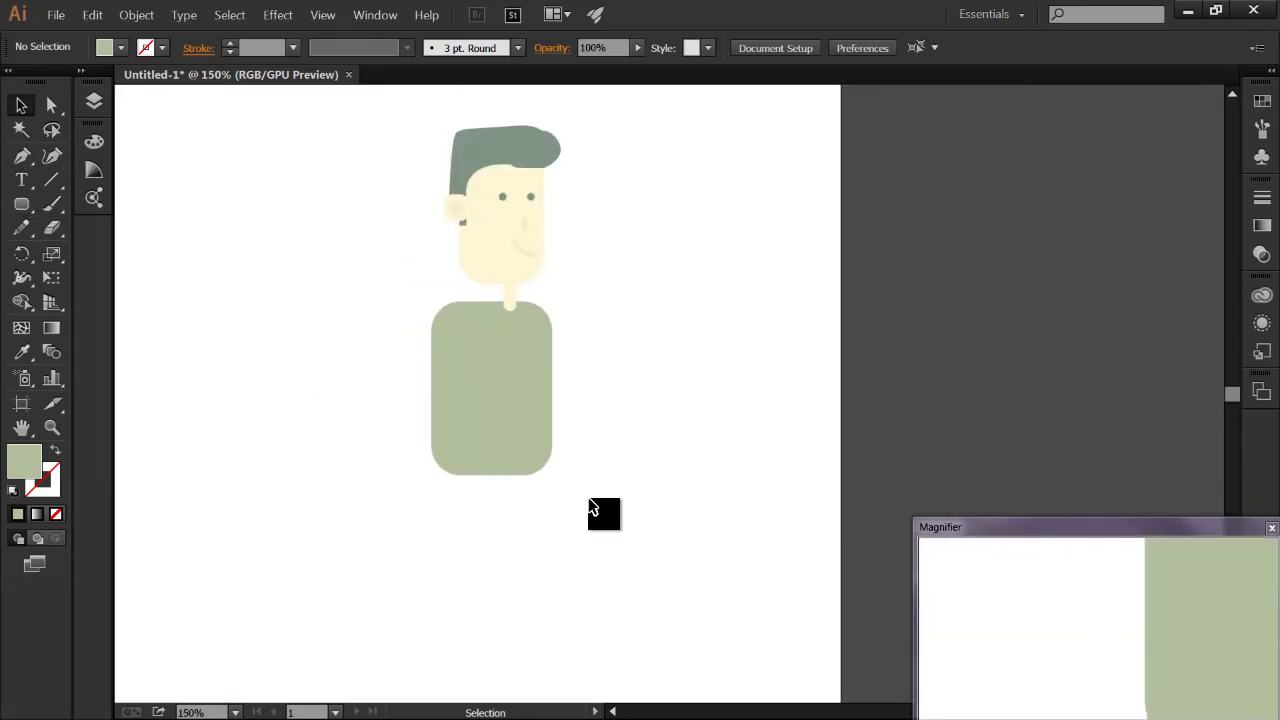
left_click_drag(21, 203, 66, 252)
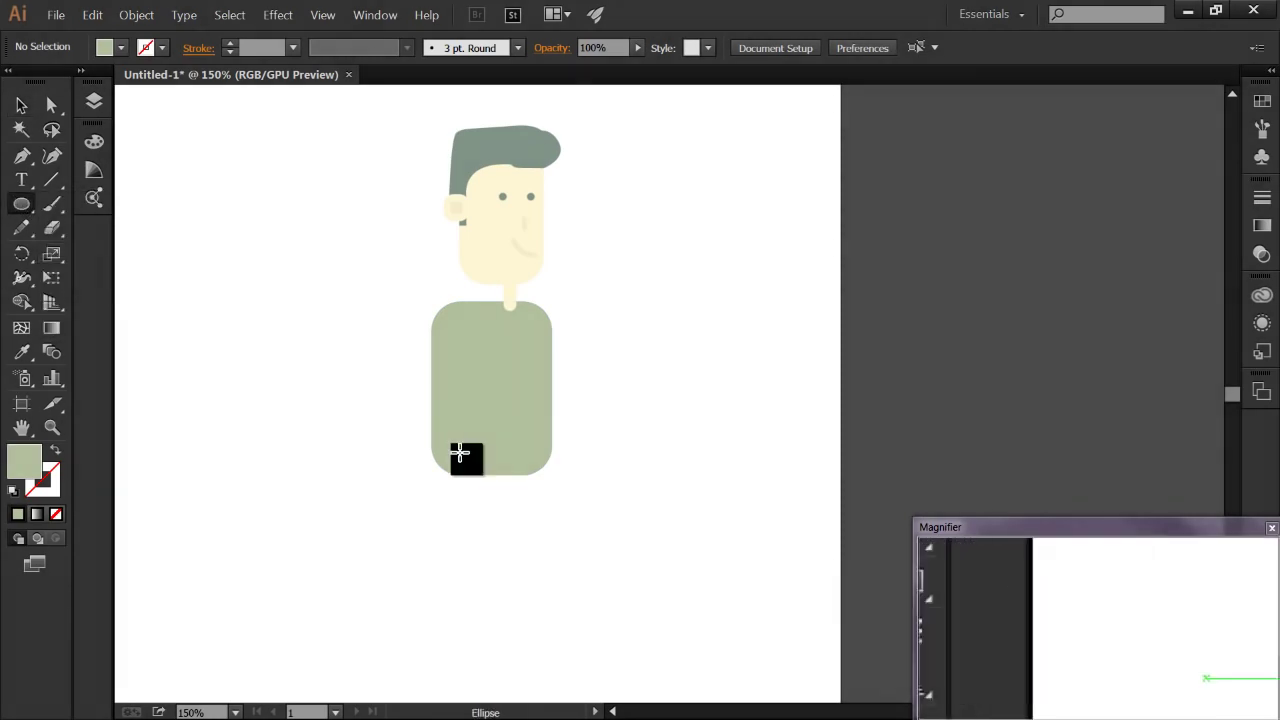
left_click_drag(491, 477, 513, 535)
left_click(21, 104)
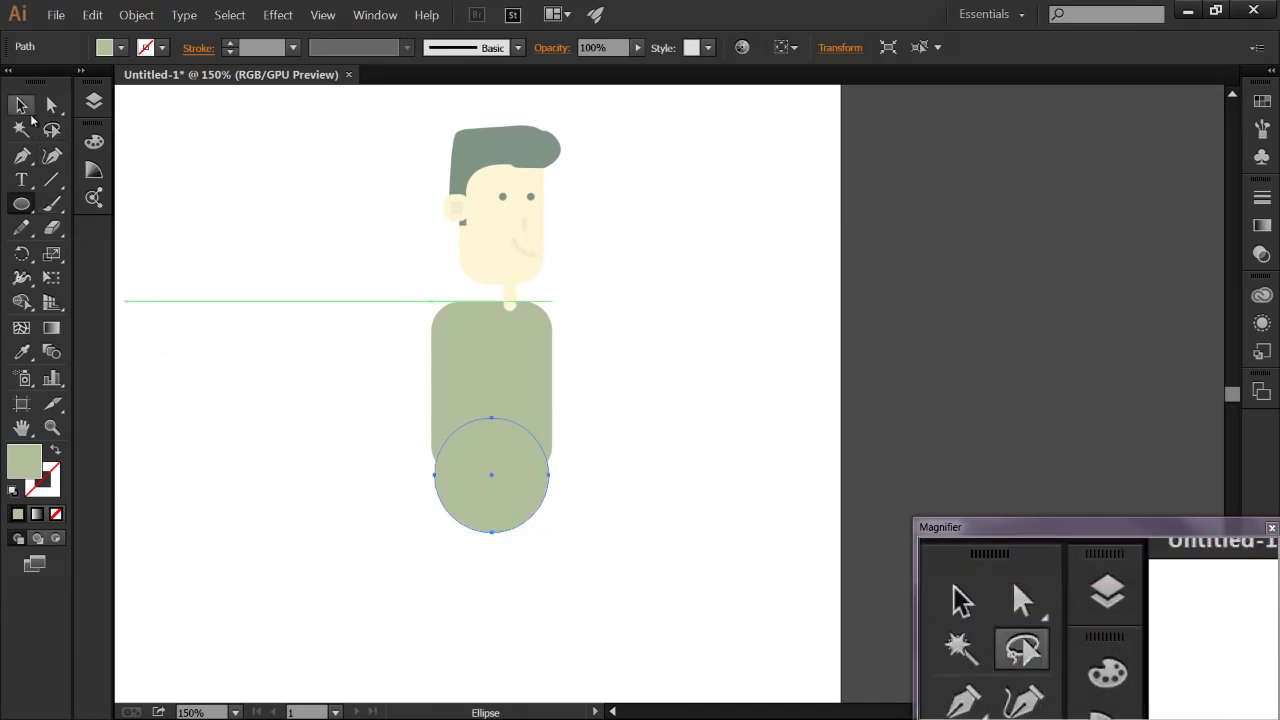
left_click(408, 528)
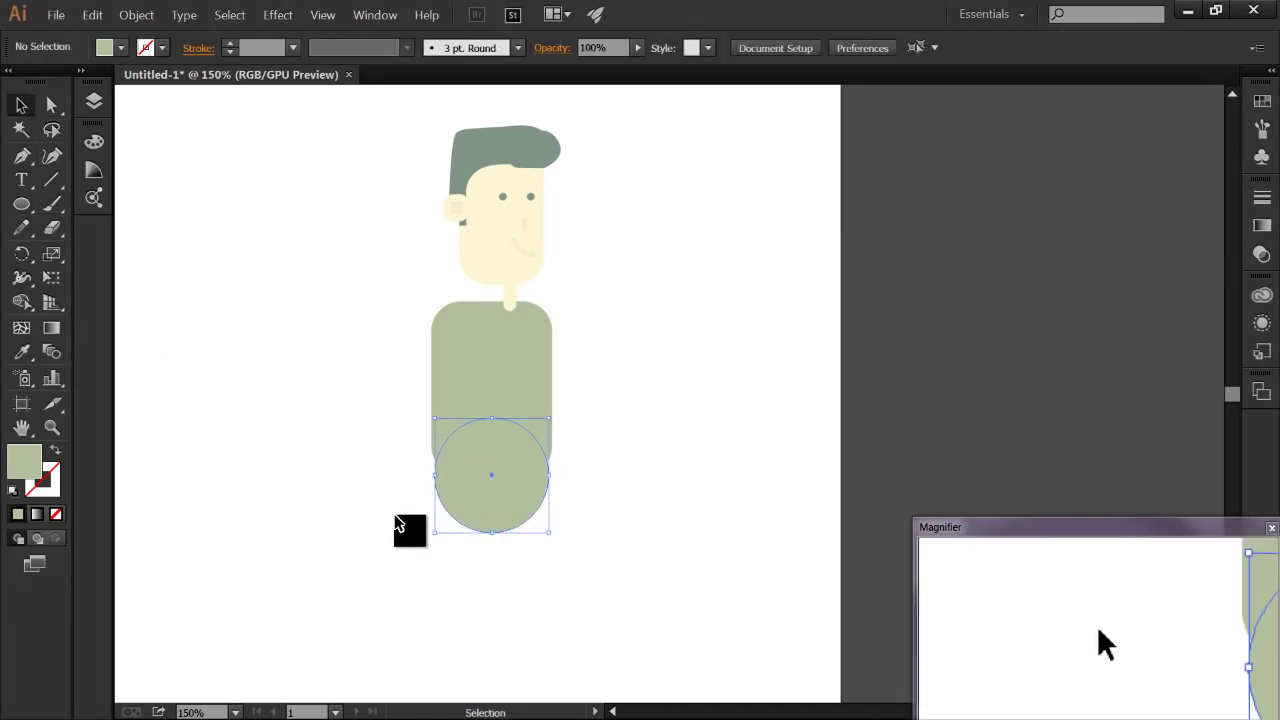
Step: Move the circle straight up by about 13 px so that less of it protrudes below the torso
left_click(503, 511)
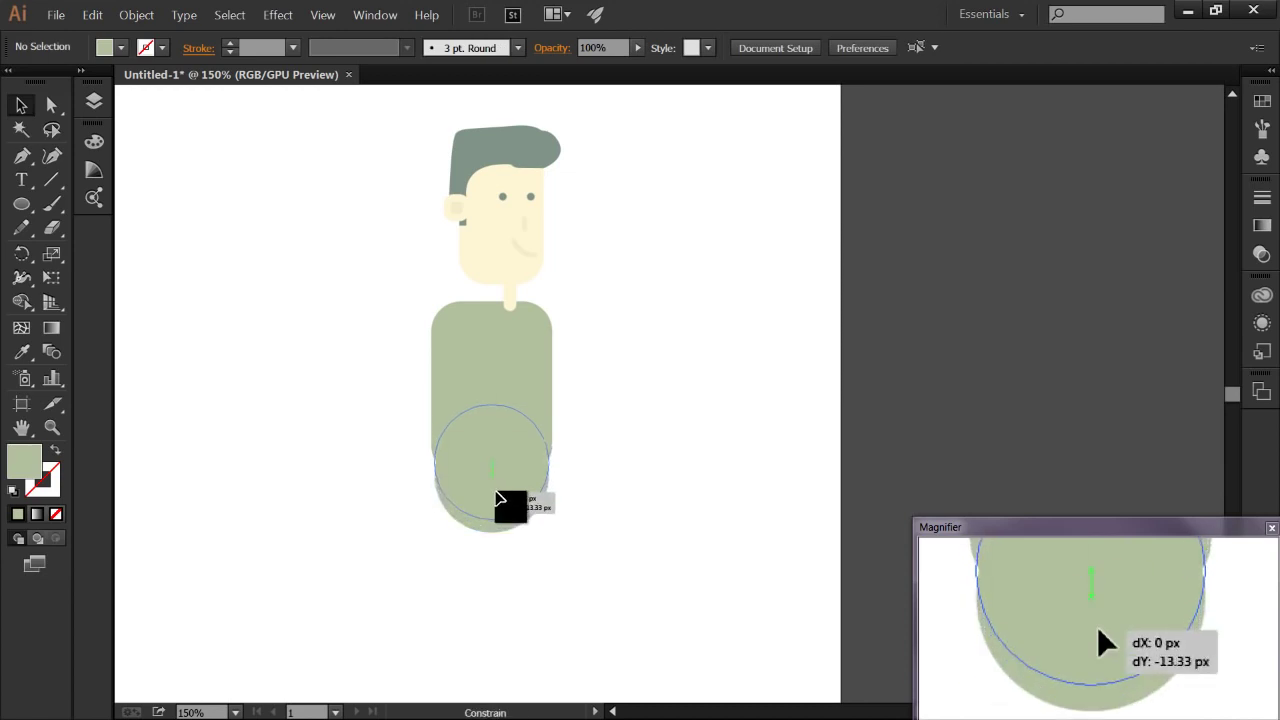
left_click_drag(500, 498, 500, 498)
left_click(394, 543)
key("ctrl+1")
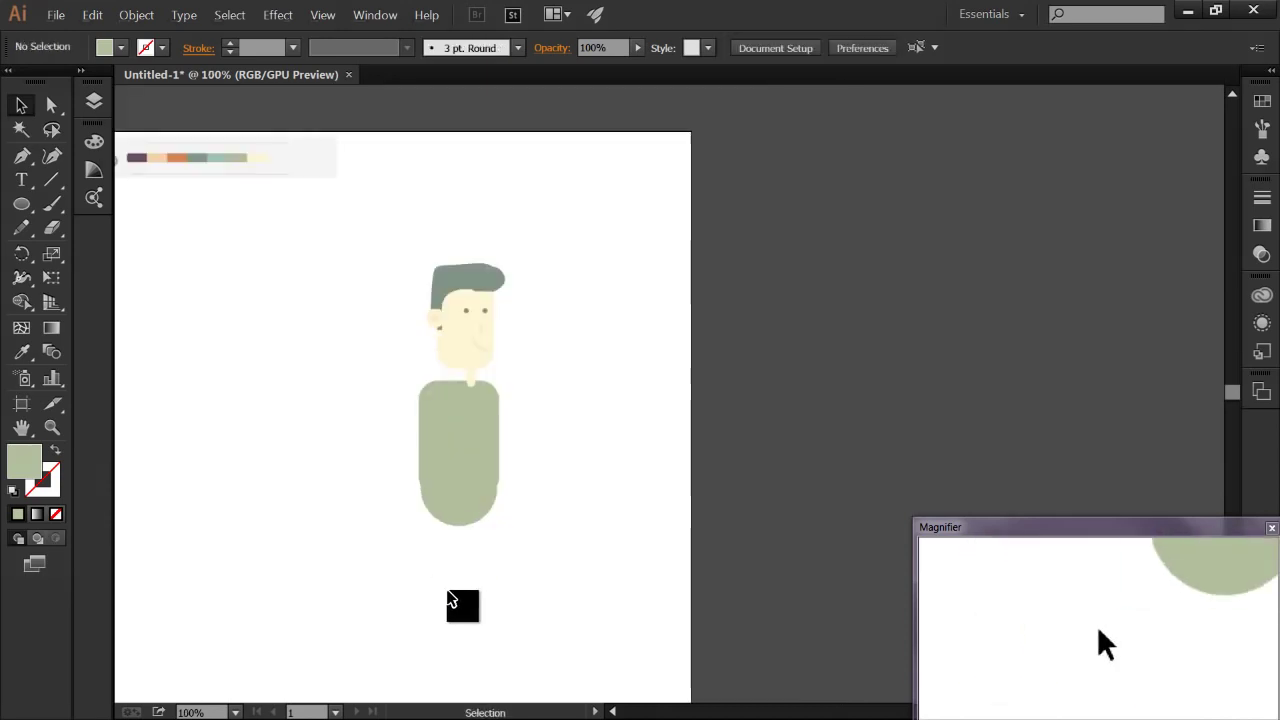
Step: Enlarge the circle slightly towards the torso's full width and move it up by about 3 px
scroll(487, 563, "up", 3)
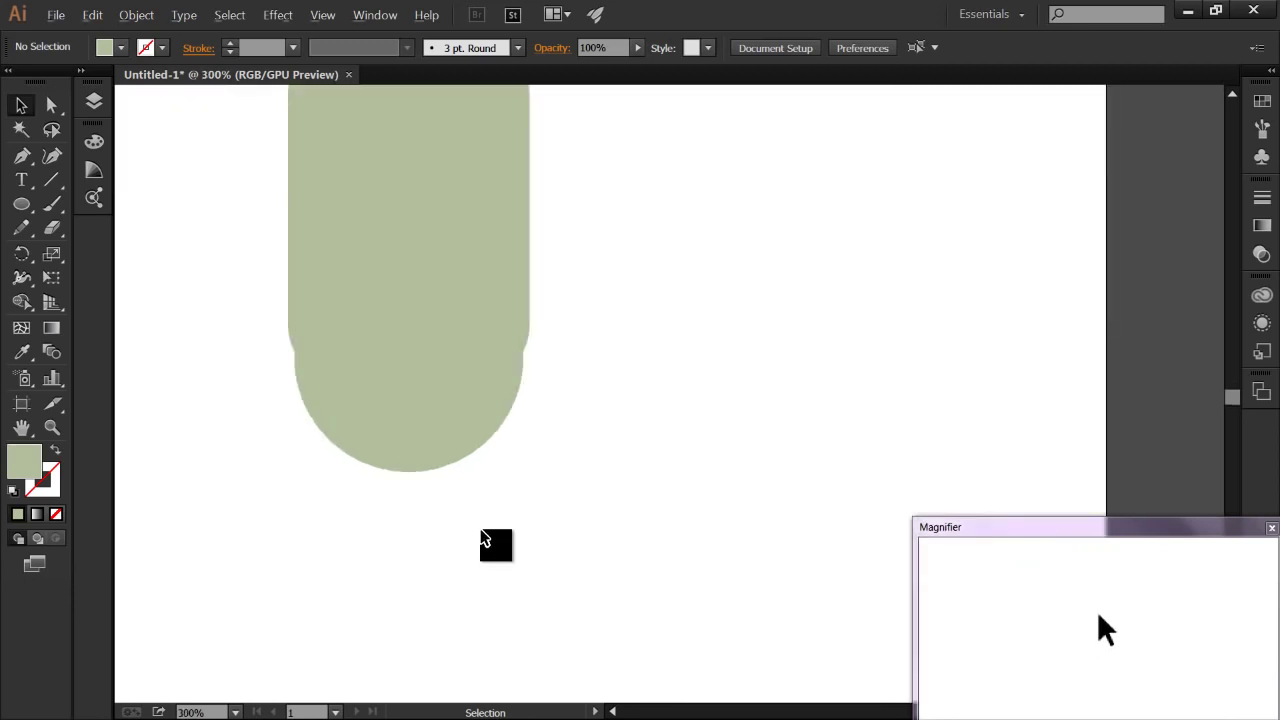
left_click(517, 410)
mouse_move(526, 361)
left_mouse_down()
mouse_move(537, 374)
mouse_move(525, 375)
left_mouse_up()
left_click(229, 472)
scroll(280, 472, "up", 1)
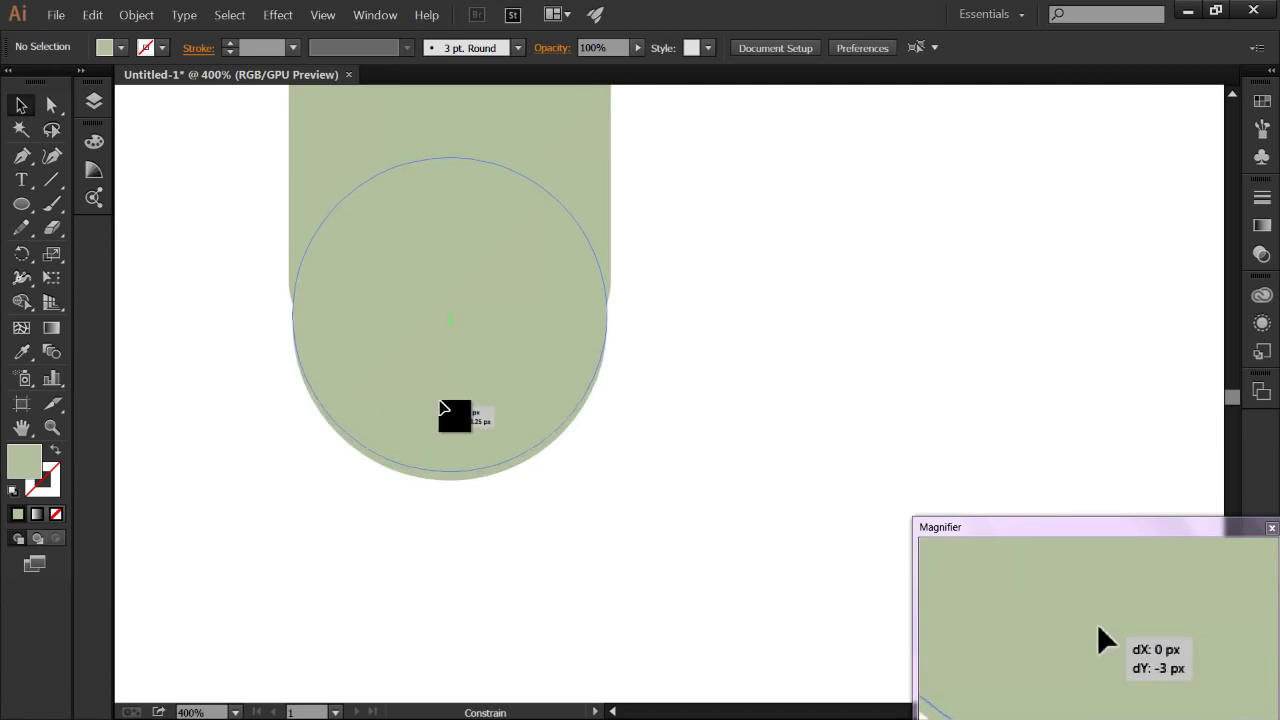
left_click(440, 410)
left_click(333, 478)
scroll(331, 500, "down", 2)
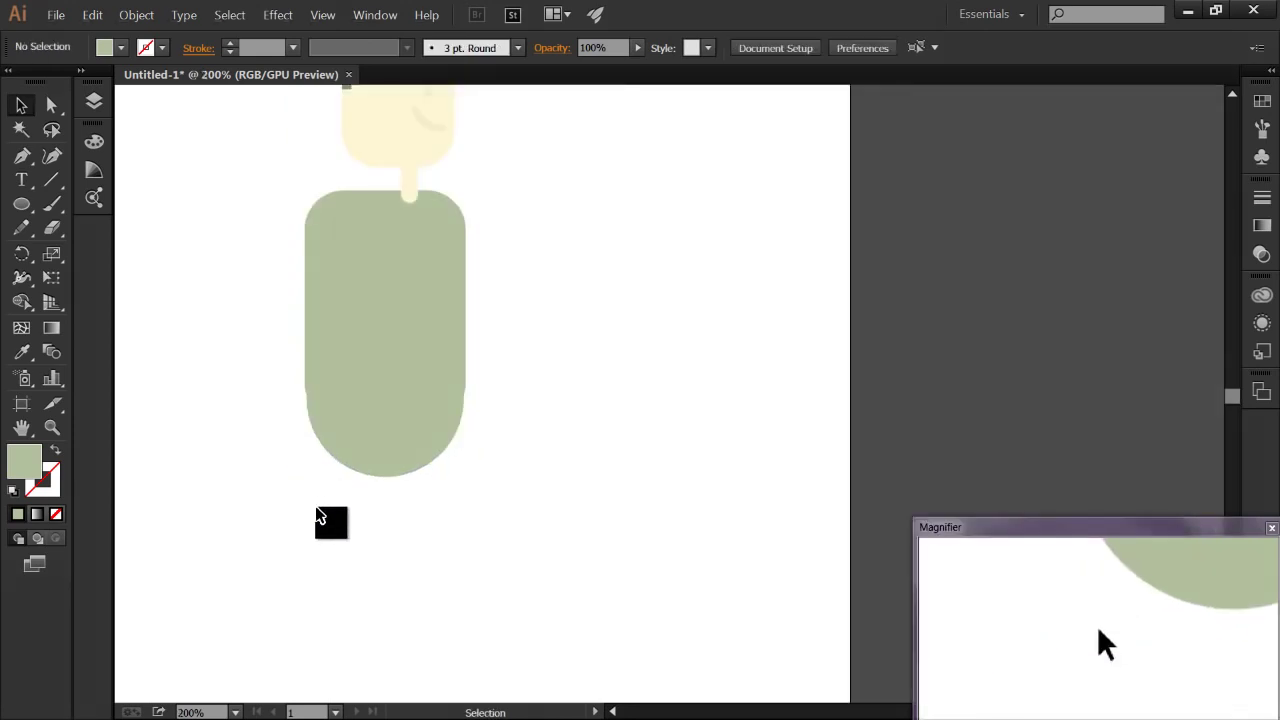
left_click(391, 444)
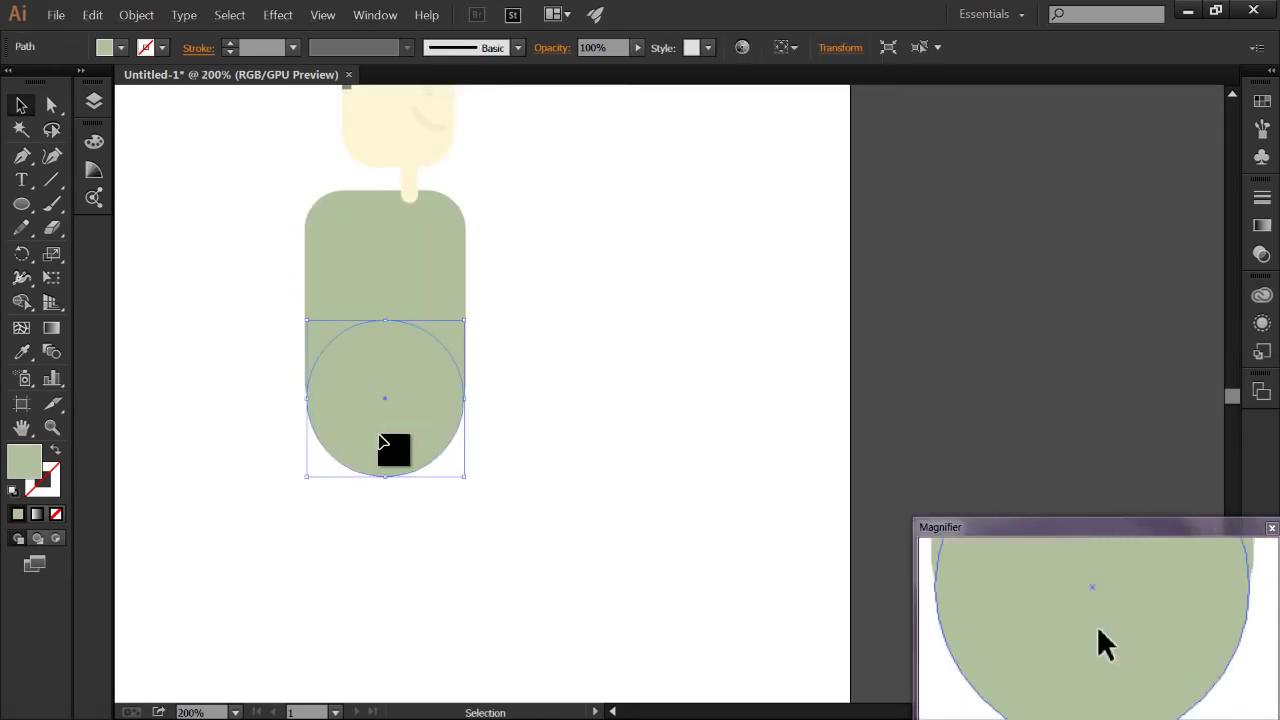
scroll(380, 522, "down", 1)
left_click(403, 488)
left_click(400, 478)
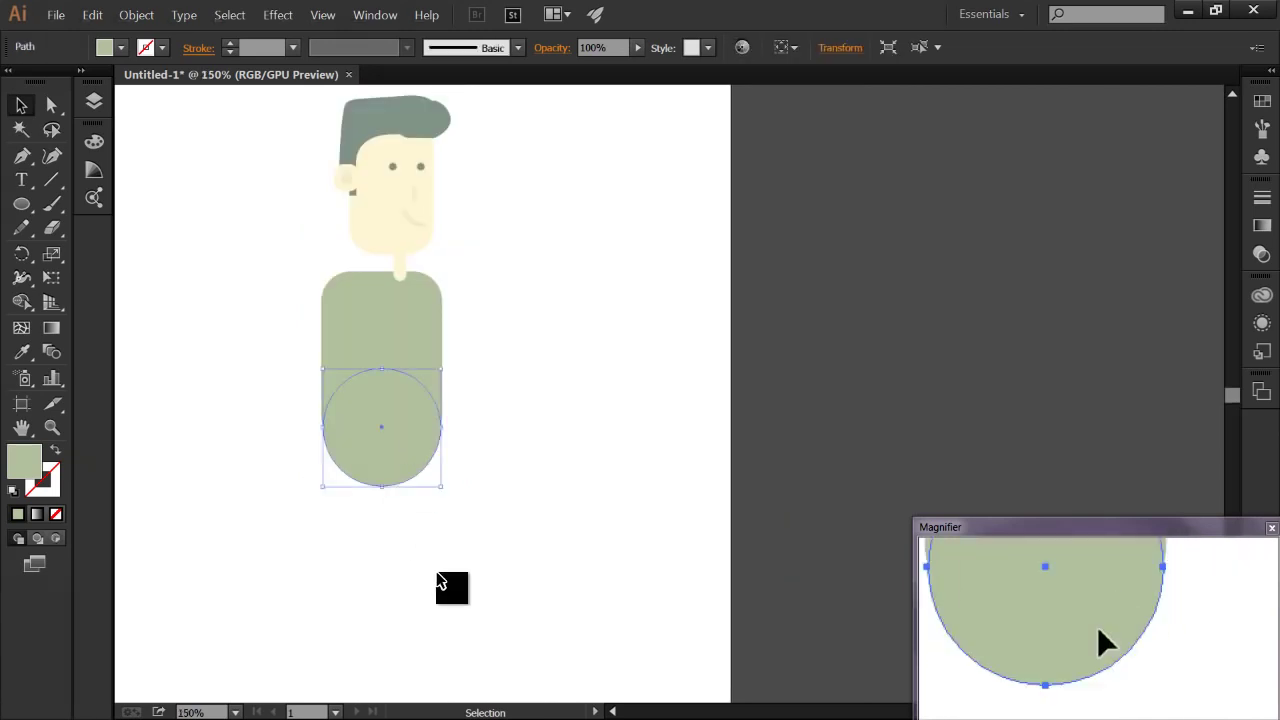
left_click(430, 550)
scroll(430, 534, "down", 1)
left_click_drag(489, 554, 534, 460)
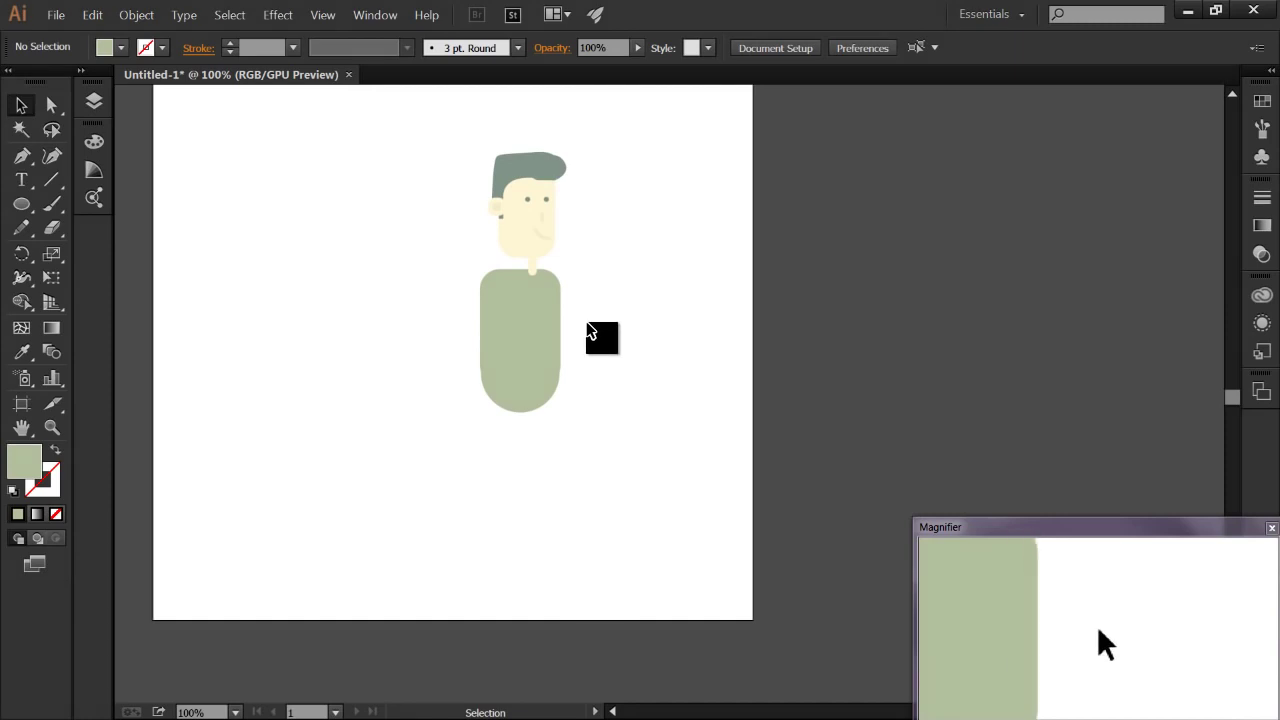
Step: Stretch the torso's rounded rectangle slightly downwards from its lower edge, keeping its width
scroll(590, 333, "up", 1)
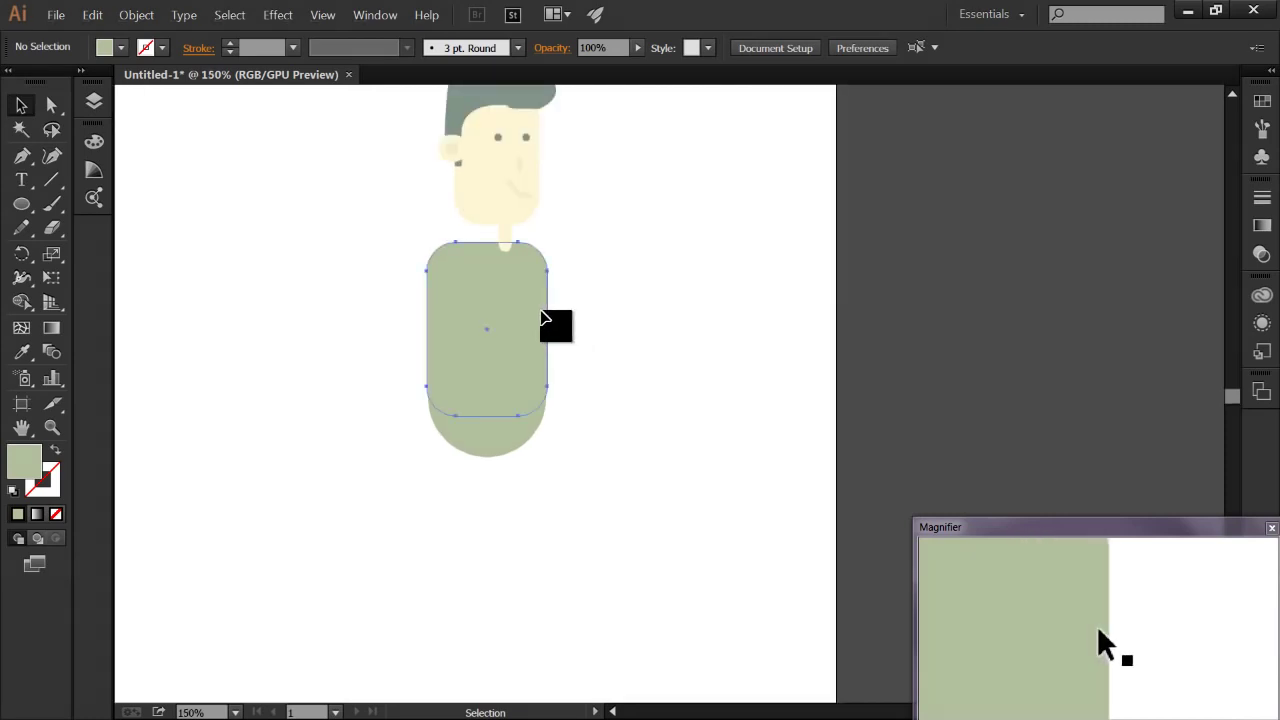
left_click(532, 380)
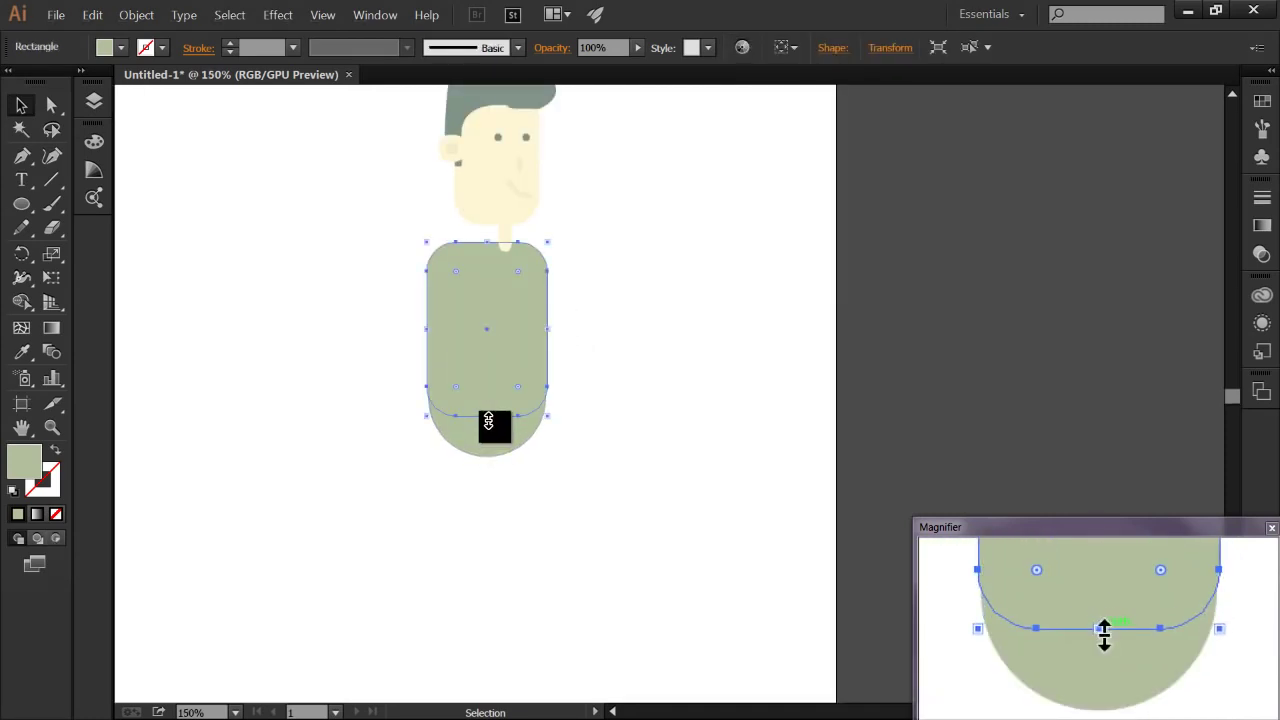
left_click_drag(489, 419, 490, 450)
left_click(497, 480)
Step: Nudge the circle straight down so that it forms the rounded lower end of the lengthened torso
left_click(480, 458)
key("Down")
key("Down")
key("Down")
key("Down")
key("Down")
key("Down")
key("Down")
key("Down")
key("Down")
key("Down")
key("Down")
key("Down")
key("Down")
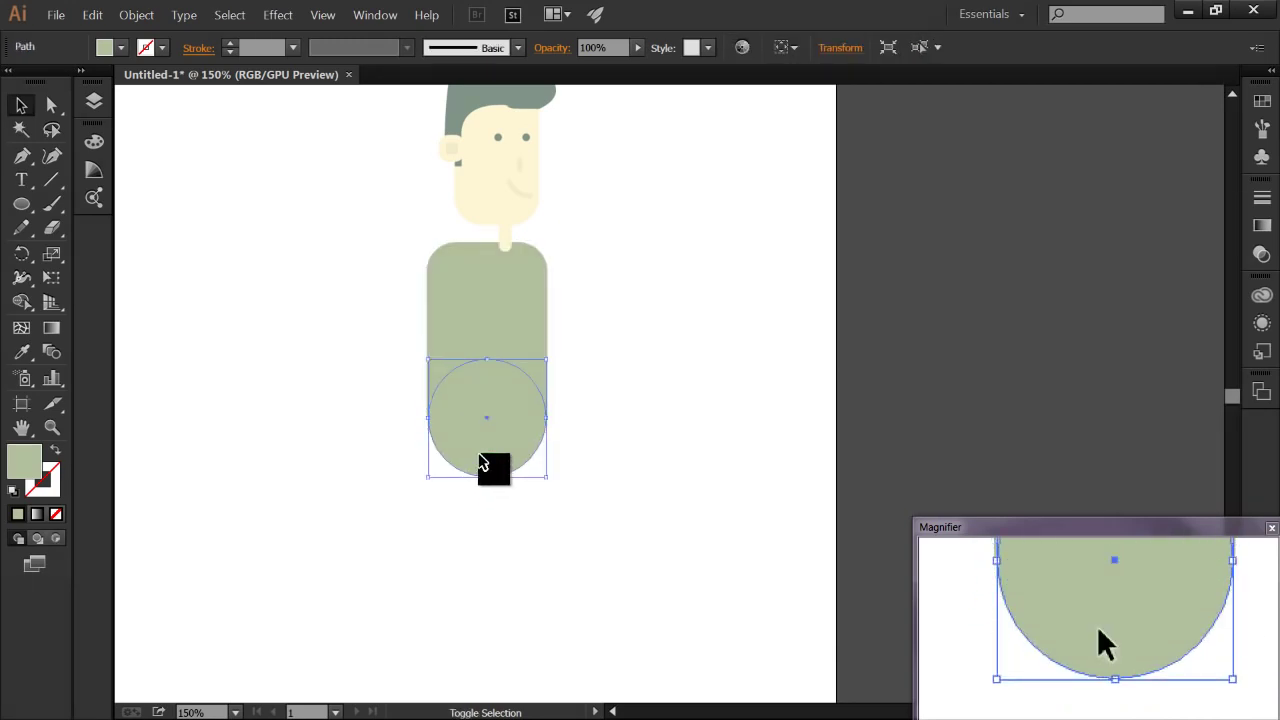
key("Down")
key("Down")
key("Down")
key("Down")
key("Down")
key("Down")
key("Down")
left_click(623, 426)
scroll(620, 463, "down", 2)
scroll(607, 468, "up", 3)
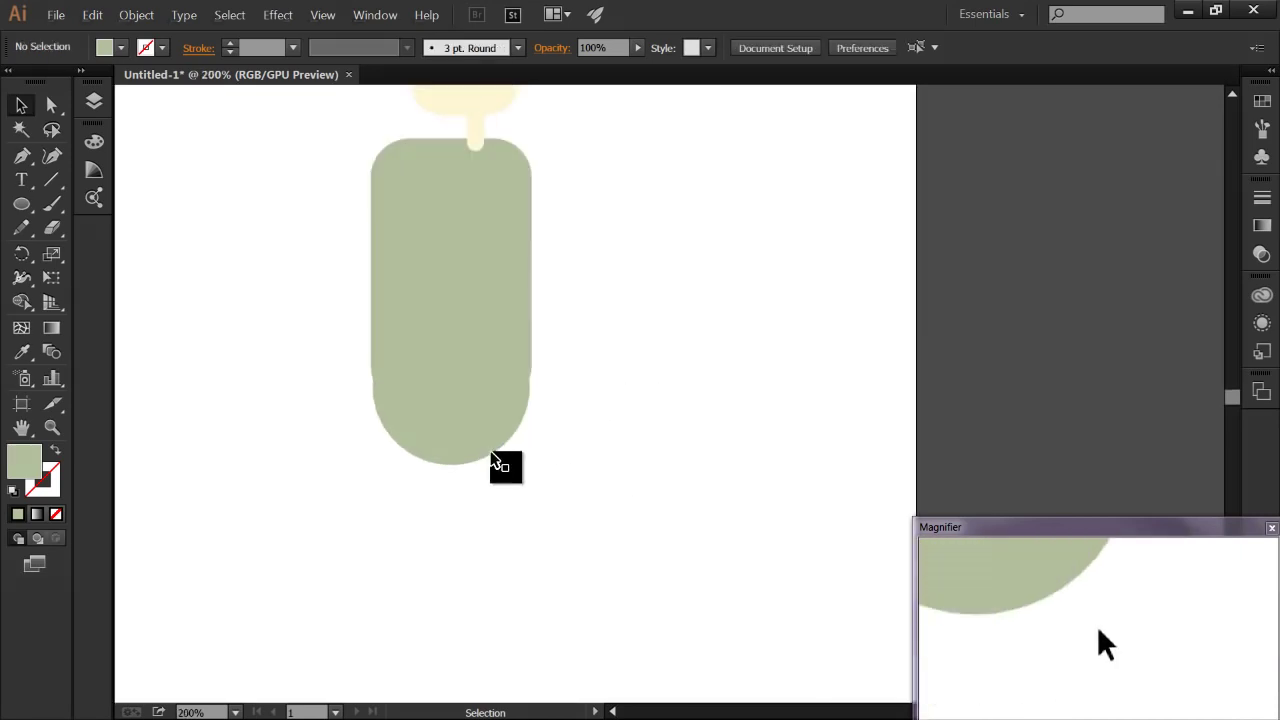
scroll(155, 212, "down", 1)
Step: Draw a sage green circle about 27 px across left of the torso at neck height as the arm's upper end
left_click_drag(331, 337, 369, 380)
left_click(21, 203)
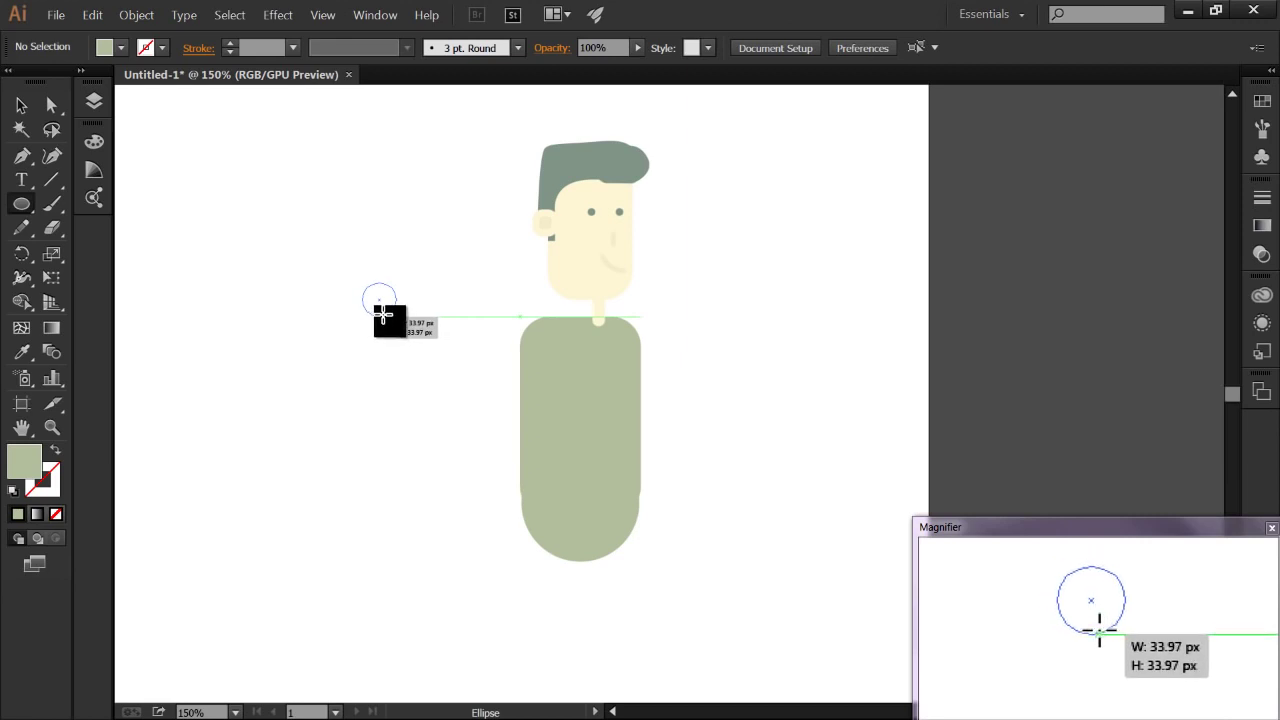
left_click_drag(379, 313, 380, 313)
left_click(21, 104)
left_click(21, 203)
left_click(21, 203)
left_click(71, 226)
left_click_drag(377, 309, 368, 422)
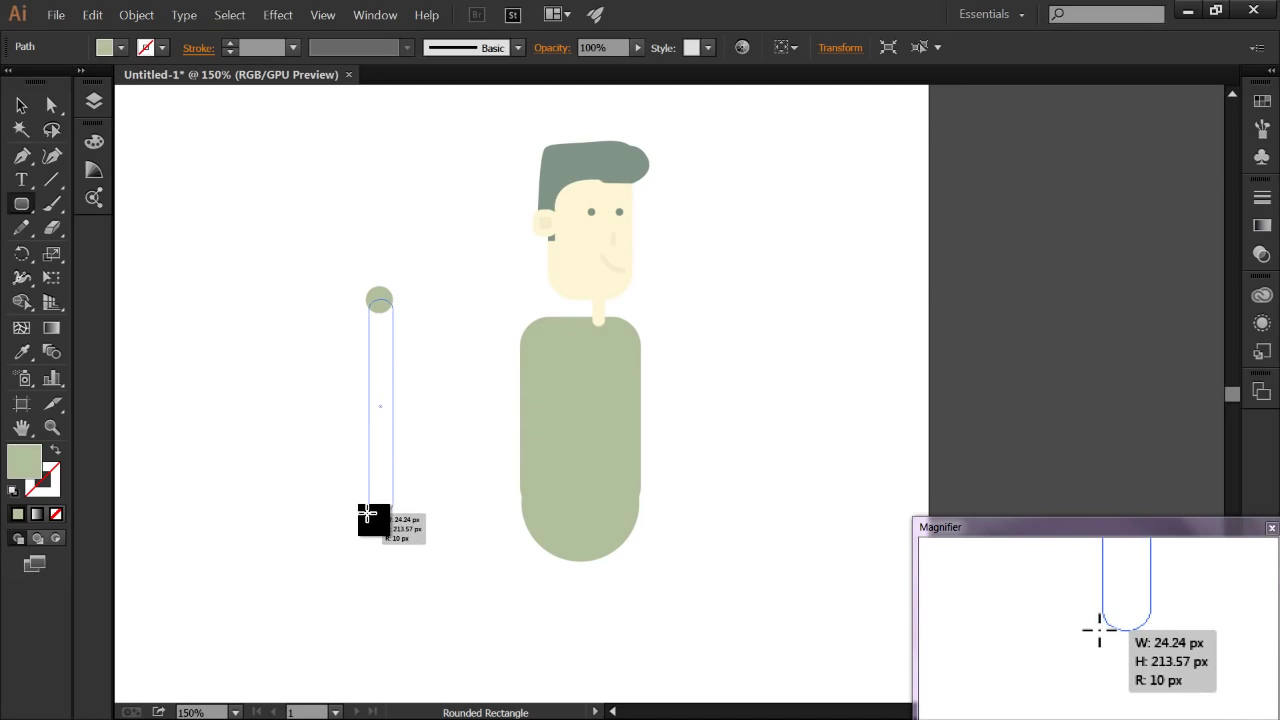
left_click_drag(366, 514, 366, 514)
key("ctrl+z")
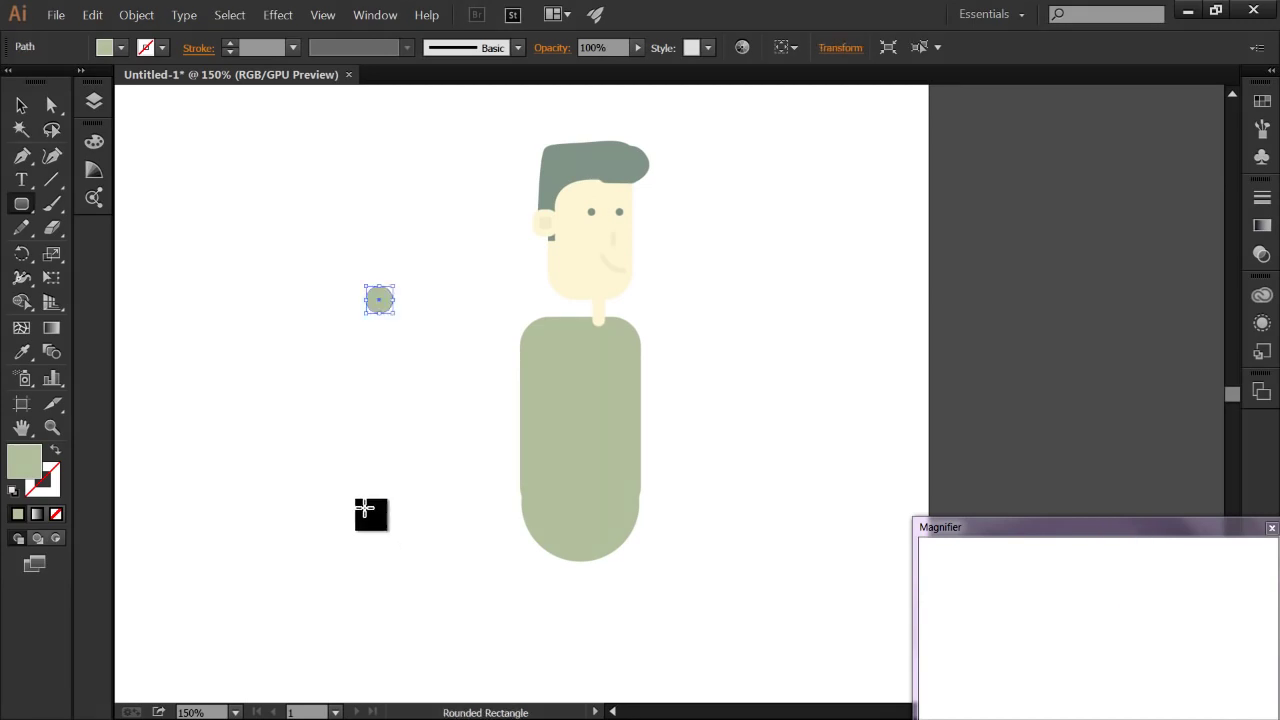
Step: Draw a sharp-cornered rectangle about 27 by 206 px, as wide as the small circle and running down from its middle
left_click(21, 206)
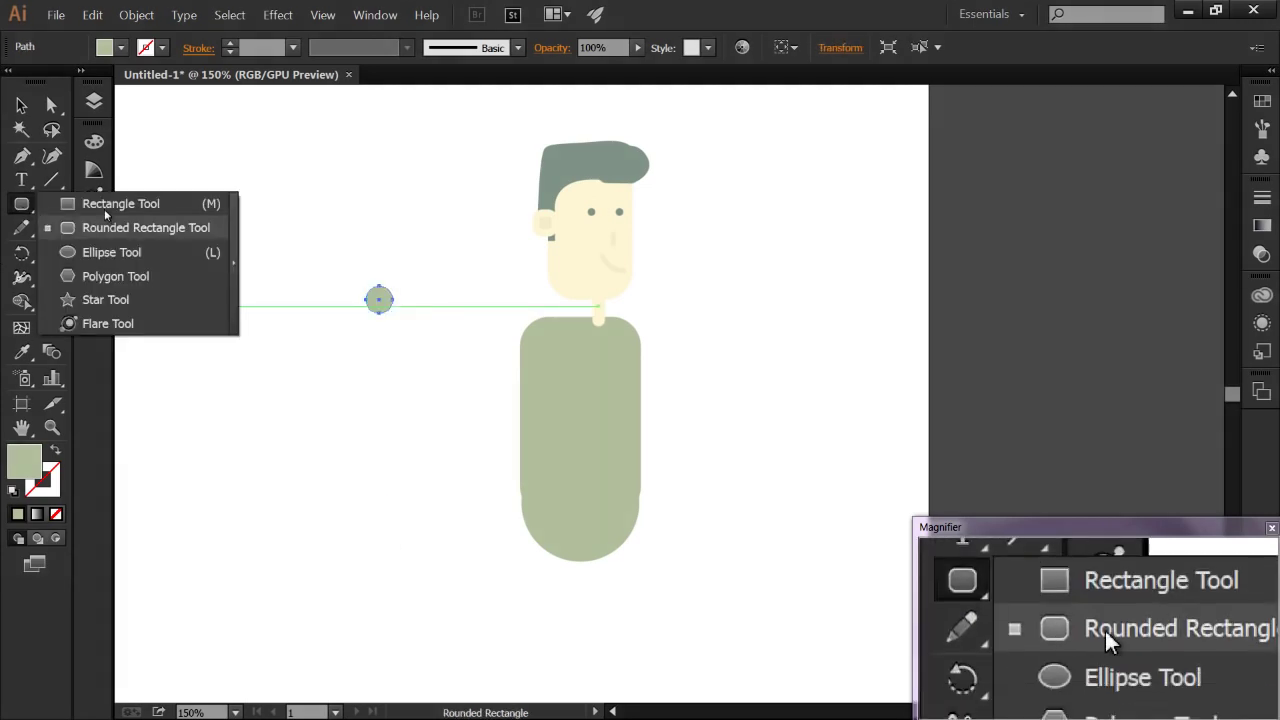
left_click(112, 203)
scroll(385, 303, "up", 2)
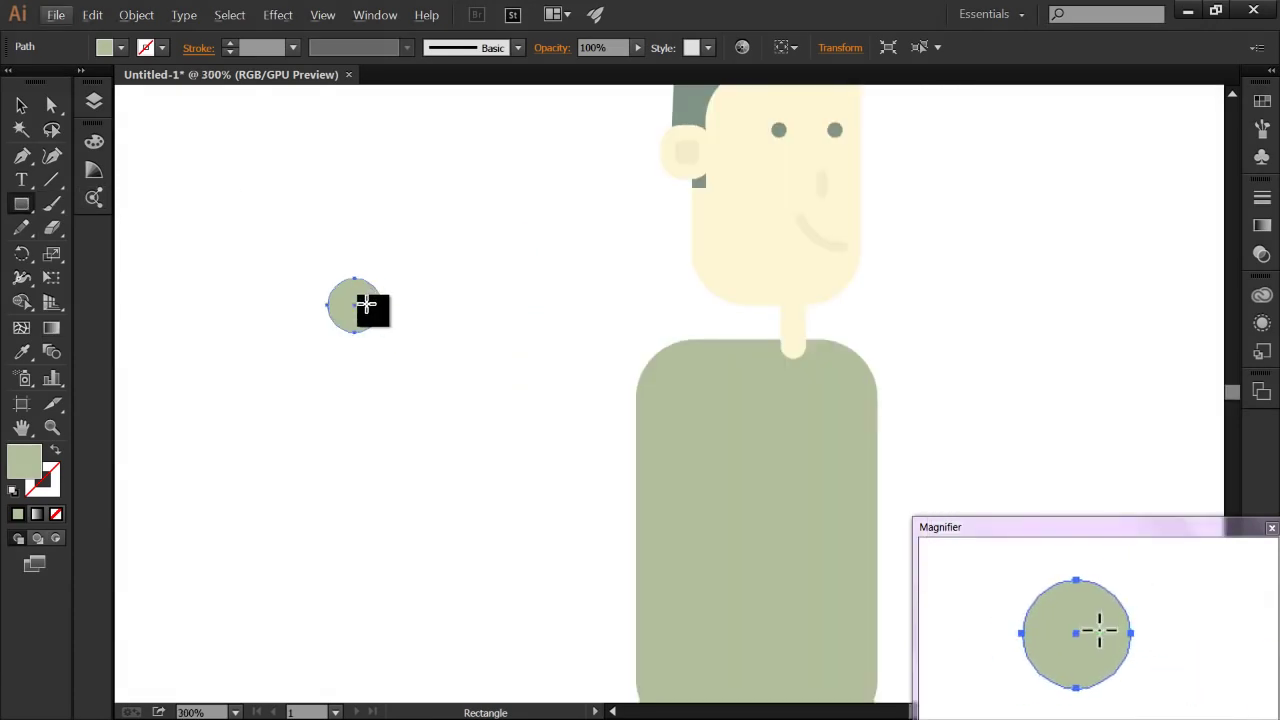
left_click_drag(374, 308, 328, 512)
scroll(323, 400, "down", 1)
scroll(317, 574, "down", 2)
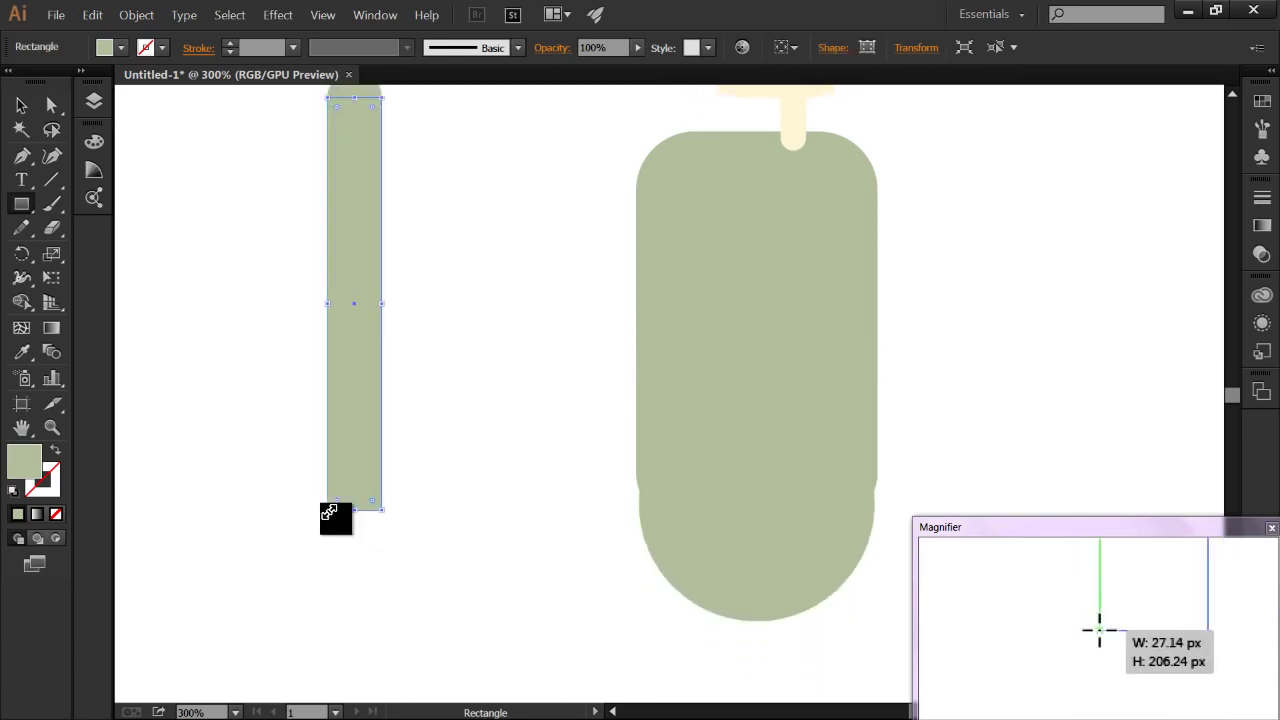
Step: Duplicate the arm rectangle in place and shorten the front copy slightly at its lower end
left_click(24, 106)
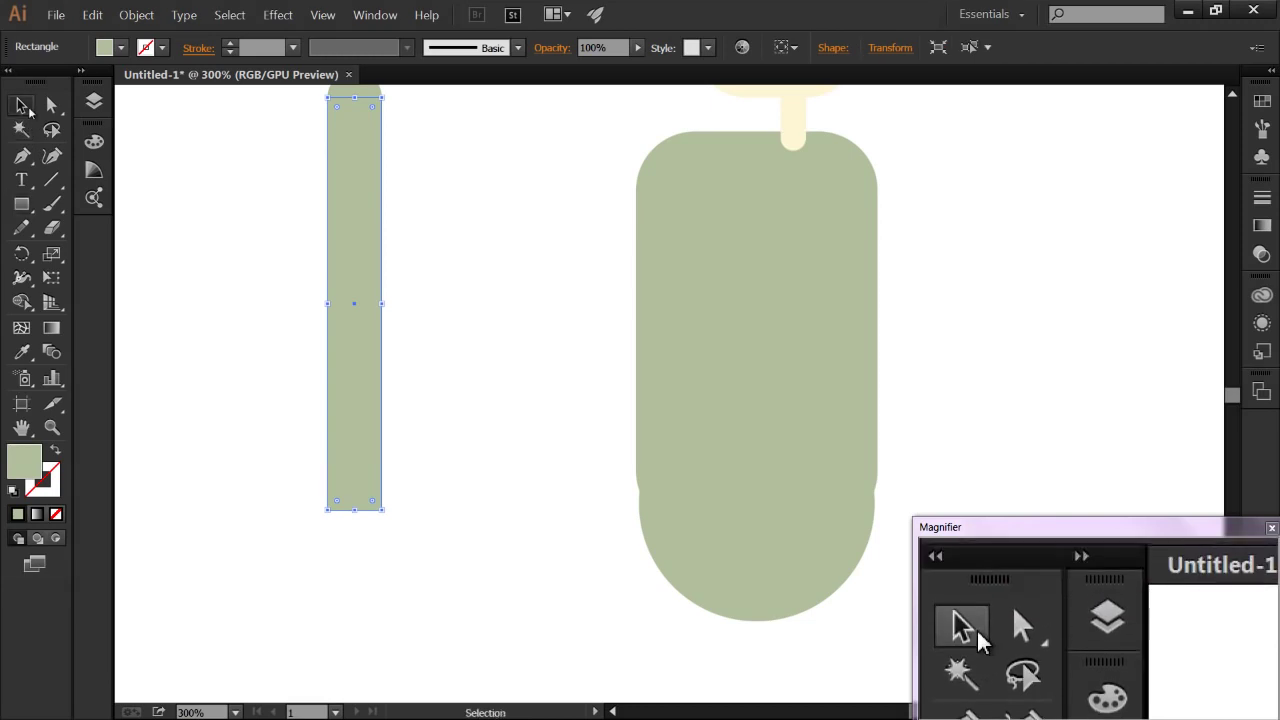
left_click(246, 246)
left_click(351, 318)
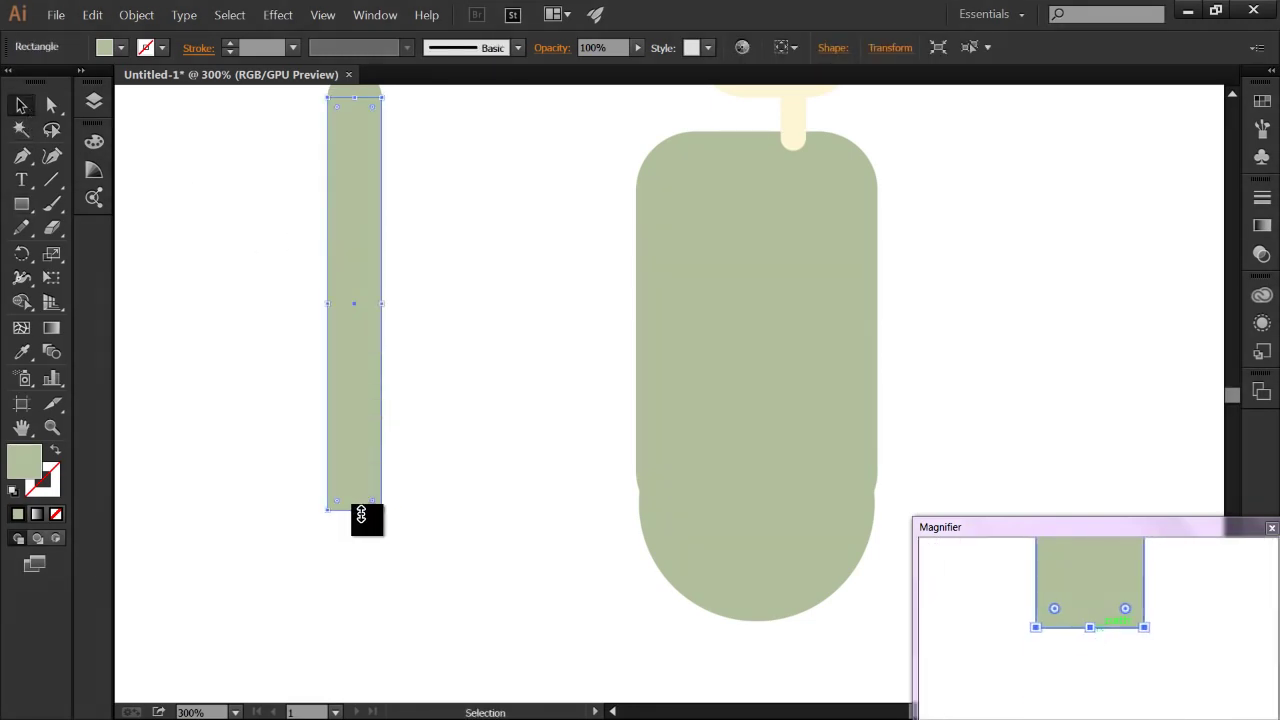
mouse_move(361, 514)
left_mouse_down()
mouse_move(360, 497)
mouse_move(354, 509)
left_mouse_up()
Step: Change the fill of the longer arm rectangle at the back to near-white FCFCFC
double_click(28, 458)
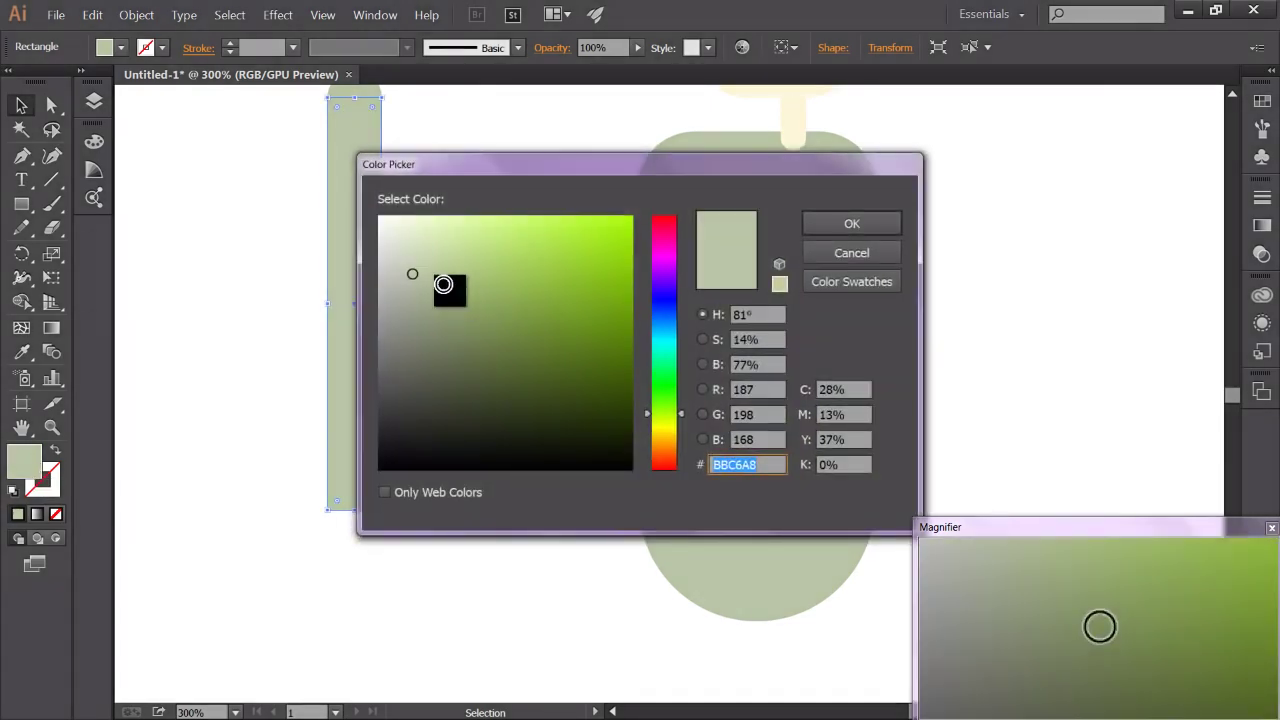
left_click_drag(414, 275, 378, 217)
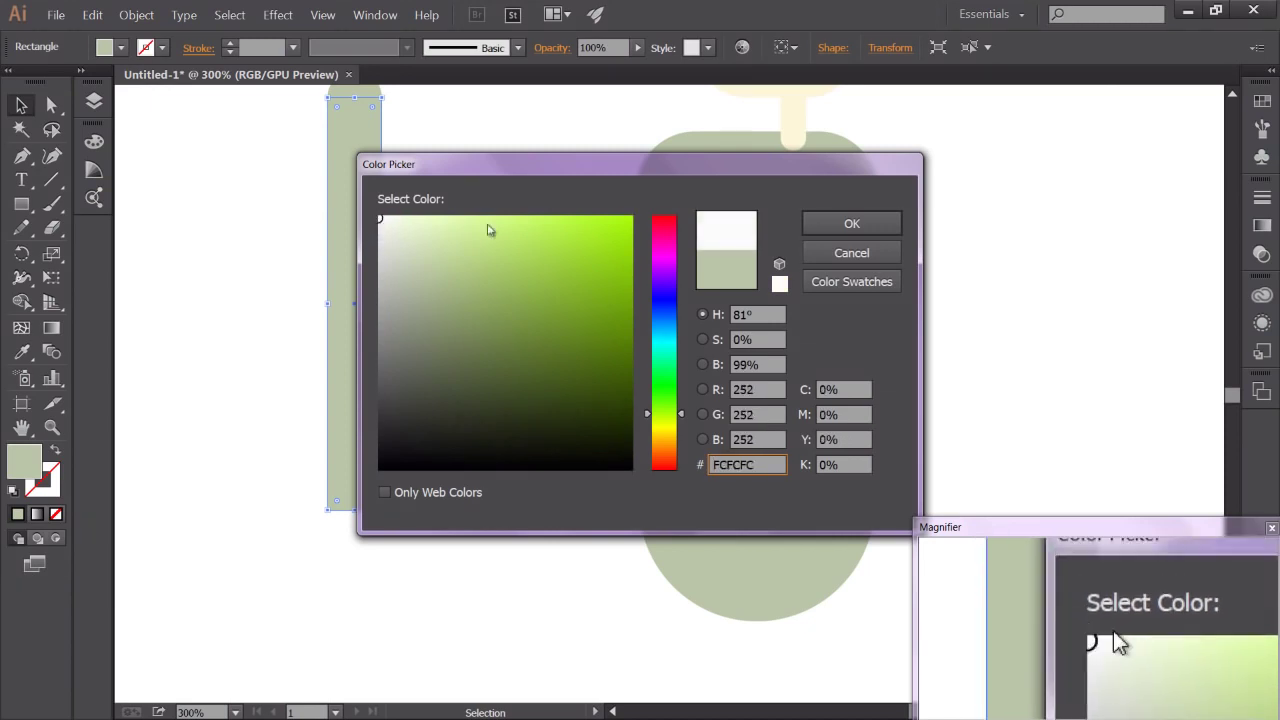
left_click(846, 223)
left_click(484, 295)
Step: Merge the small circle and the shorter sage green rectangle into one arm shape with the Shape Builder tool
scroll(484, 295, "down", 1)
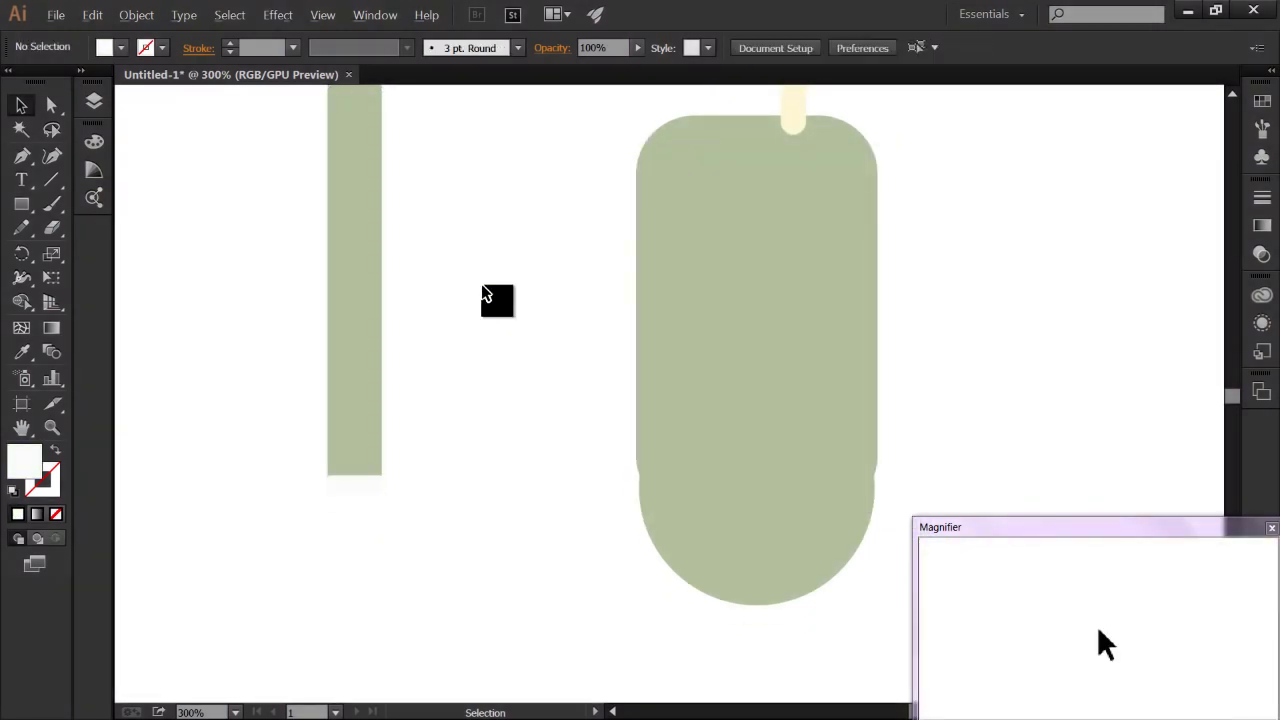
left_click_drag(498, 337, 572, 440)
left_click(451, 258)
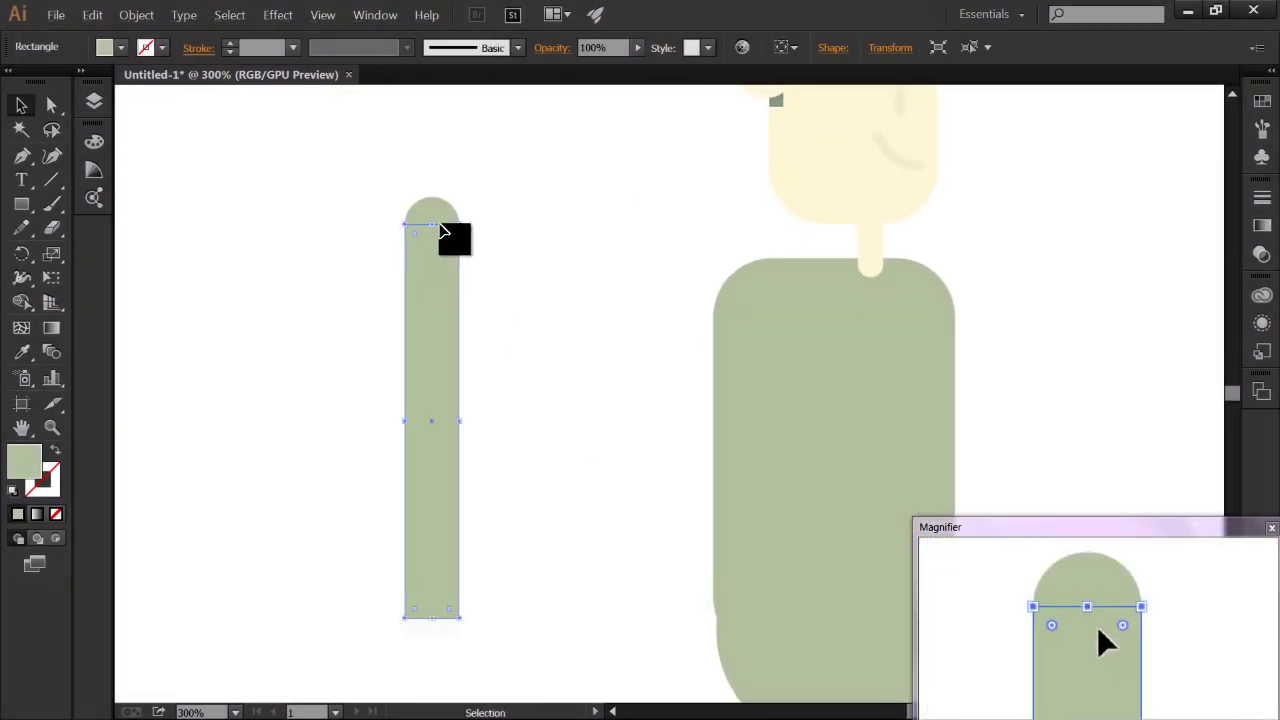
left_click(437, 218)
left_click(497, 274)
left_click(443, 289)
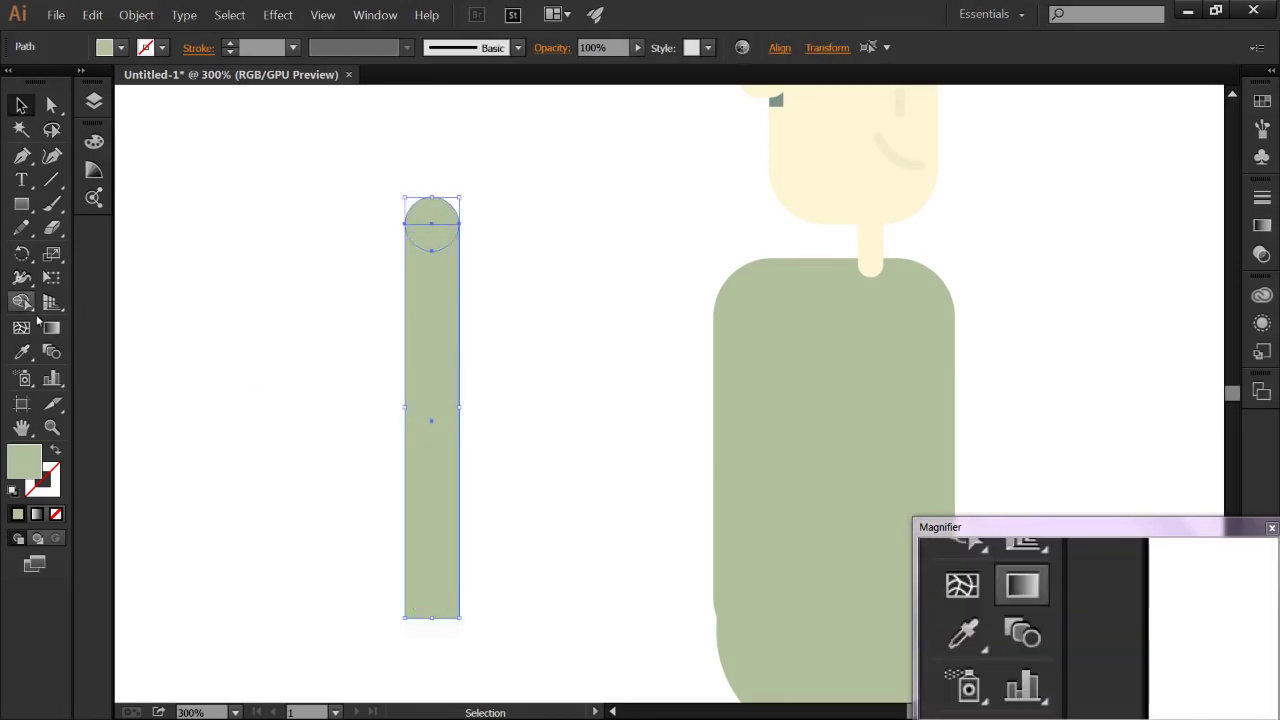
left_click(21, 302)
mouse_move(457, 229)
left_mouse_down()
mouse_move(443, 271)
mouse_move(329, 240)
left_mouse_up()
left_click(21, 104)
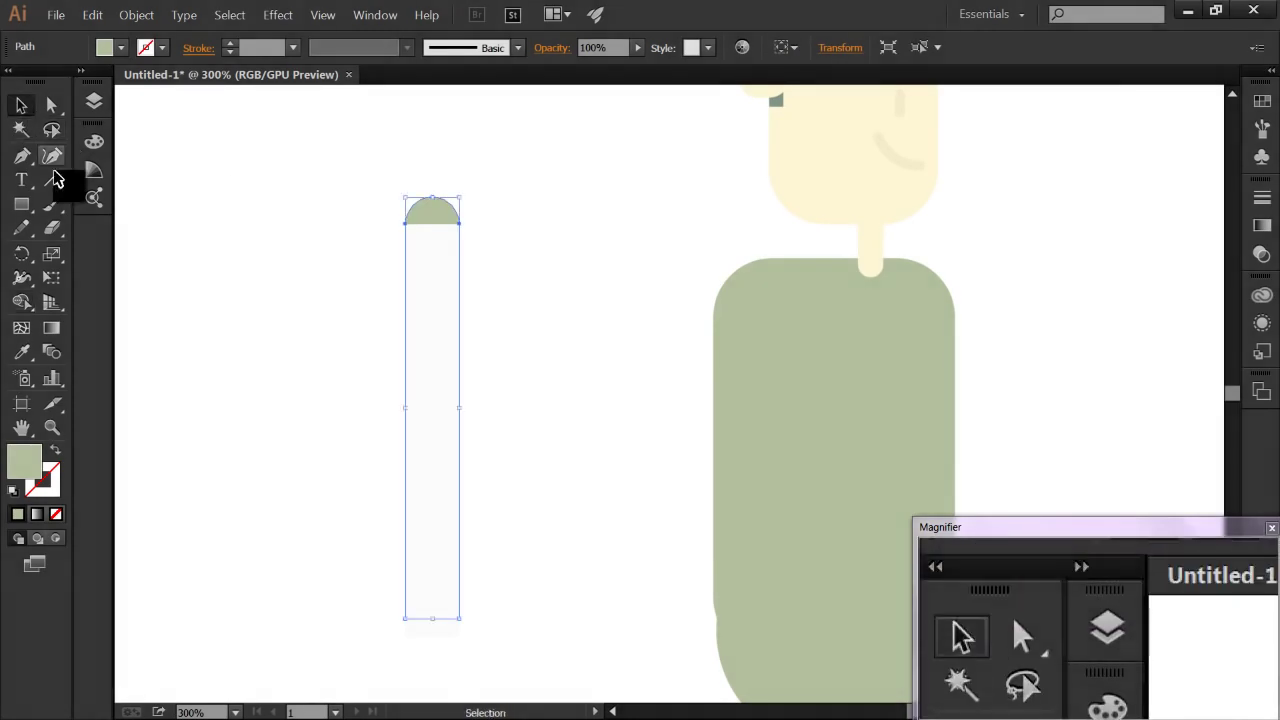
Step: Undo the last merge and rejoin the small circle with the shorter sage green rectangle using the Shape Builder tool
left_click(450, 580)
key("ctrl+z")
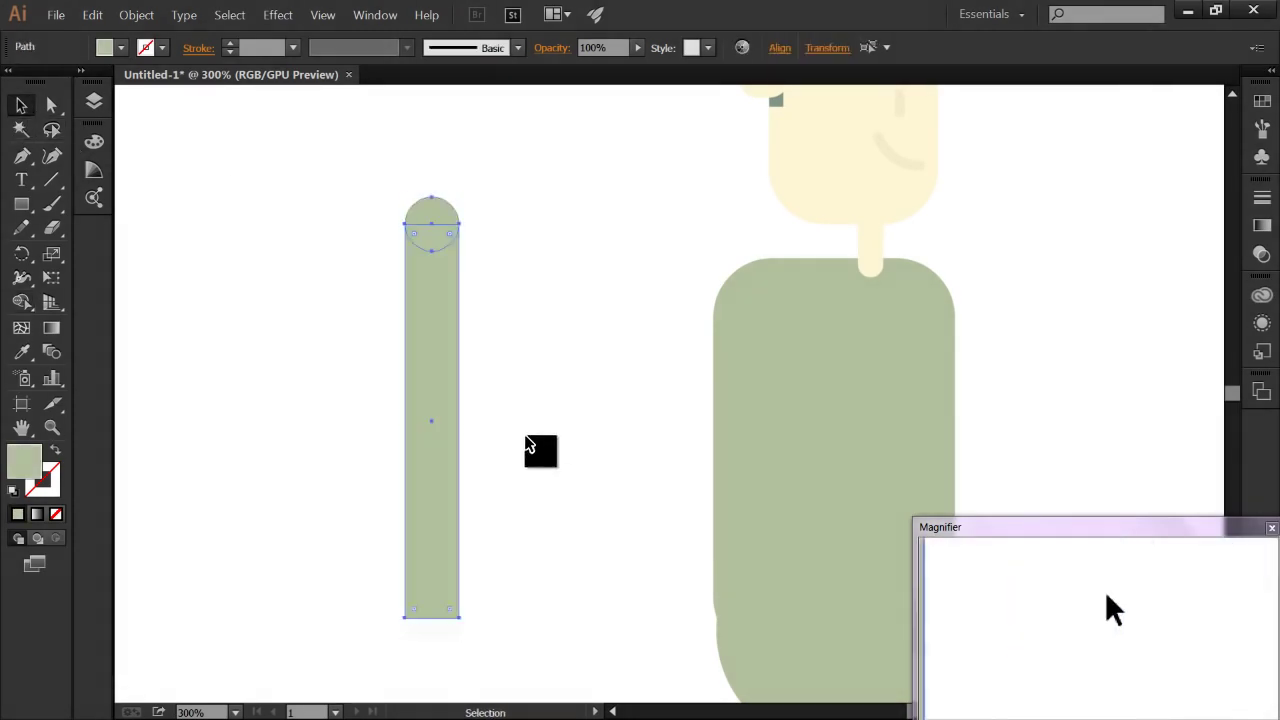
left_click(541, 432)
left_click(440, 330)
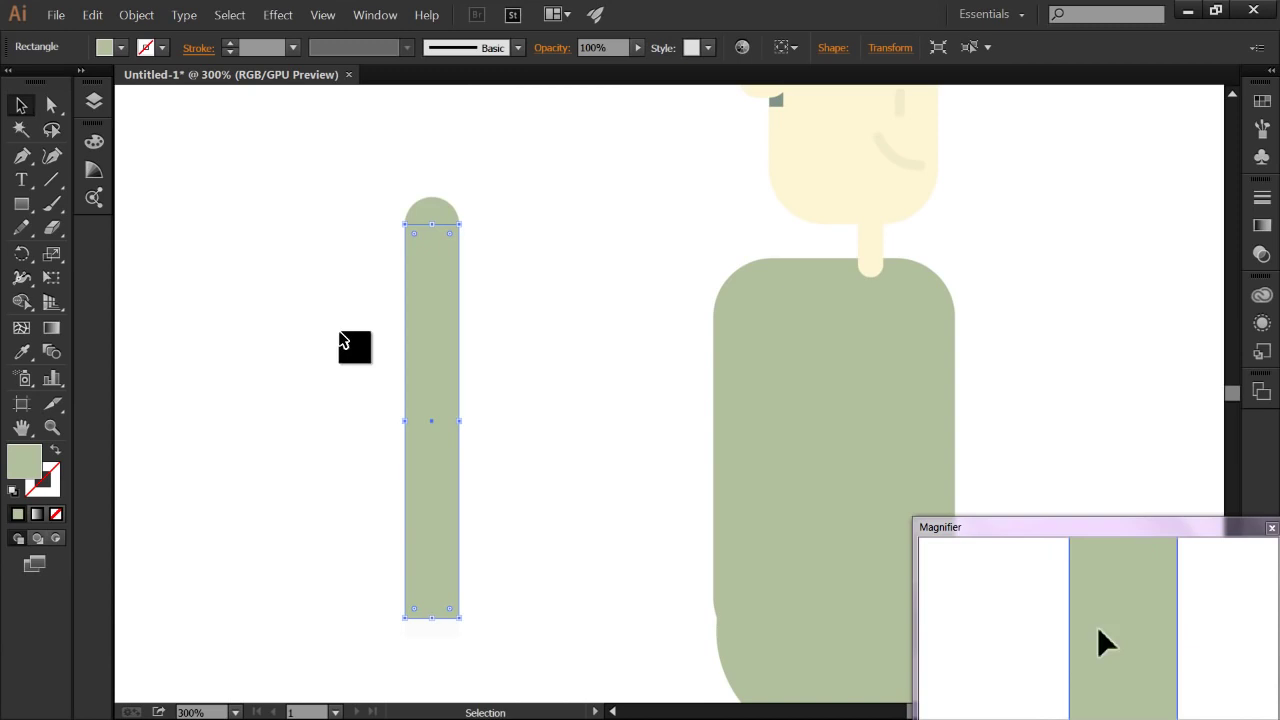
left_click(421, 207, "shift")
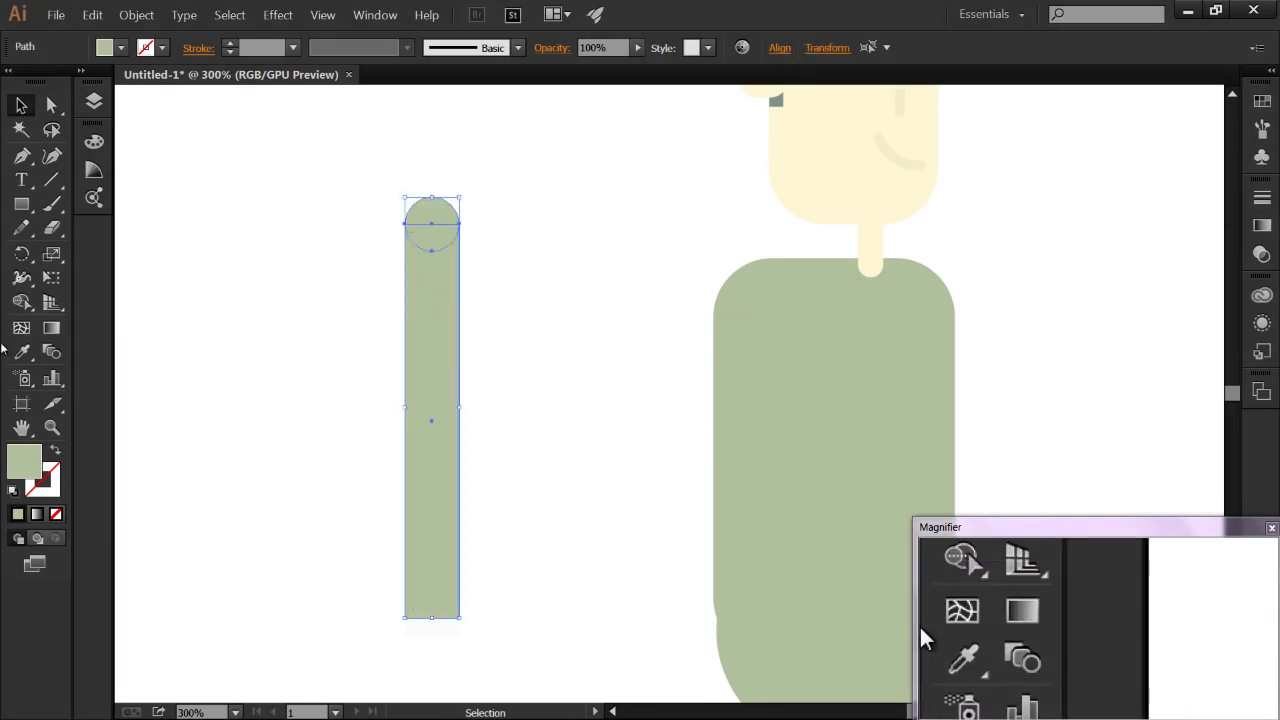
left_click(21, 302)
left_click_drag(445, 268, 440, 214)
left_click(21, 104)
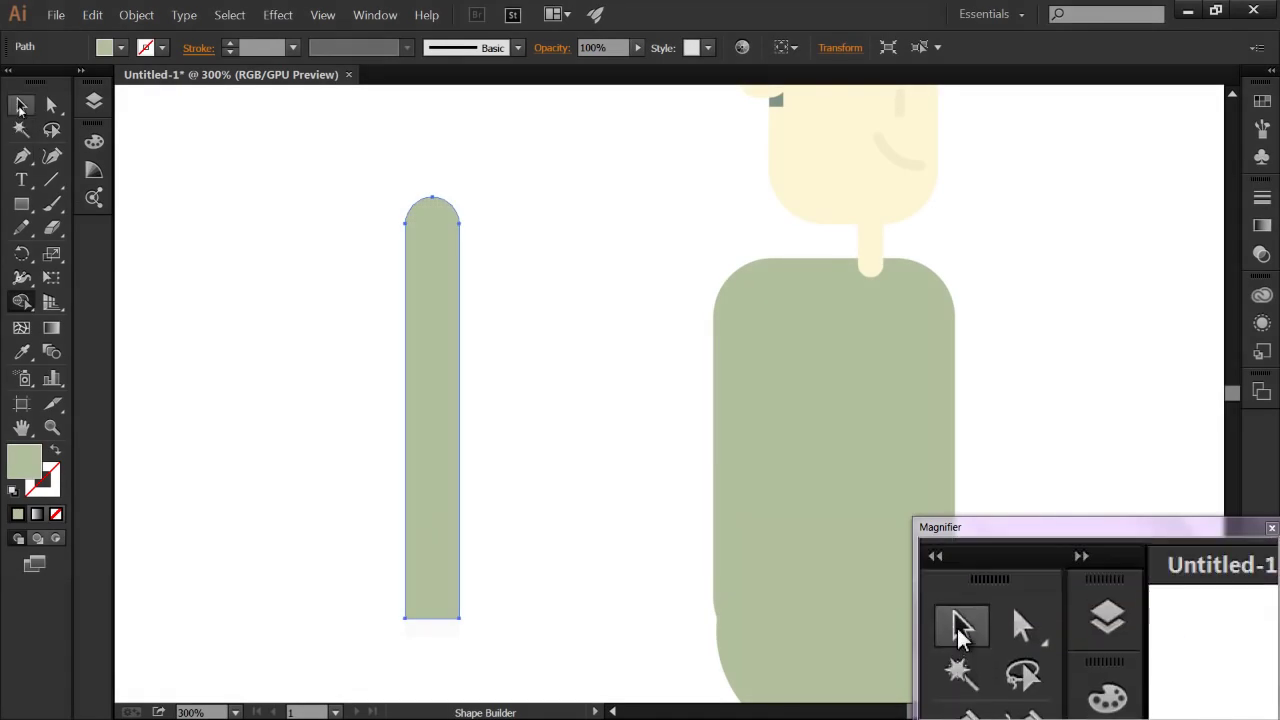
Step: Move the sage arm together with the near-white strip onto the torso, level with its top and flush with its left edge
left_click(395, 346)
scroll(447, 590, "down", 2)
left_click(446, 596)
left_click(517, 462)
scroll(520, 445, "down", 1)
left_click(443, 478)
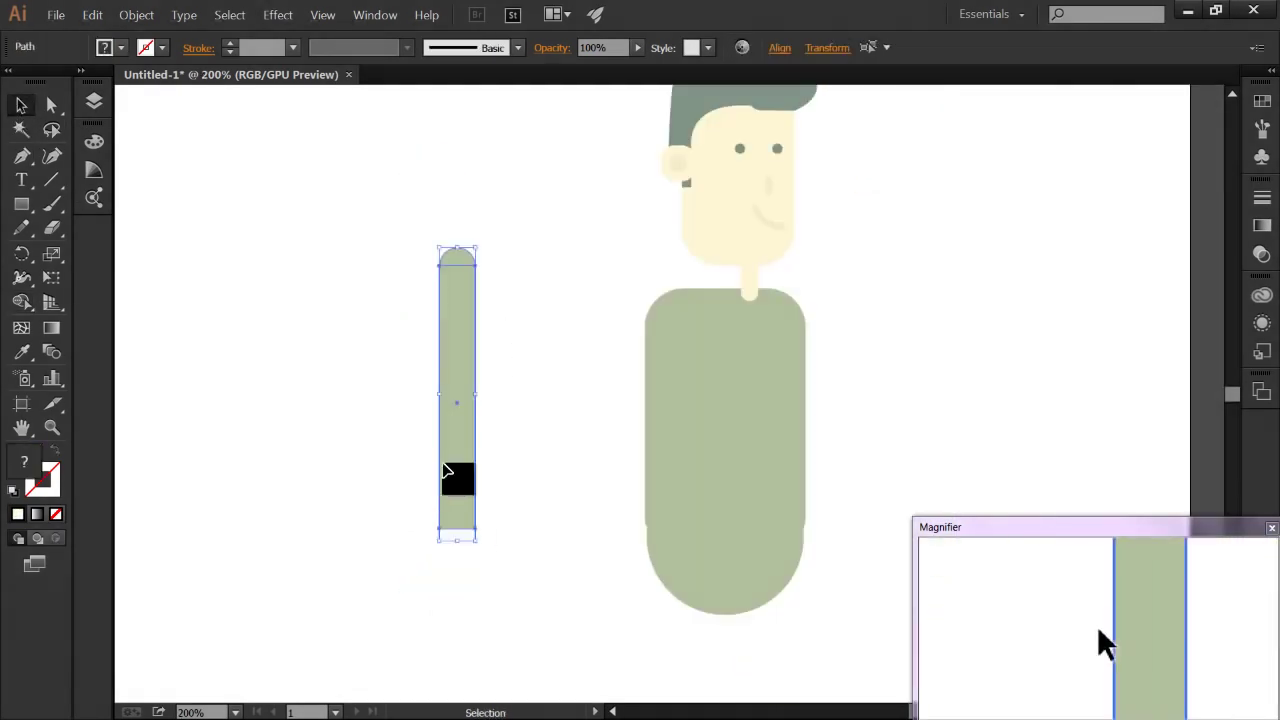
left_click_drag(455, 437, 659, 478)
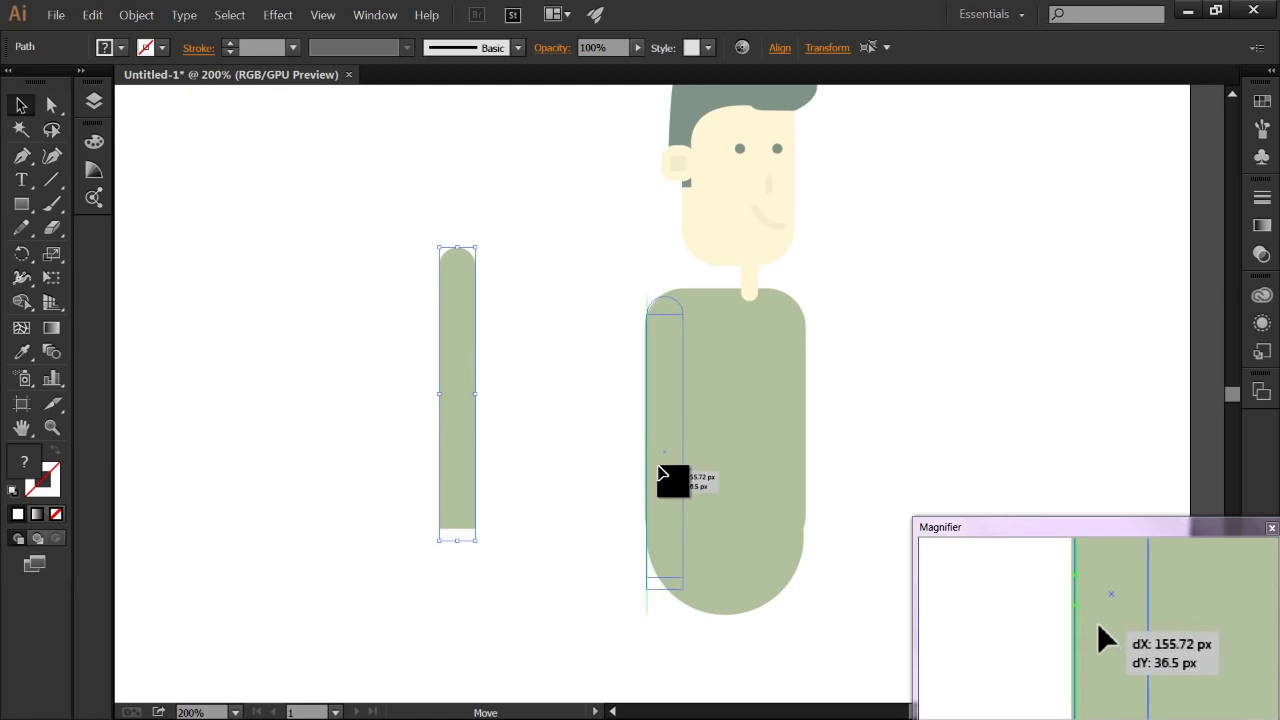
left_click_drag(603, 472, 603, 472)
left_click(571, 450)
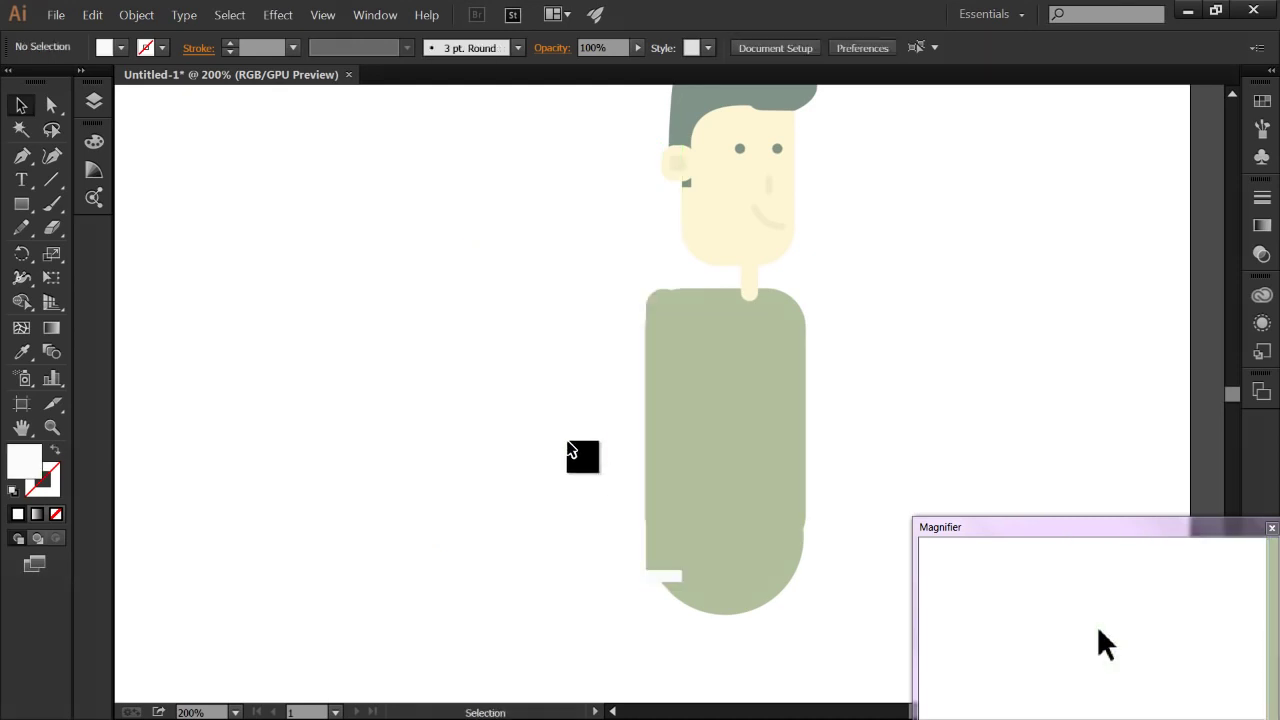
Step: Group the sage sleeve with the near-white cuff shape
left_click(672, 484)
left_click(550, 512)
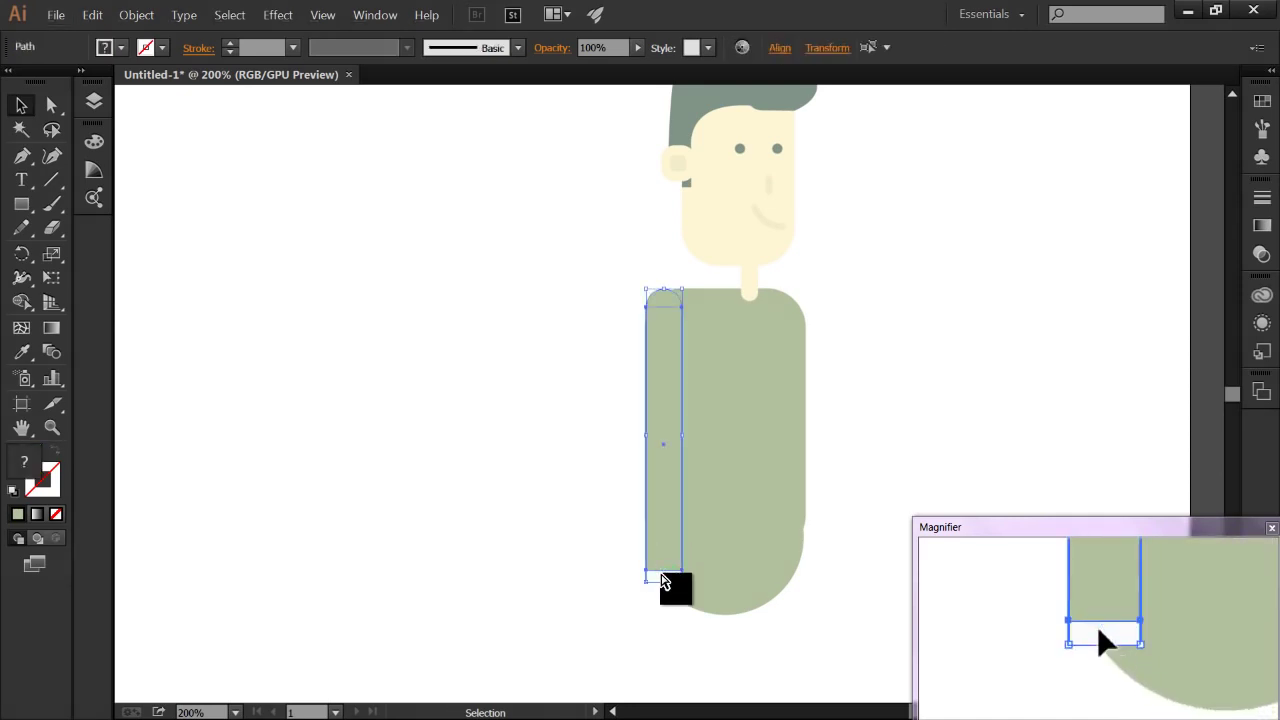
left_click(566, 557)
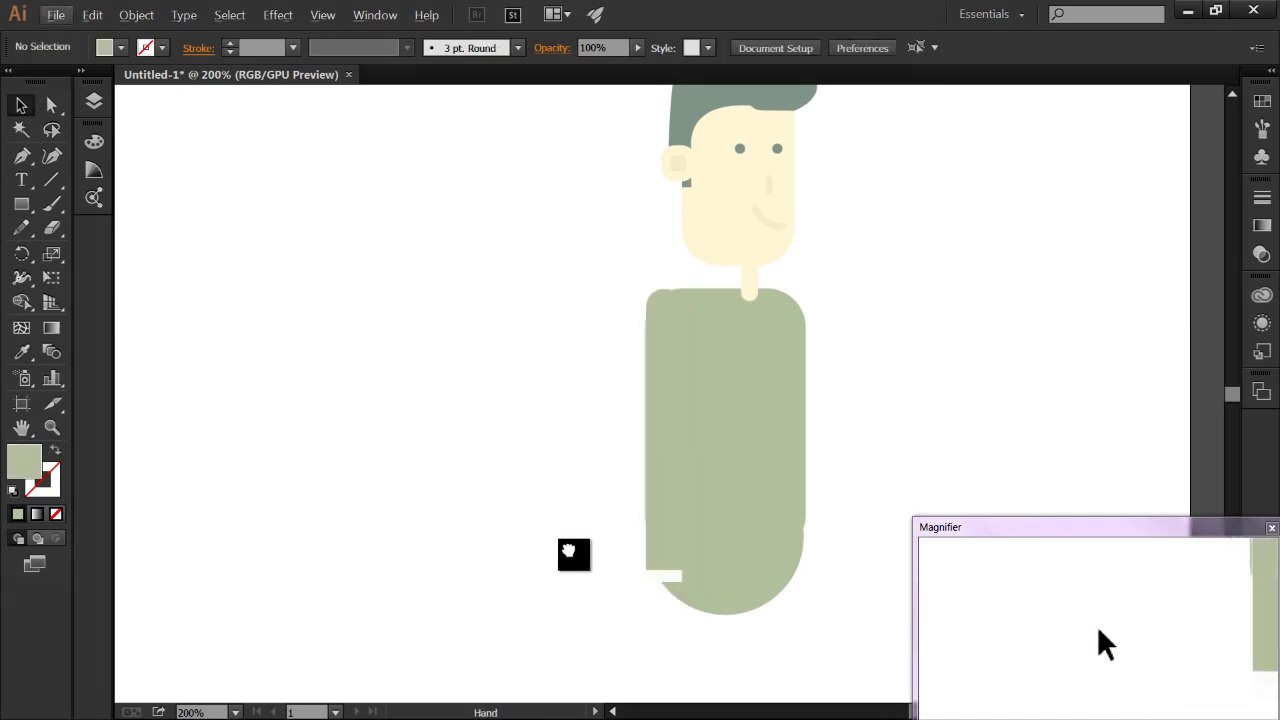
Step: Draw a circle for the hand, centred on the lower edge of the cuff and slightly wider than it
scroll(574, 553, "up", 3)
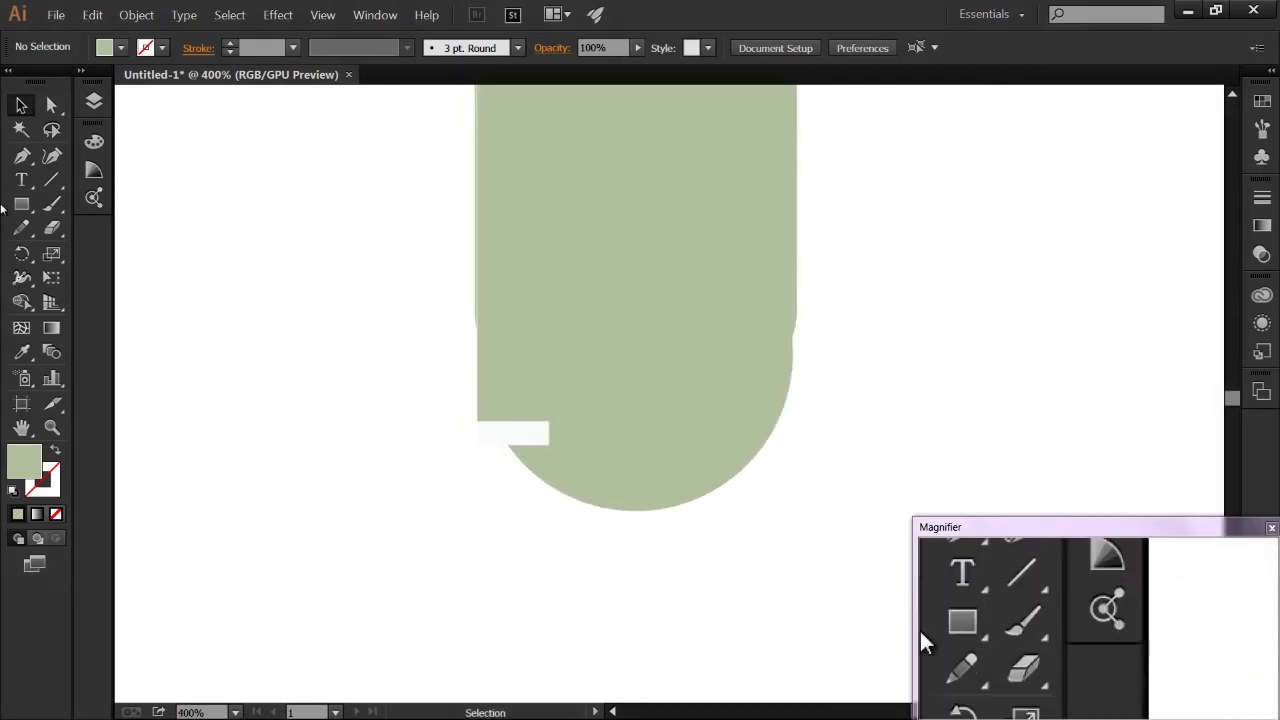
left_click(17, 207)
left_click_drag(17, 207, 88, 252)
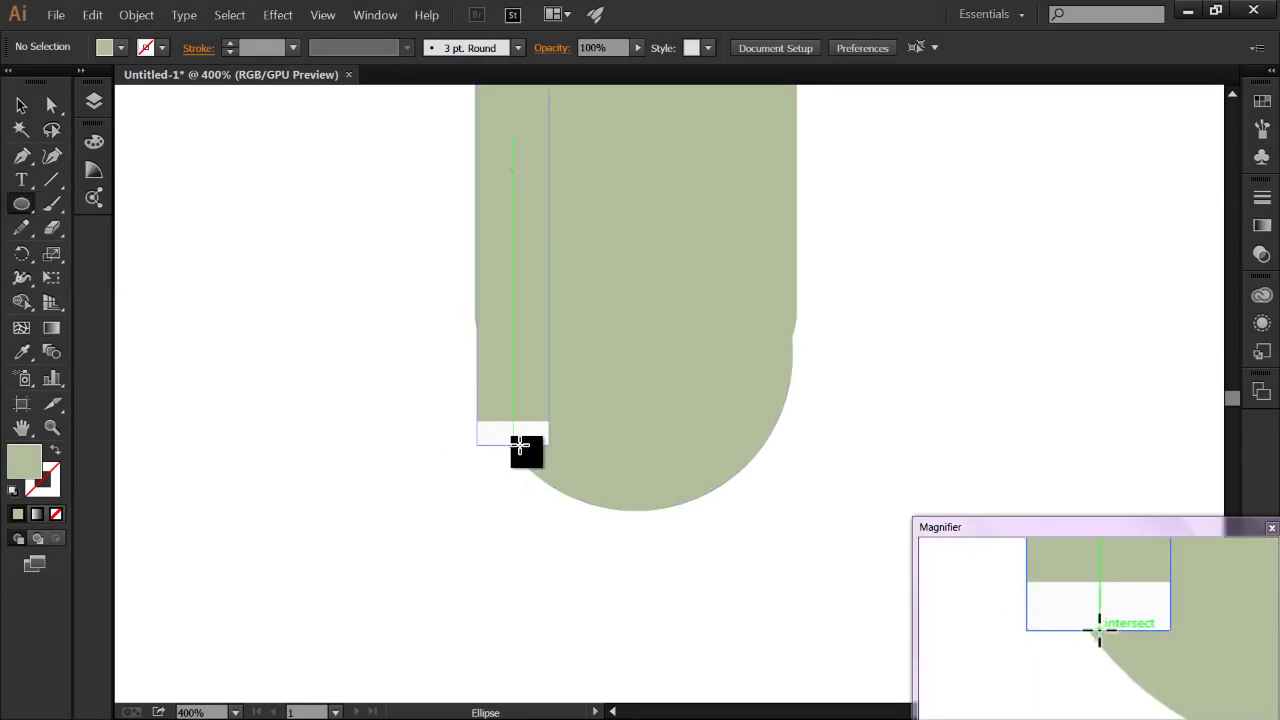
left_click_drag(549, 445, 499, 479)
left_click(21, 104)
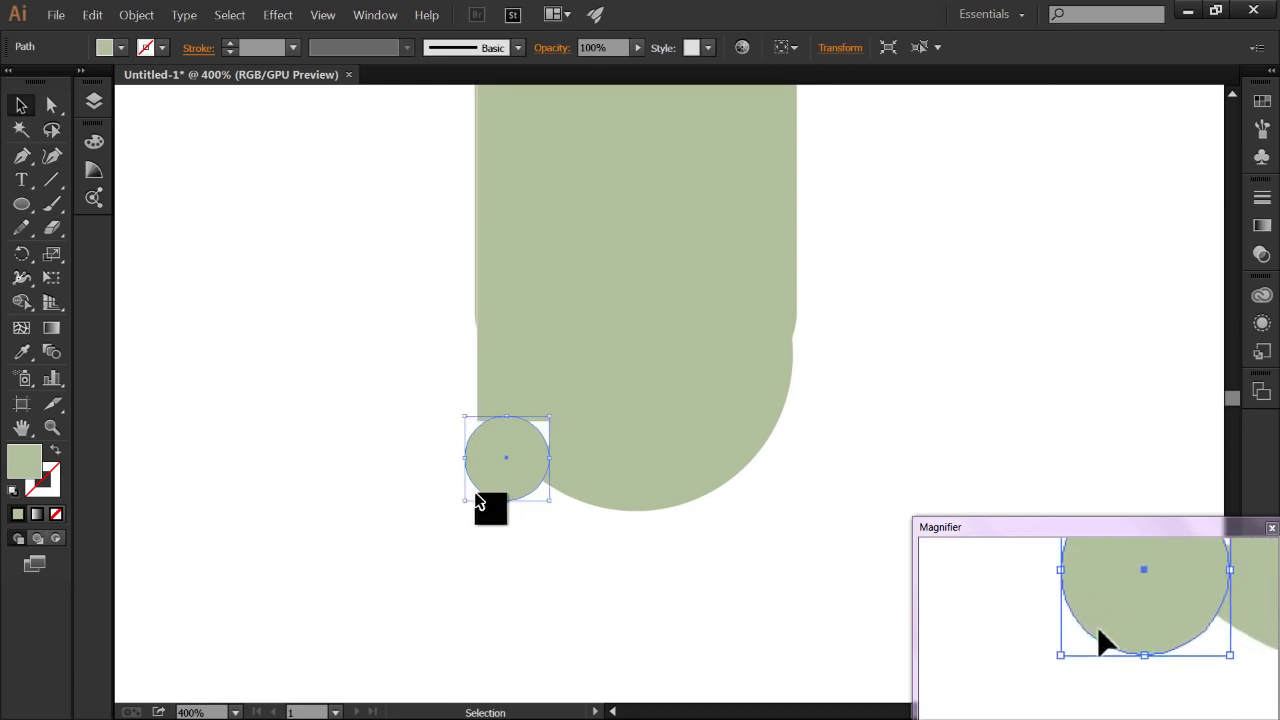
Step: Enlarge the hand circle slightly from its centre and move it down a little
left_click_drag(451, 506, 457, 505)
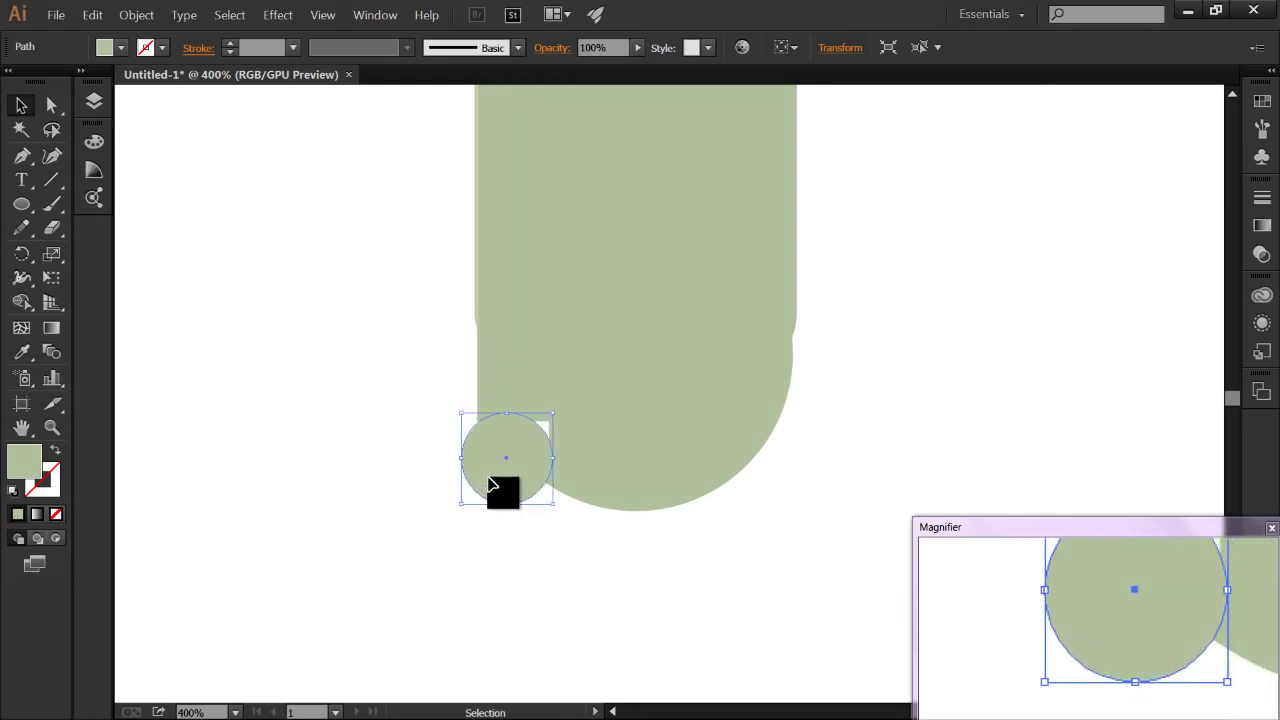
left_click(386, 415)
left_click_drag(522, 469, 522, 481)
left_click(374, 500)
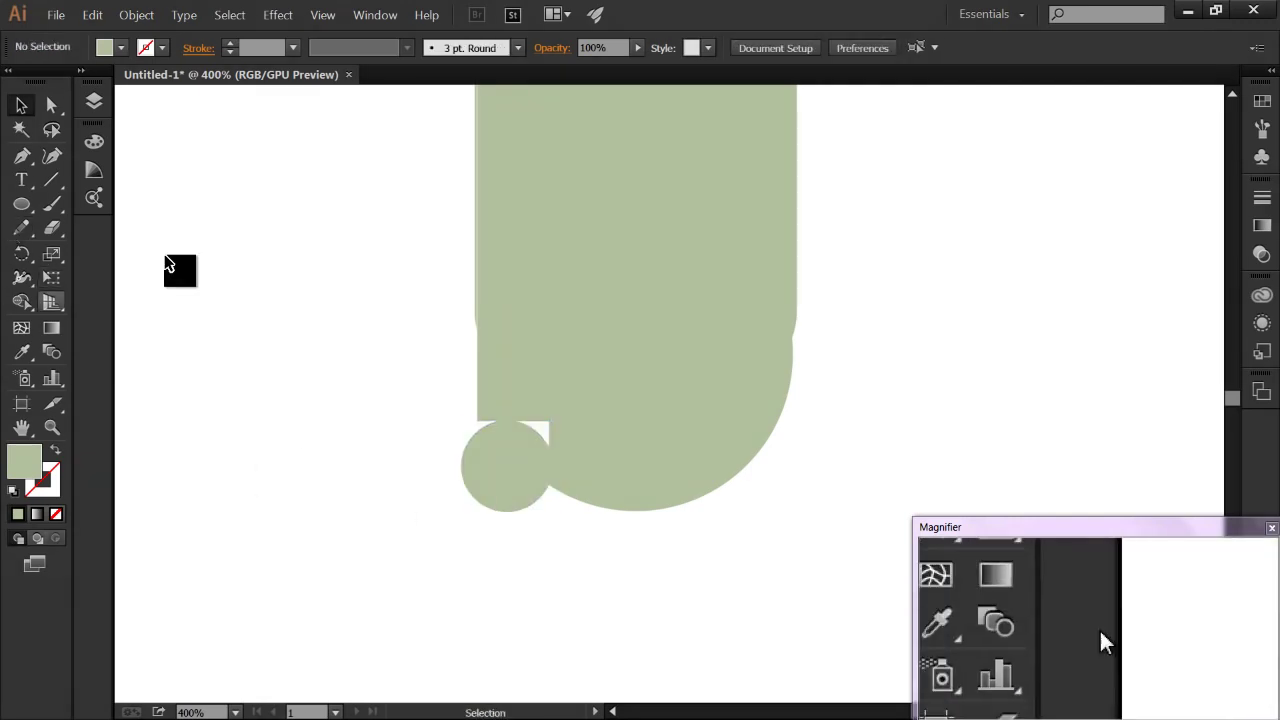
Step: Fill the hand circle with the neck's cream colour using the Eyedropper and place it behind the cuff
scroll(490, 398, "down", 1)
scroll(449, 514, "up", 2)
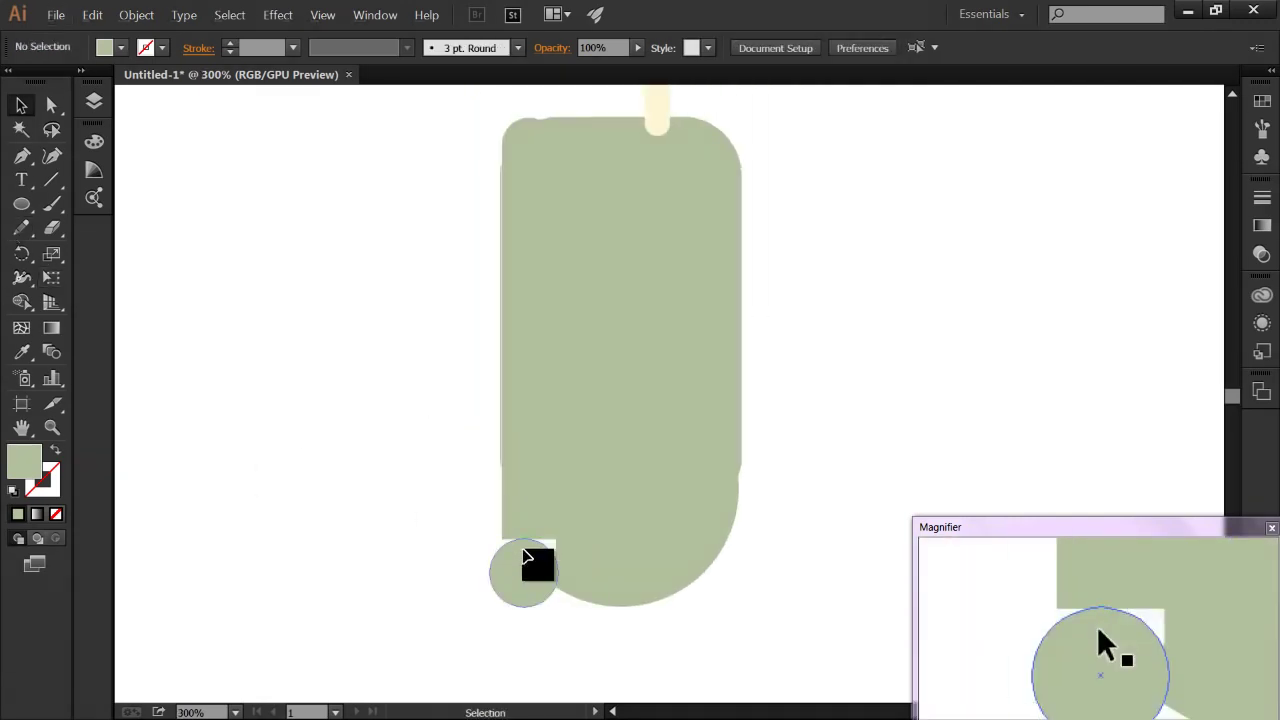
left_click(537, 563)
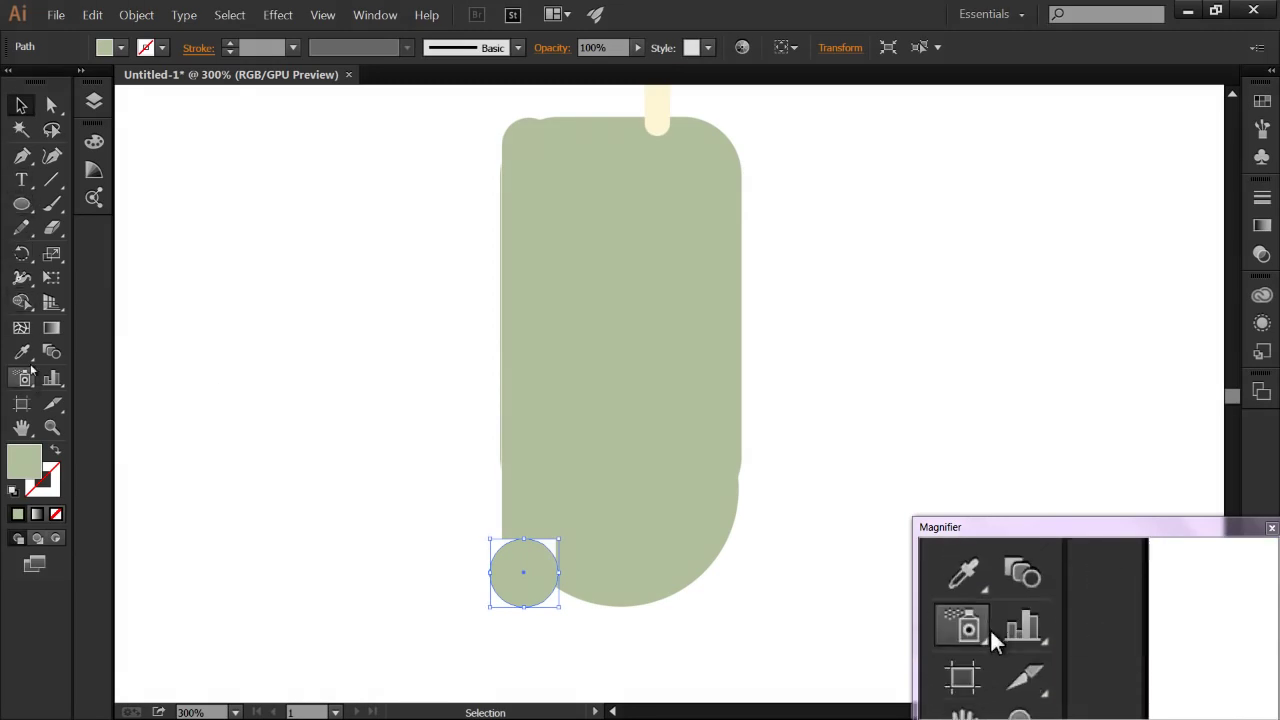
left_click(21, 351)
left_click(657, 118)
left_click(20, 108)
left_click(52, 104)
left_click(530, 598)
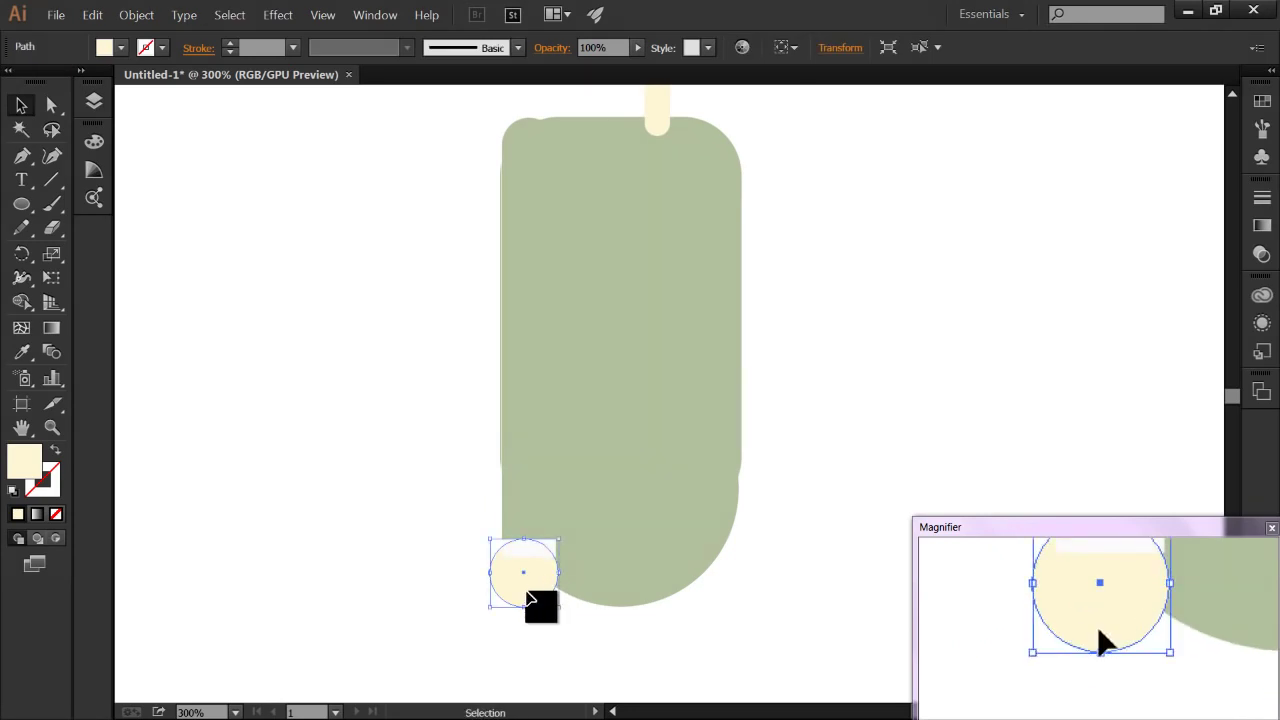
left_click(426, 560)
Step: Shift the hand circle slightly to the right so it is centred under the cuff
scroll(423, 563, "up", 1)
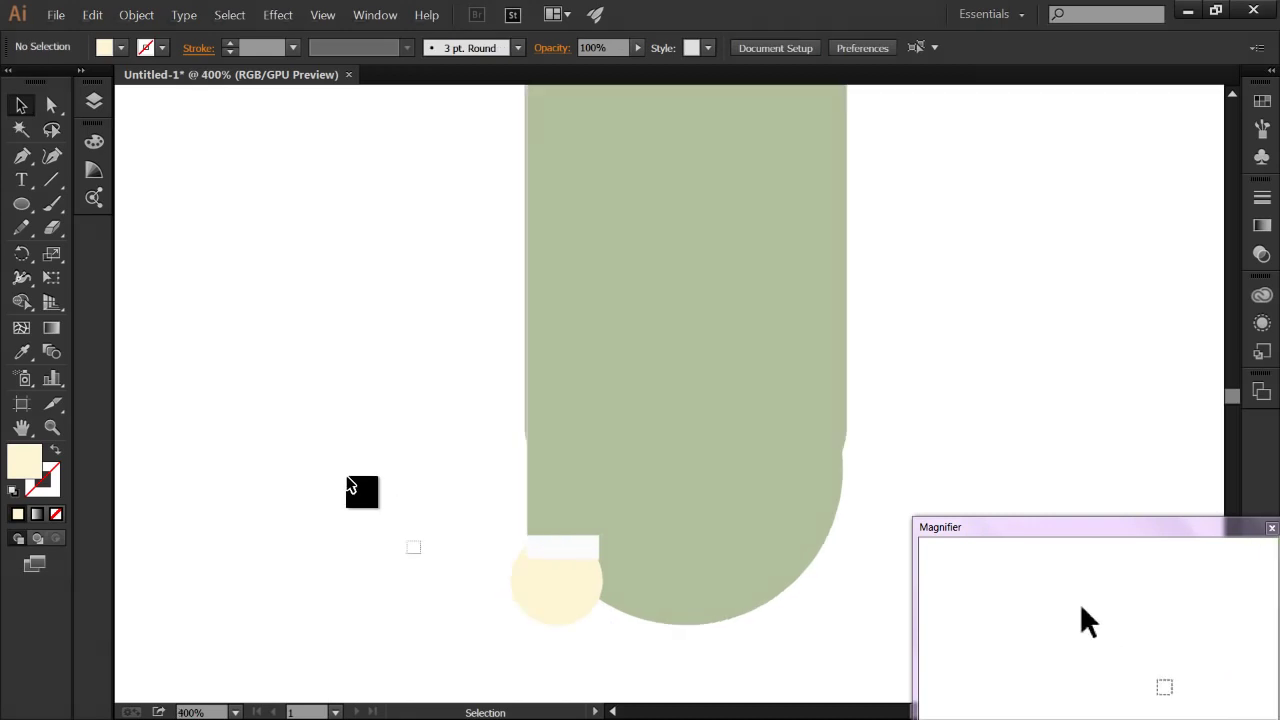
scroll(514, 557, "up", 2)
left_click_drag(454, 546, 235, 447)
left_click(474, 545)
left_click_drag(474, 545, 481, 546)
left_click(250, 498)
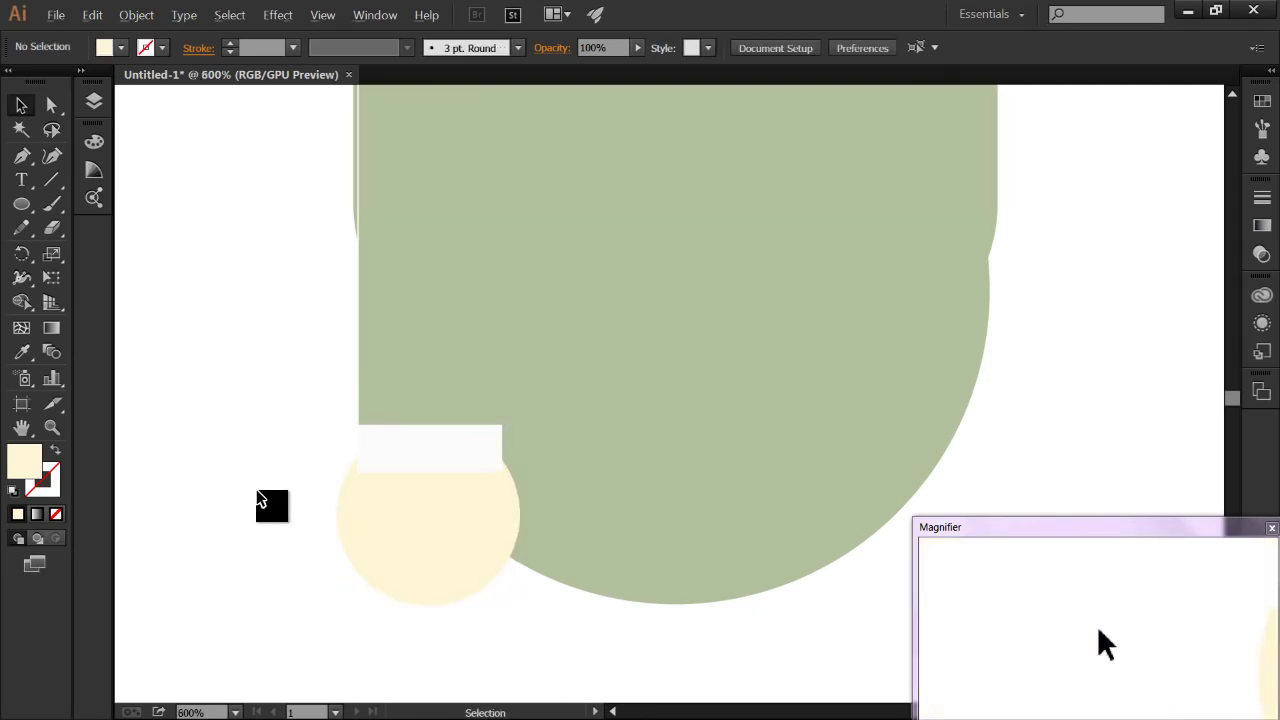
Step: Move the hand circle lower so that less of it overlaps the cuff, and fine-tune its position
scroll(270, 508, "down", 1)
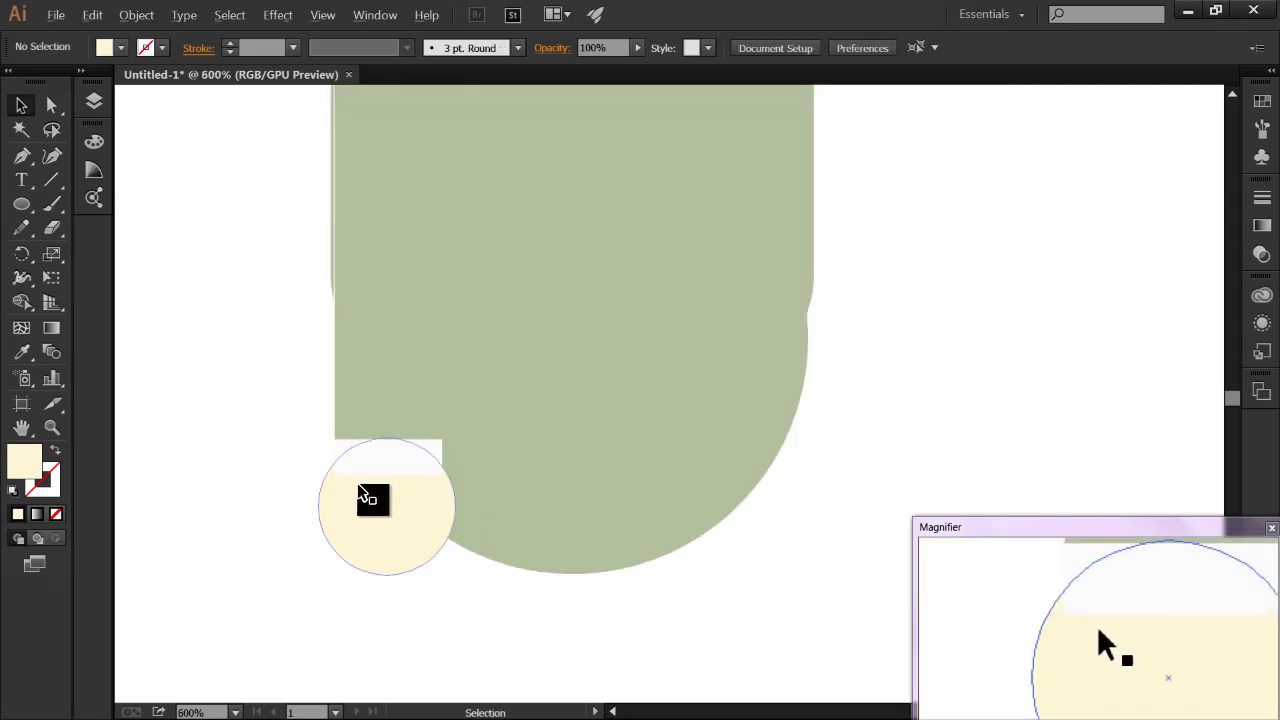
scroll(360, 500, "up", 2)
mouse_move(363, 499)
left_mouse_down()
mouse_move(371, 528)
mouse_move(367, 518)
left_mouse_up()
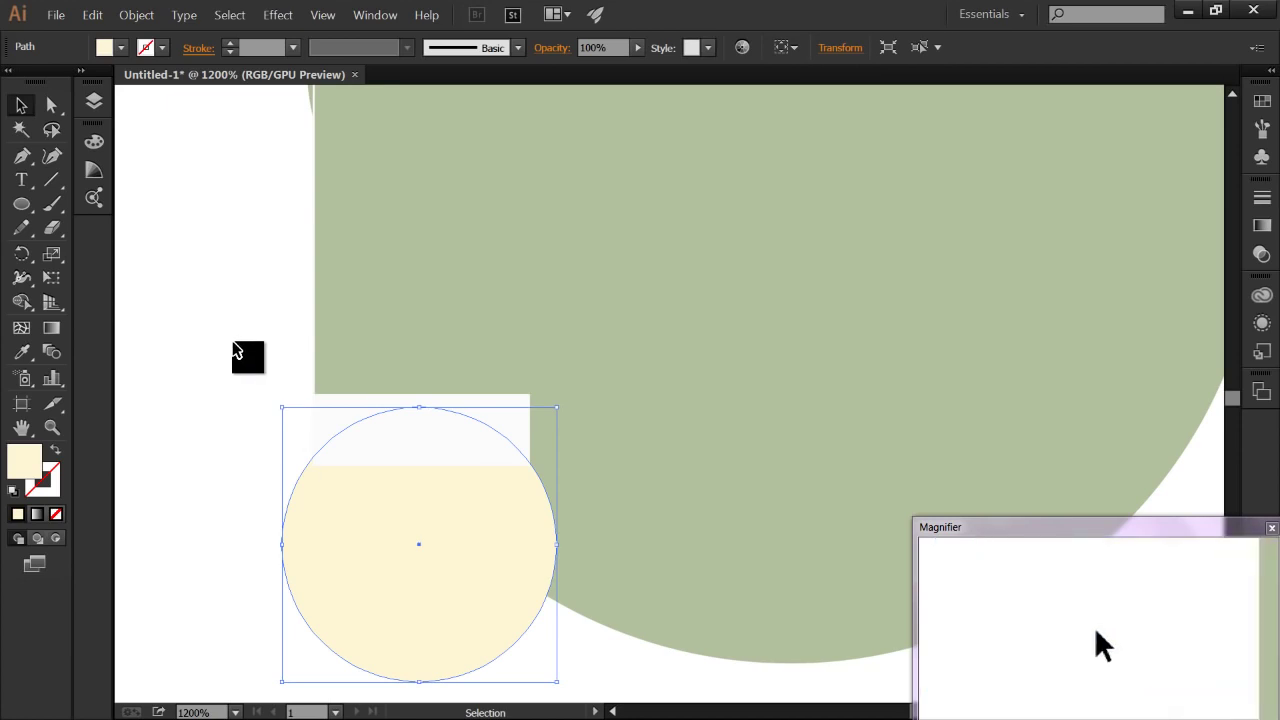
key("Down")
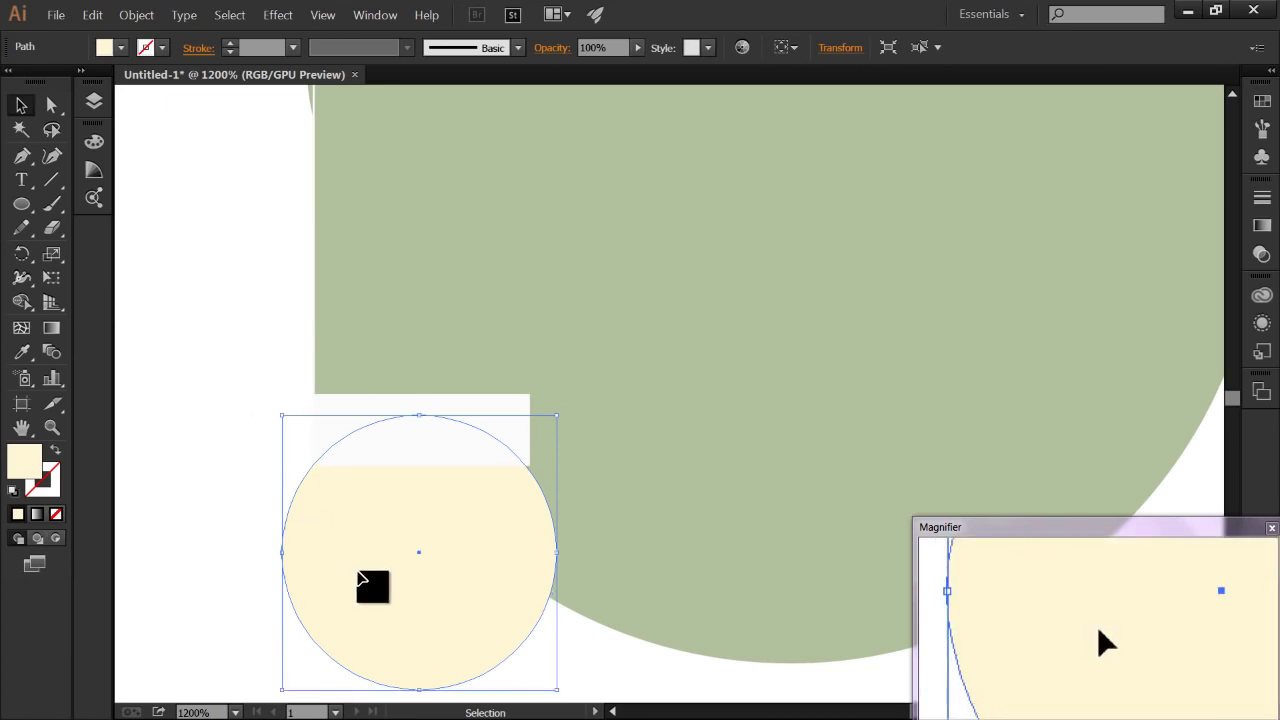
key("Right")
left_click(258, 551)
Step: Widen the hand circle slightly beyond both sides of the cuff
scroll(248, 550, "down", 2)
scroll(249, 550, "down", 1)
scroll(250, 548, "up", 1)
scroll(262, 540, "up", 3)
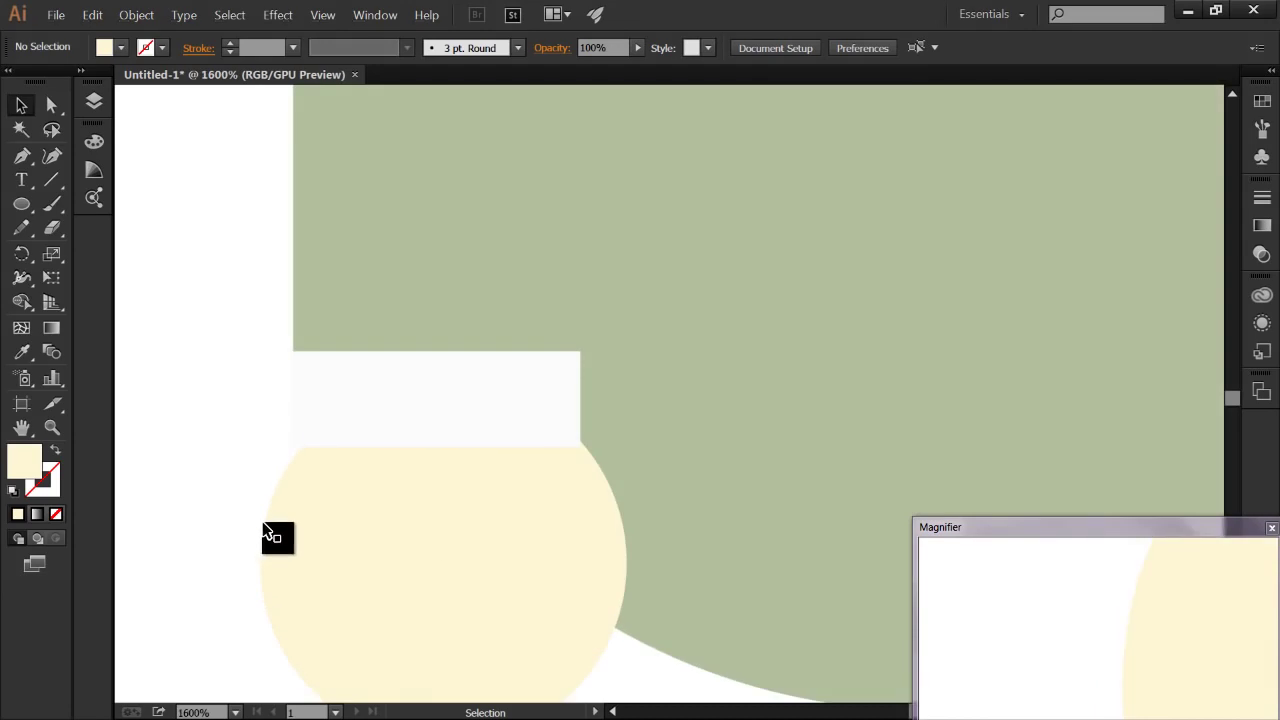
left_click(348, 510)
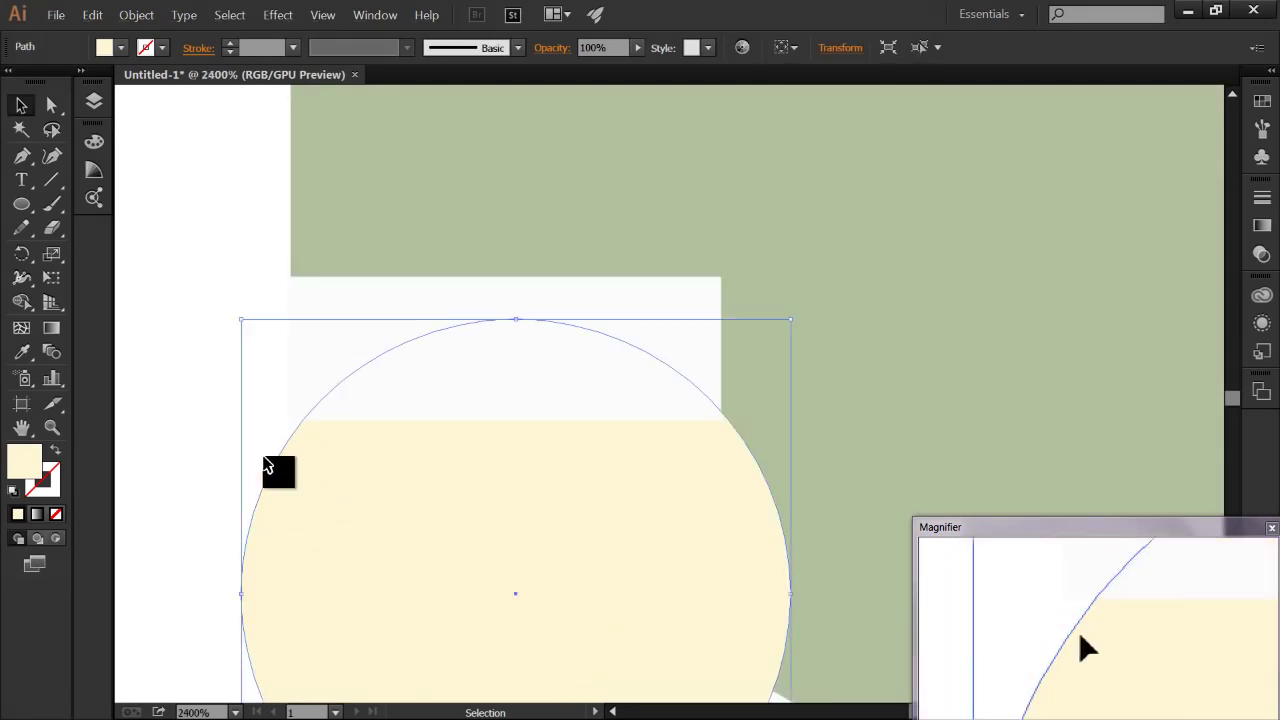
left_click_drag(242, 596, 223, 583)
scroll(226, 590, "down", 3)
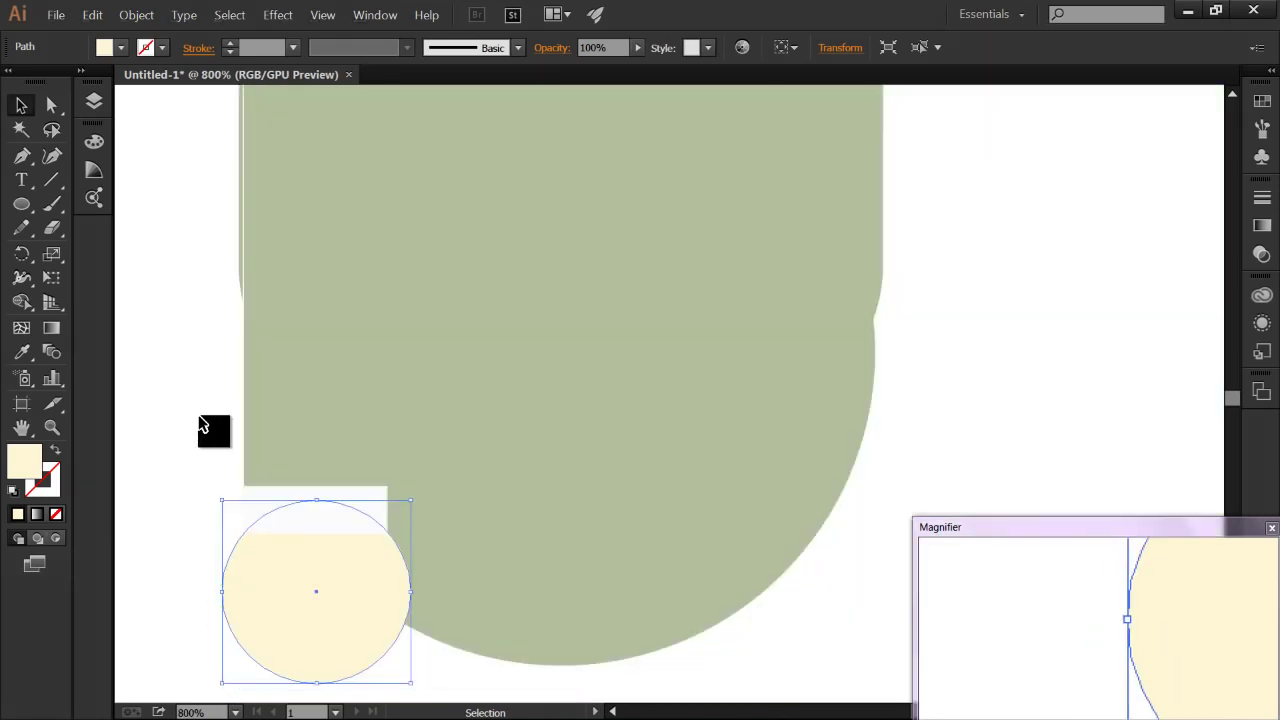
left_click(200, 397)
Step: Group the sleeve and cuff together with the hand circle as one arm
scroll(200, 397, "down", 2)
left_click_drag(197, 414, 573, 430)
scroll(573, 430, "down", 3)
left_click_drag(500, 466, 451, 474)
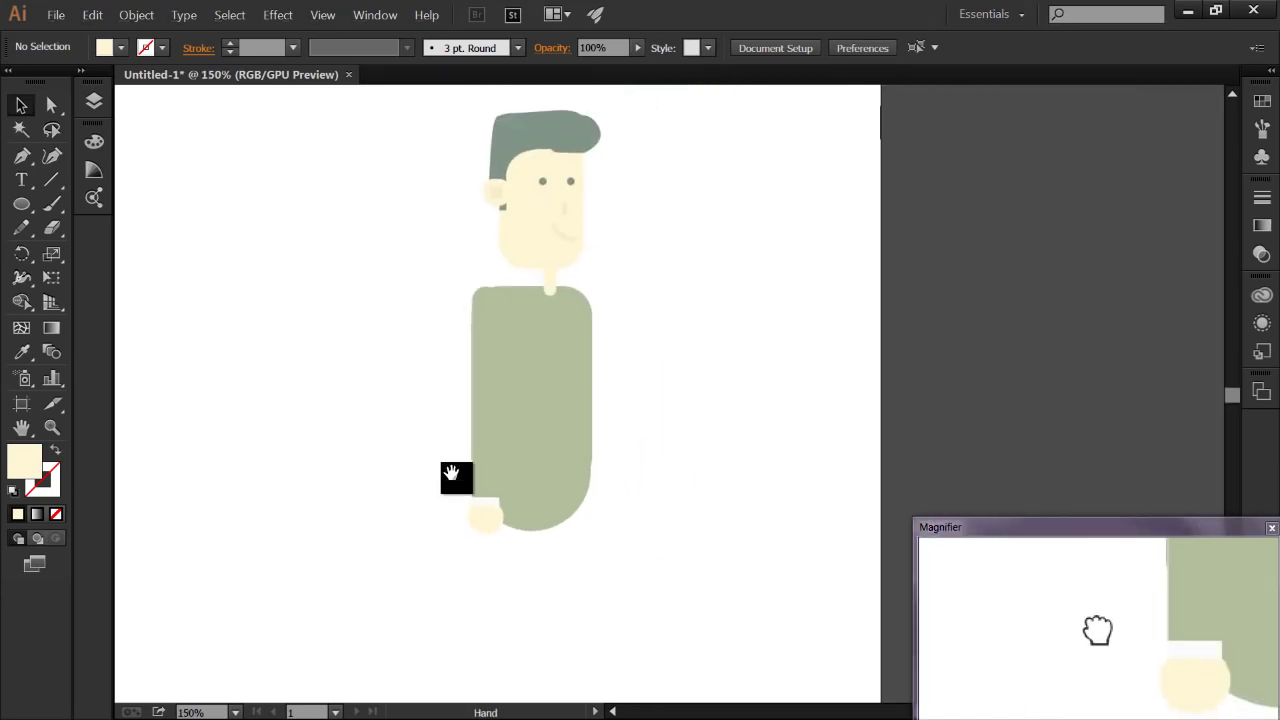
left_click(486, 528, "shift")
left_click(420, 571)
left_click(476, 452)
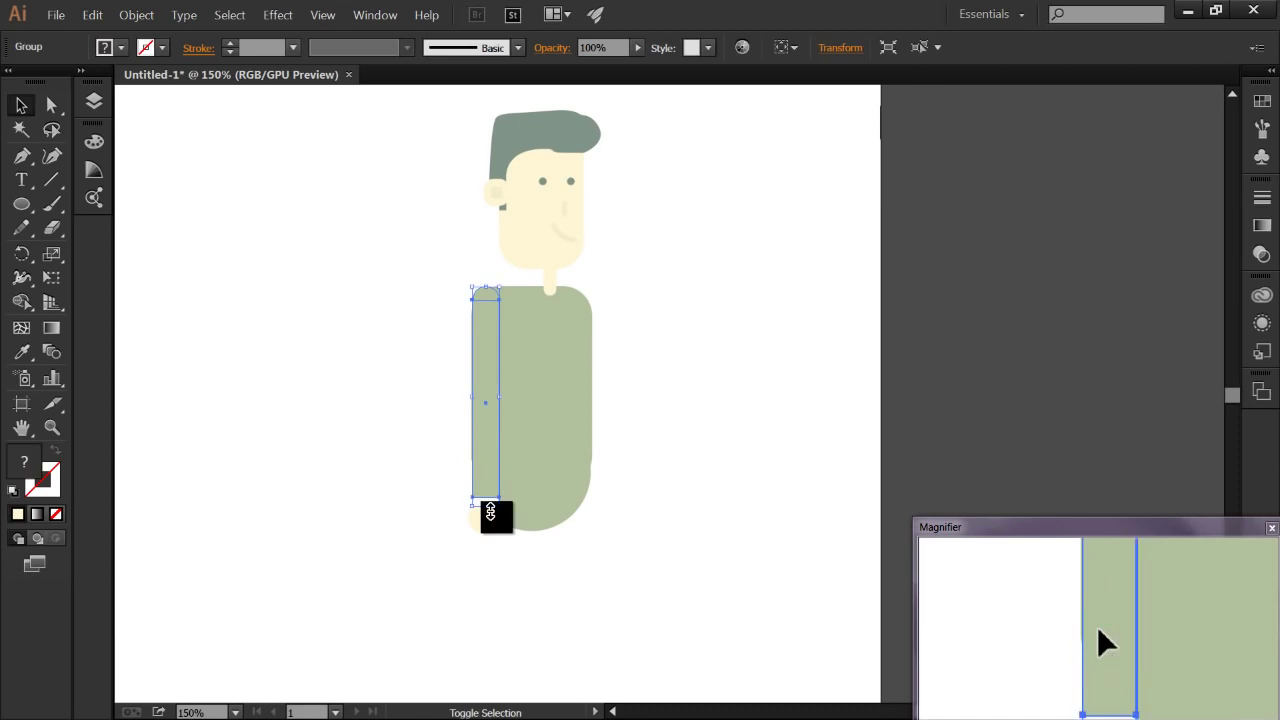
left_click(485, 518, "shift")
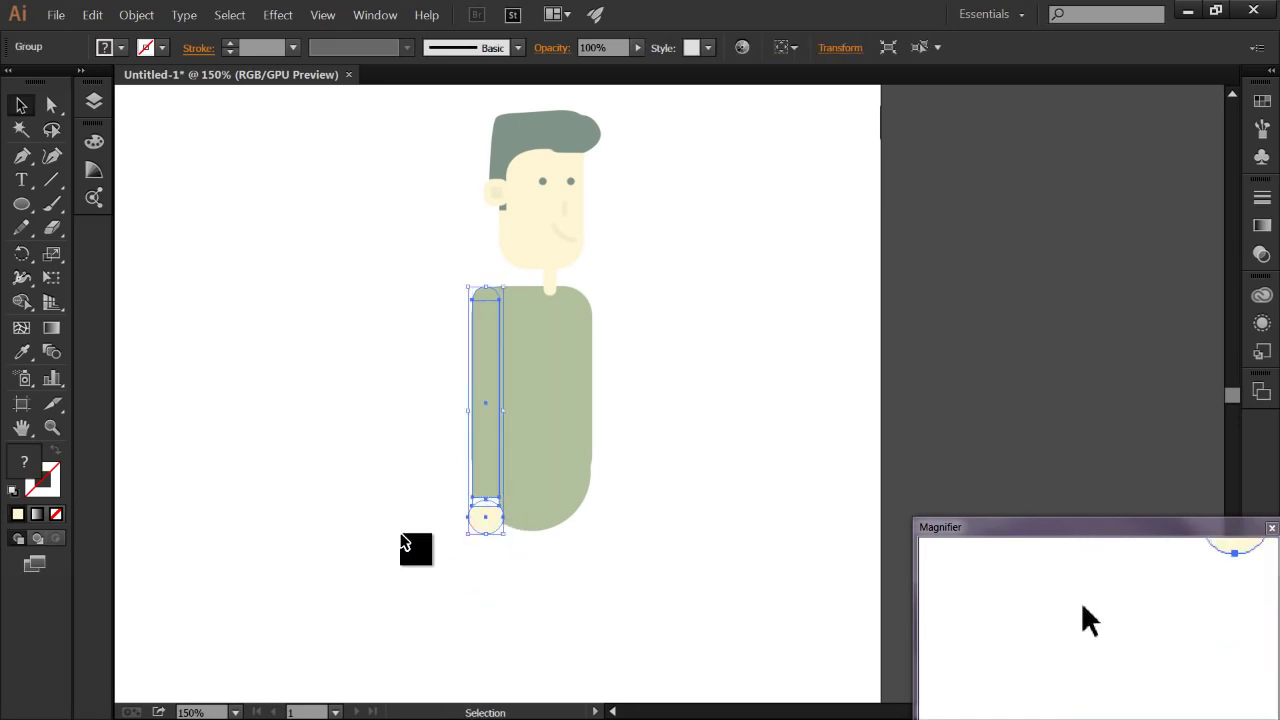
left_click(408, 558)
Step: Try placing a copy of the whole arm along the opposite edge of the torso
left_click(496, 462)
left_click_drag(498, 462, 594, 470)
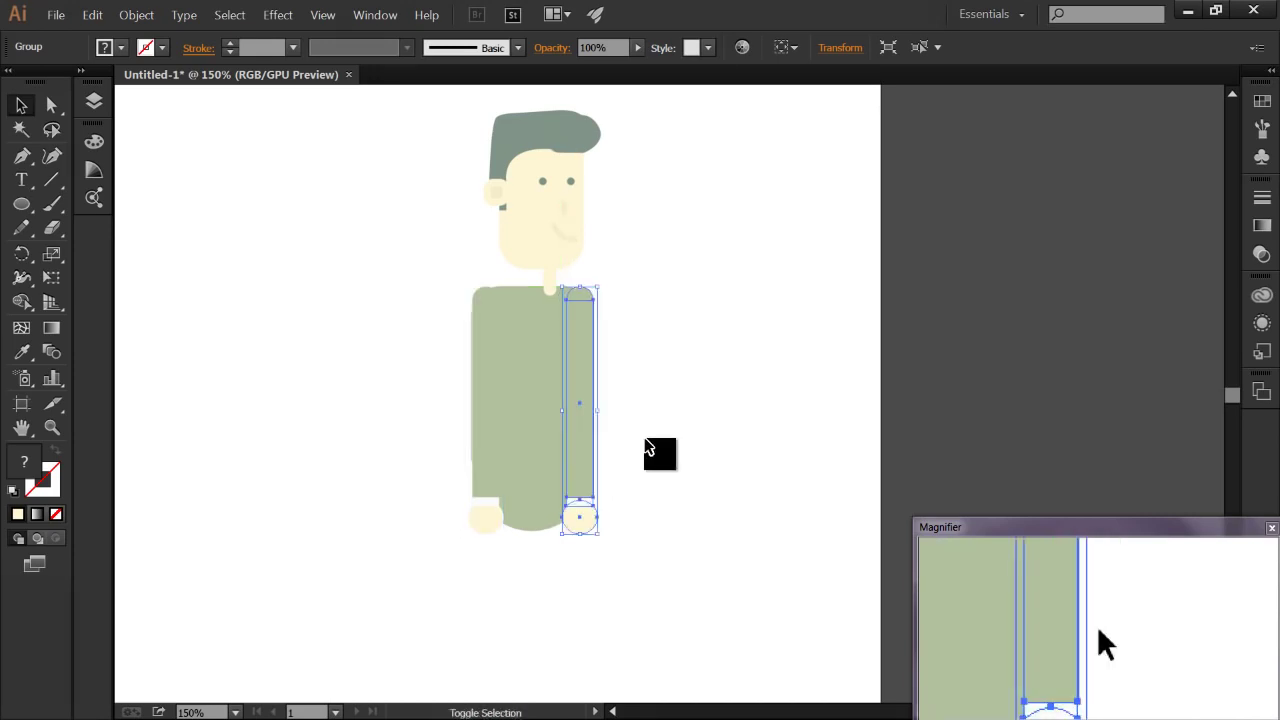
left_click(655, 465)
Step: Select only the sleeve shape inside the copied arm group with the Direct Selection tool
scroll(590, 452, "up", 2)
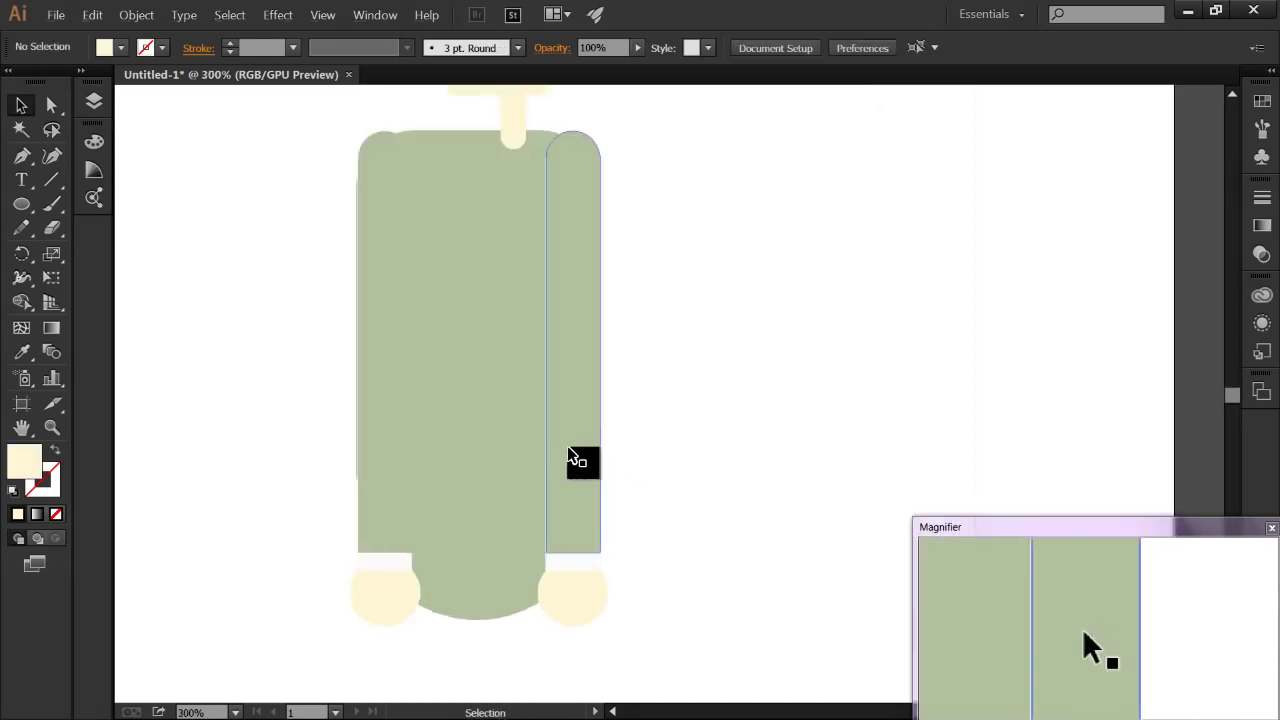
left_click(593, 445)
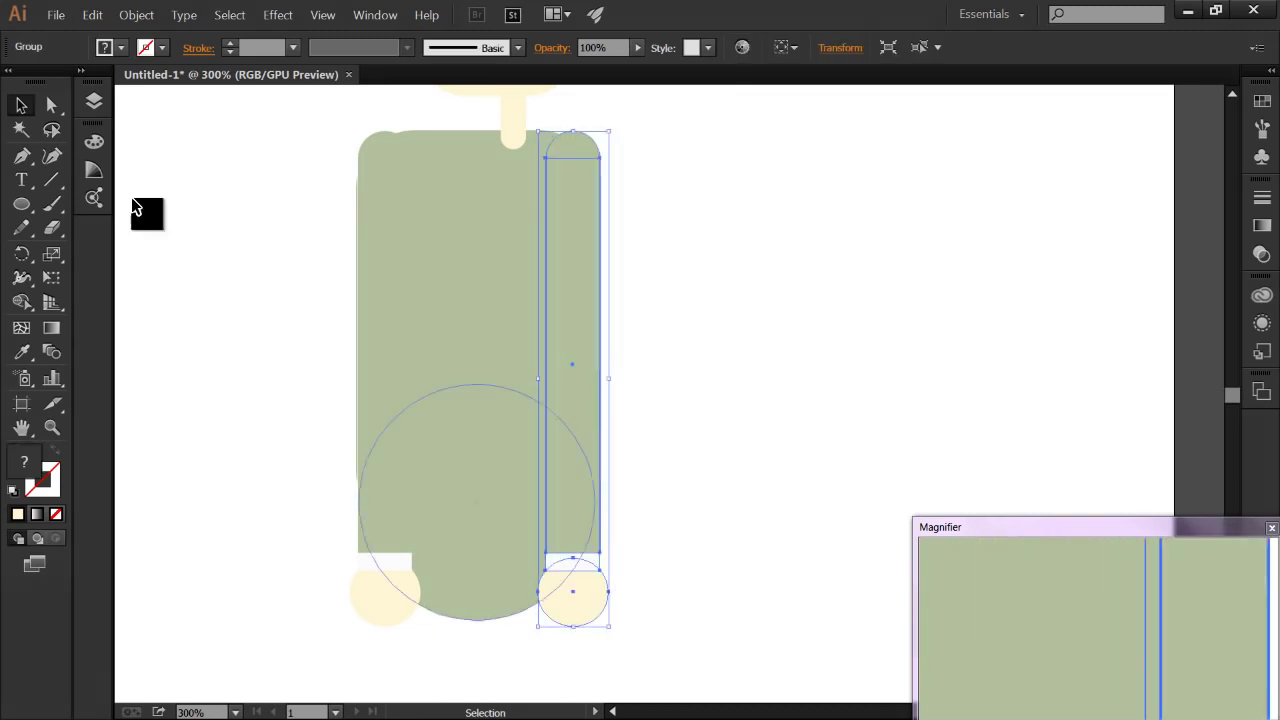
left_click(52, 105)
left_click(171, 277)
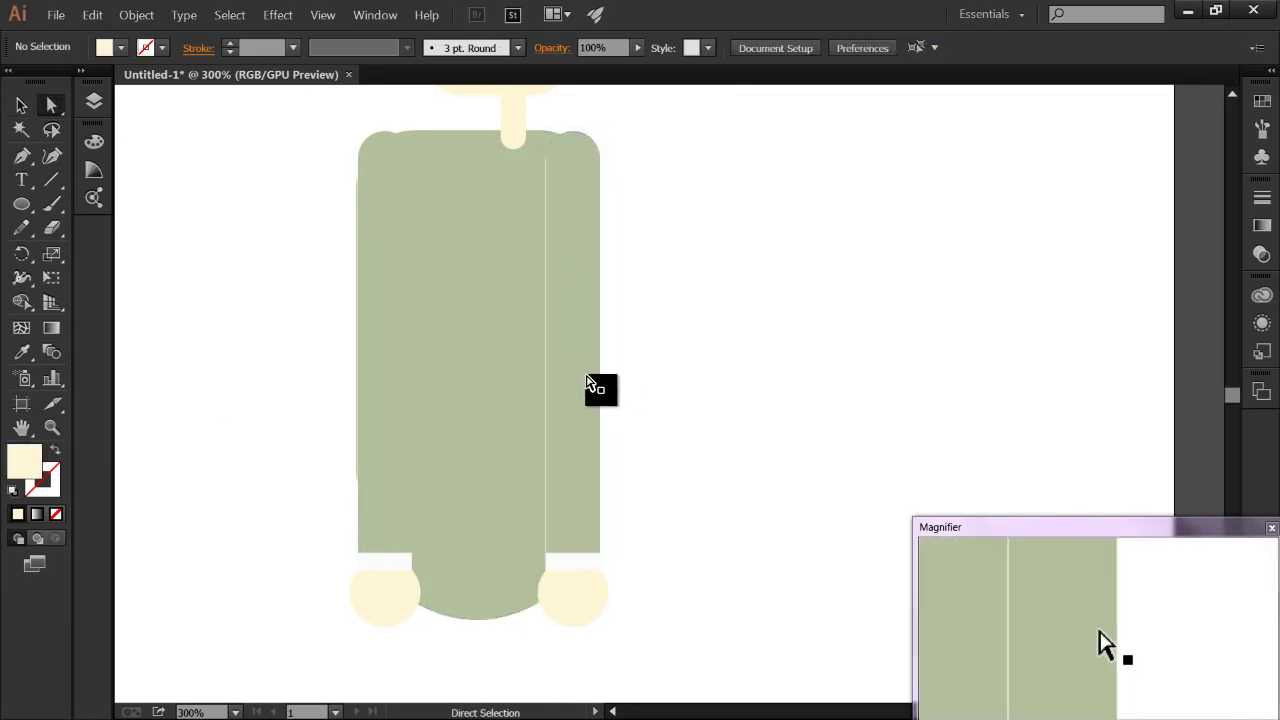
left_click(585, 382)
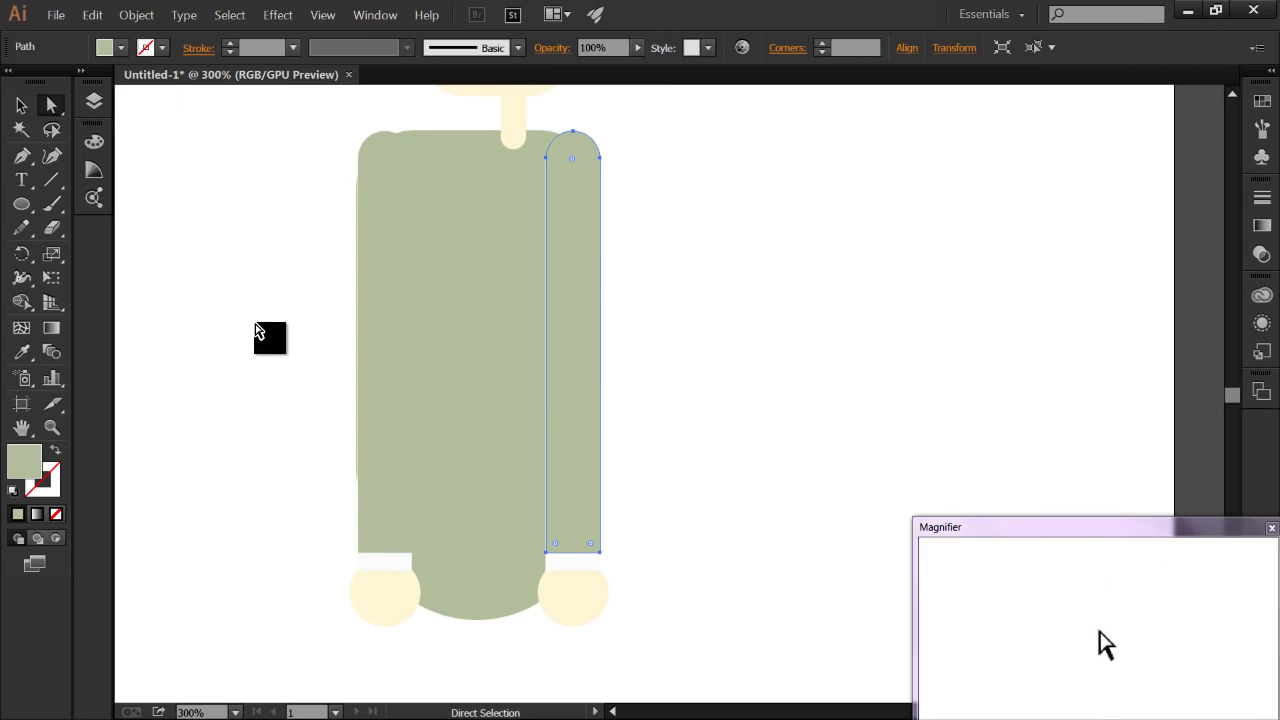
left_click(252, 334)
scroll(566, 191, "up", 3, "alt")
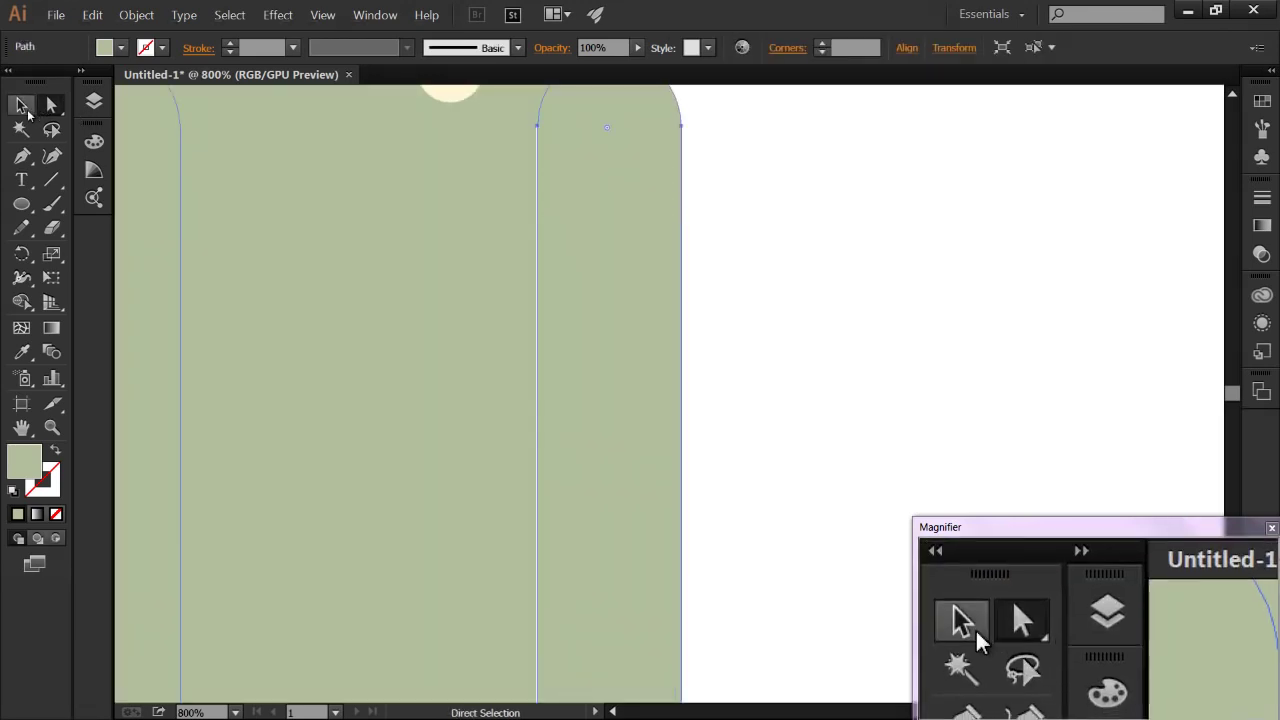
Step: Undo the duplication of the arm
left_click(21, 104)
left_click(800, 258)
key("ctrl+z")
scroll(414, 334, "down", 3, "alt")
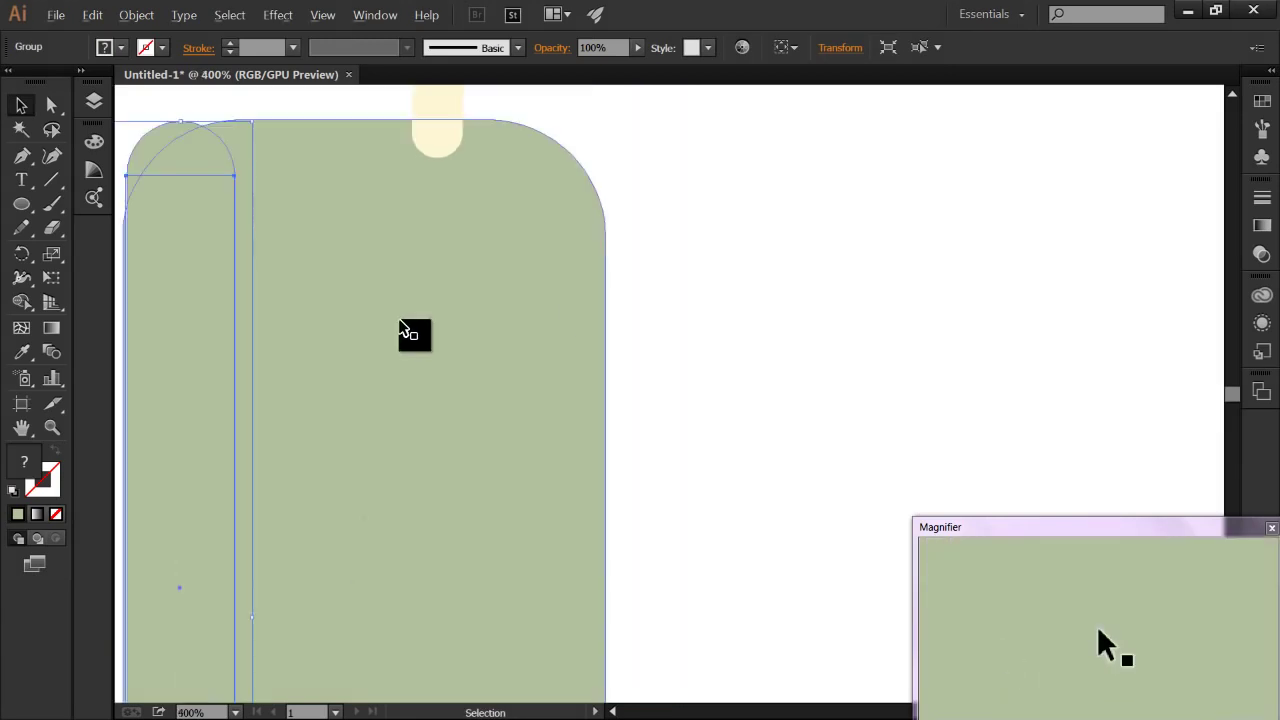
Step: Examine how the arm's outer edge lines up with the torso's edge, from the upper sleeve down to the cuff
scroll(256, 312, "up", 4, "alt")
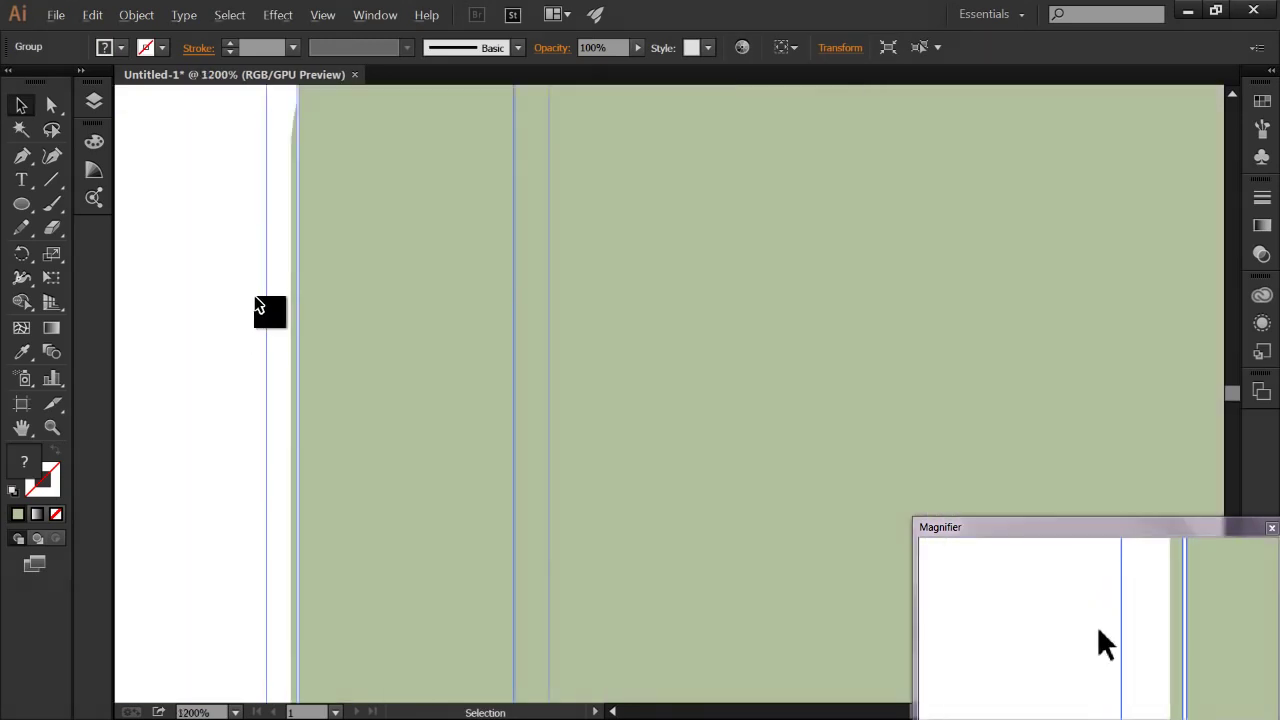
left_click(220, 333)
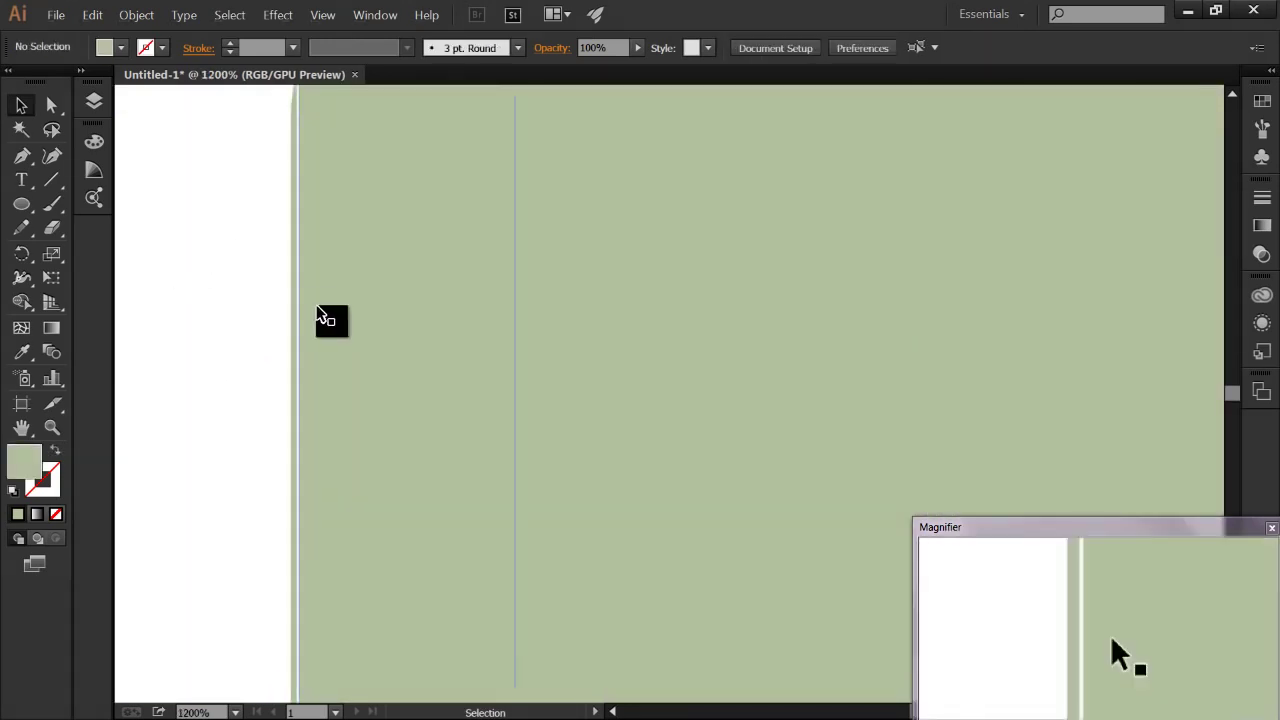
left_click(270, 336)
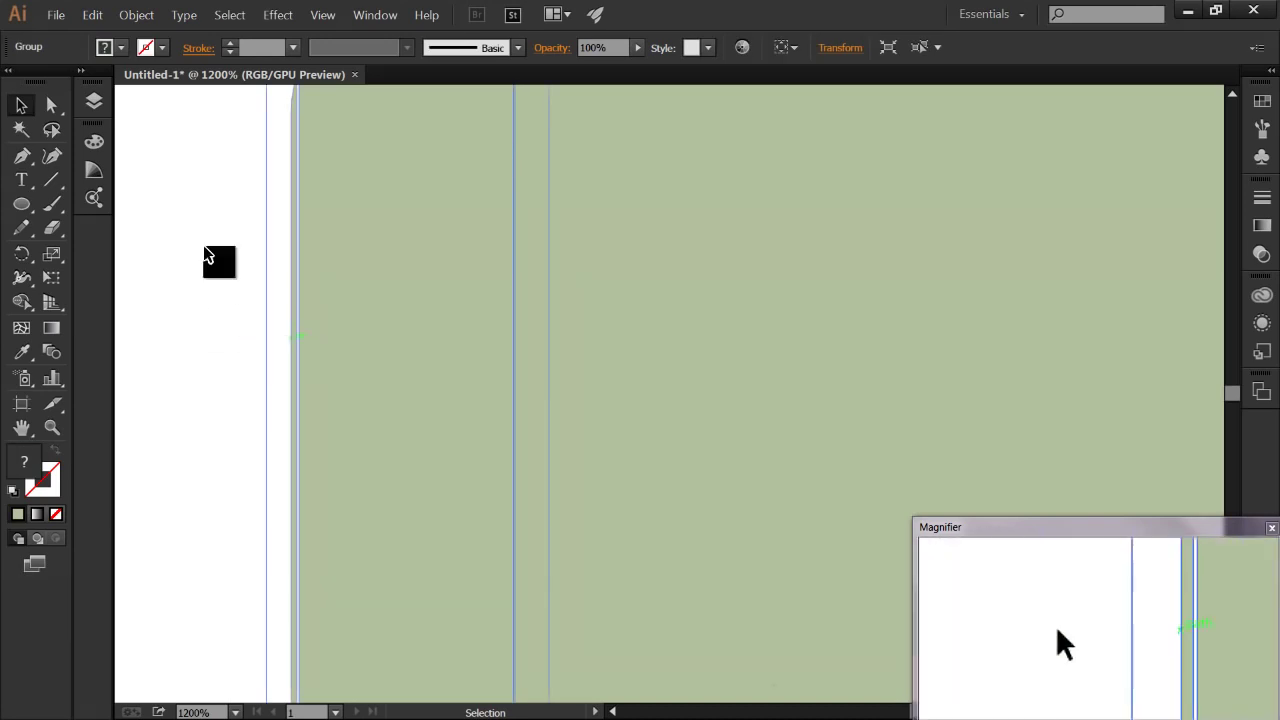
left_click(52, 104)
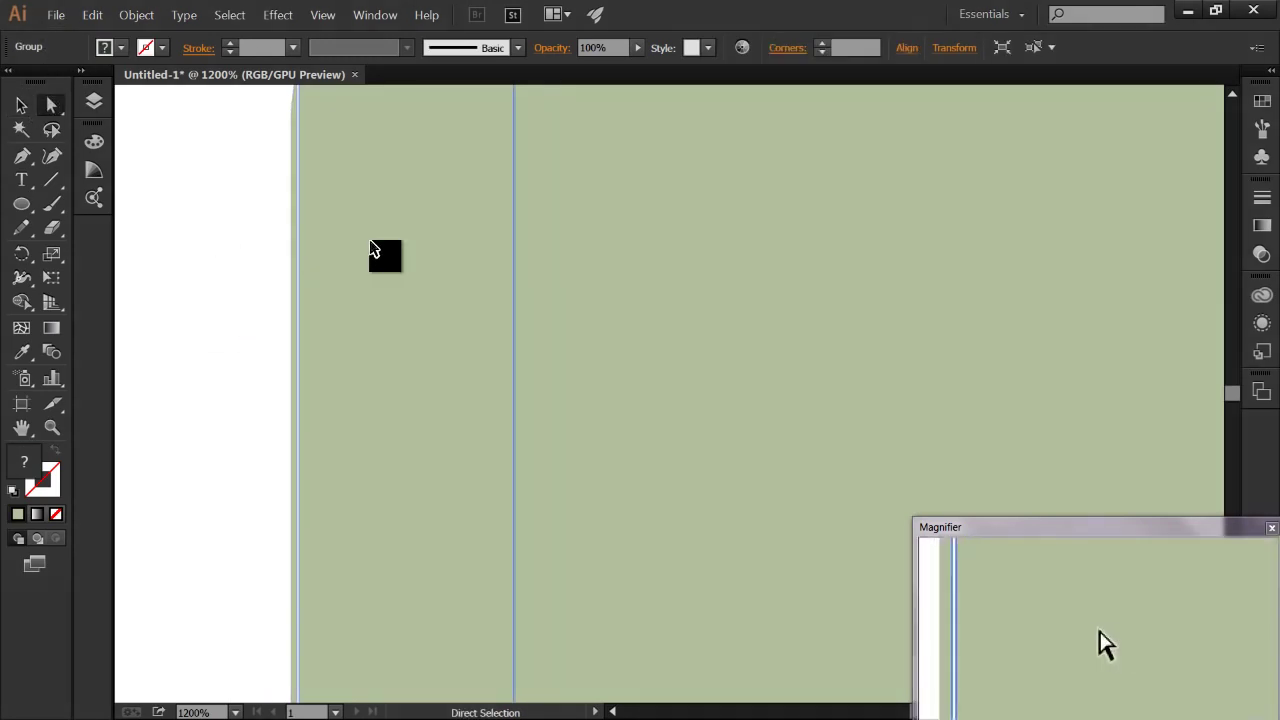
scroll(318, 266, "down", 2, "alt")
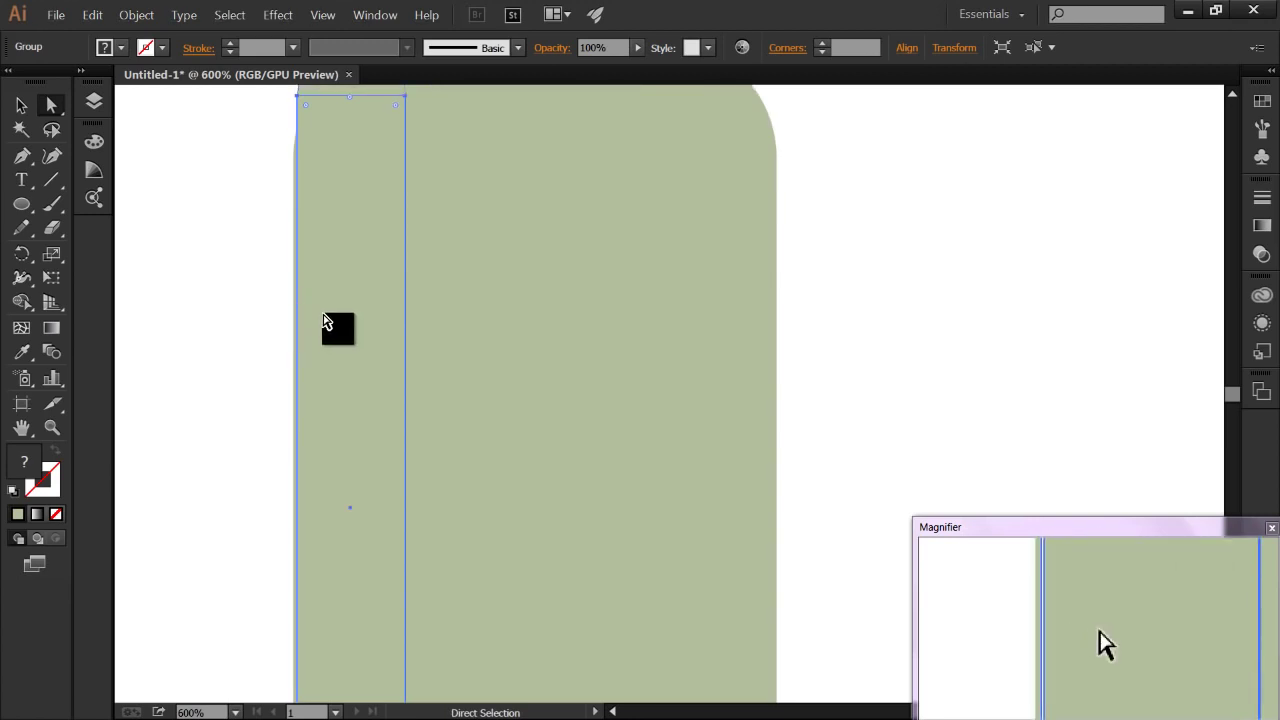
scroll(325, 320, "down", 2)
scroll(318, 335, "down", 3)
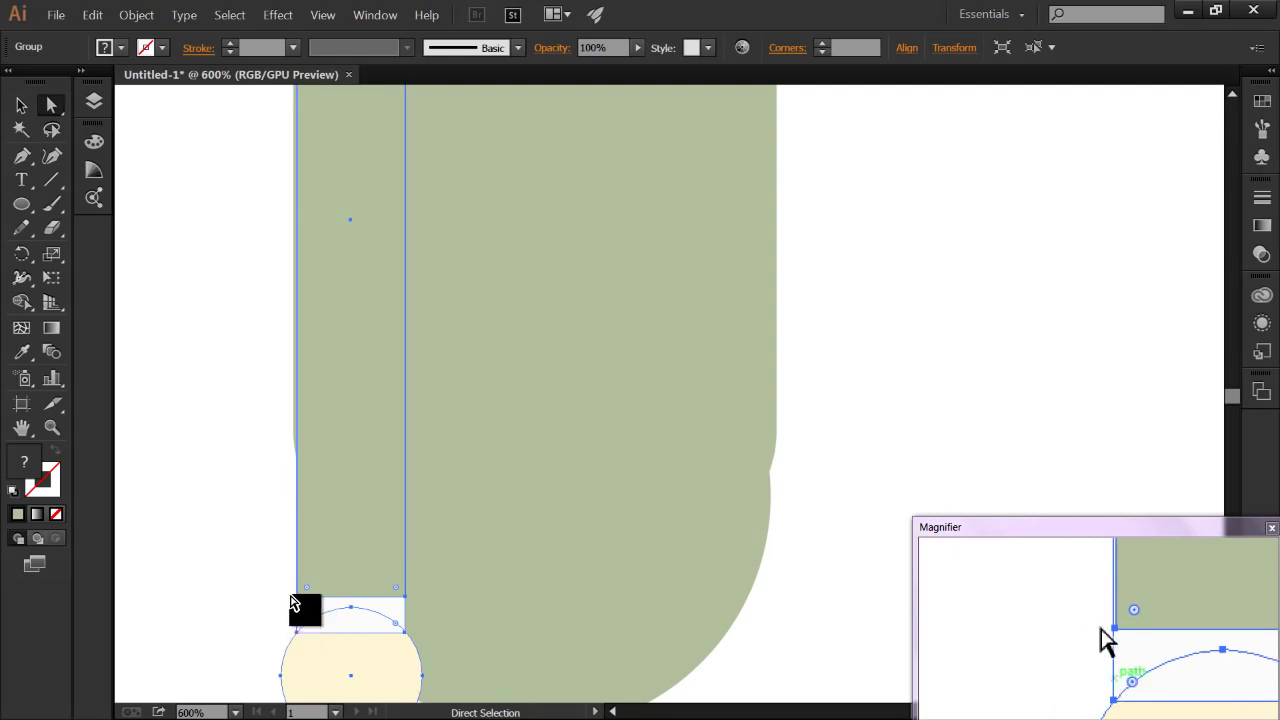
Step: Isolate the white cuff rectangle inside the nested arm group and return to the layer level
left_click(21, 105)
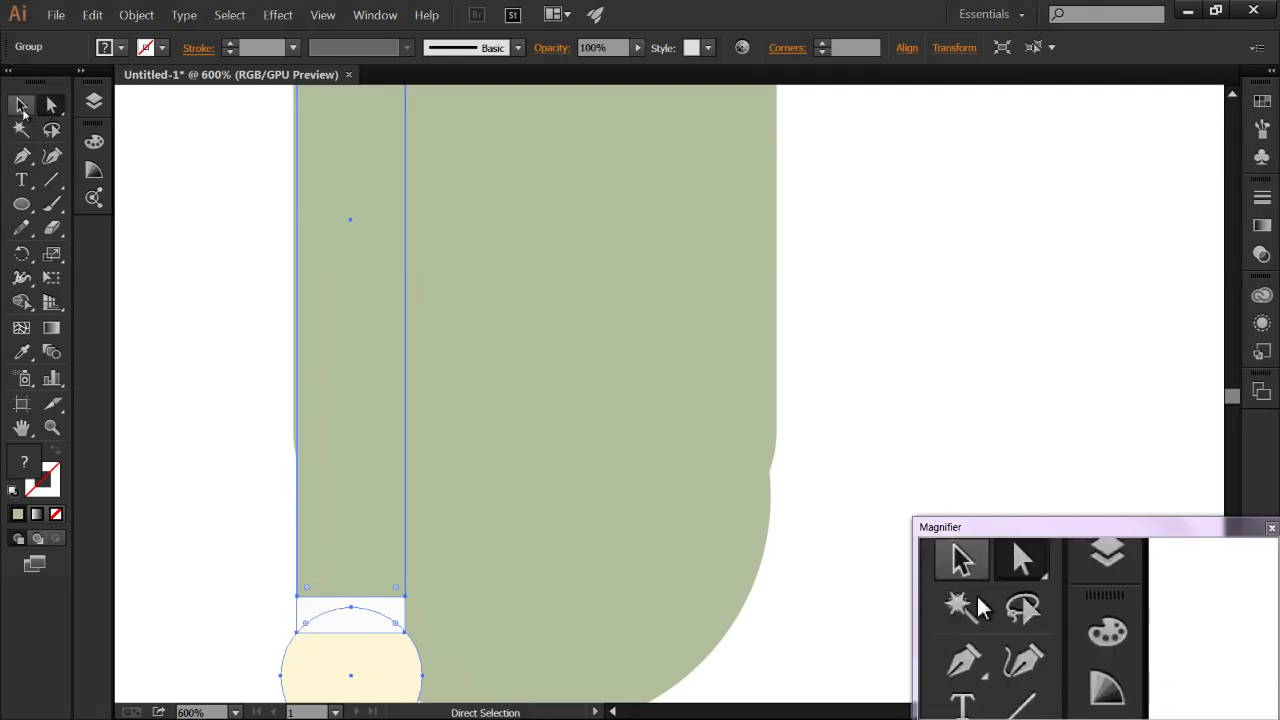
double_click(331, 623)
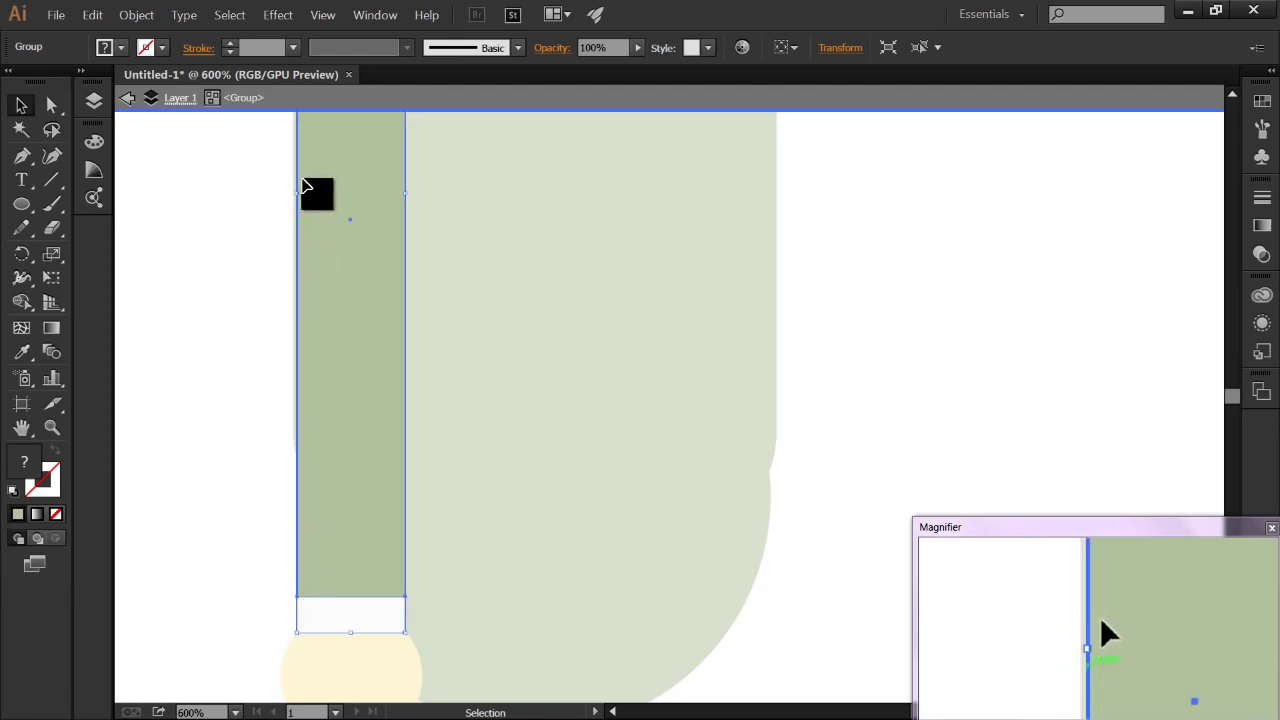
double_click(343, 625)
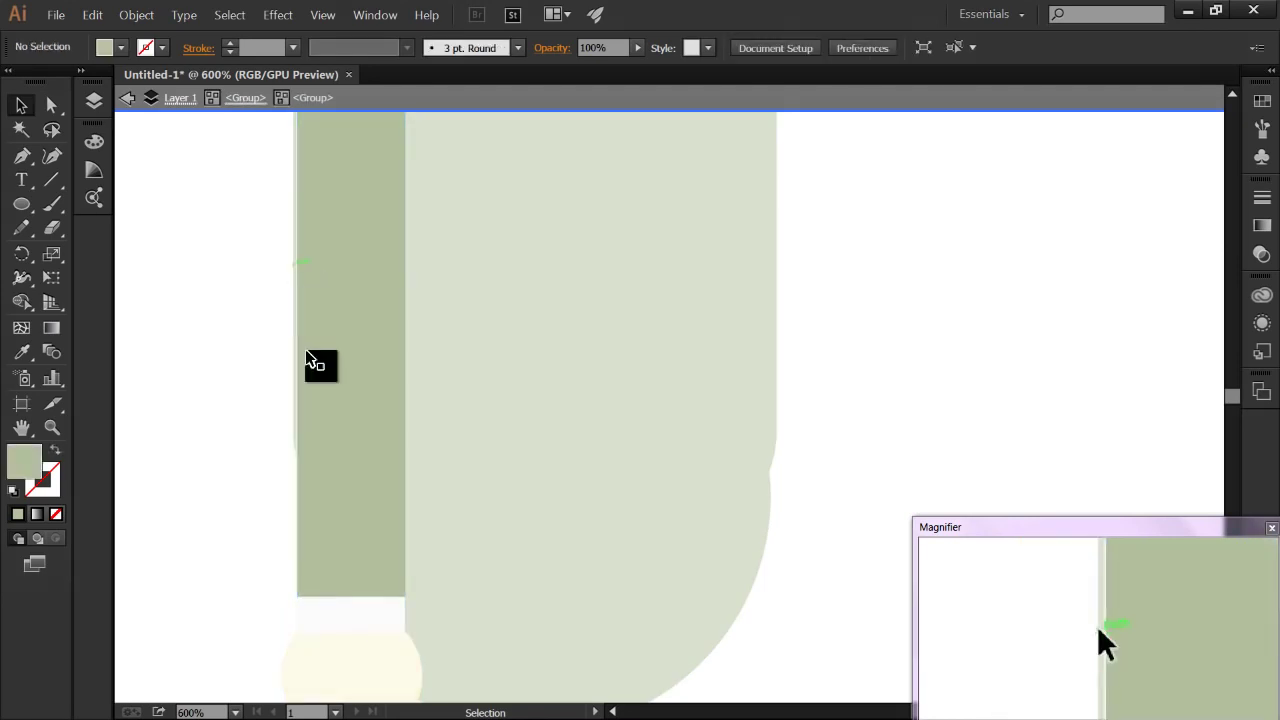
double_click(305, 623)
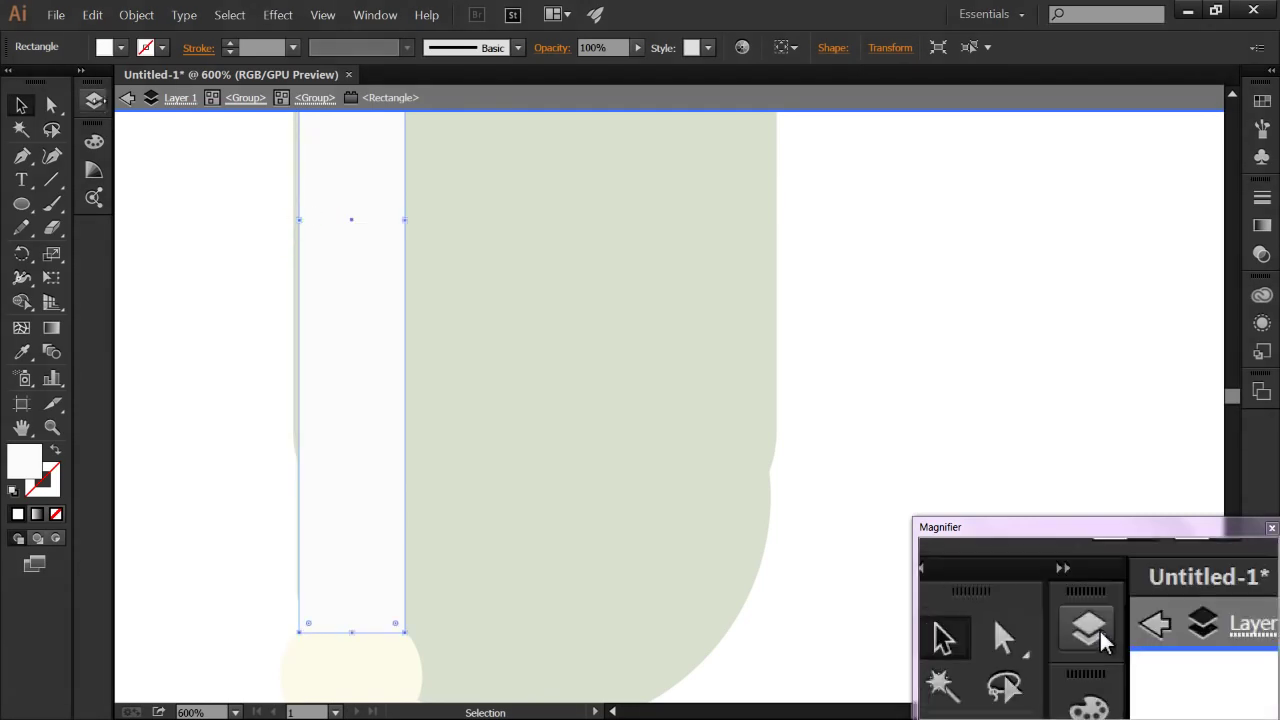
left_click(128, 100)
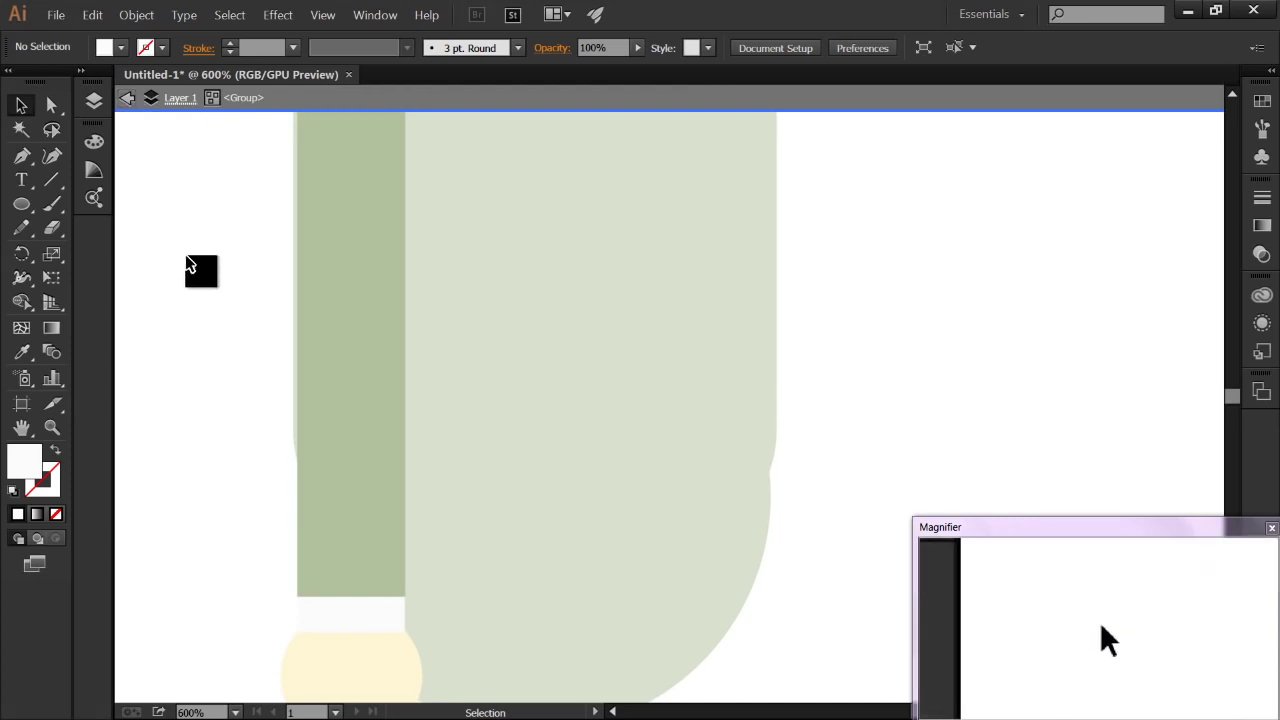
left_click(135, 107)
key("ctrl+minus")
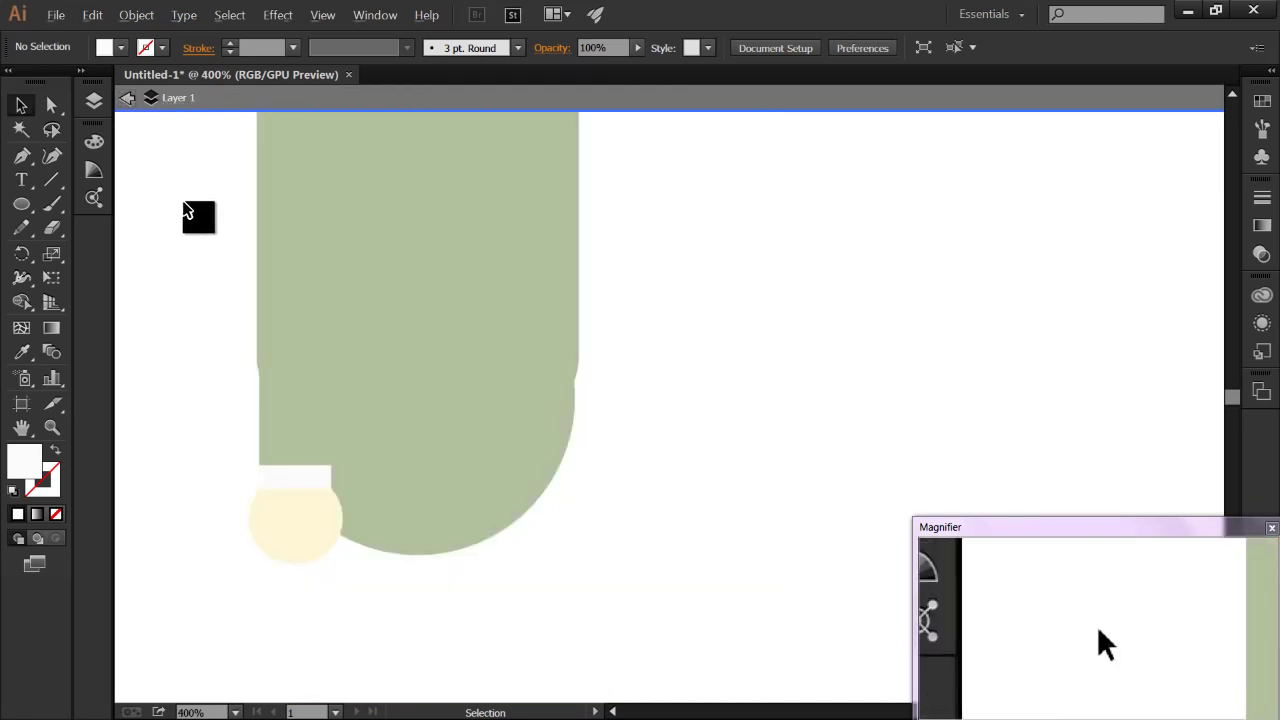
left_click(295, 305)
left_click(192, 362)
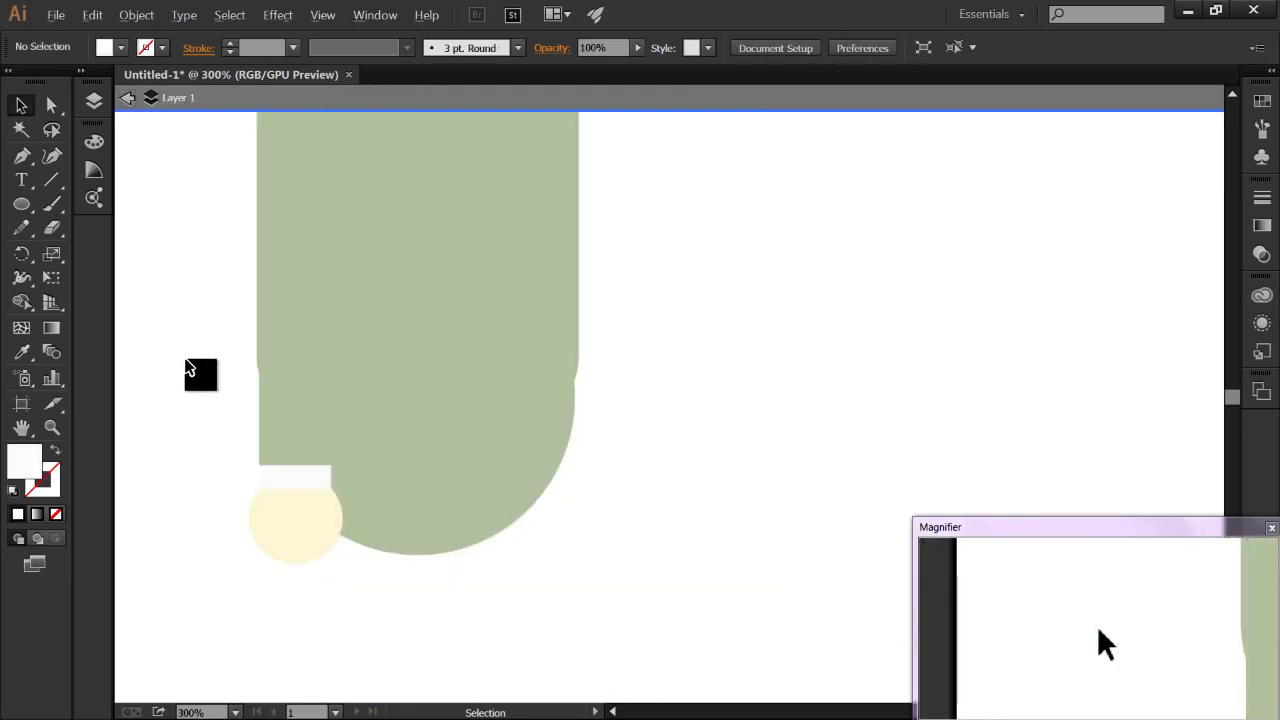
Step: Try copying the arm group about 94 px horizontally to the torso's opposite edge
key("ctrl+minus")
left_click_drag(279, 440, 608, 490)
left_click(405, 468)
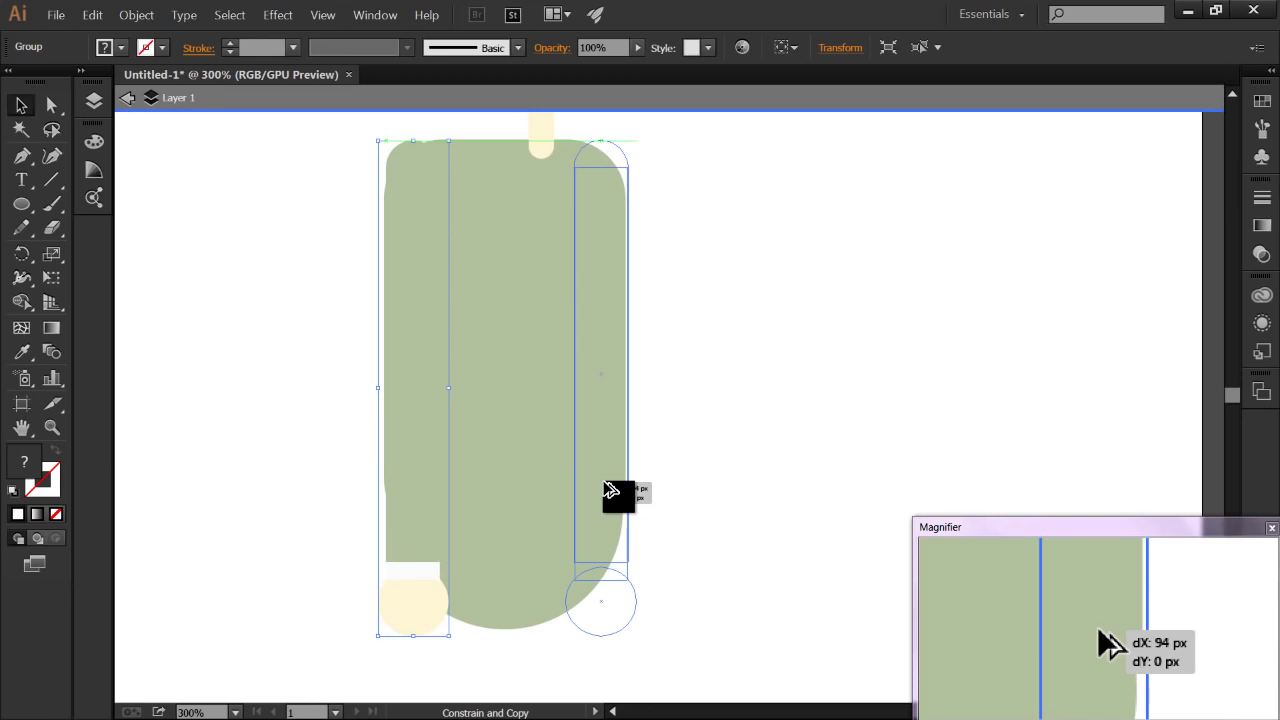
left_click_drag(604, 490, 451, 320)
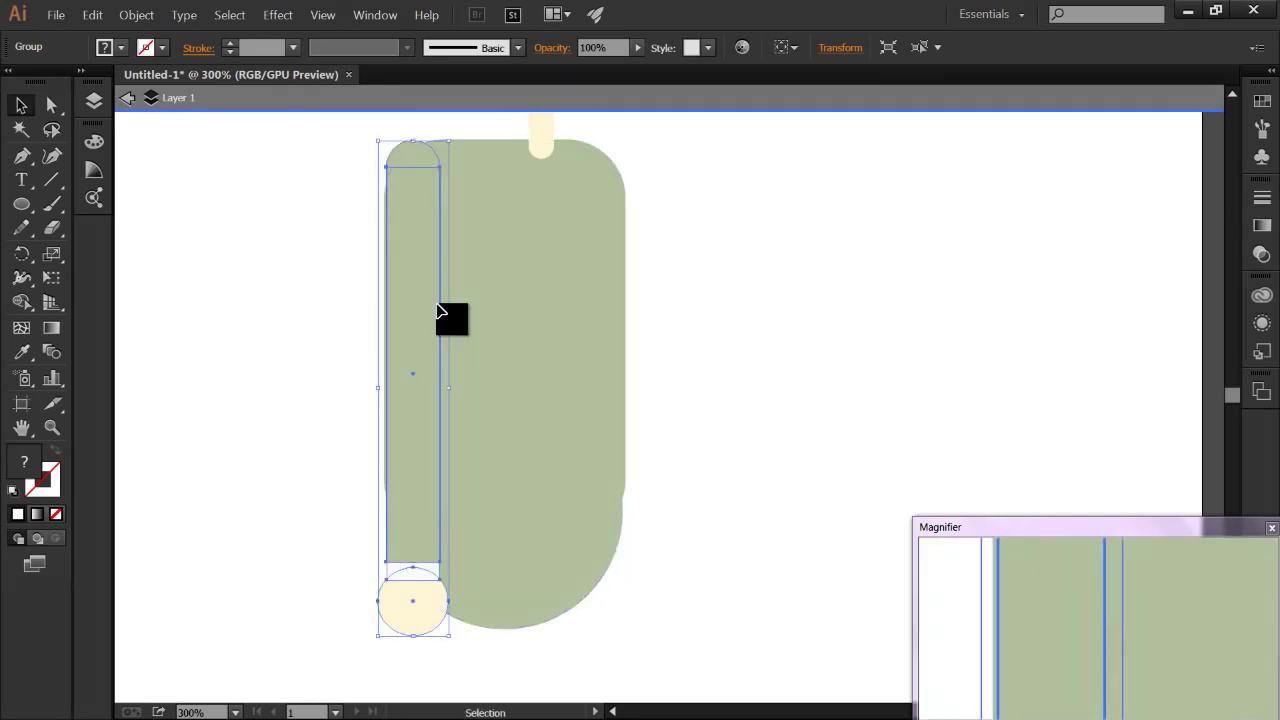
Step: Nudge the original arm one increment outward so its sleeve sits flush with the torso's edge, and deselect it
key("Left")
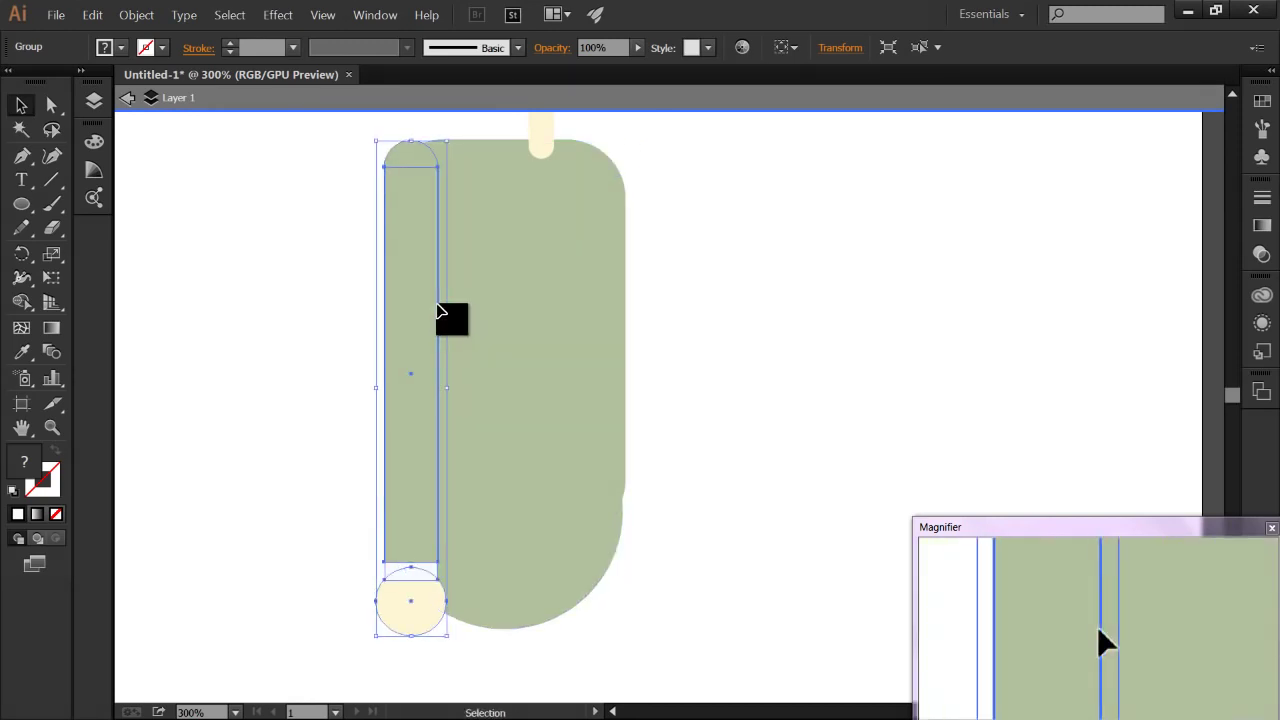
left_click(358, 386)
scroll(345, 383, "down", 2)
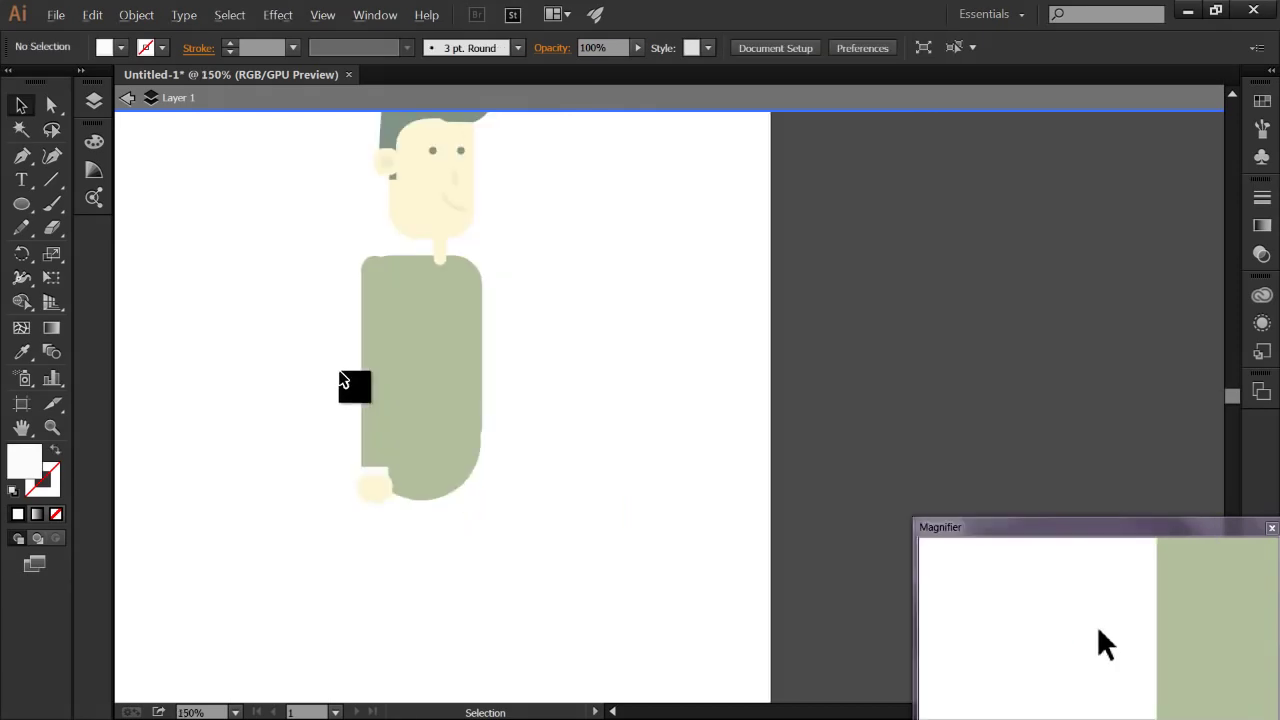
Step: Place a horizontally aligned copy of the arm group along the opposite edge of the torso
left_click(375, 362)
left_click_drag(388, 363, 486, 386)
scroll(553, 325, "up", 3)
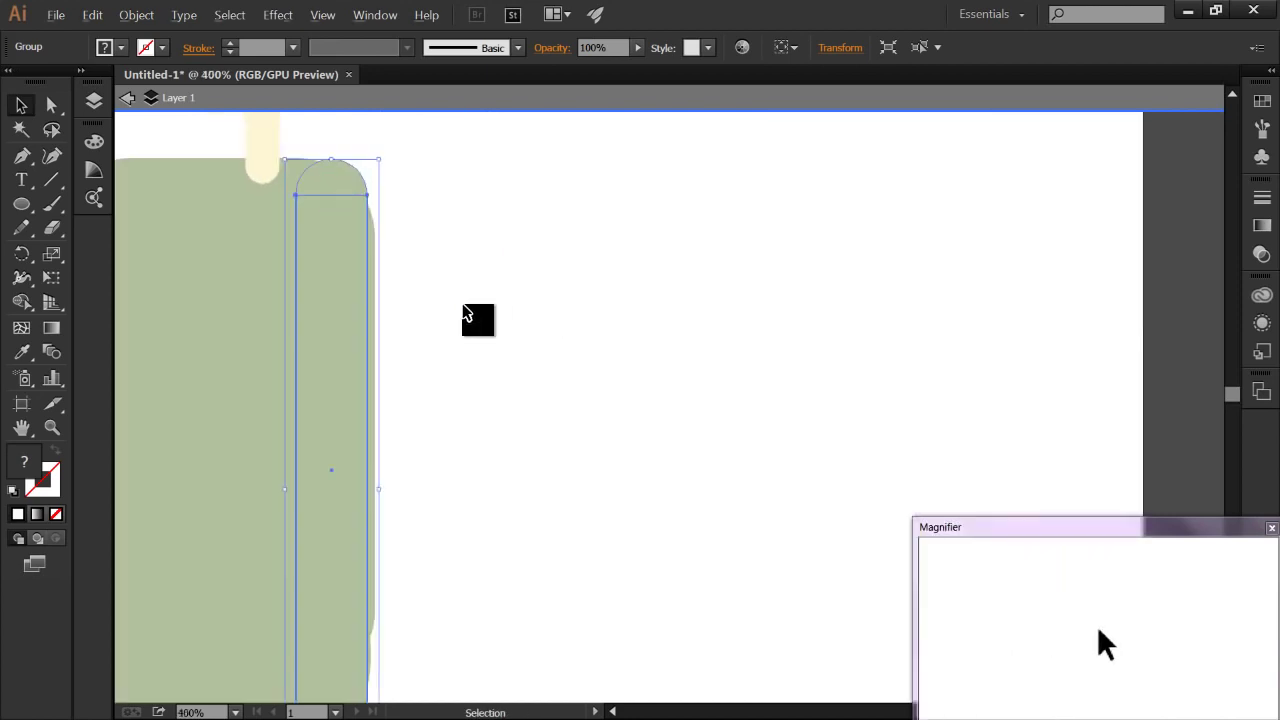
Step: Align the right-hand arm group with the torso's outer edge and send it behind the lower body circle
left_click_drag(322, 309, 329, 311)
left_click(437, 330)
scroll(424, 345, "down", 2)
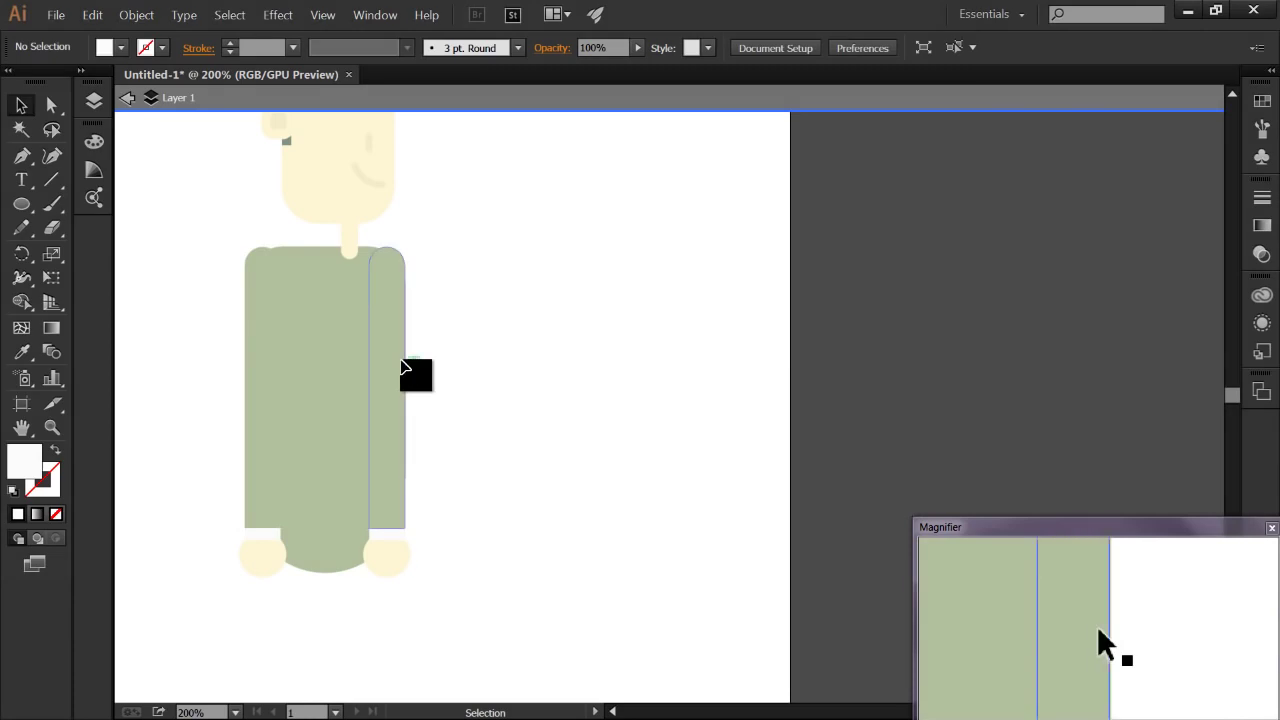
left_click(402, 368)
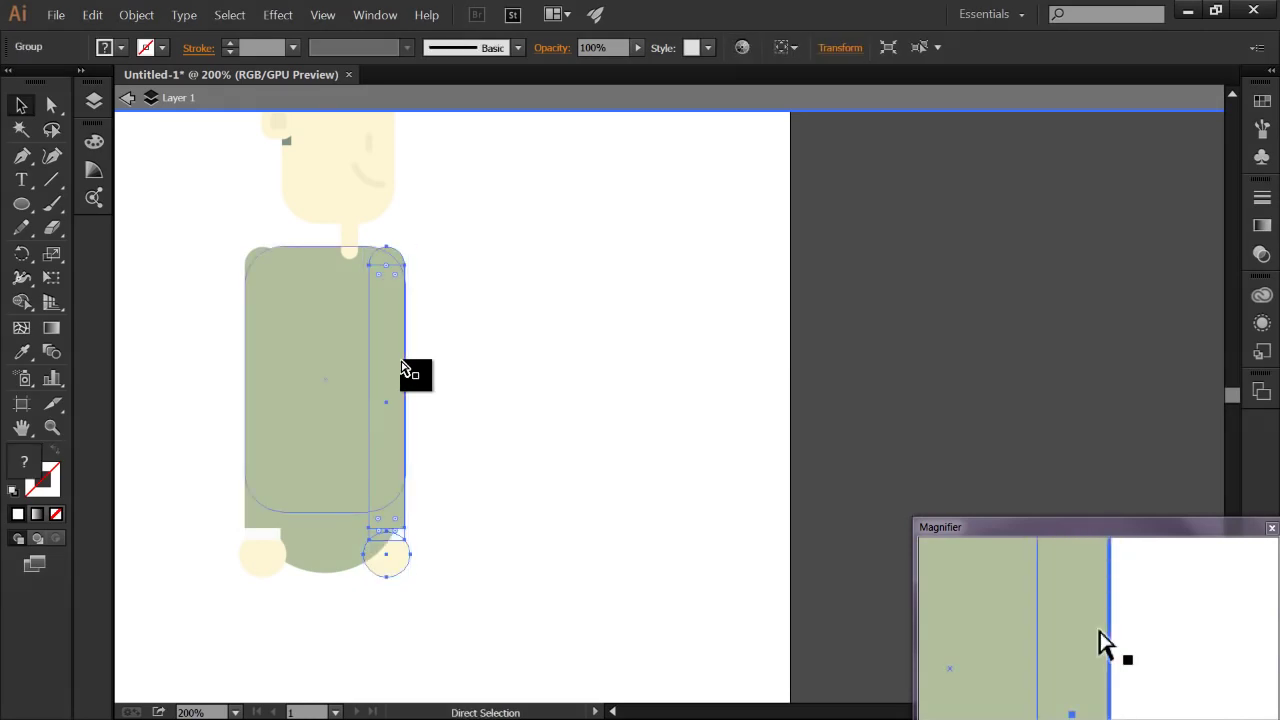
left_click(566, 491)
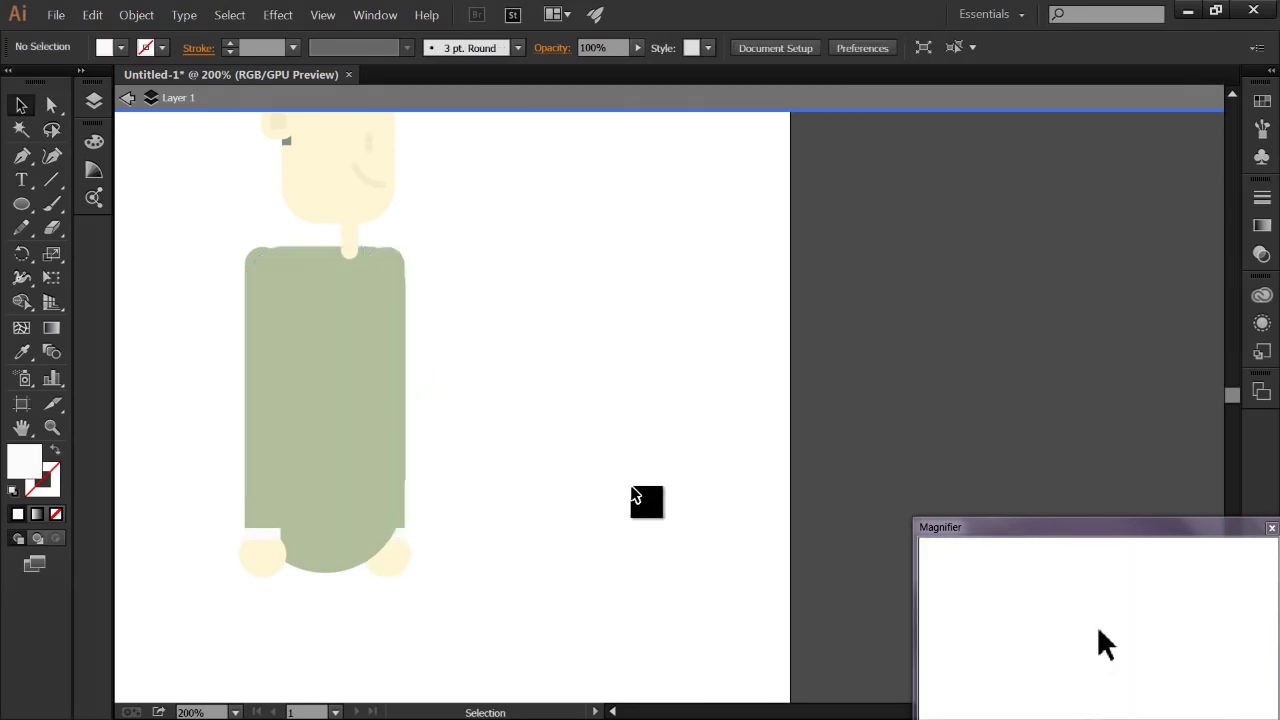
Step: Exit group isolation and draw a tall, narrow rounded rectangle about 25 px wide with 10 px corners beside the body as a leg
scroll(556, 485, "down", 2)
scroll(442, 408, "up", 2)
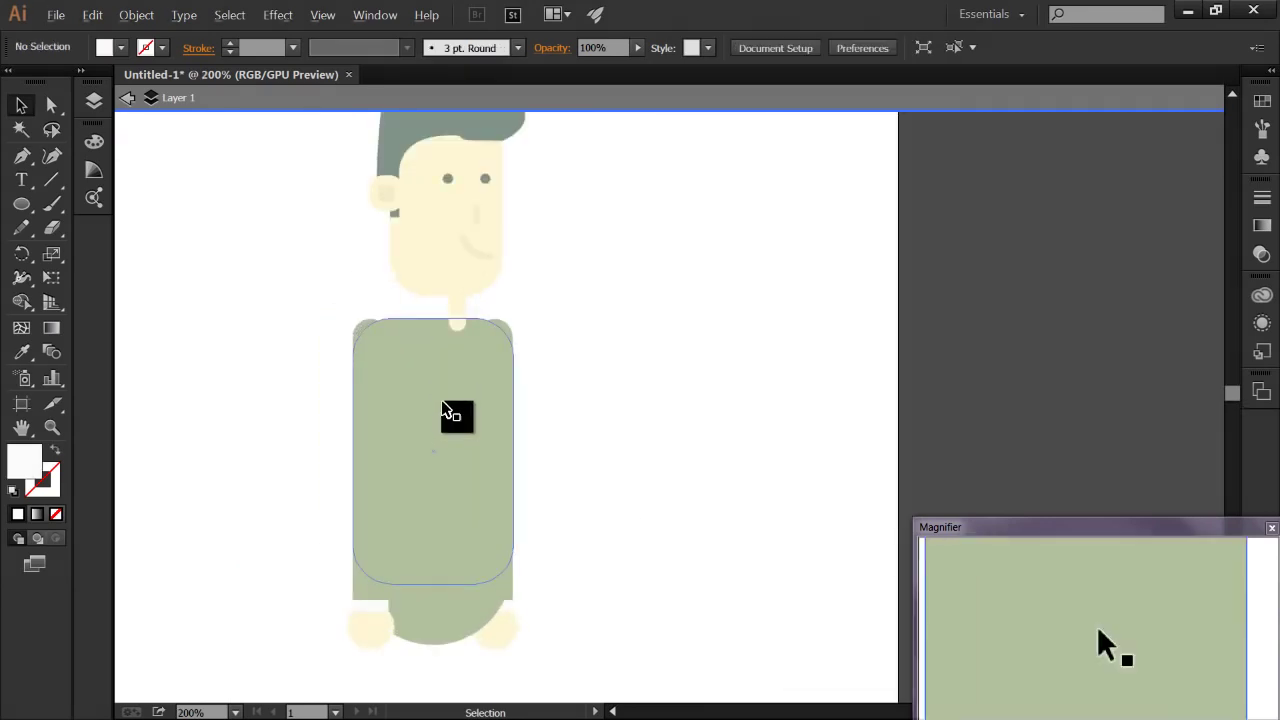
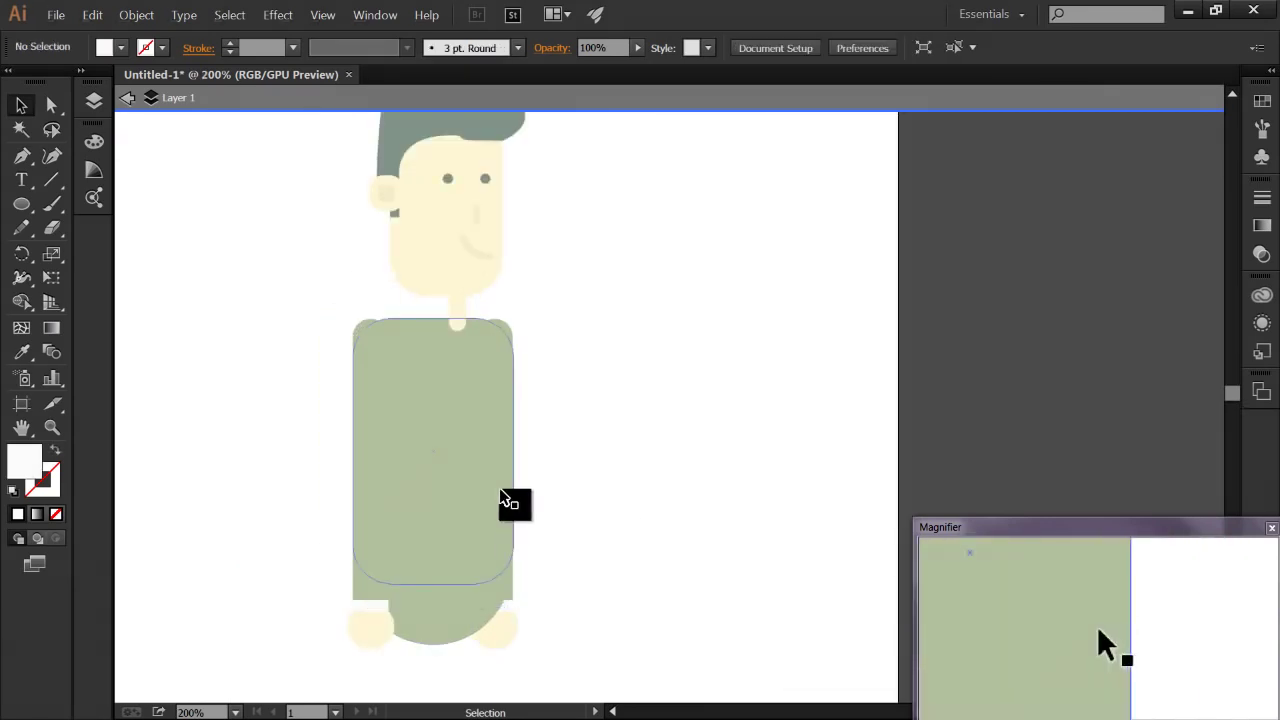
scroll(305, 545, "down", 1)
left_click_drag(286, 520, 382, 400)
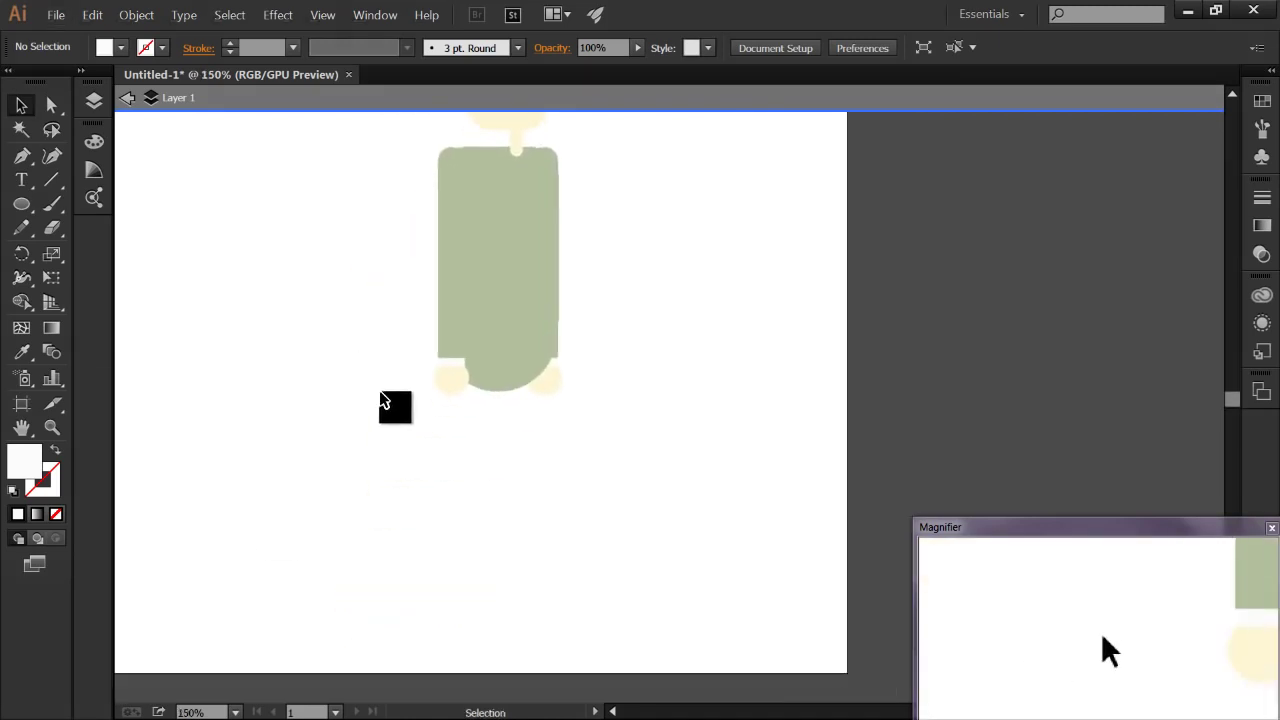
left_click(32, 205)
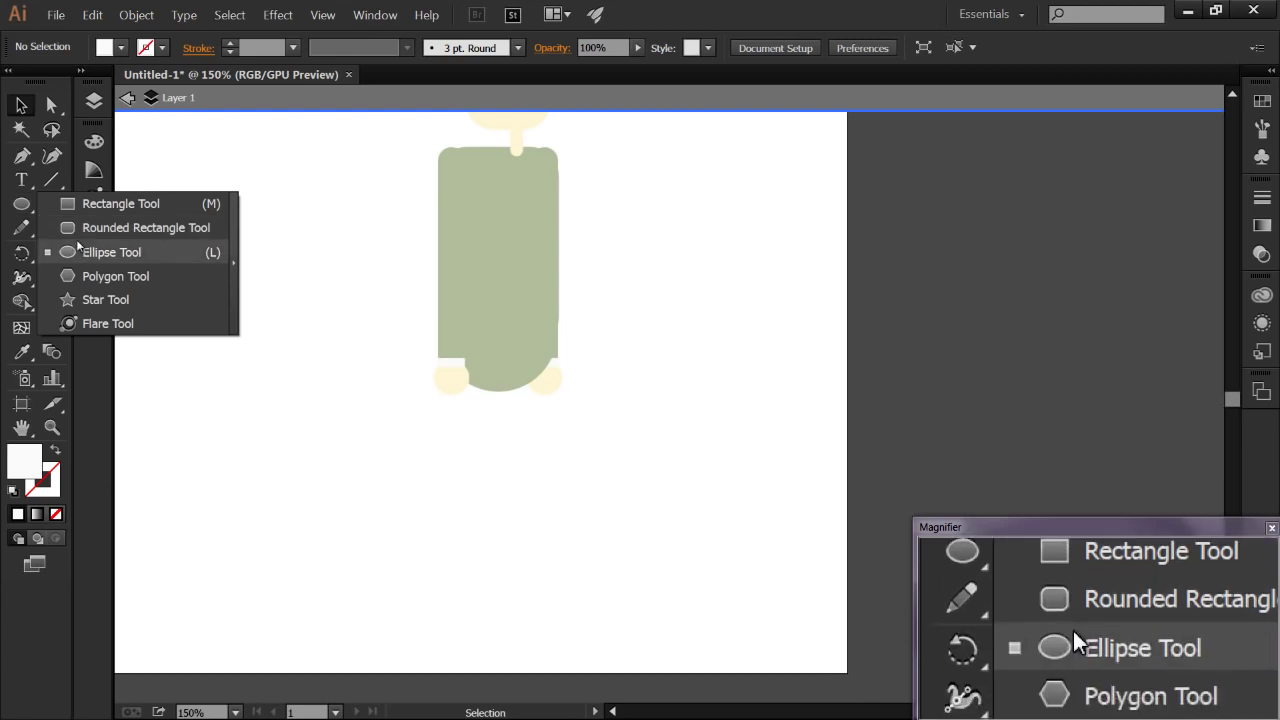
left_click(130, 228)
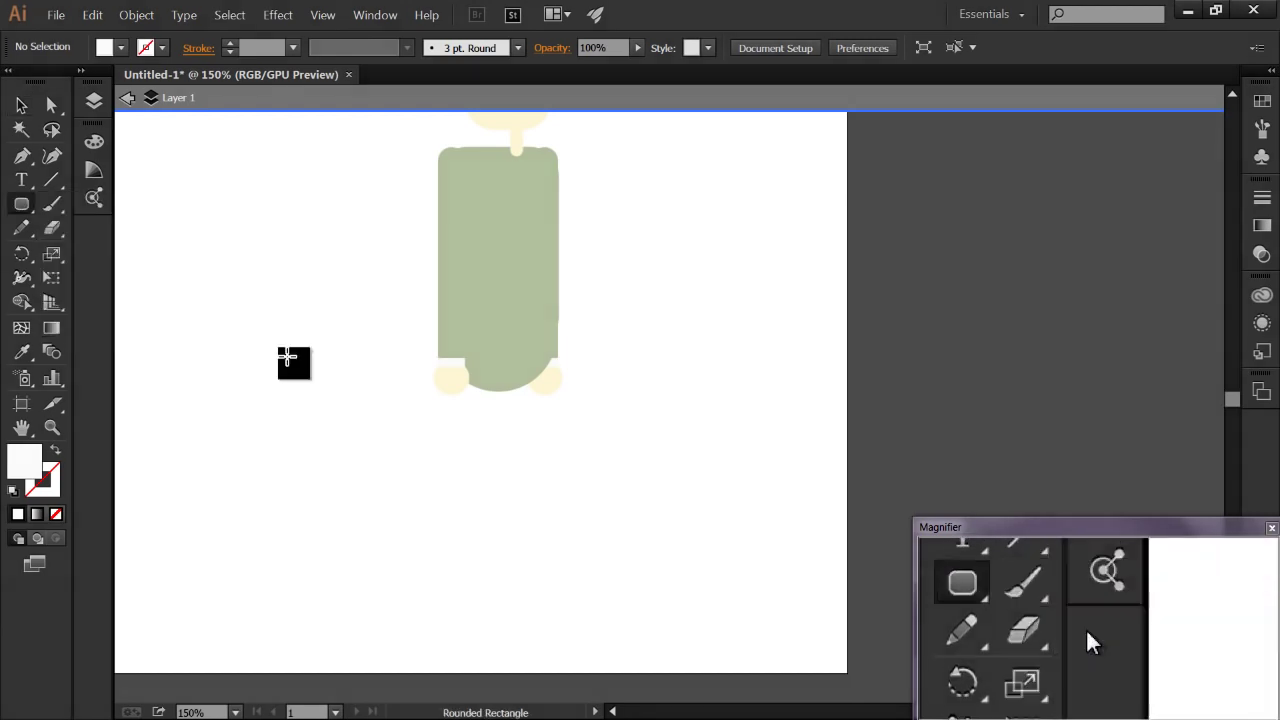
left_click(127, 97)
left_click_drag(393, 387, 365, 510)
mouse_move(366, 600)
left_mouse_down()
mouse_move(366, 665)
mouse_move(366, 618)
left_mouse_up()
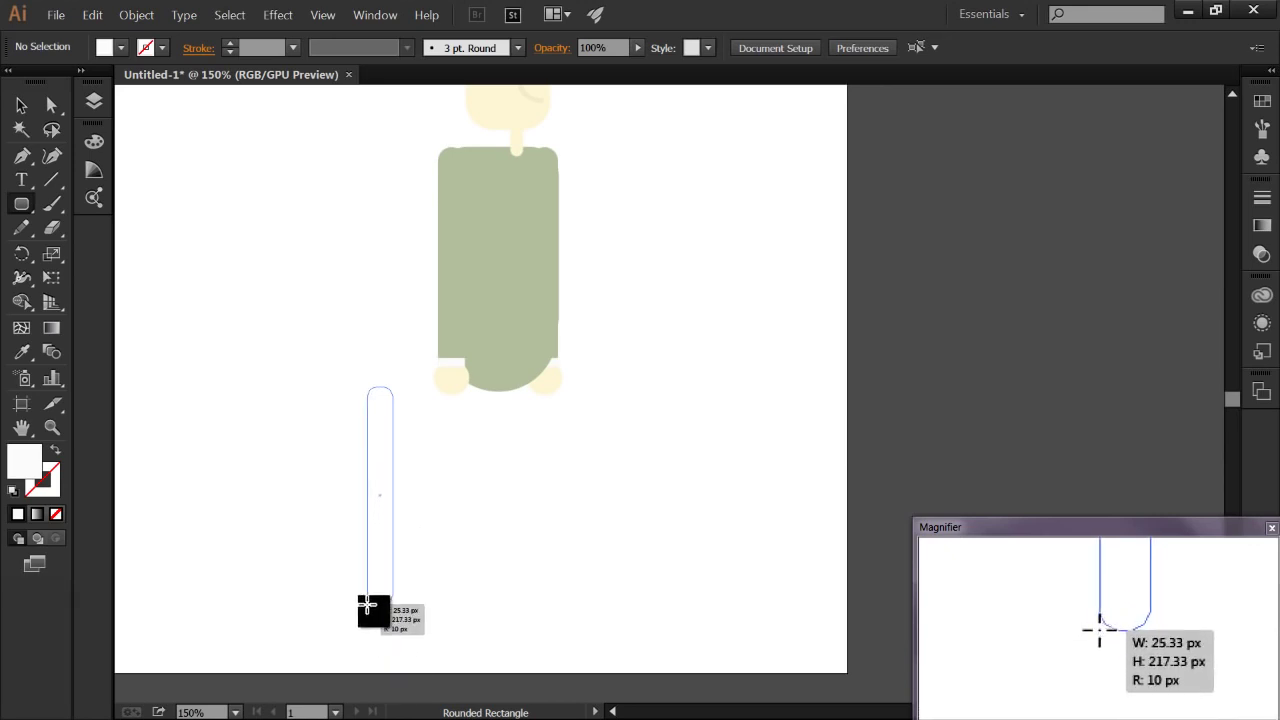
left_click_drag(366, 618, 366, 618)
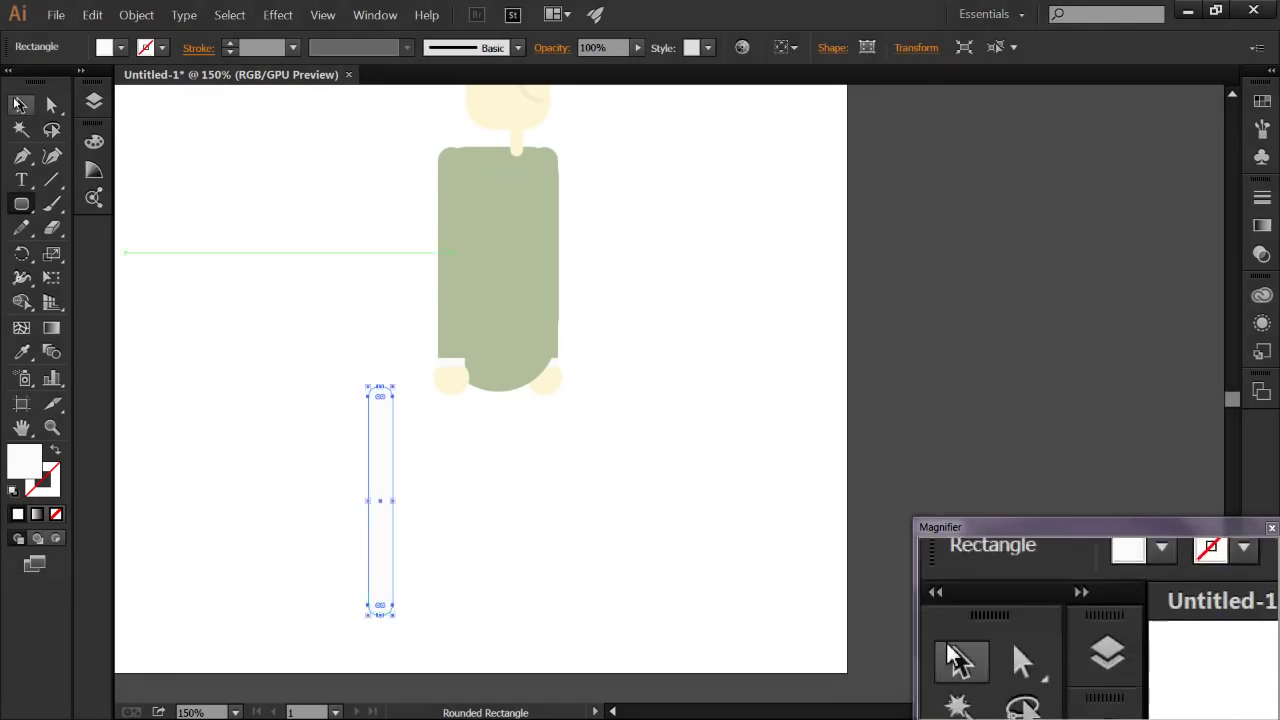
Step: Fill the leg with the green sampled from the lower body circle, adjusted to a slightly darker shade
left_click(21, 104)
left_click(21, 352)
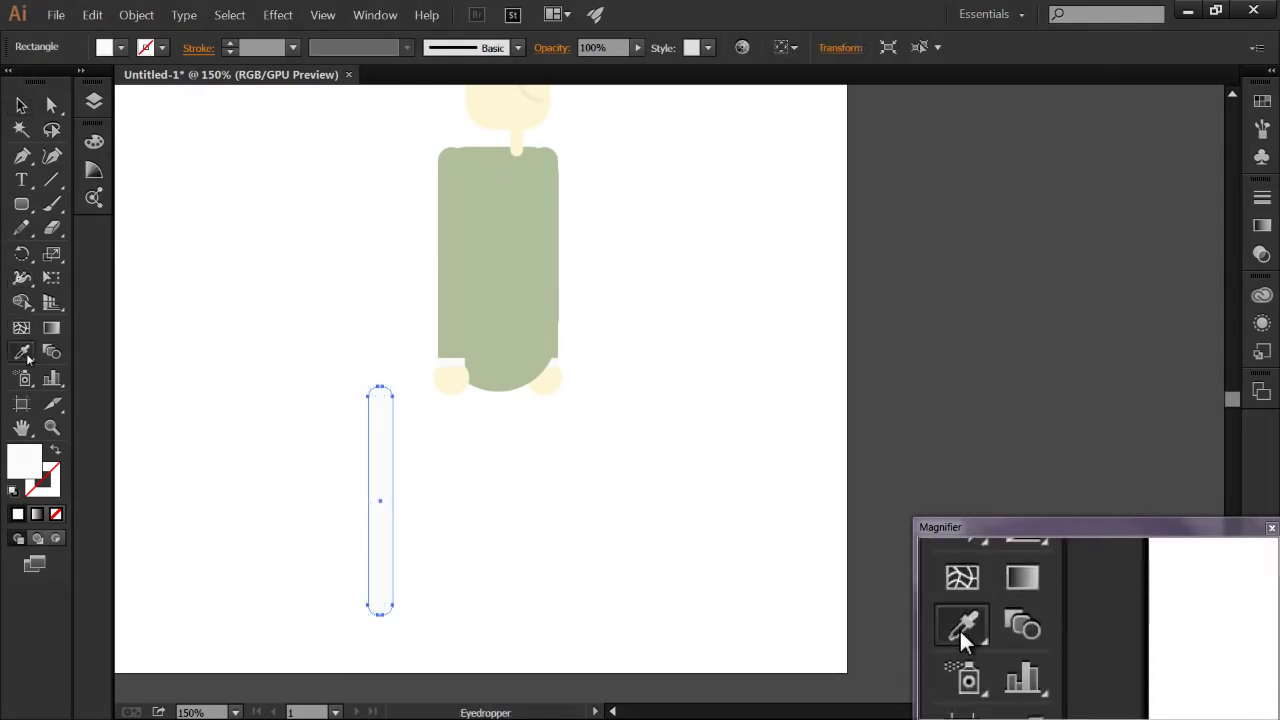
left_click(492, 347)
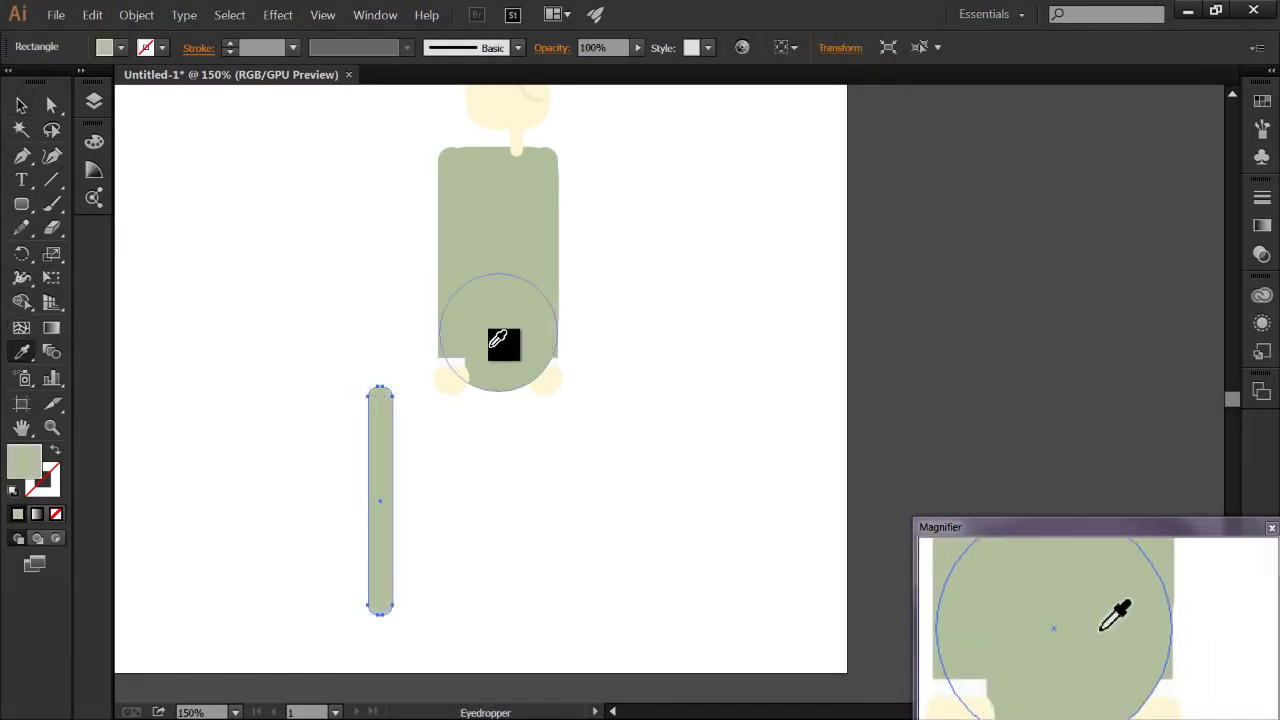
double_click(24, 461)
left_click(419, 287)
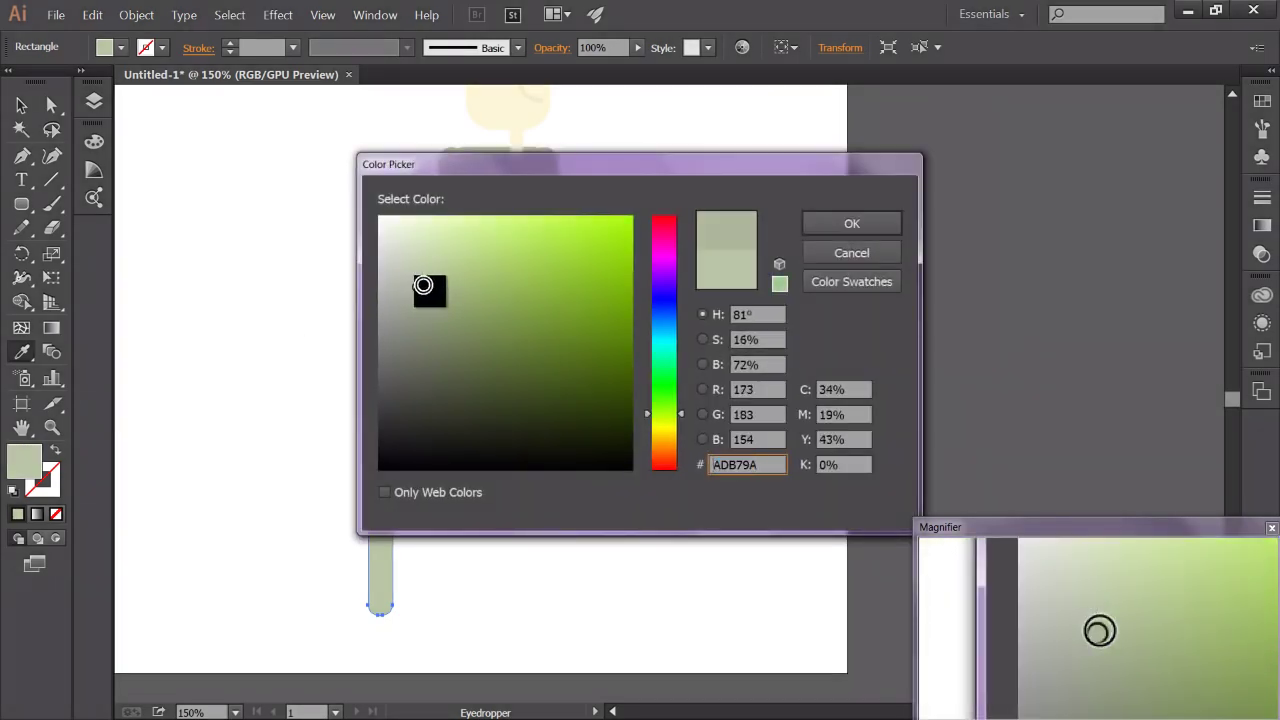
left_click(840, 227)
left_click(21, 104)
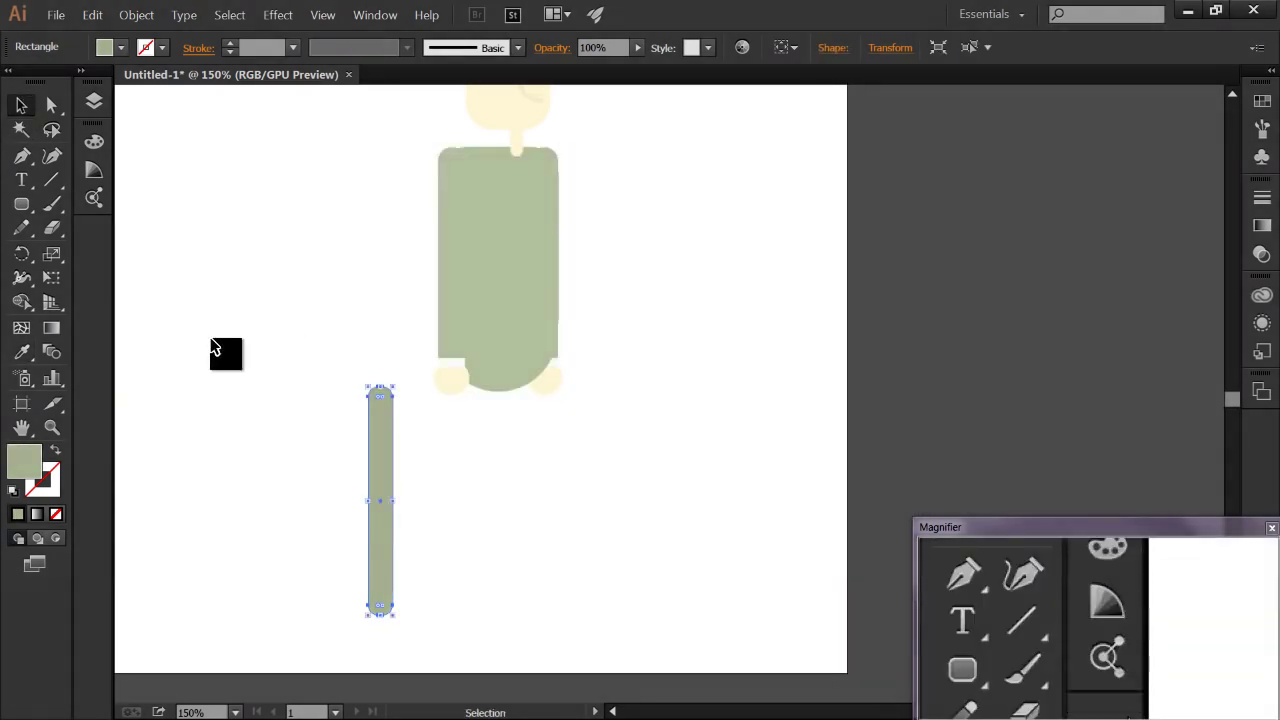
Step: Move the leg under the body beside the left-hand hand and nudge it up to overlap the lower body circle
left_click(417, 514)
left_click_drag(387, 491, 484, 486)
left_click(455, 524)
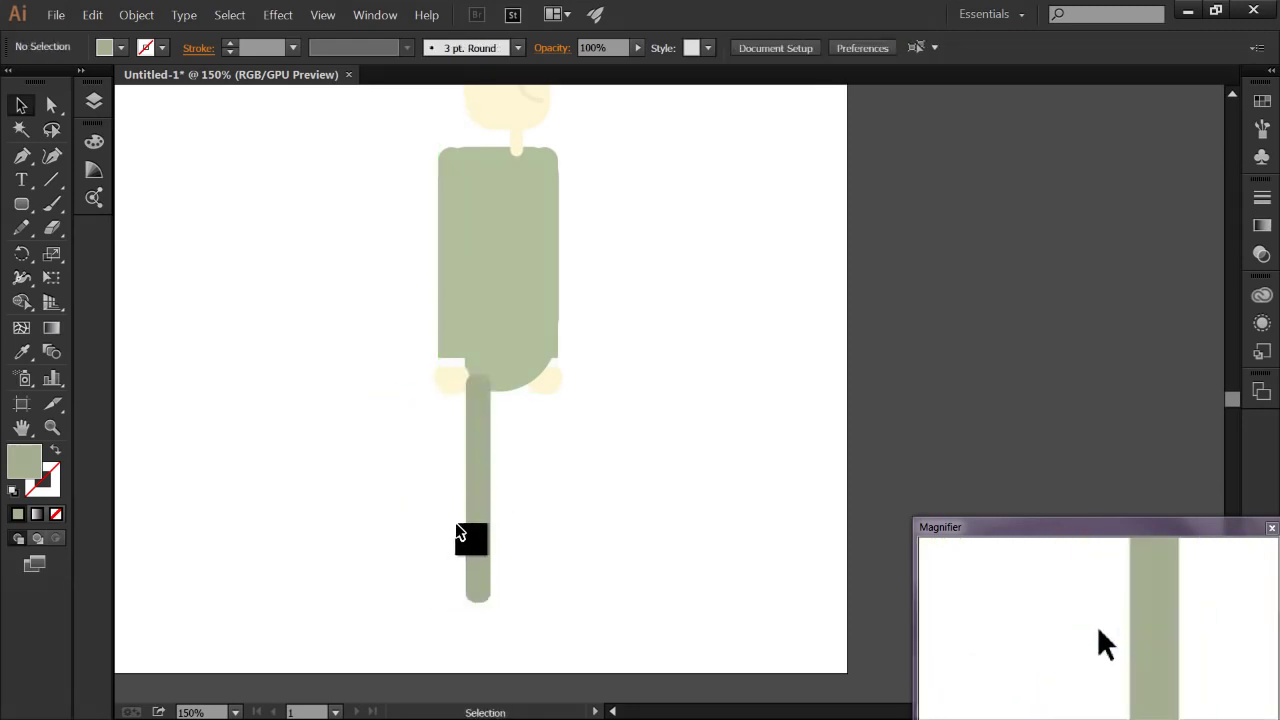
scroll(455, 522, "up", 1)
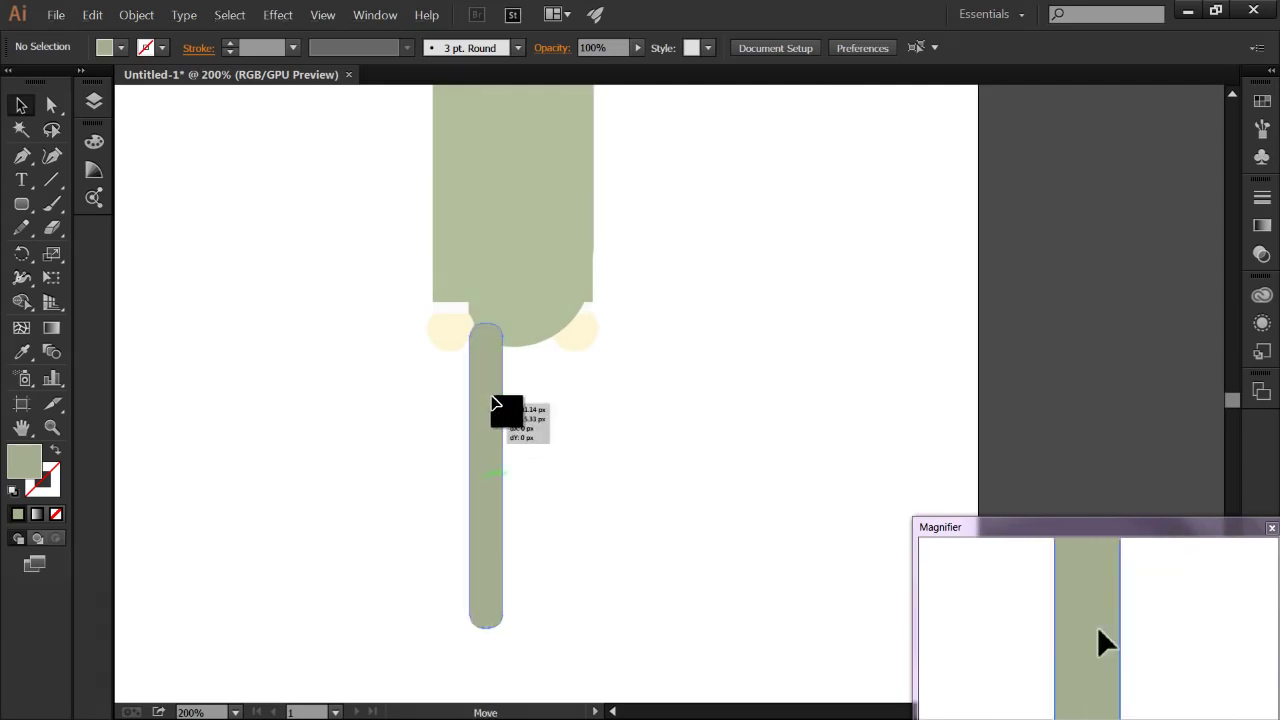
left_click_drag(492, 401, 492, 401)
Step: Recolor the lower body circle with the leg's darker green and send it behind the torso rectangle
left_click(537, 322)
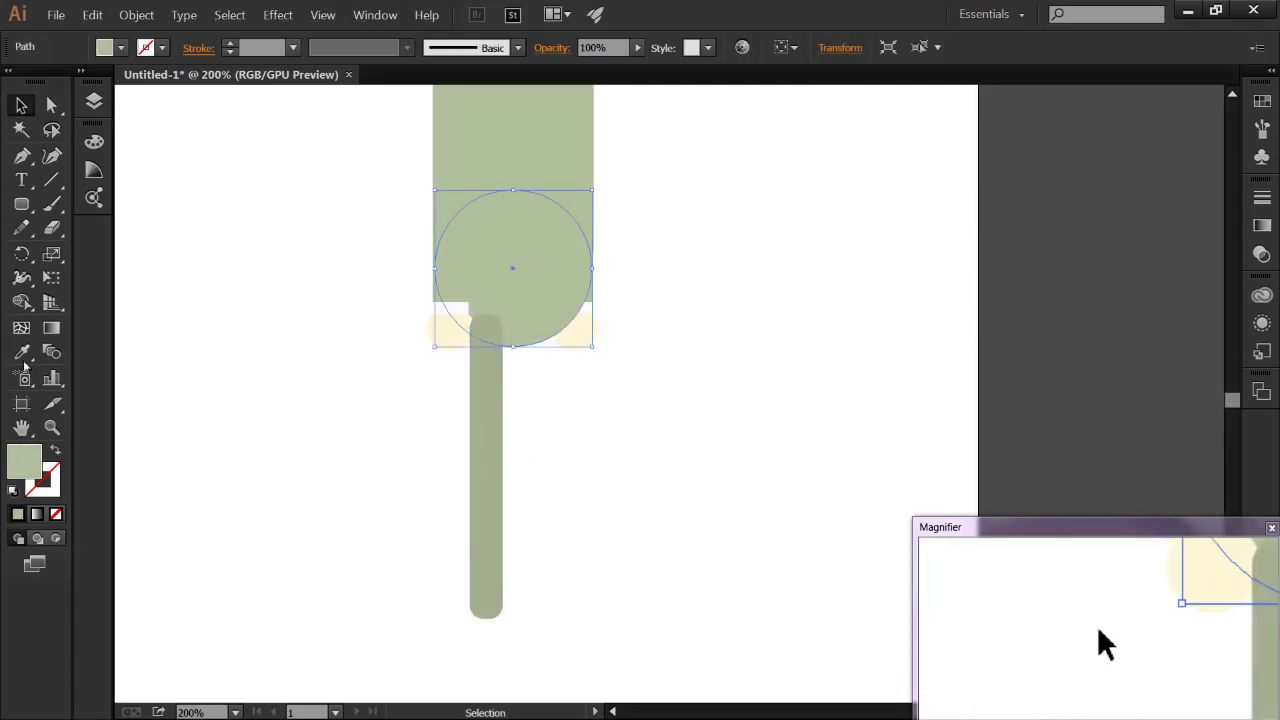
left_click(518, 172)
left_click(534, 329)
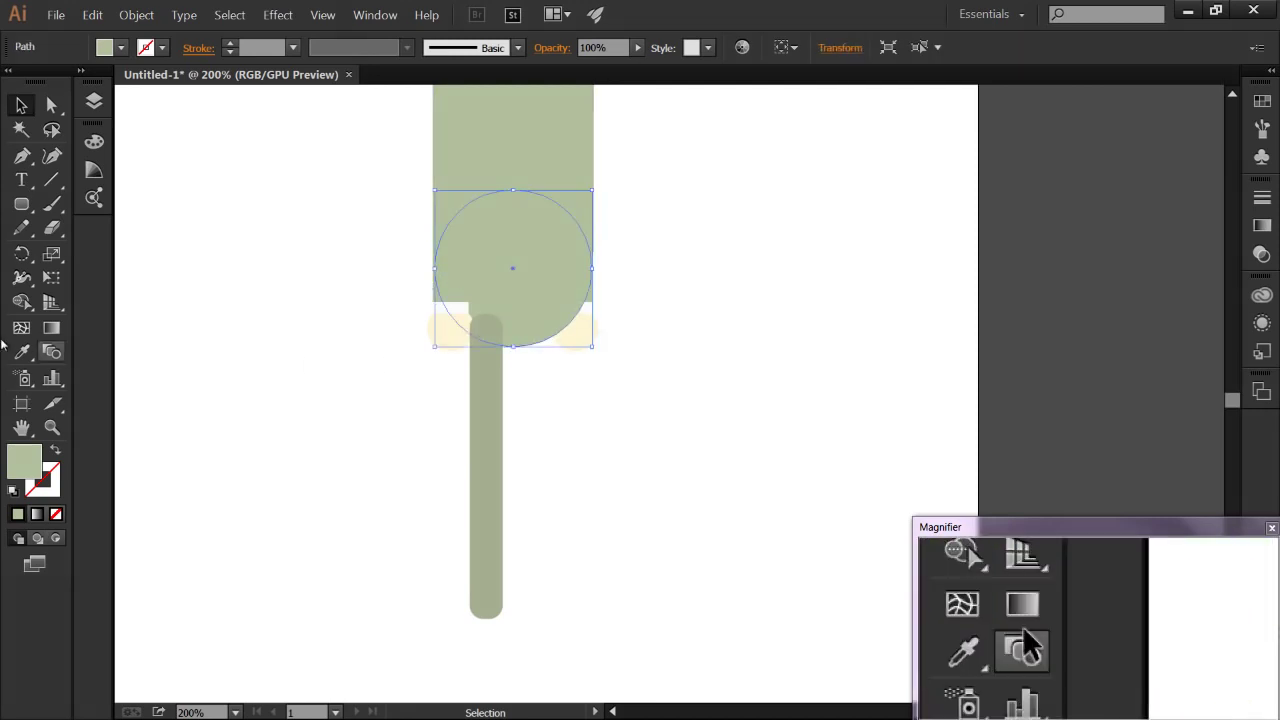
left_click(494, 423)
left_click(22, 104)
key("a")
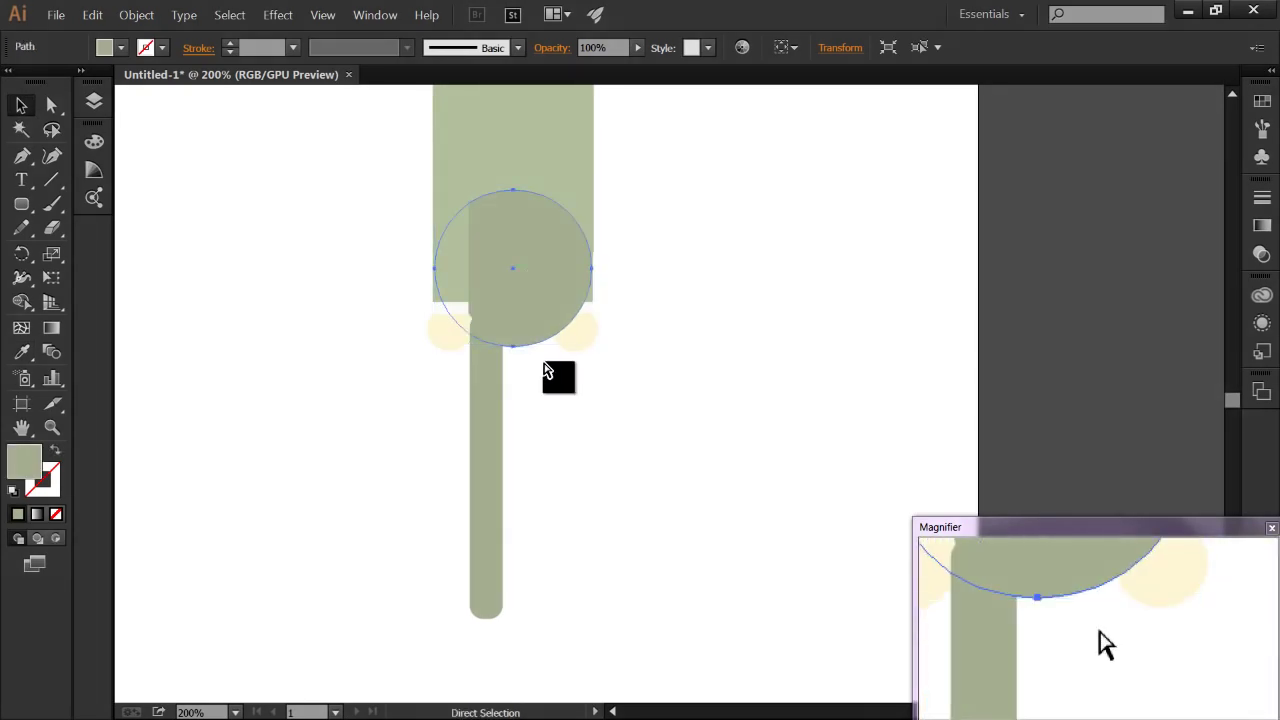
key("ctrl+bracketleft")
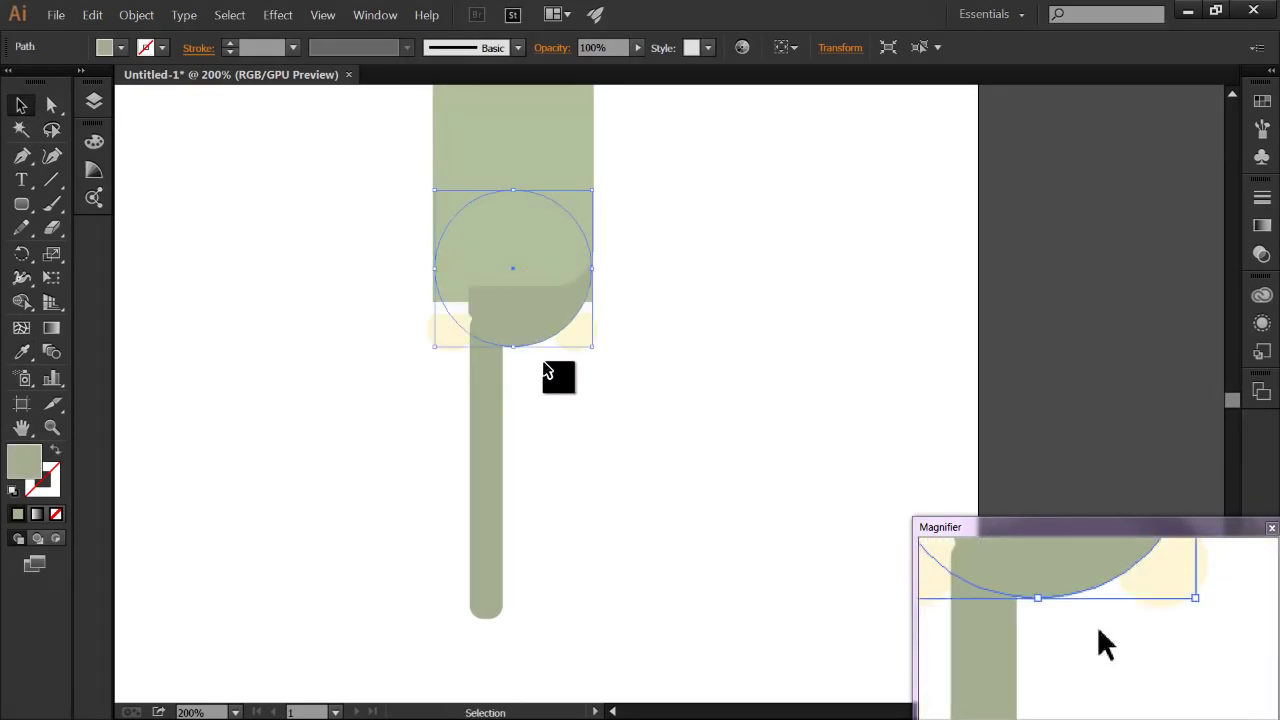
left_click(620, 404)
Step: Reduce the corner rounding of the torso rectangle so its corners look squarer
key("ctrl+minus")
scroll(588, 347, "up", 1)
scroll(586, 309, "down", 1)
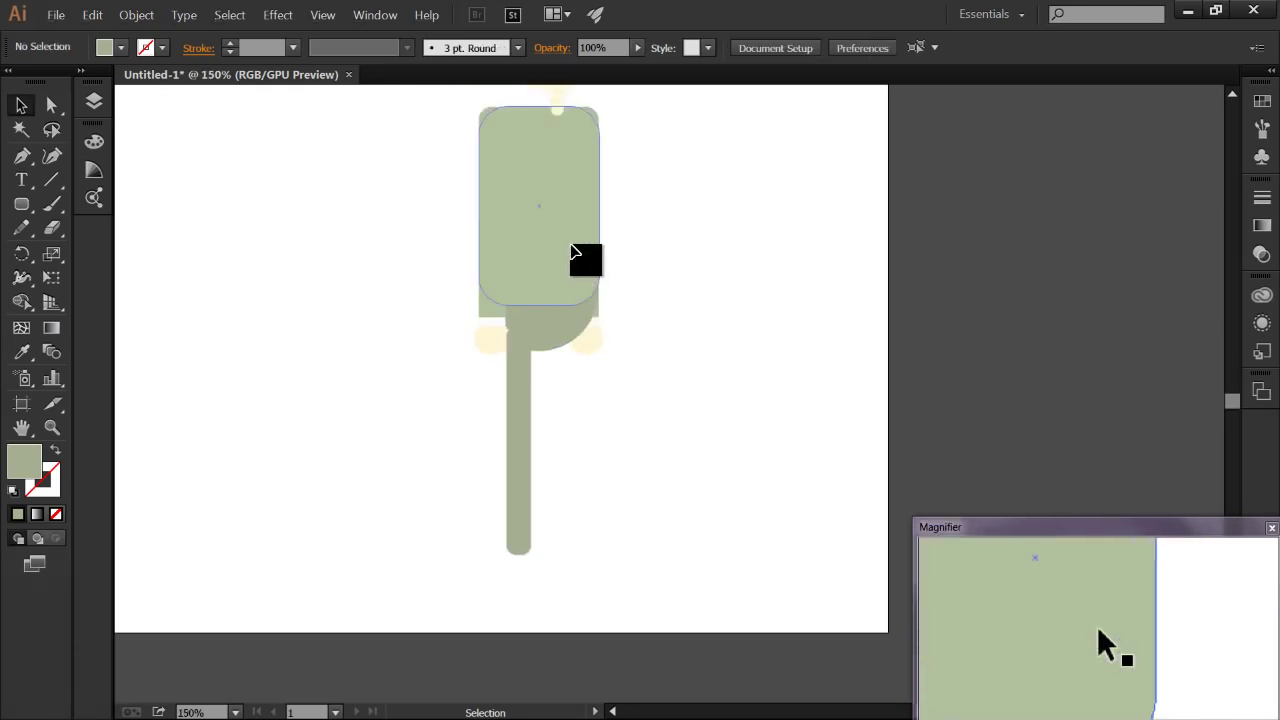
left_click(573, 253)
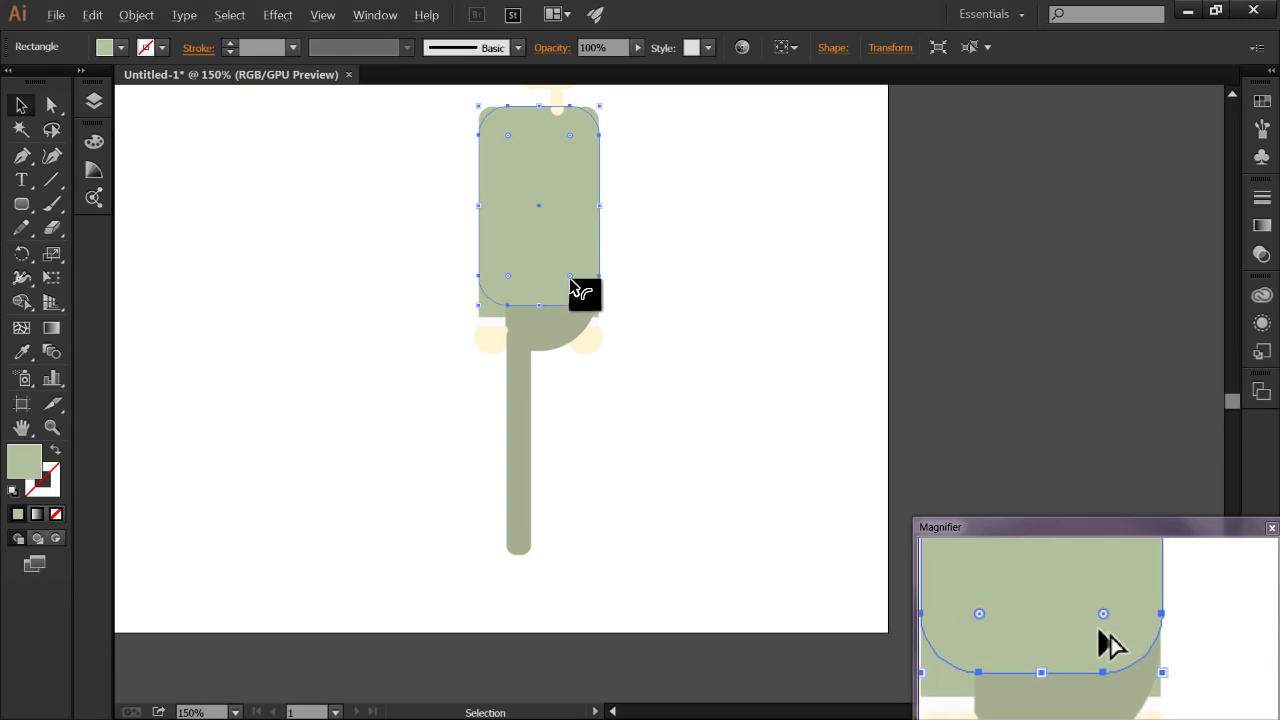
left_click_drag(571, 280, 619, 305)
left_click(619, 322)
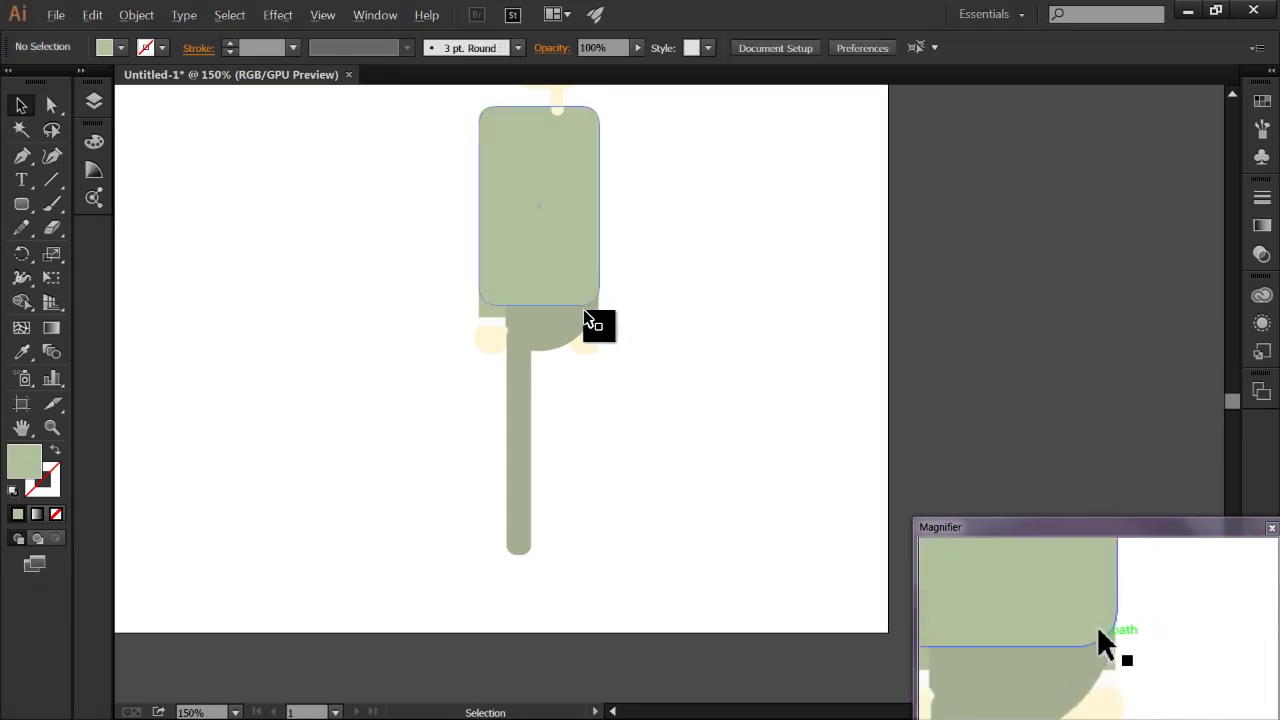
Step: Fine-tune the torso rectangle's corner radius to about 15 px
scroll(585, 307, "up", 4)
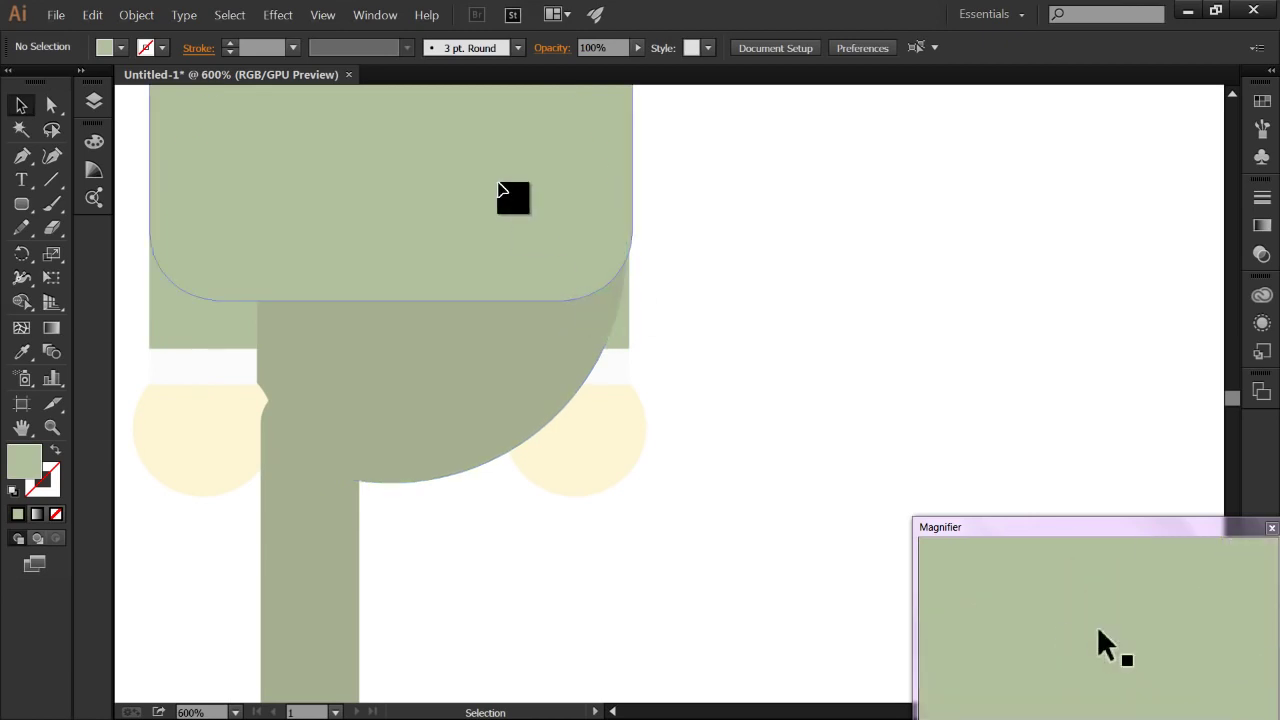
left_click(596, 278)
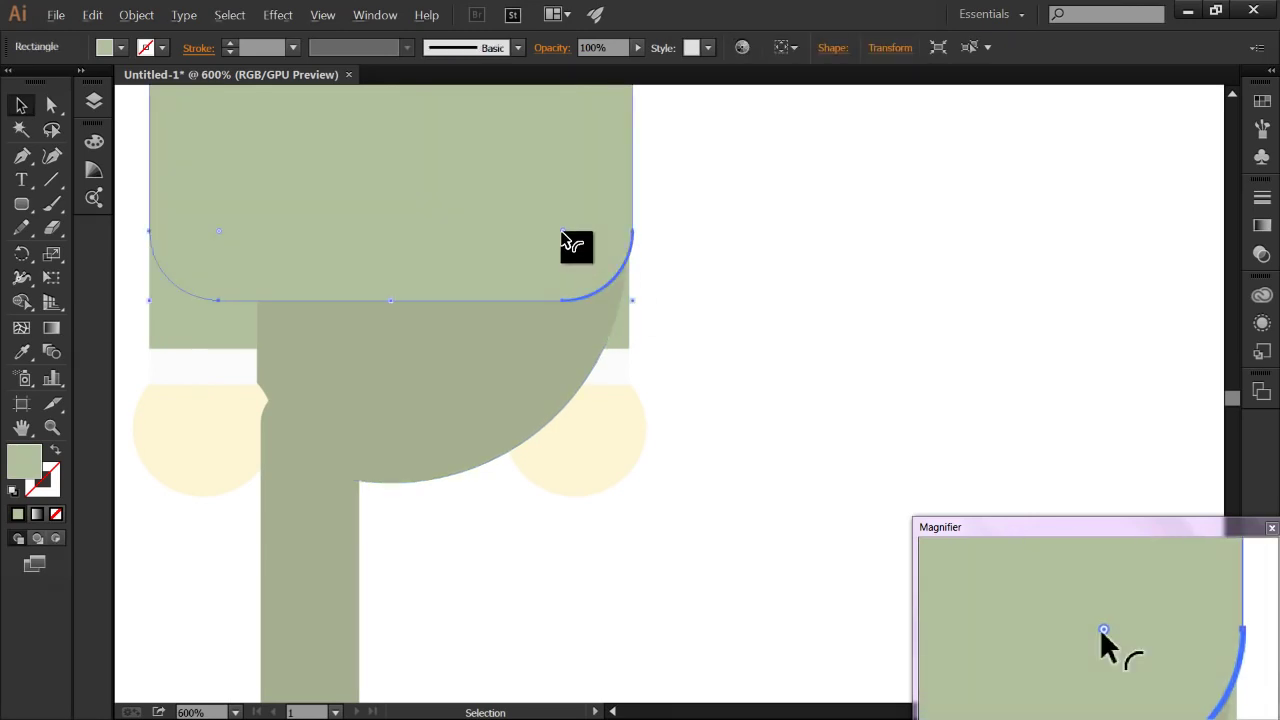
left_click_drag(563, 240, 573, 250)
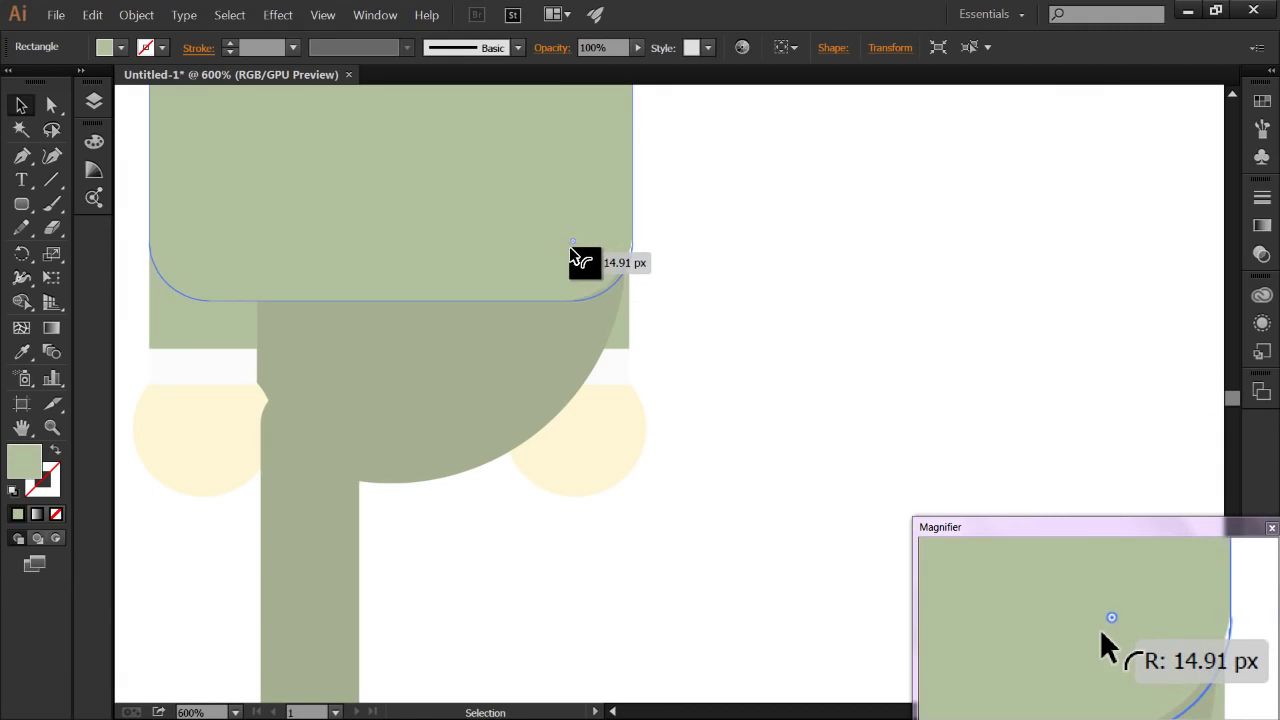
left_click_drag(575, 257, 576, 258)
left_click(709, 331)
Step: Scale the hip circle up slightly so its edge meets the torso's outer side
scroll(716, 330, "down", 2)
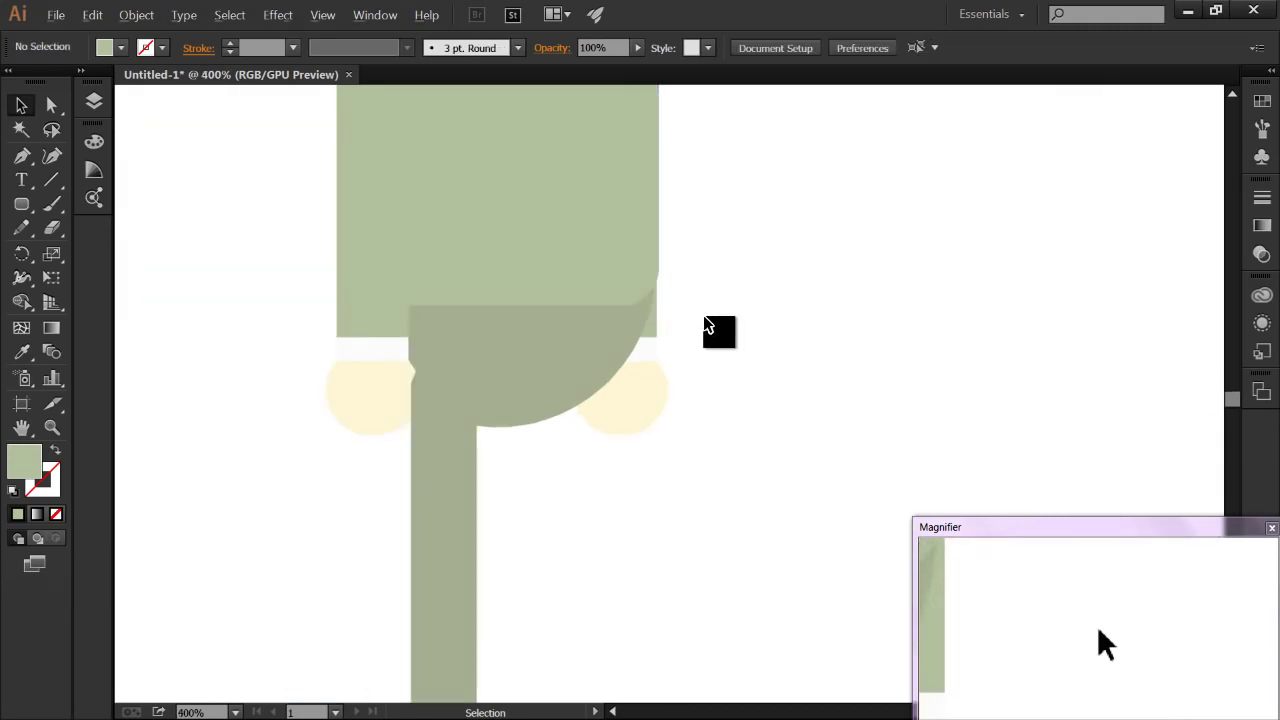
scroll(705, 322, "down", 3)
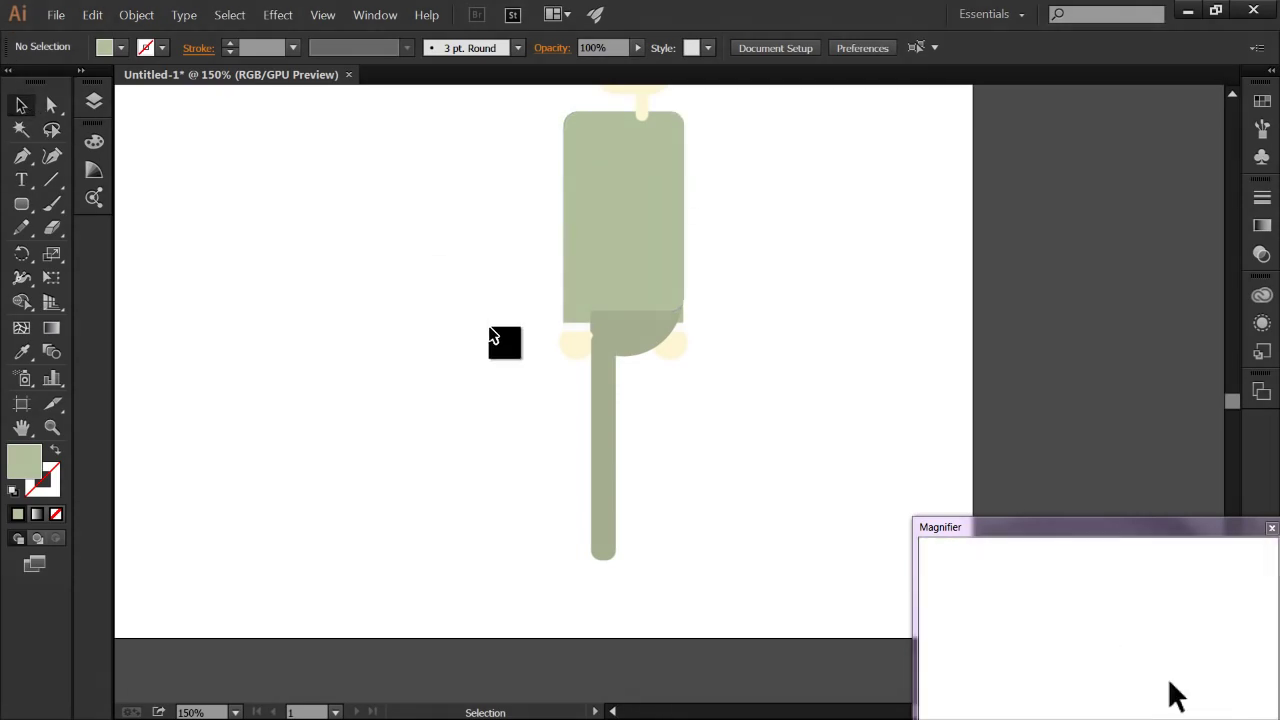
scroll(670, 321, "up", 1)
scroll(683, 322, "up", 3)
left_click(688, 338)
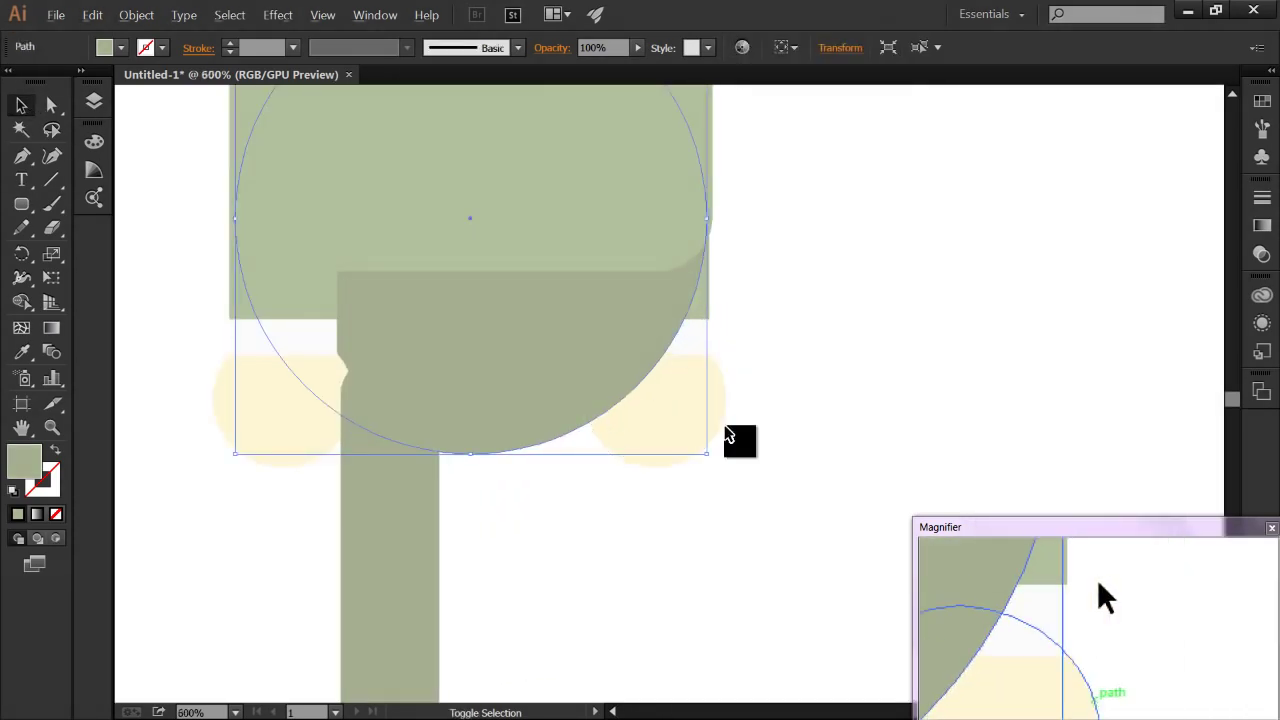
left_click_drag(712, 460, 715, 464)
left_click(797, 323)
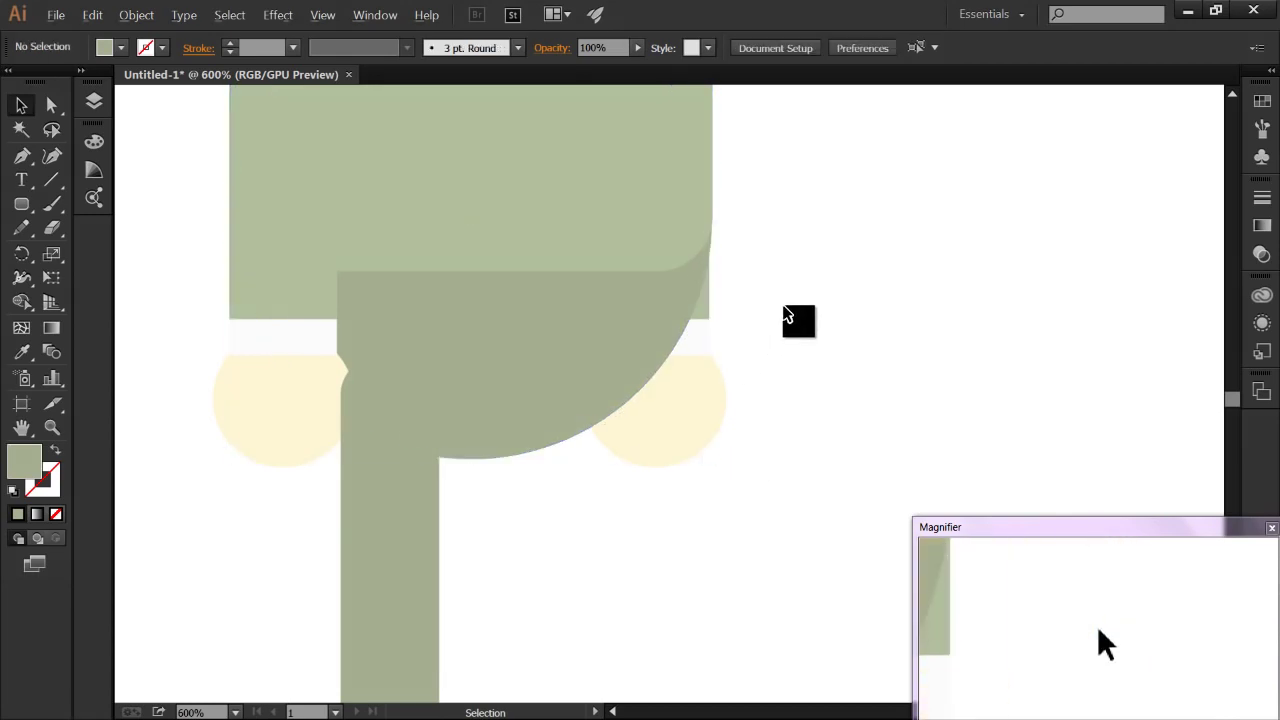
Step: Move the leg slightly upward so its rounded top merges into the hip shape beside the hand
scroll(786, 316, "down", 2)
left_click(630, 378)
left_click(565, 476)
left_click_drag(572, 463, 577, 449)
left_click(532, 463)
scroll(532, 463, "down", 2)
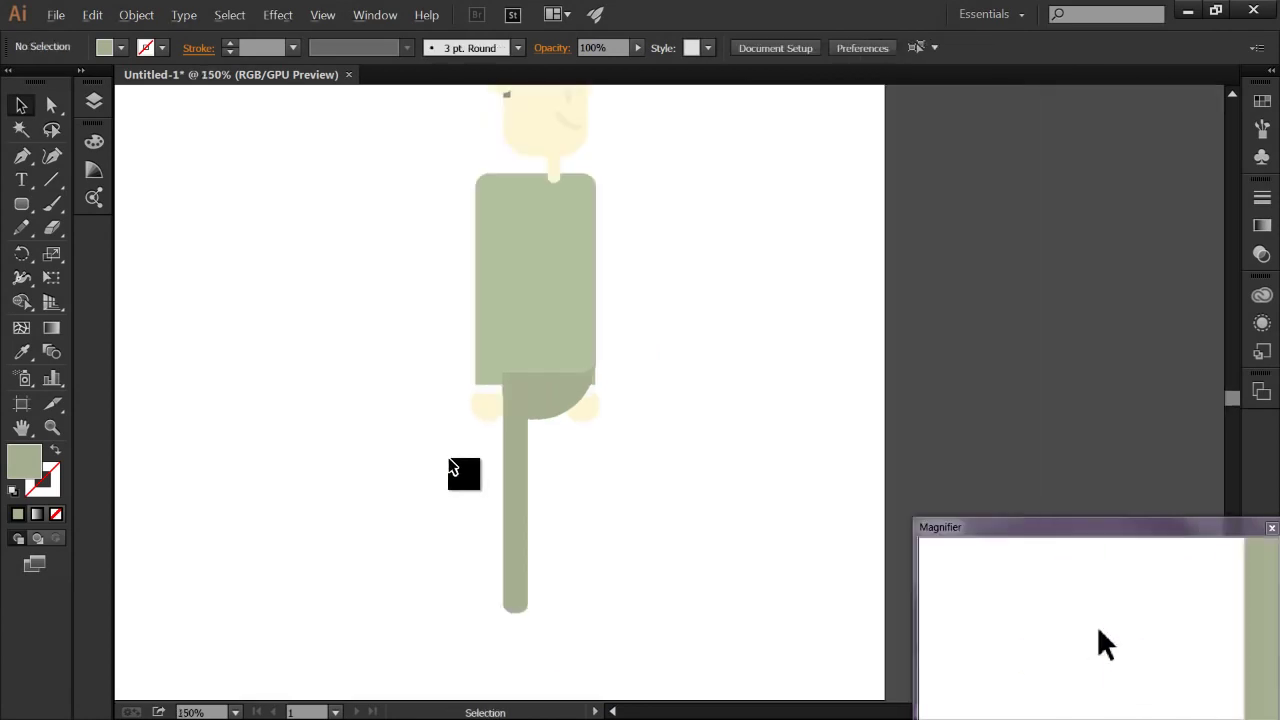
Step: Move the leg away from the hip into the empty artboard area beside the figure
left_click(519, 473)
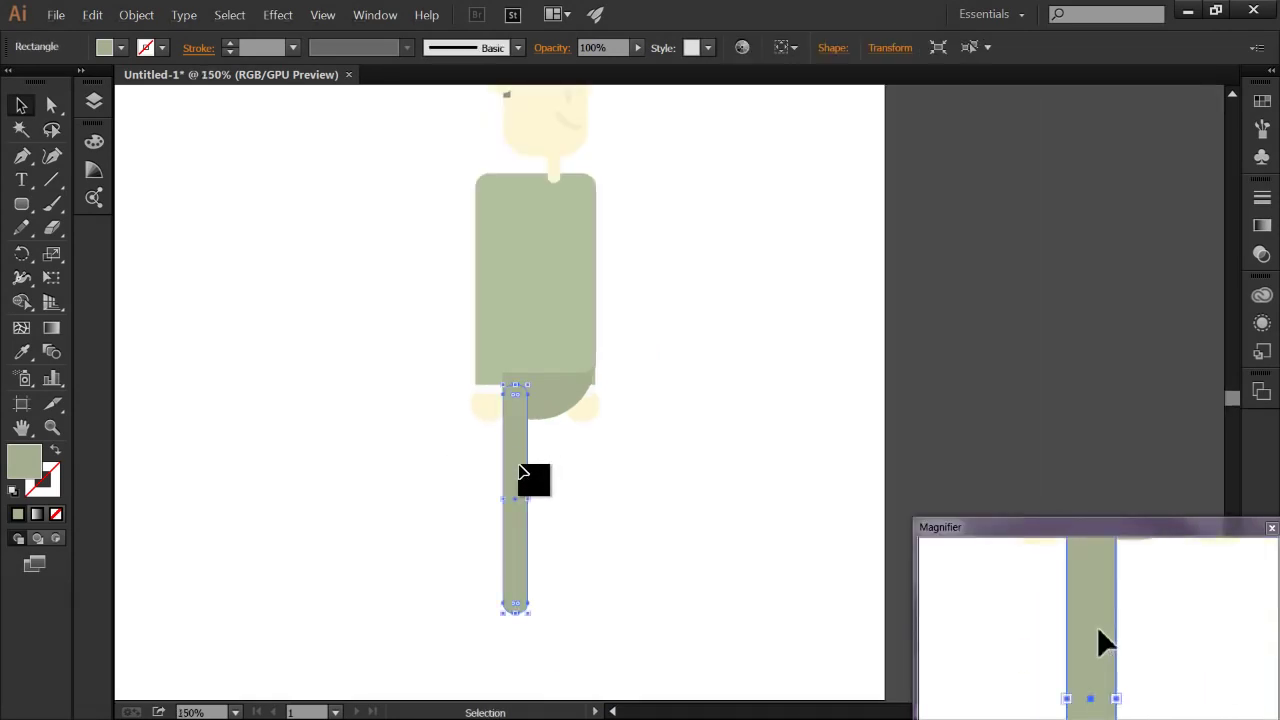
left_click(416, 497)
scroll(420, 499, "down", 5)
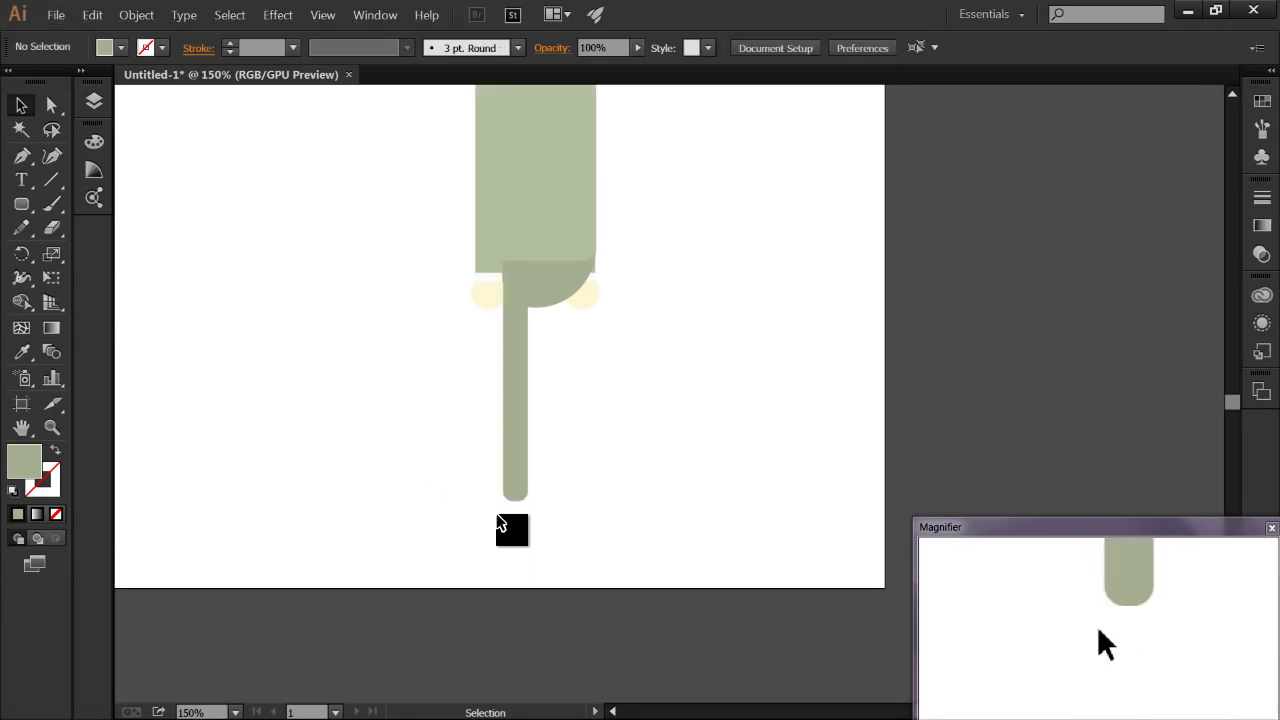
scroll(505, 520, "up", 4)
left_click(540, 458)
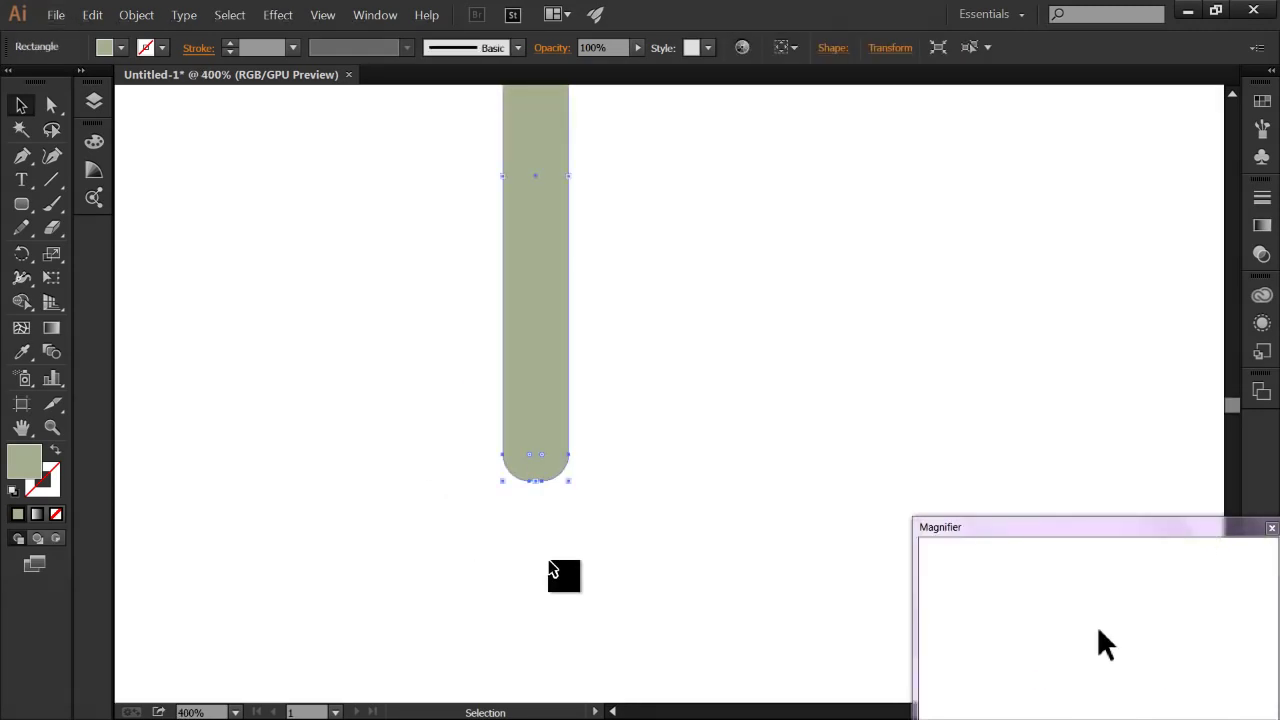
left_click(287, 418)
left_click(537, 445)
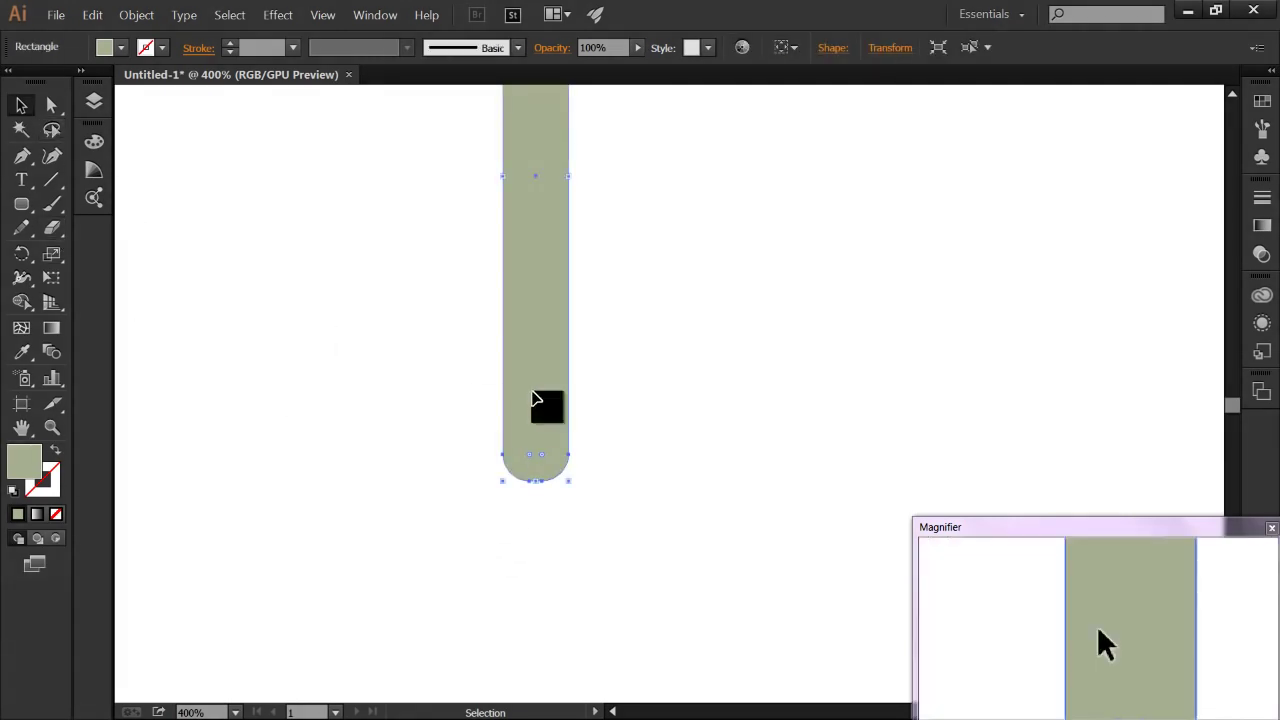
scroll(529, 380, "up", 1)
scroll(452, 346, "down", 3, "alt")
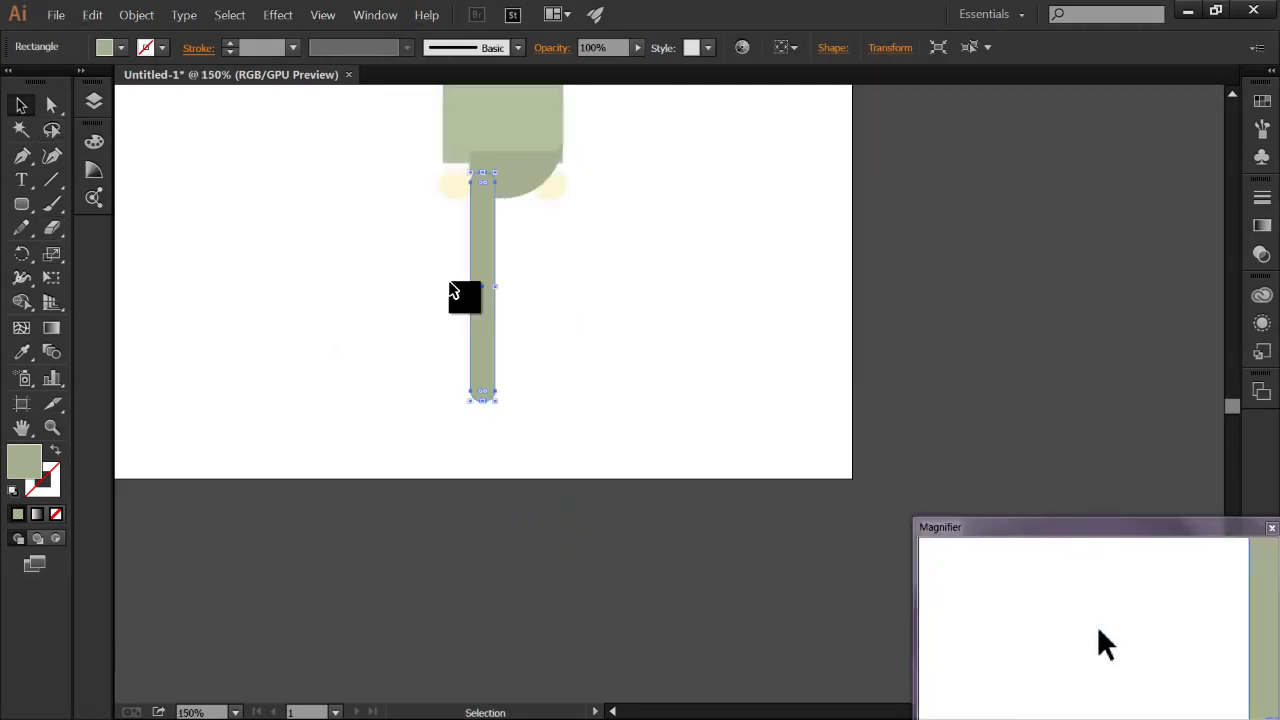
left_click_drag(471, 289, 357, 293)
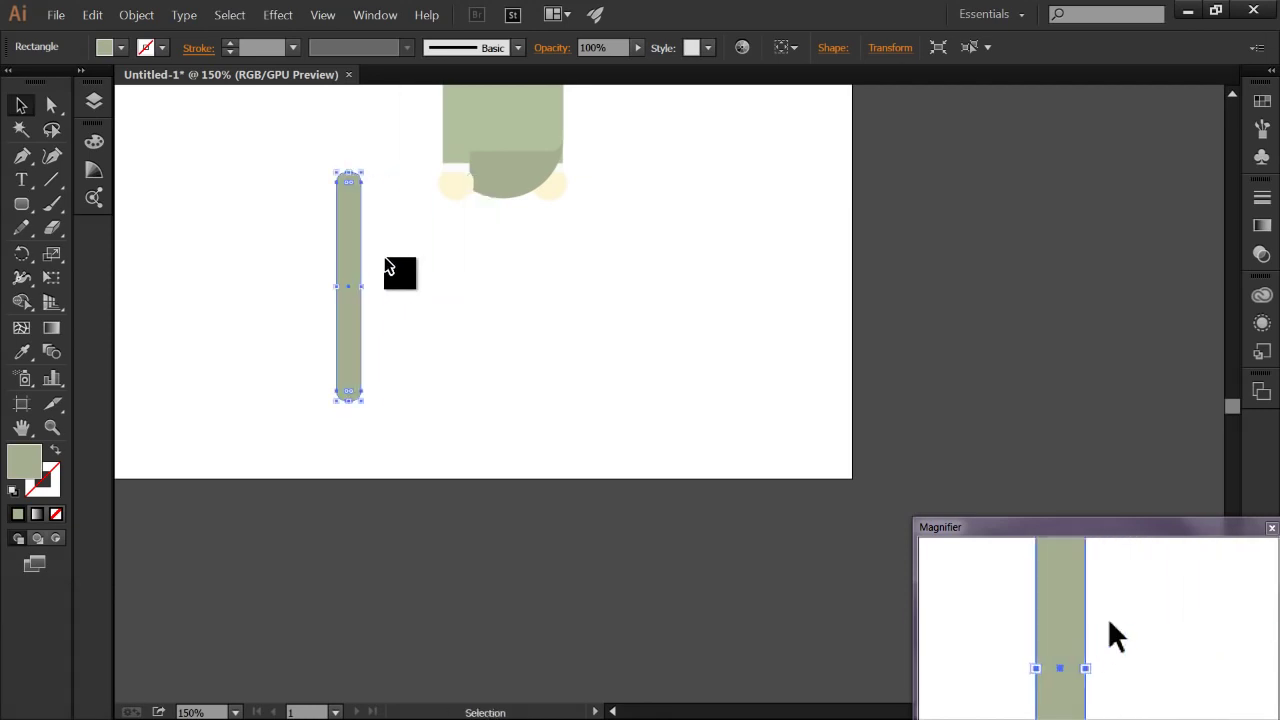
Step: Remove the corner rounding from the leg so it becomes a plain square-cornered rectangle
left_click(371, 209)
scroll(371, 209, "up", 2, "alt")
left_click(378, 215)
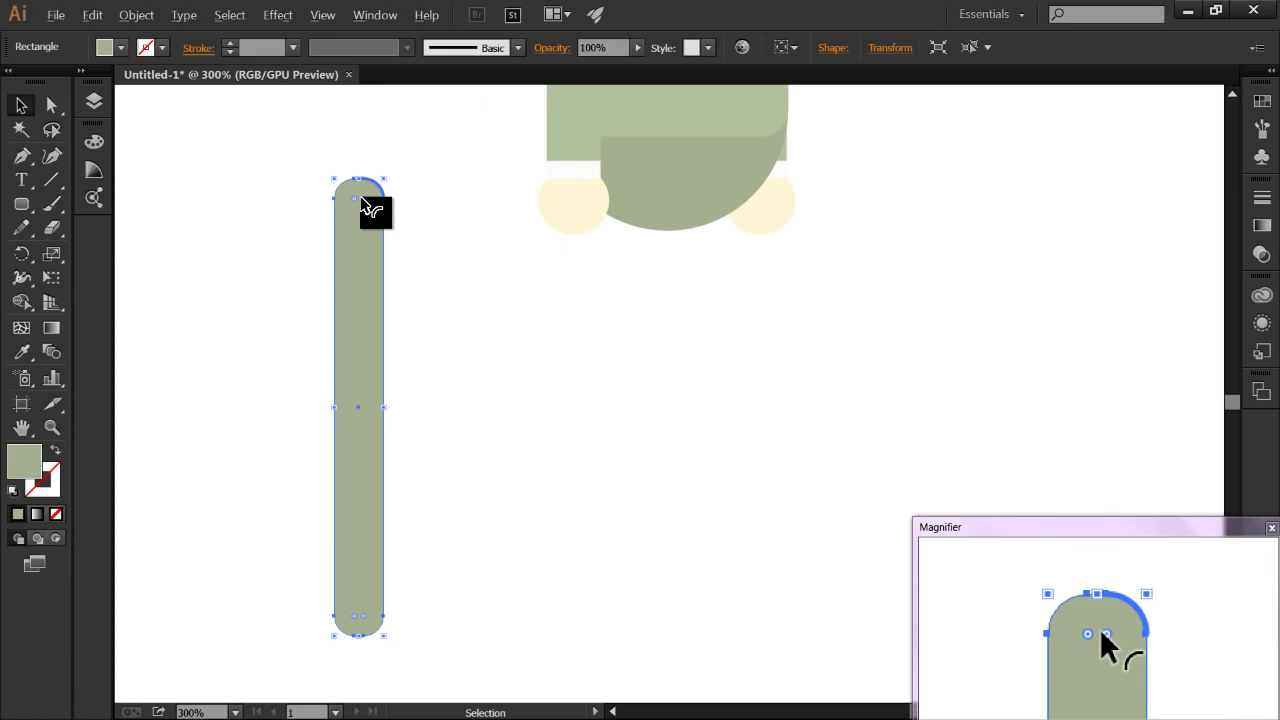
left_click_drag(380, 212, 425, 217)
left_click(425, 217)
Step: Draw a circle about 25 px in diameter centred on the leg rectangle's top edge
left_click_drag(21, 203, 85, 262)
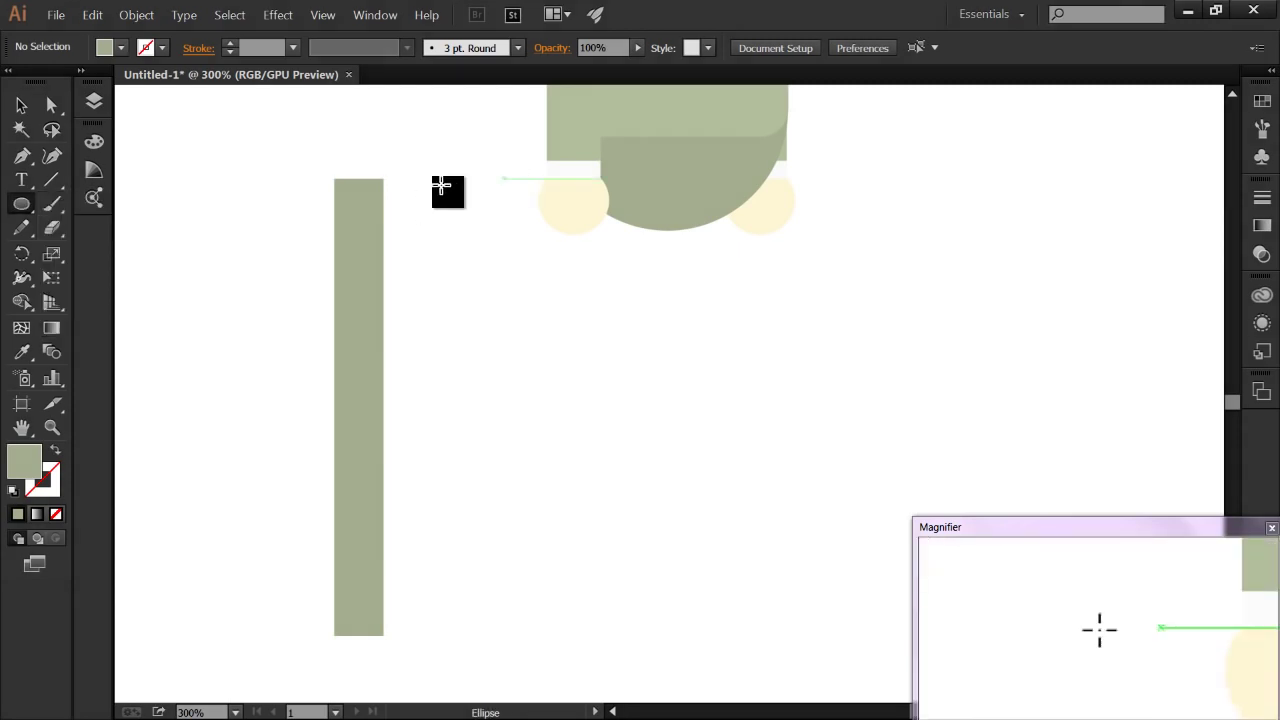
left_click_drag(361, 188, 377, 207)
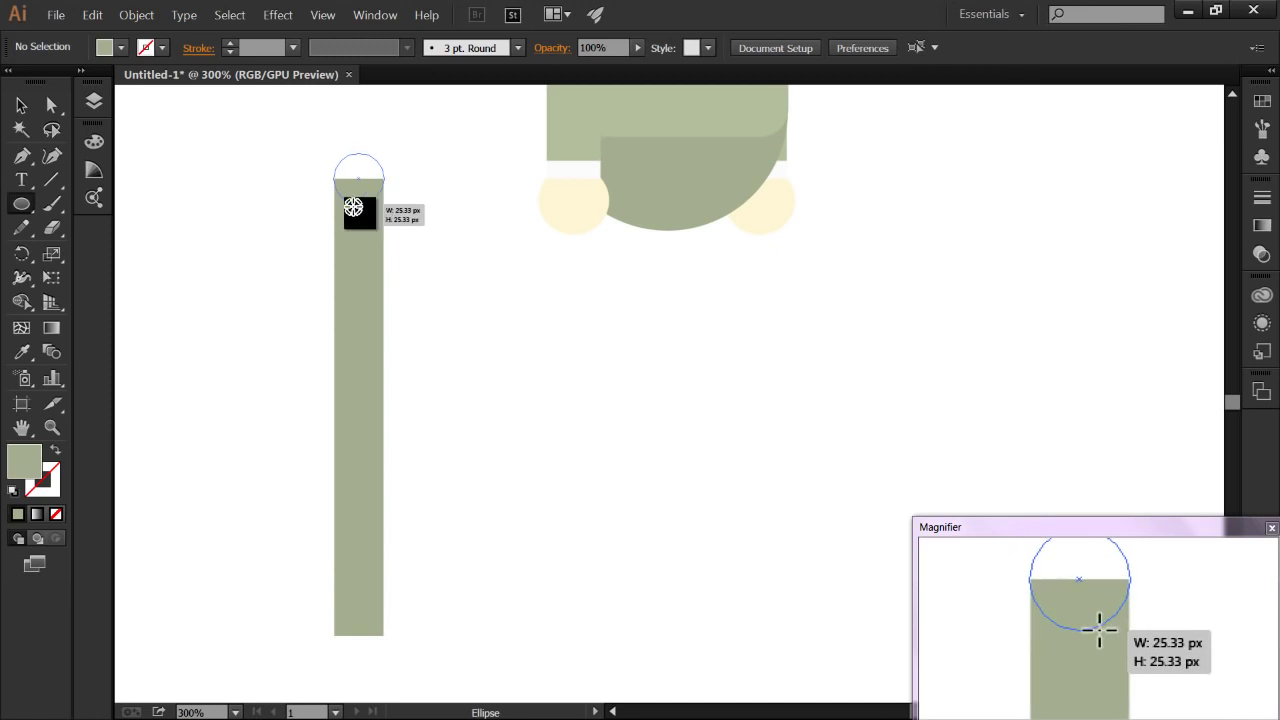
left_click_drag(368, 204, 368, 204)
key("v")
Step: Scale the circle down slightly so its width matches the leg rectangle's sides
left_click(370, 231, "shift")
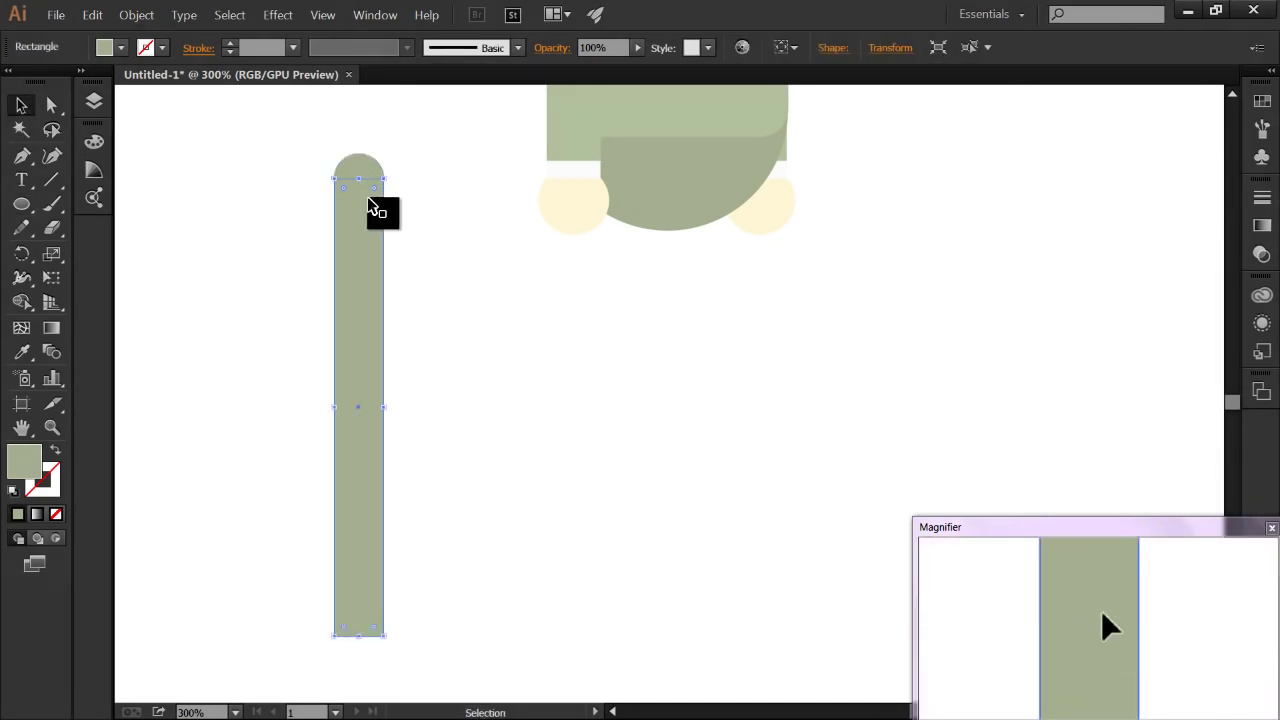
left_click(357, 189)
scroll(357, 189, "up", 4)
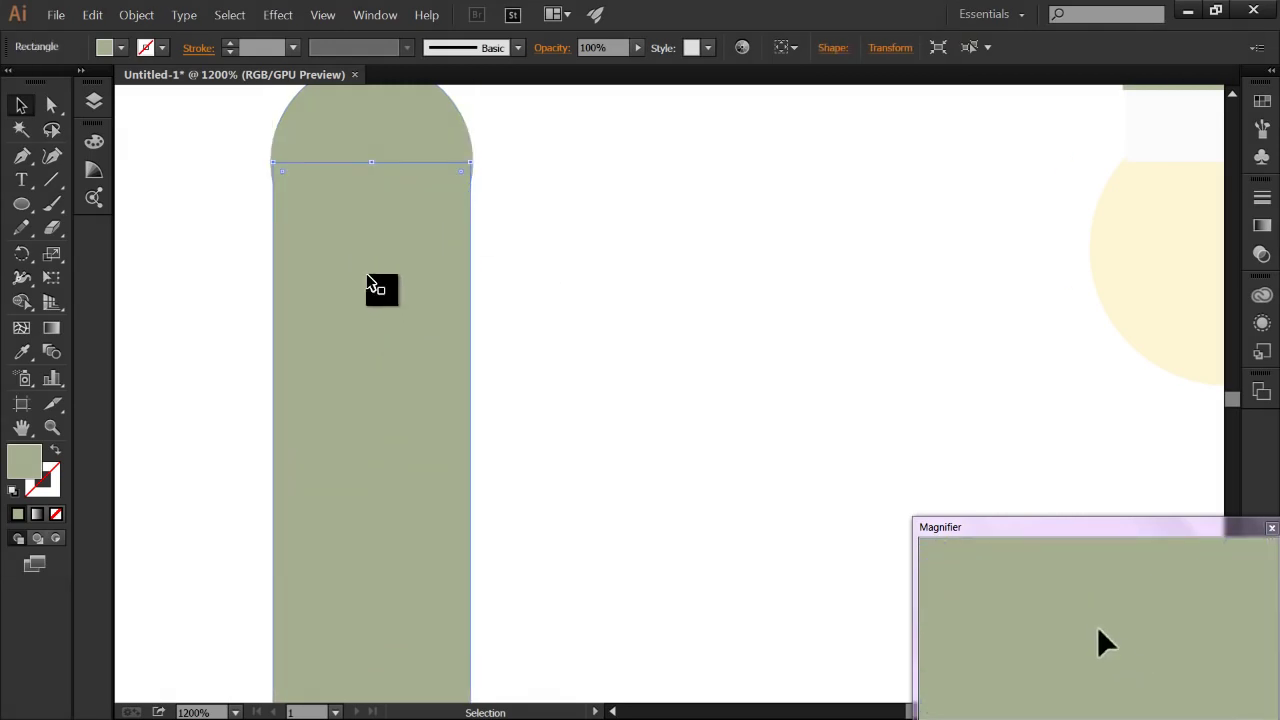
scroll(276, 150, "up", 2)
left_click(340, 150)
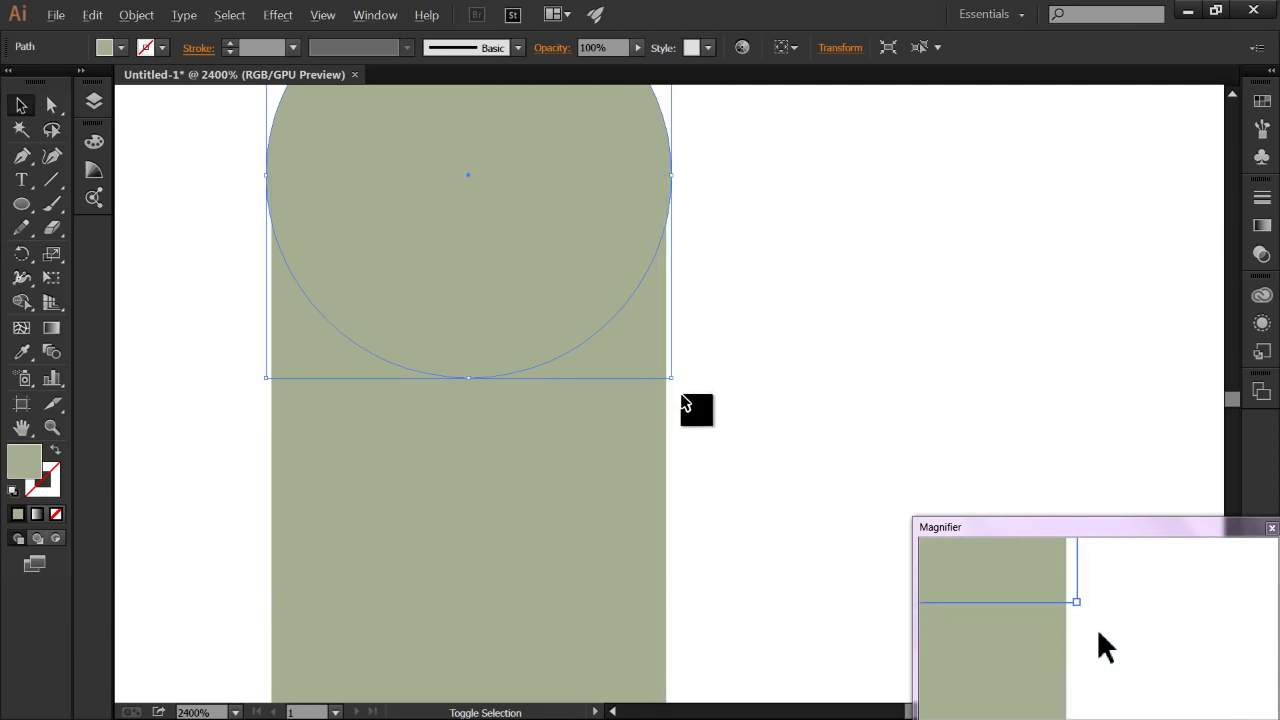
left_click(666, 380, "shift")
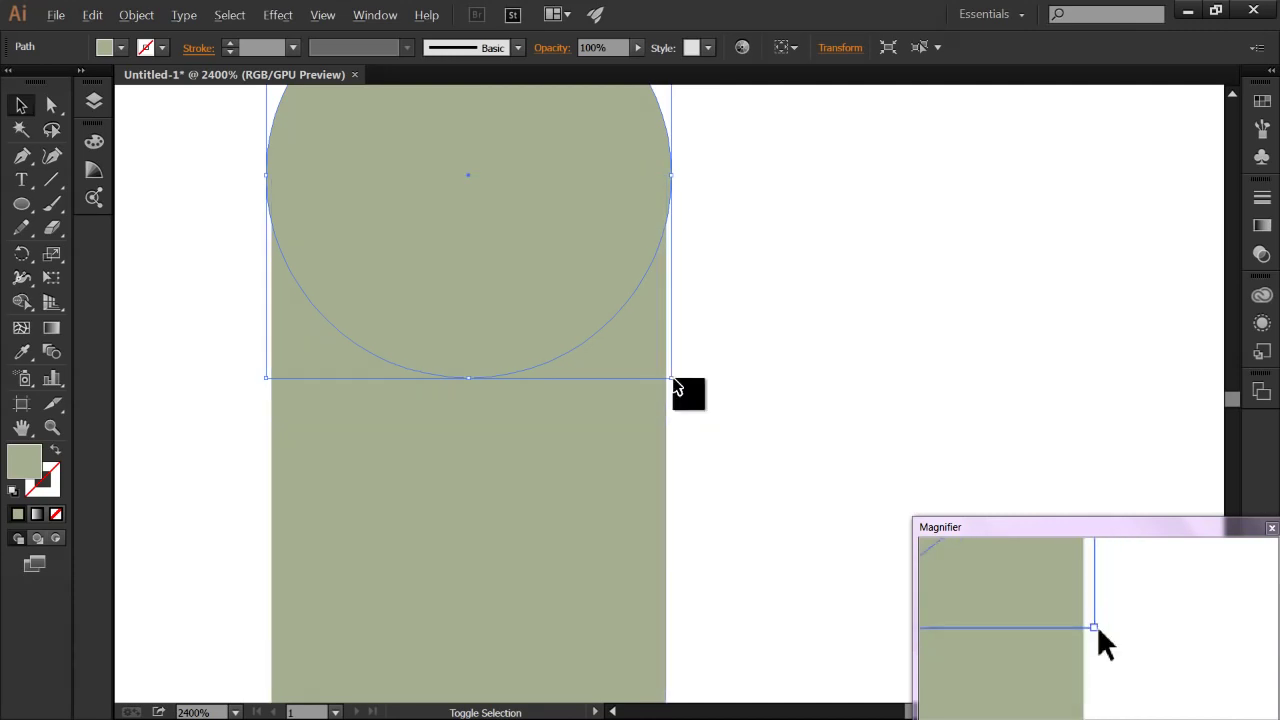
left_click_drag(673, 382, 669, 382)
left_click(843, 374)
scroll(843, 374, "down", 1)
left_click(686, 271)
left_click(677, 377)
Step: Duplicate the leg rectangle in place and shorten the copy slightly from its bottom edge
scroll(670, 372, "down", 3)
scroll(522, 416, "down", 4)
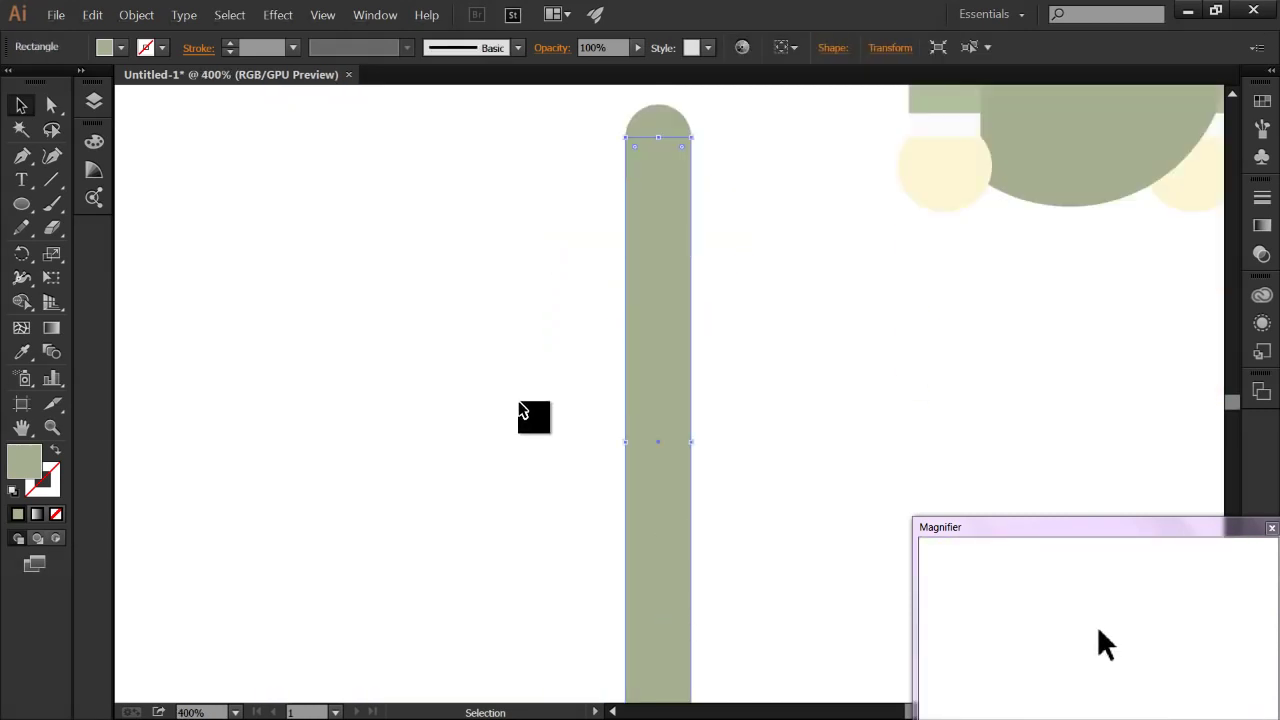
scroll(530, 412, "down", 5)
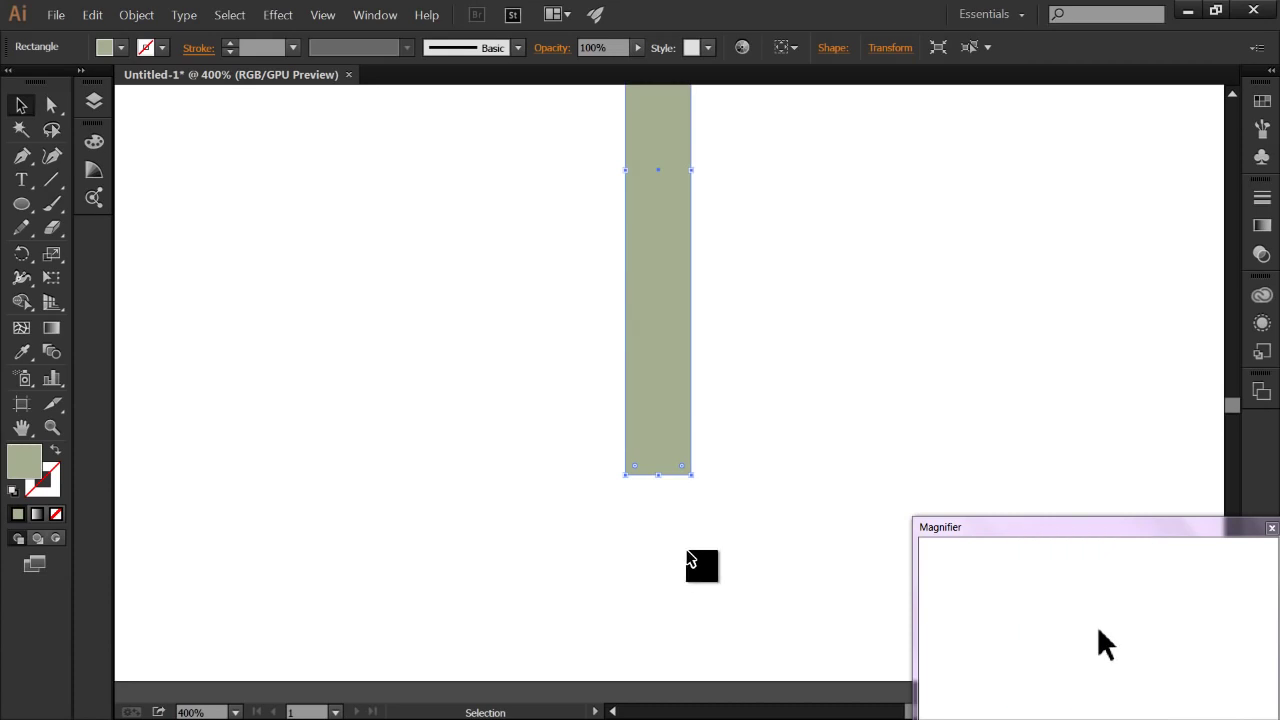
left_click(691, 565)
left_click(650, 406)
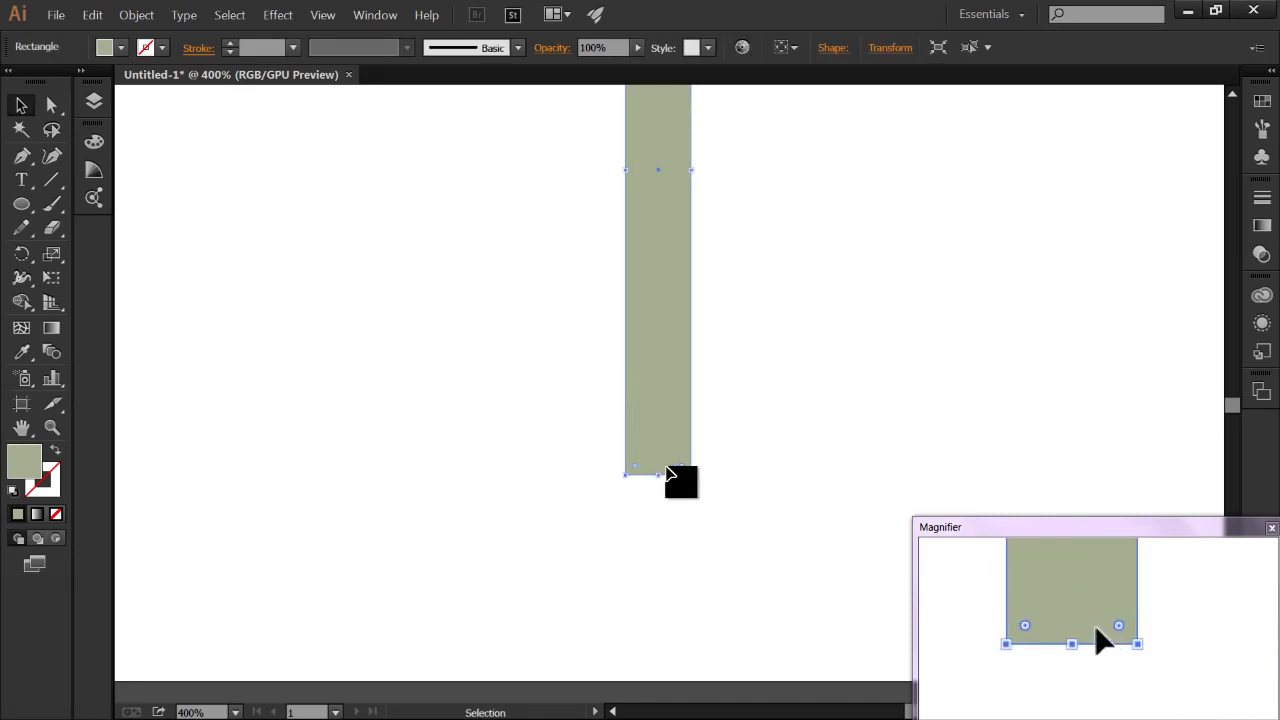
left_click_drag(661, 478, 662, 469)
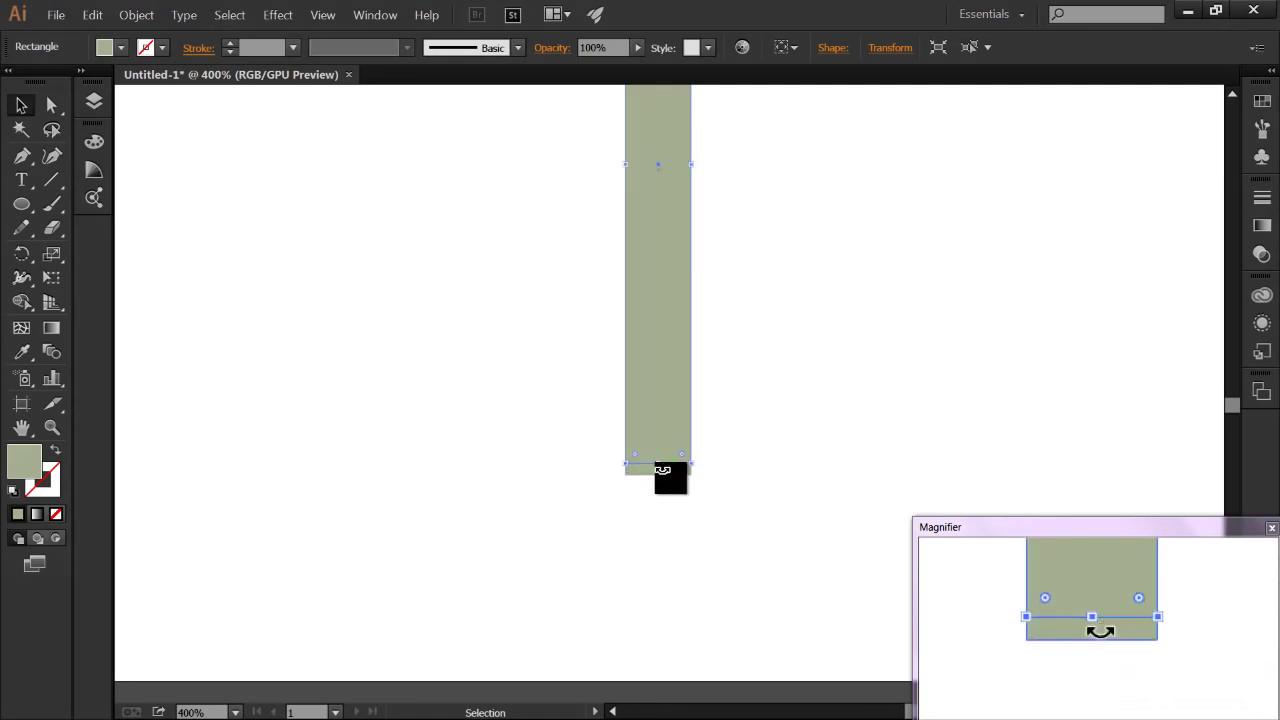
left_click(635, 505)
Step: Split off the thin strip at the leg's lower end from the two overlapping rectangles with Shape Builder
left_click(663, 400)
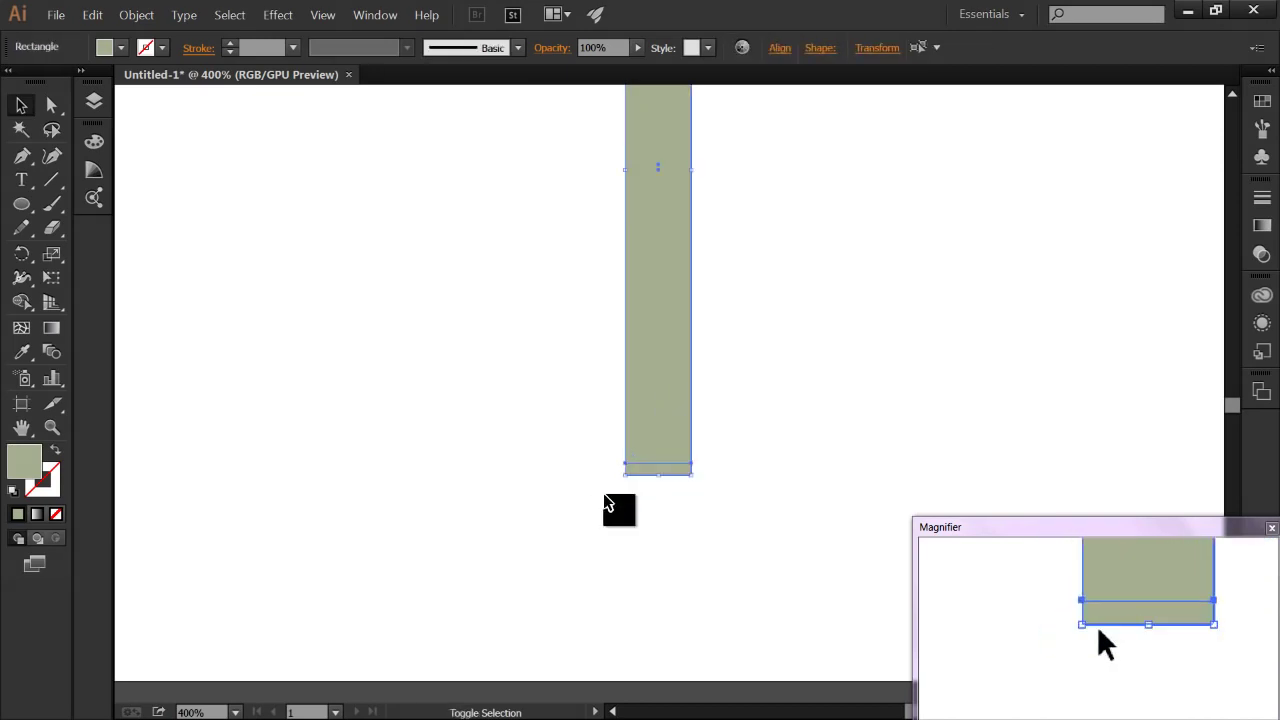
left_click(22, 302)
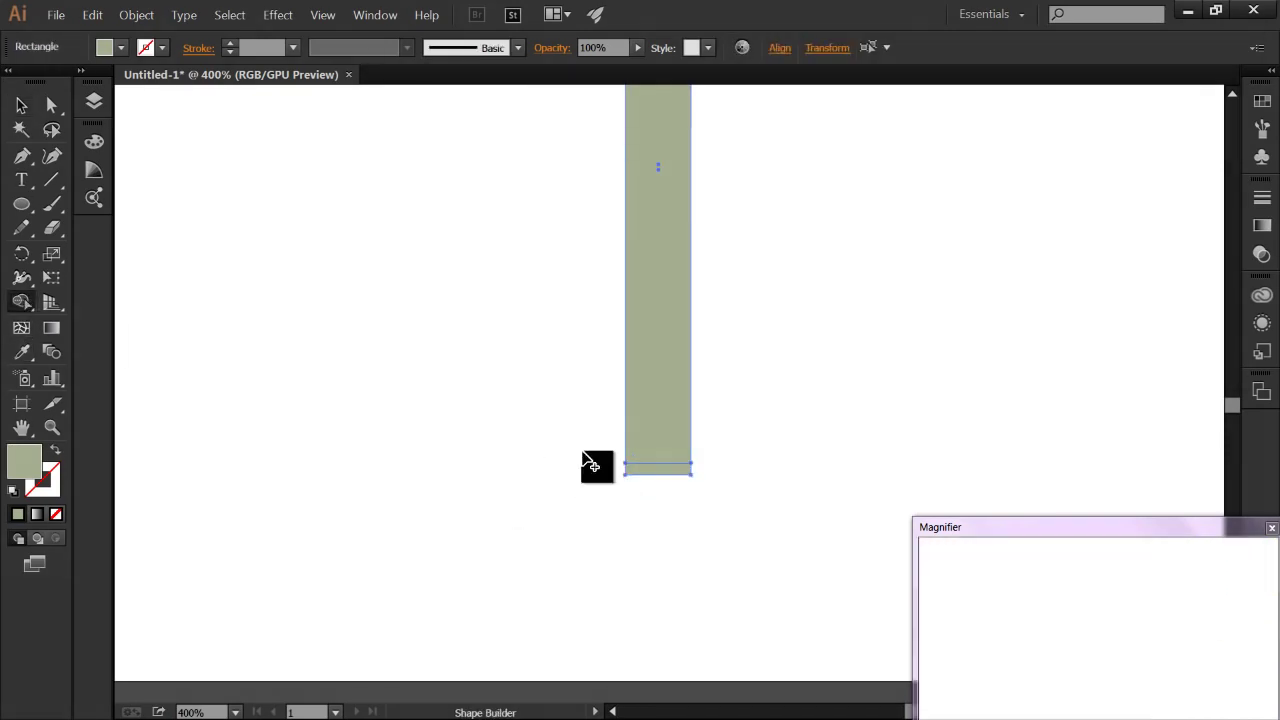
left_click(648, 472)
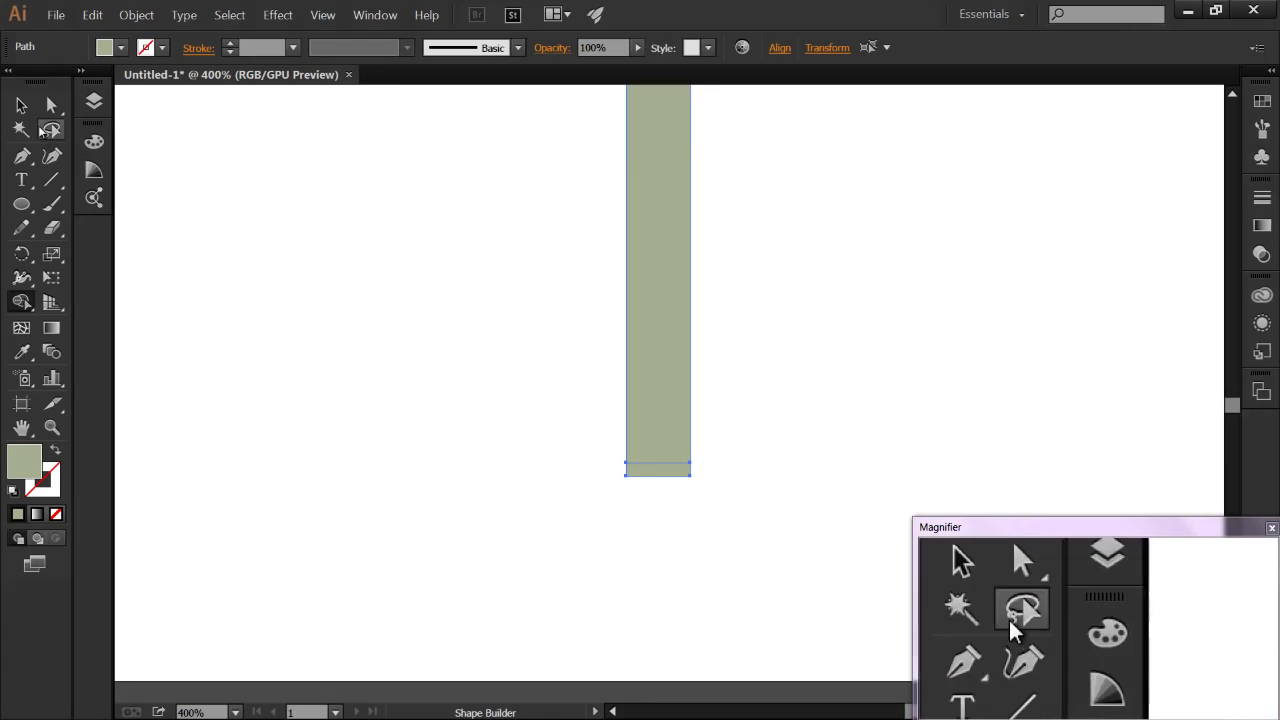
left_click(21, 105)
left_click(600, 455)
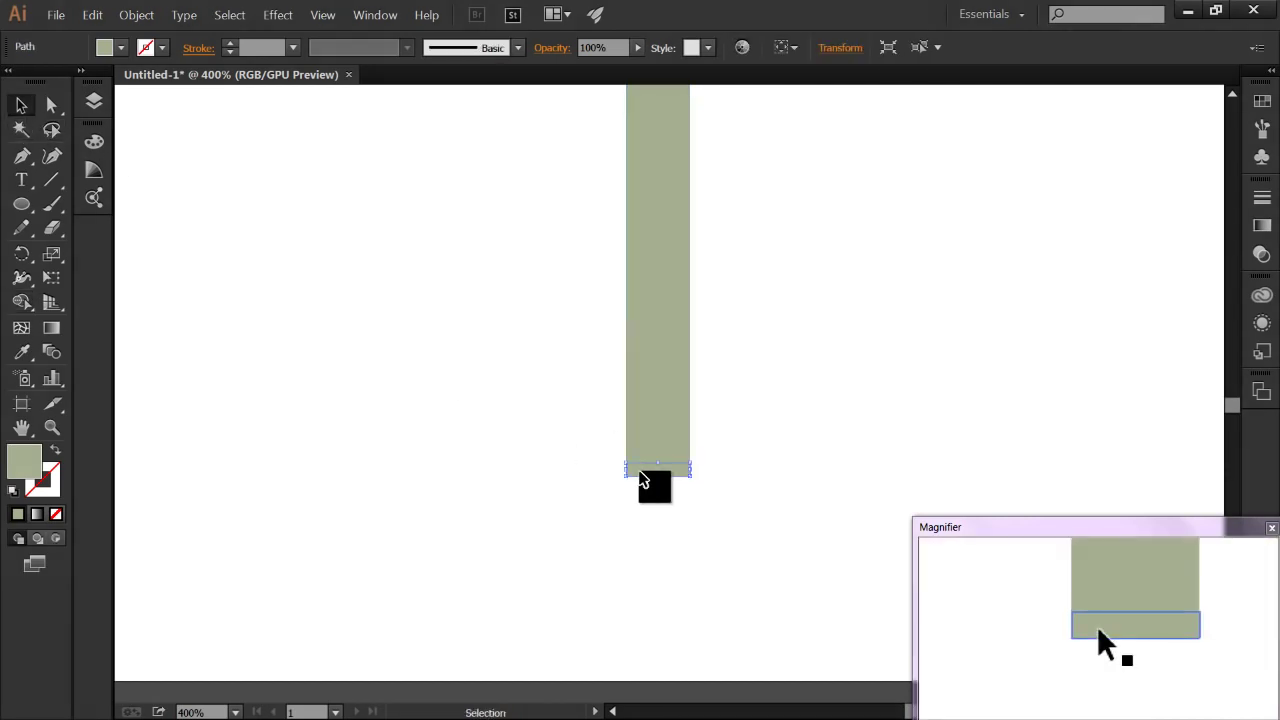
Step: Recolour the ankle strip with the cream skin colour sampled from the character's neck
key("ctrl+minus")
key("ctrl+minus")
key("ctrl+minus")
key("ctrl+minus")
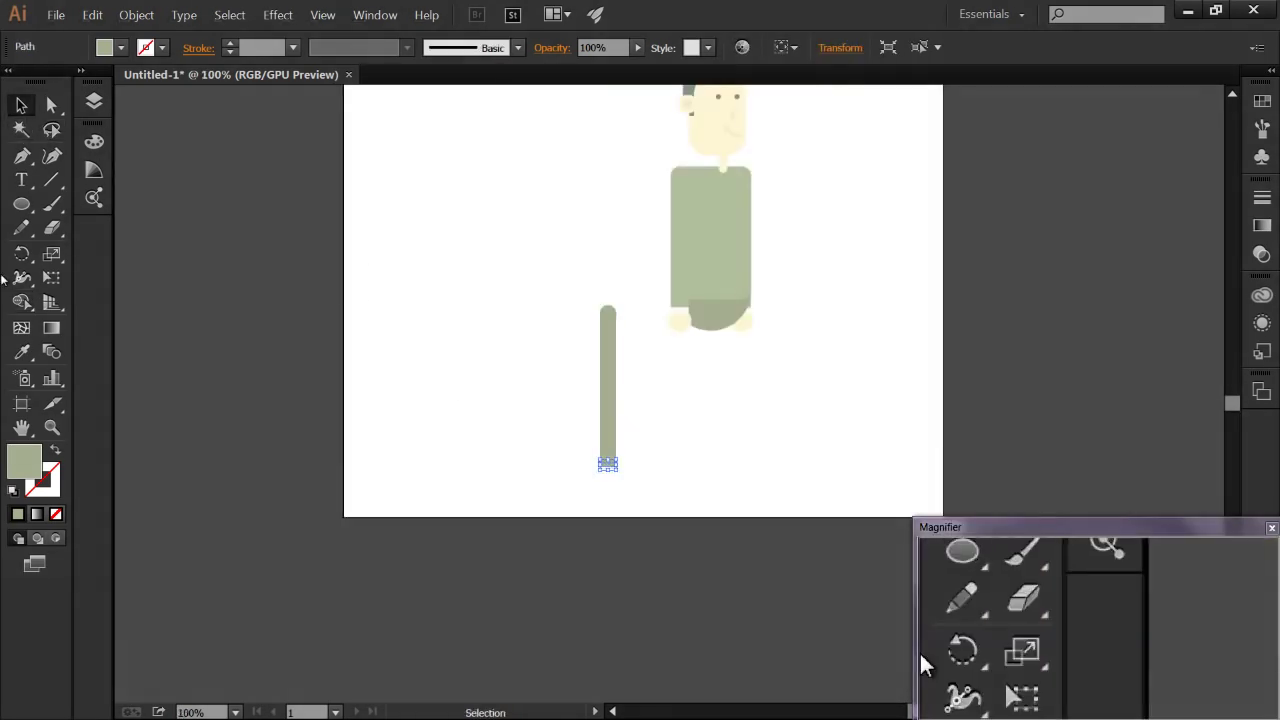
left_click(21, 351)
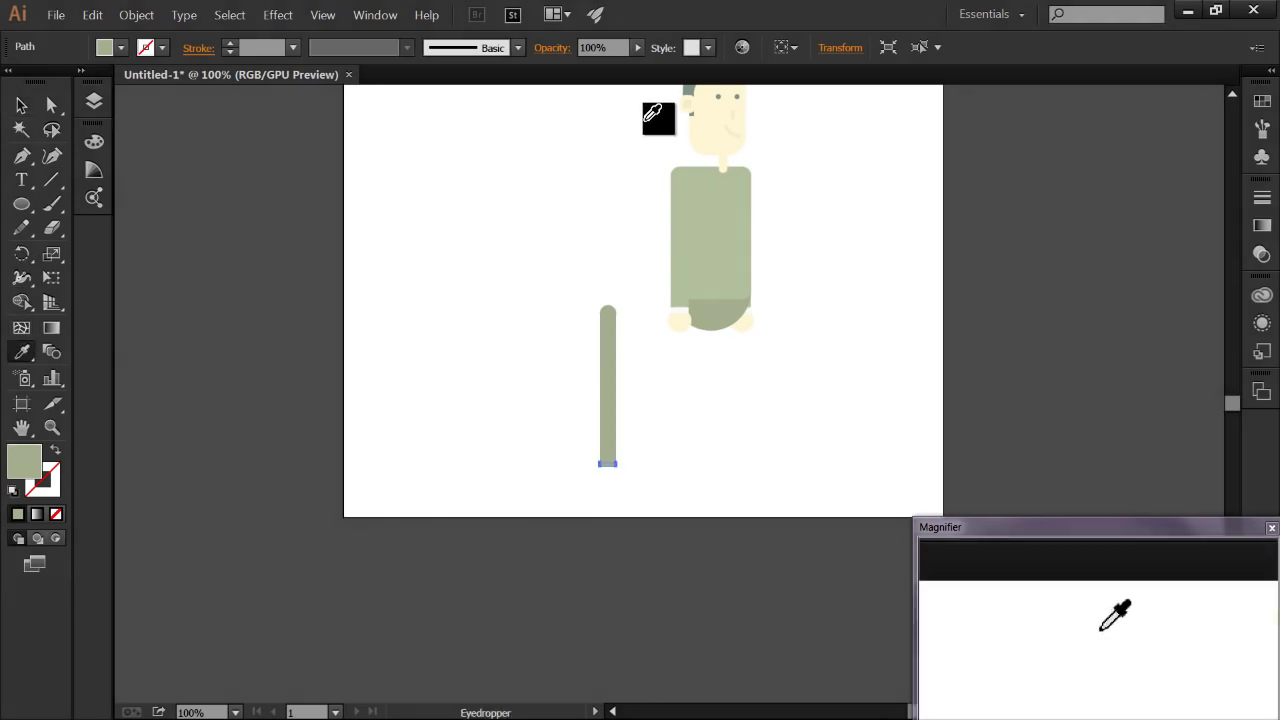
left_click(720, 152)
left_click(21, 104)
left_click(489, 350)
Step: Move the whole leg with its round top and ankle strip back under the hip shape
scroll(528, 415, "up", 3)
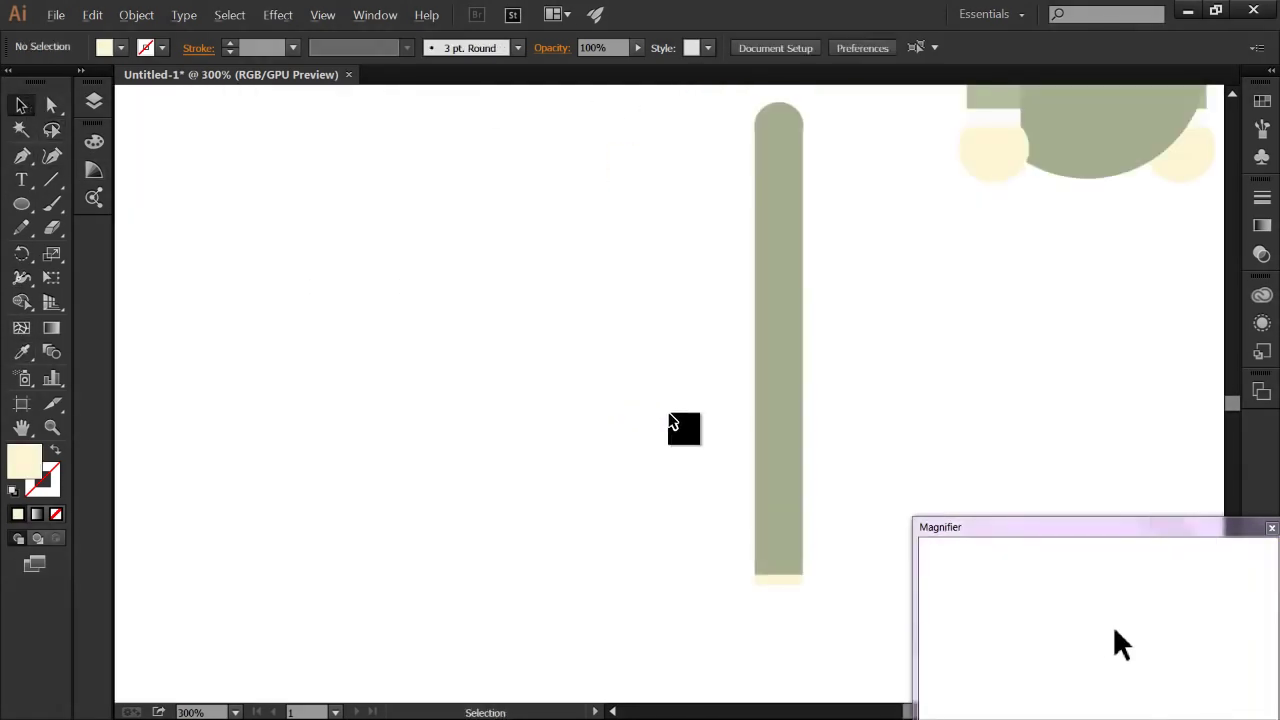
left_click_drag(660, 414, 537, 391)
scroll(563, 385, "down", 1)
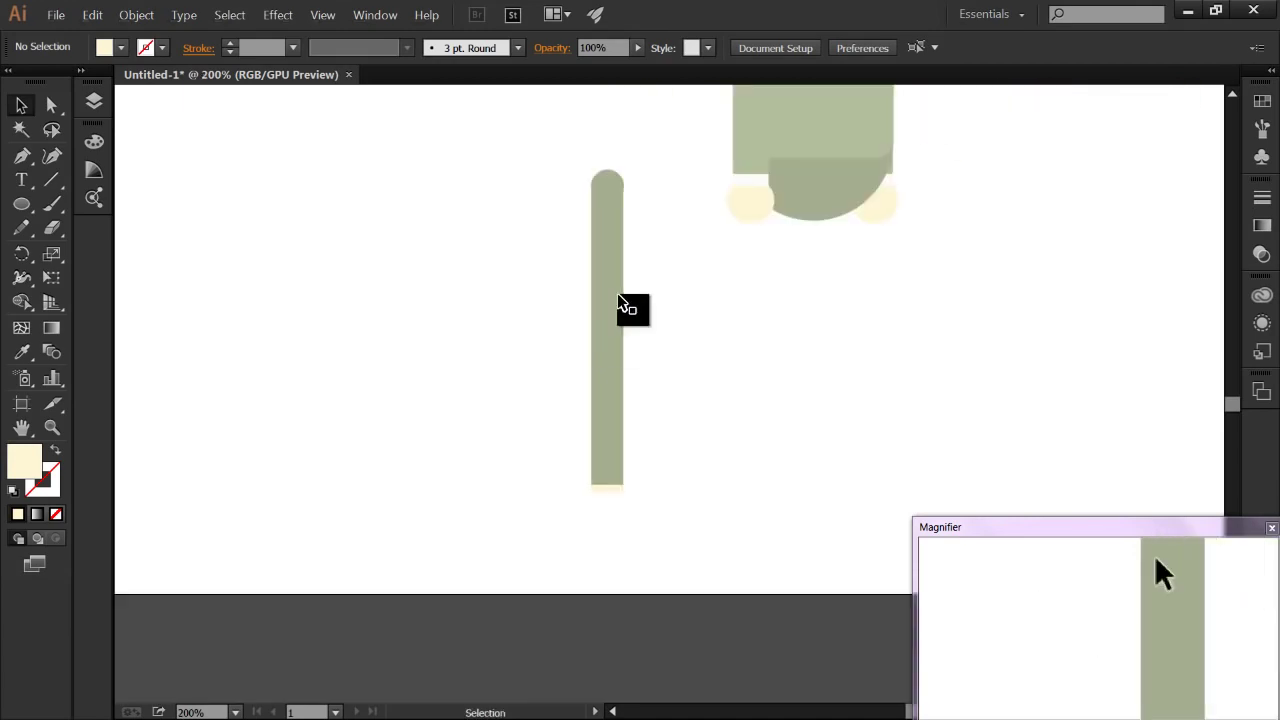
left_click_drag(619, 283, 614, 284)
left_click_drag(639, 156, 569, 596)
left_click(613, 524)
left_click_drag(626, 423, 782, 424)
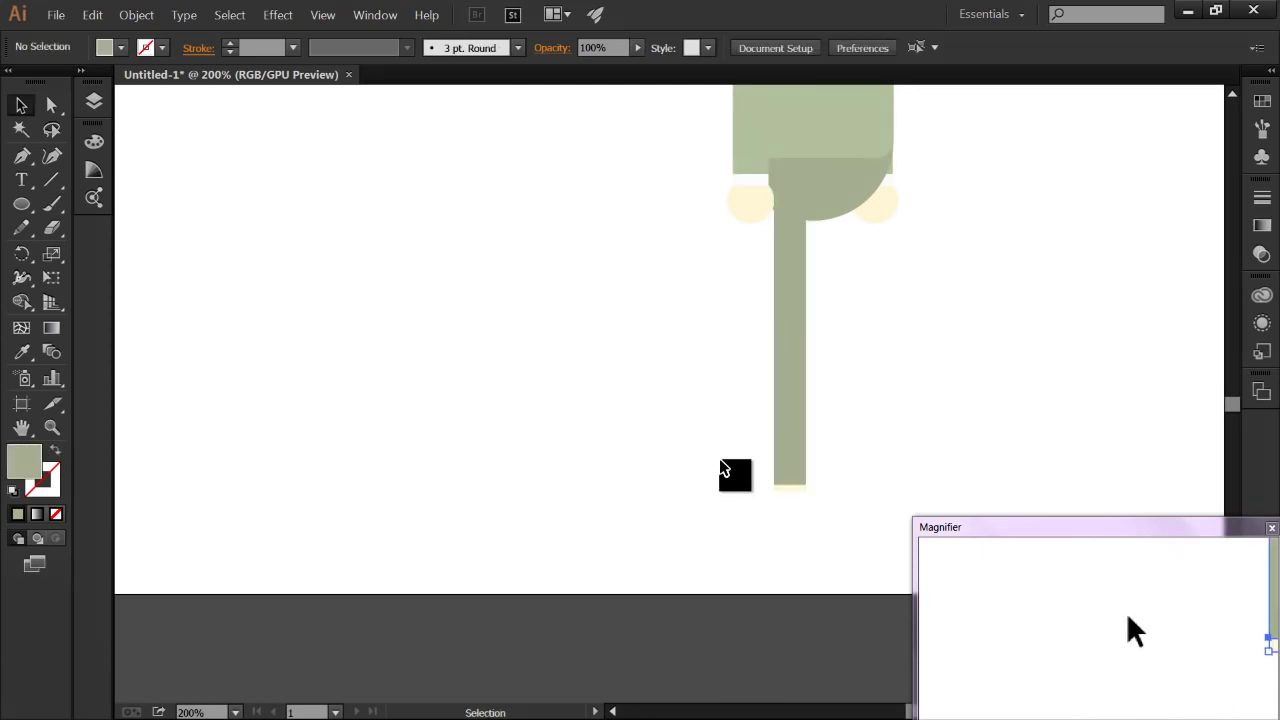
Step: Draw a rounded-rectangle foot about 56.5 by 15 px with 2 px corners, overlapping the lower part of the ankle strip
scroll(778, 528, "up", 1)
scroll(798, 515, "up", 1)
left_click_drag(657, 517, 529, 531)
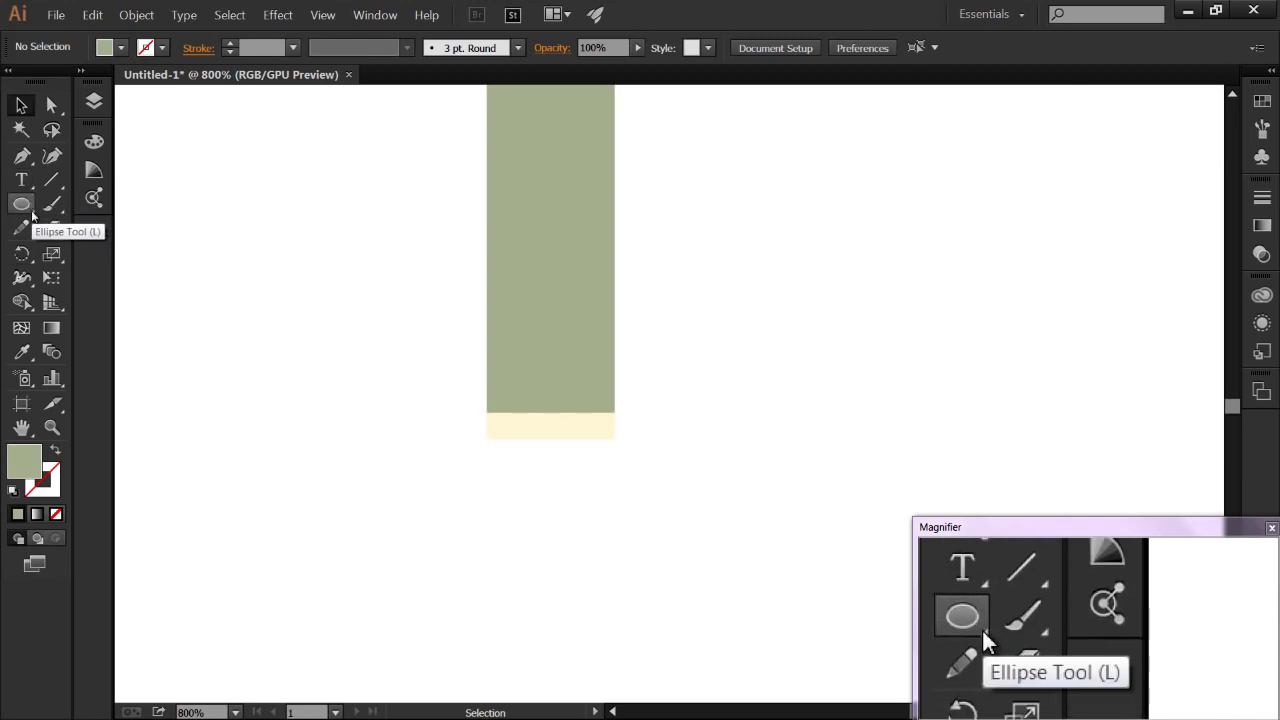
left_click(33, 214)
left_click(100, 227)
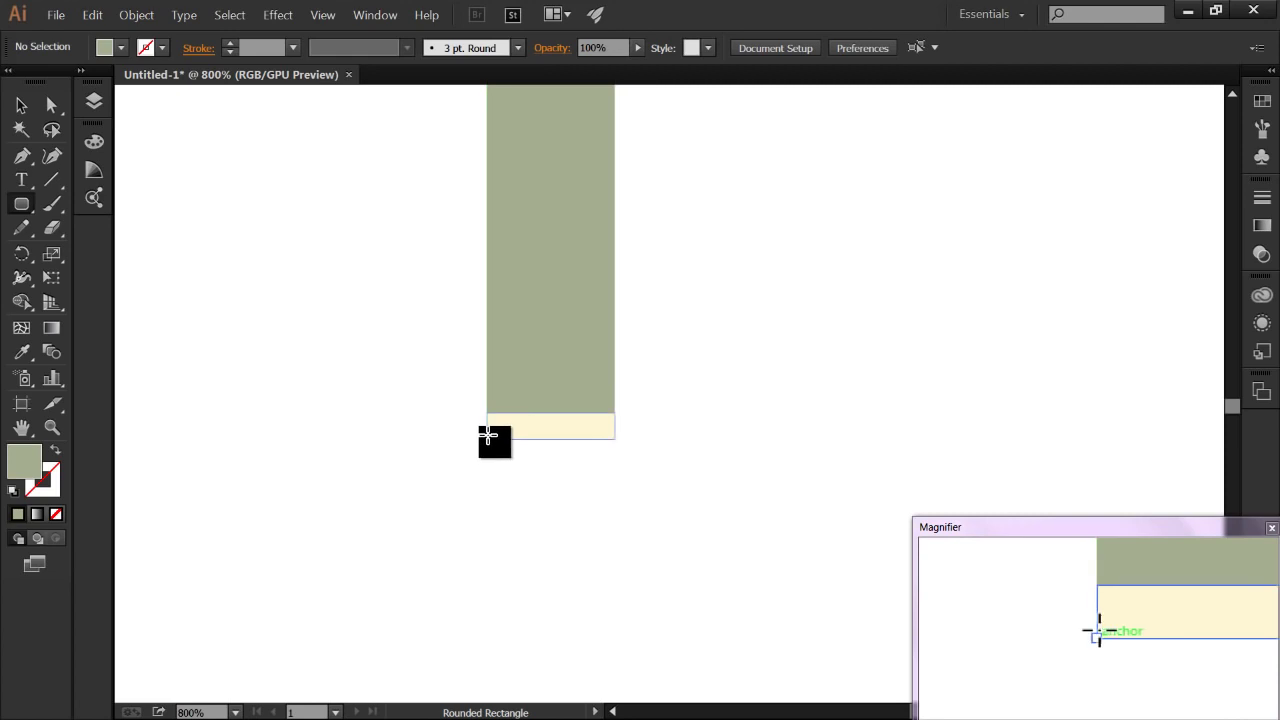
left_click_drag(487, 433, 788, 507)
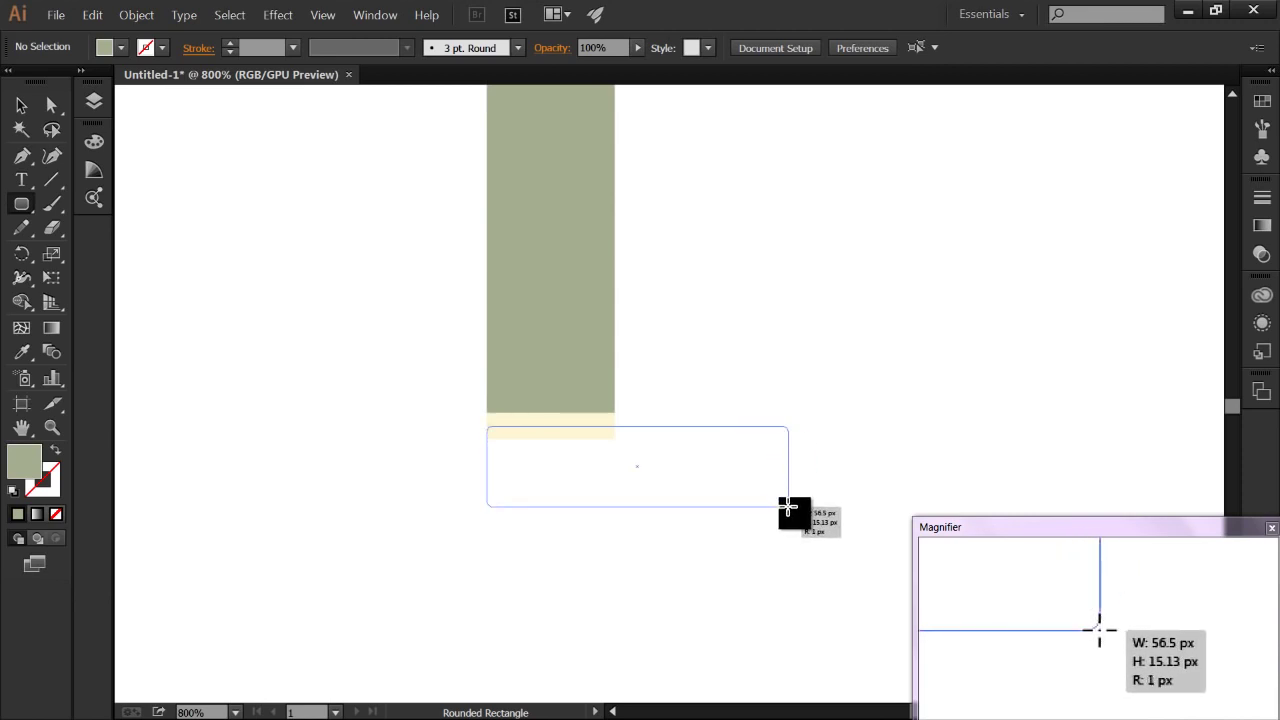
left_click_drag(788, 507, 789, 509)
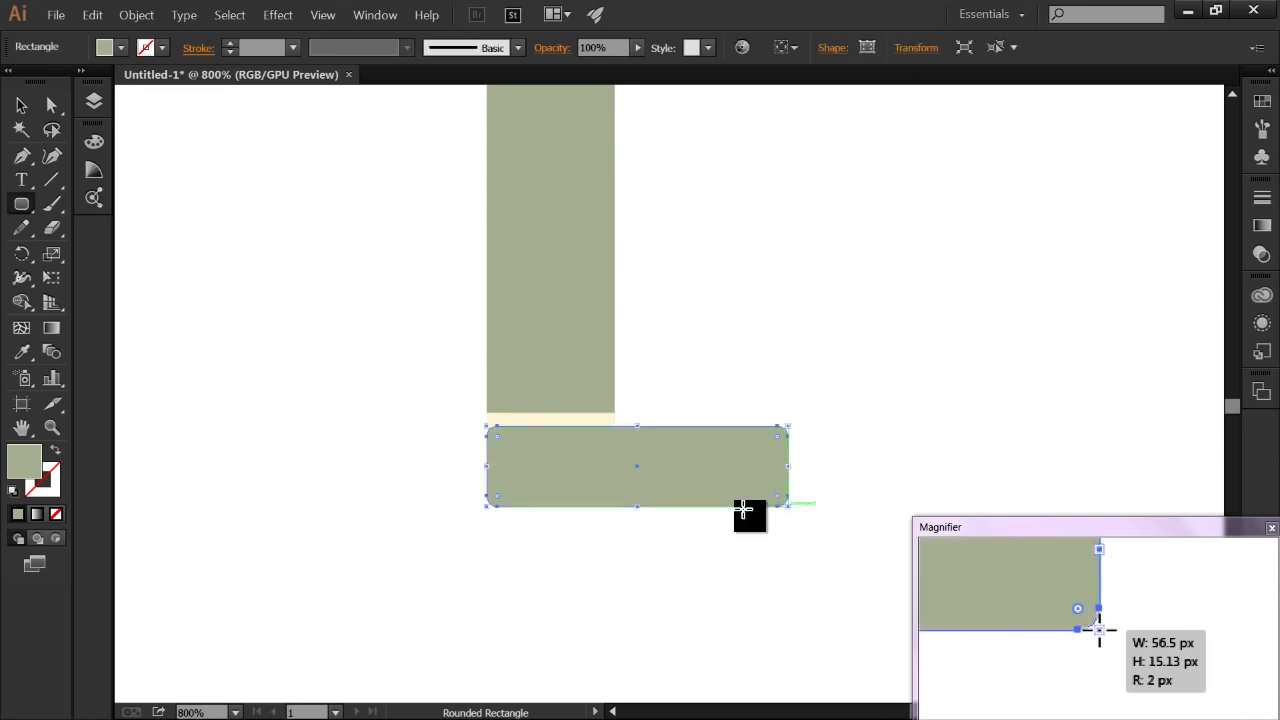
left_click(21, 105)
left_click(337, 481)
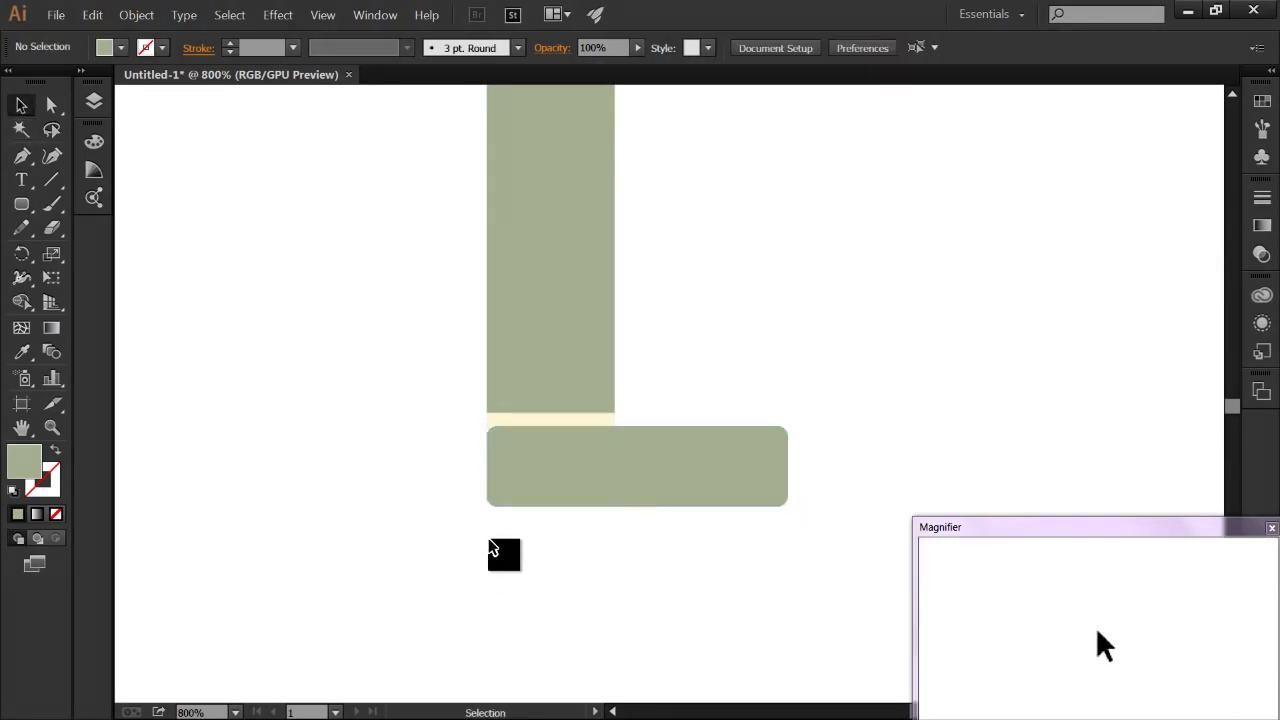
Step: Shift the foot slightly backward so its heel sticks out behind the leg
scroll(530, 482, "up", 1)
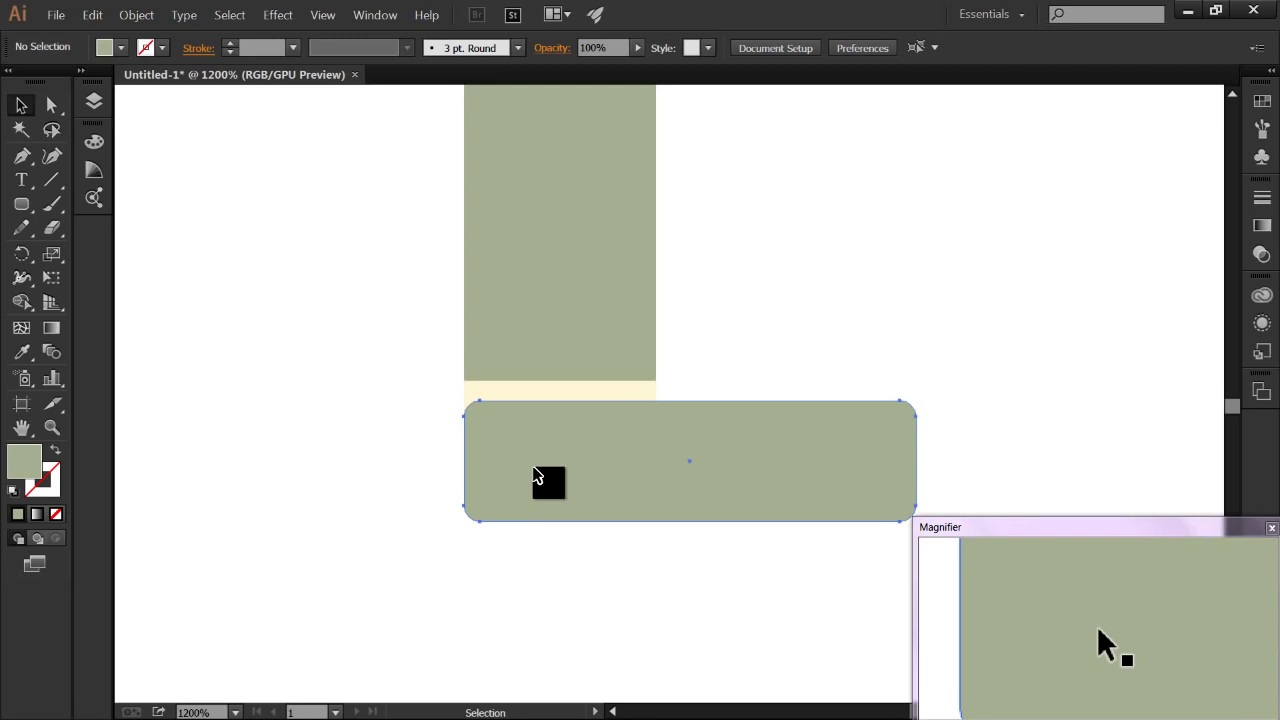
left_click_drag(534, 466, 518, 466)
left_click(483, 554)
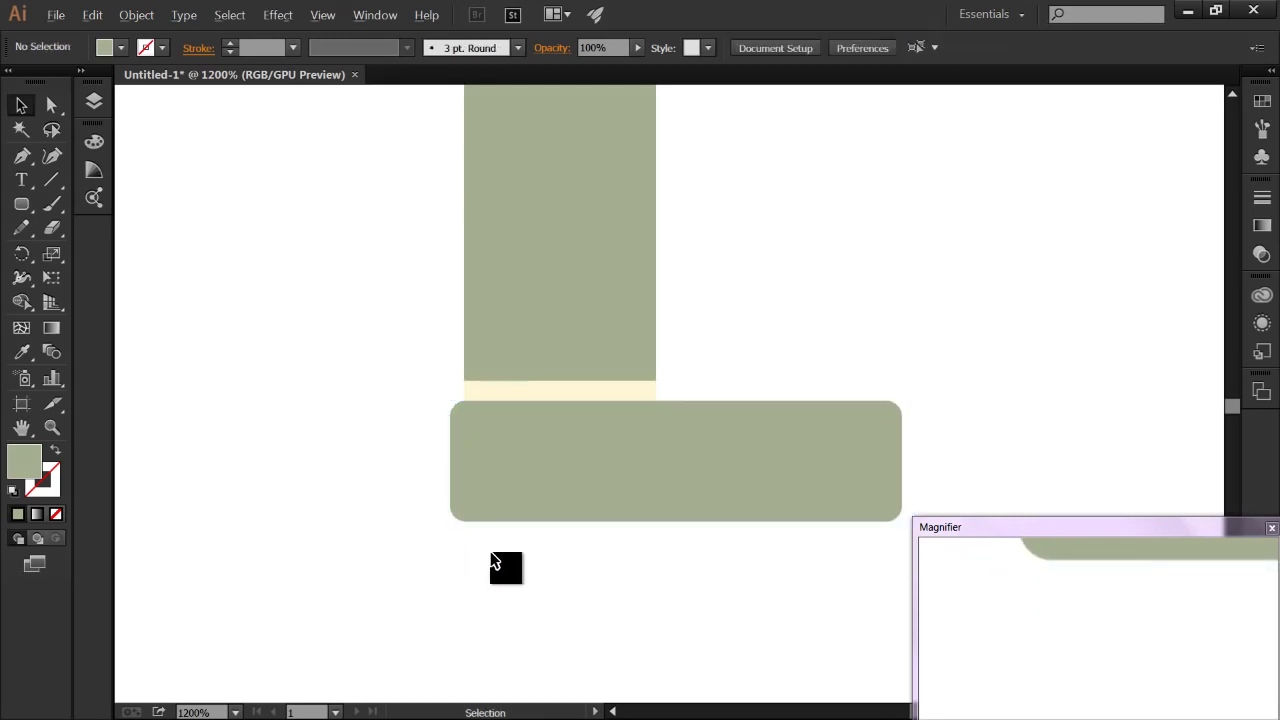
Step: Draw a circle of about 25.75 px over the front end of the foot, centred on its upper edge
left_click(527, 473)
scroll(586, 569, "down", 1)
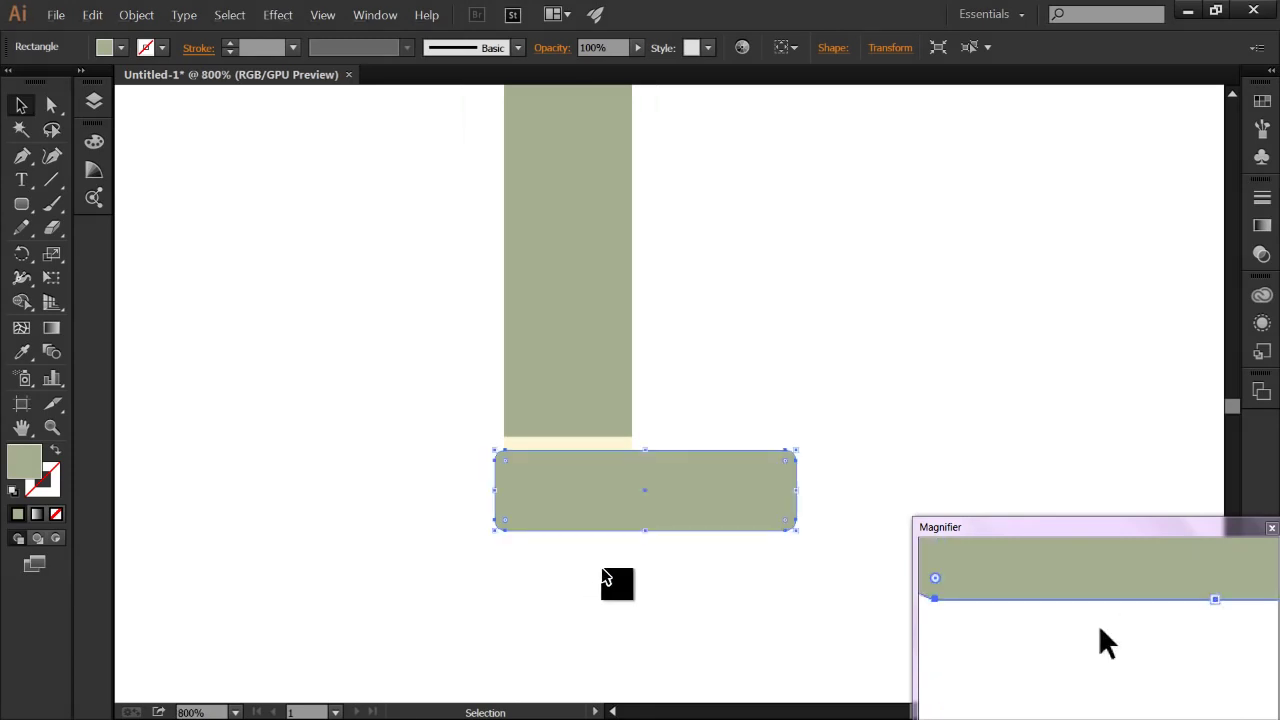
left_click(18, 206)
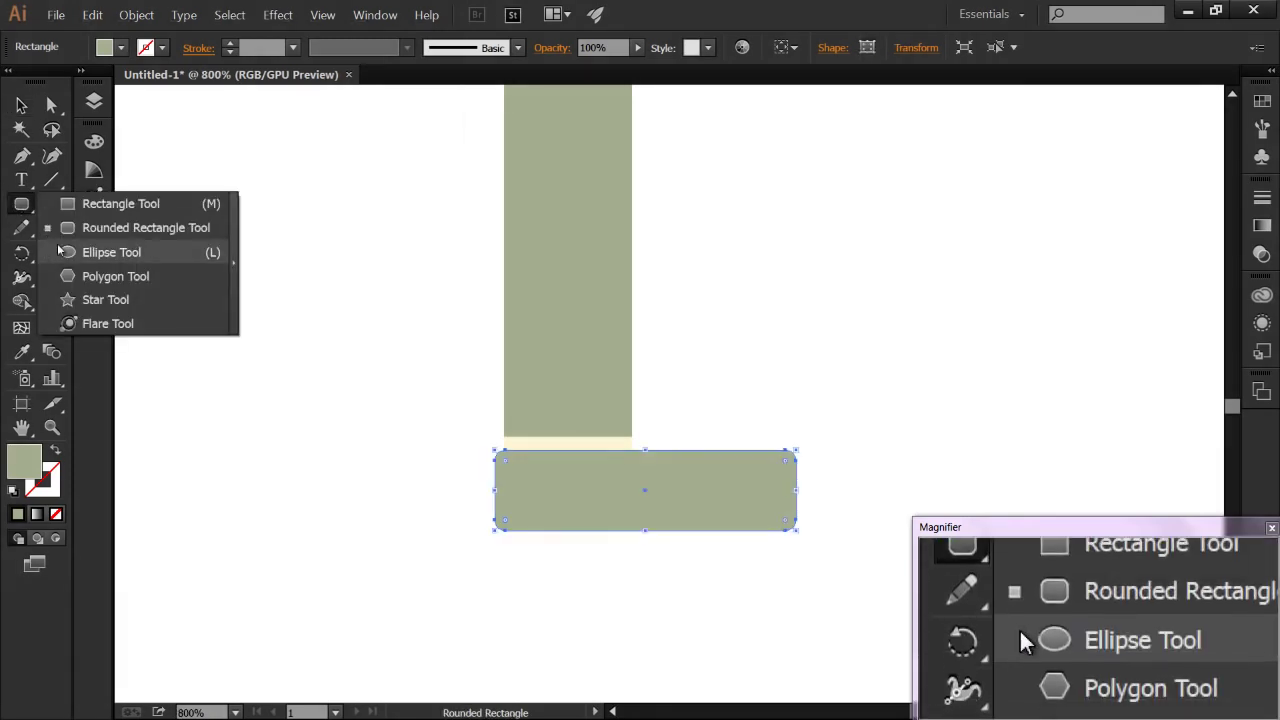
left_click(114, 251)
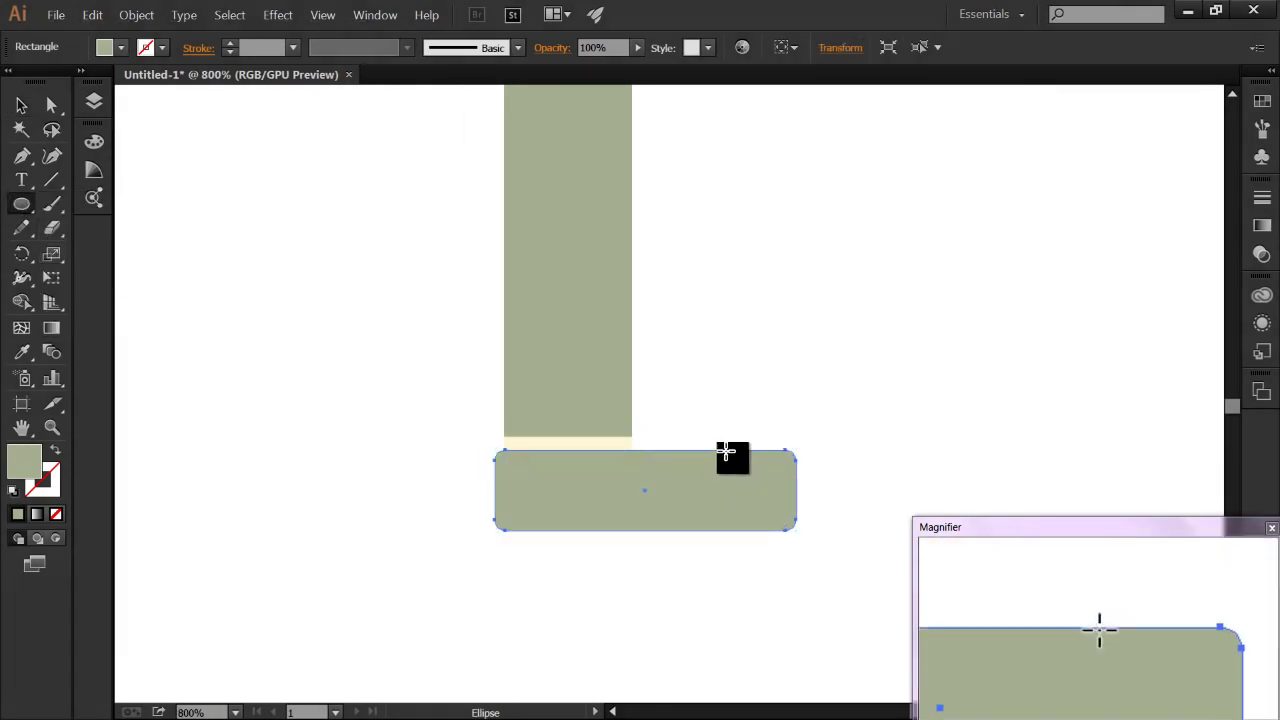
left_click_drag(729, 453, 773, 519)
left_click(541, 533)
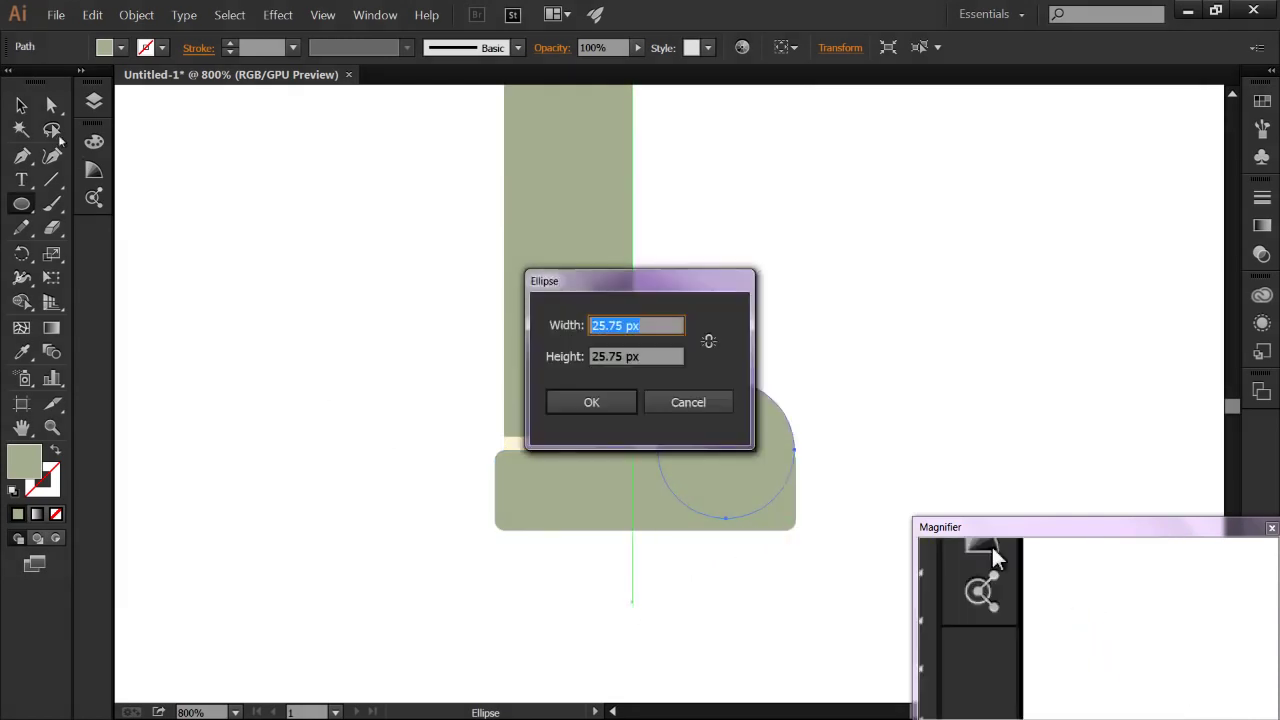
key("Escape")
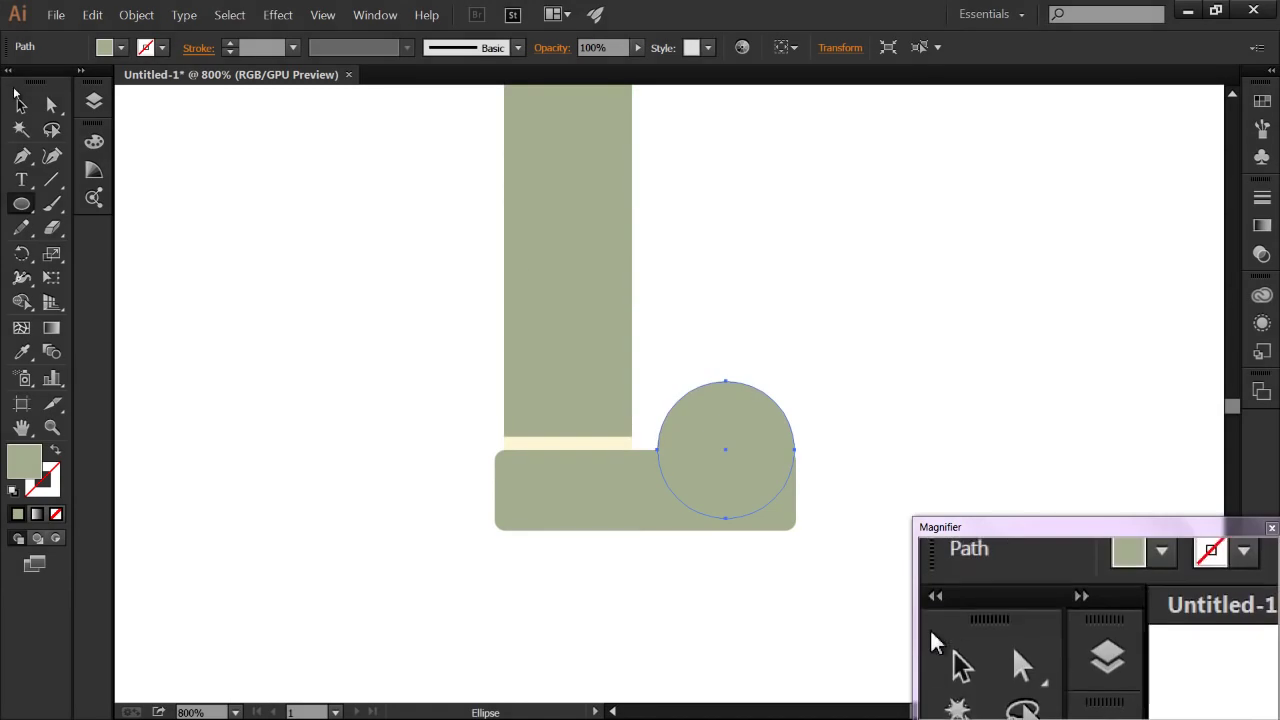
left_click(21, 105)
left_click(866, 540)
Step: Try to nudge the toe circle so its side sits flush with the front edge of the foot
scroll(866, 540, "up", 2)
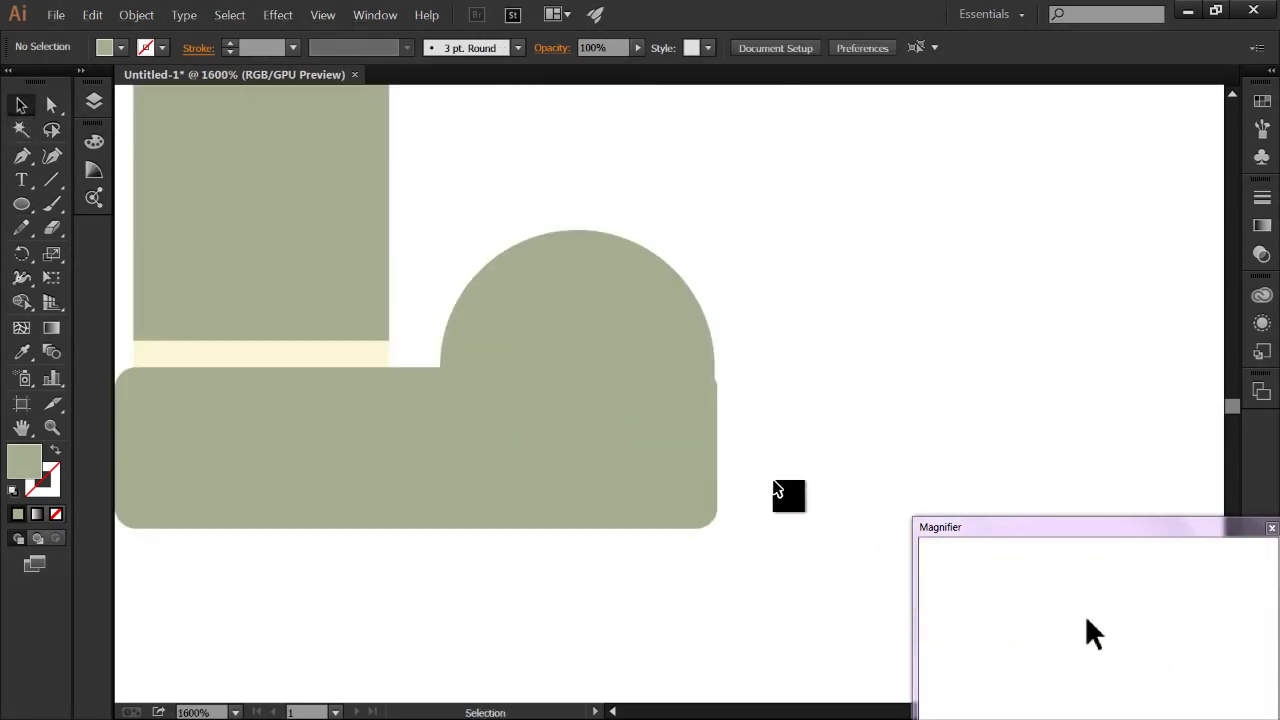
scroll(689, 403, "up", 2)
left_click(648, 378)
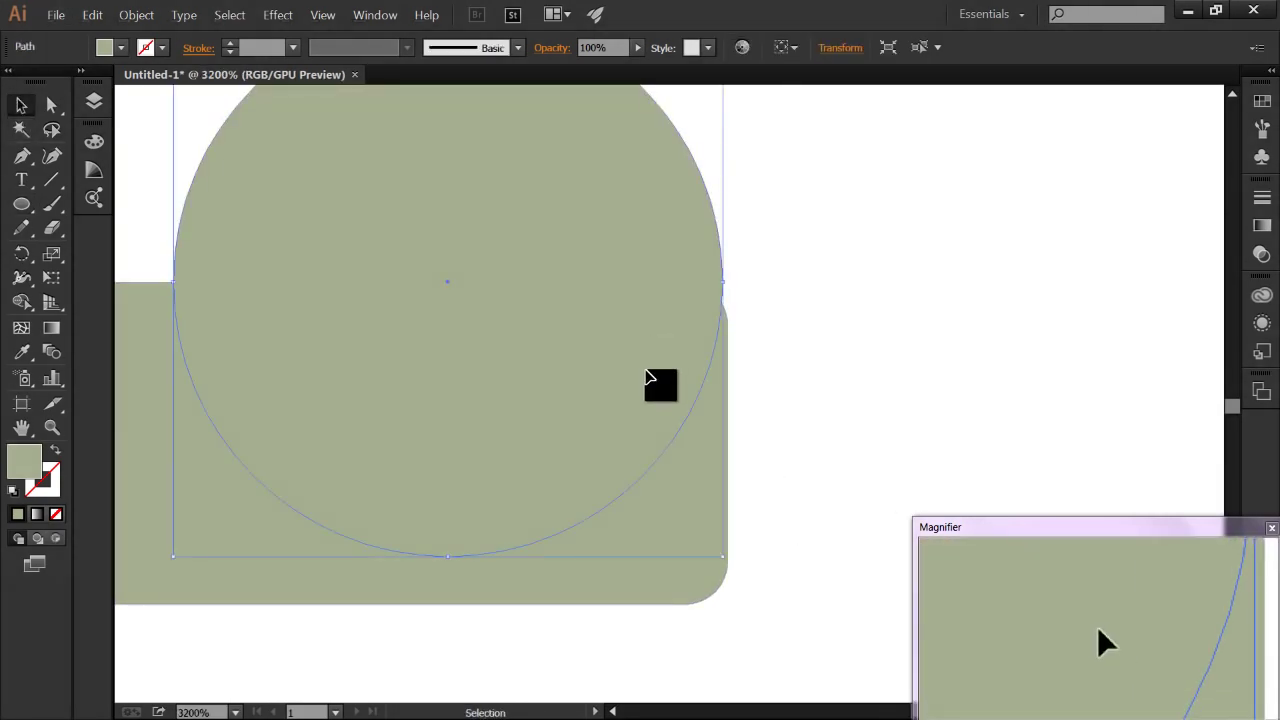
key("Right")
key("Right")
key("Left")
key("Left")
left_click_drag(632, 318, 670, 347)
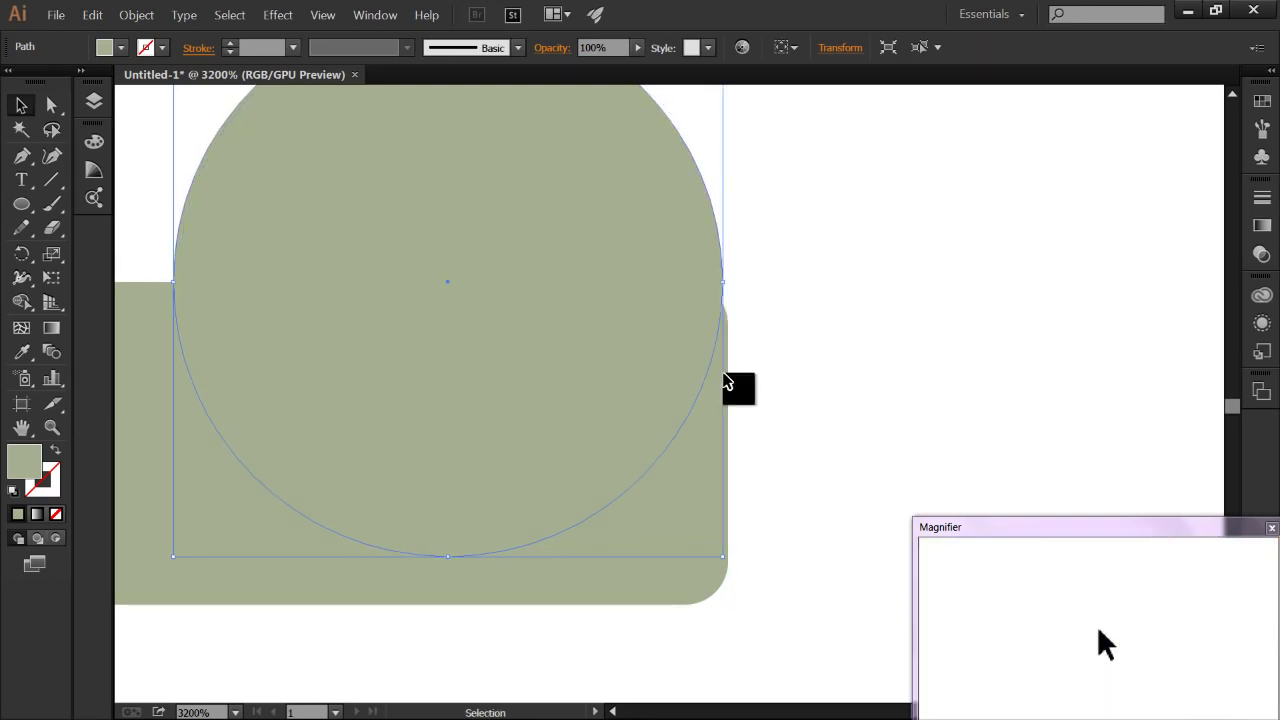
Step: Examine closely how the toe circle meets the rounded front corner of the foot, comparing both outlines
scroll(743, 334, "down", 2)
left_click(800, 398)
scroll(800, 398, "down", 1)
scroll(800, 398, "up", 2)
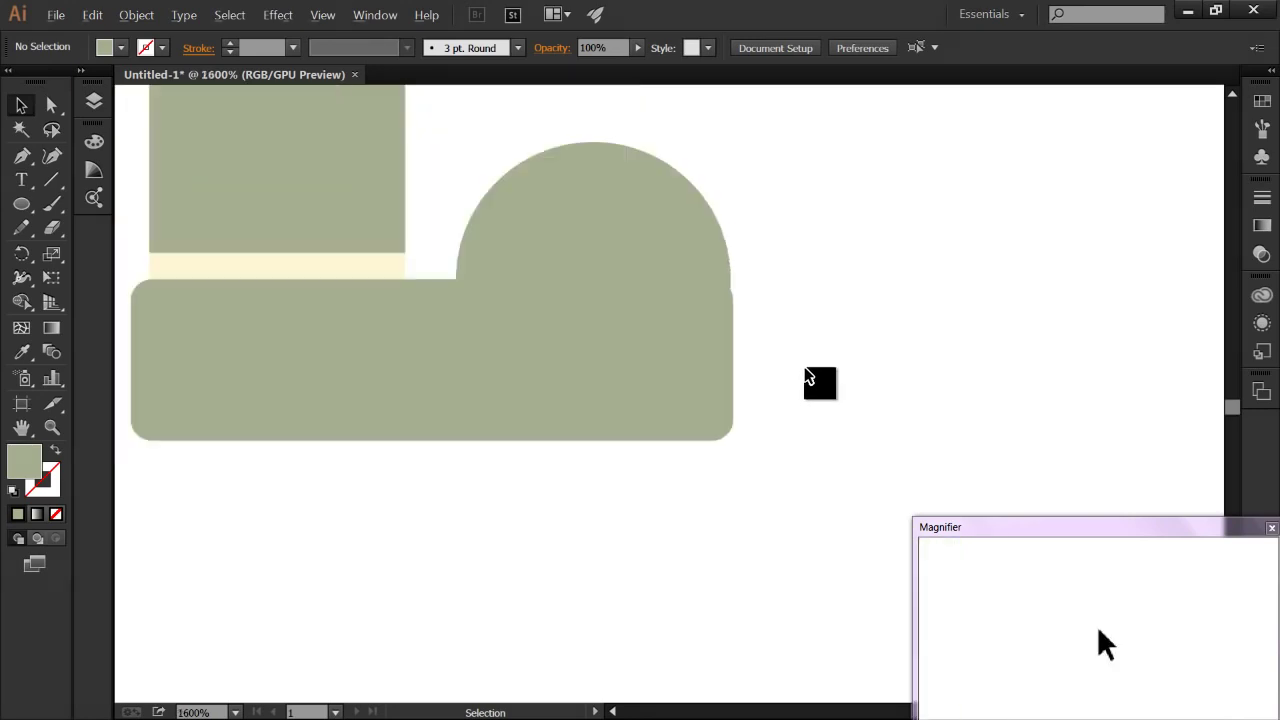
scroll(737, 306, "down", 1)
scroll(737, 306, "up", 5)
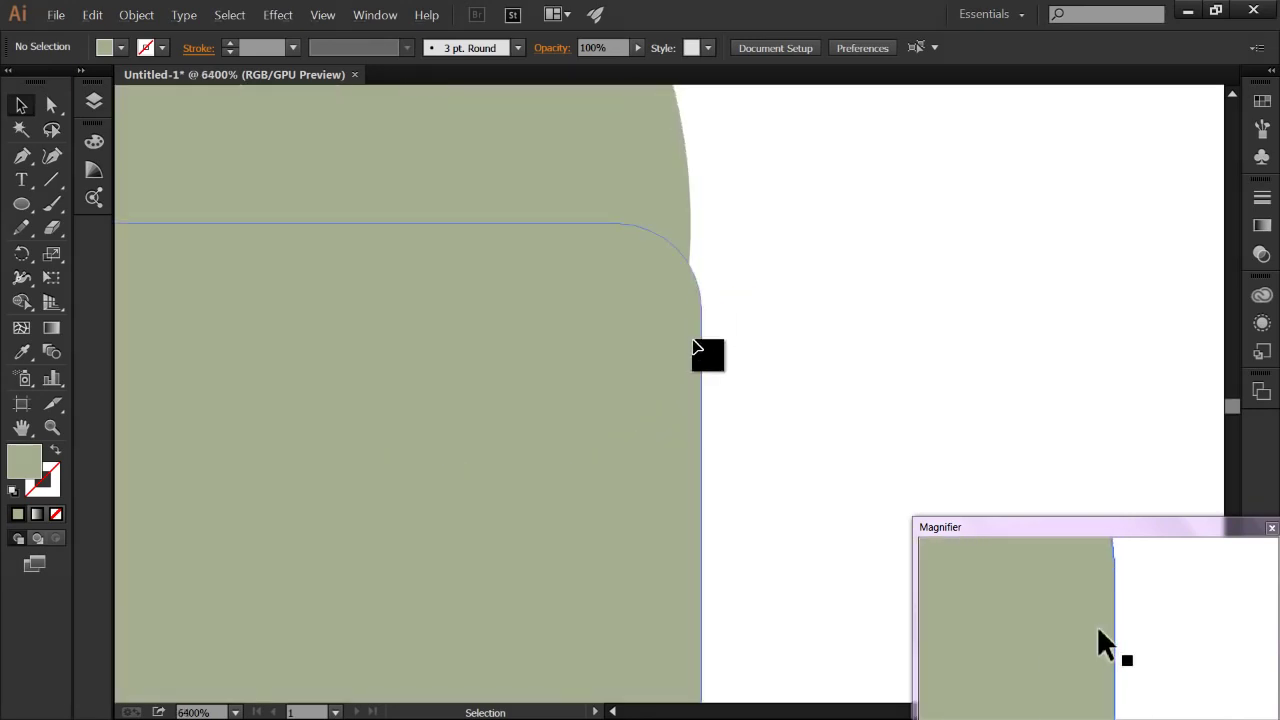
left_click_drag(648, 204, 654, 206)
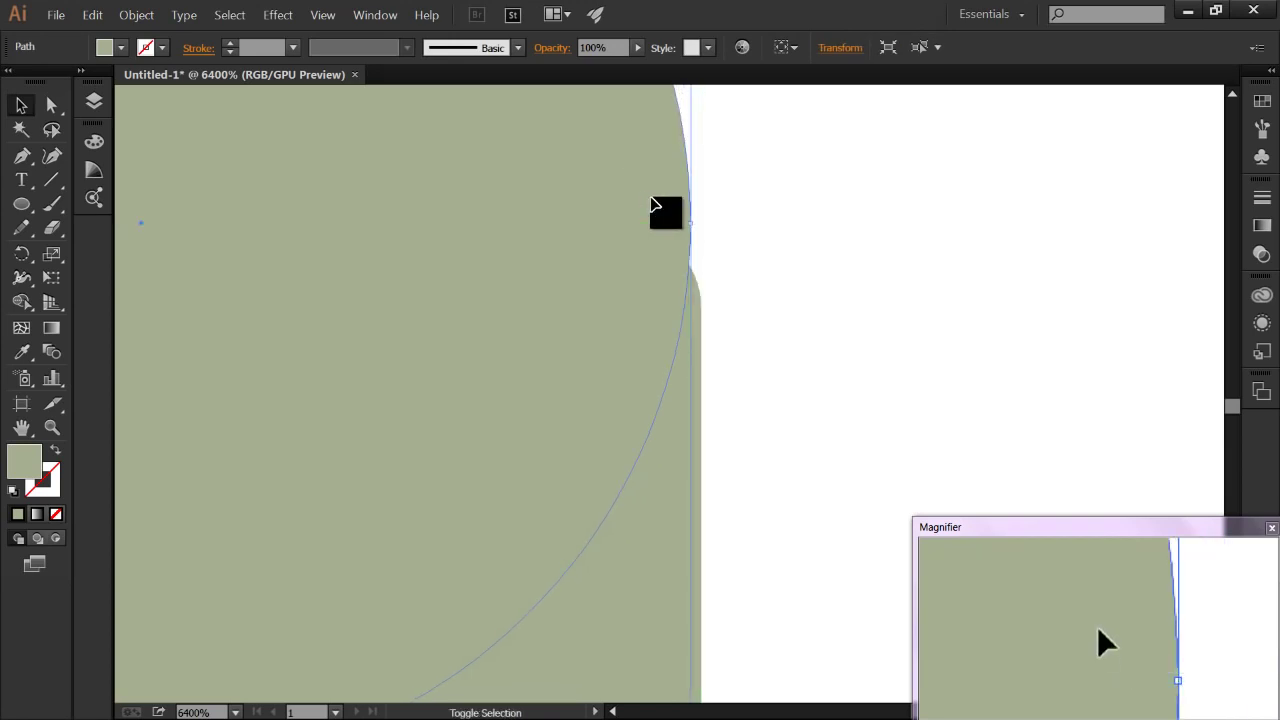
scroll(652, 205, "down", 3)
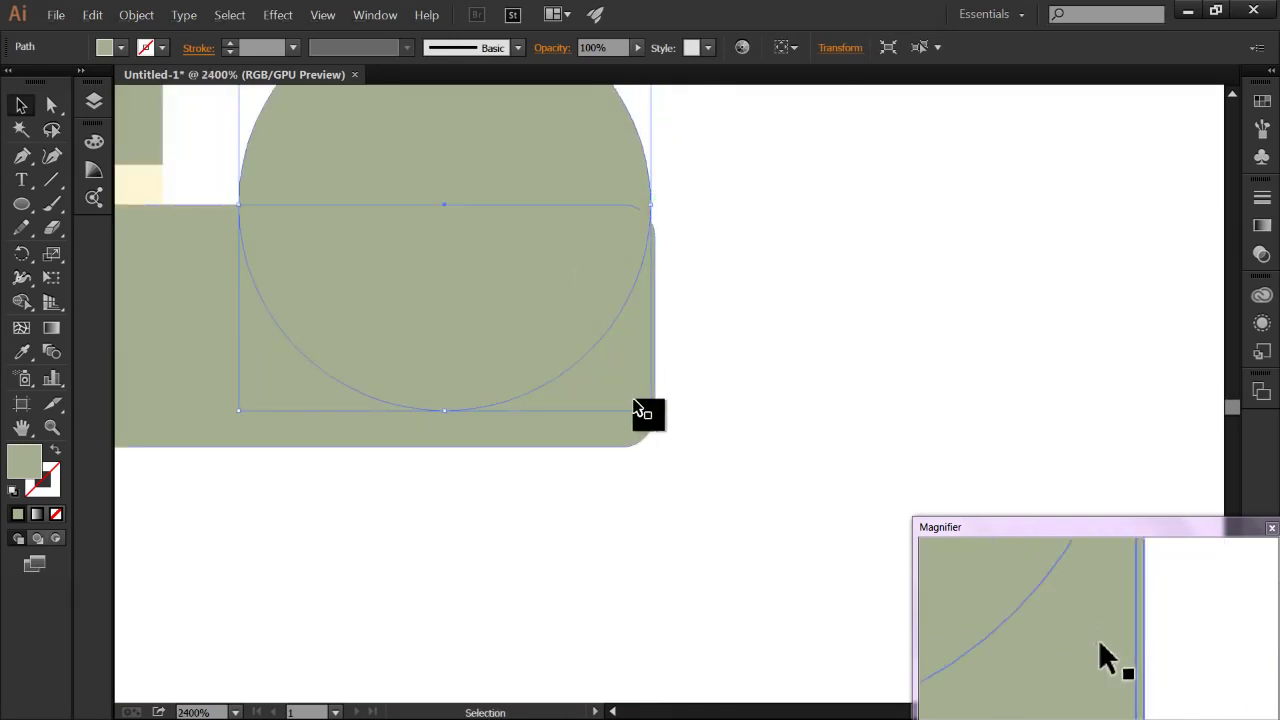
left_click(654, 420, "shift")
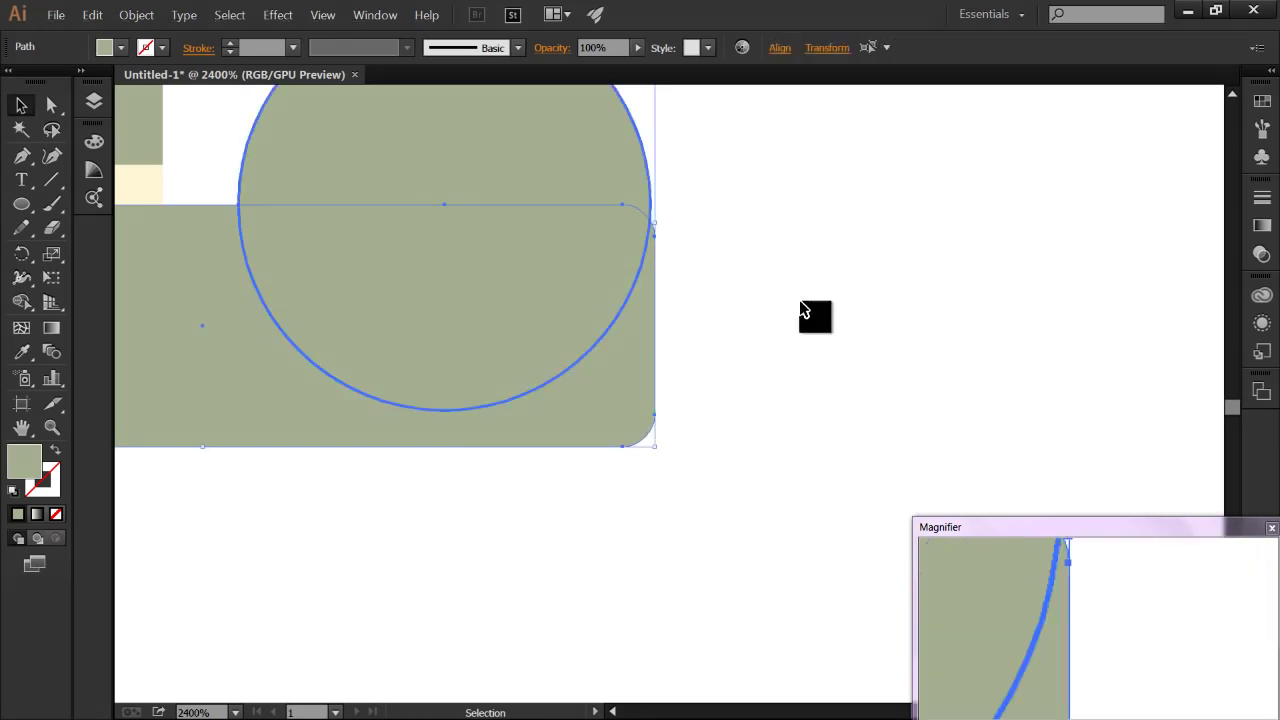
scroll(805, 312, "down", 2)
left_click(810, 313)
scroll(812, 314, "down", 1)
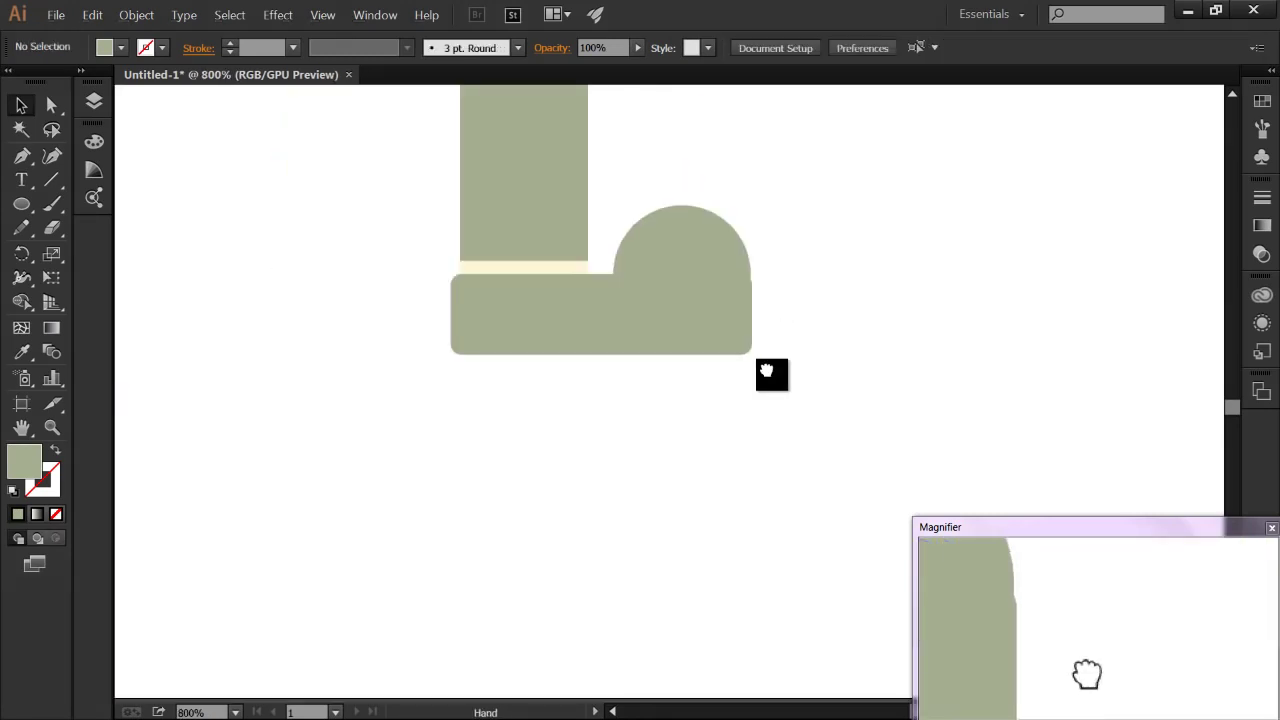
Step: Shrink the toe circle proportionally and move it so its lower and front edges line up with the foot's edges
left_click_drag(767, 370, 737, 471)
scroll(645, 415, "up", 1)
left_click_drag(643, 414, 646, 430)
left_click(750, 495)
left_click(714, 511)
left_click(733, 540, "shift")
left_click_drag(736, 542, 719, 525)
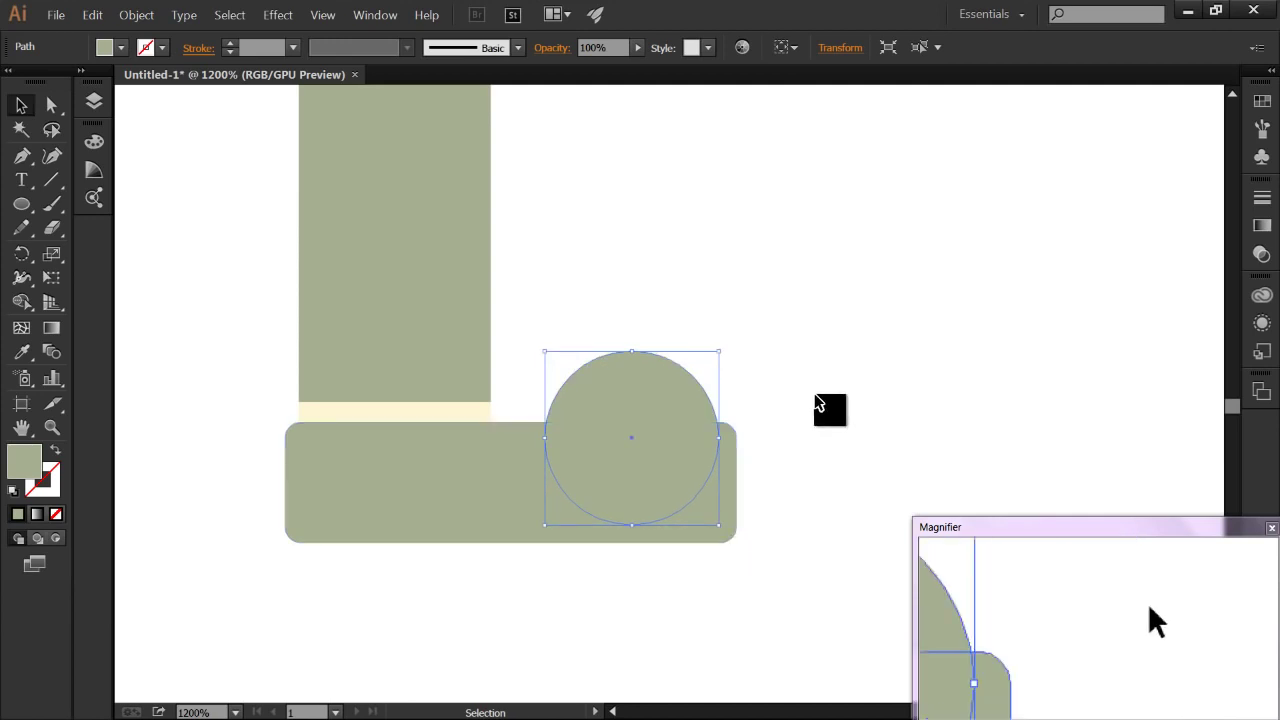
left_click_drag(683, 444, 706, 468)
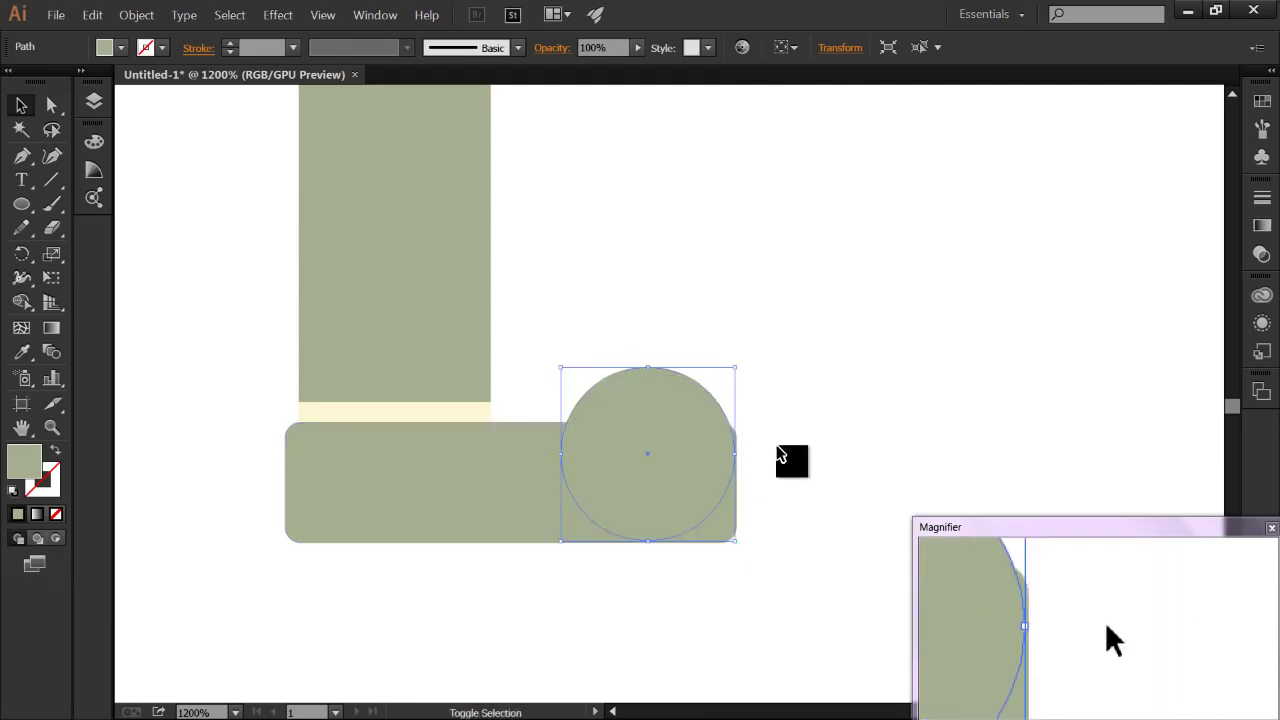
left_click(772, 451)
scroll(714, 460, "up", 3)
scroll(765, 380, "down", 4)
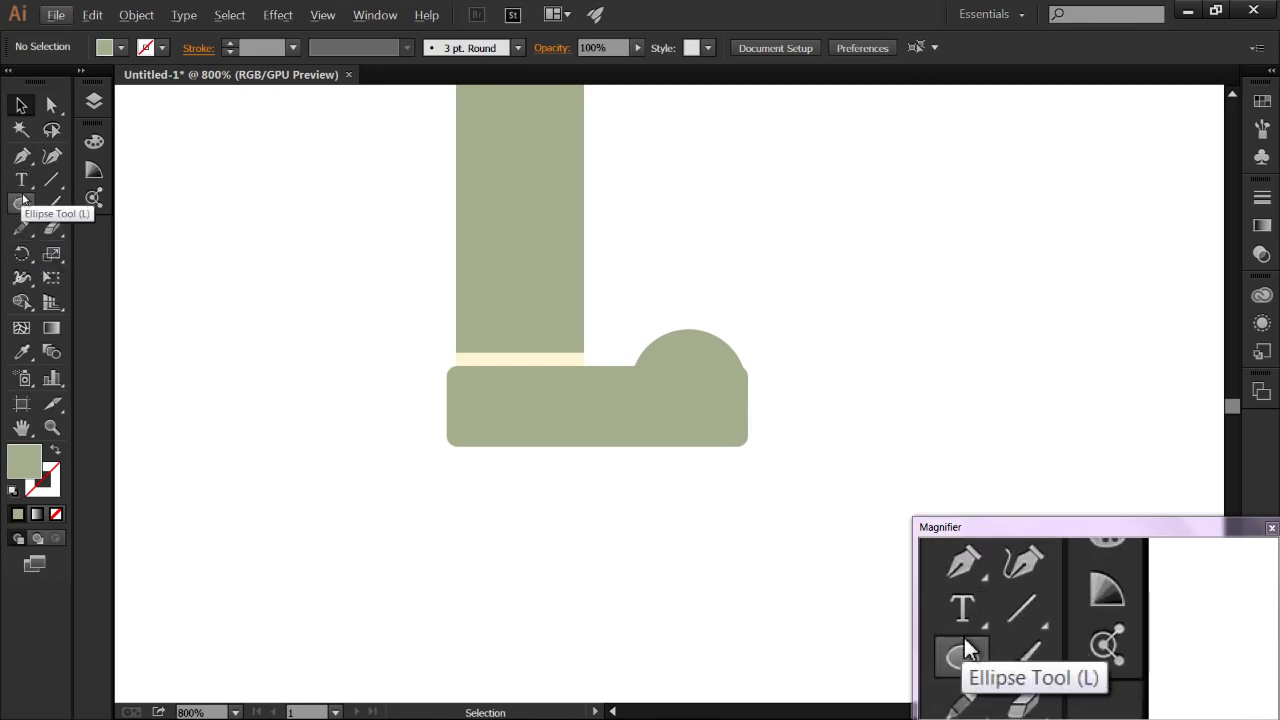
Step: Draw a narrow, slightly tapered four-sided lace strip about 10.4 px long with the Pen tool, overlapping the top of the toe circle
left_click(22, 204)
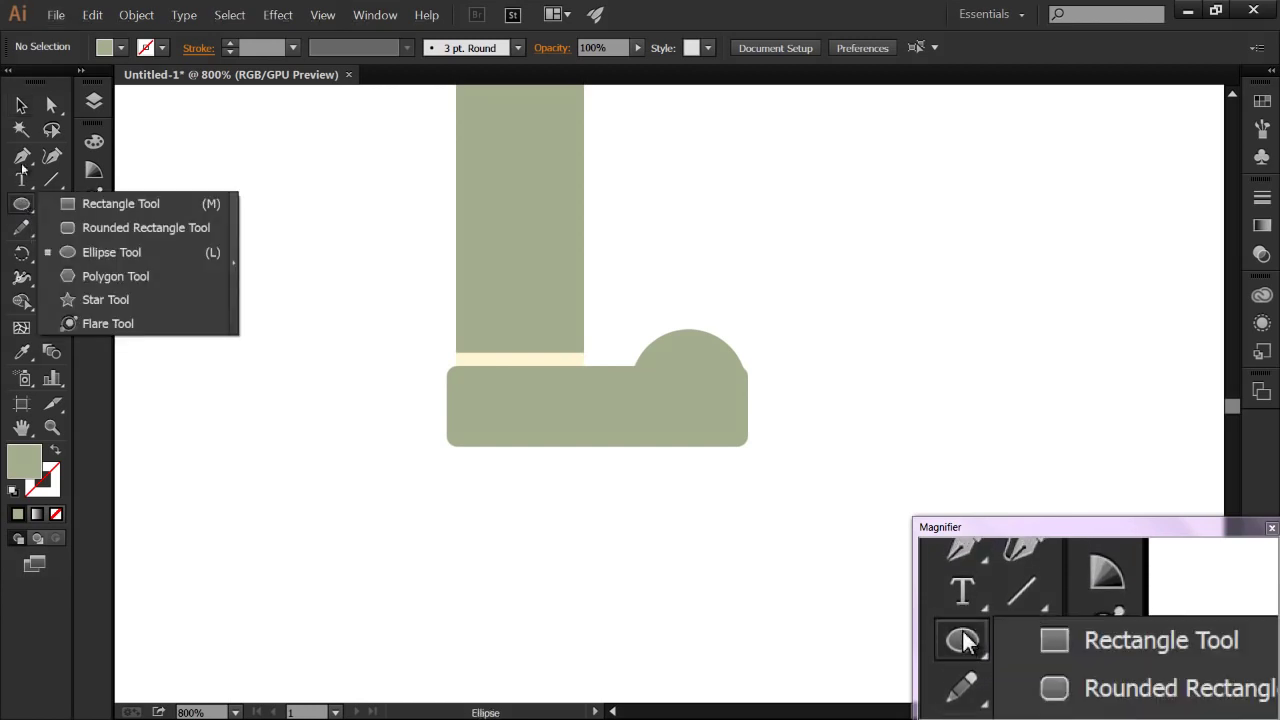
left_click_drag(30, 70, 30, 76)
left_click(22, 112)
left_click(22, 160)
scroll(600, 320, "up", 2)
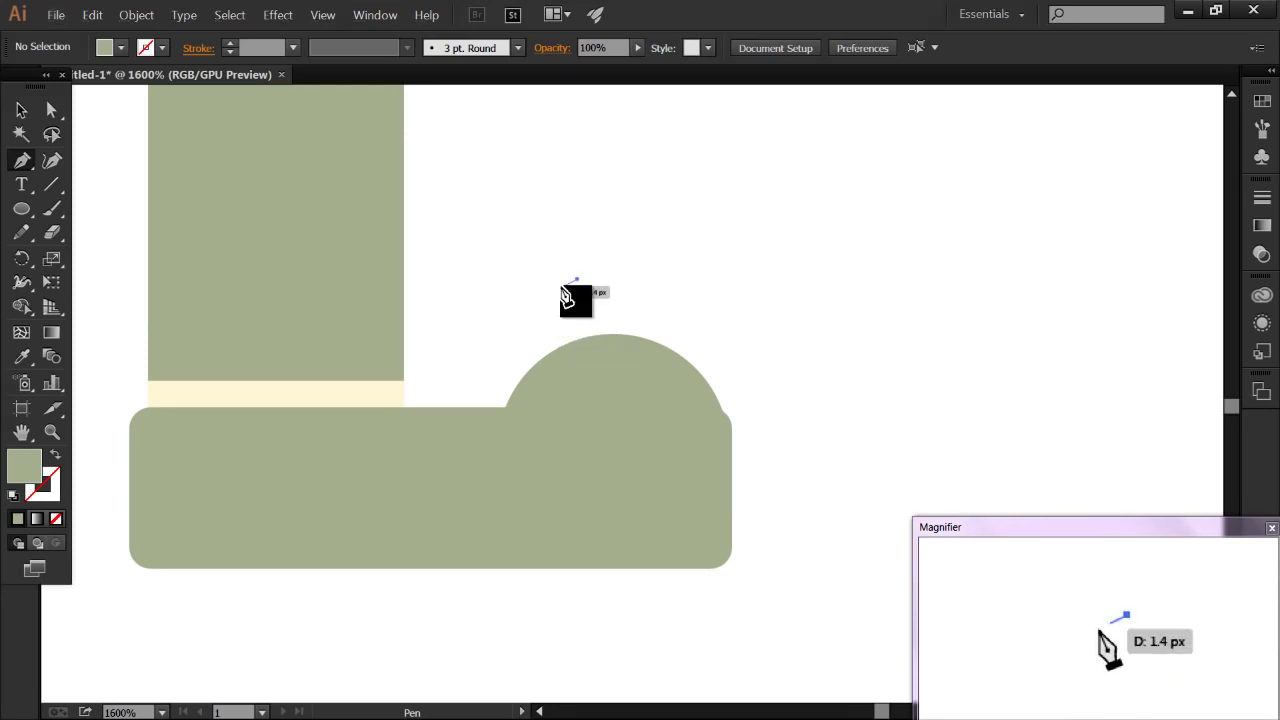
left_click(540, 290)
left_click_drag(577, 392, 610, 398)
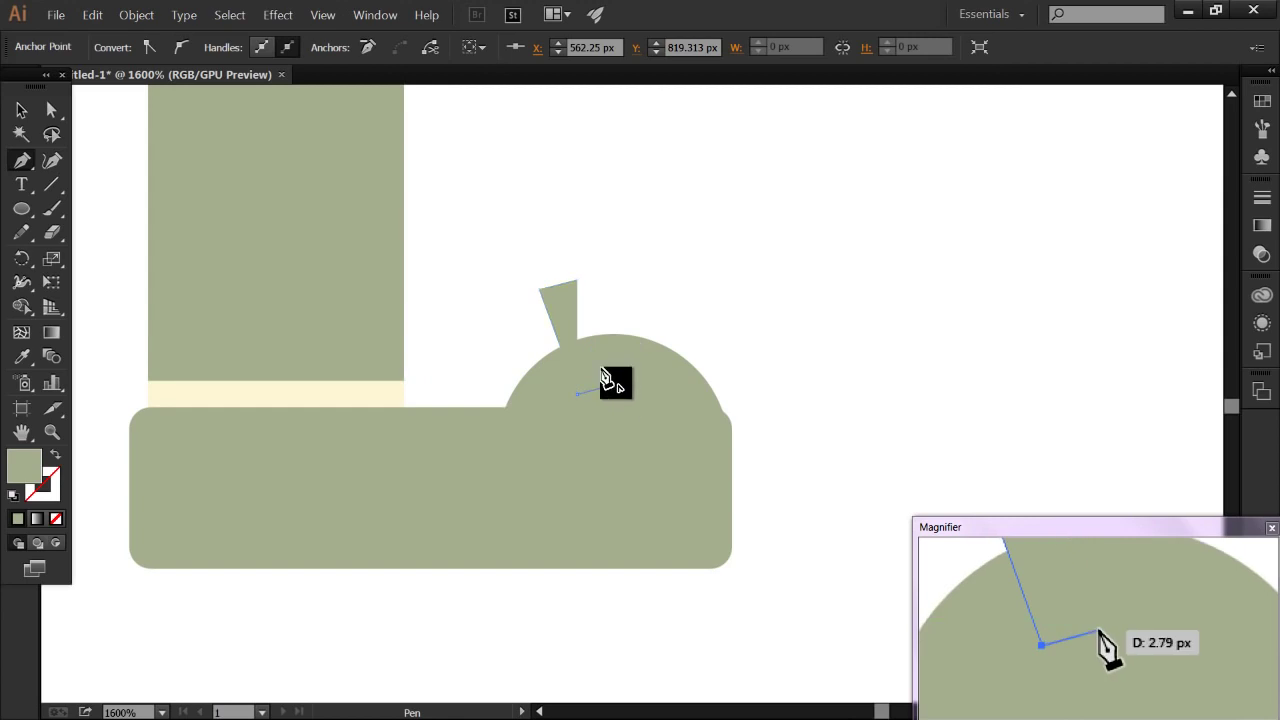
left_click(605, 387)
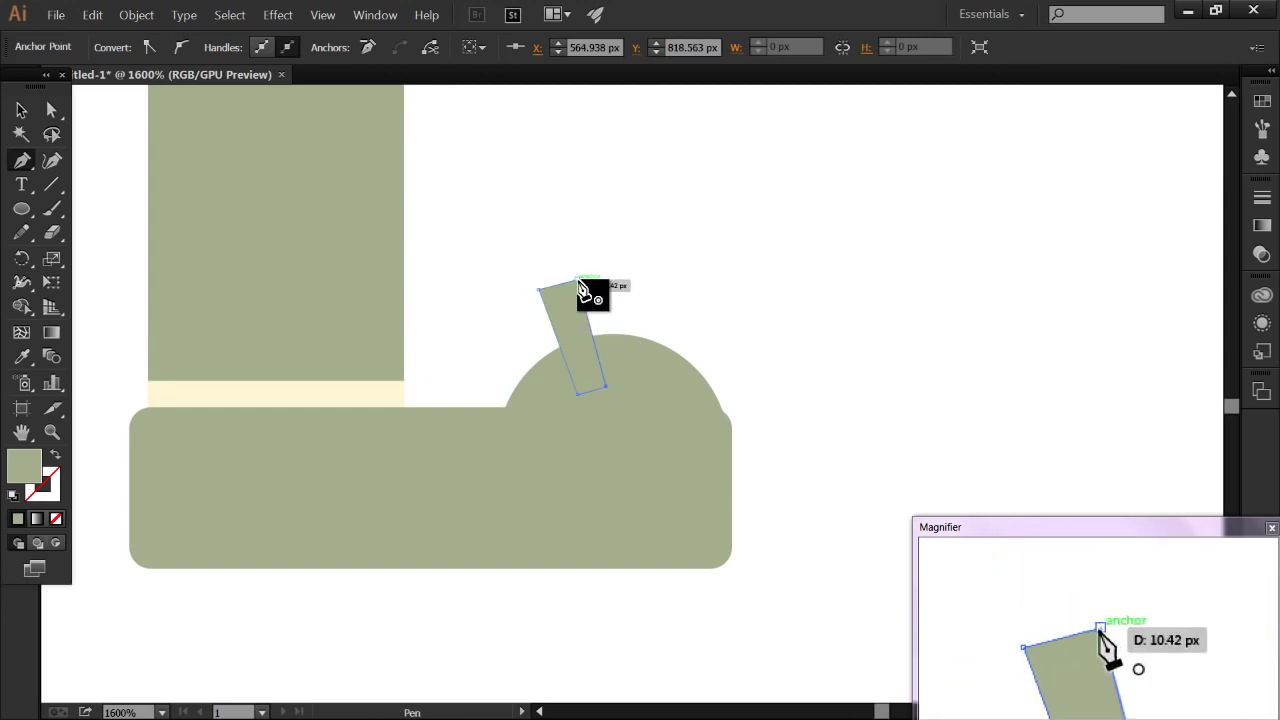
left_click(566, 293)
left_click(22, 110)
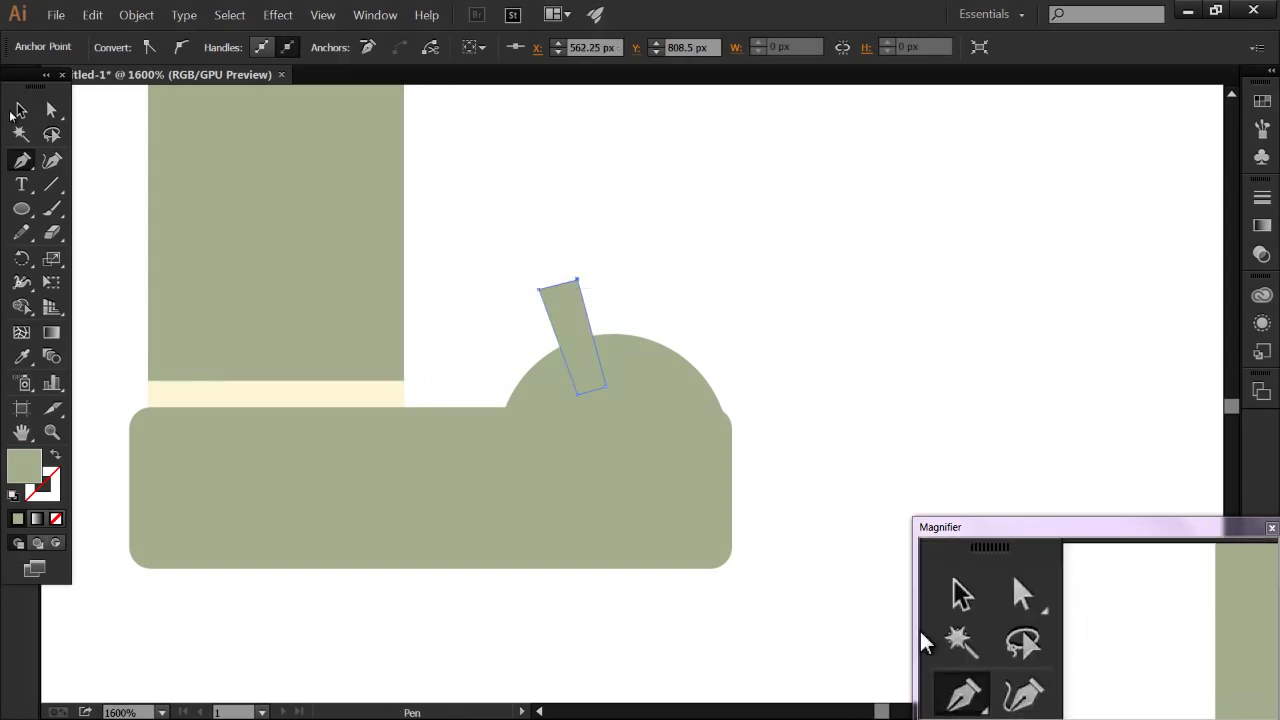
Step: Tilt the lace strip toward the leg and place it on the rear slope of the toe circle
left_click(491, 209)
left_click(583, 326)
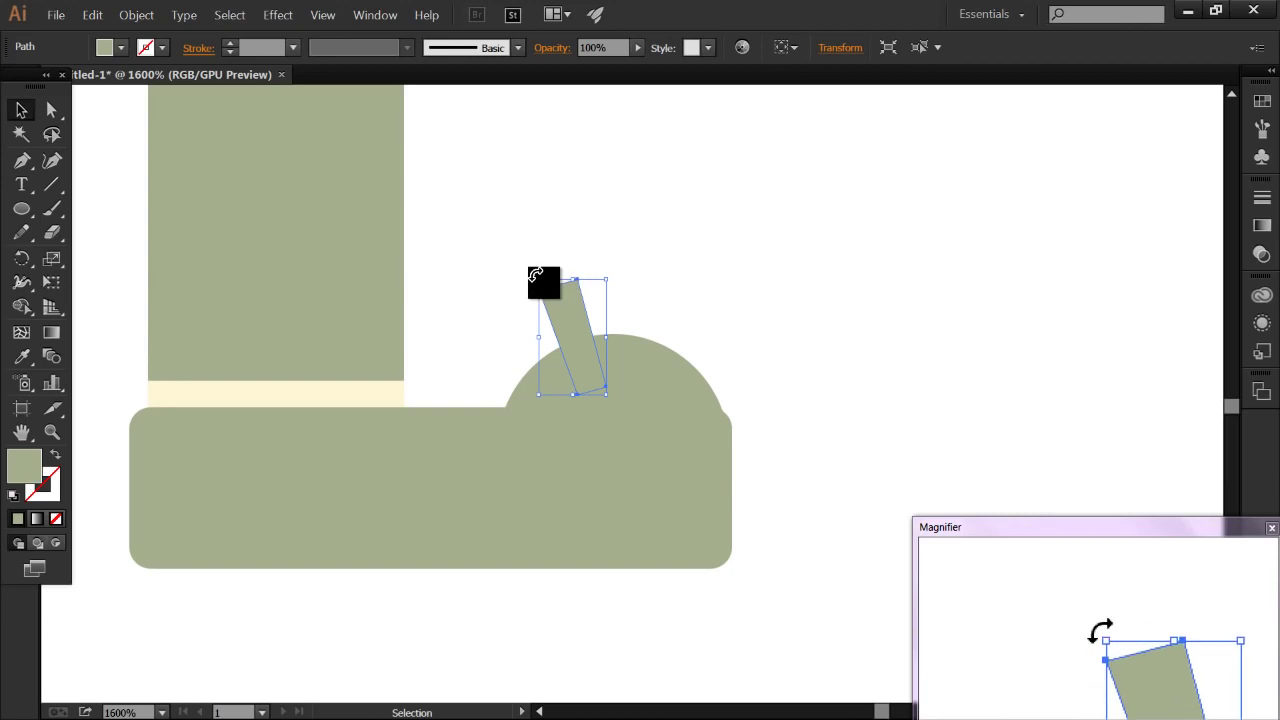
left_click_drag(571, 269, 488, 296)
left_click_drag(586, 346, 518, 352)
left_click(656, 254)
scroll(656, 254, "down", 2)
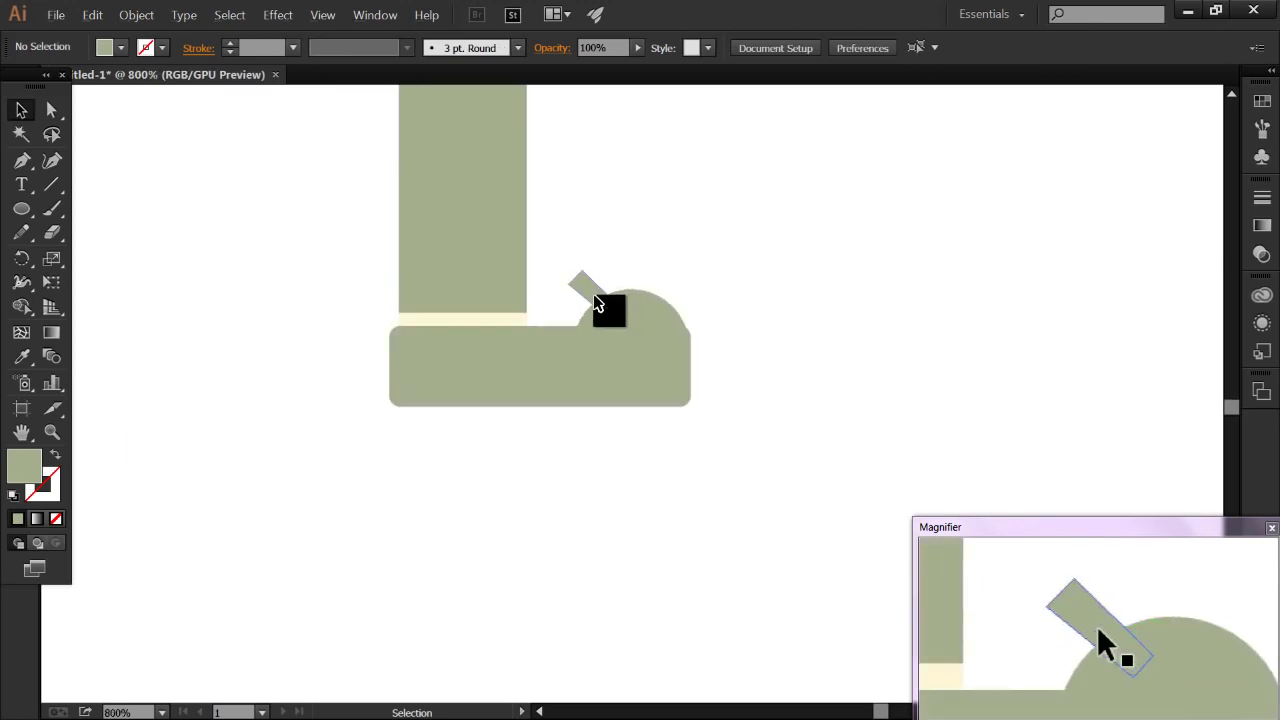
Step: Duplicate the lace strip, rotate the copy nearly upright and place it just in front of the first one
left_click_drag(592, 310, 600, 314)
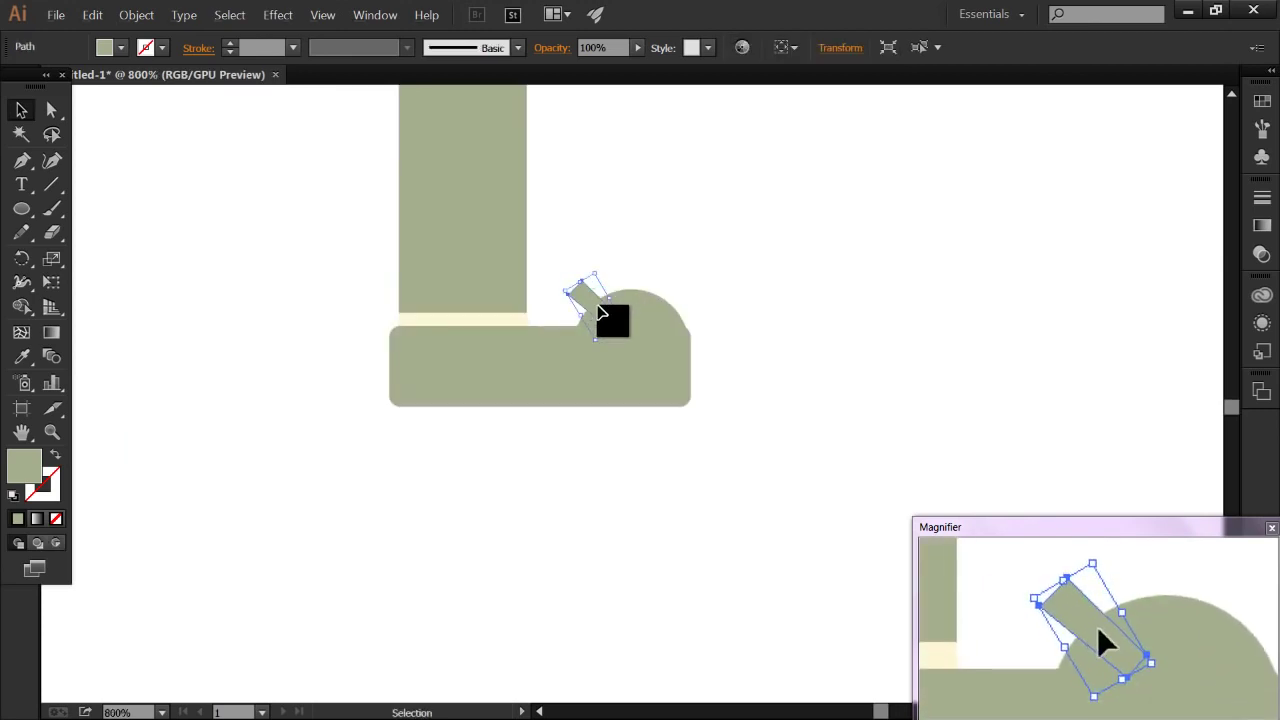
left_click_drag(604, 312, 605, 277)
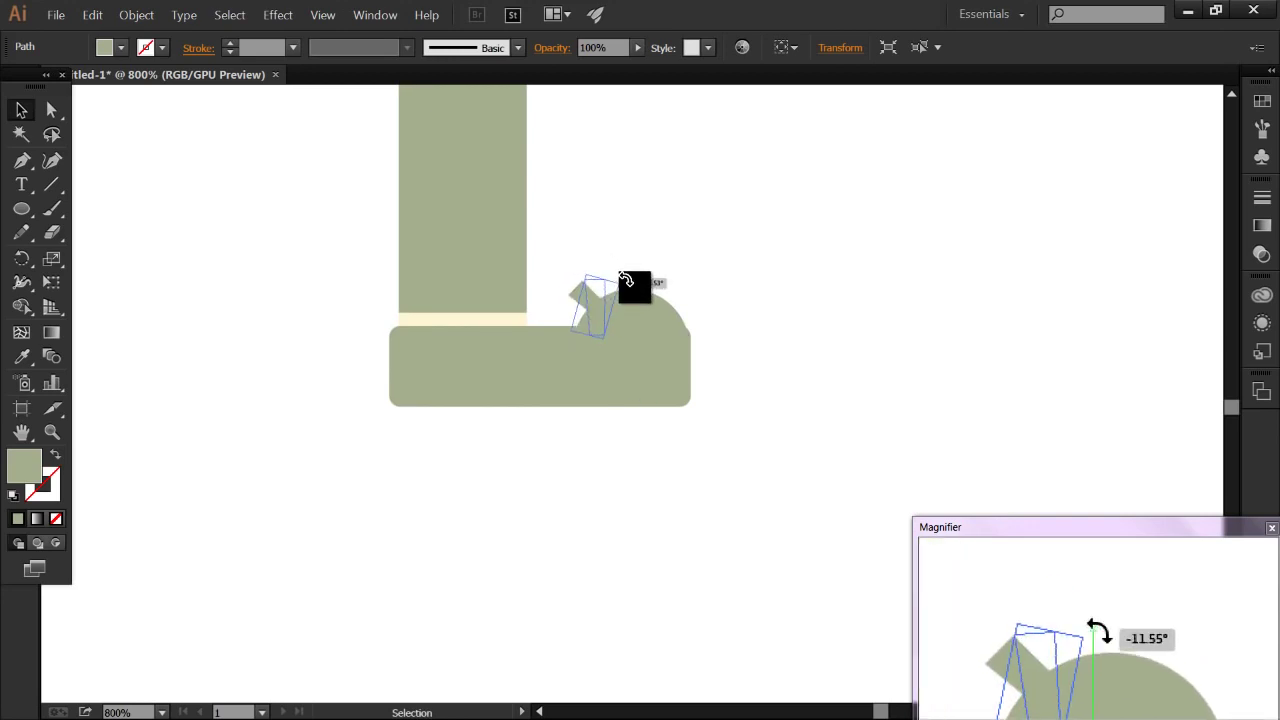
left_click_drag(633, 290, 610, 306)
left_click(572, 264)
scroll(586, 292, "up", 1)
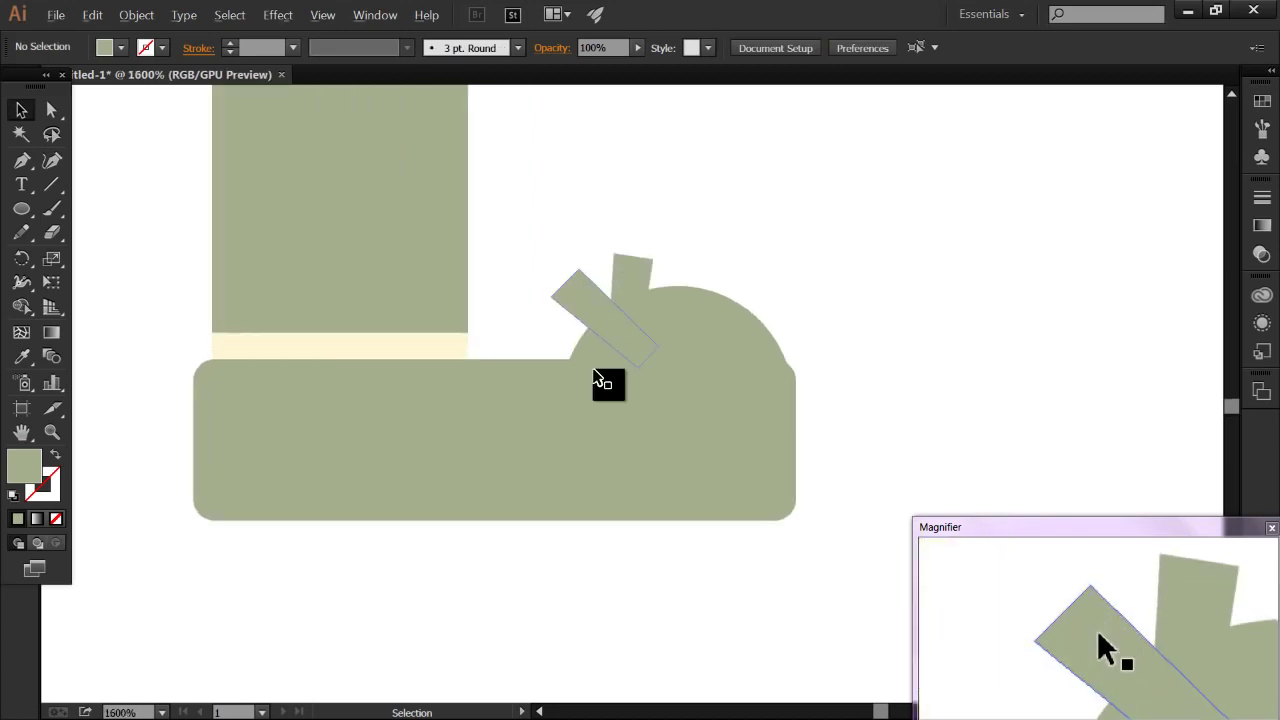
scroll(745, 248, "down", 5)
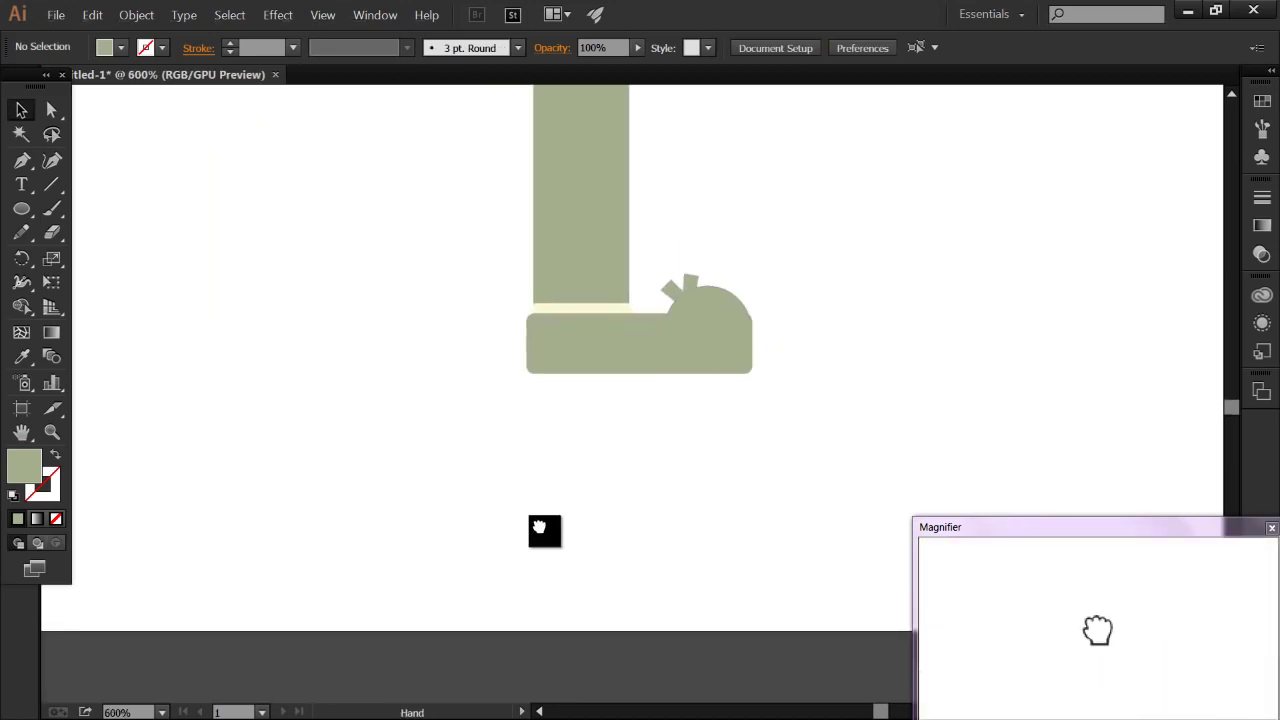
scroll(585, 472, "up", 4)
Step: Recolour the rounded-rectangle foot with the dark grey-blue fill 545A6D
left_click(680, 404)
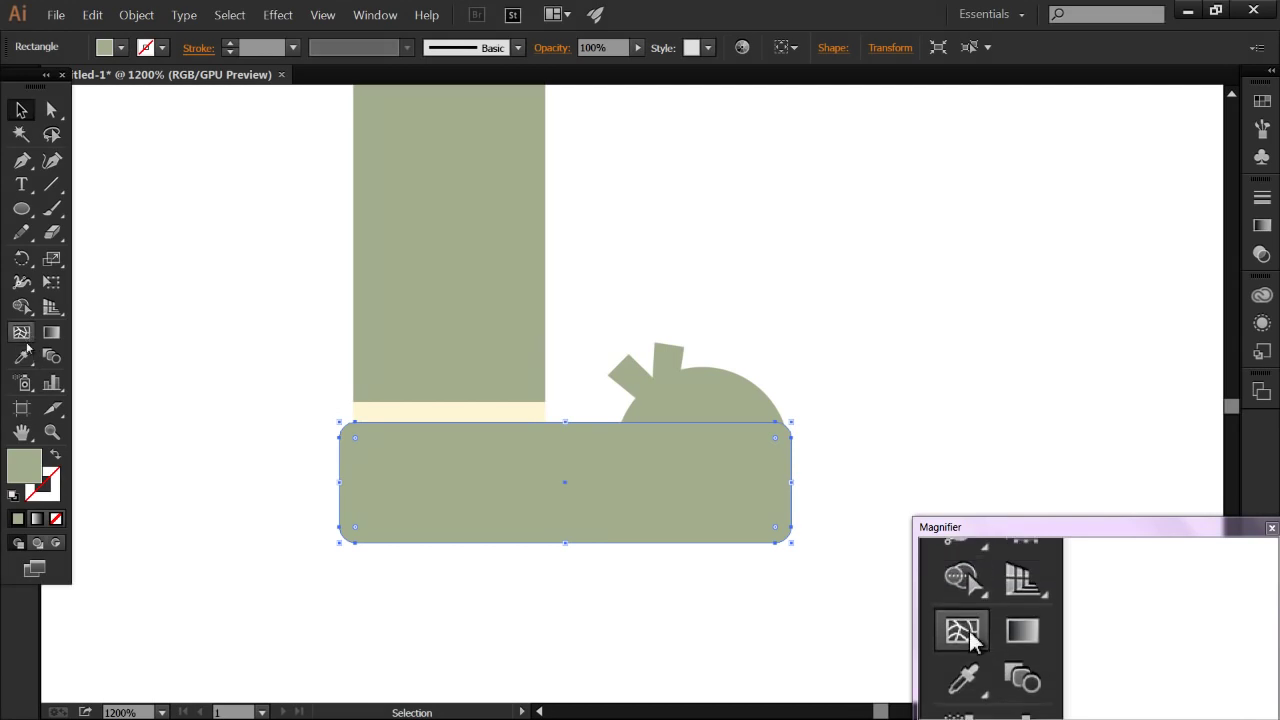
double_click(33, 476)
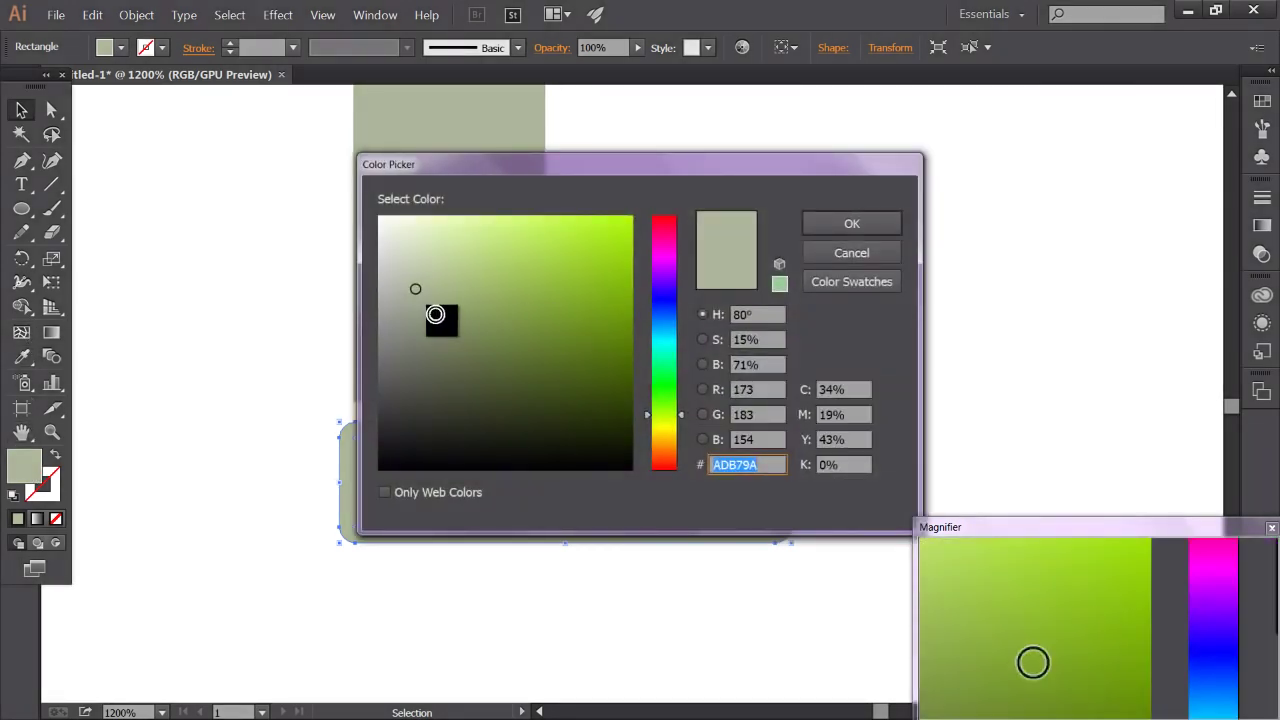
left_click(677, 318)
left_click_drag(677, 318, 677, 312)
left_click(435, 361)
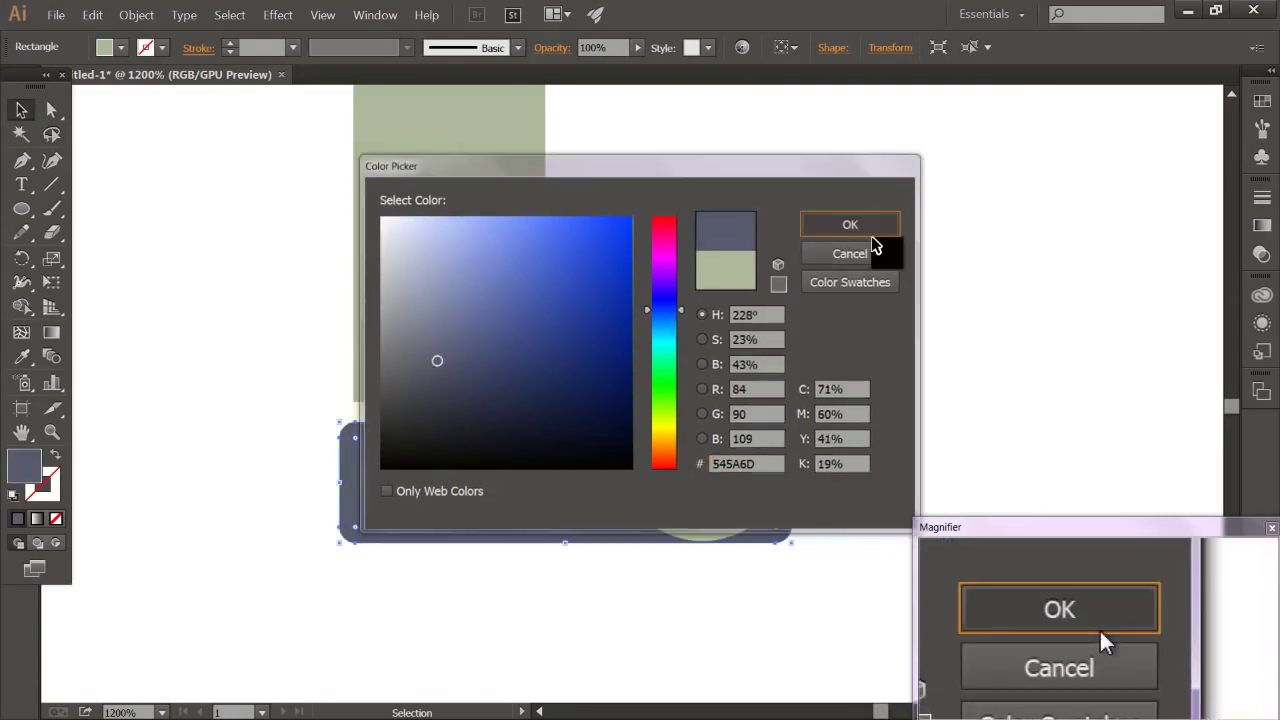
left_click(862, 226)
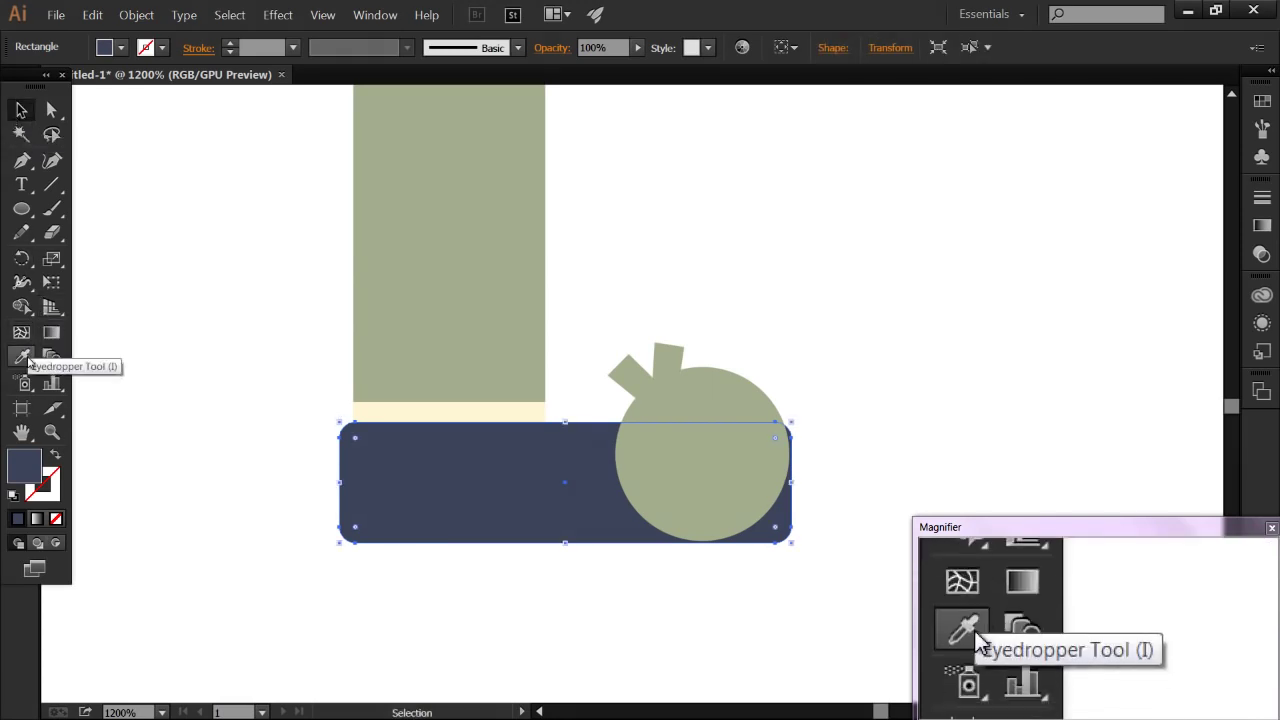
Step: Recolour the toe circle with the dark blue fill sampled from the foot
left_click(694, 466)
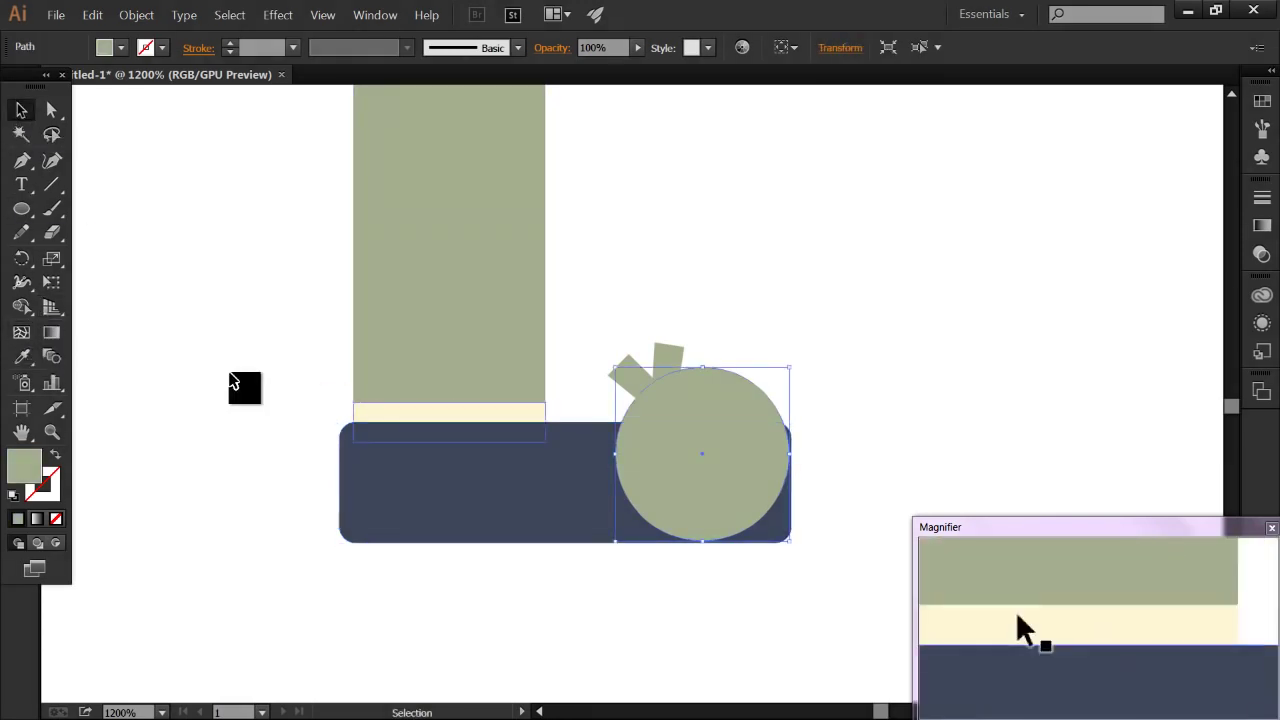
left_click(22, 357)
left_click(557, 520)
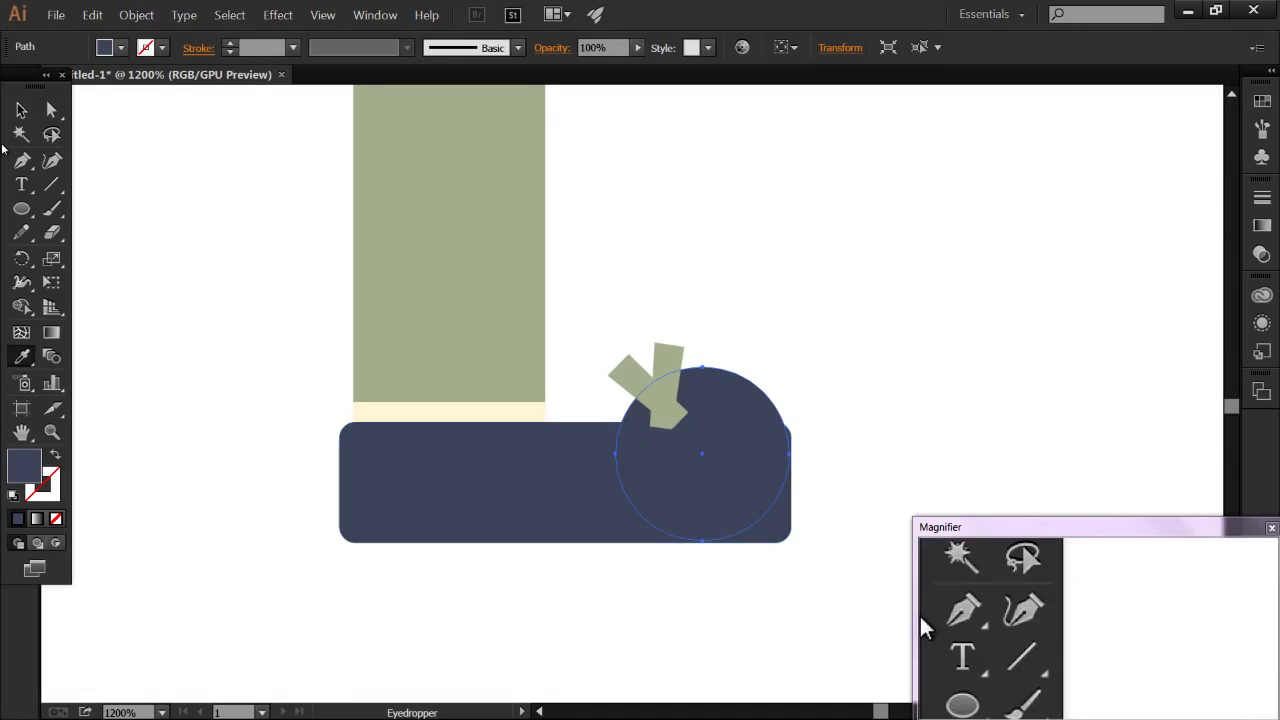
left_click(22, 110)
left_click(200, 291)
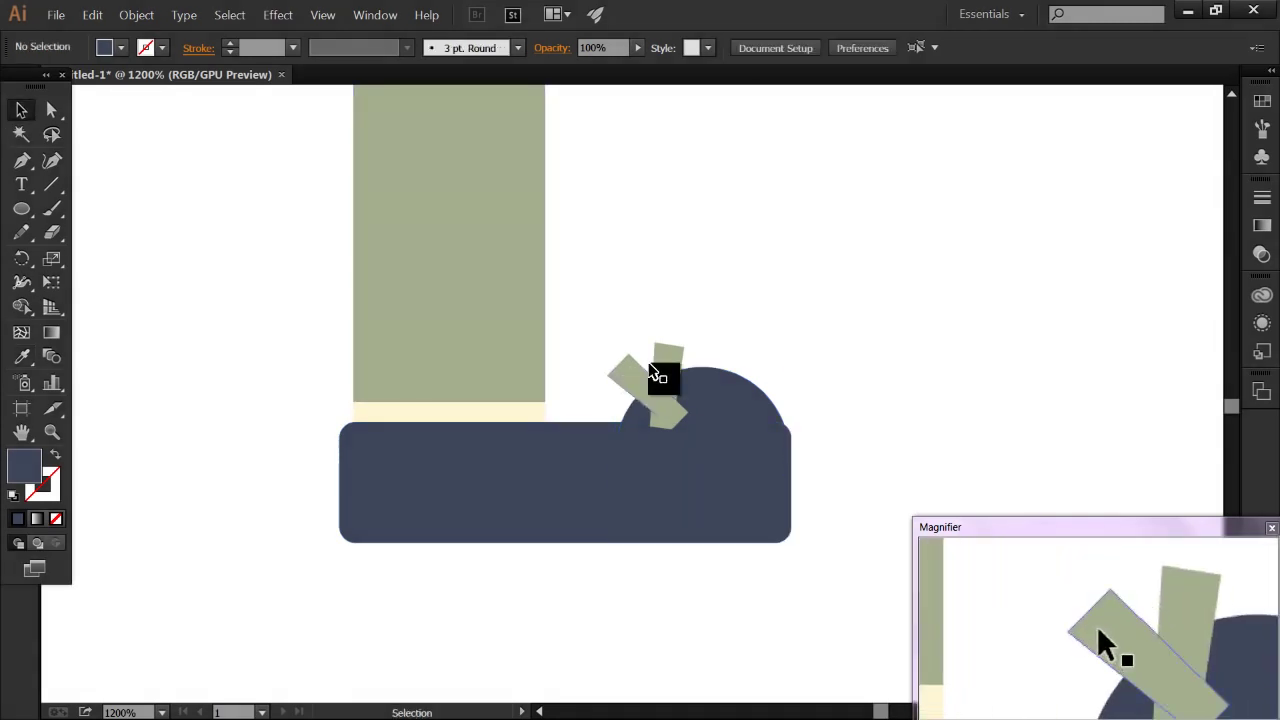
Step: Select both lace strips and send them behind the dark blue toe circle
left_click(683, 368)
left_click(683, 368, "shift")
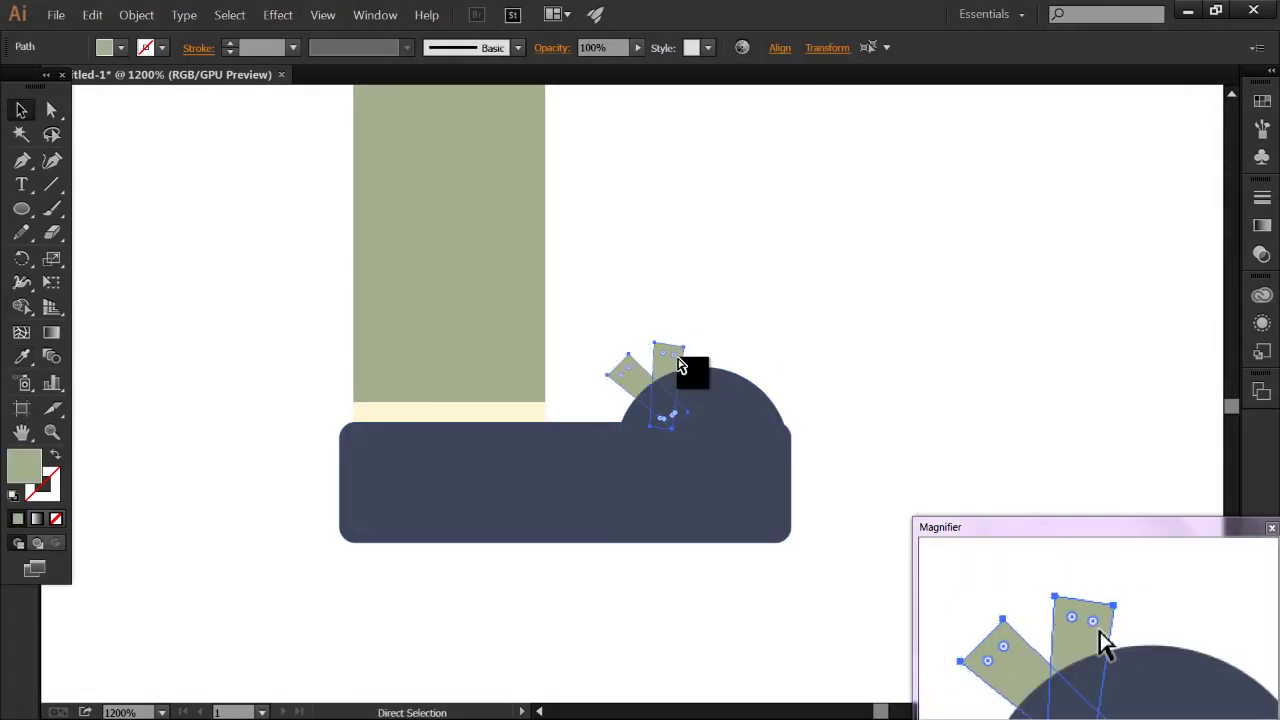
left_click(786, 334)
scroll(786, 334, "down", 5)
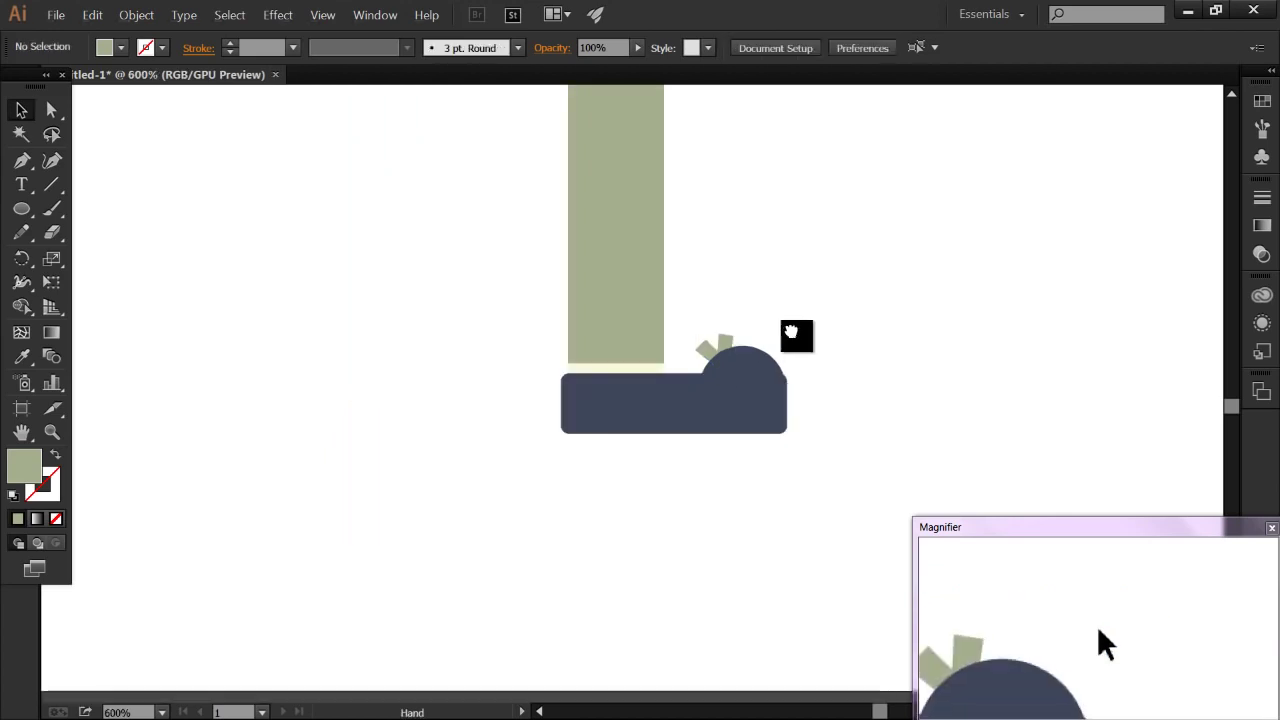
scroll(797, 374, "up", 3)
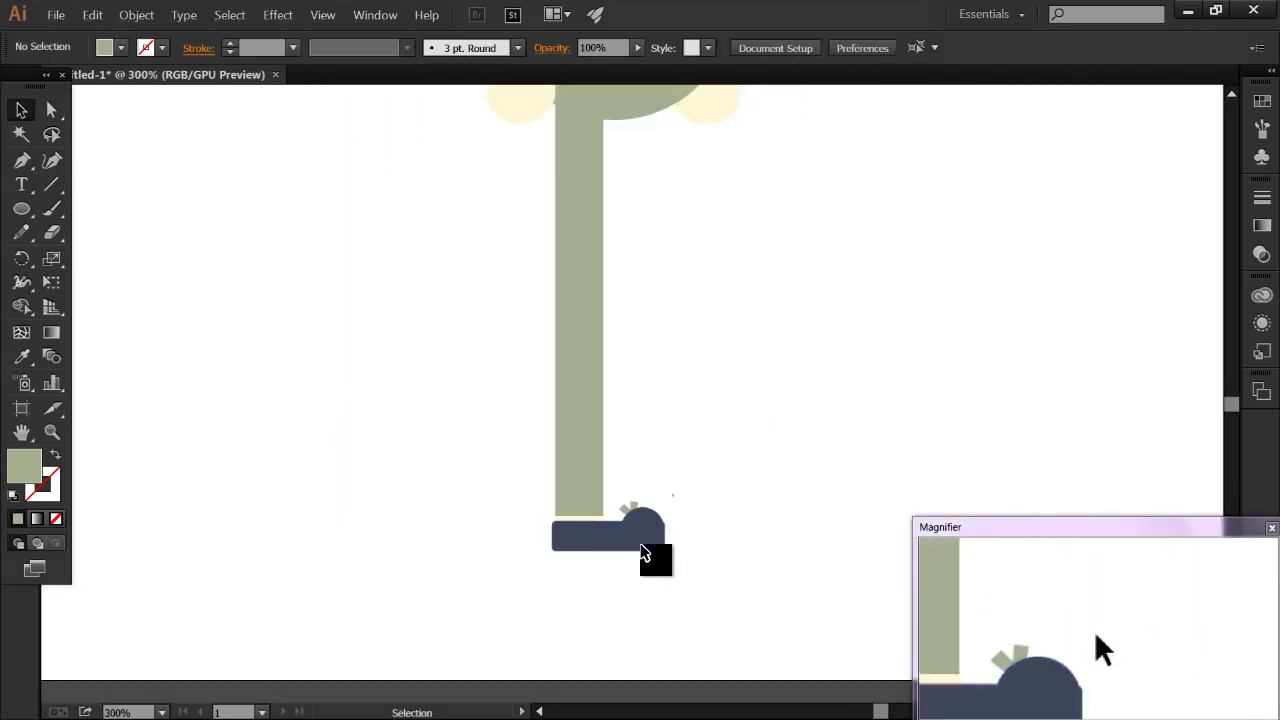
Step: Select the foot, toe circle and lace strips together and arrange them in front of the cream sock
left_click(621, 549)
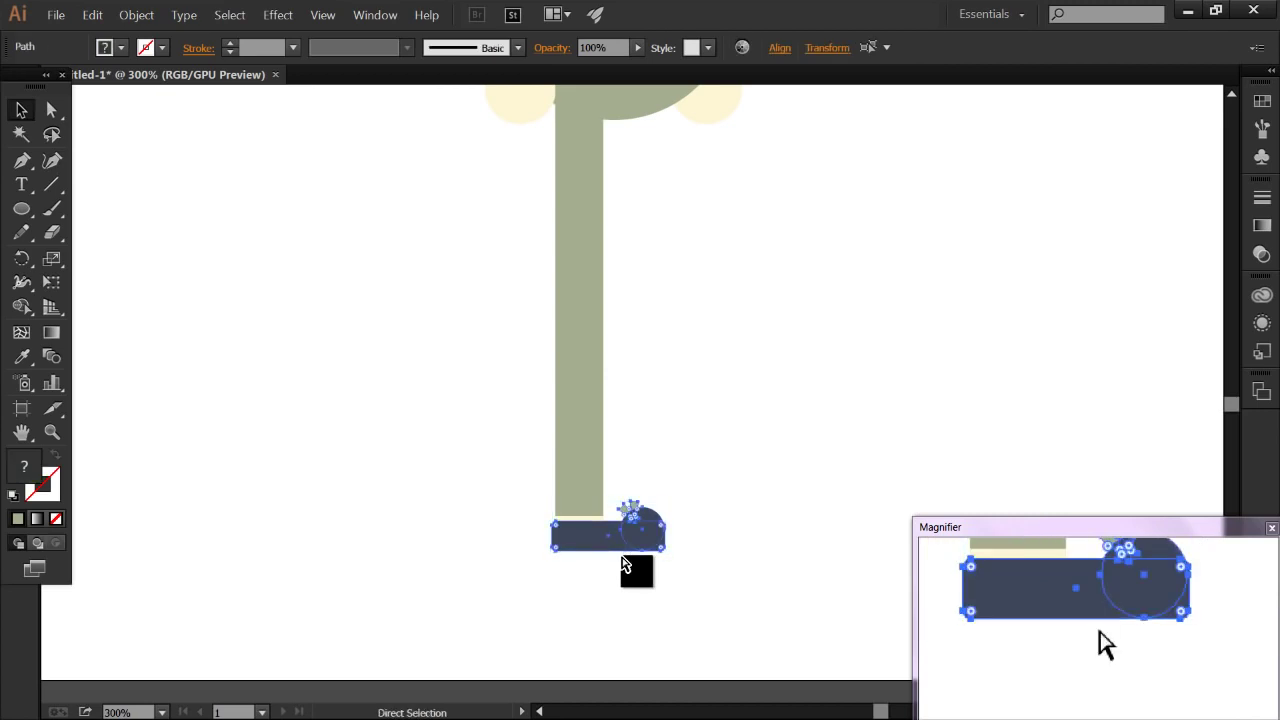
left_click(735, 520)
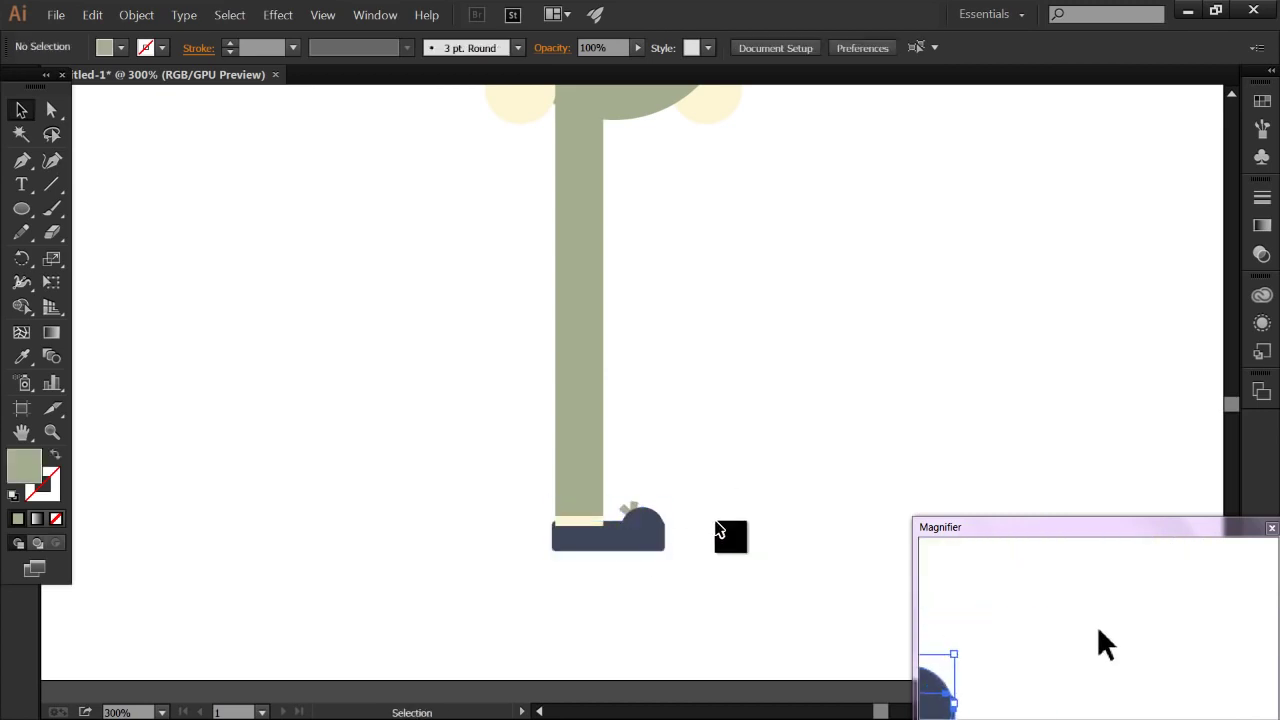
scroll(640, 583, "up", 3)
scroll(414, 442, "up", 2)
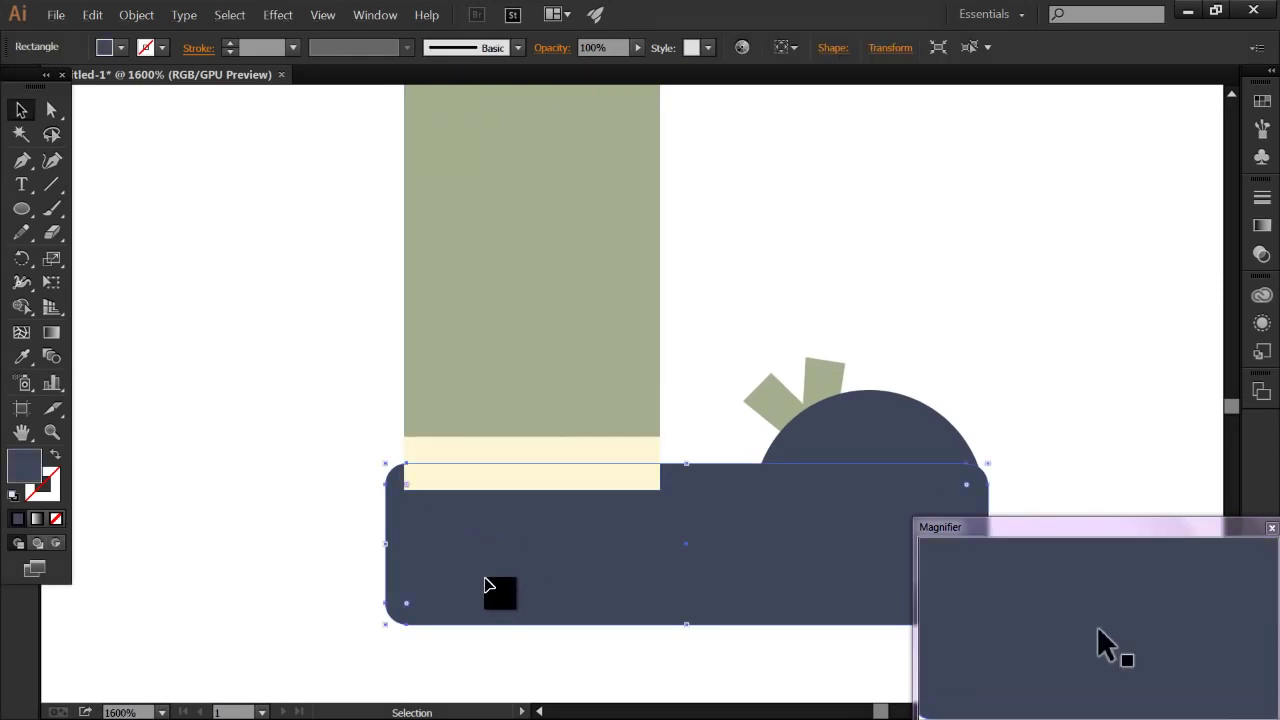
left_click_drag(912, 328, 858, 470)
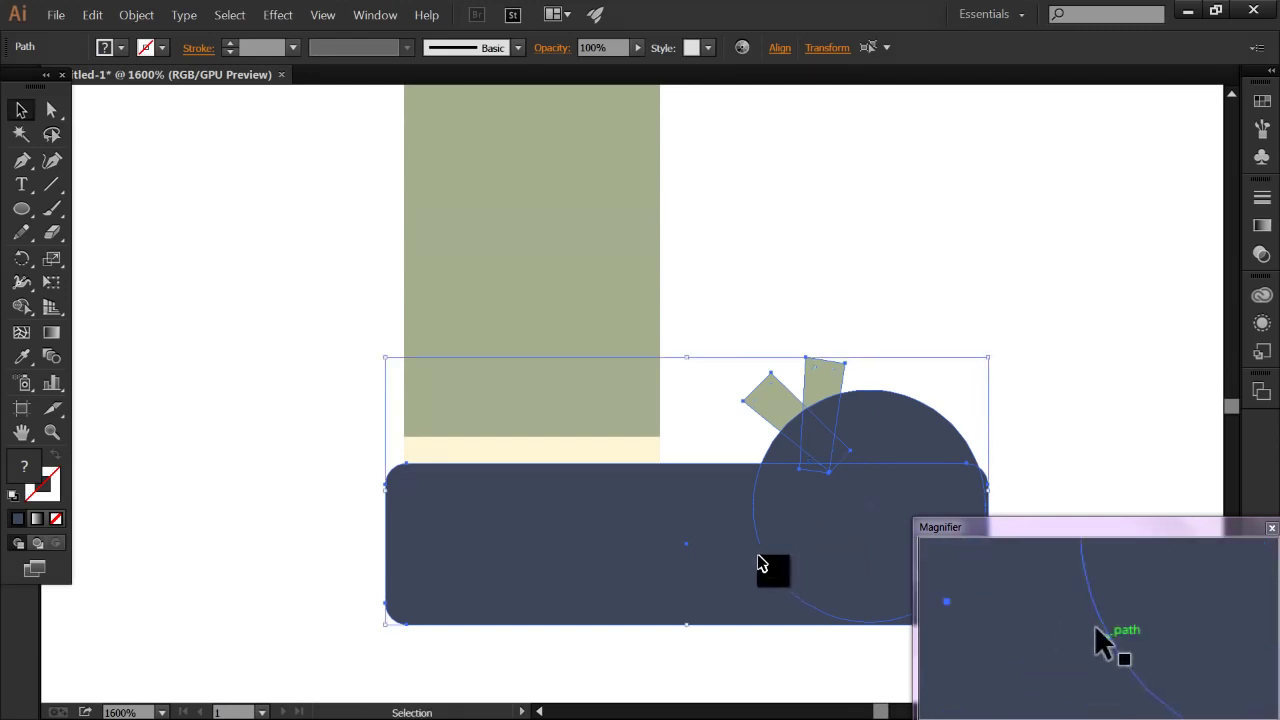
left_click_drag(757, 564, 757, 571)
left_click(191, 577)
Step: Select the leg with its hip circle, sock and all shoe parts and group them into one object
scroll(191, 577, "down", 3)
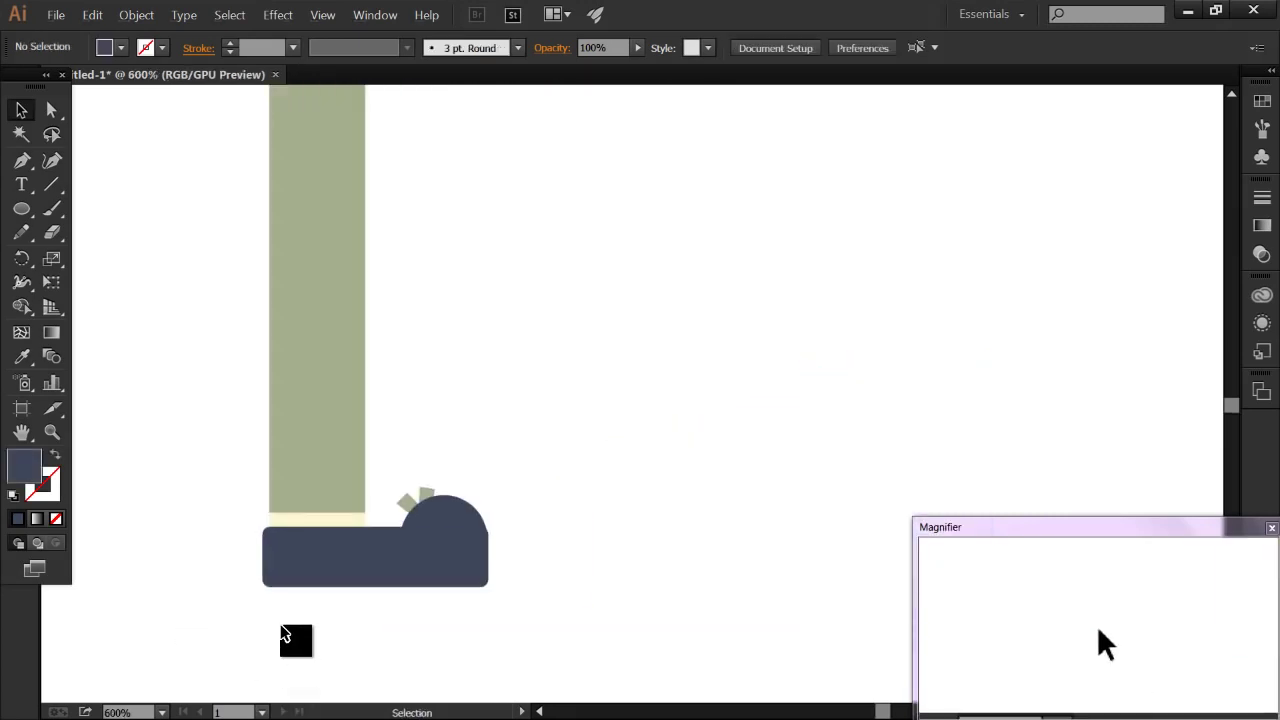
scroll(283, 663, "down", 3)
scroll(364, 500, "down", 2)
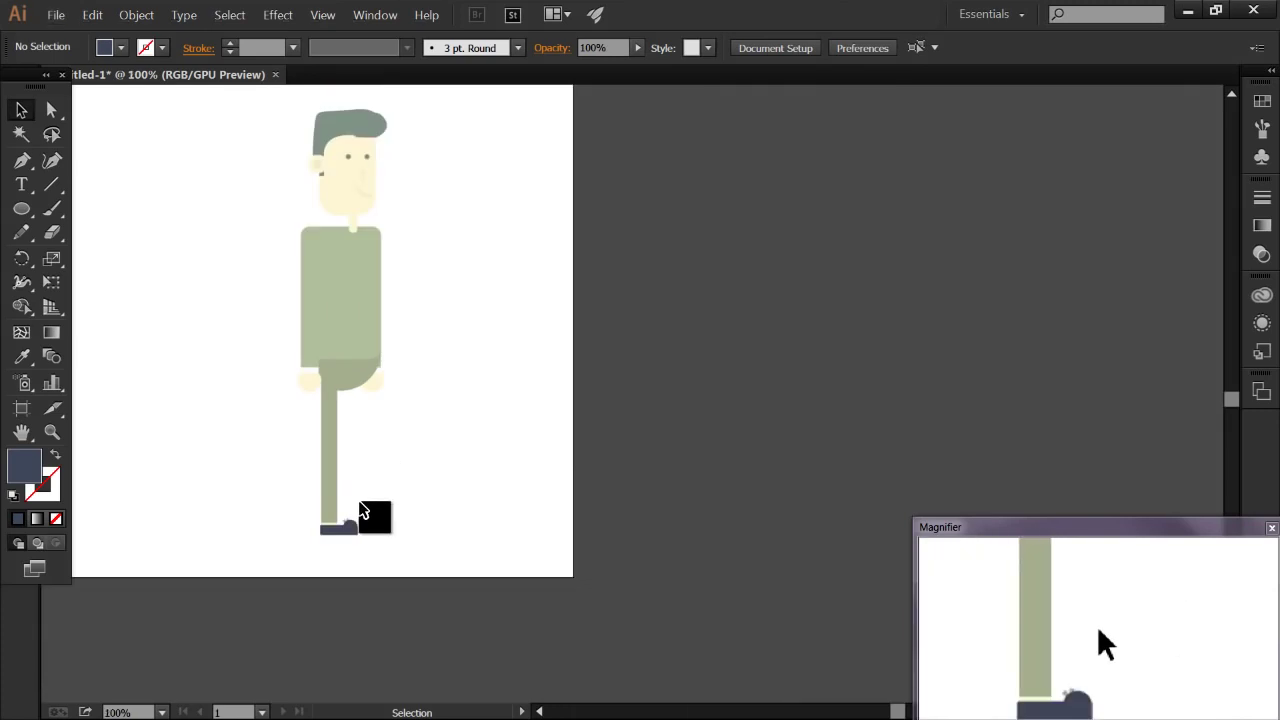
scroll(354, 529, "up", 2)
scroll(351, 441, "up", 1)
left_click_drag(395, 400, 289, 652)
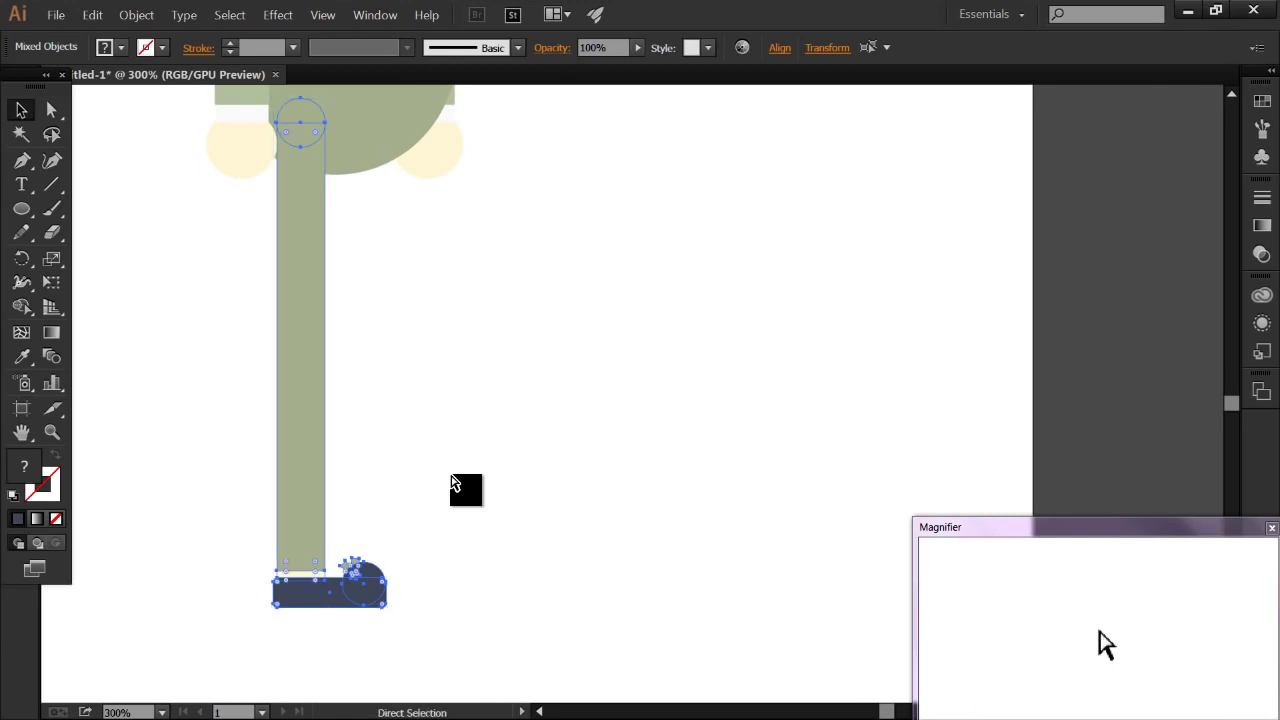
left_click_drag(466, 510, 258, 645)
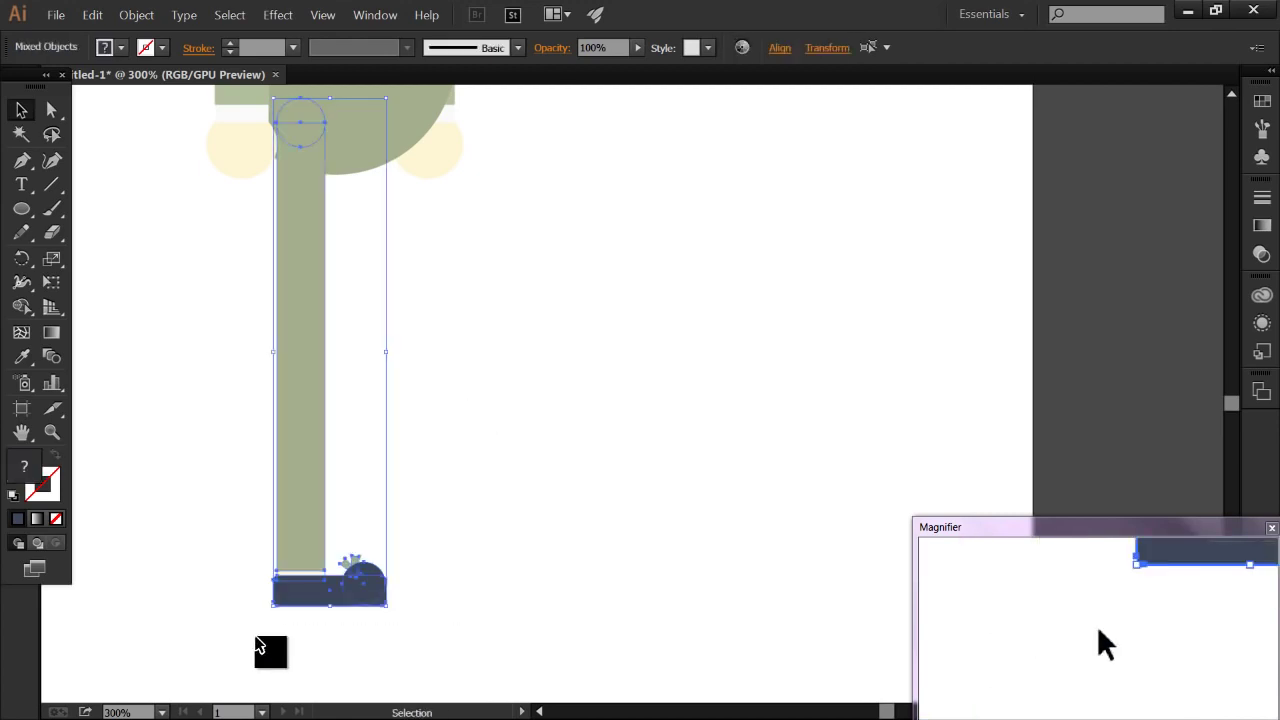
key("ctrl+g")
key("v")
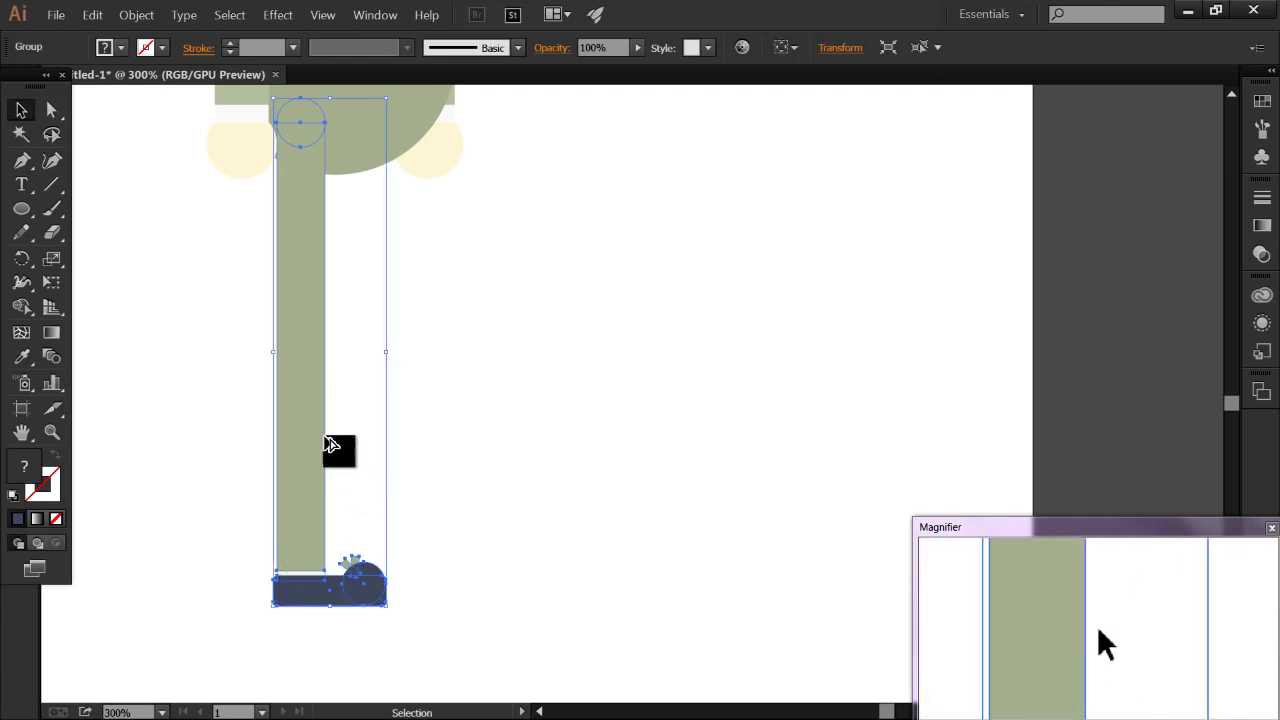
Step: Duplicate the leg group a short distance toward the front and arrange the copy behind the trousers and first leg
left_click_drag(324, 428, 410, 435)
left_click(463, 463)
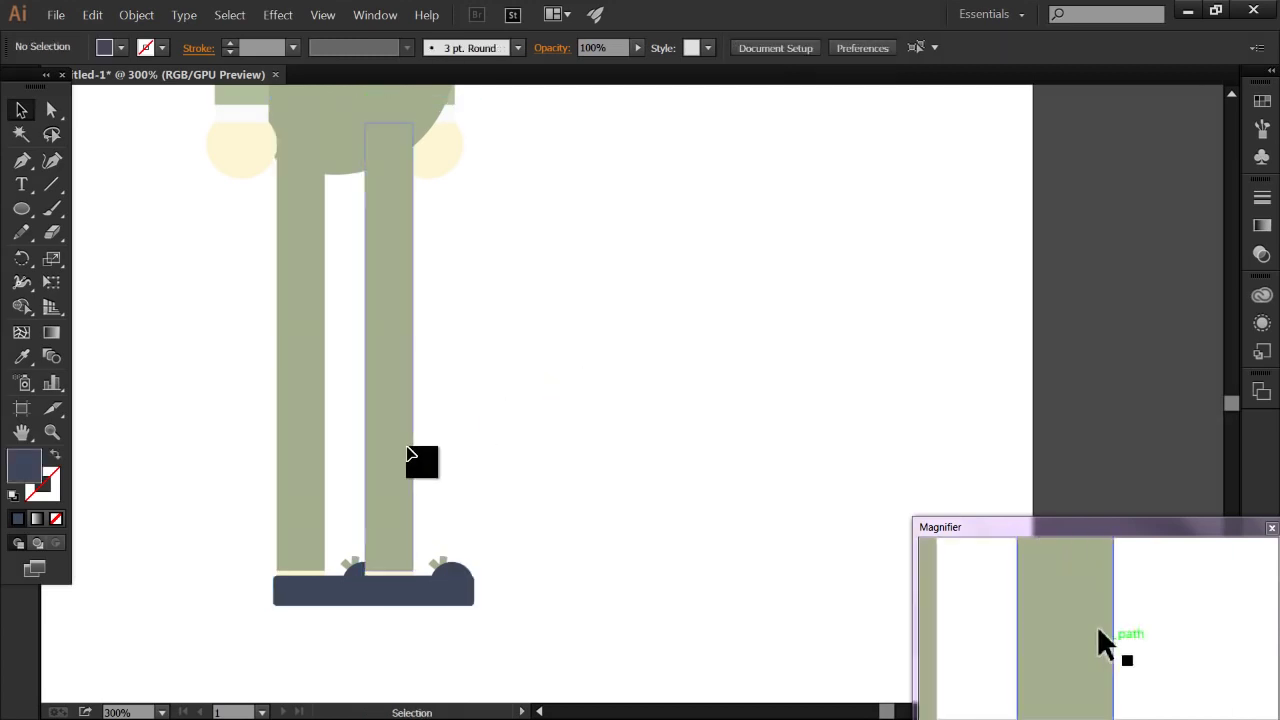
left_click(408, 455)
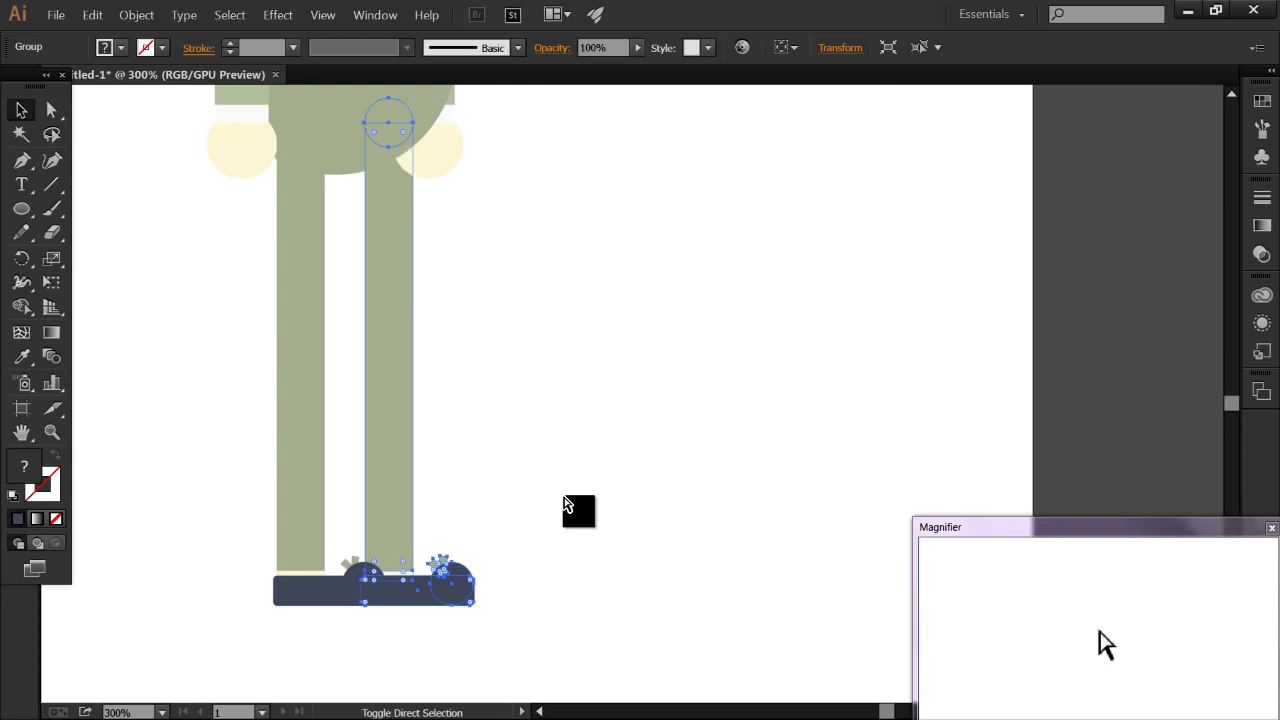
left_click(545, 503)
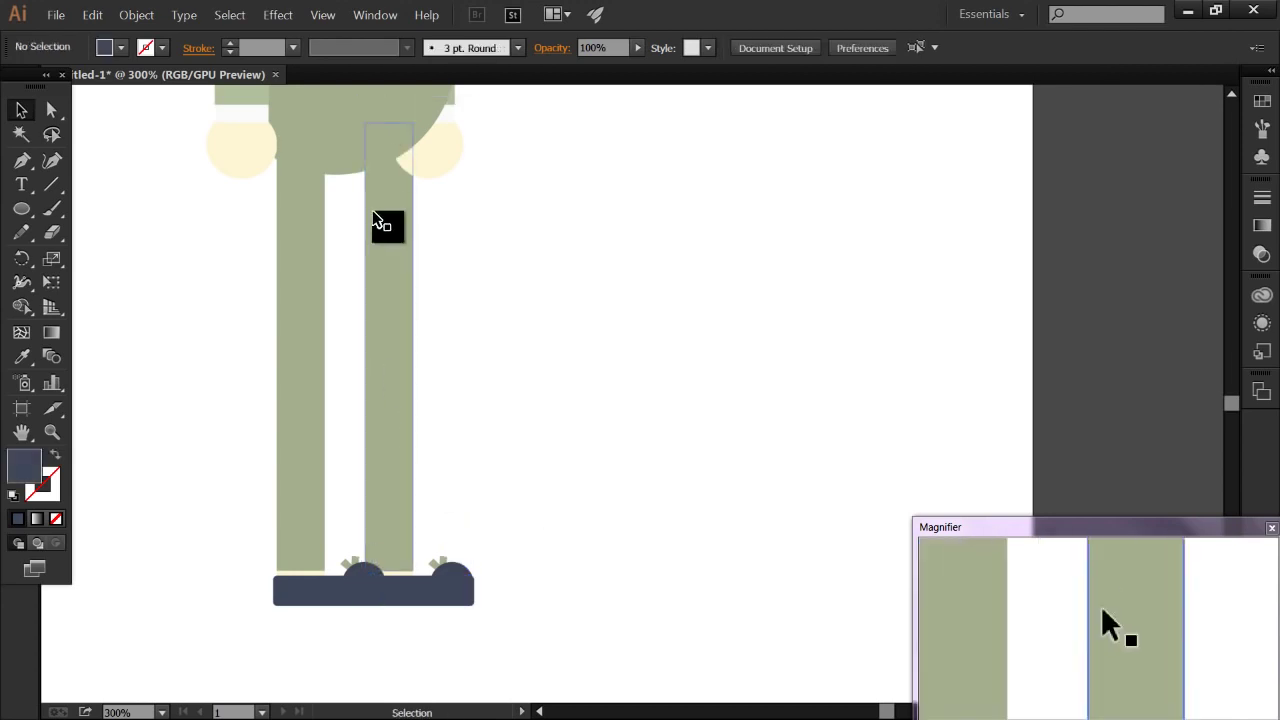
Step: Recolour the copied leg's rectangle with a darker shade of its green fill
scroll(386, 223, "up", 2)
scroll(374, 251, "down", 2)
left_click(52, 110)
left_click(390, 303)
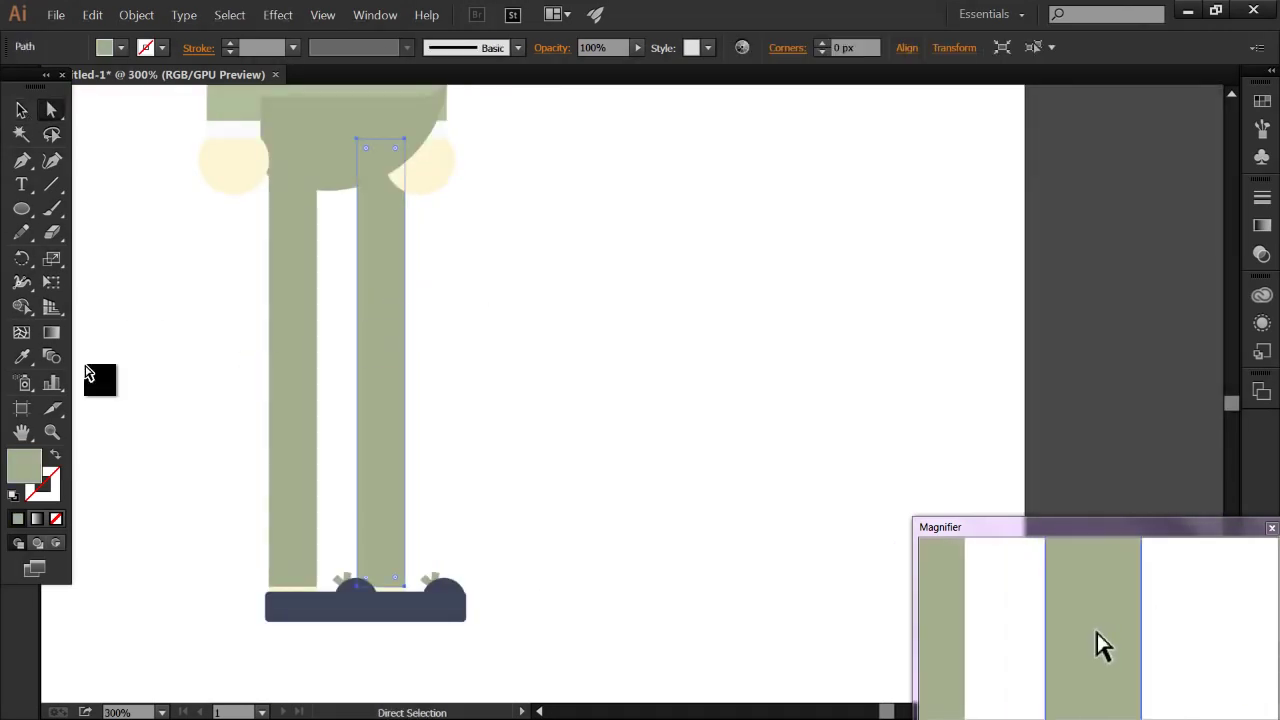
double_click(24, 463)
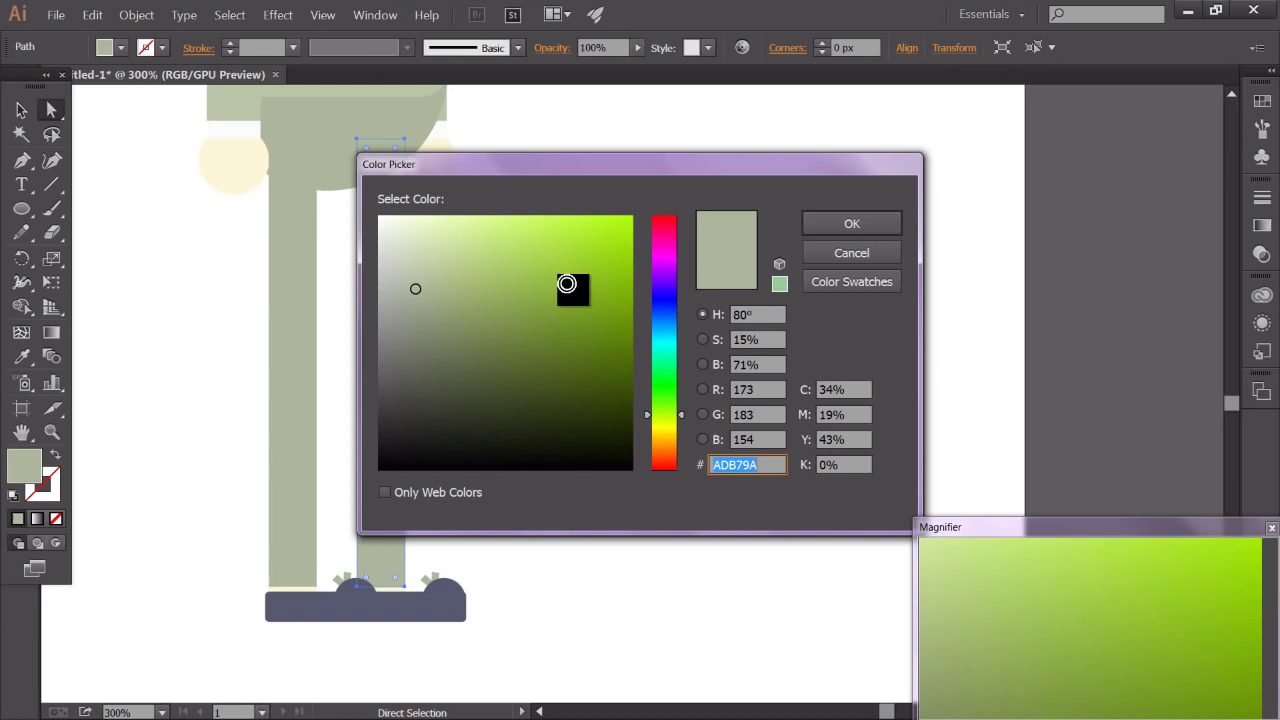
left_click(415, 310)
left_click(850, 224)
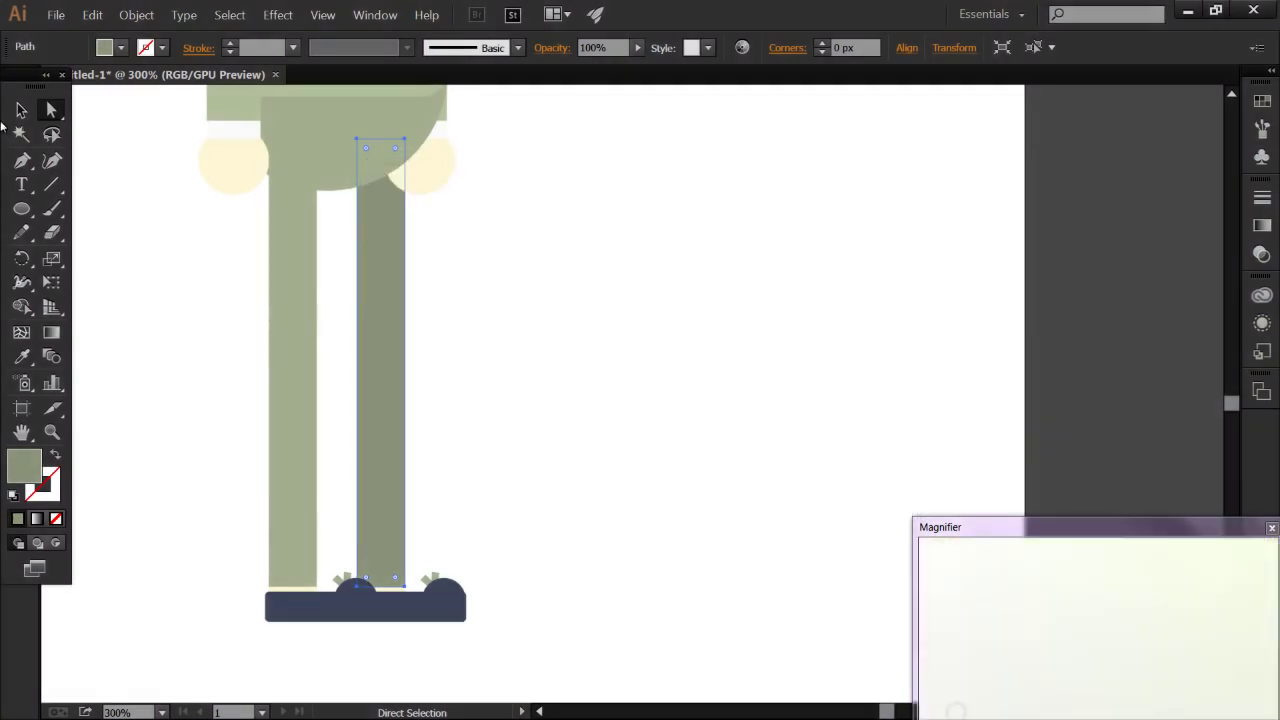
left_click(21, 110)
left_click(140, 290)
Step: Recolour the rounded-rectangle foot of the copied leg with the darker blue-grey fill 505666
key("ctrl+minus")
key("ctrl+minus")
key("ctrl+minus")
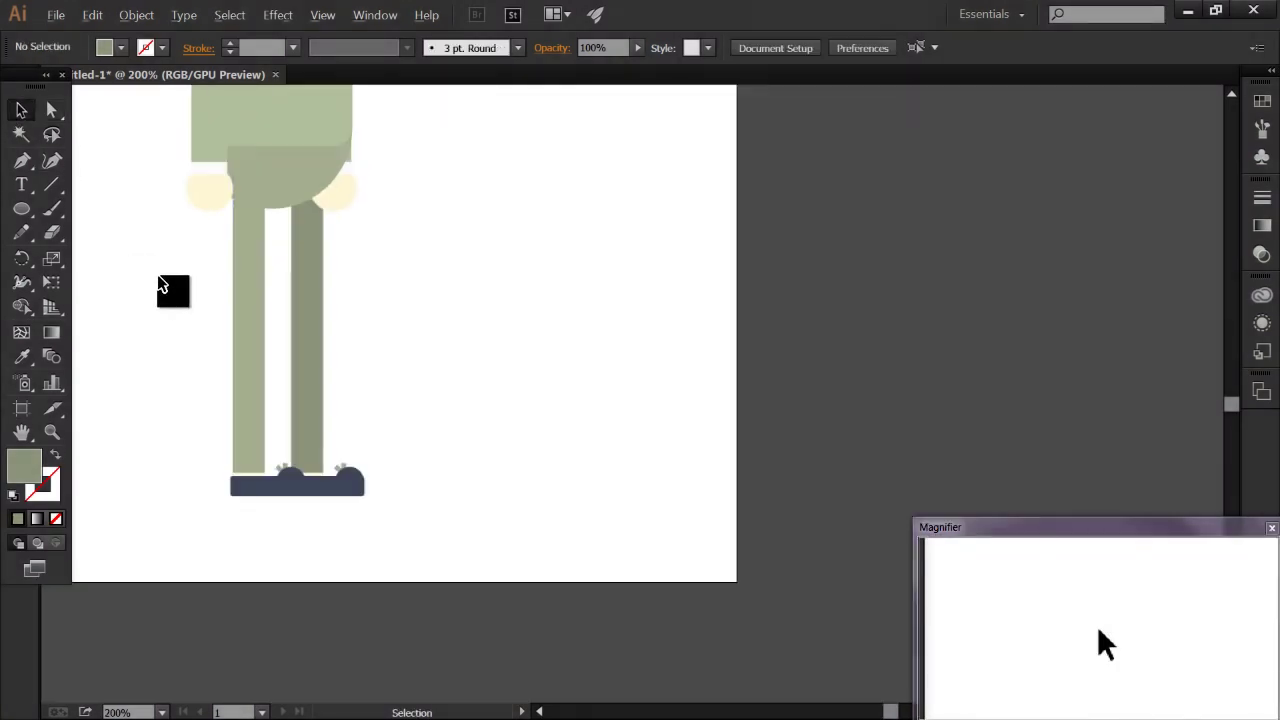
scroll(288, 418, "up", 3)
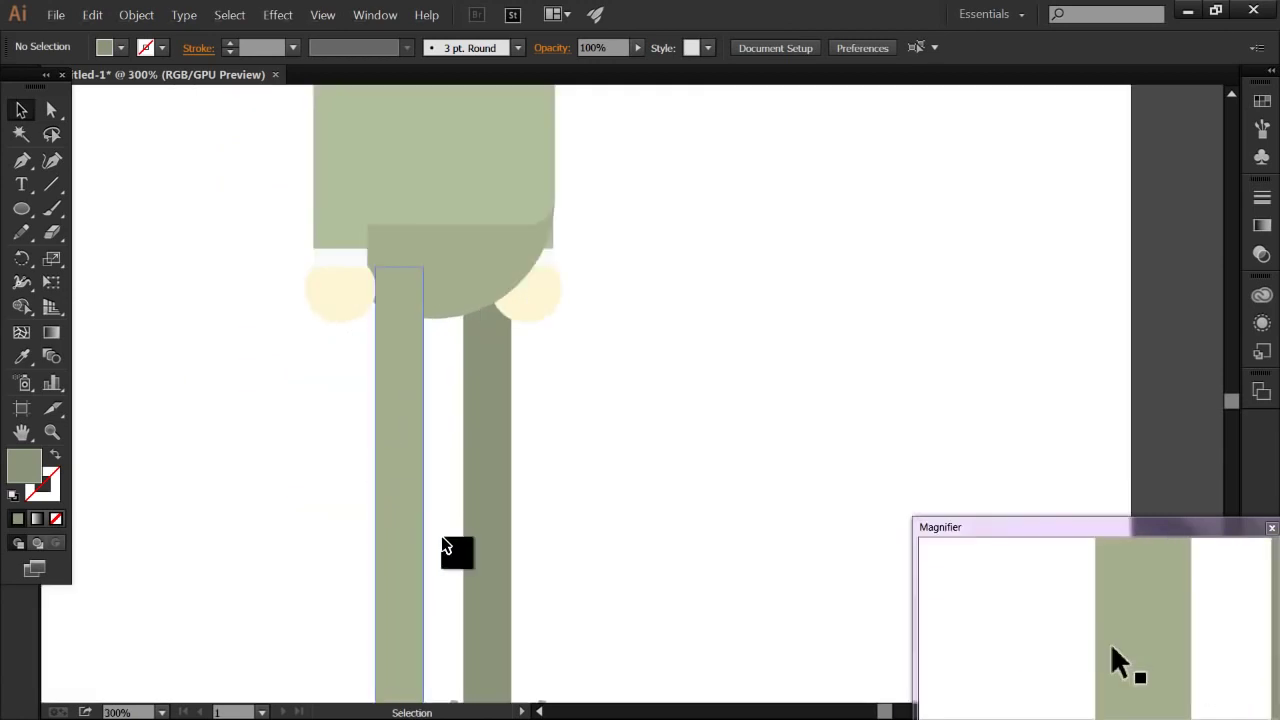
left_click_drag(314, 257, 274, 120)
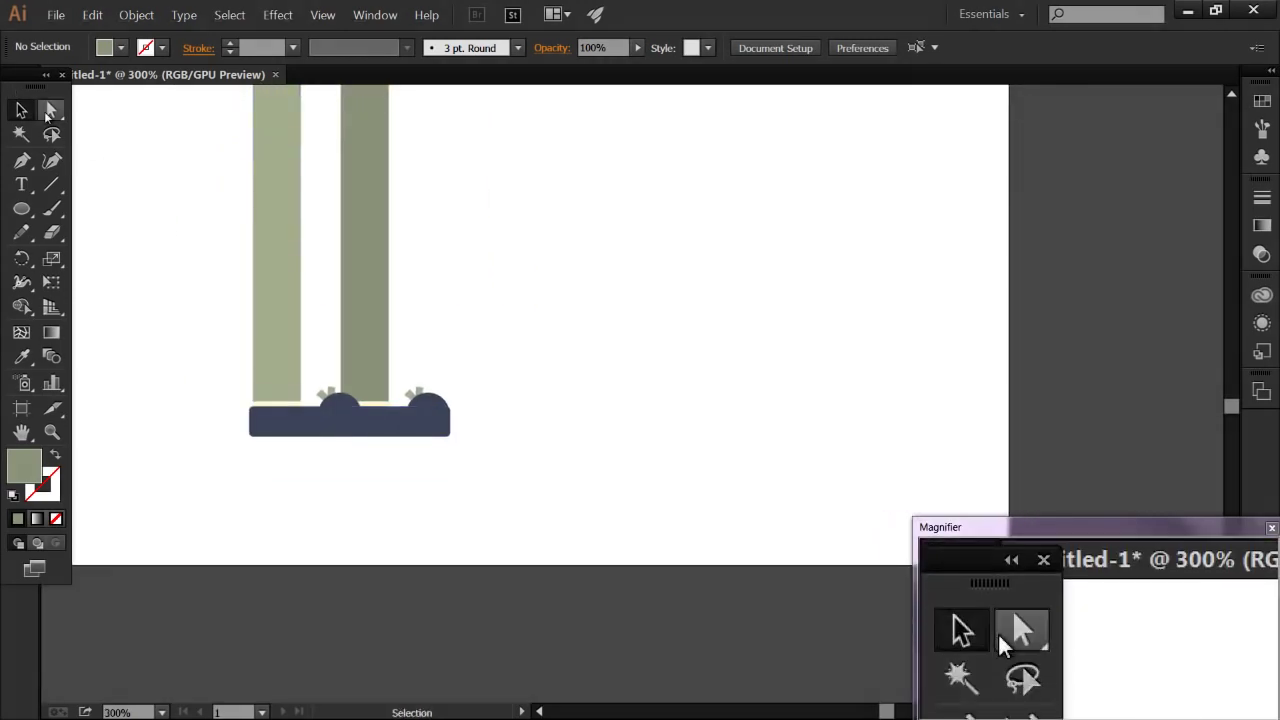
left_click(52, 110)
scroll(385, 395, "up", 2)
left_click(388, 452)
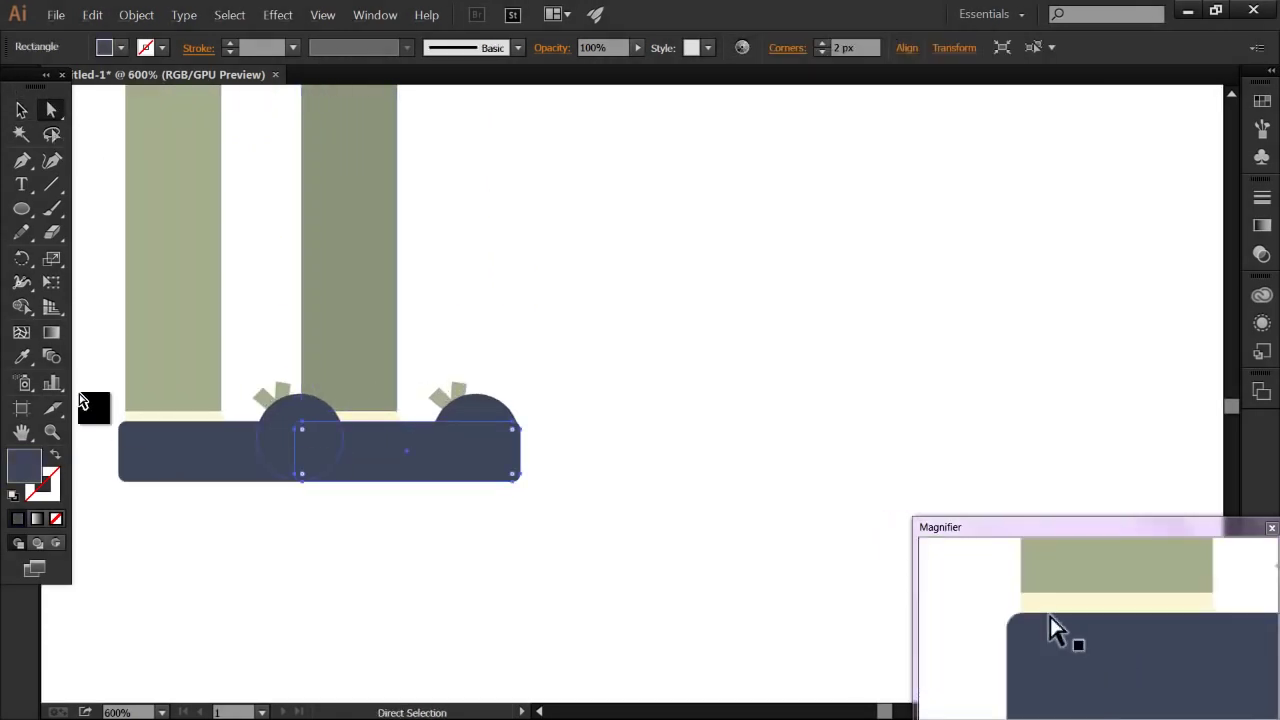
double_click(28, 472)
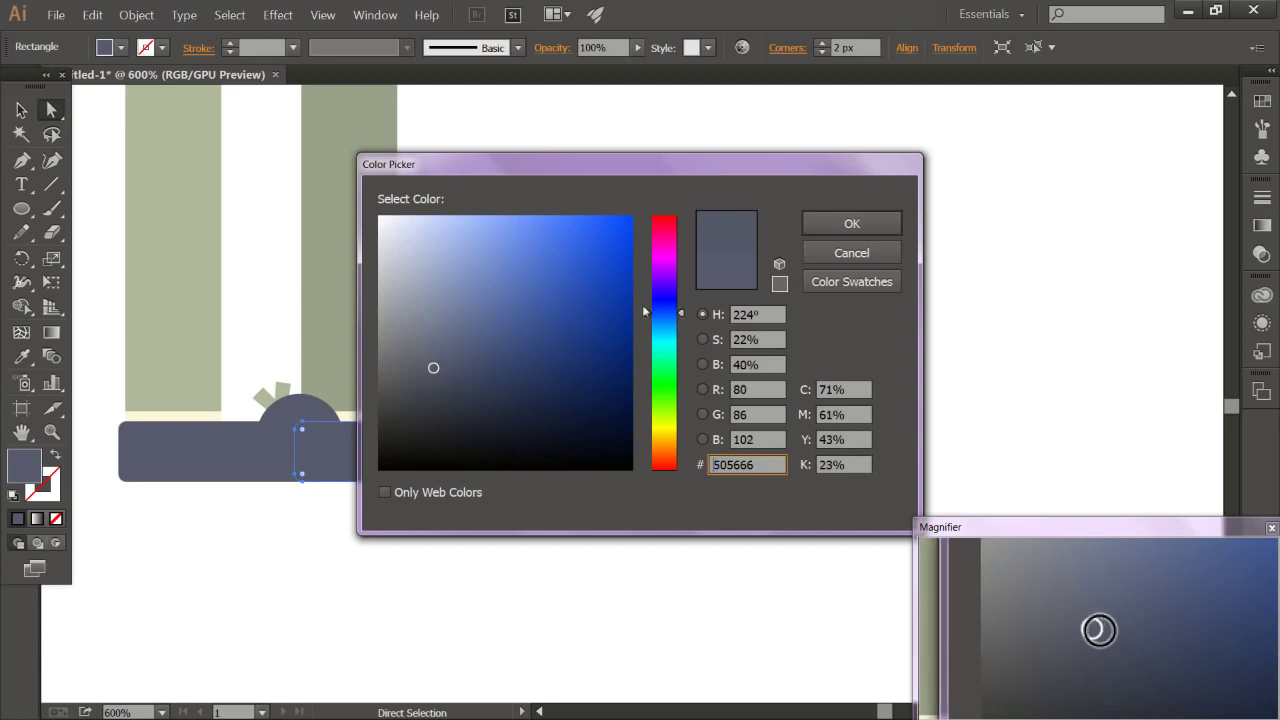
left_click(851, 223)
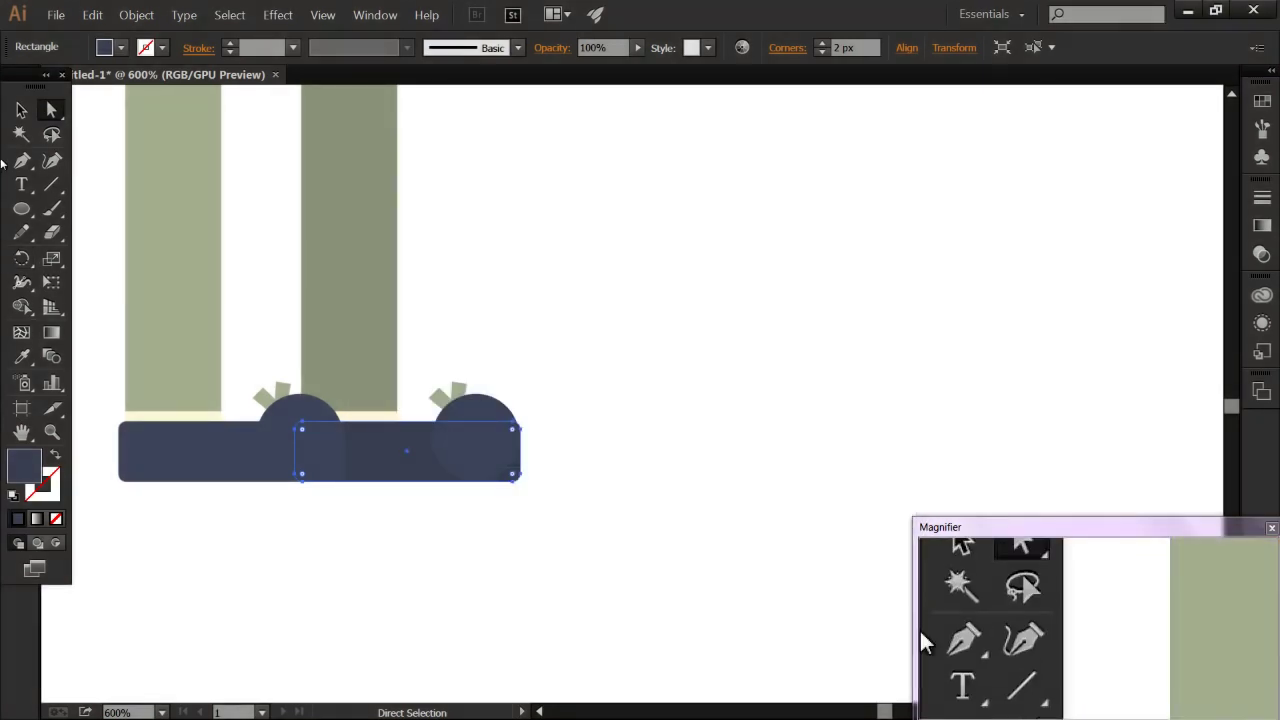
Step: Recolour the copied shoe's toe circle with the darker fill sampled from its rounded-rectangle foot
left_click(417, 452)
left_click(22, 356)
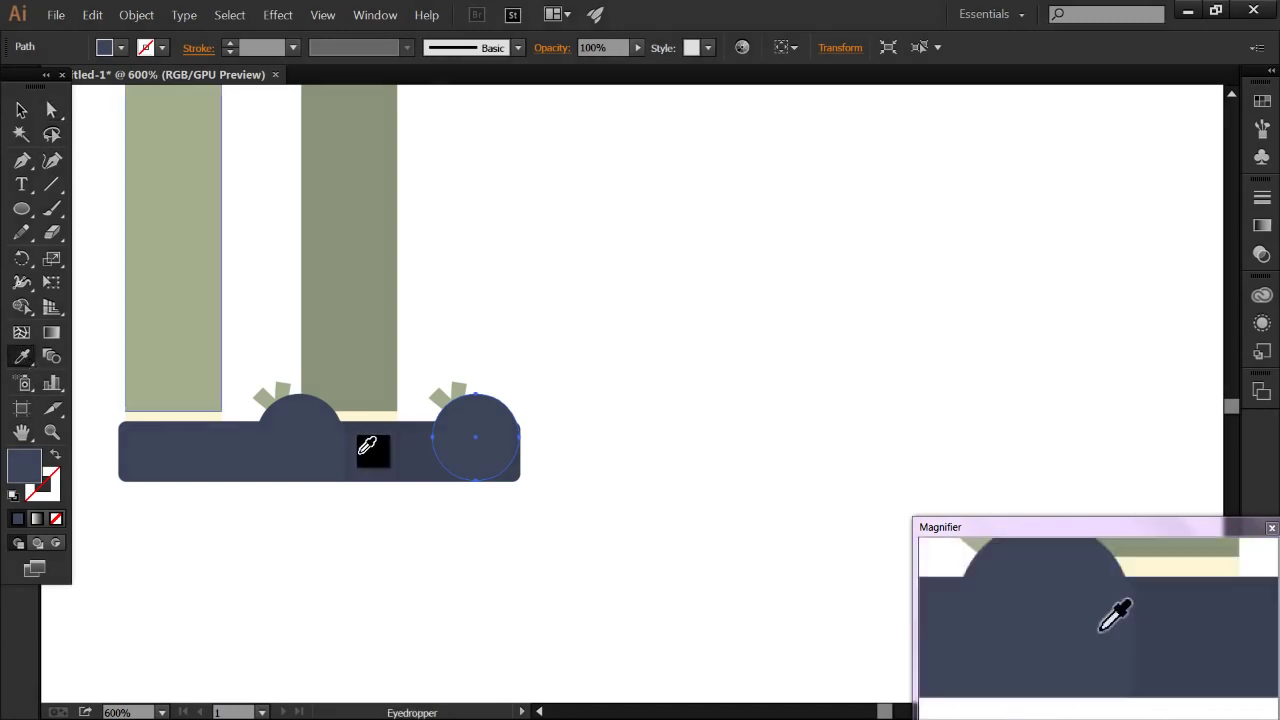
left_click(21, 109)
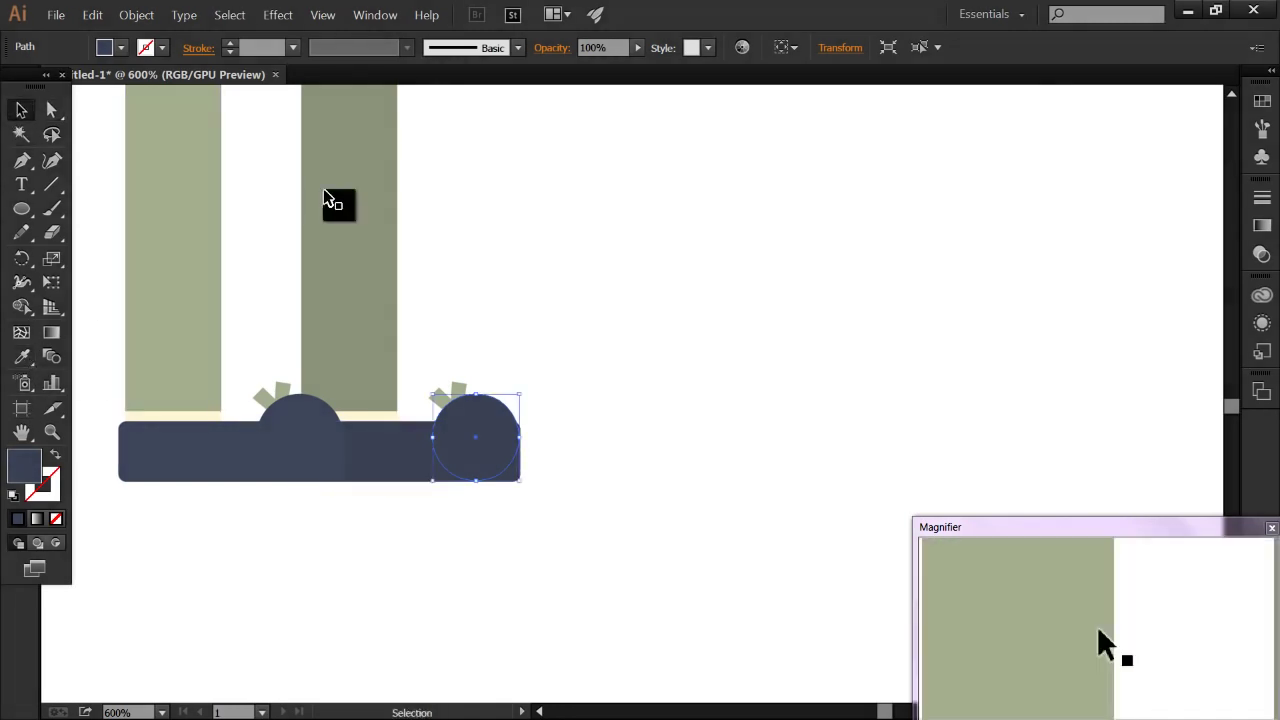
left_click(591, 189)
Step: Examine the whole figure from head to shoes, checking the hands, legs and overall proportions
scroll(591, 189, "down", 5)
left_click_drag(600, 186, 615, 452)
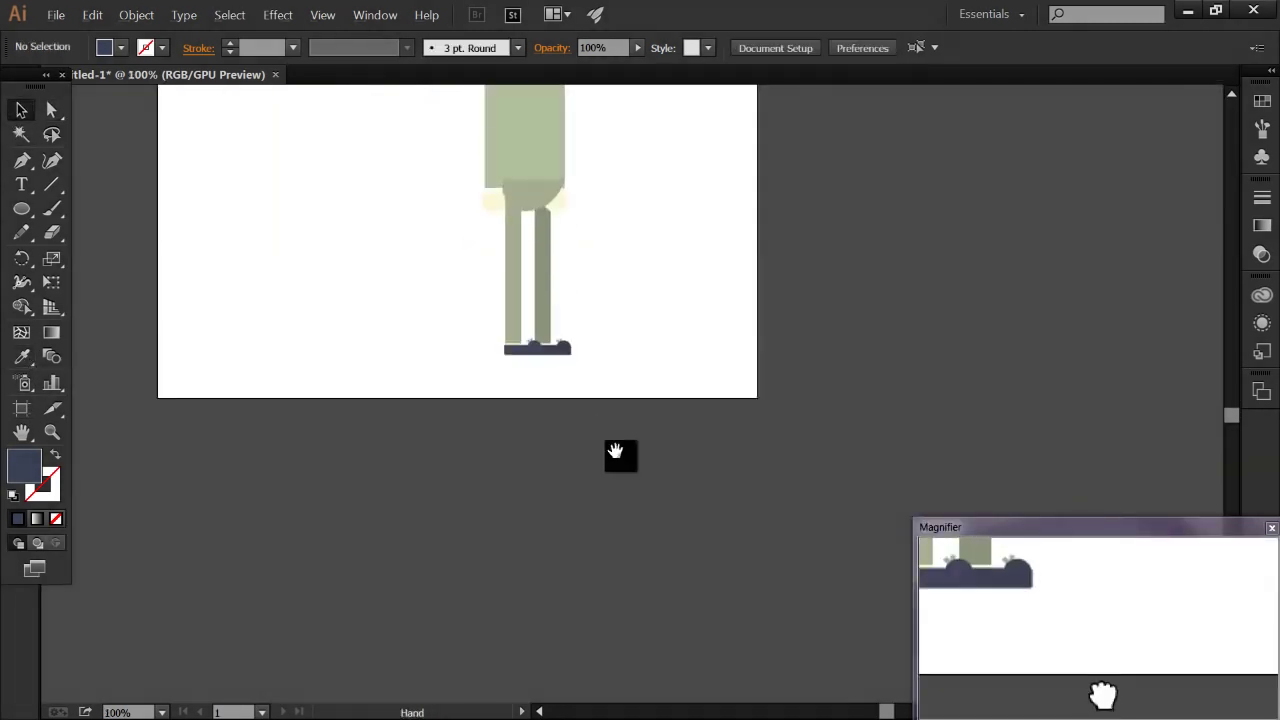
scroll(615, 452, "up", 3)
scroll(620, 360, "up", 1)
left_click_drag(623, 360, 652, 486)
left_click(480, 469)
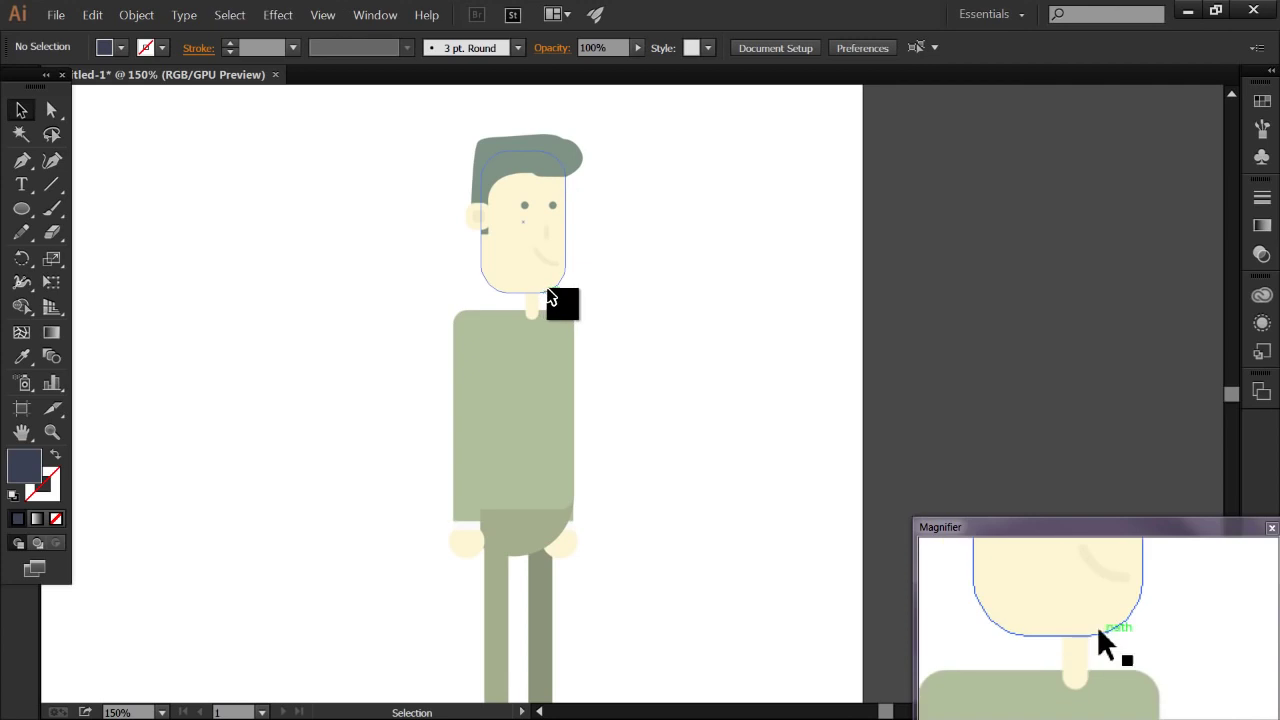
scroll(557, 300, "down", 1)
scroll(560, 237, "down", 2)
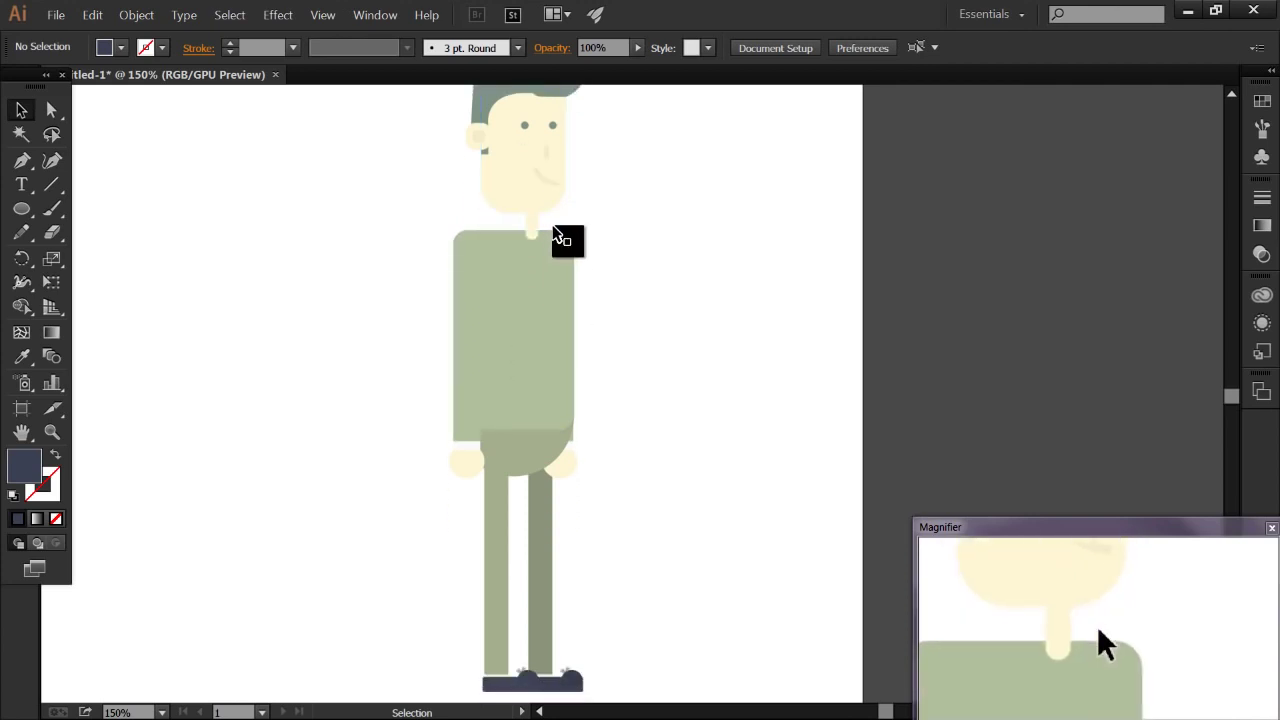
scroll(560, 237, "down", 1)
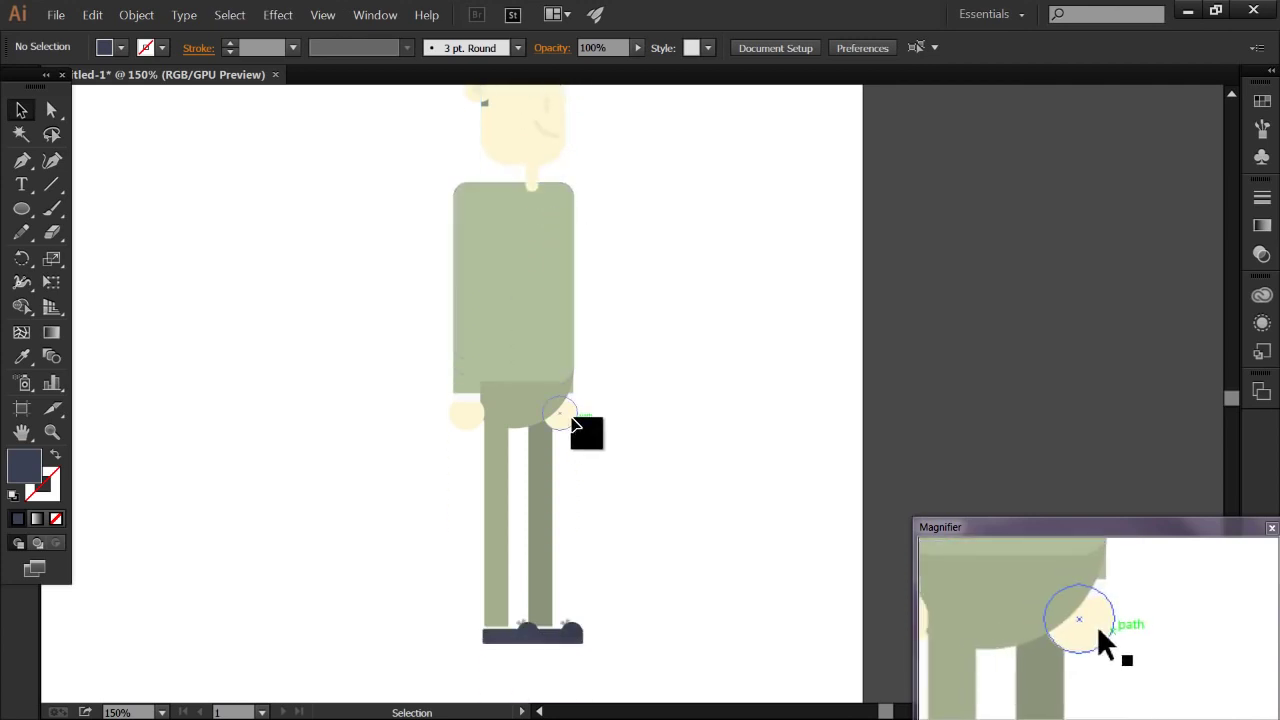
left_click(574, 424)
left_click(476, 420)
left_click(445, 462)
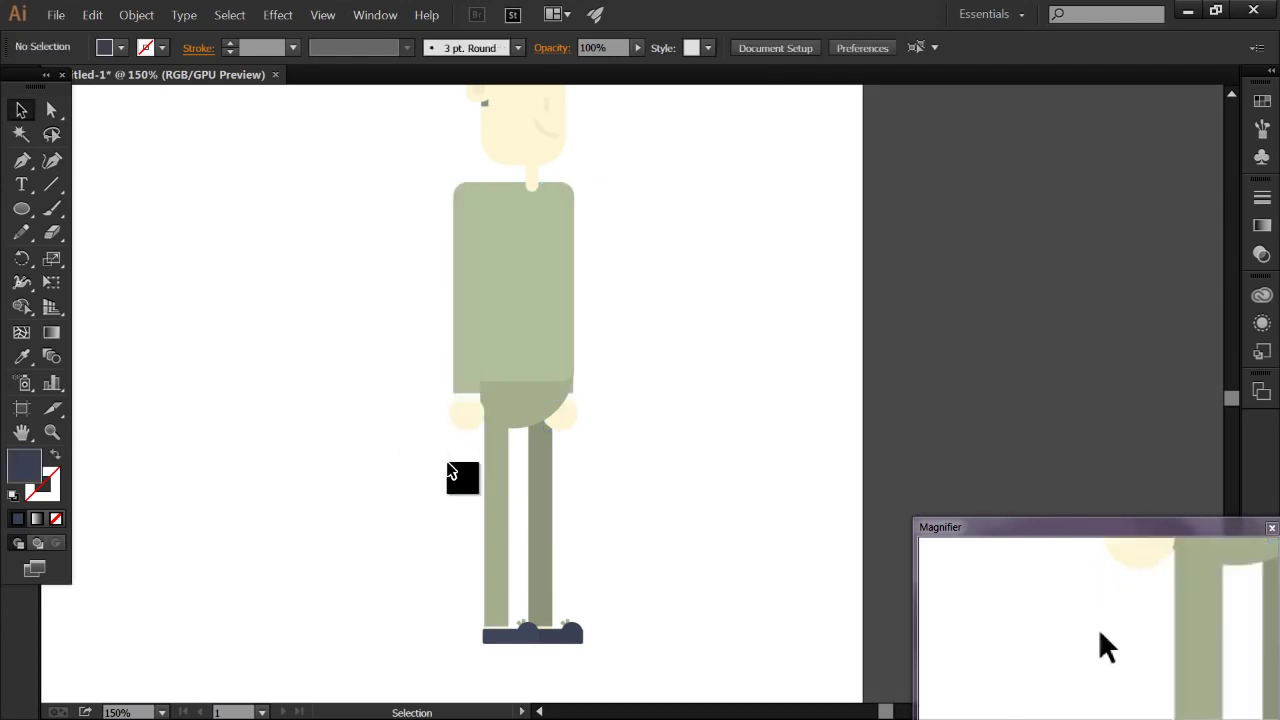
left_click(509, 450)
left_click(696, 470)
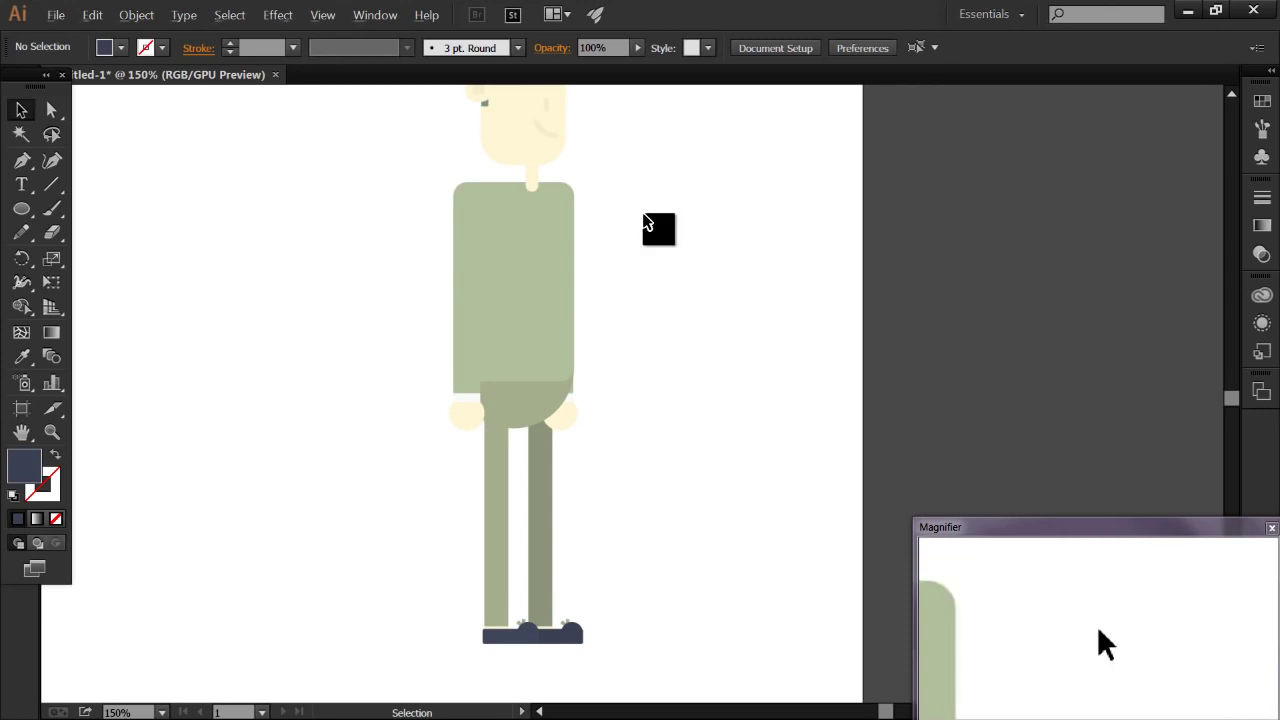
scroll(645, 222, "down", 1)
key("space")
left_click_drag(663, 180, 630, 256)
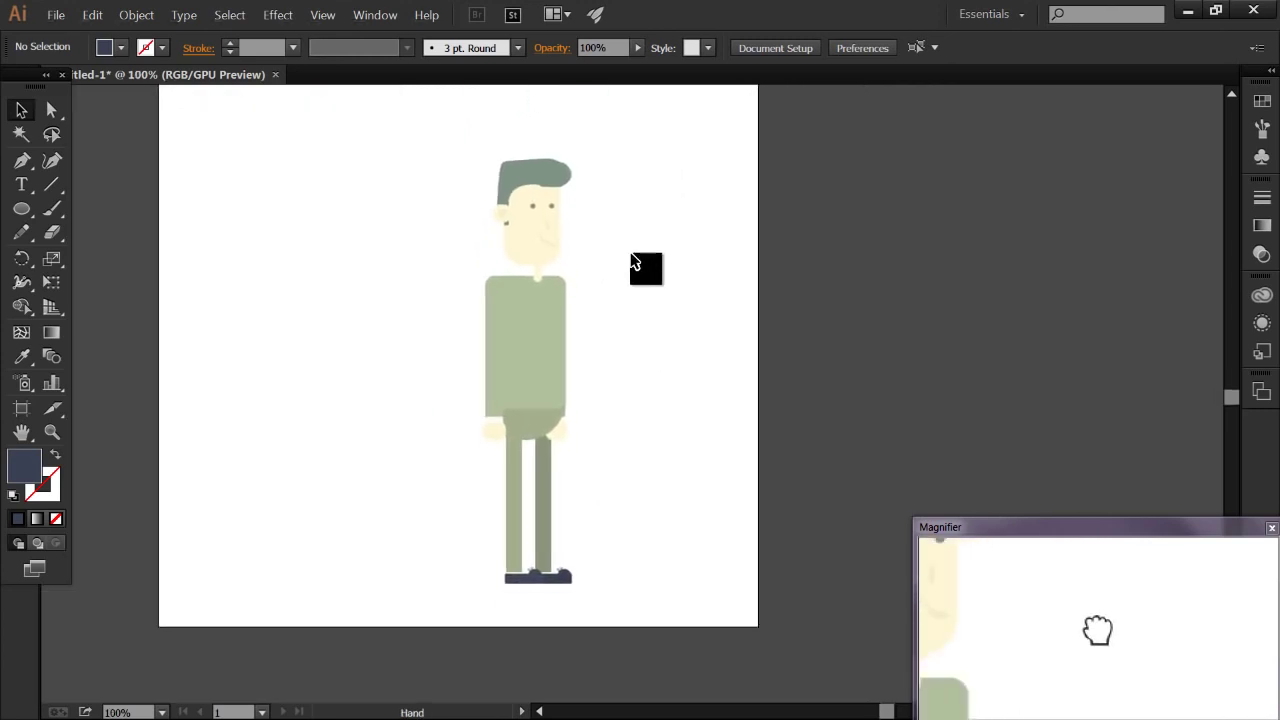
Step: Select the entire character and move it up and across to the middle of the artboard
left_click_drag(620, 155, 486, 591)
left_click_drag(517, 407, 461, 344)
left_click(545, 379)
scroll(515, 266, "up", 2)
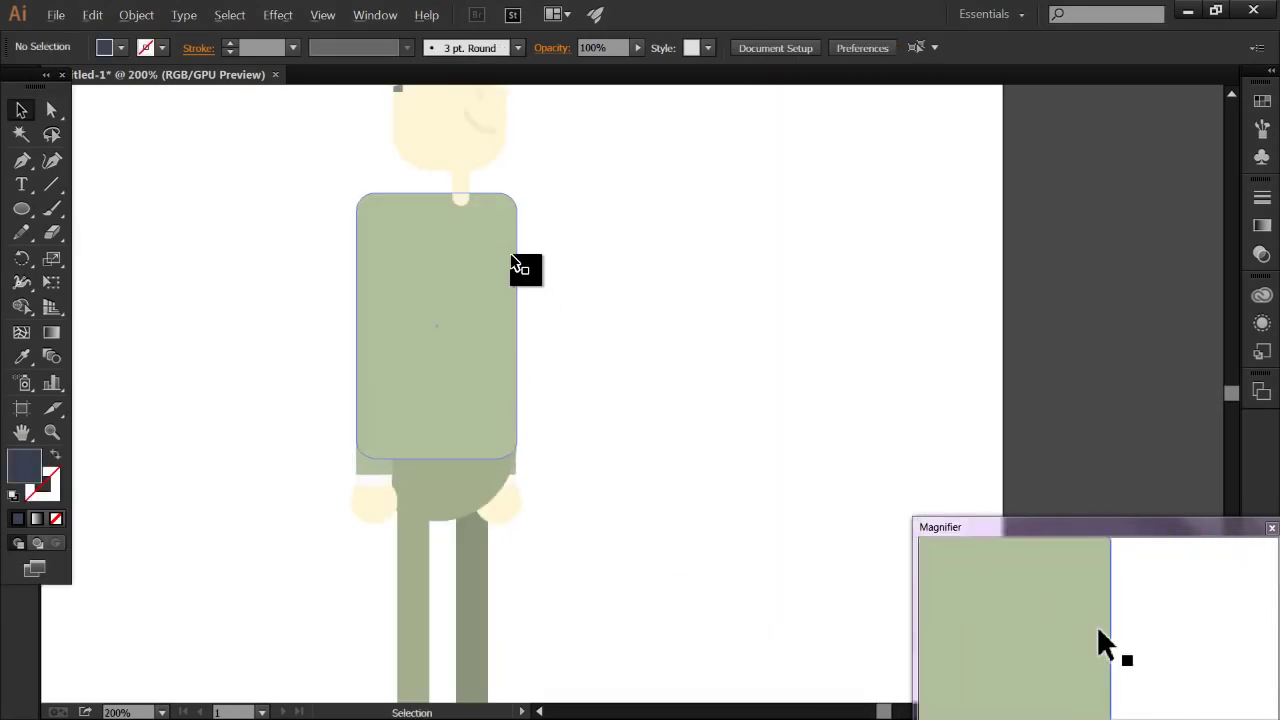
scroll(437, 206, "up", 1)
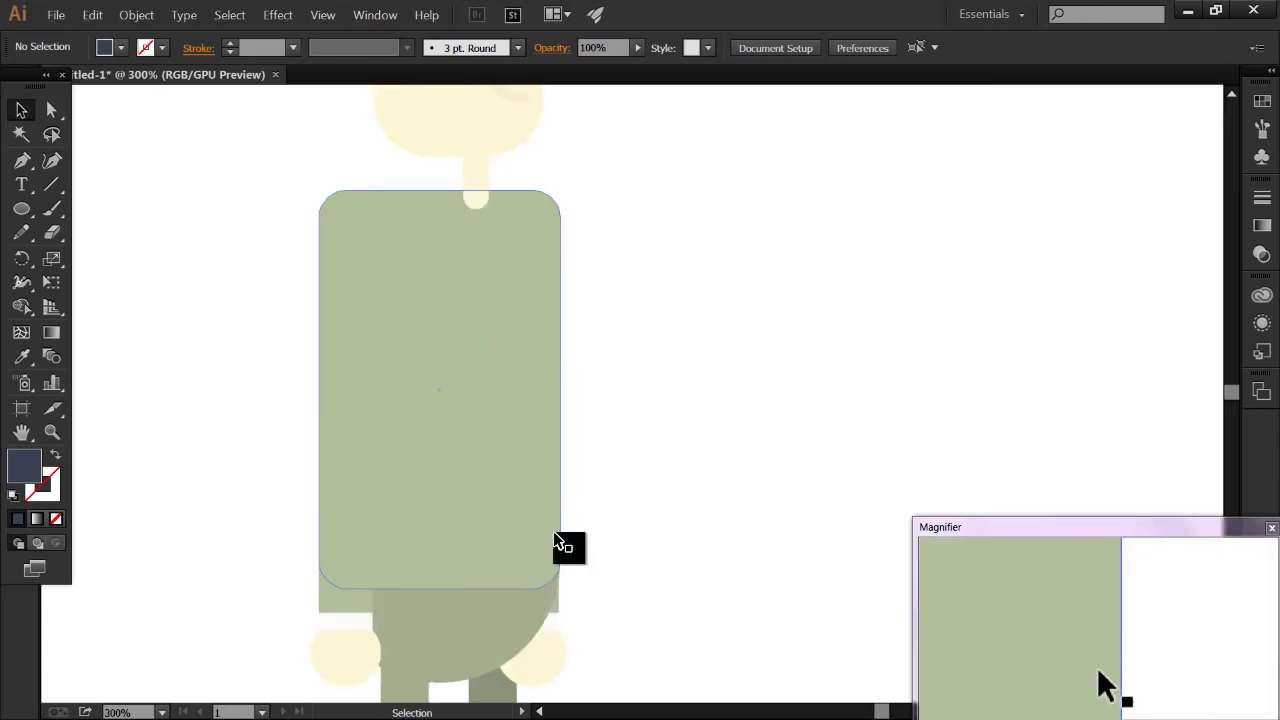
Step: Dock the toolbox, show the document's layers and add a new layer named Eye above Layer 1
scroll(630, 460, "down", 2)
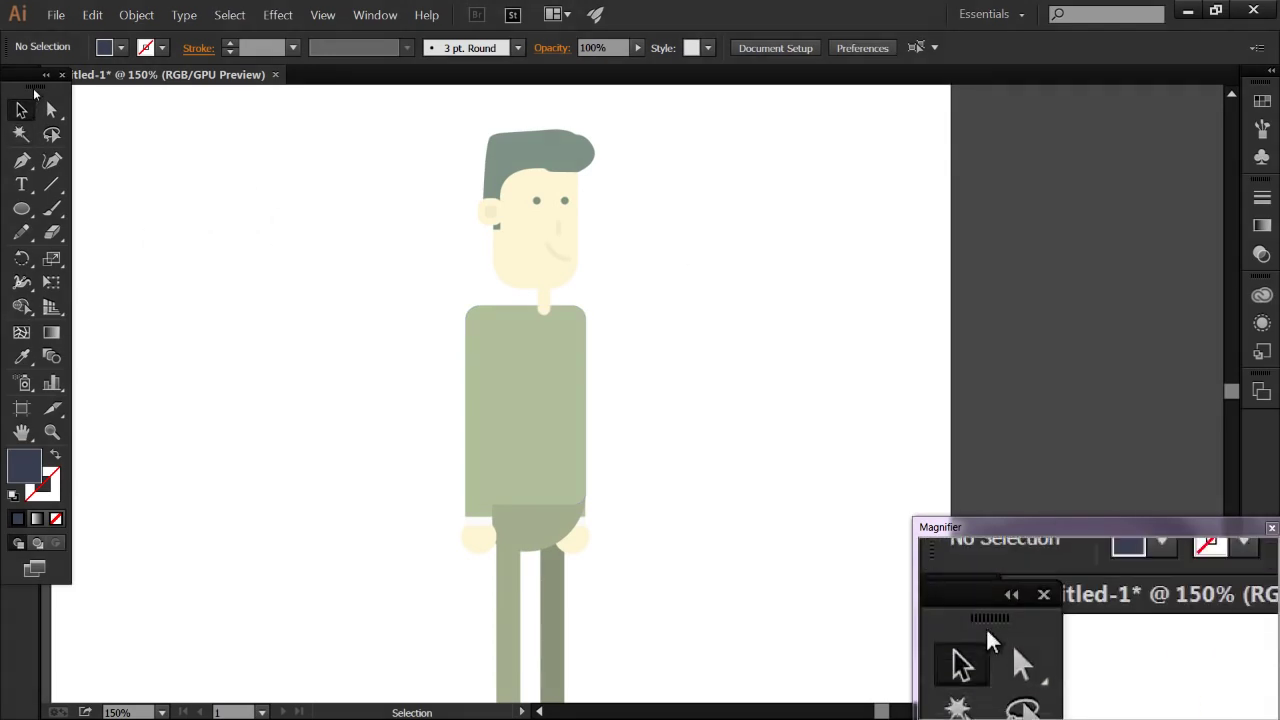
left_click_drag(33, 93, 14, 97)
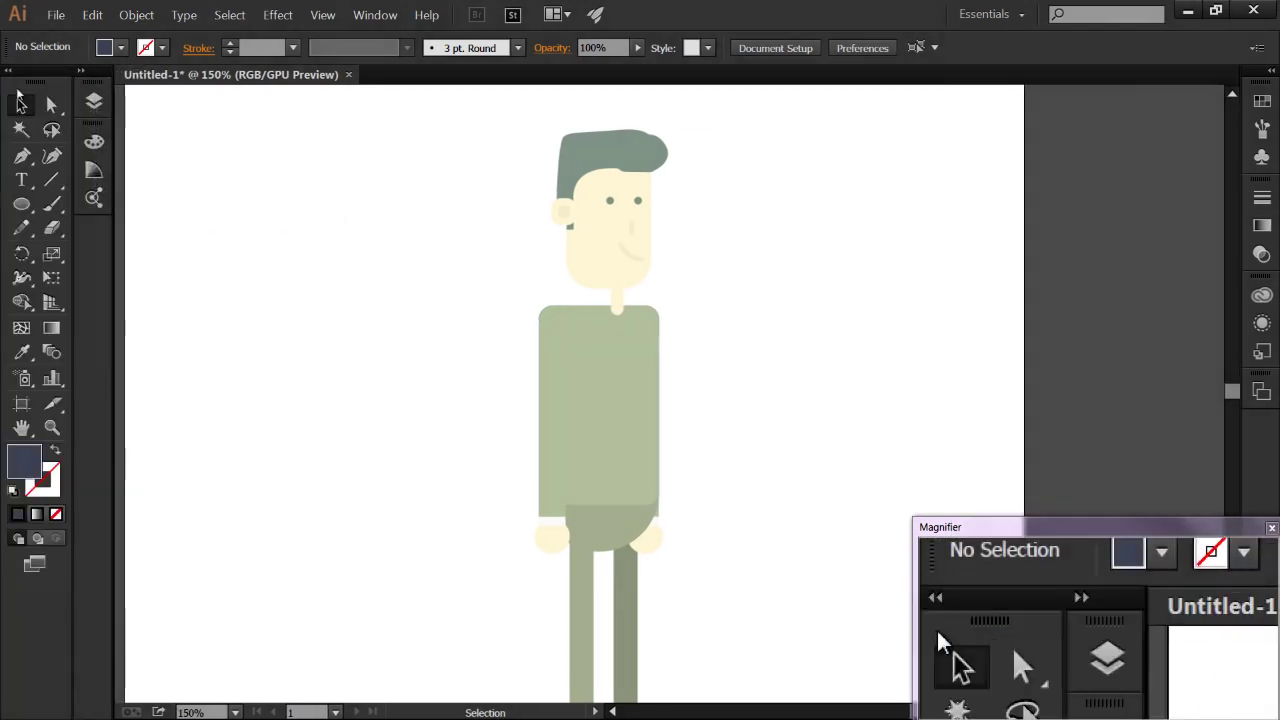
left_click(94, 101)
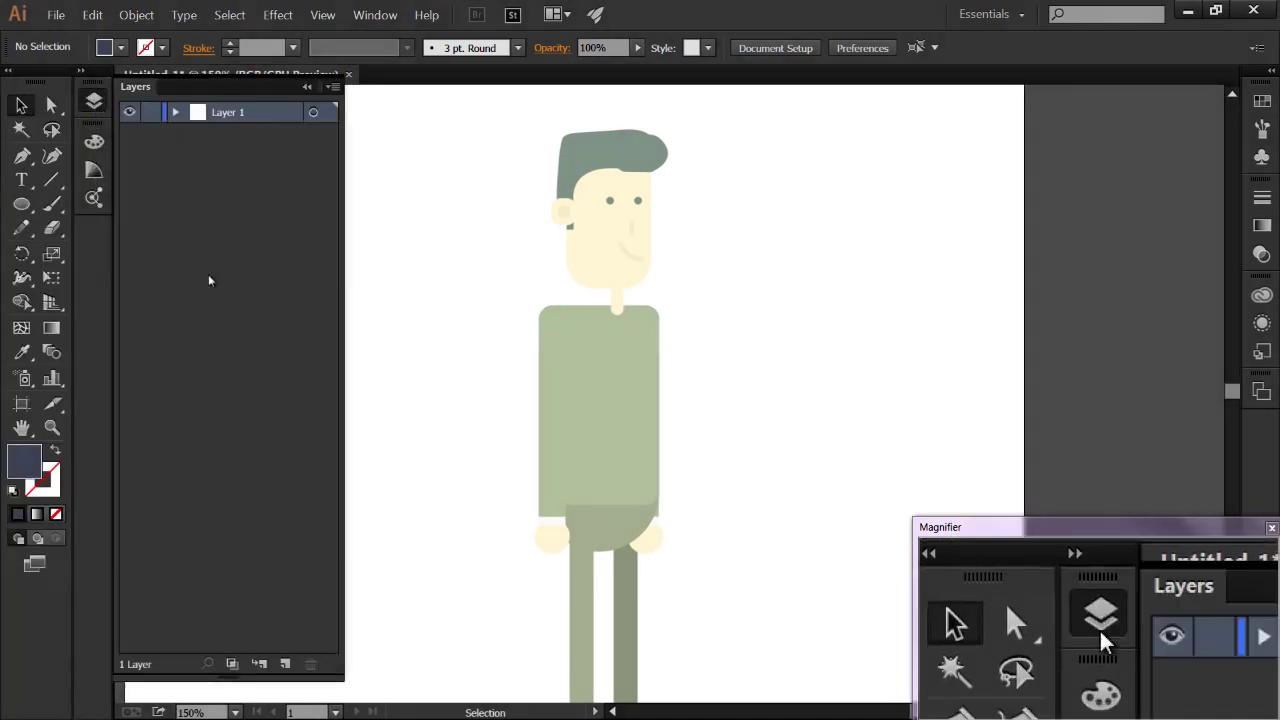
left_click(285, 664)
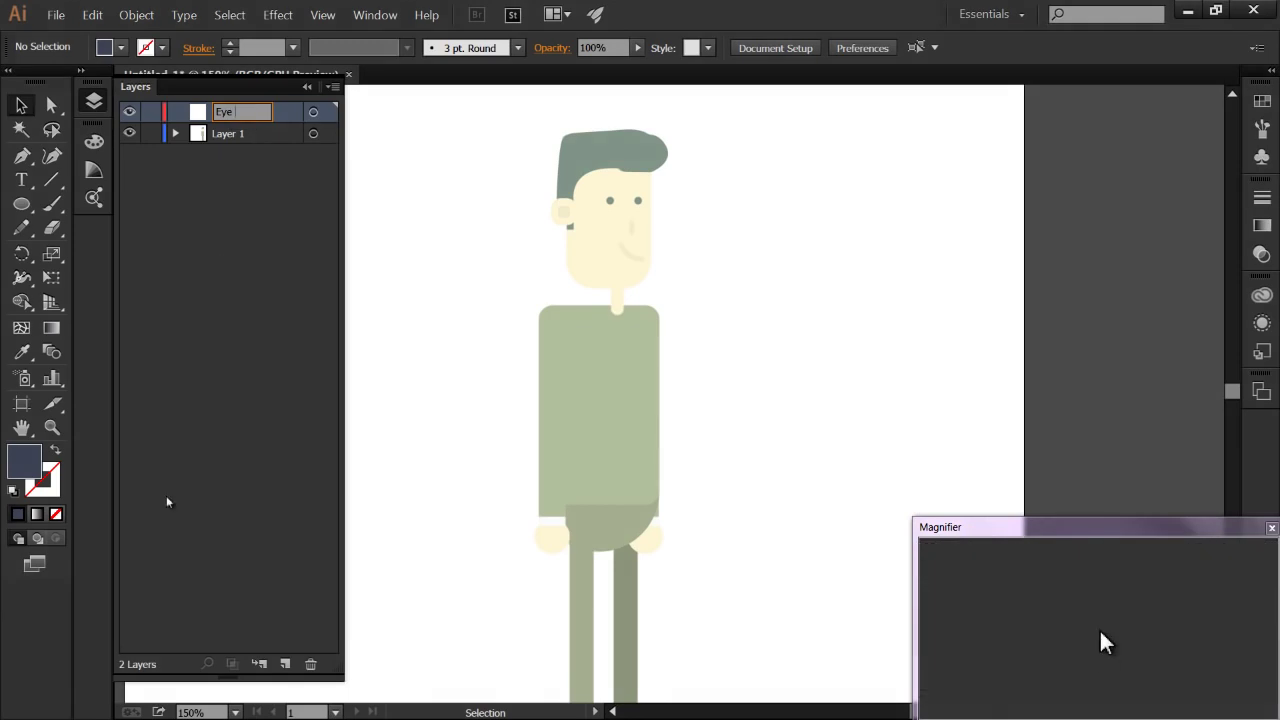
Step: Add new layers up to Layer 10 above the Eye layer and rename Layer 3 as nose
left_click(286, 664)
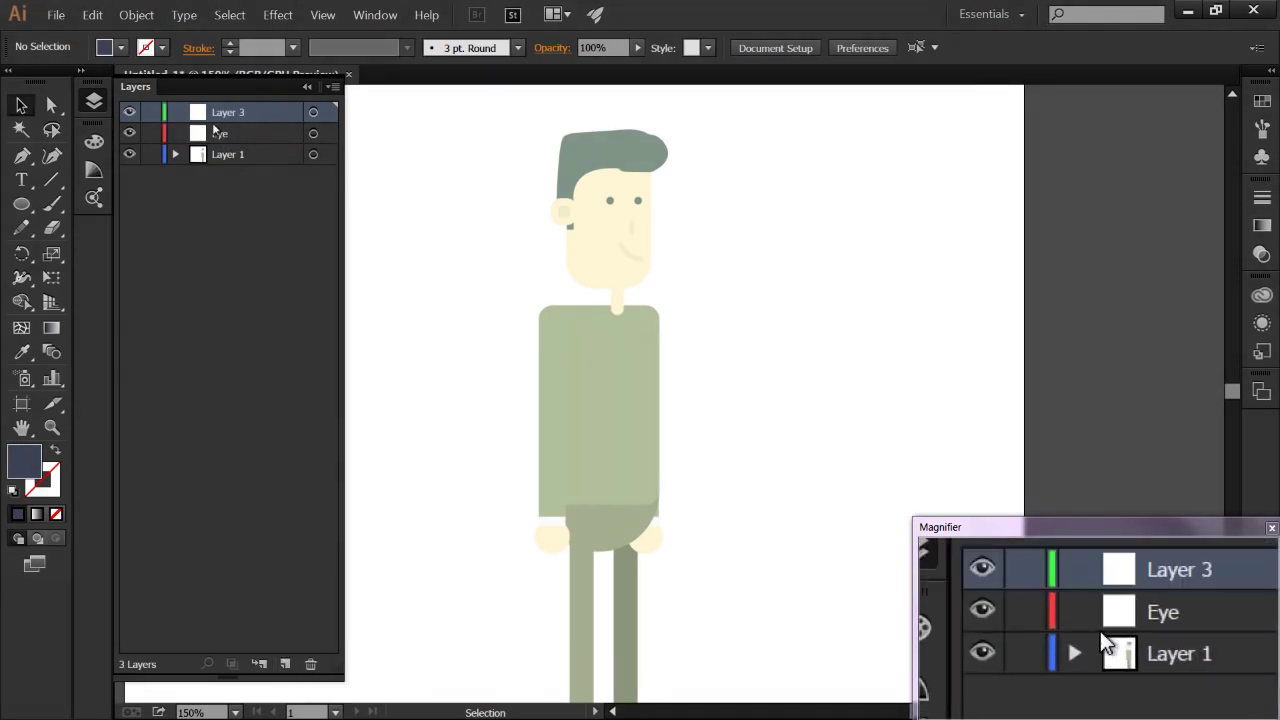
left_click(284, 664)
double_click(253, 260)
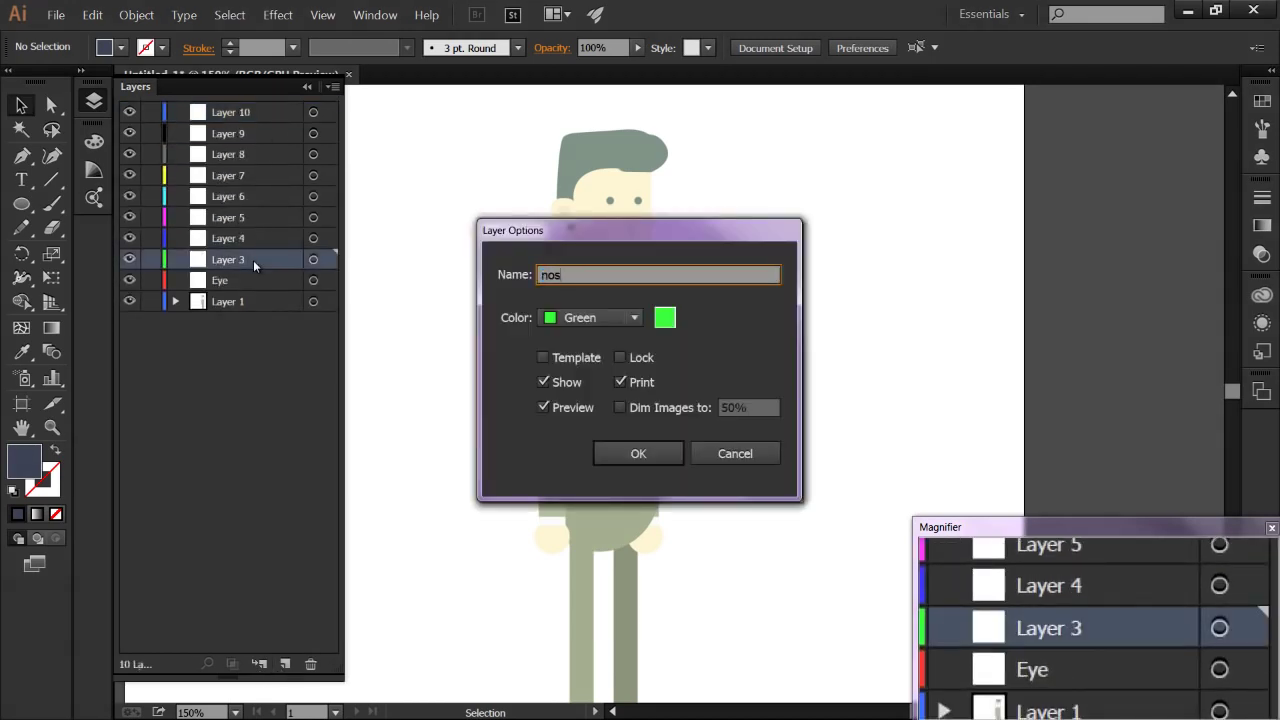
key("Return")
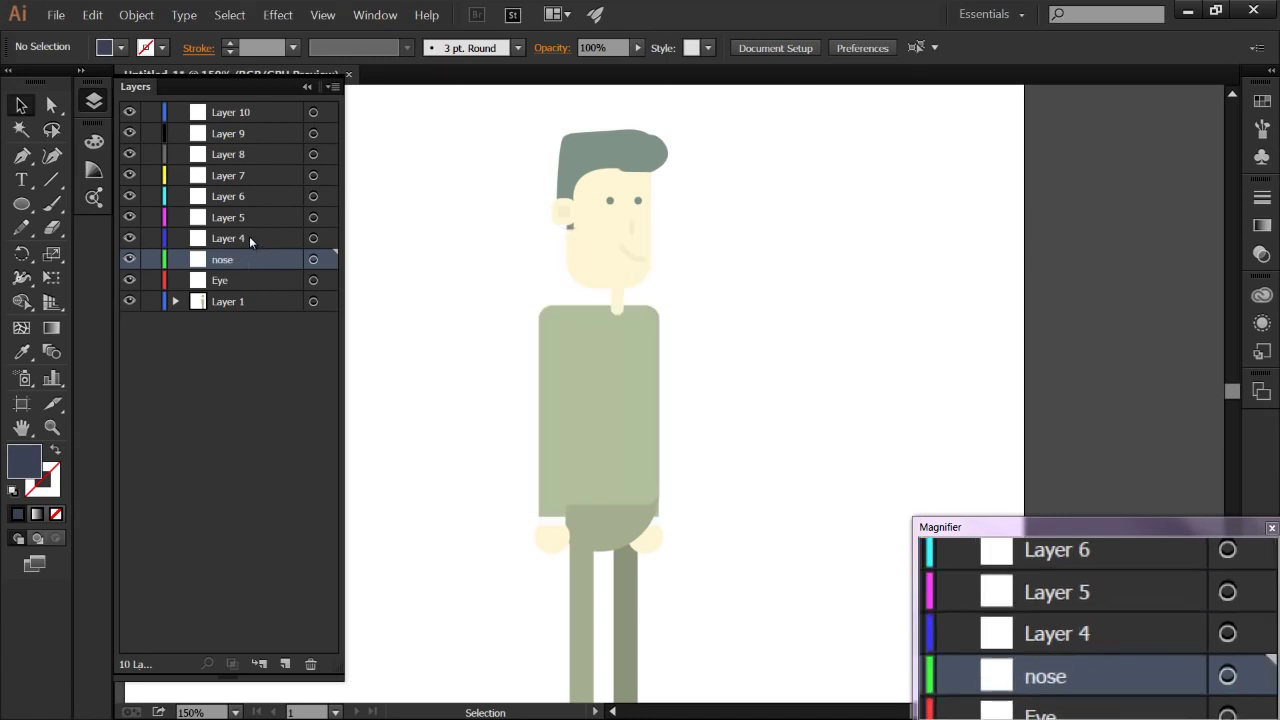
Step: Rename Layer 4 as mouth and Layer 5 as ear
double_click(248, 238)
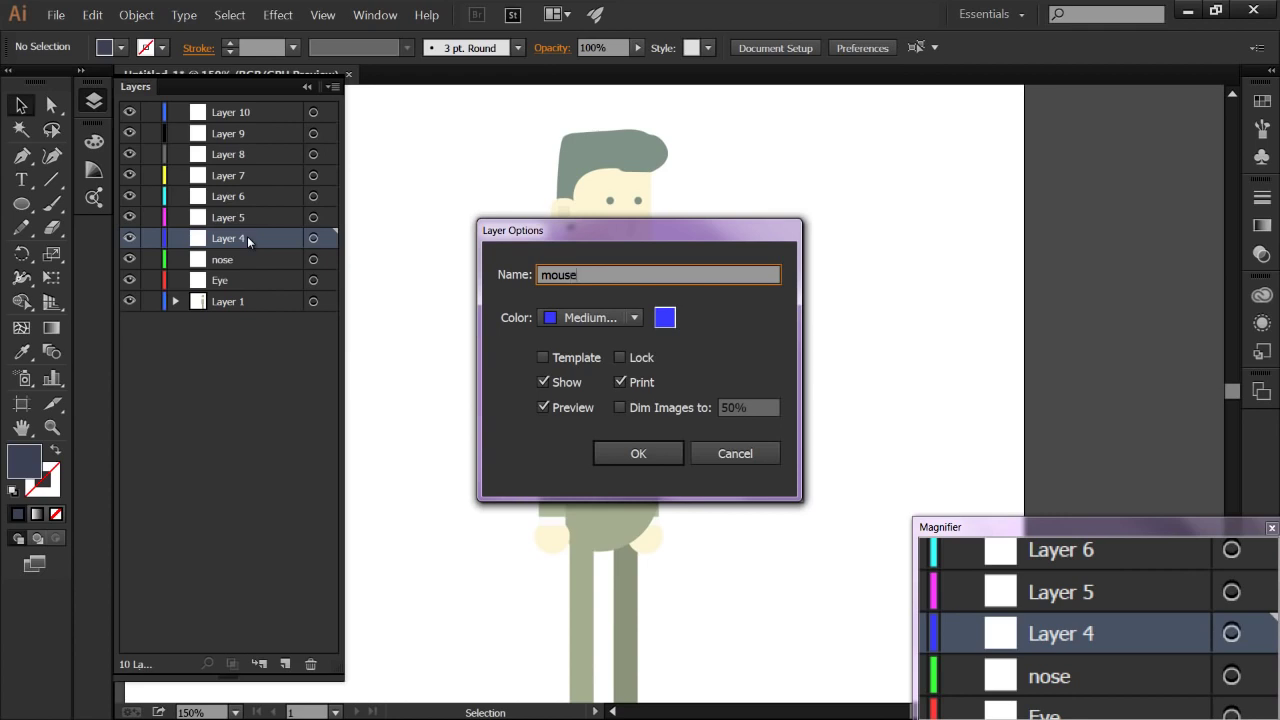
type("mouth")
key("Return")
double_click(243, 216)
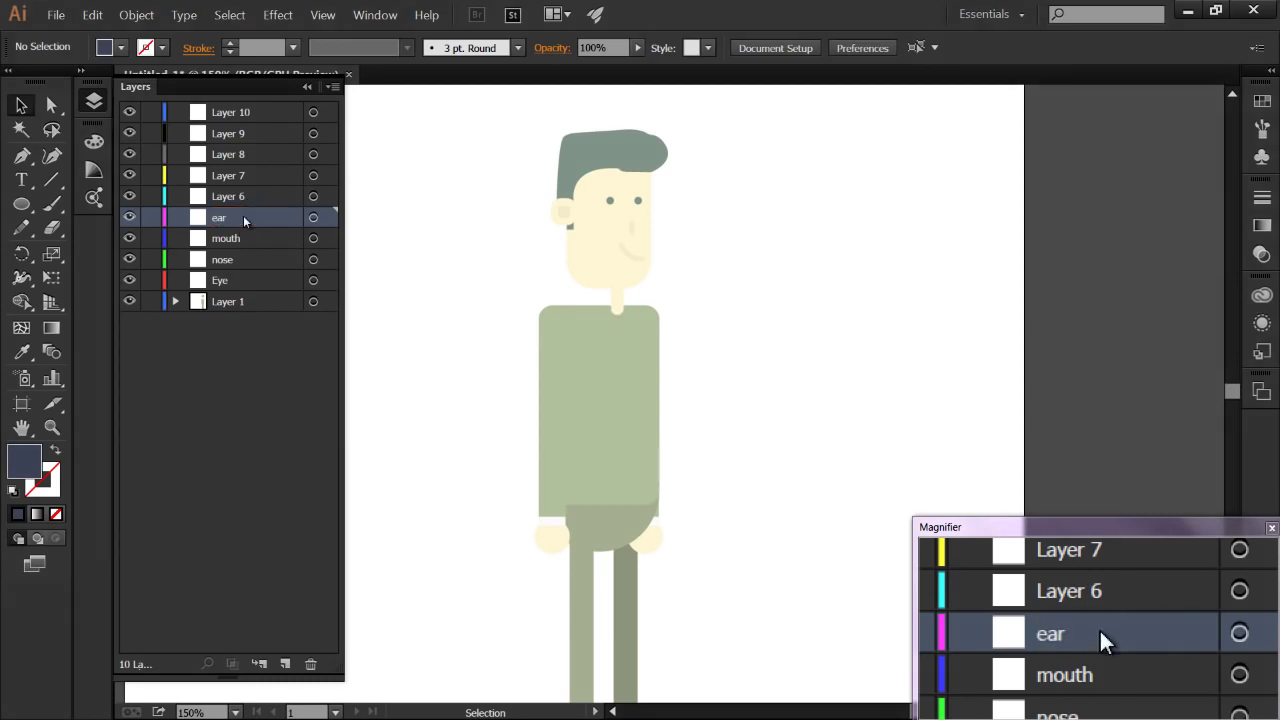
Step: Rename Layer 6 as face and Layer 7 as neck
left_click(239, 199)
double_click(239, 201)
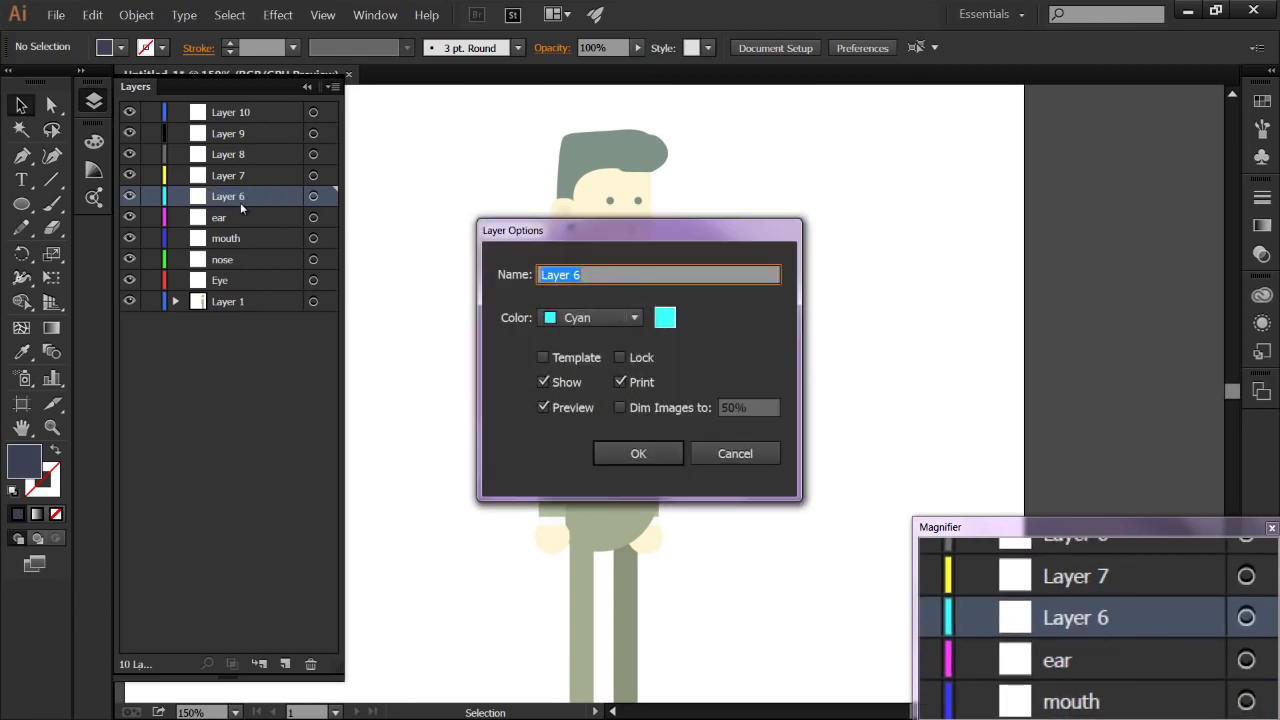
key("Return")
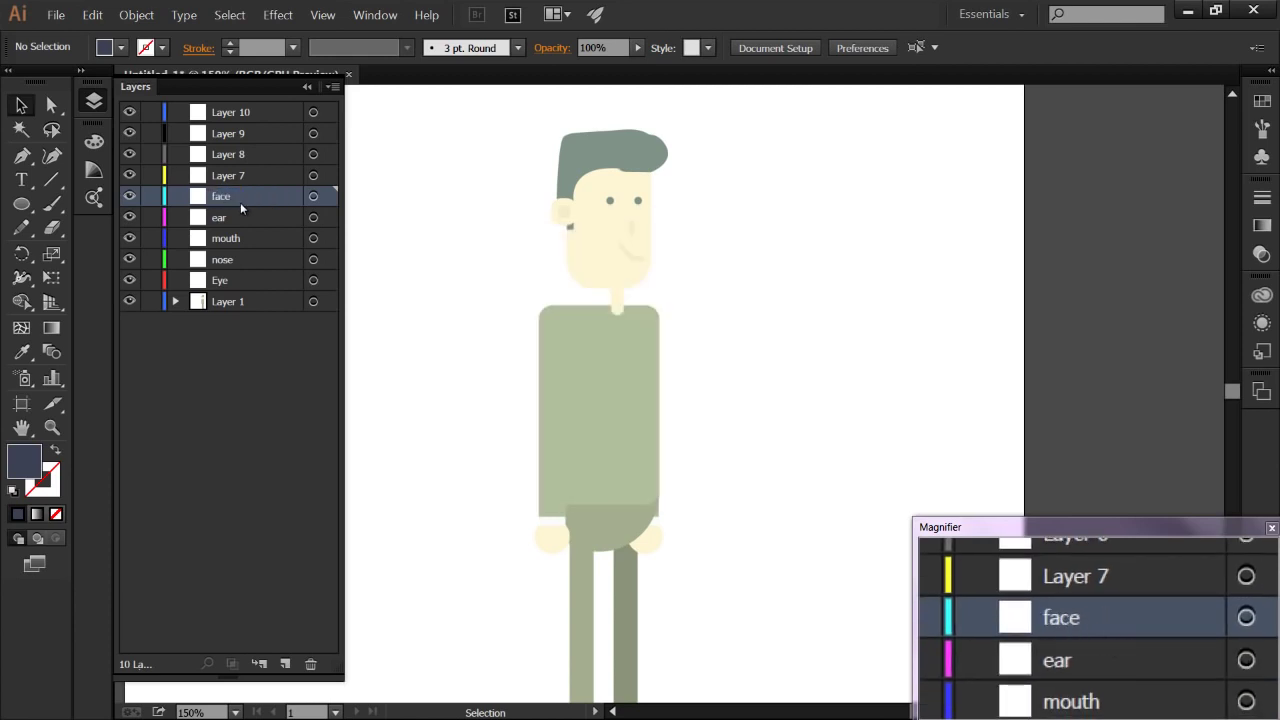
double_click(230, 175)
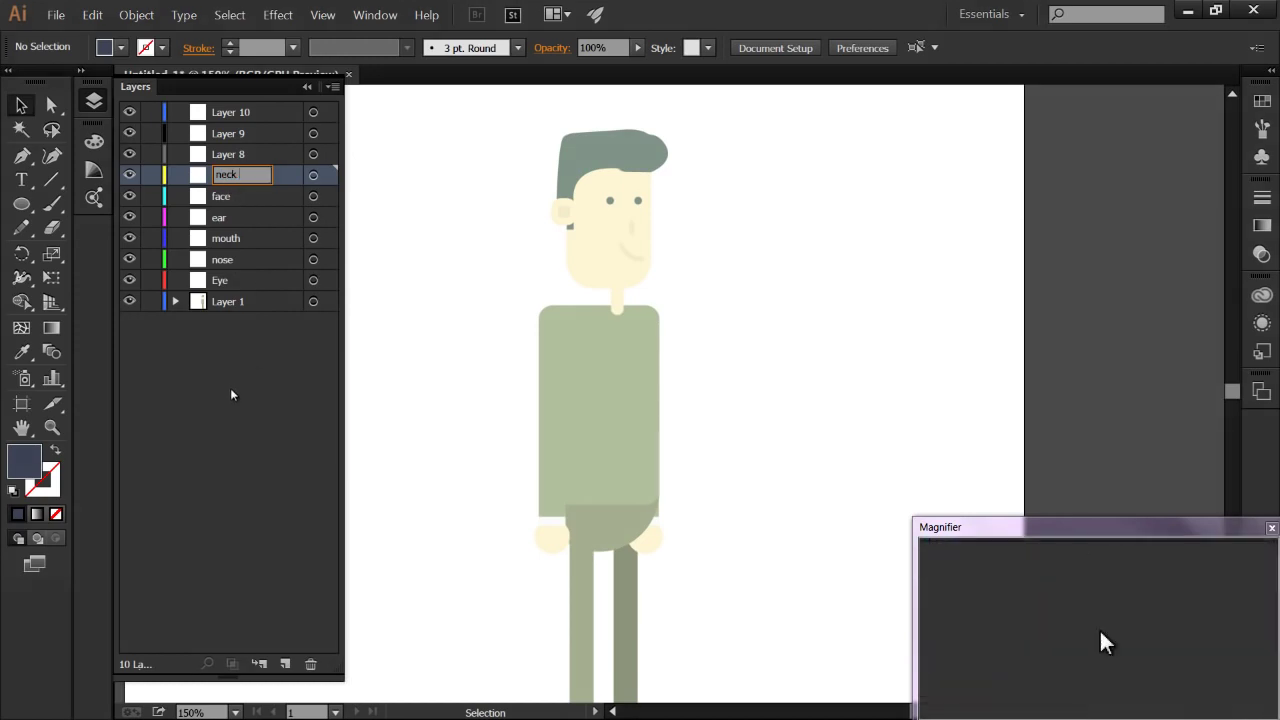
left_click(224, 584)
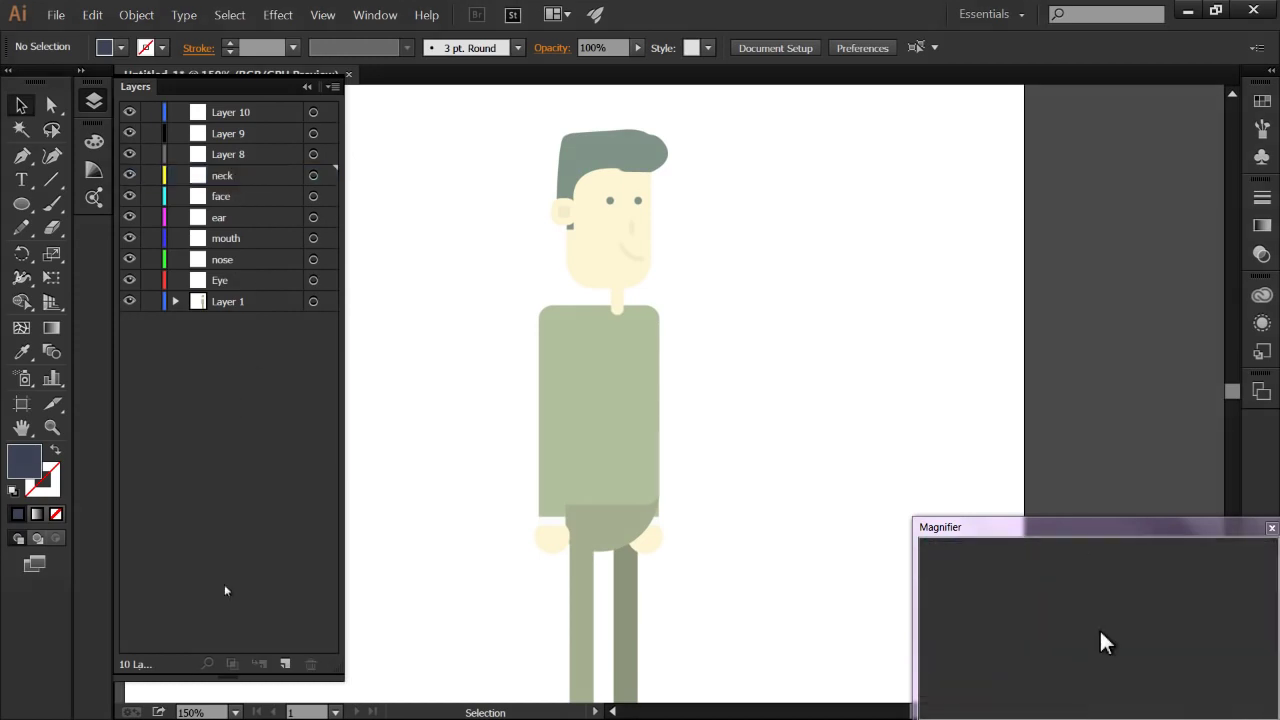
Step: Rename Layer 8 as body and Layer 9 as torso
double_click(226, 155)
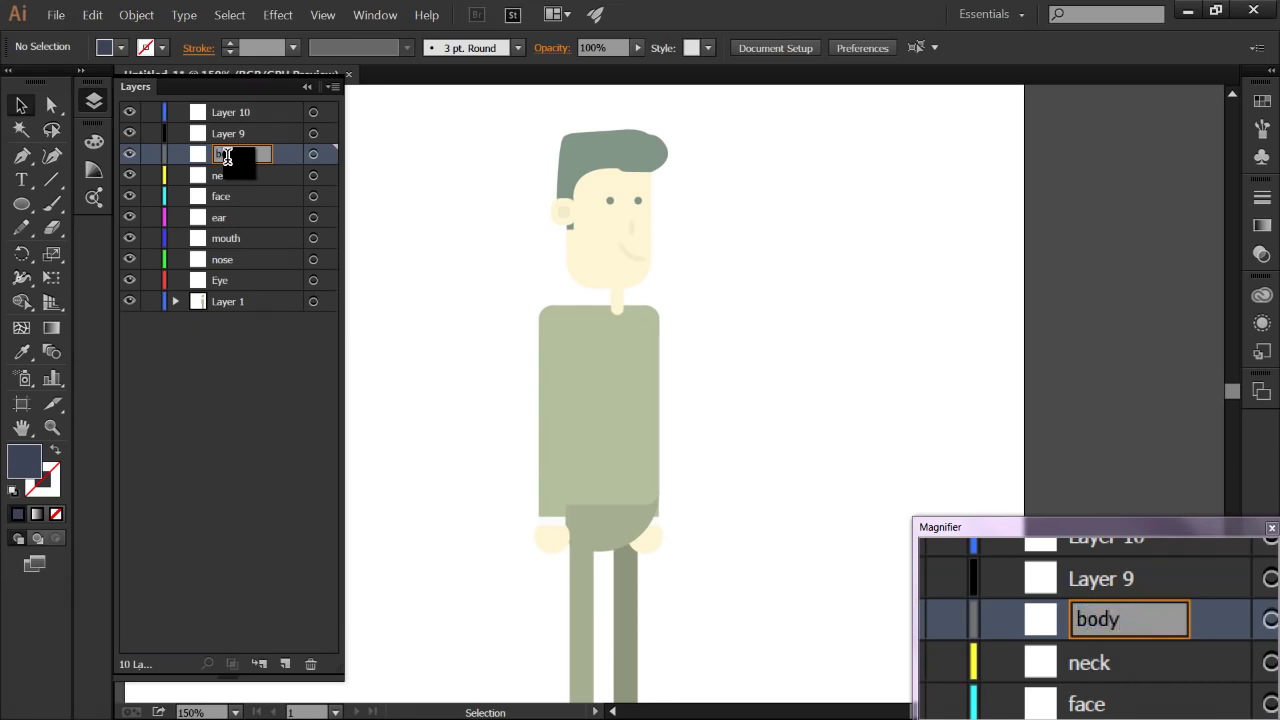
left_click(198, 415)
double_click(245, 133)
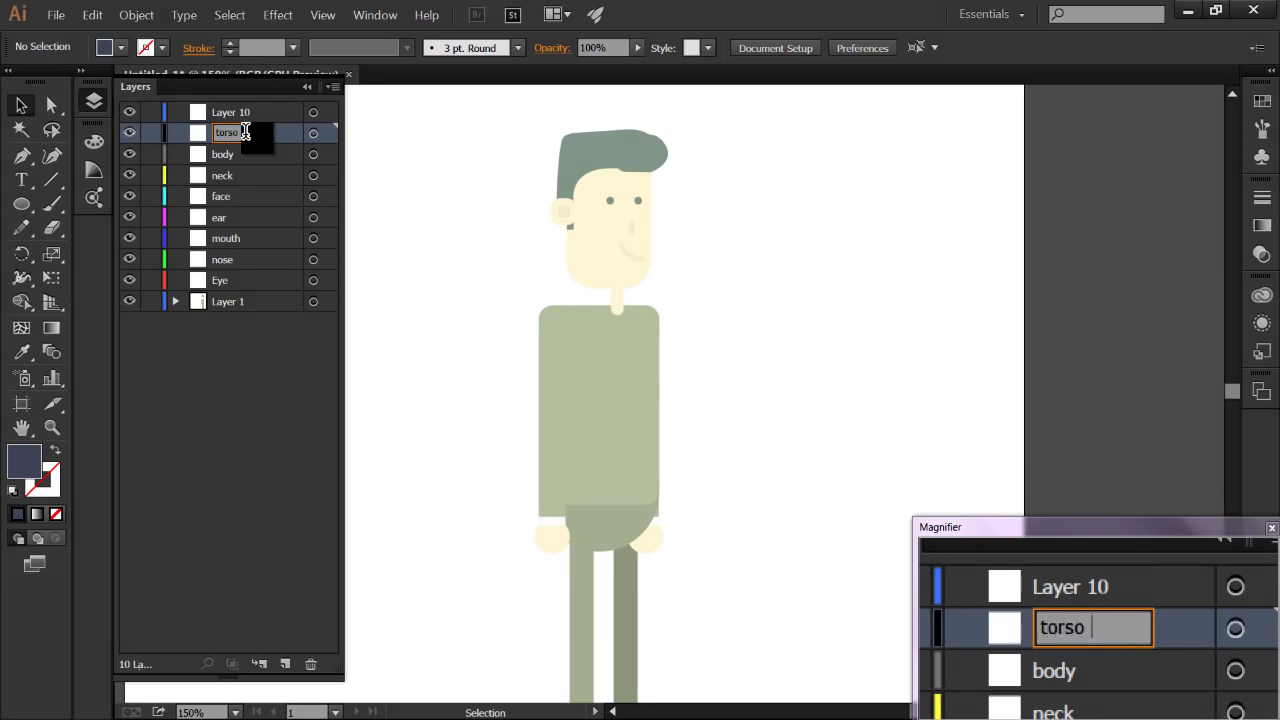
type("torso")
left_click(232, 380)
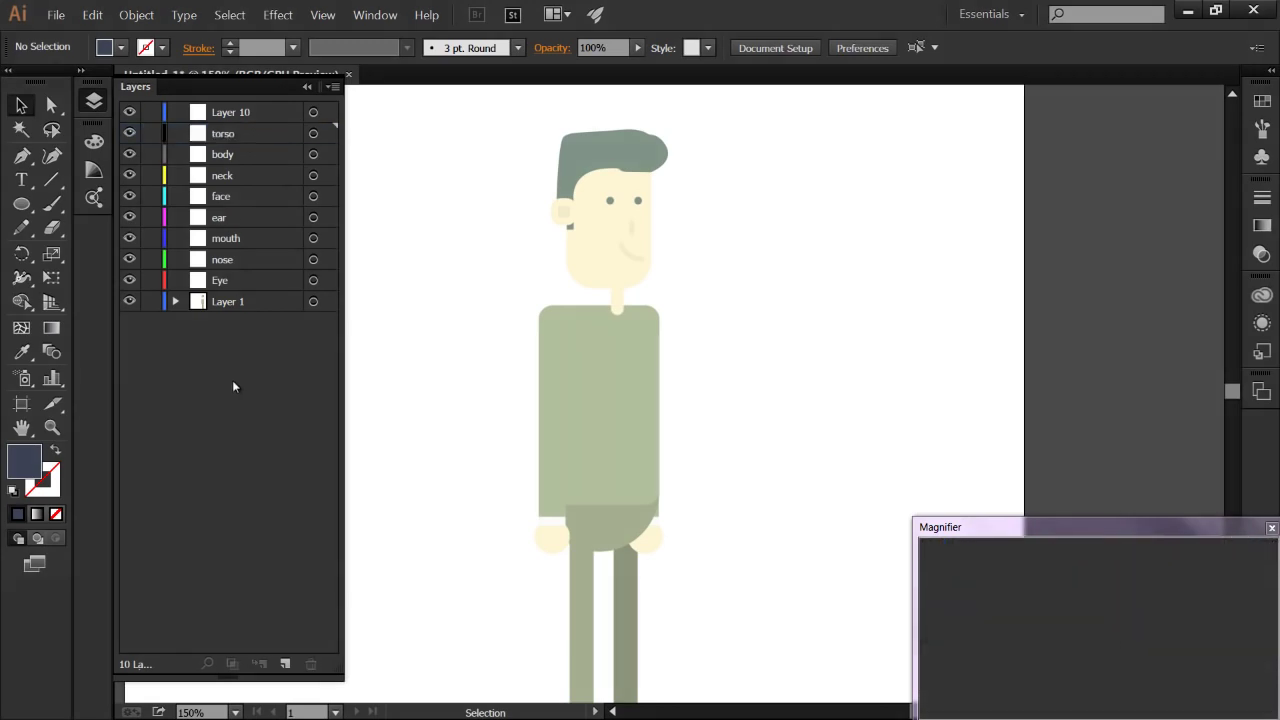
Step: Add a layer named F hand directly above torso and rename Layer 10 as B hand
left_click(286, 664)
double_click(223, 140)
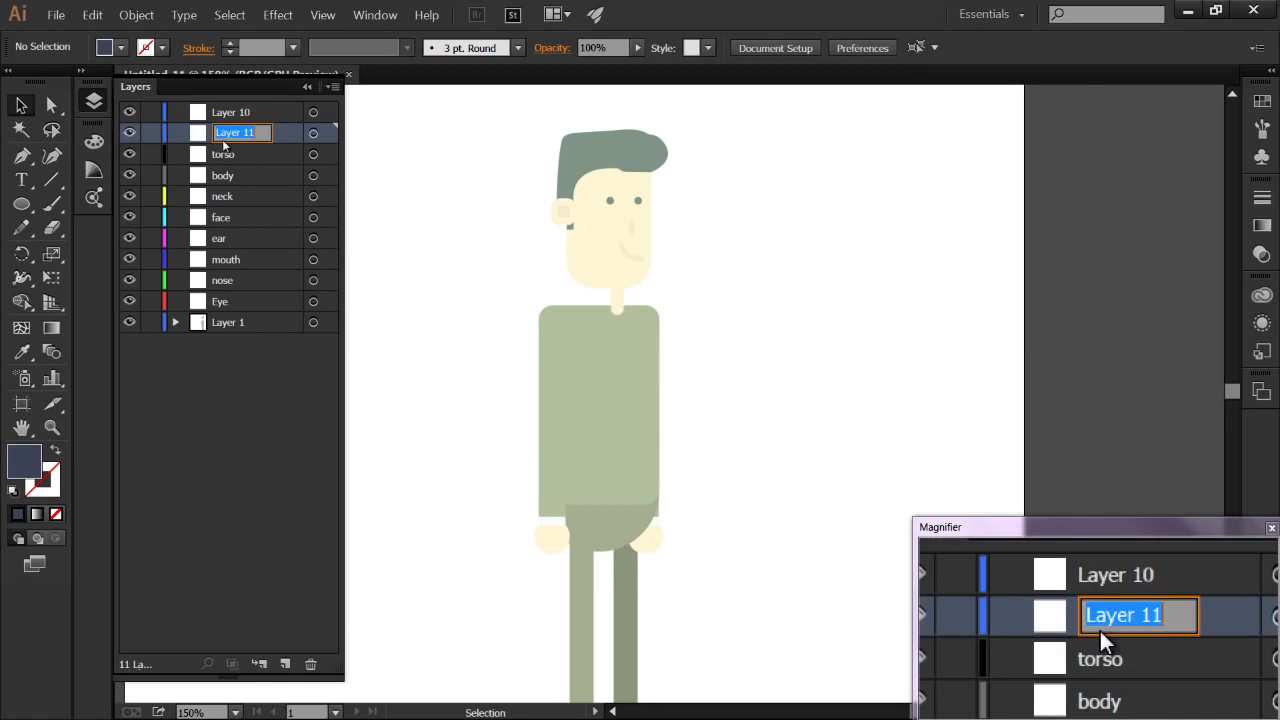
double_click(224, 145)
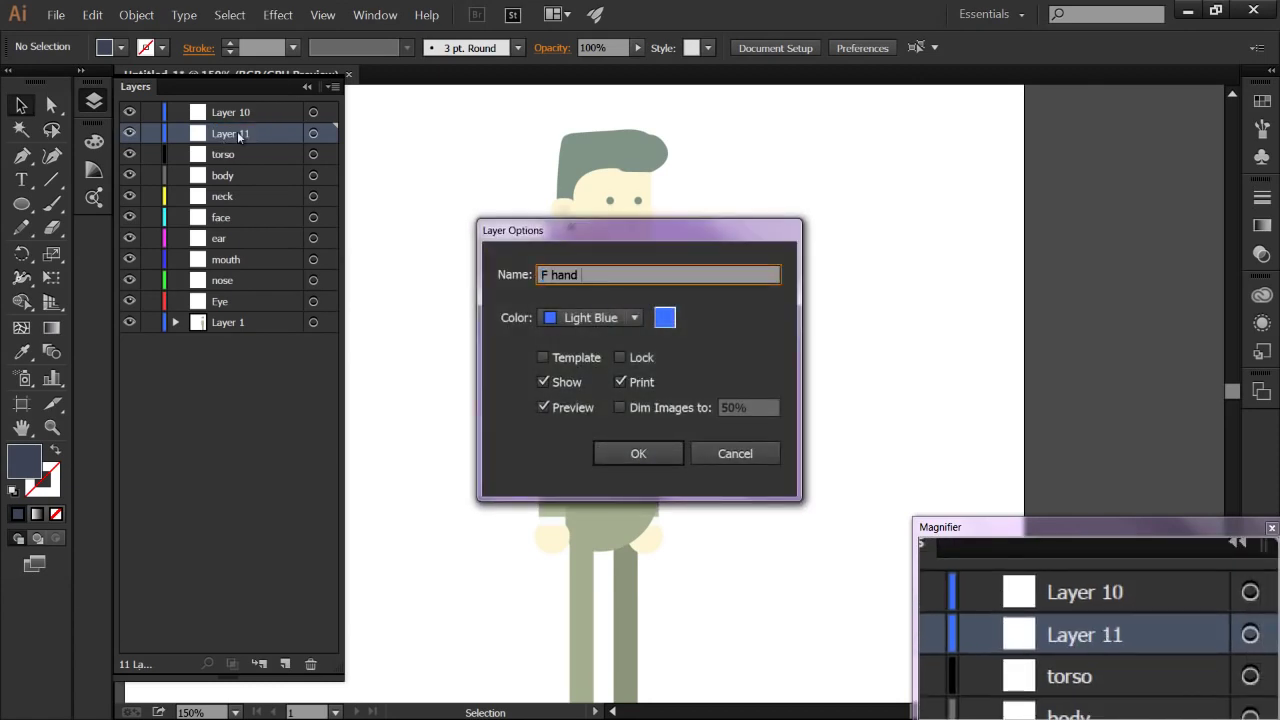
key("Return")
double_click(236, 113)
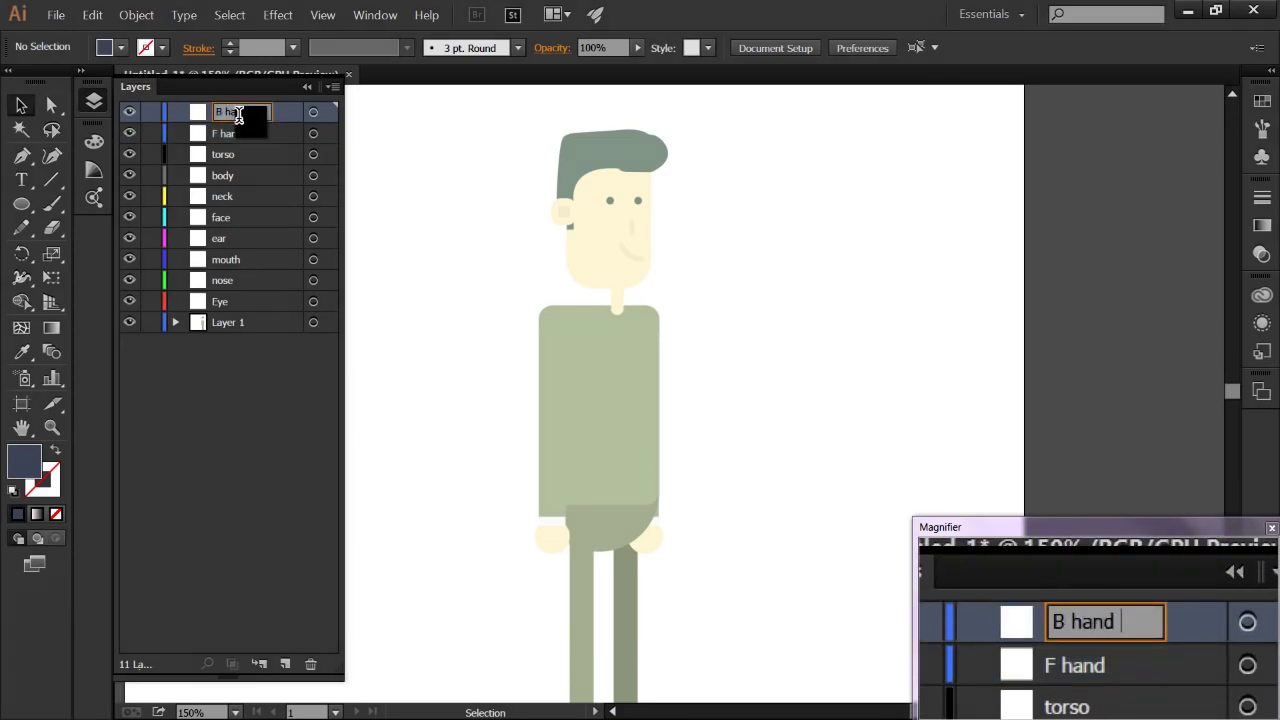
left_click(214, 450)
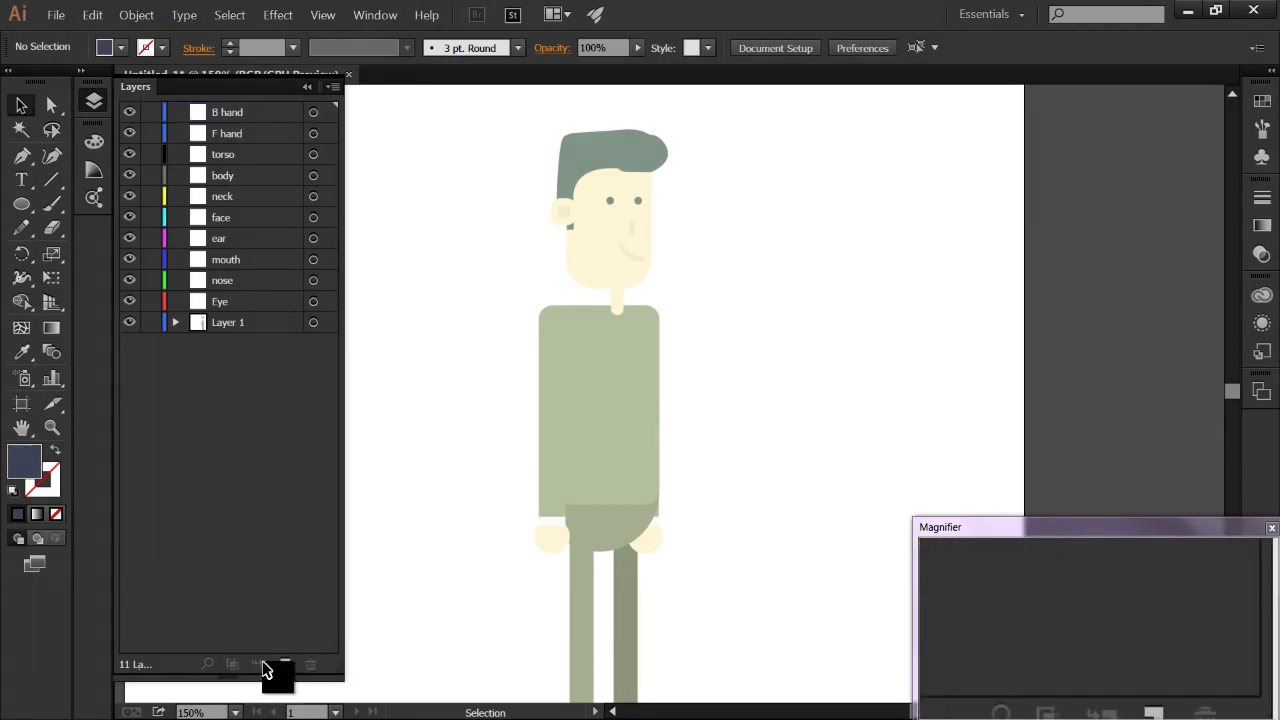
Step: Add two more layers above B hand, naming the first F leg and the second B Leg
left_click(285, 663)
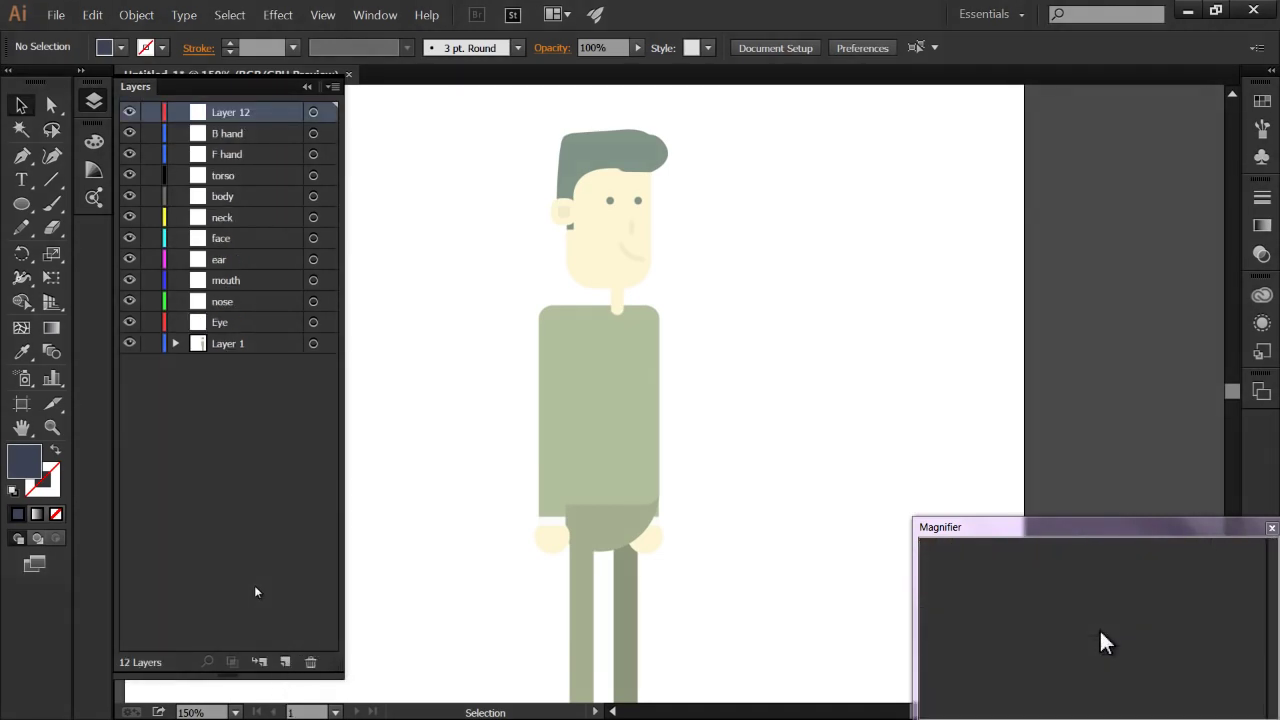
double_click(236, 111)
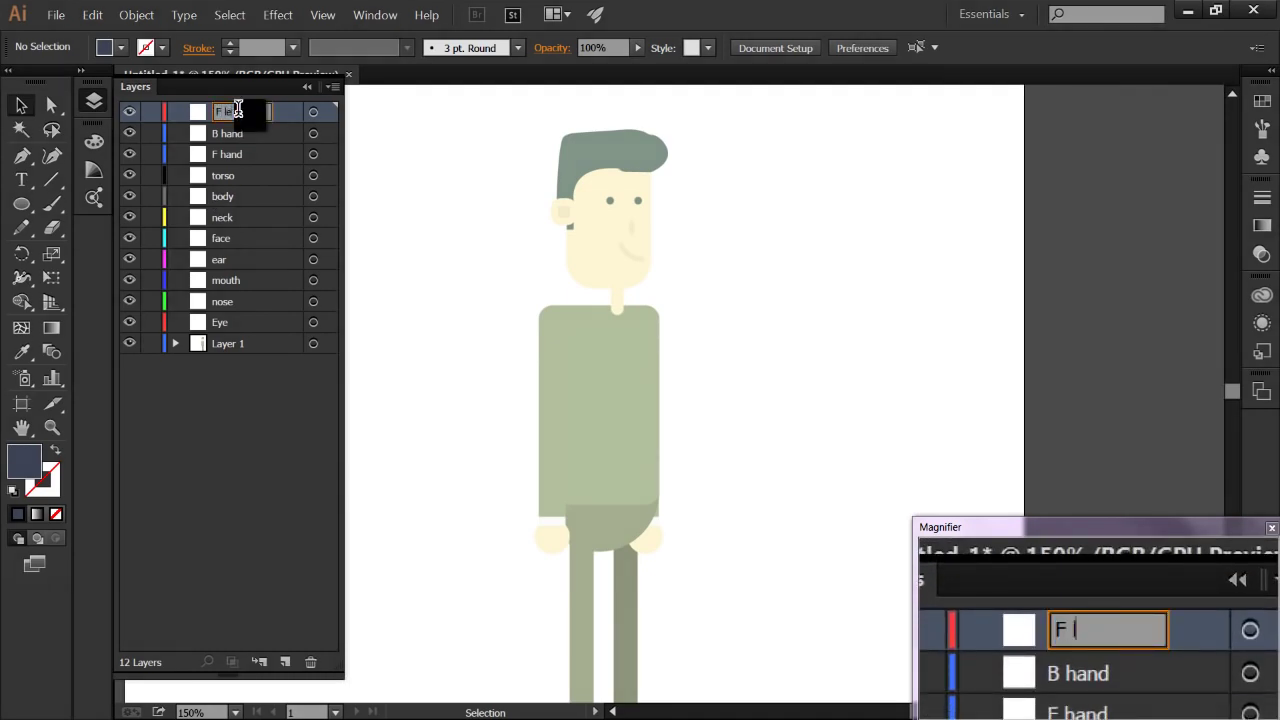
left_click(189, 477)
left_click(284, 661)
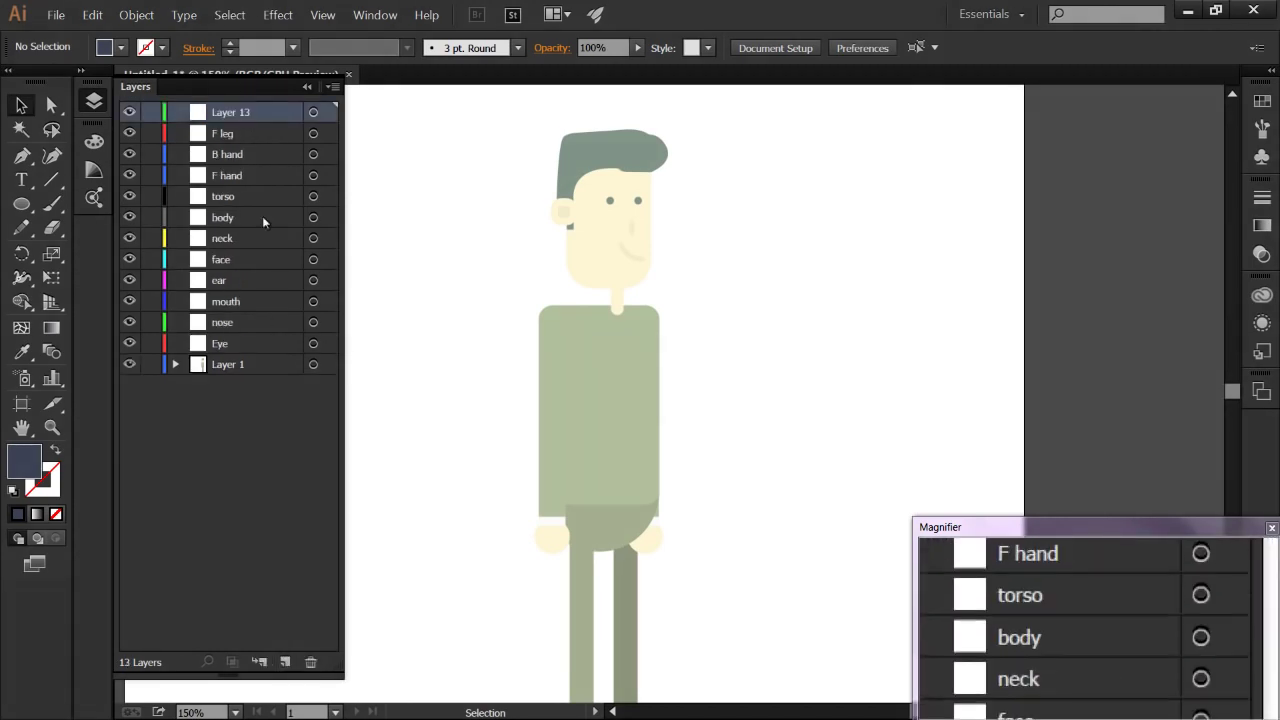
double_click(238, 111)
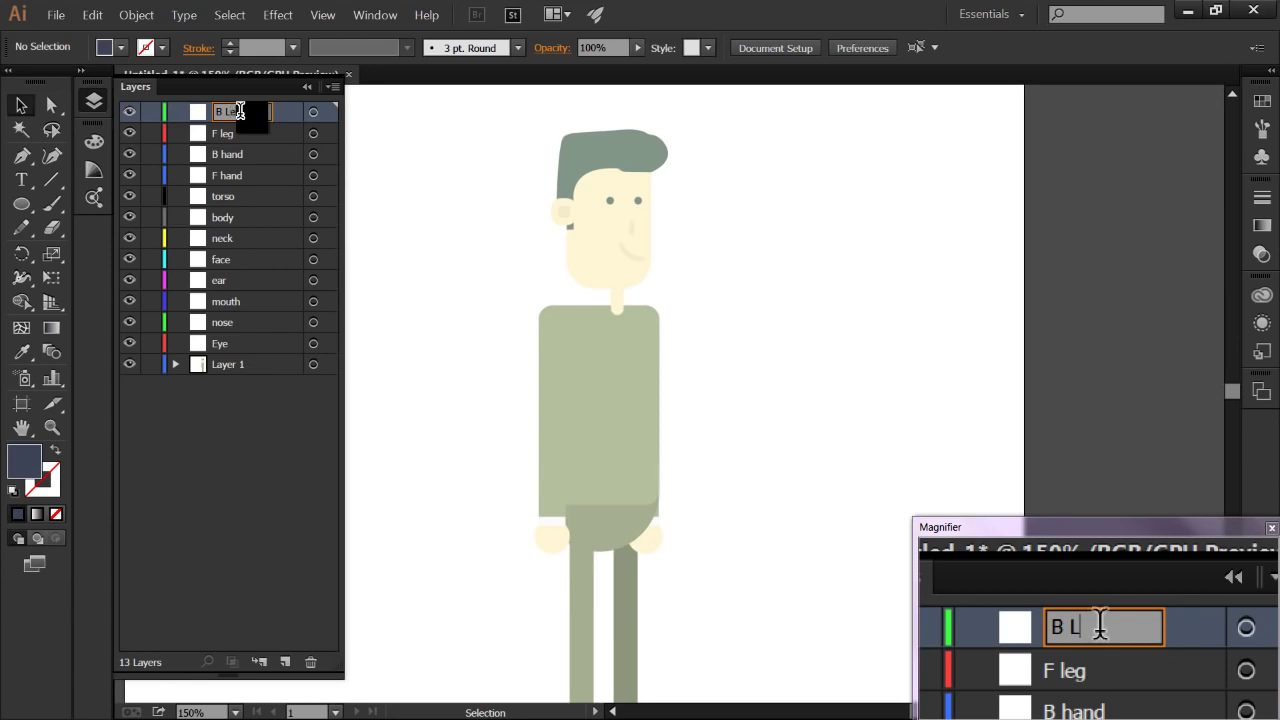
key("Return")
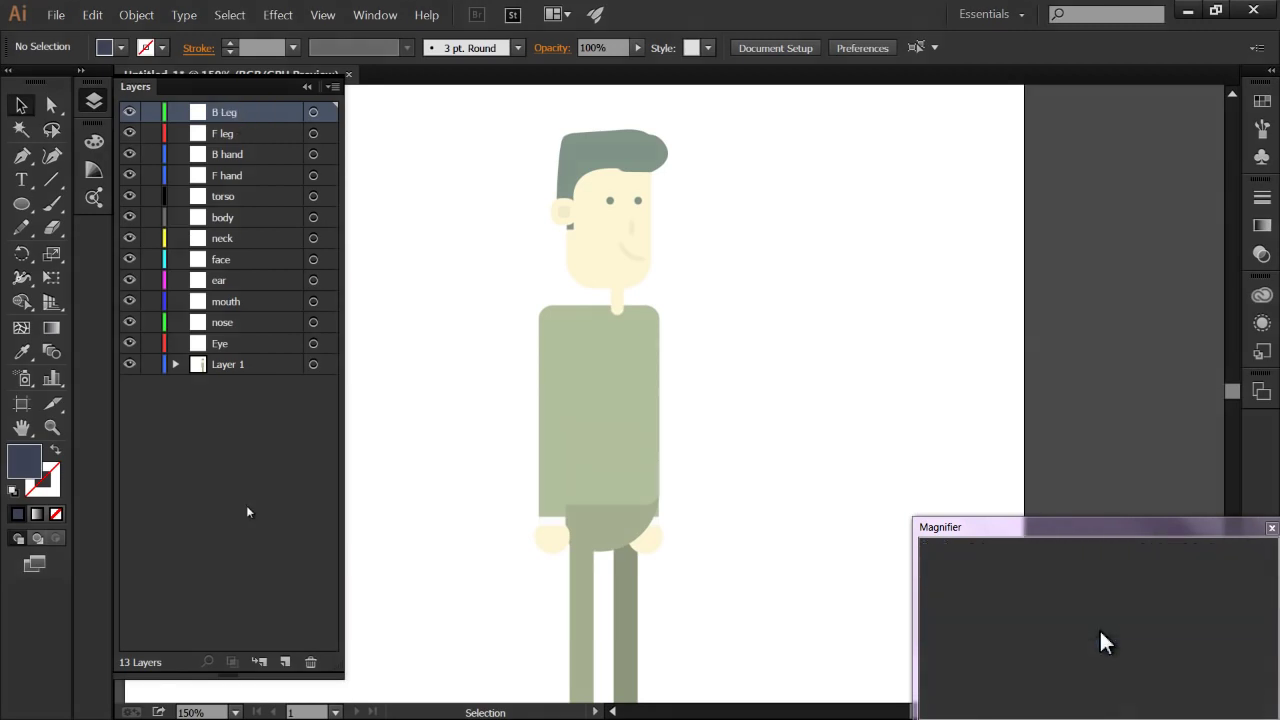
Step: Move the face layer below the Eye layer and the neck layer directly below face
left_click(250, 424)
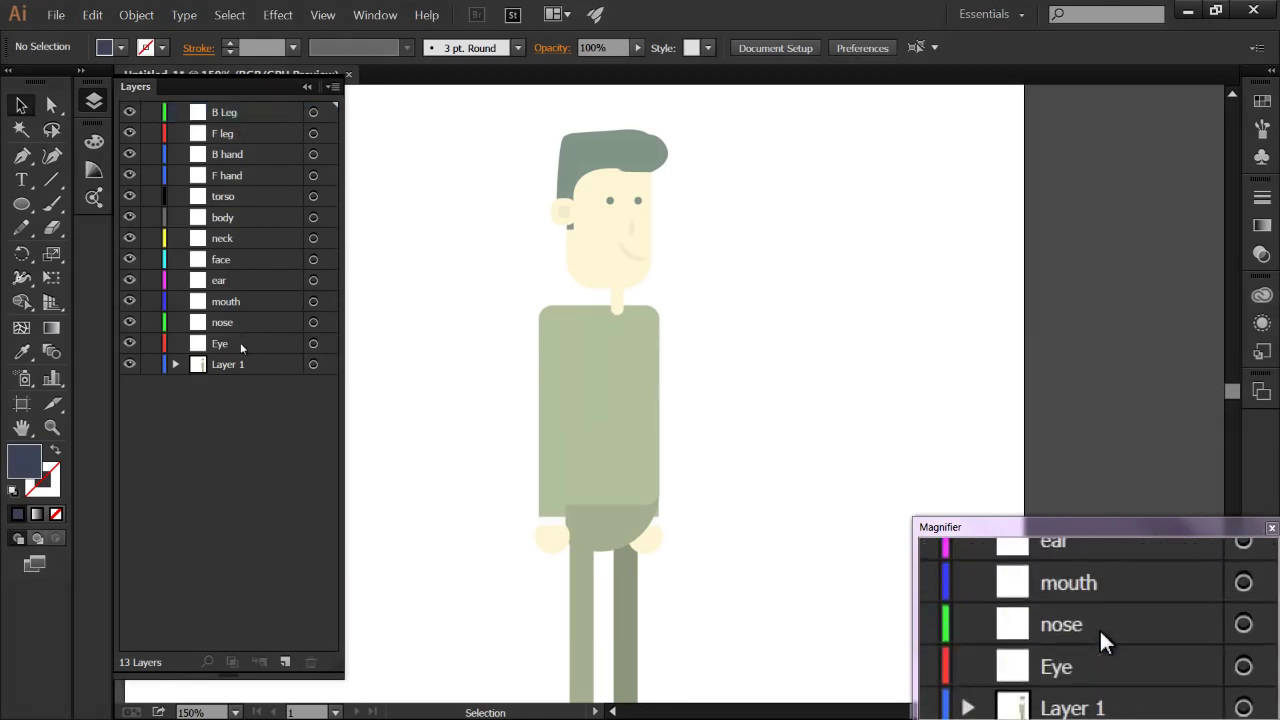
left_click(238, 346)
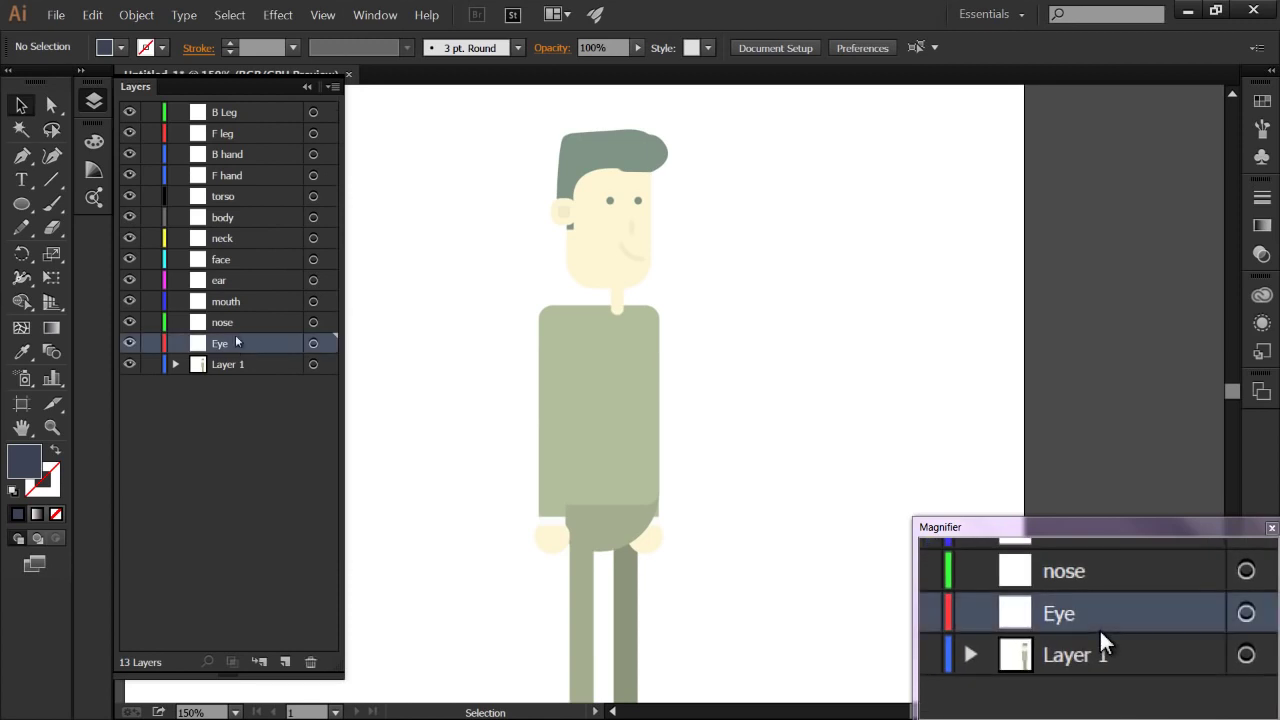
left_click(230, 261)
left_click_drag(230, 261, 234, 356)
left_click_drag(222, 240, 226, 360)
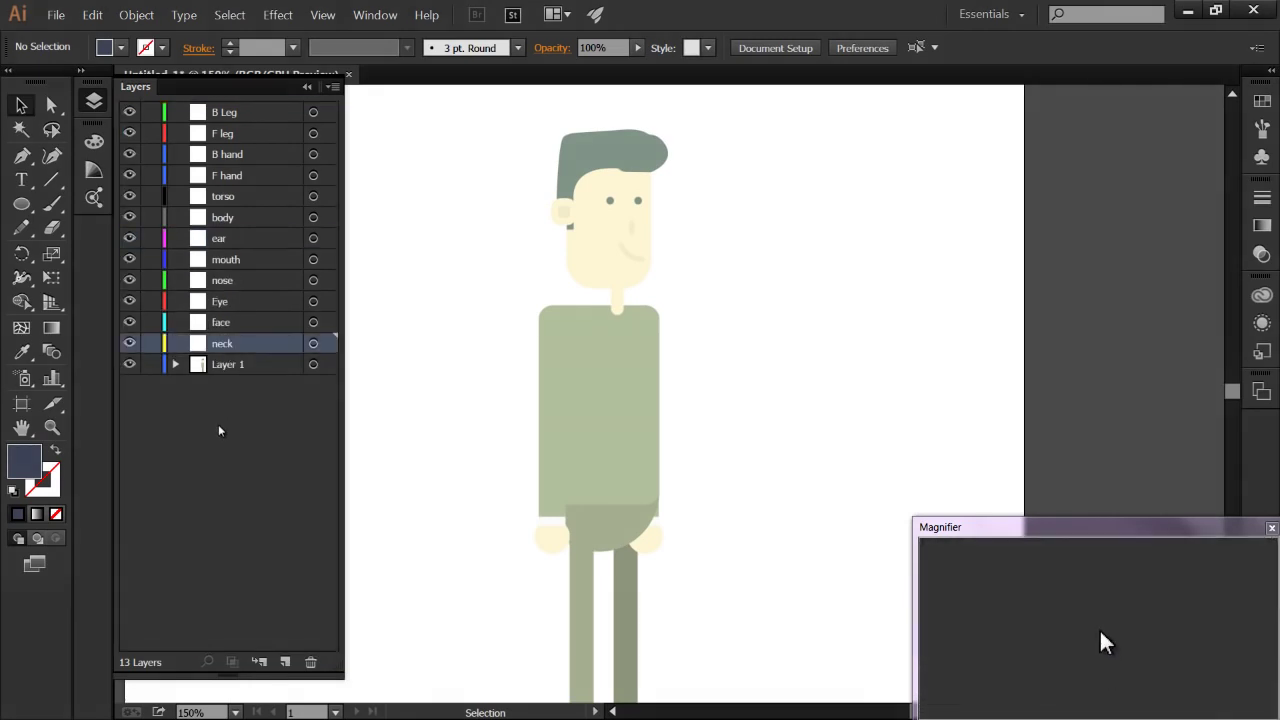
Step: Move the six head layers from ear to neck to the top of the stack, keeping B Leg directly above F leg
left_click(221, 241, "shift")
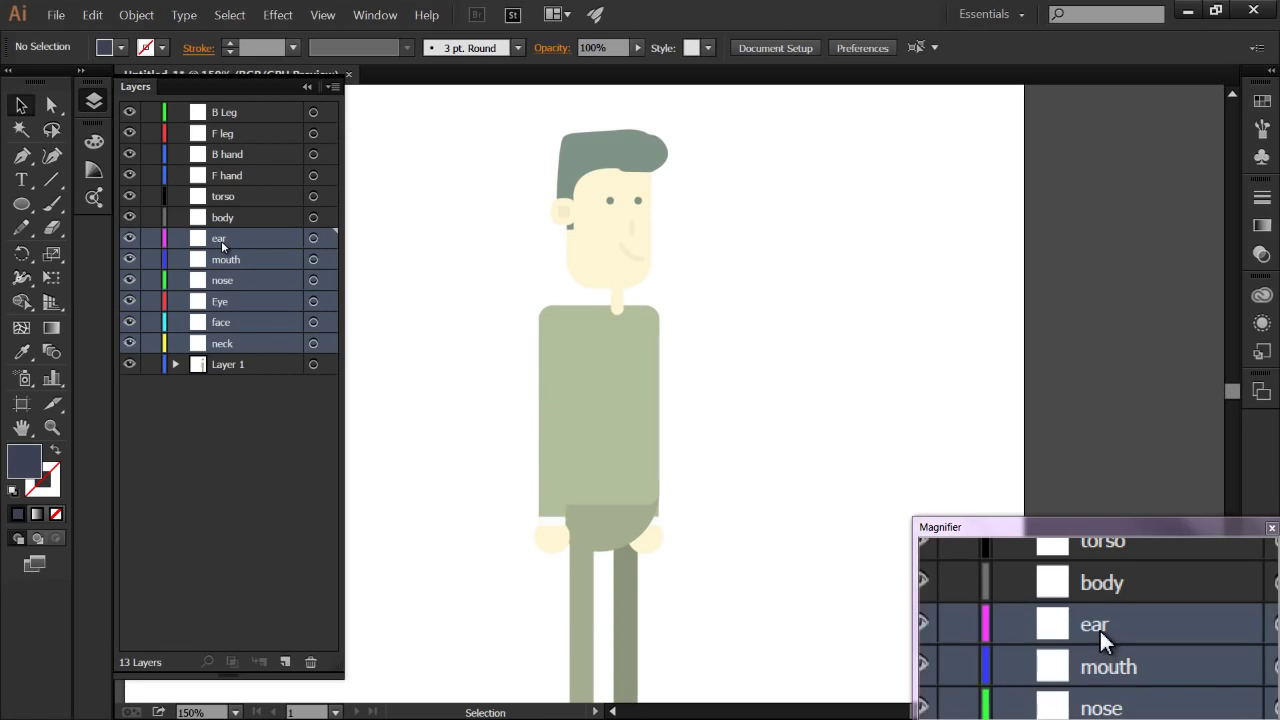
mouse_move(221, 240)
left_mouse_down()
mouse_move(234, 106)
mouse_move(246, 117)
mouse_move(240, 259)
mouse_move(210, 258)
left_mouse_up()
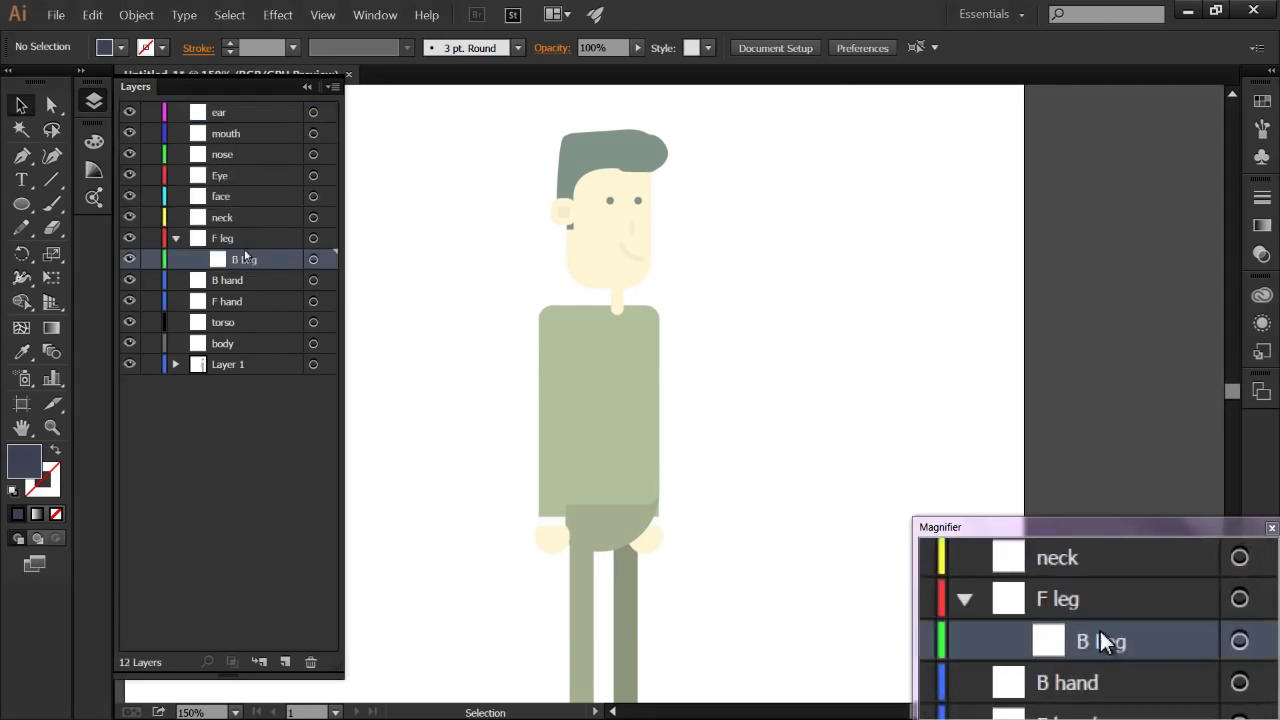
key("ctrl+z")
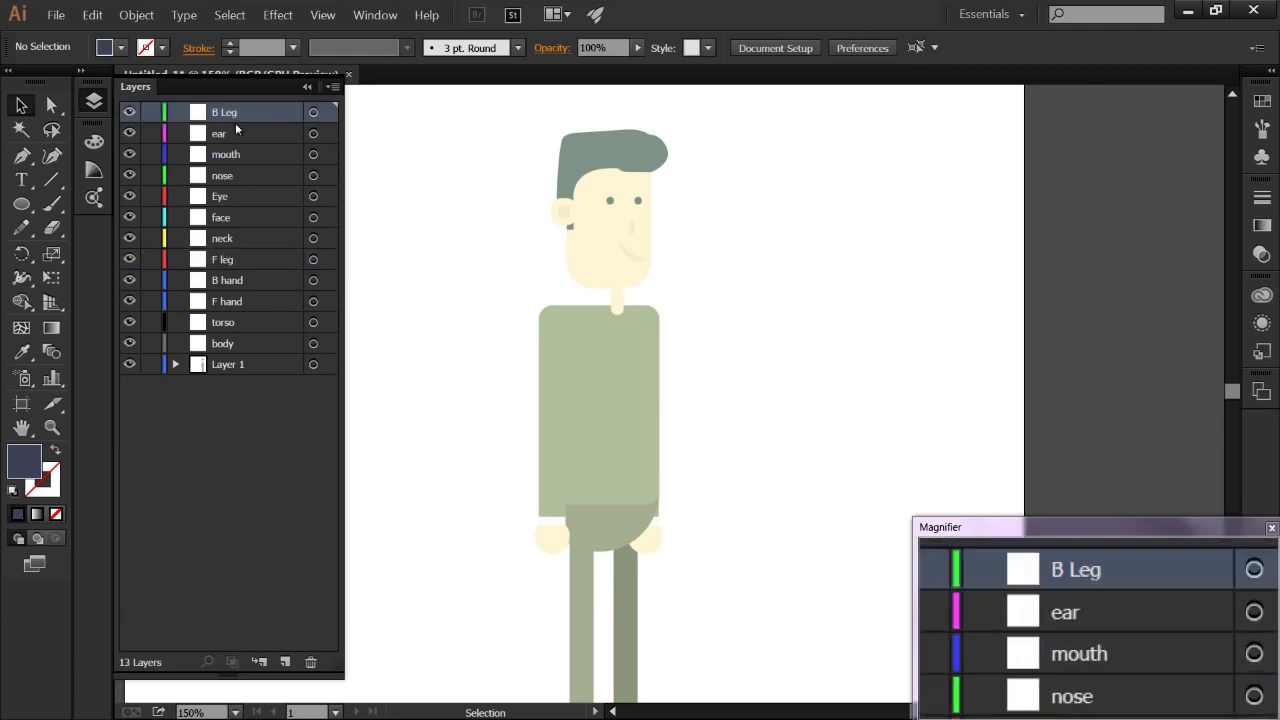
left_click_drag(233, 132, 229, 258)
Step: Move the character's neck shape from Layer 1 to the neck layer
left_click(231, 218)
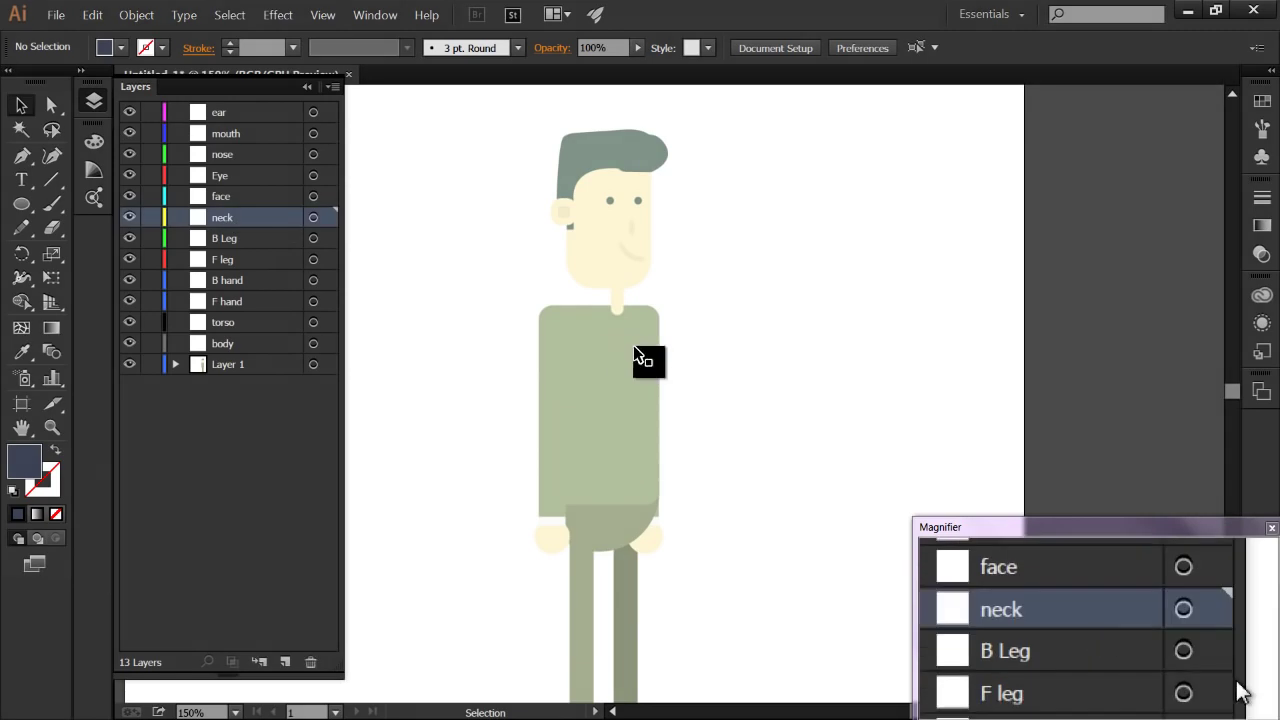
left_click(620, 298)
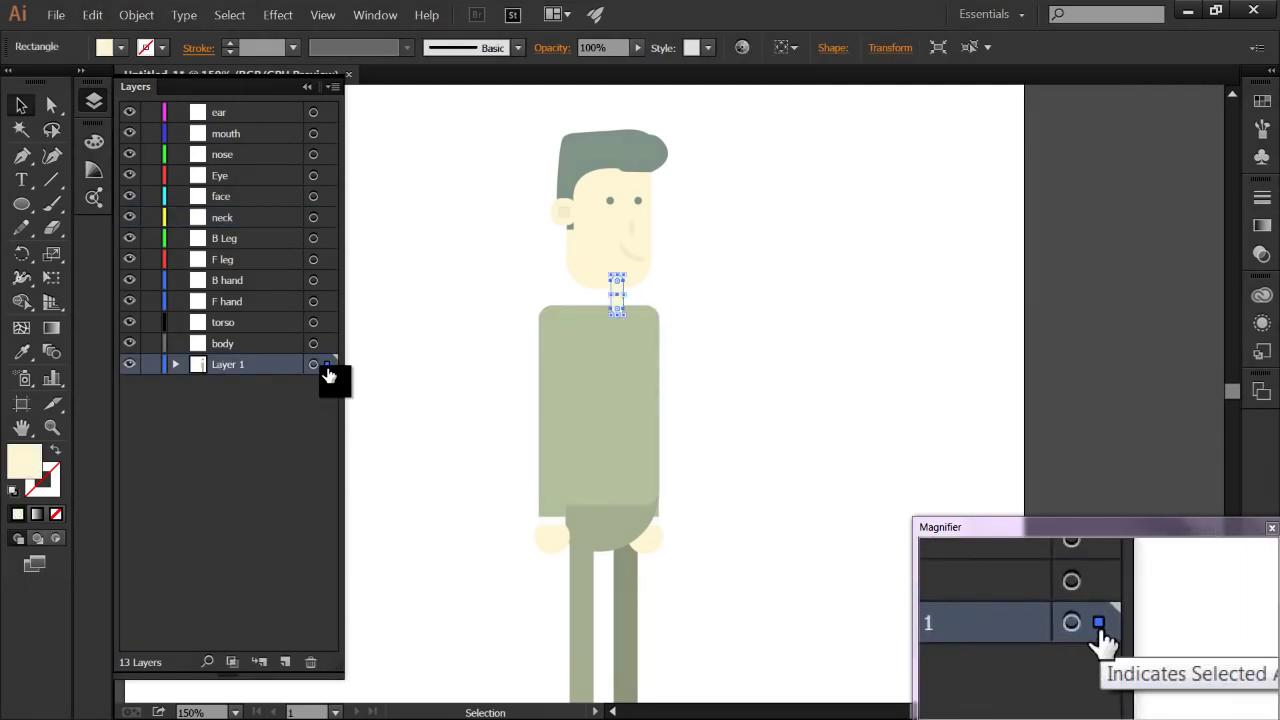
left_click_drag(320, 228, 321, 220)
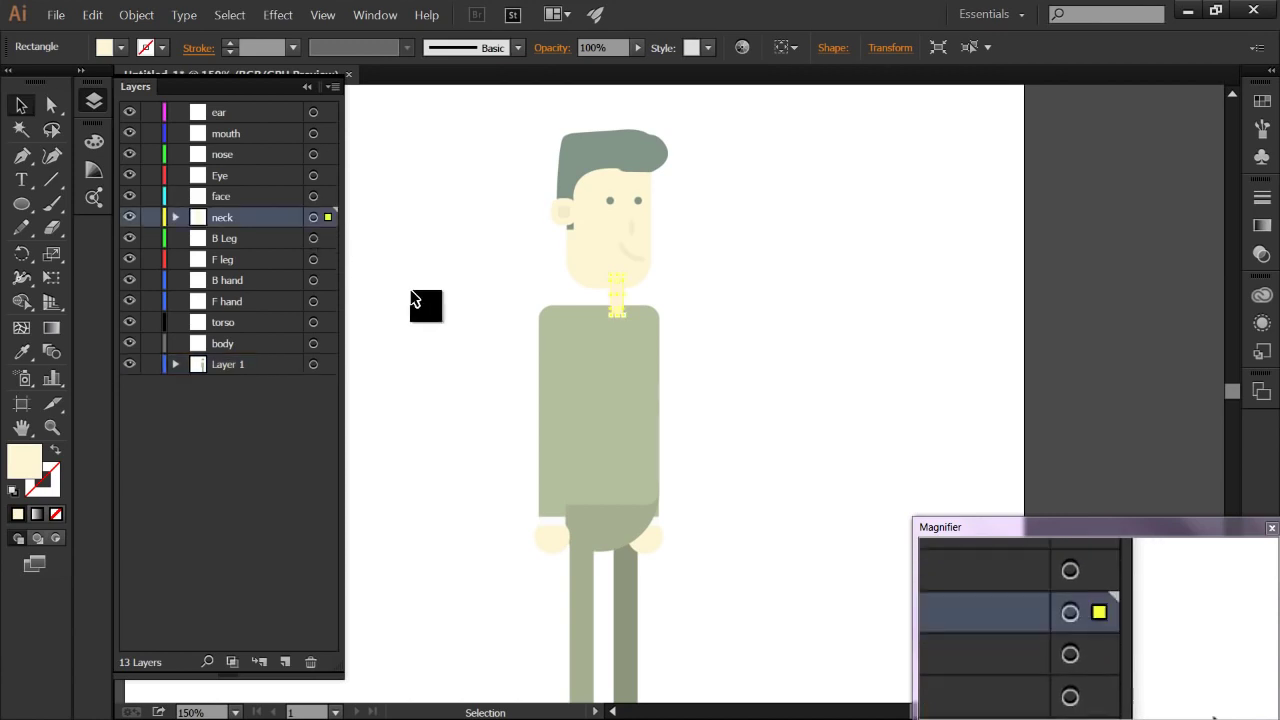
Step: Move the character's face shape and both hair shapes from Layer 1 to the face layer
left_click(476, 307)
left_click(573, 190)
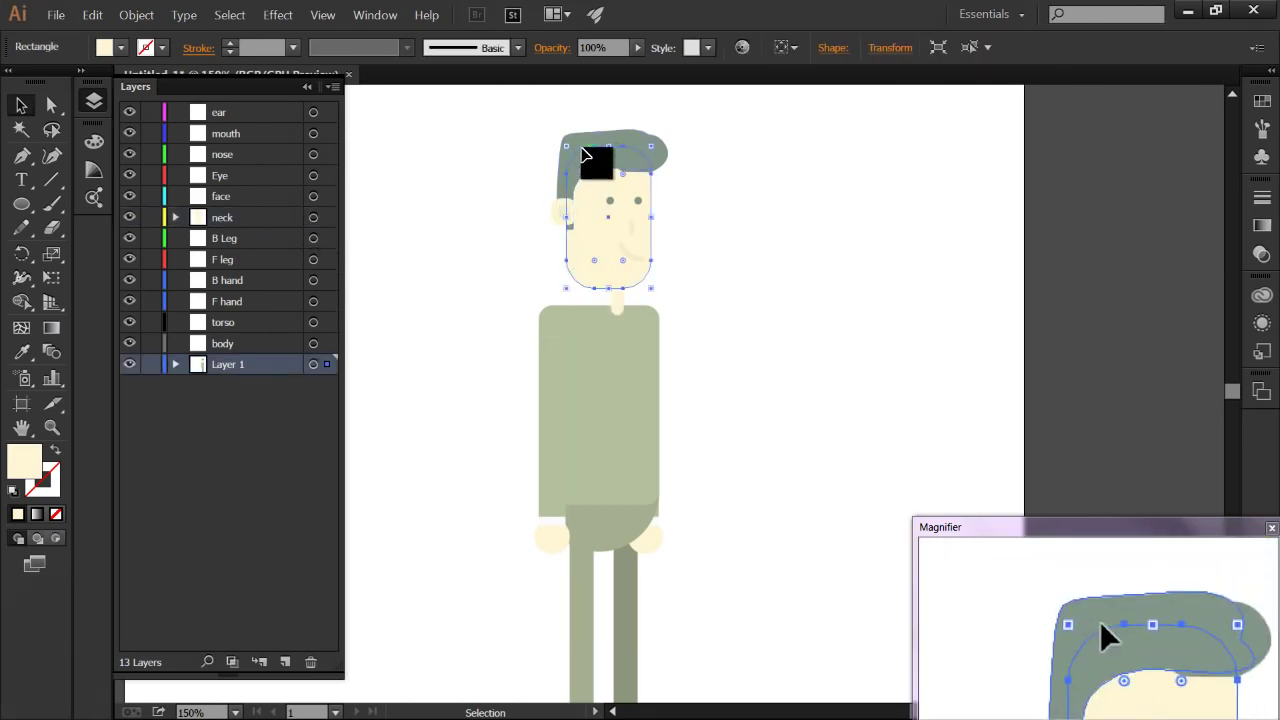
left_click(592, 136, "shift")
left_click(664, 155, "shift")
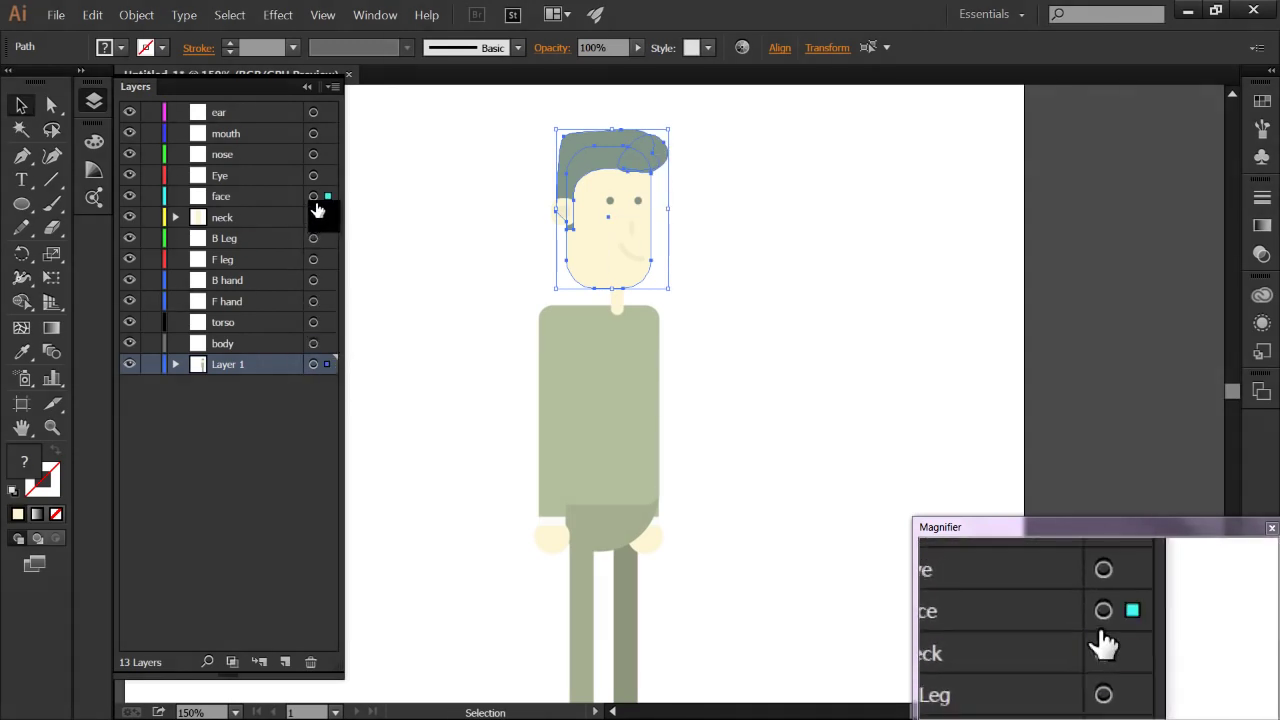
left_click_drag(316, 208, 318, 199)
left_click(434, 289)
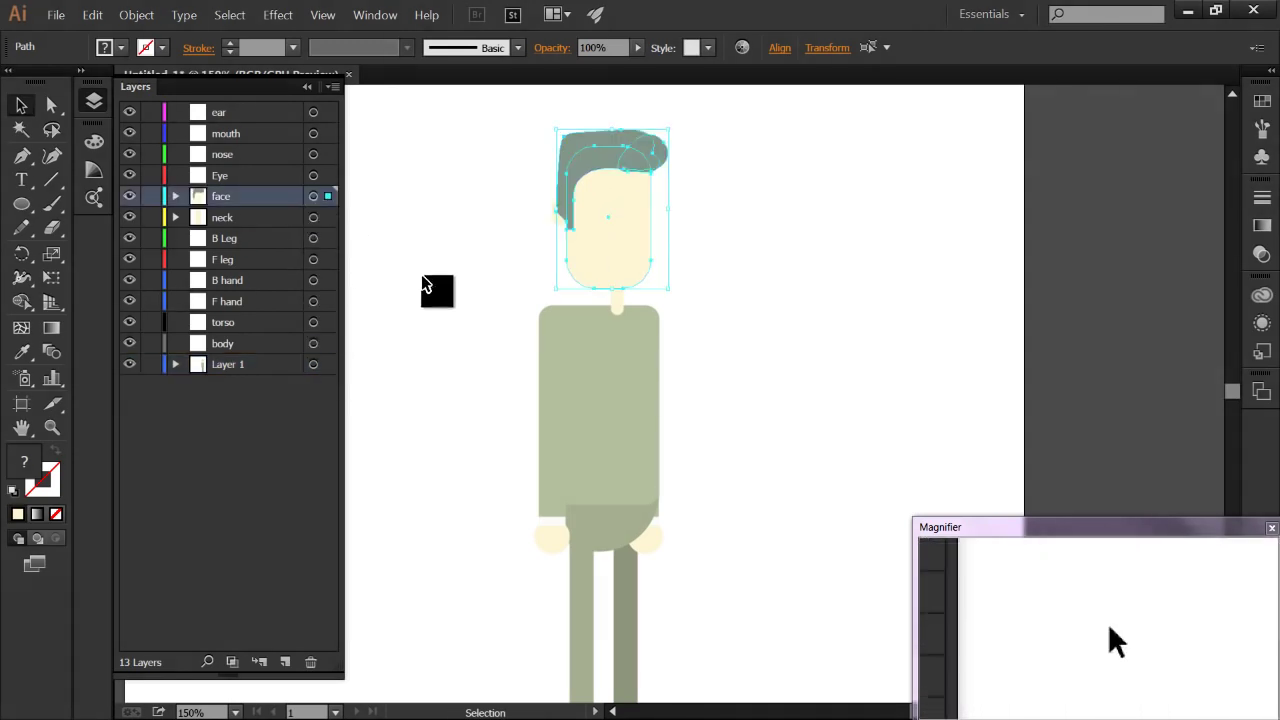
Step: Hide the face layer and move both eyes from Layer 1 to the Eye layer
left_click(625, 231)
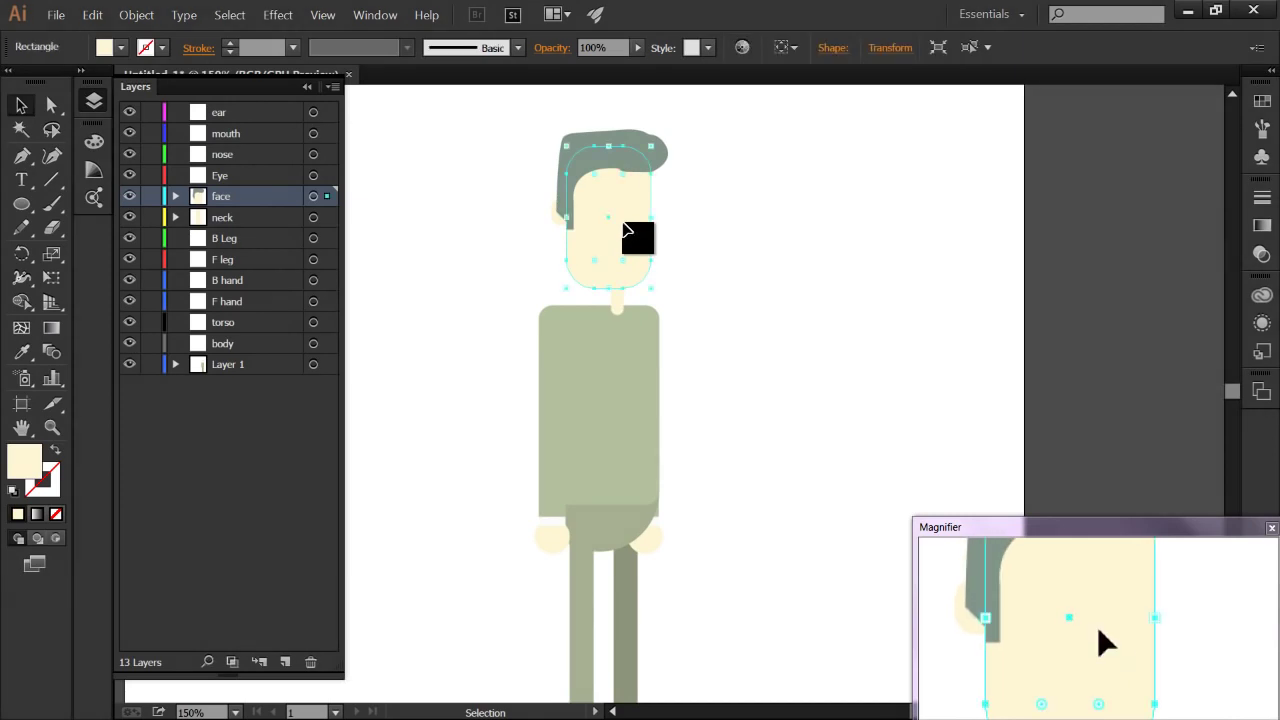
left_click(131, 196)
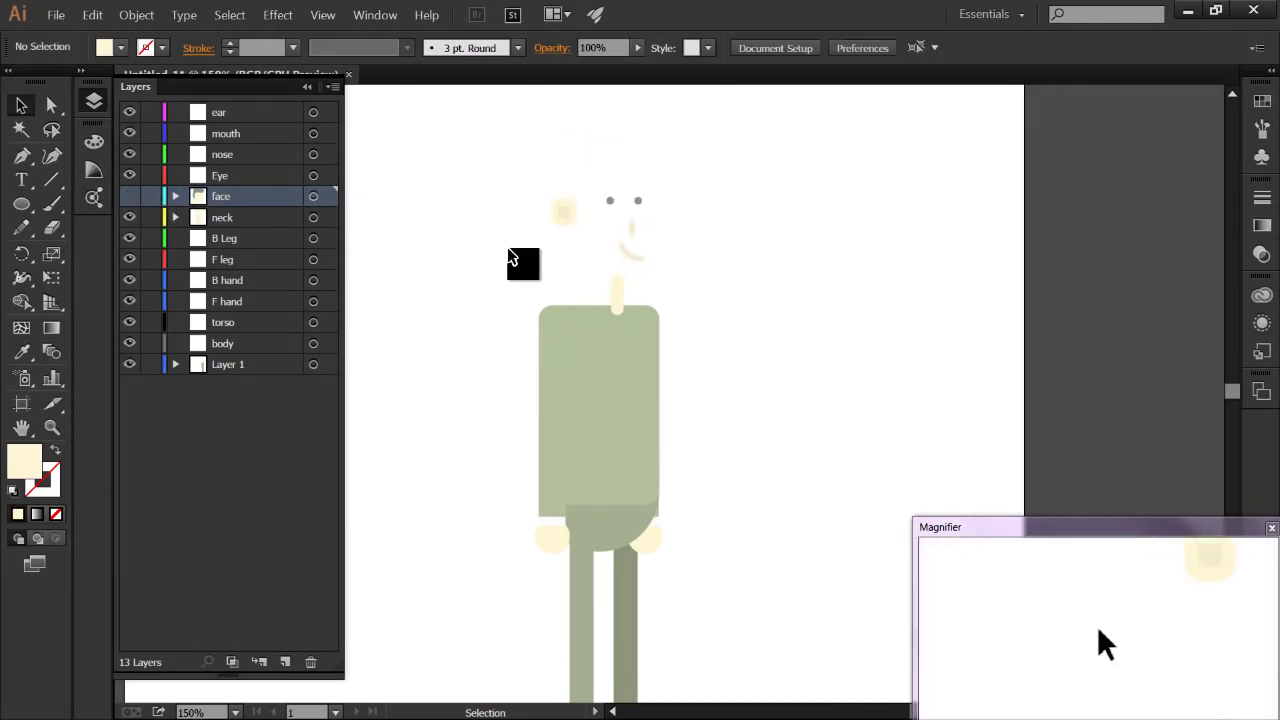
left_click(609, 201)
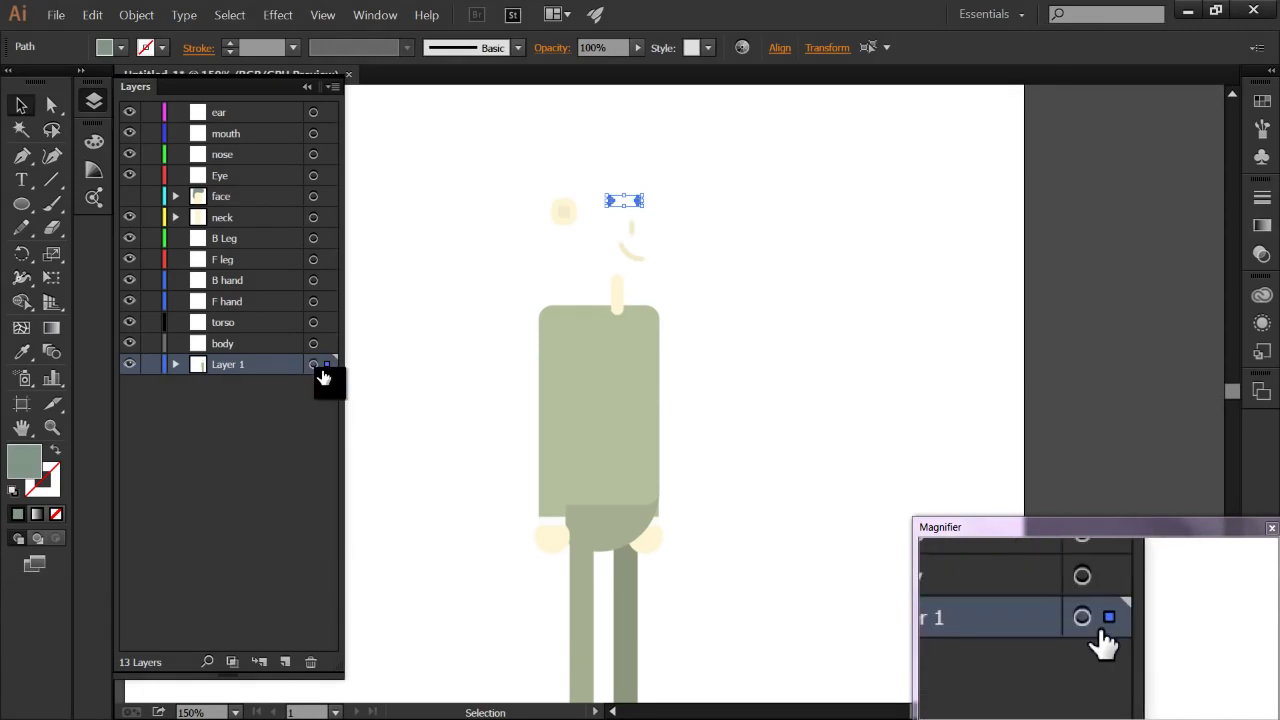
left_click_drag(325, 370, 318, 180)
Step: Move the nose shape to the nose layer and the smile path to the mouth layer
left_click_drag(617, 237, 617, 238)
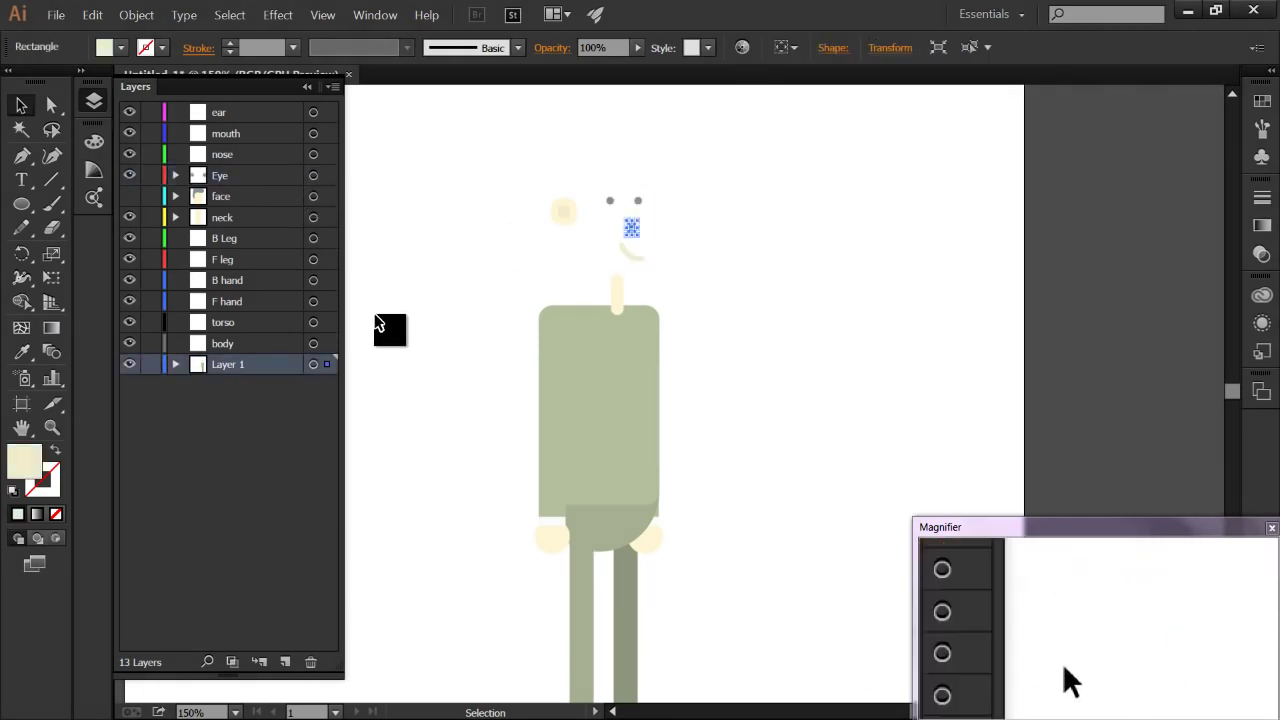
left_click_drag(318, 162, 318, 158)
left_click(632, 262)
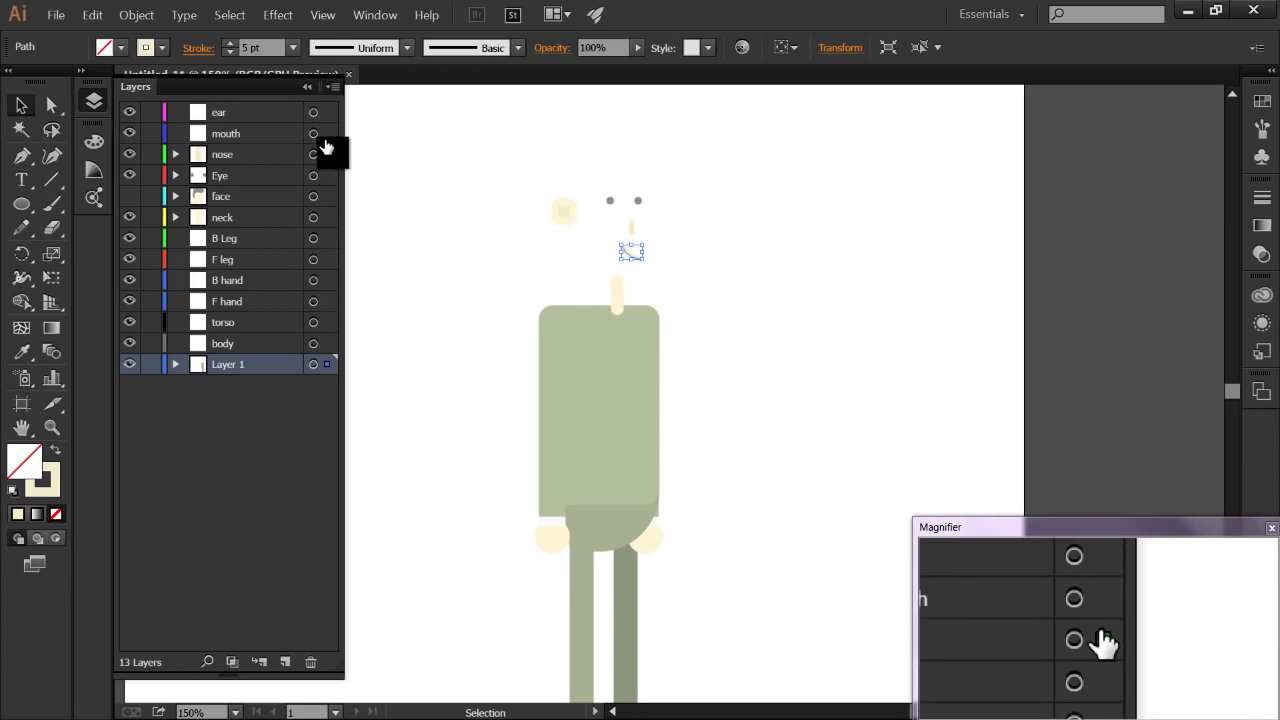
left_click_drag(327, 155, 325, 134)
Step: Move both ear shapes together from Layer 1 to the ear layer
left_click_drag(606, 194, 535, 237)
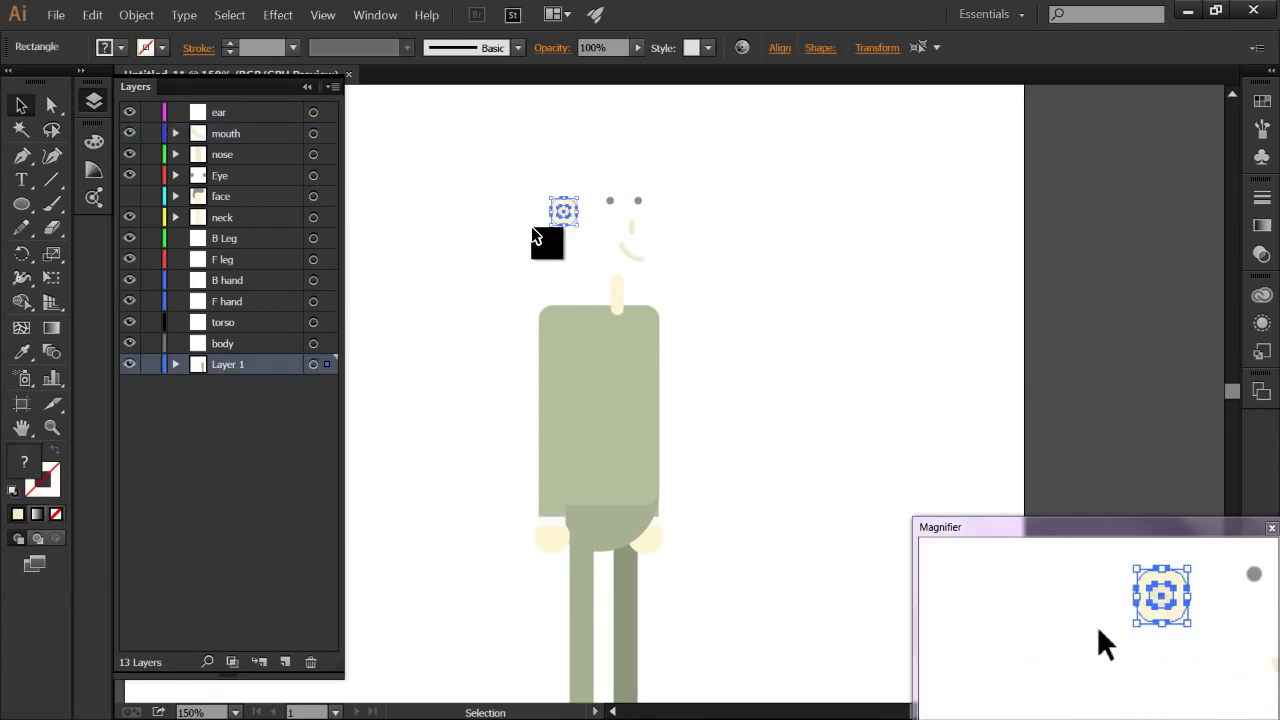
left_click_drag(326, 370, 313, 112)
left_click(510, 362)
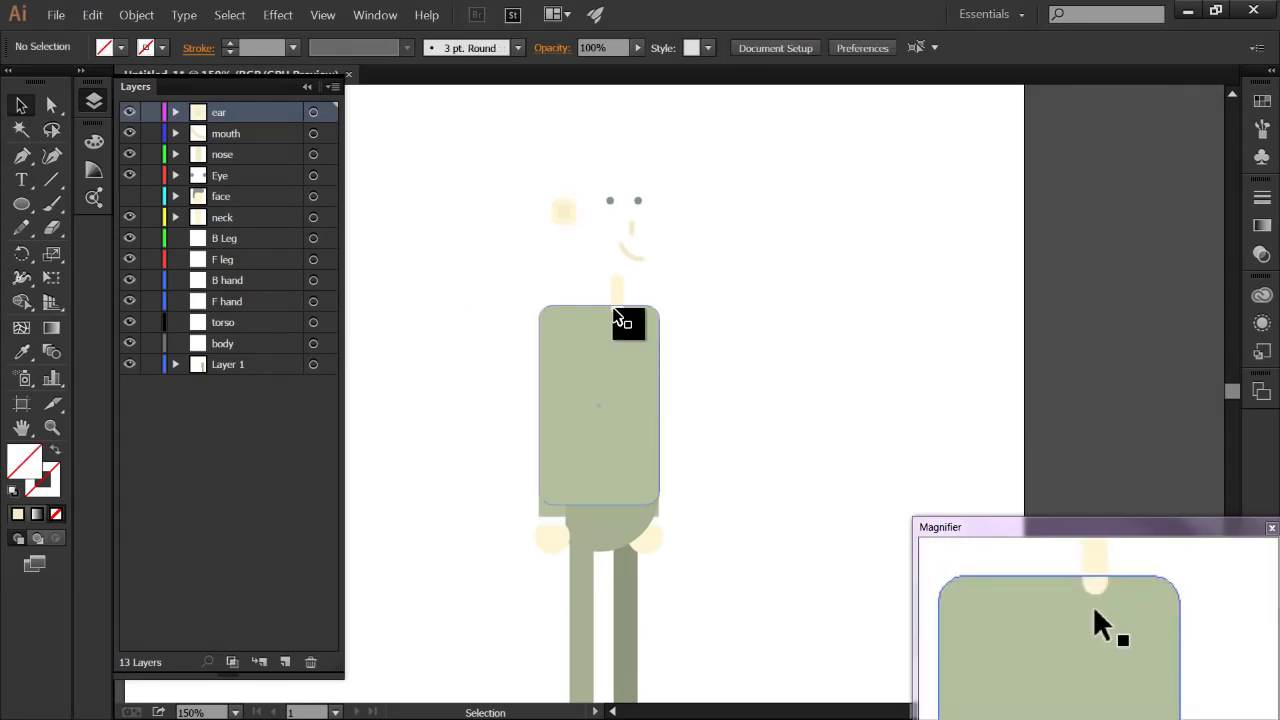
Step: Move the large rounded body rectangle to the body layer and the hip circle to the torso layer
left_click(600, 402)
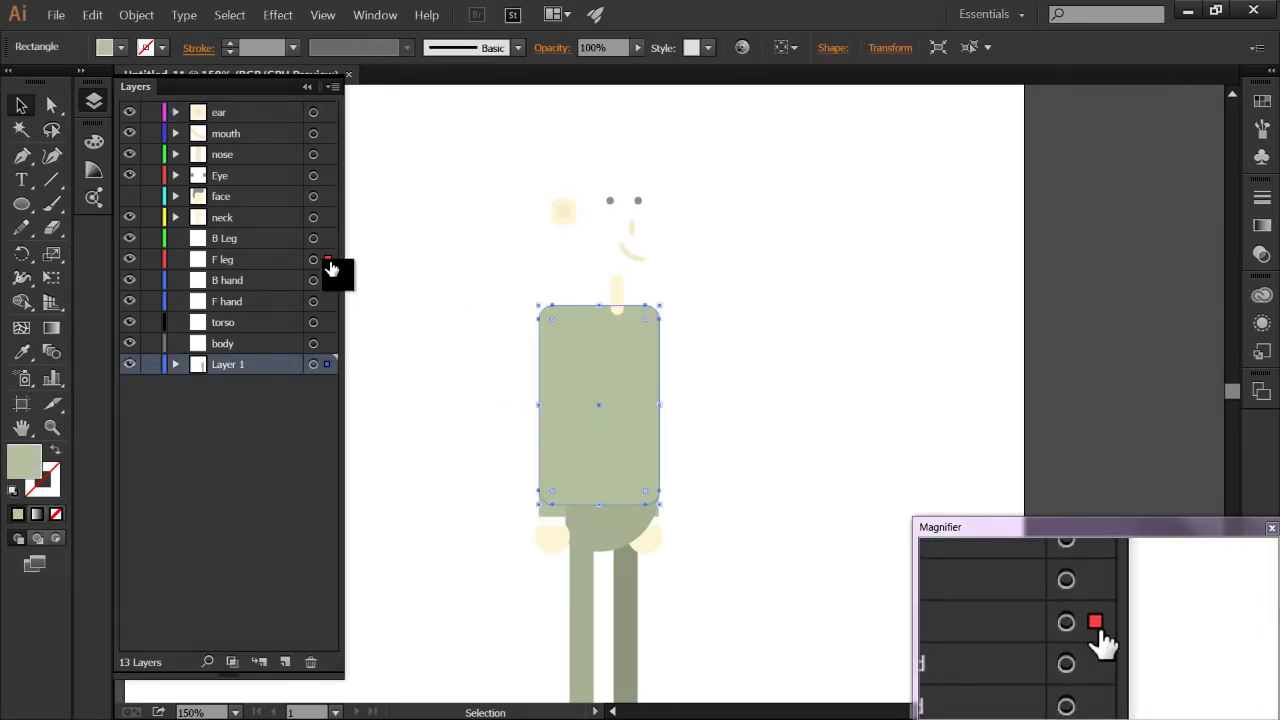
left_click_drag(325, 313, 326, 344)
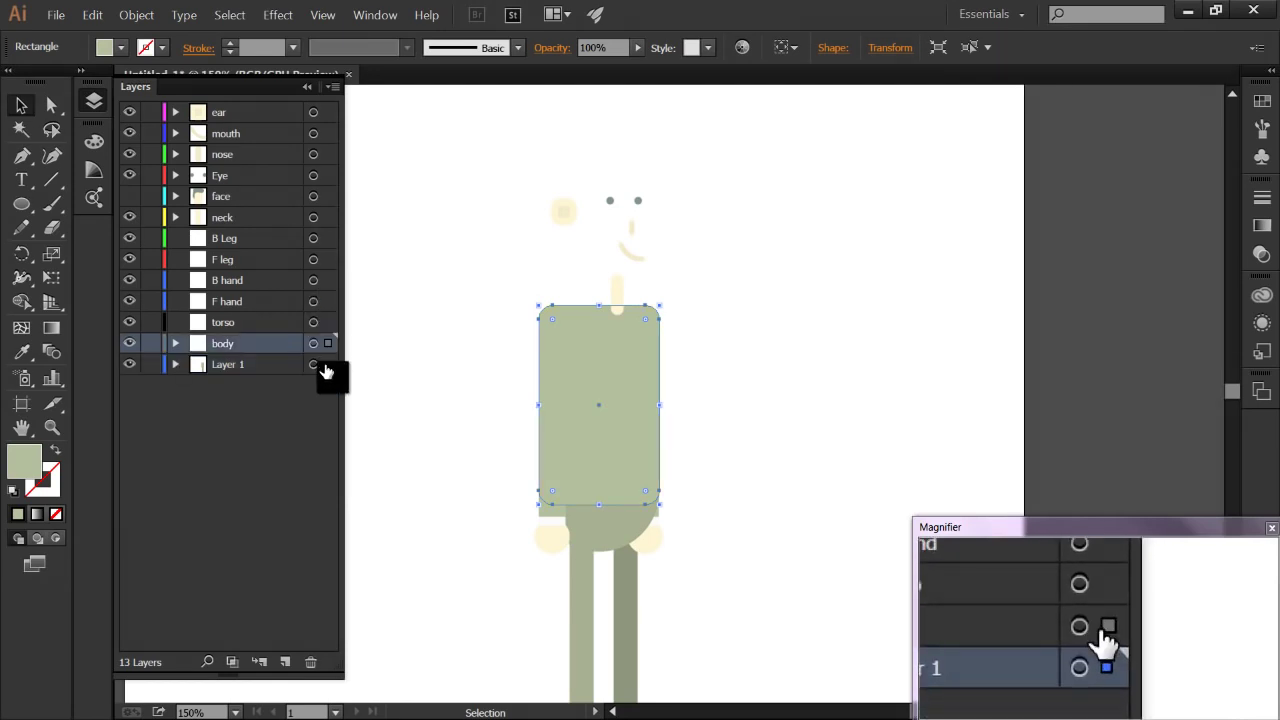
left_click(314, 323)
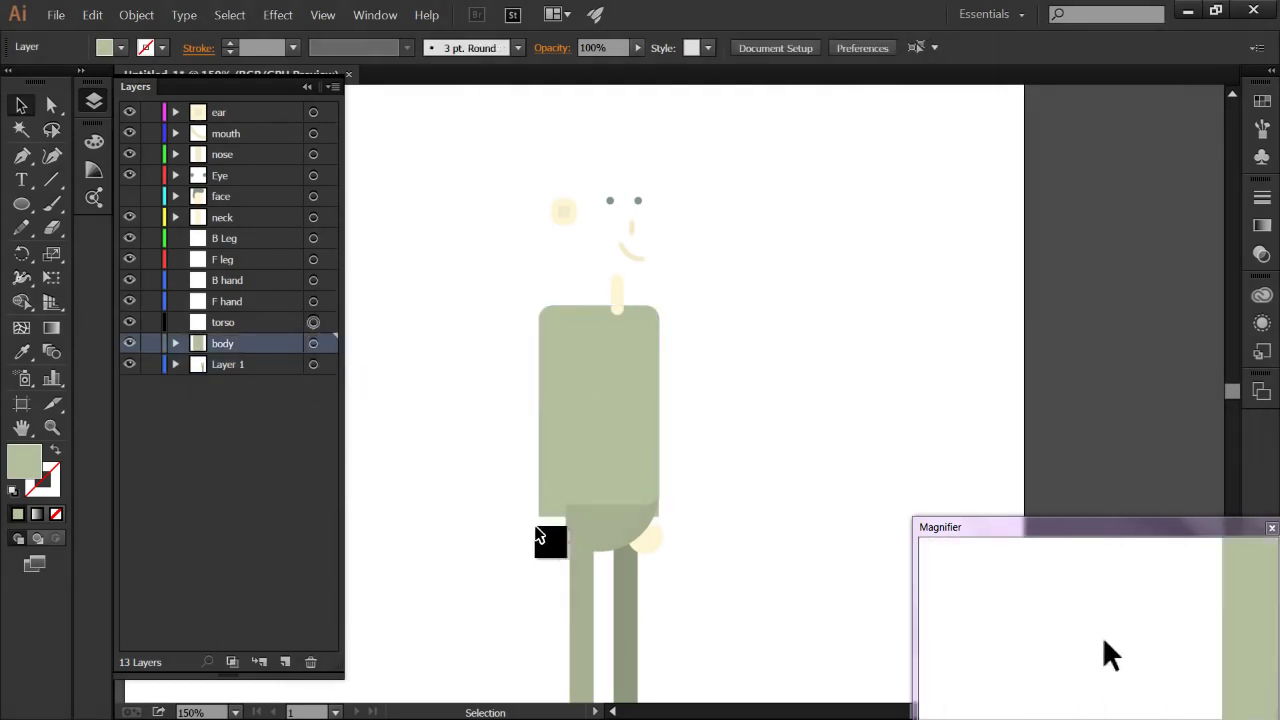
left_click(593, 530)
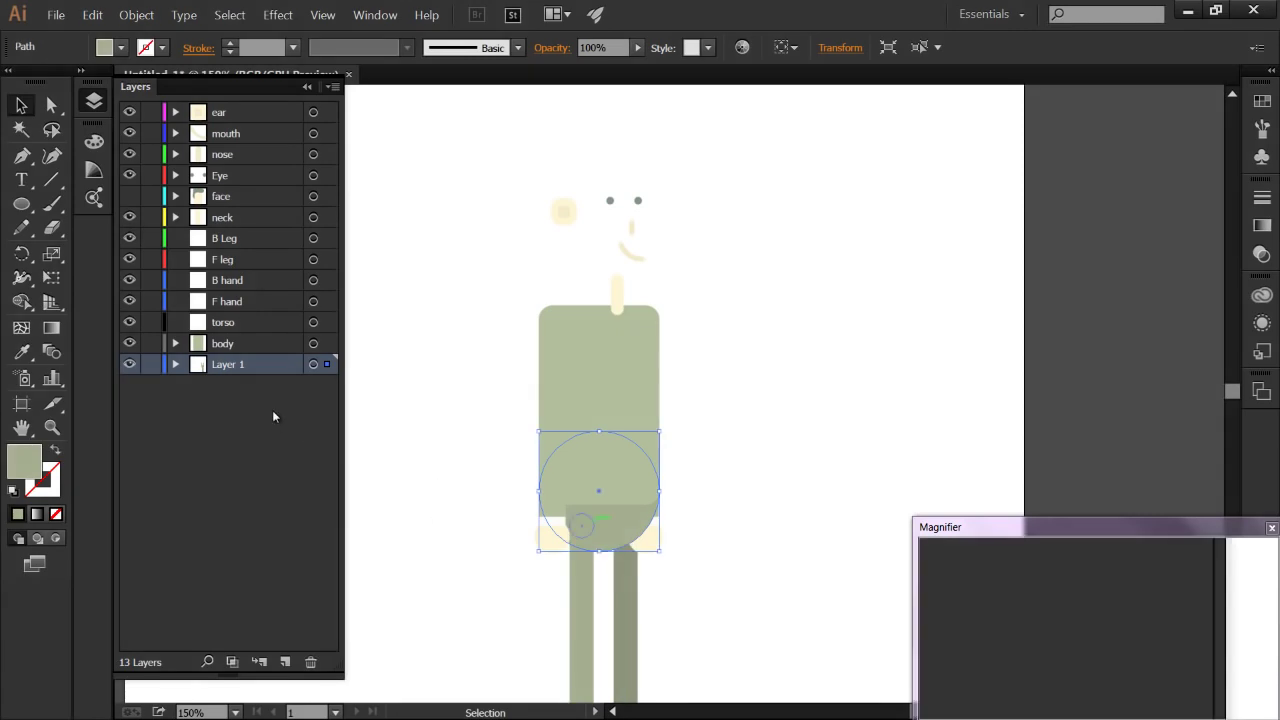
left_click_drag(326, 335, 327, 323)
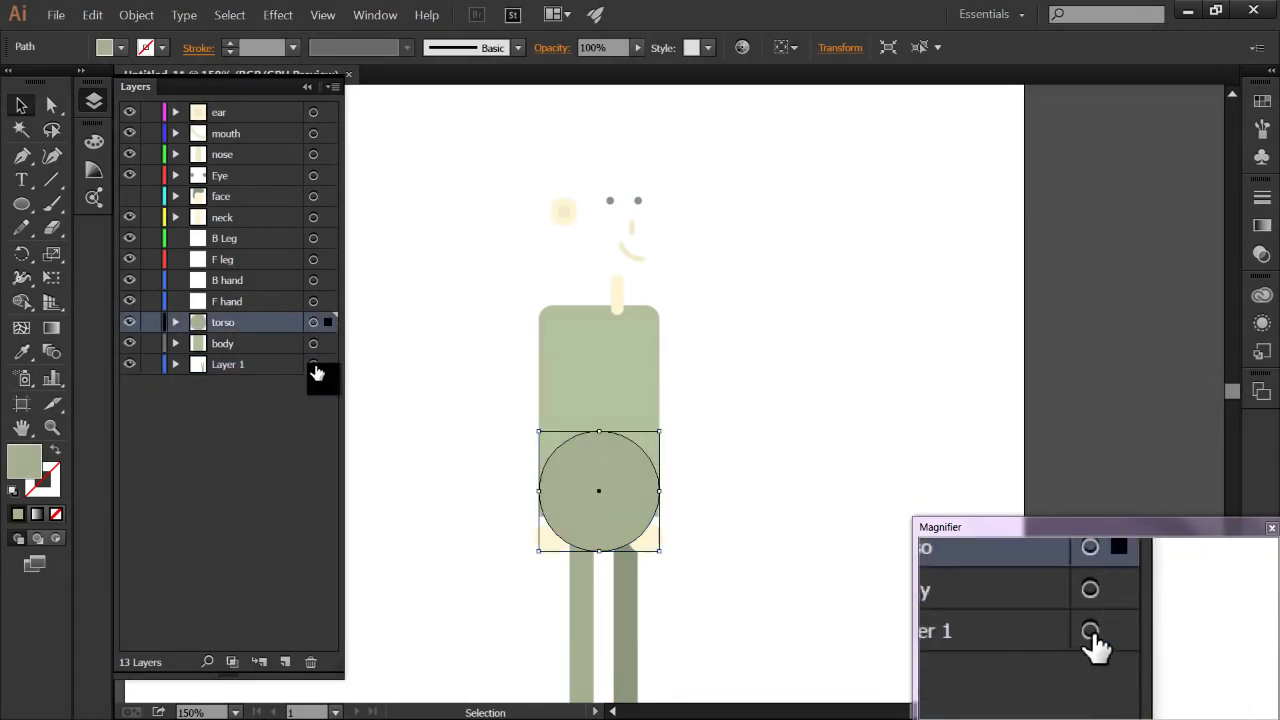
Step: Move the lighter leg group to the F leg layer and the darker leg group to the B Leg layer
left_click(585, 606)
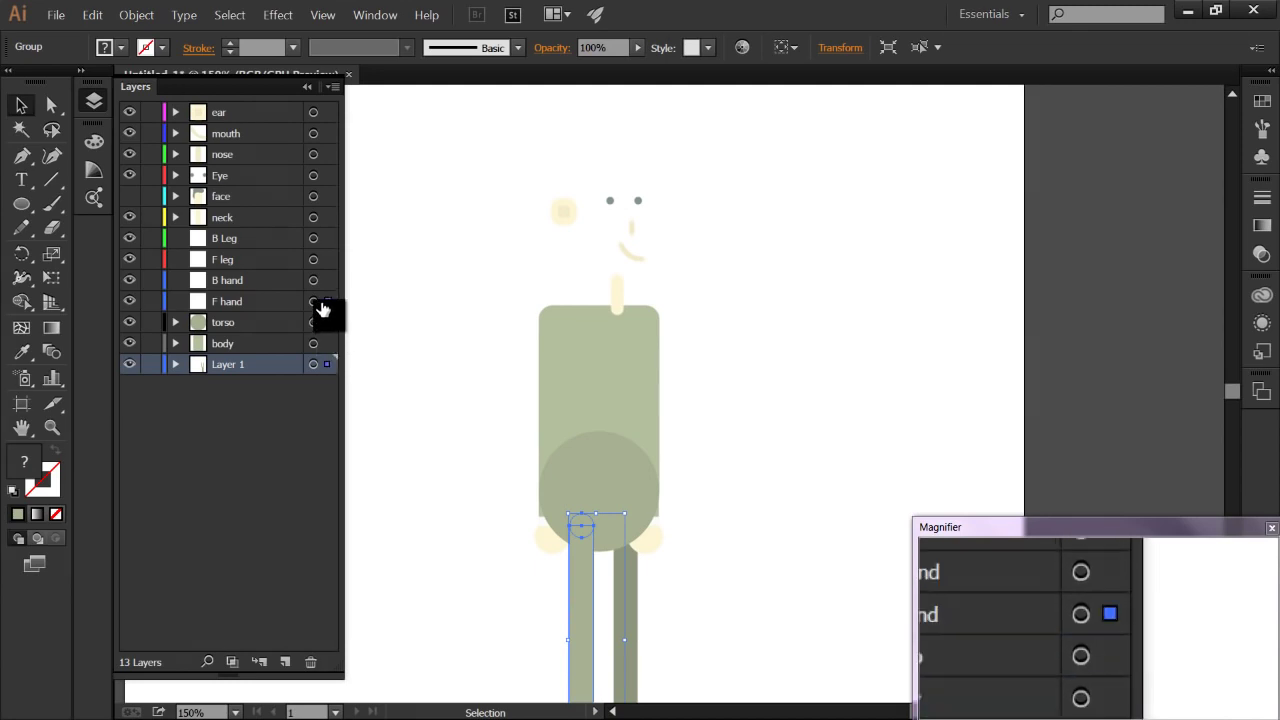
left_click_drag(322, 272, 322, 262)
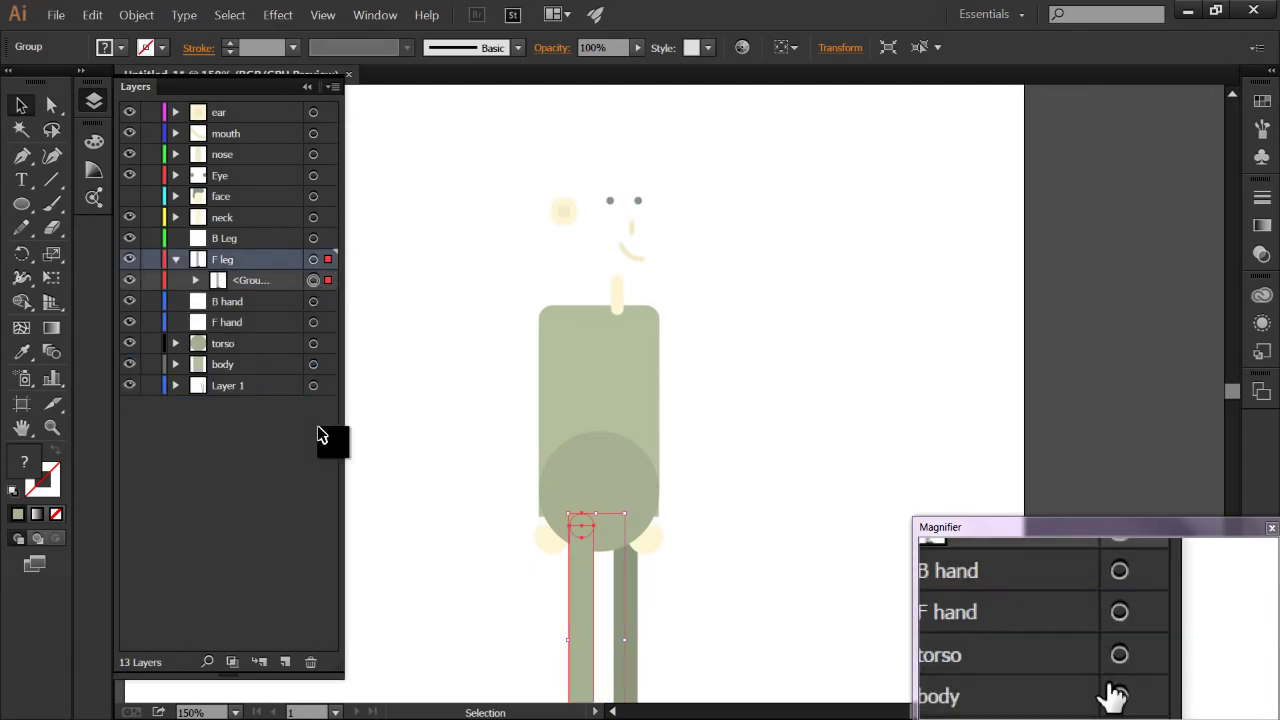
left_click(630, 588)
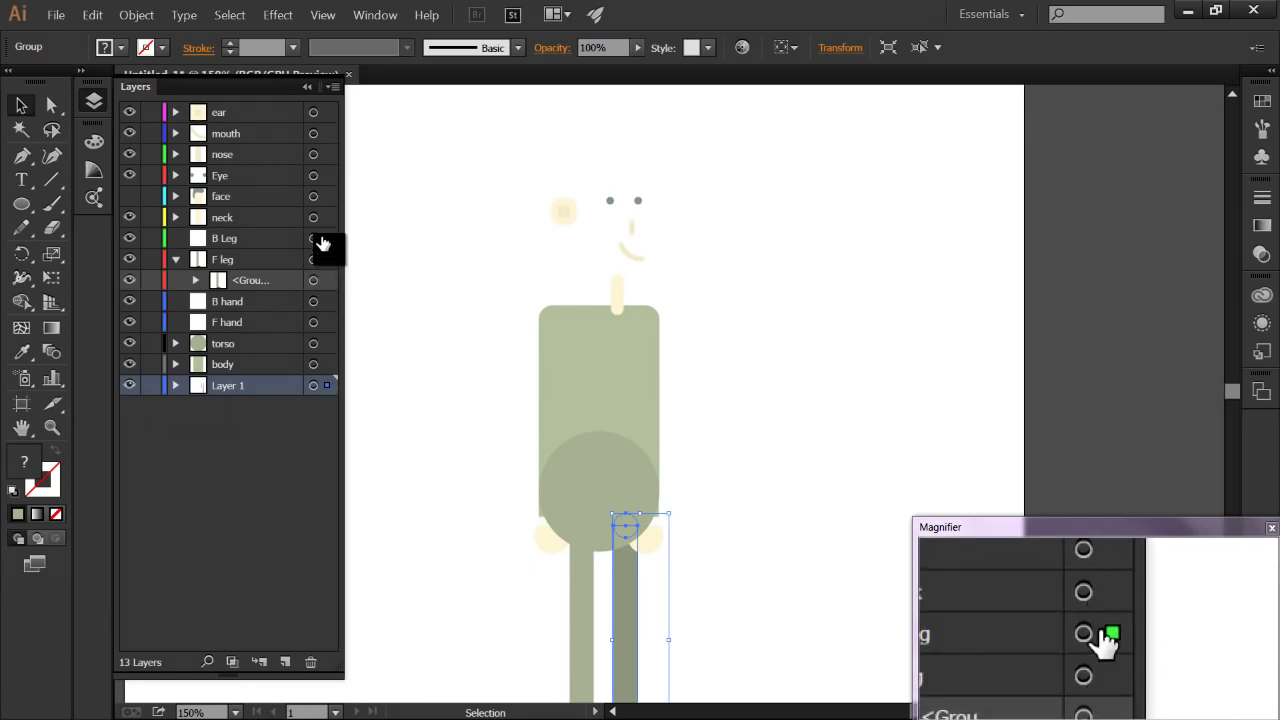
left_click_drag(322, 243, 322, 240)
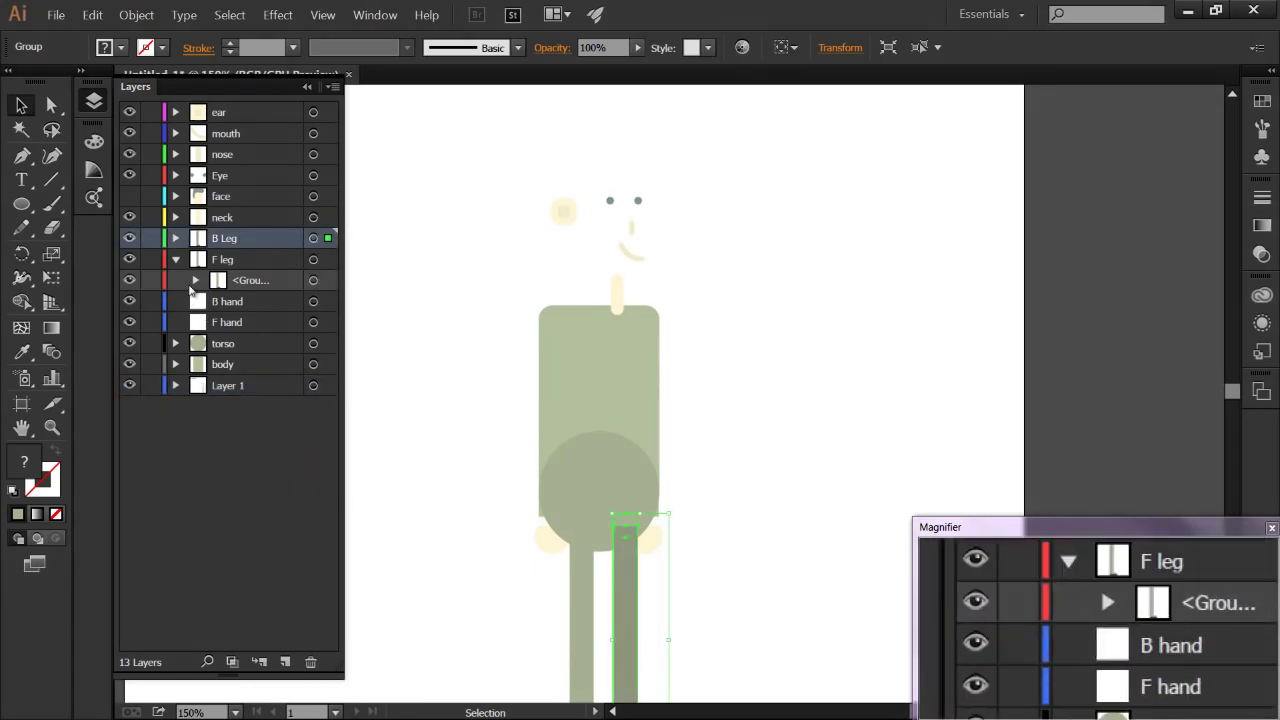
left_click(176, 259)
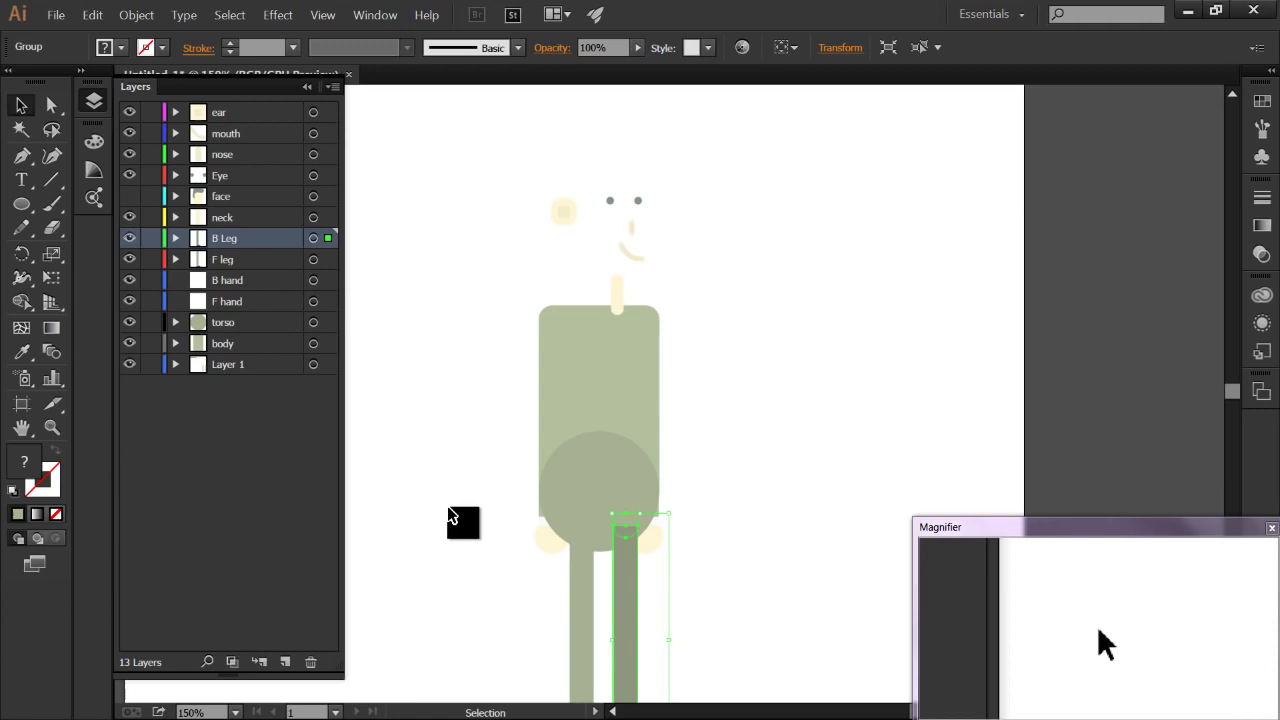
Step: Move the arm group behind the character's back to the F hand layer and the arm group on the facing side to B hand
left_click(523, 486)
left_click(545, 542)
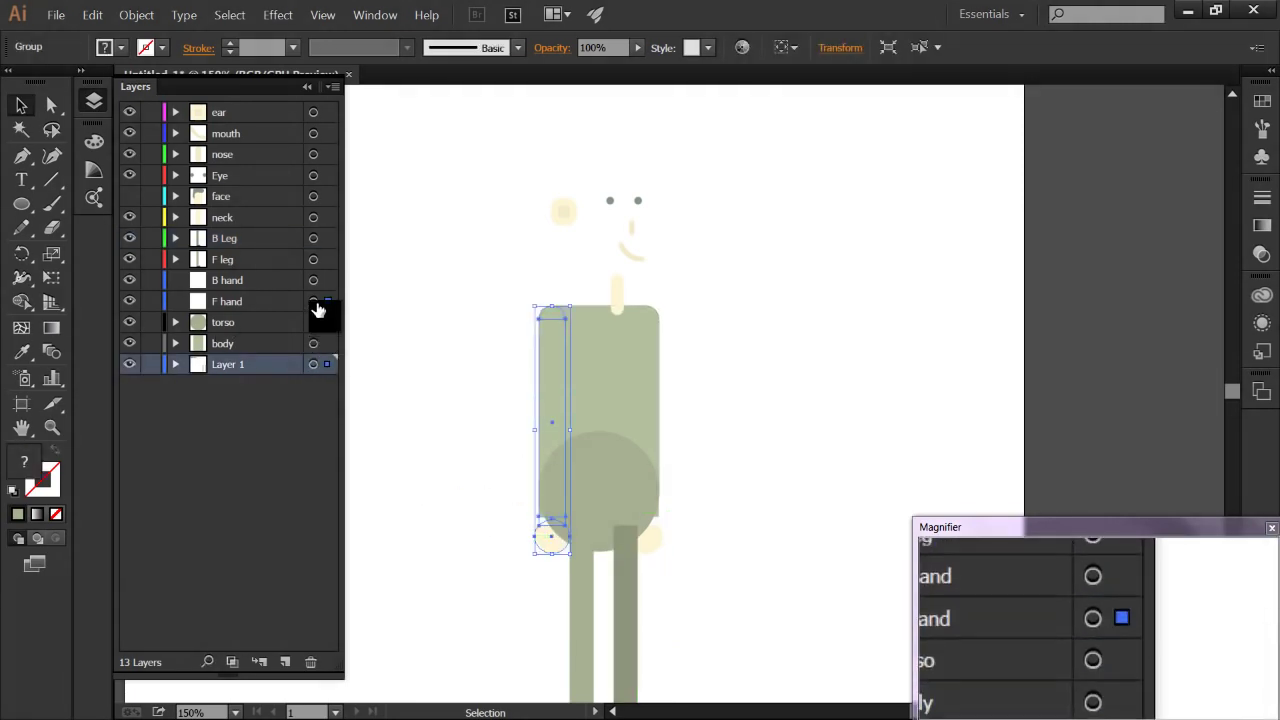
left_click_drag(316, 310, 318, 302)
left_click(457, 500)
left_click(645, 545)
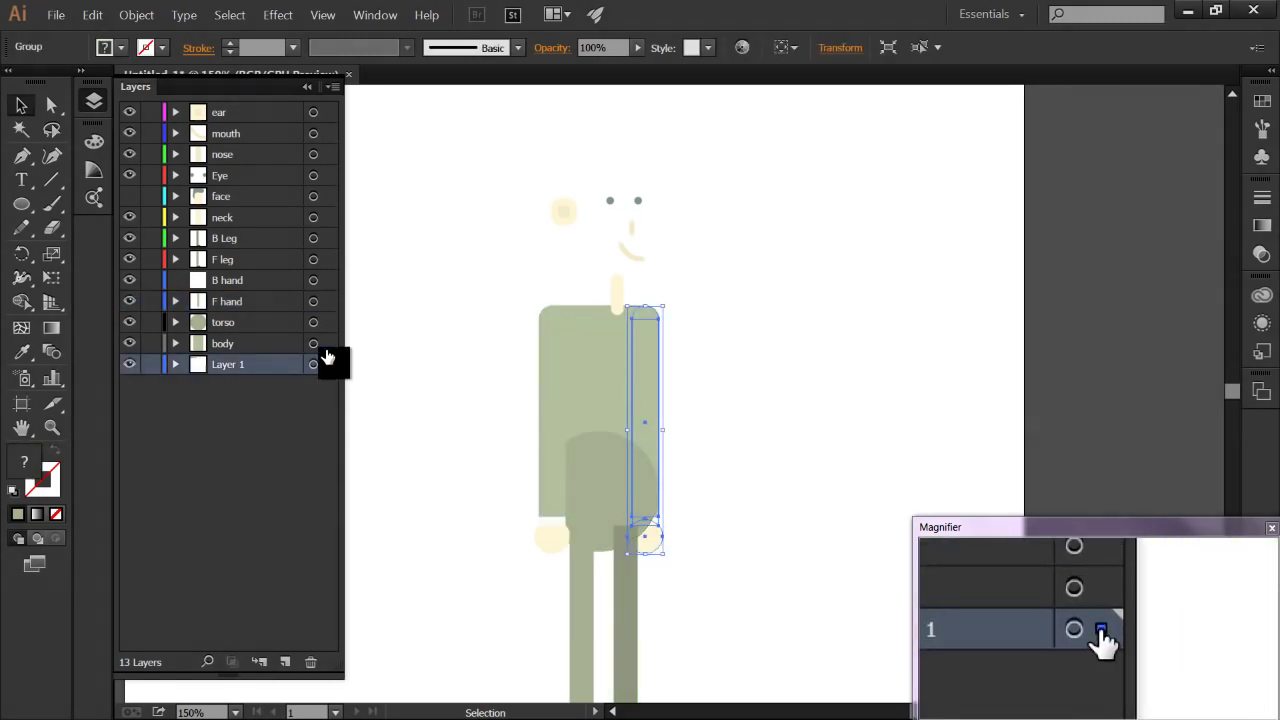
left_click_drag(330, 287, 329, 284)
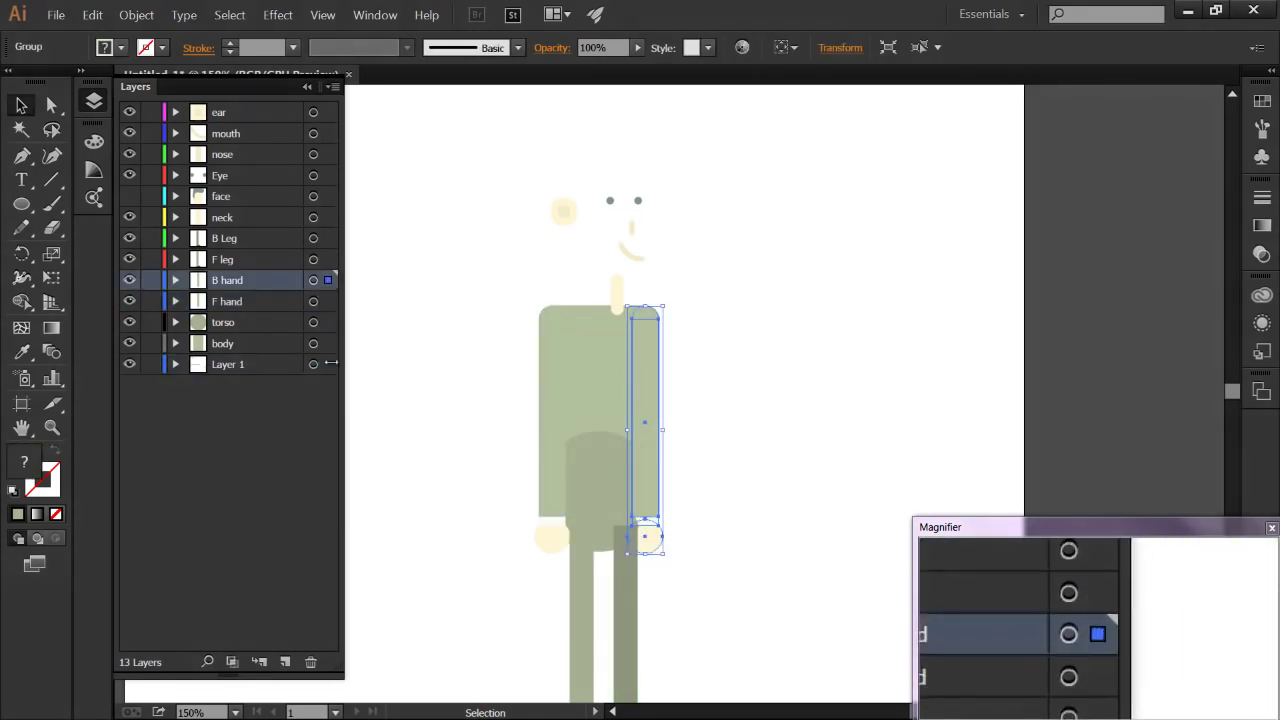
left_click(440, 455)
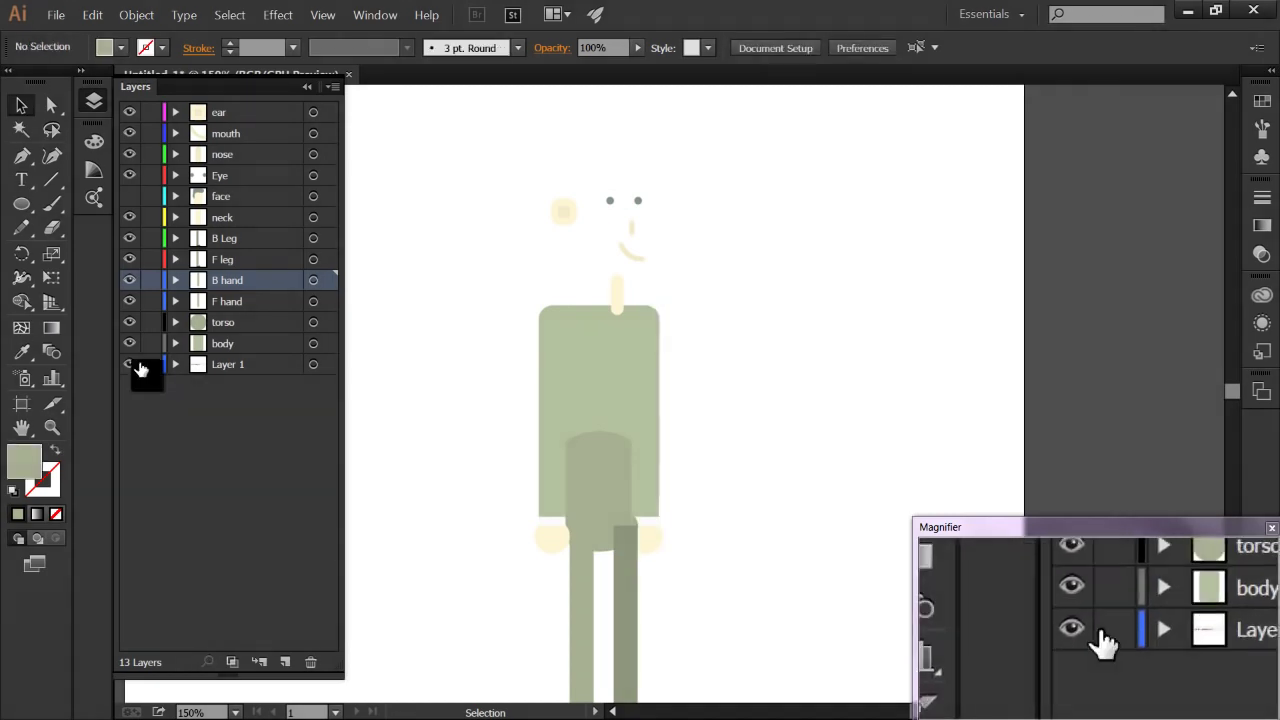
Step: Show the face layer again and move the B Leg layer directly below F leg
left_click(129, 196)
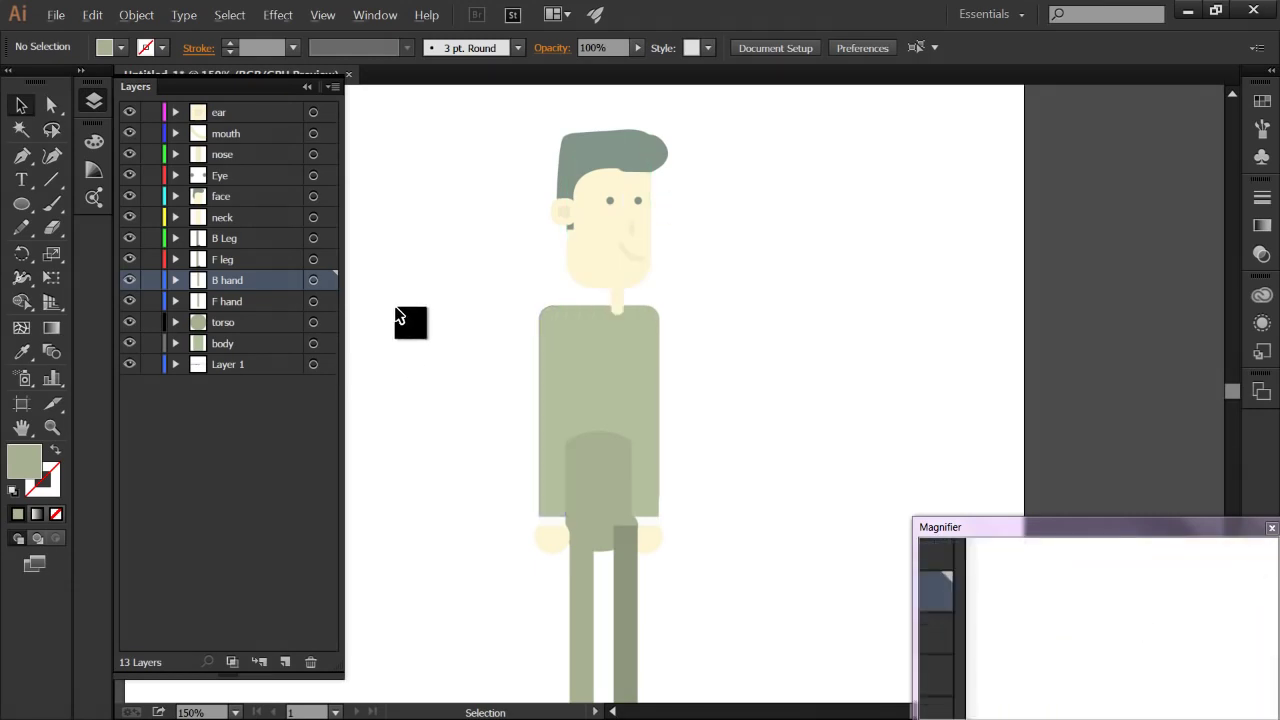
scroll(411, 310, "down", 1)
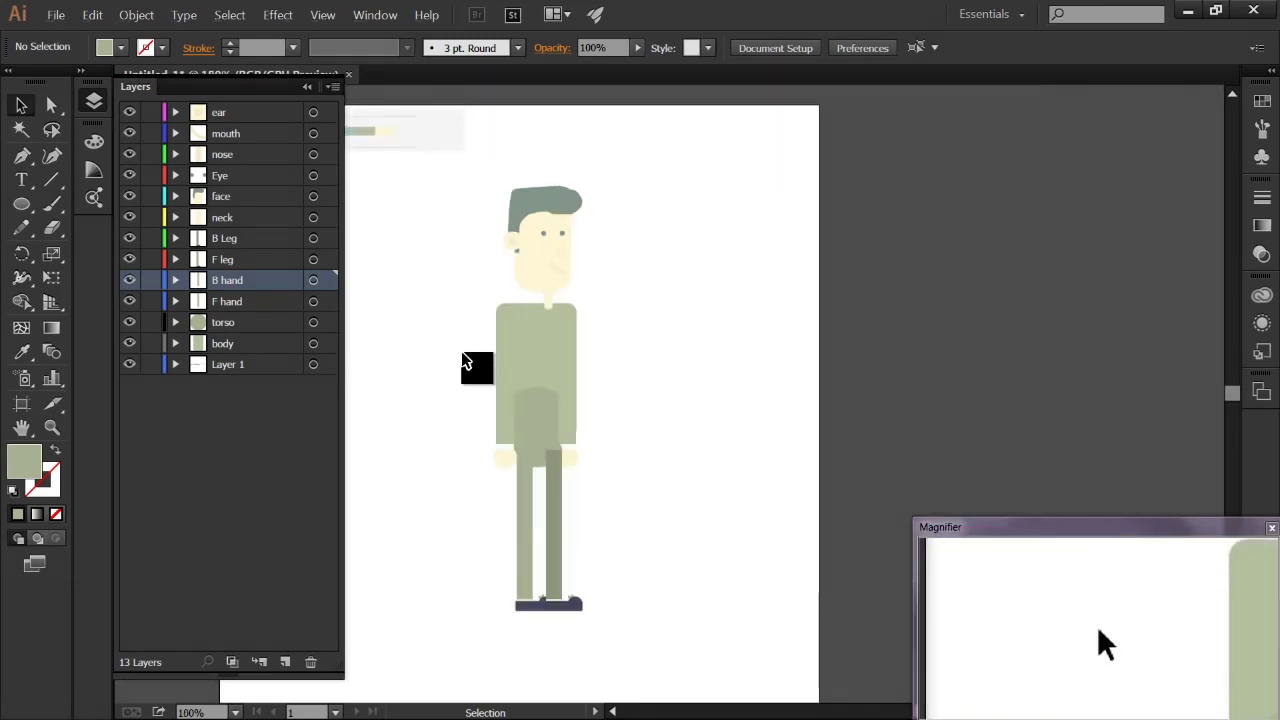
left_click(563, 556)
left_click(584, 668)
scroll(560, 620, "up", 1)
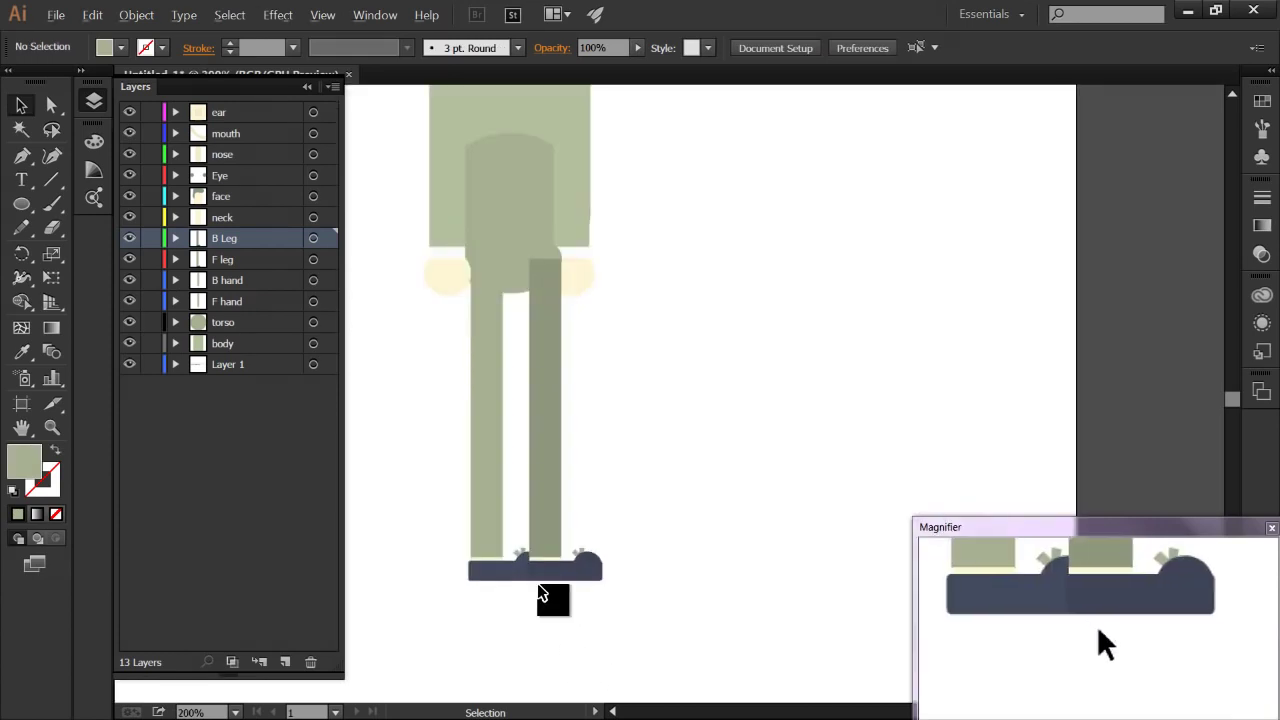
scroll(541, 594, "up", 3)
left_click(497, 553)
left_click(557, 614)
left_click(612, 522)
left_click_drag(254, 240, 254, 268)
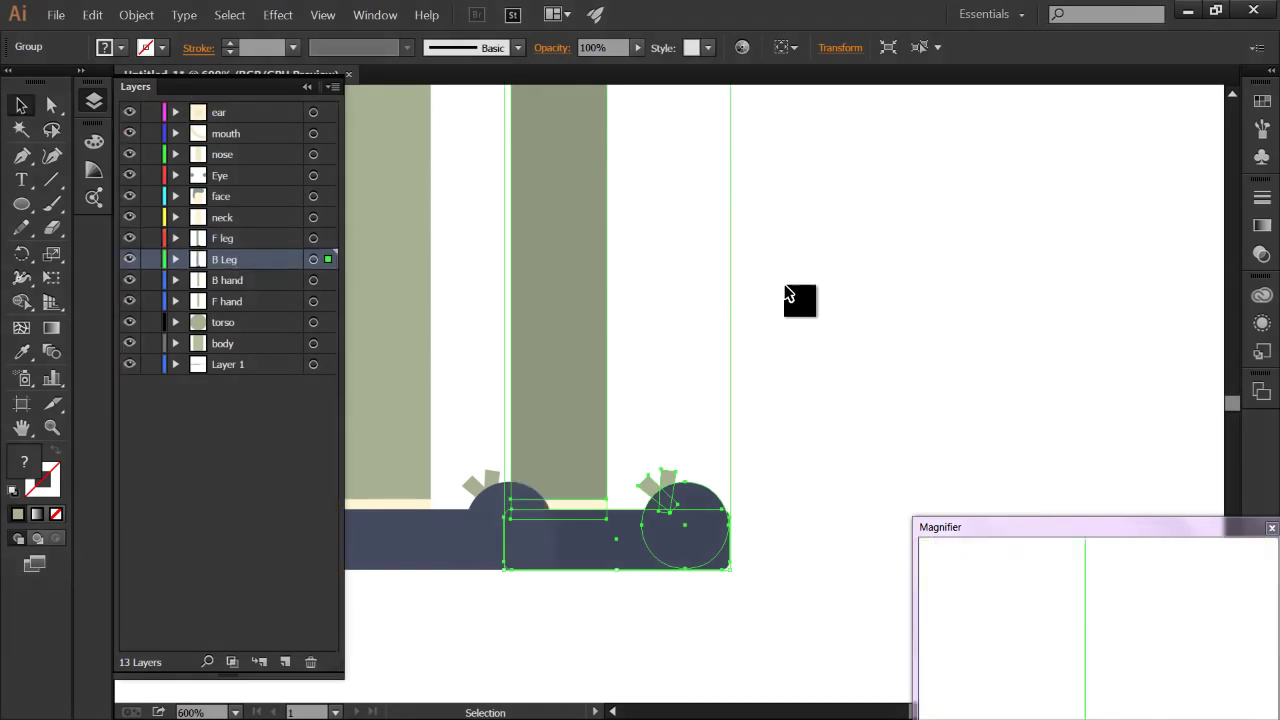
left_click(813, 287)
Step: Move the body layer directly above the torso layer so the body rectangle covers the hip circle
scroll(813, 287, "down", 2)
scroll(812, 284, "down", 2)
scroll(706, 423, "up", 3)
scroll(630, 390, "up", 2)
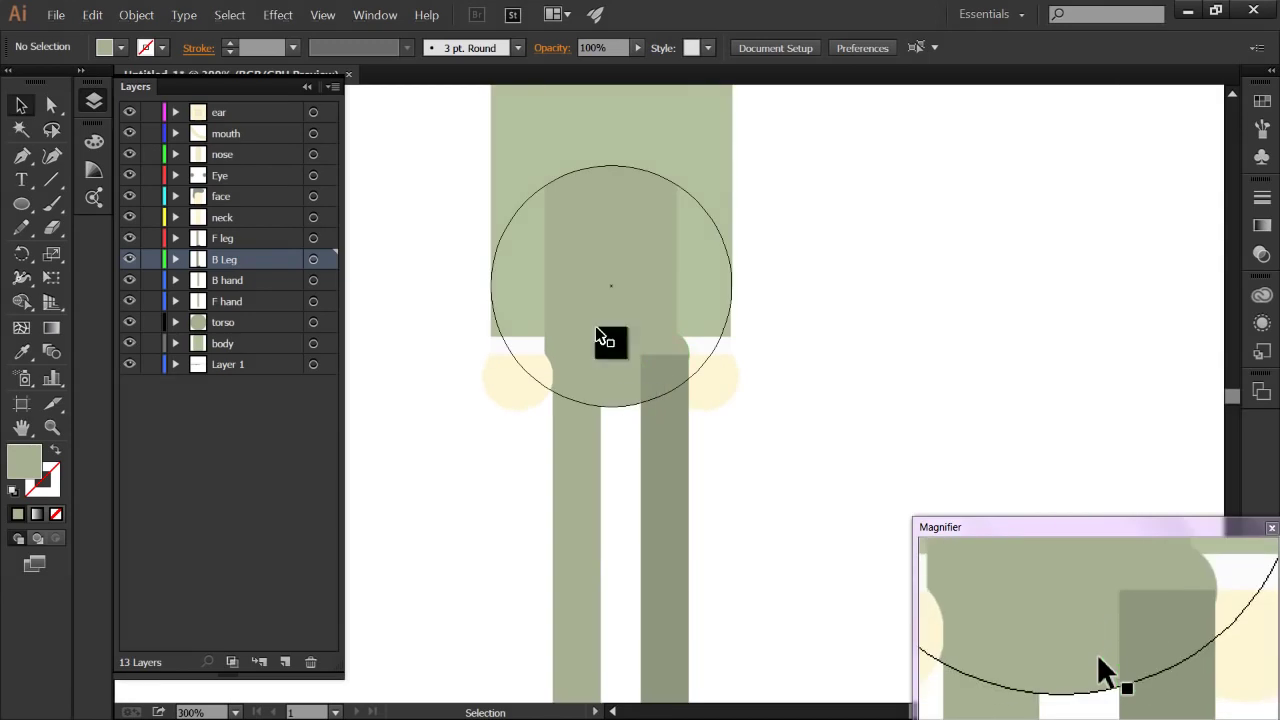
left_click(610, 276)
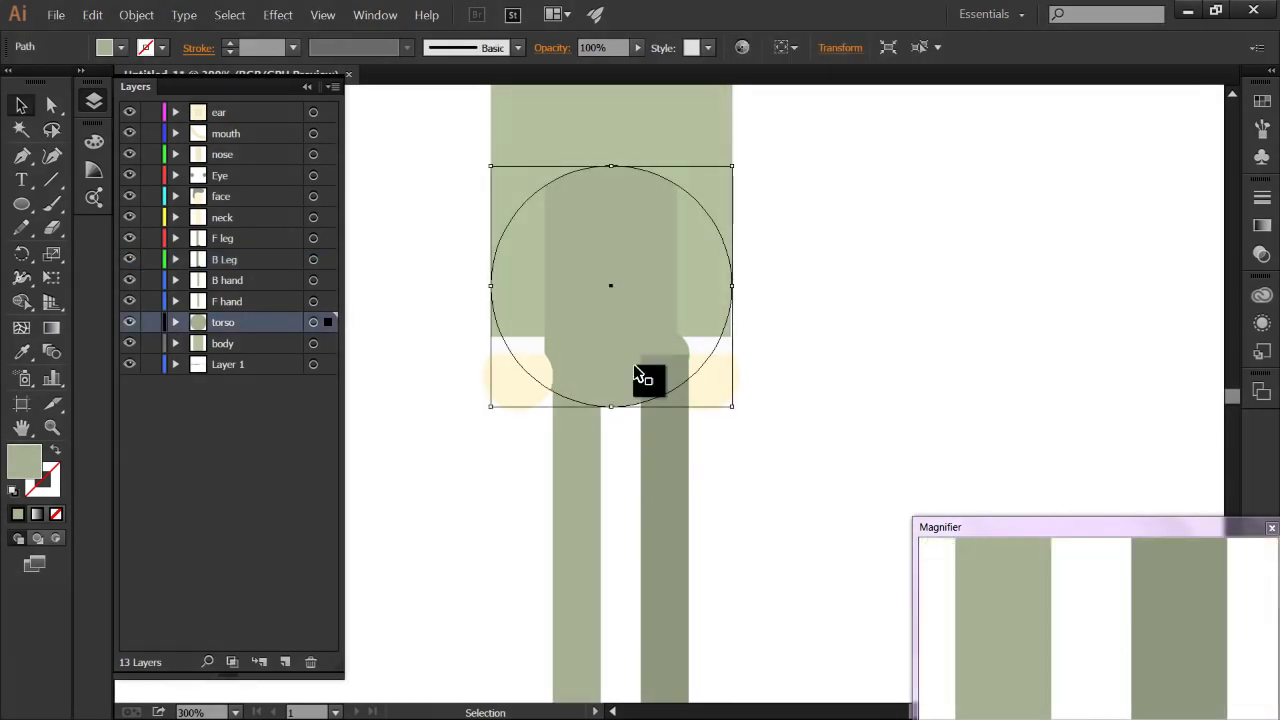
left_click(620, 106)
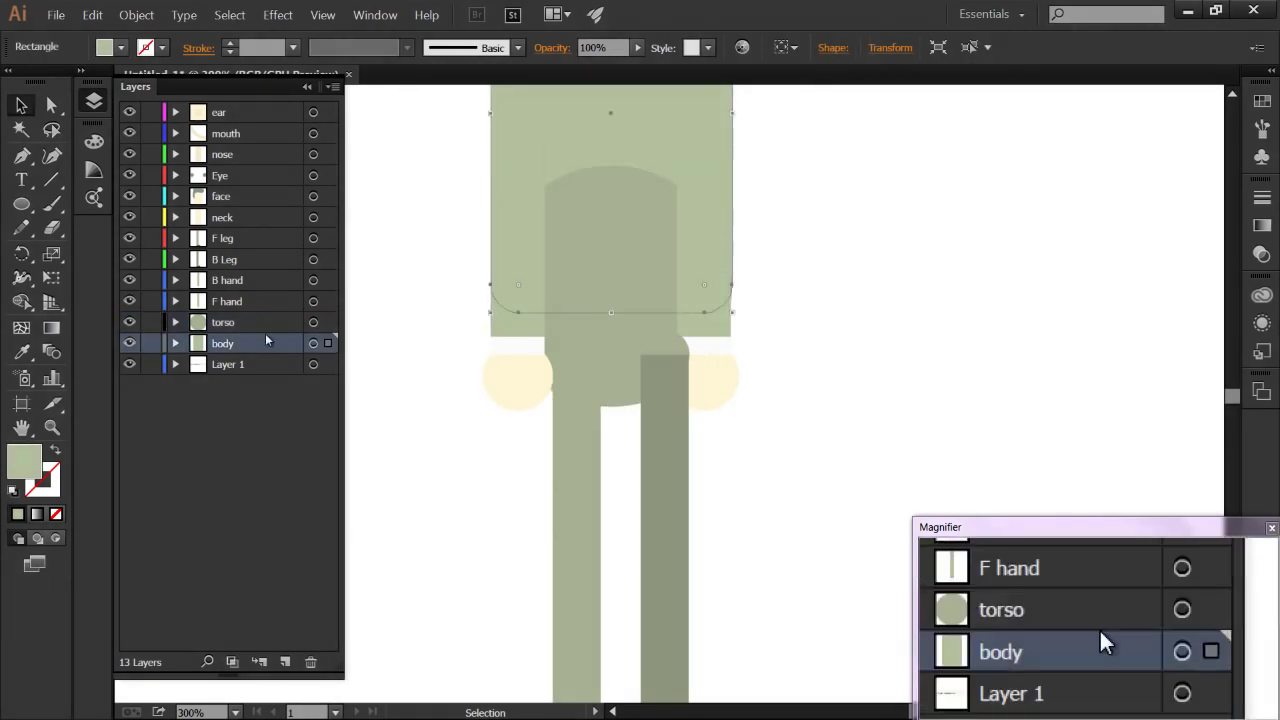
left_click_drag(226, 344, 228, 318)
left_click(423, 508)
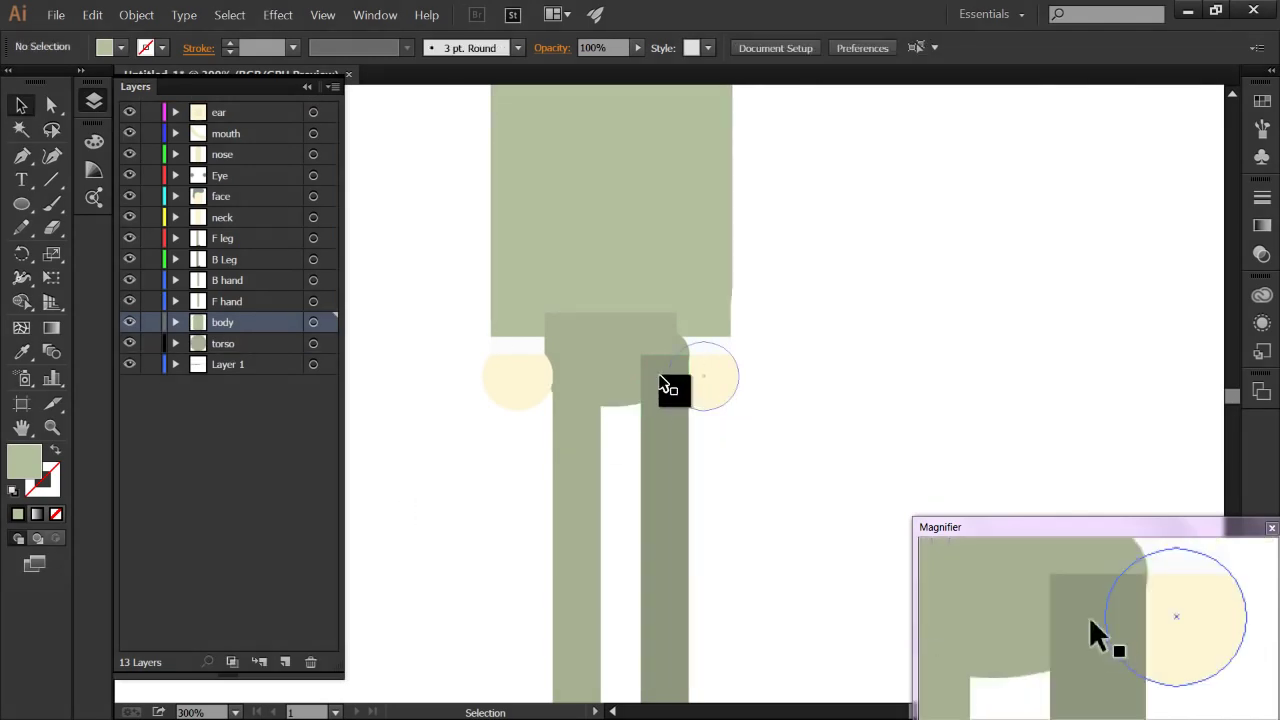
Step: Move the B Leg layer below torso, directly above Layer 1, placing the darker leg behind the hips
left_click(668, 386)
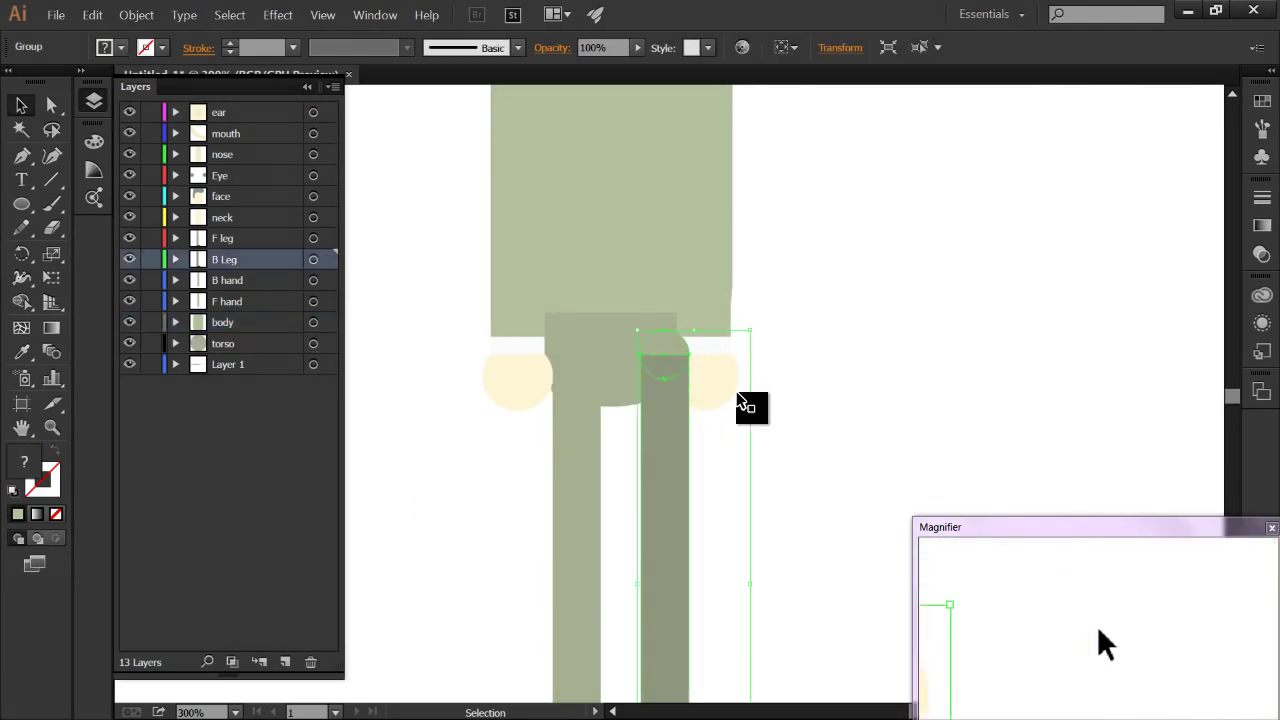
left_click(837, 357)
left_click(668, 434)
left_click_drag(271, 265, 251, 354)
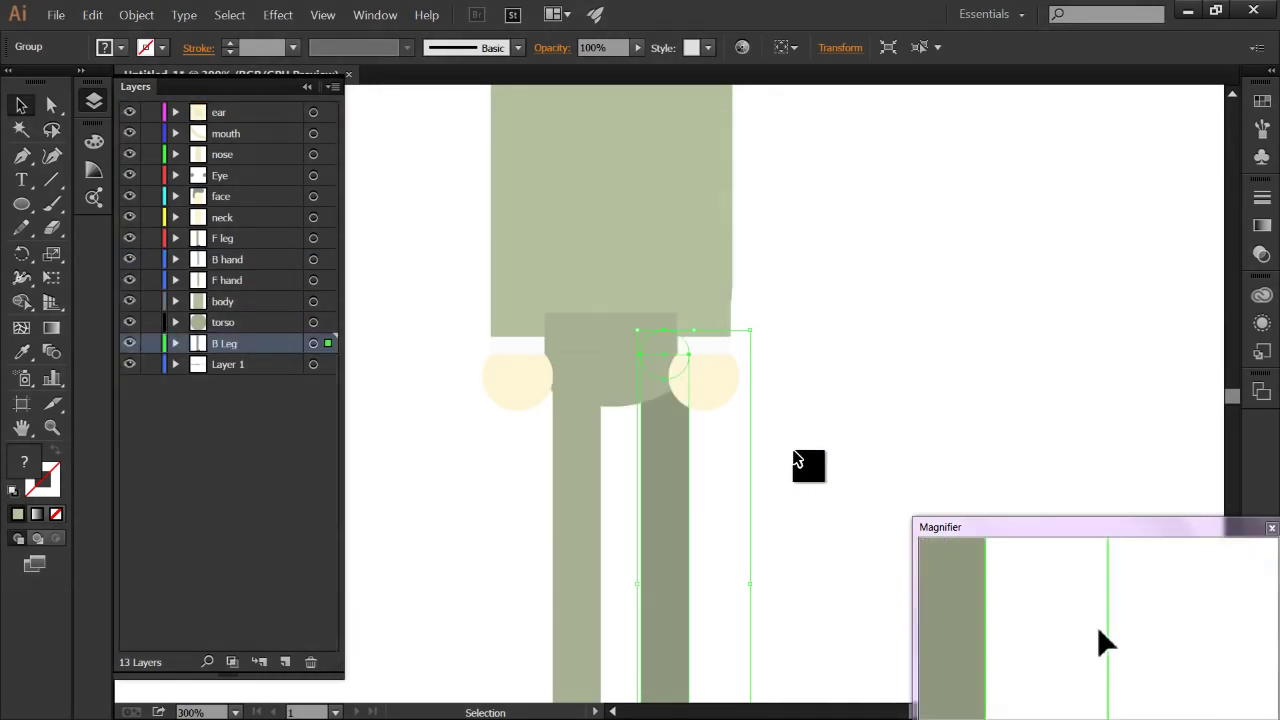
Step: Shift the darker back leg slightly closer to the front leg and deselect it
left_click_drag(686, 457, 674, 458)
key("ctrl+shift+a")
key("ctrl+minus")
key("ctrl+minus")
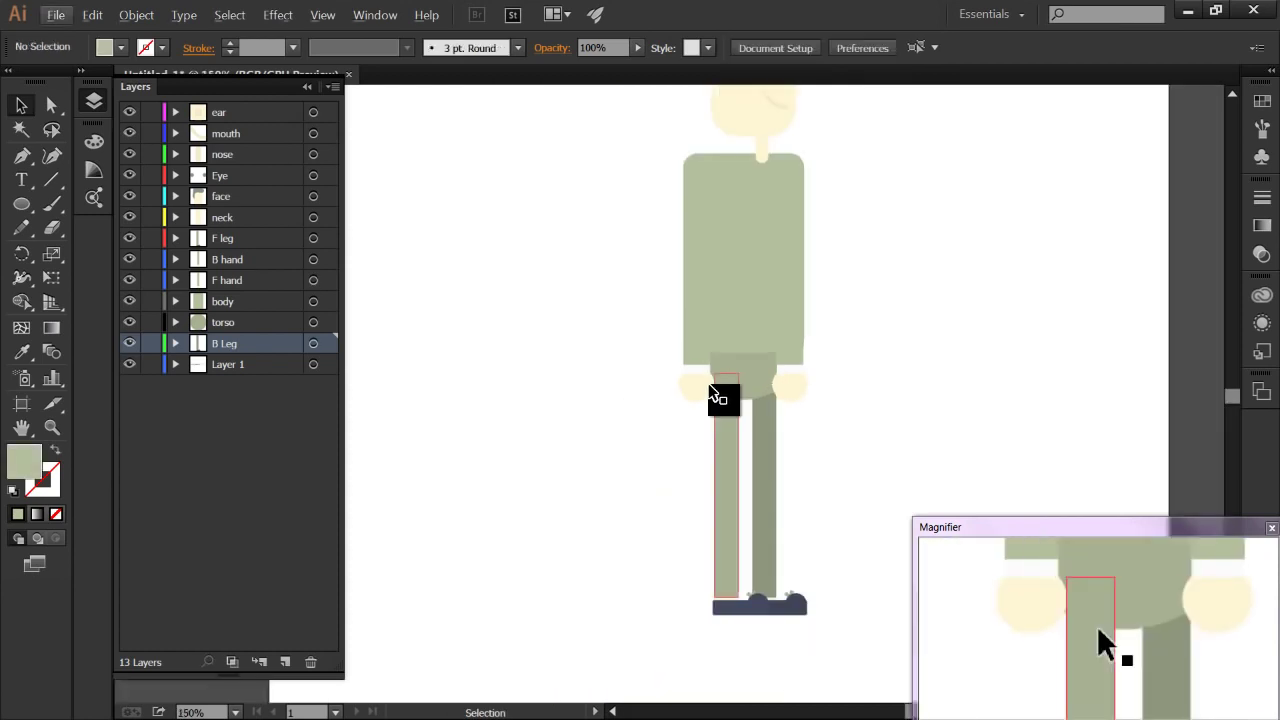
Step: Move the B hand layer below body and torso, directly above B Leg, placing the back arm behind the hips
left_click(752, 387)
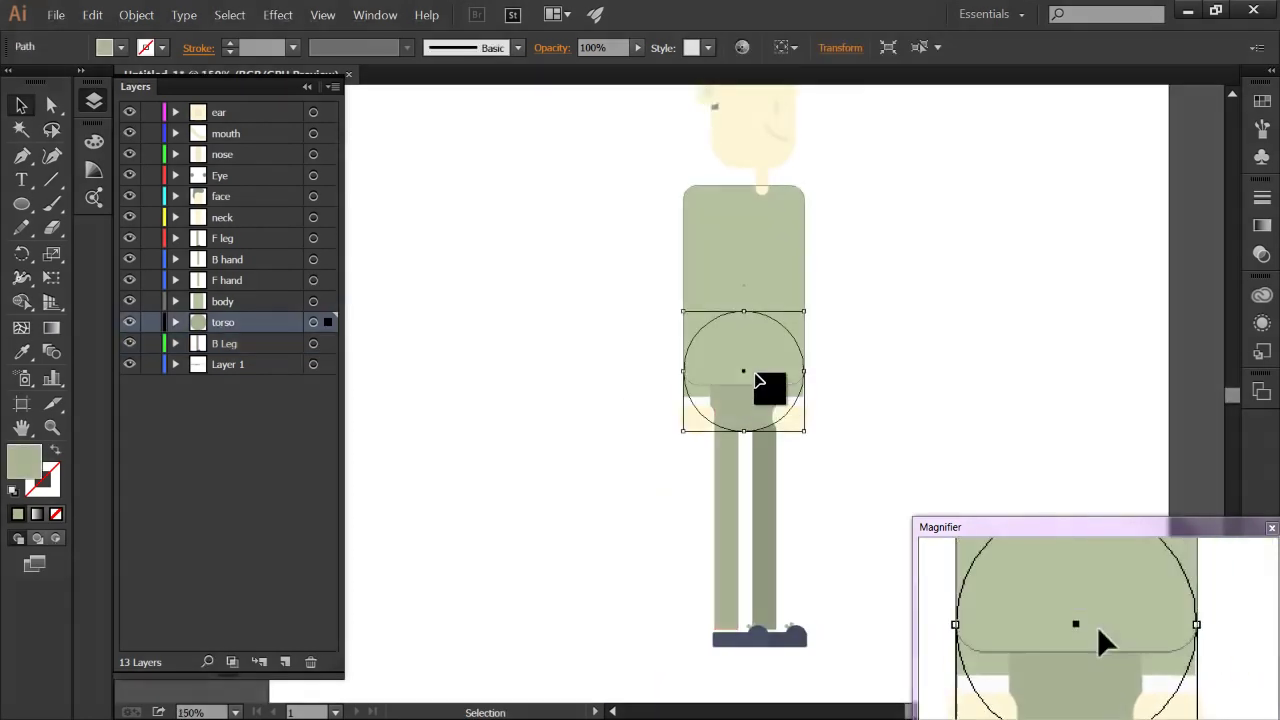
scroll(757, 379, "up", 4)
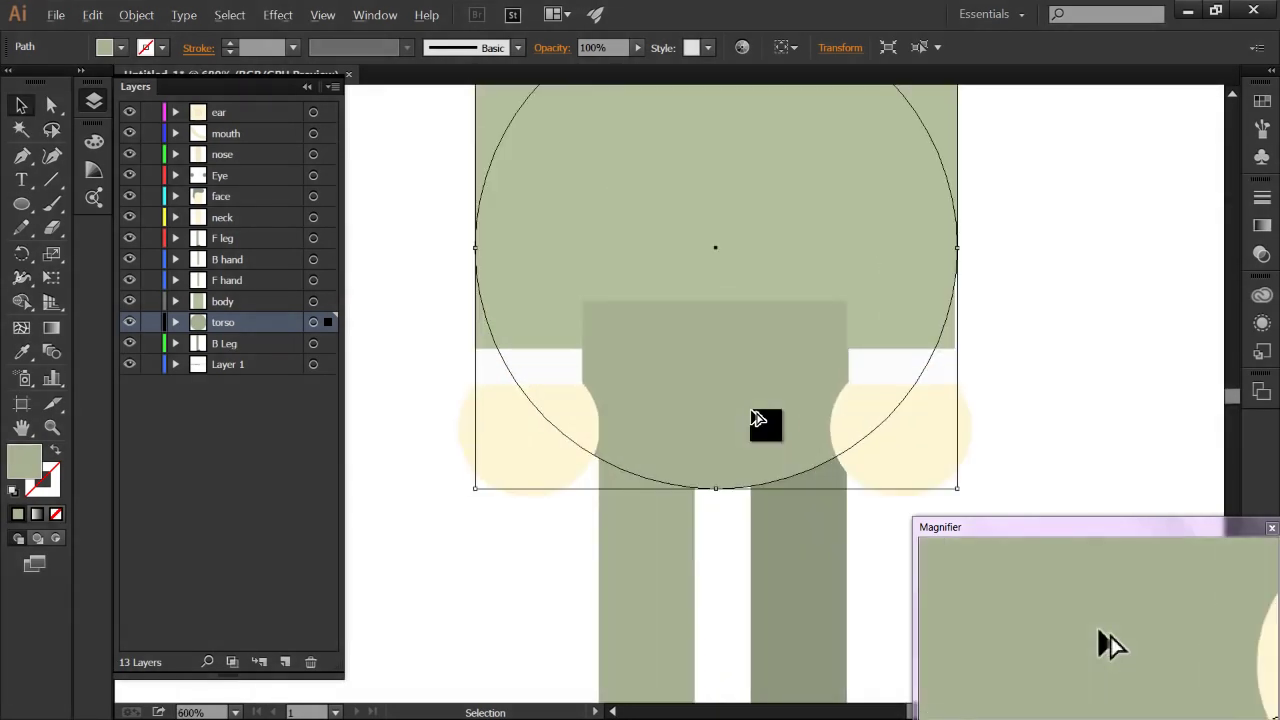
scroll(758, 419, "down", 2)
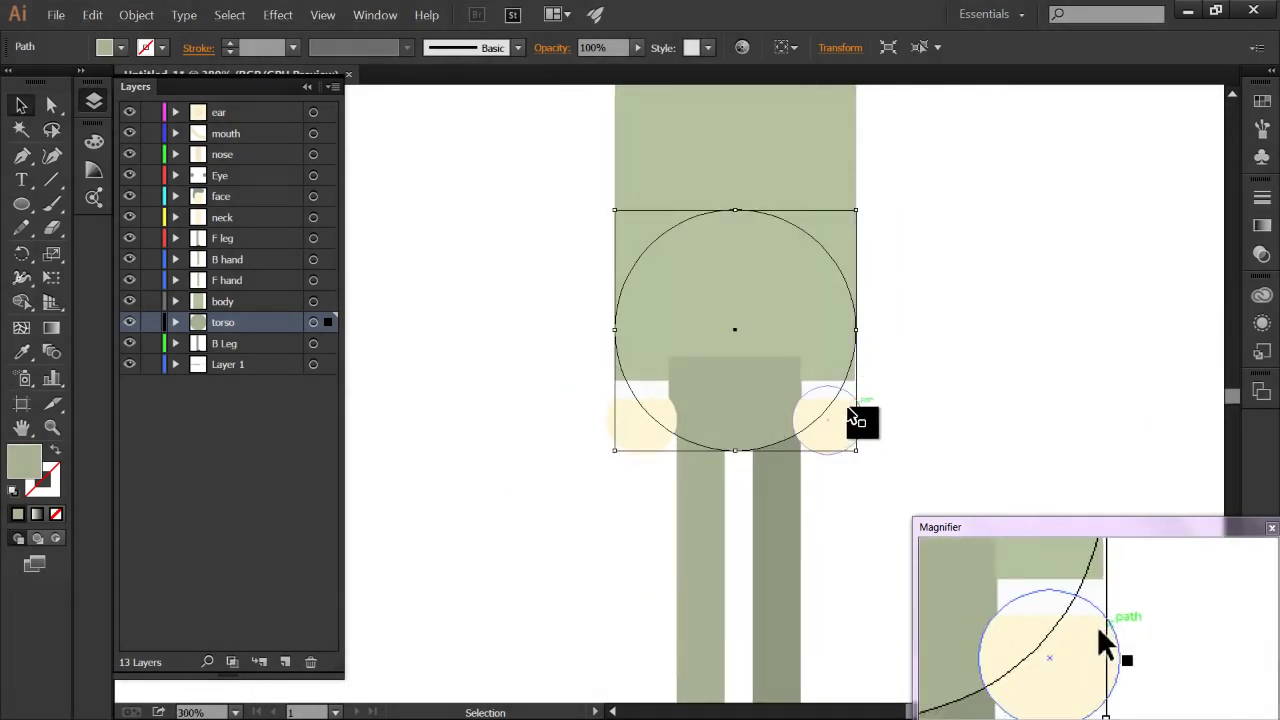
left_click(849, 416)
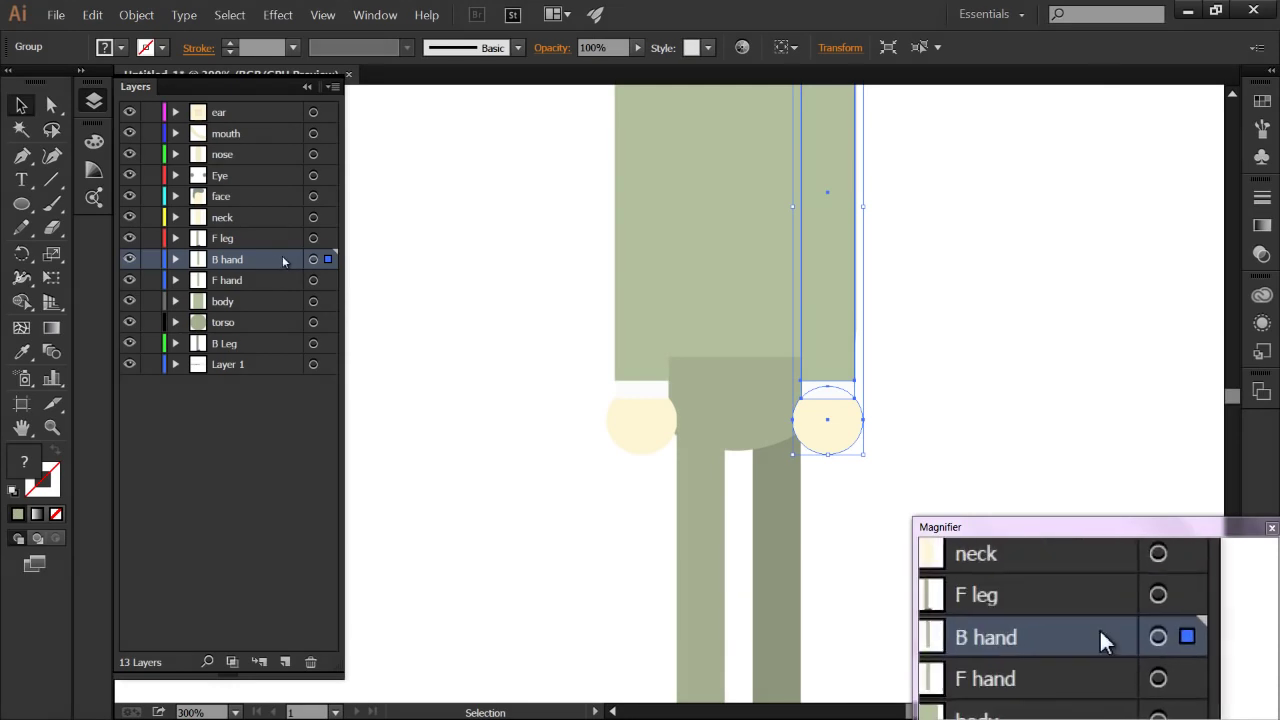
left_click_drag(275, 256, 274, 311)
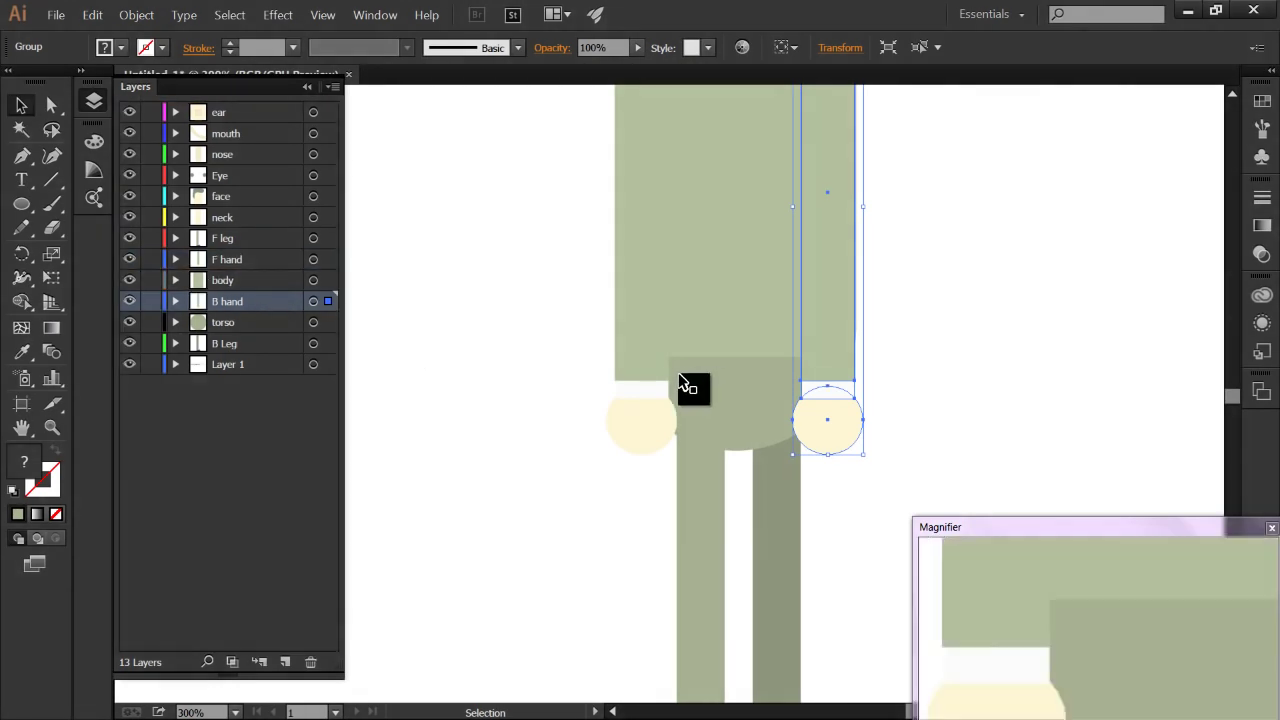
left_click(556, 393)
scroll(543, 420, "down", 1)
scroll(543, 460, "up", 2)
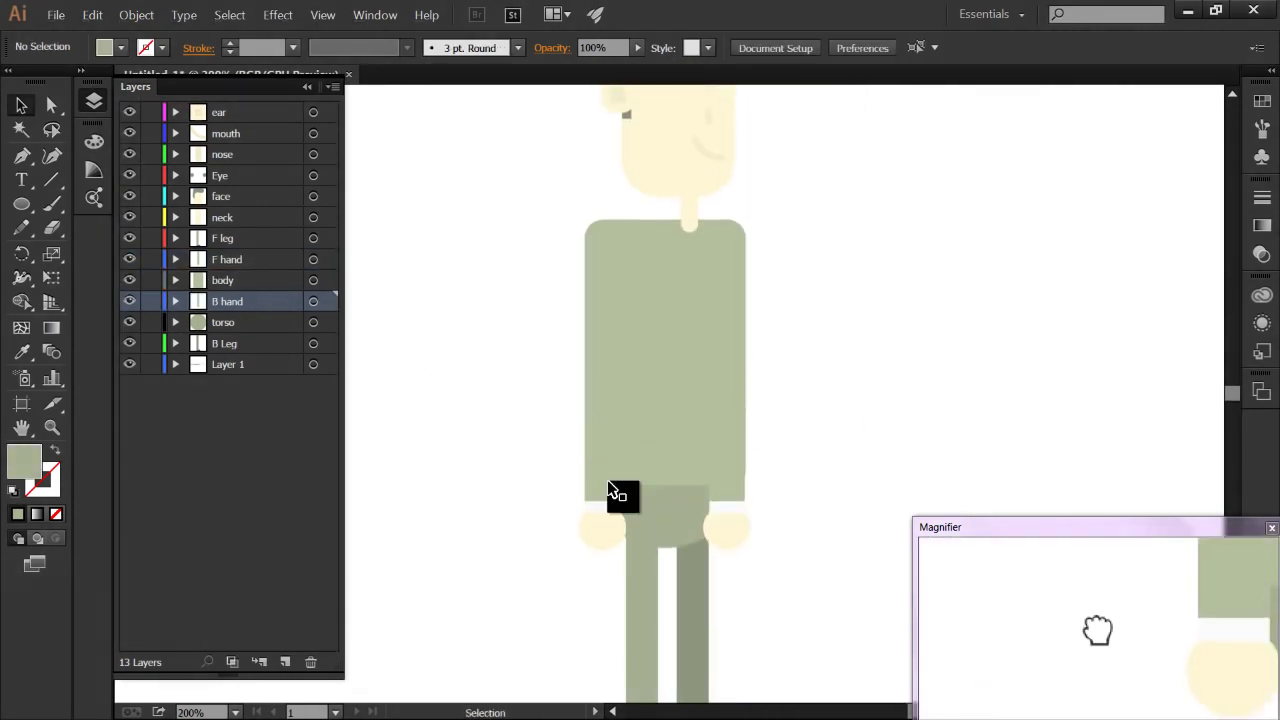
left_click_drag(250, 303, 232, 333)
scroll(420, 410, "down", 3)
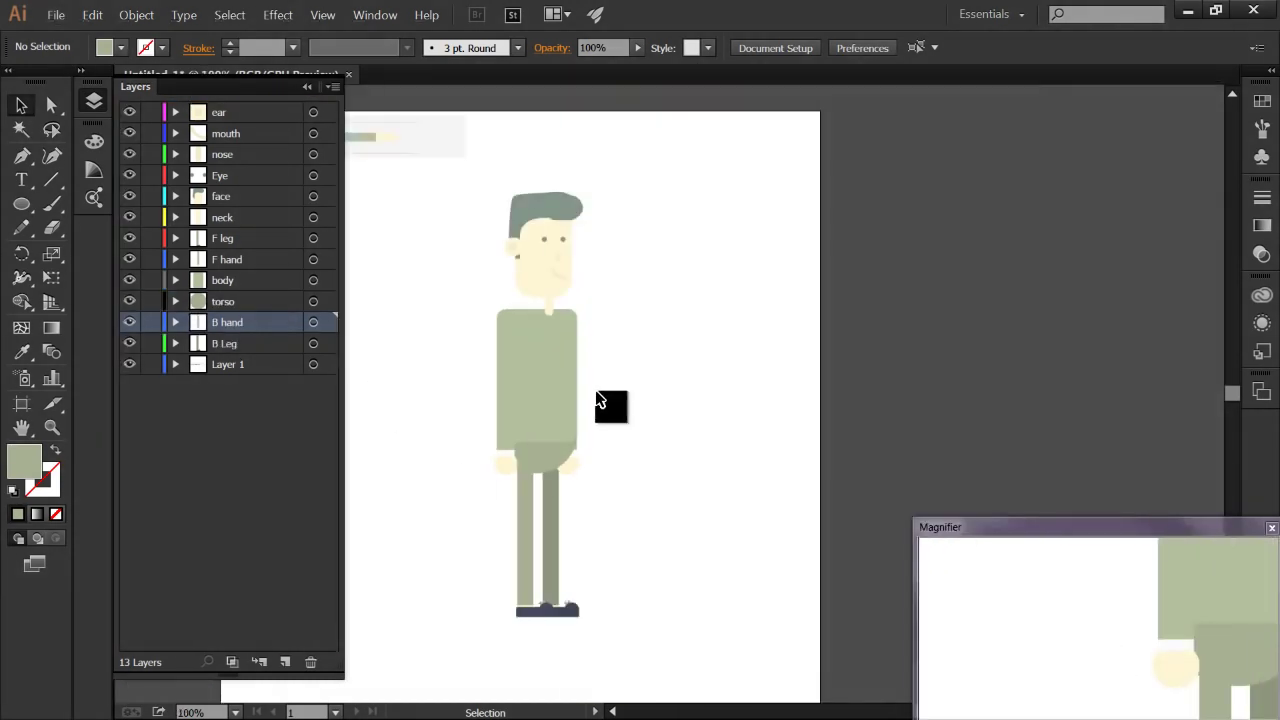
Step: Examine the assembled character up close and as a whole, checking the neck join, front arm and overlap of the body parts
scroll(595, 405, "up", 4)
scroll(640, 450, "down", 3)
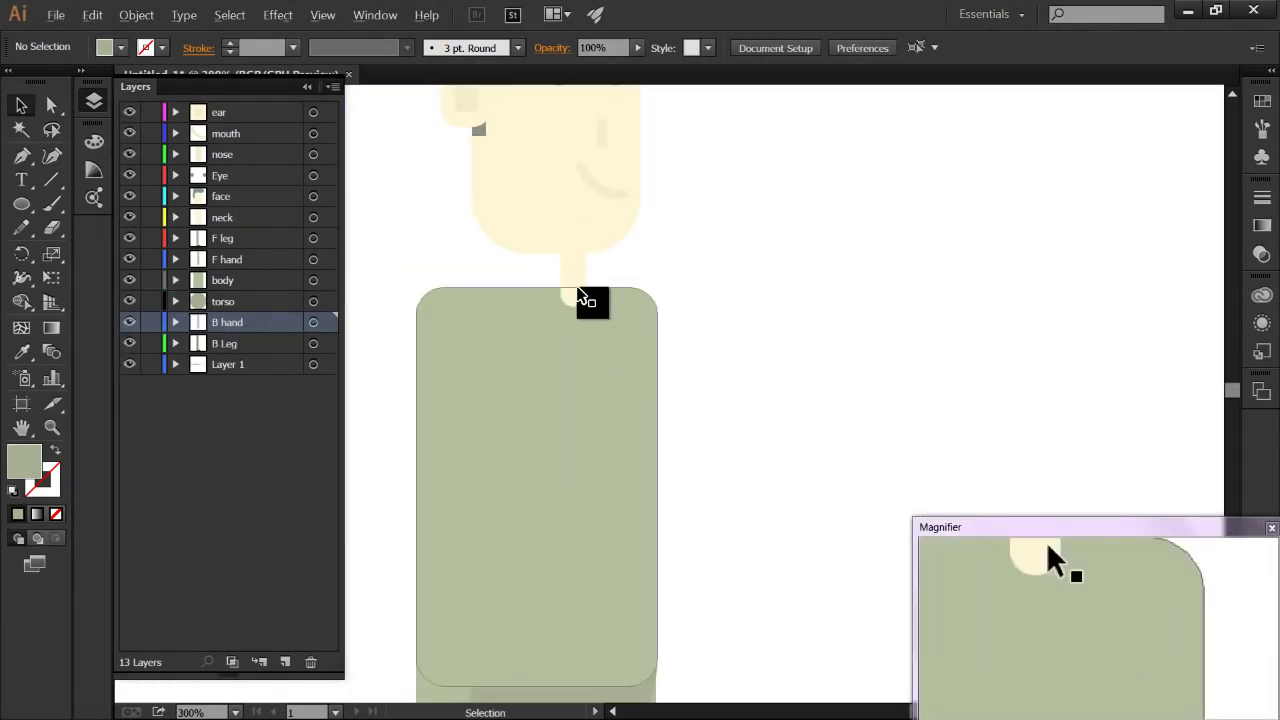
scroll(520, 320, "down", 2)
scroll(389, 378, "down", 2)
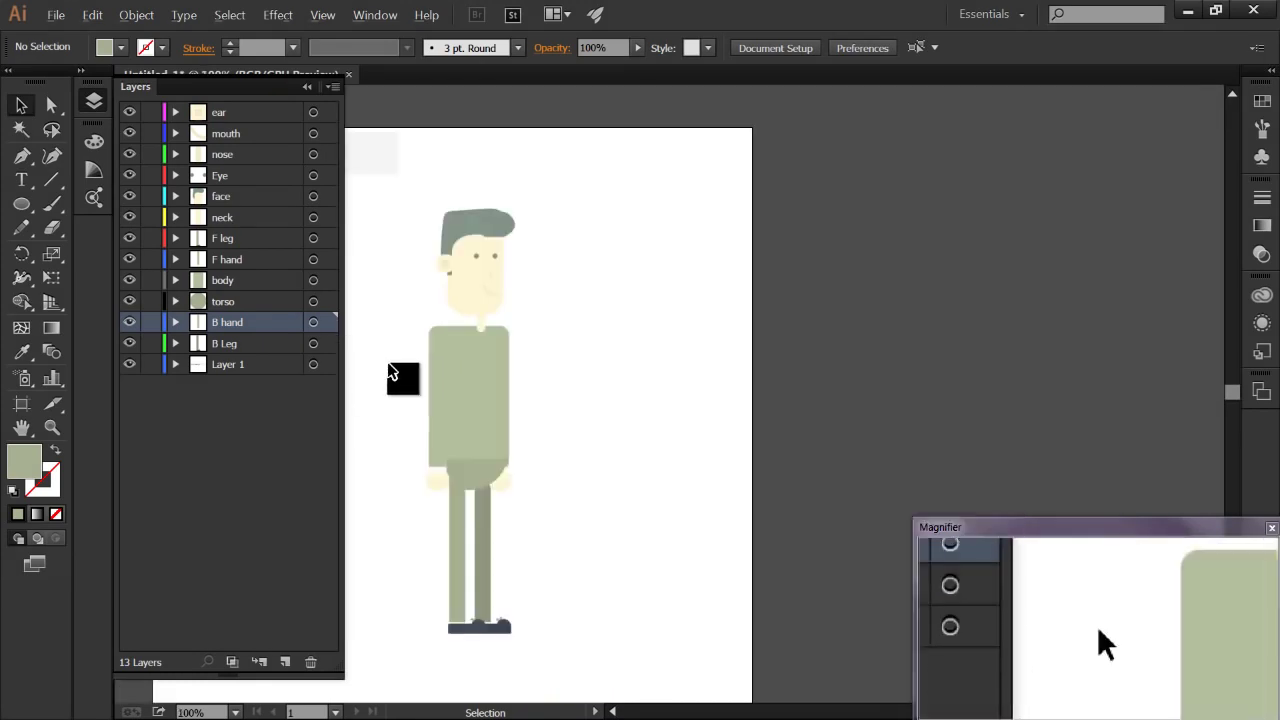
left_click_drag(517, 360, 657, 594)
left_click(586, 557)
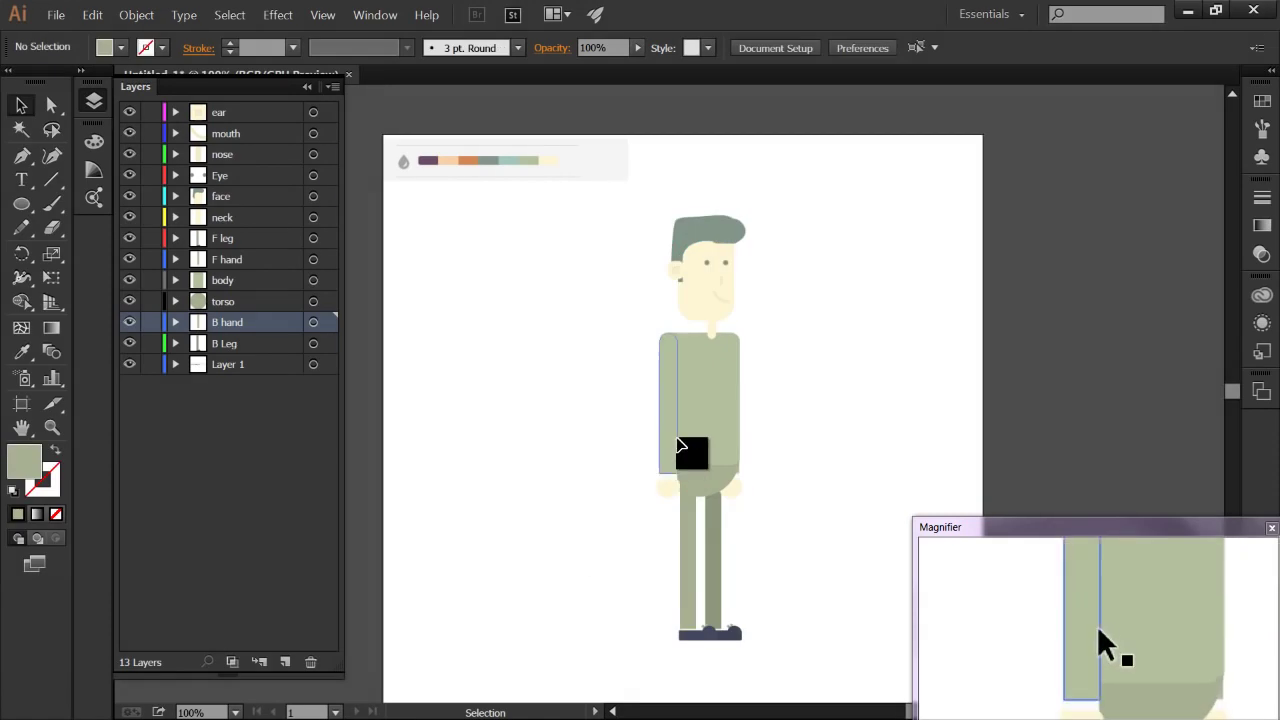
left_click(672, 440)
left_click(600, 506)
scroll(614, 492, "down", 2)
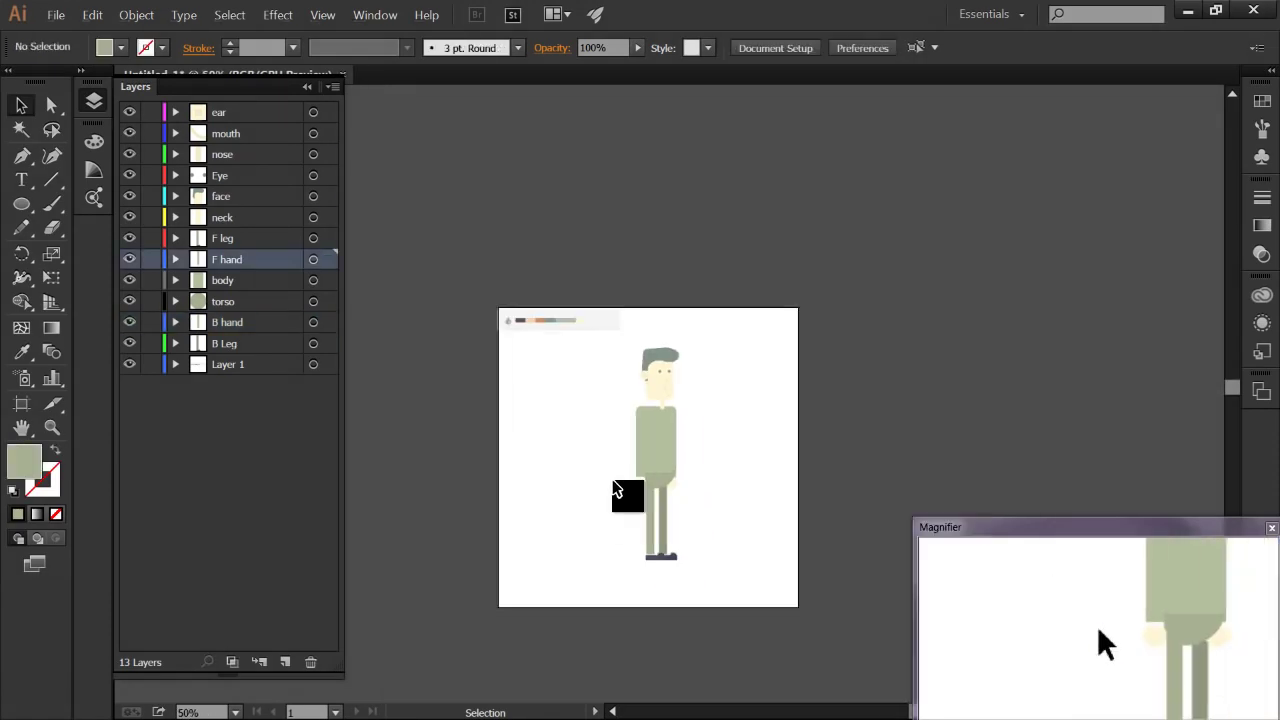
scroll(677, 451, "up", 3)
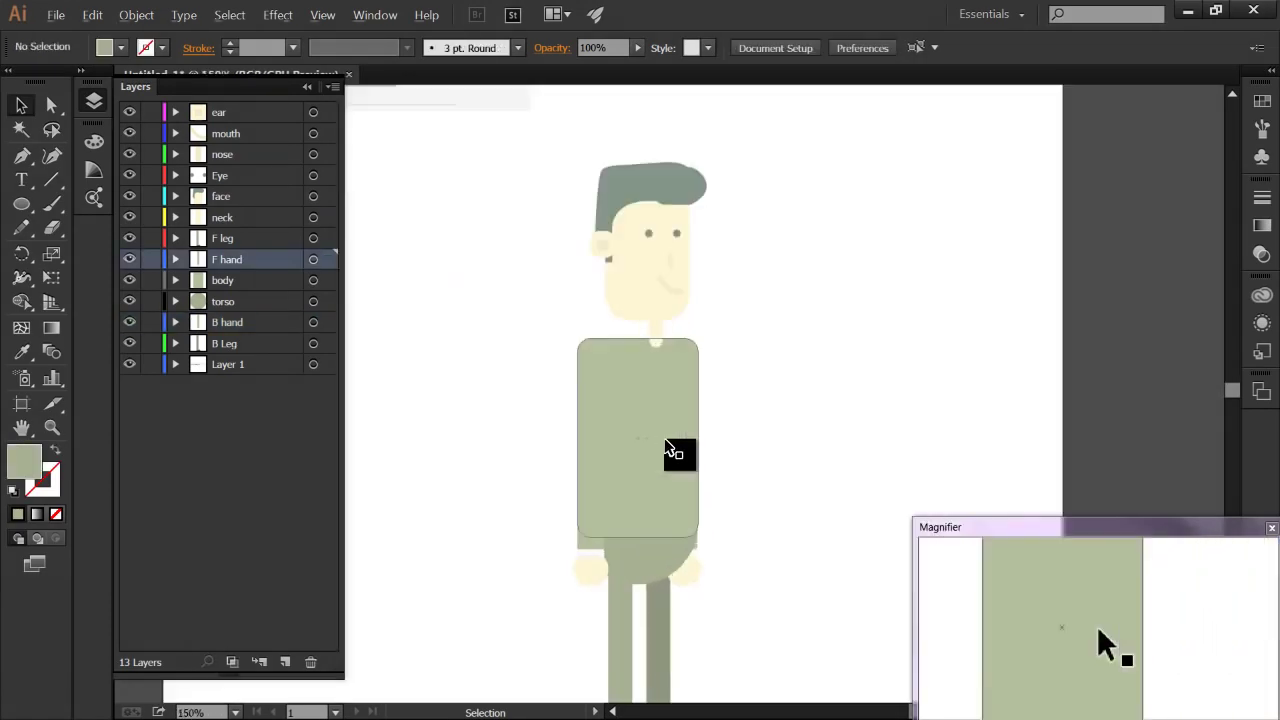
left_click(591, 518)
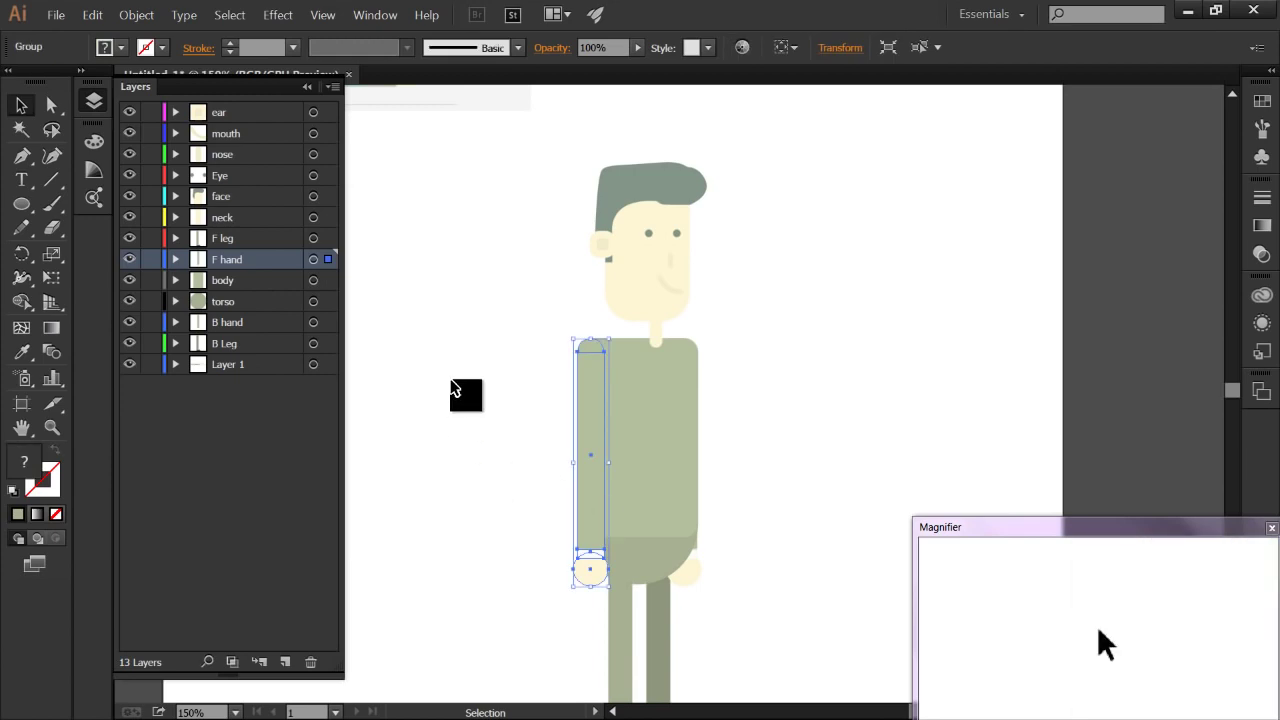
left_click(475, 400)
scroll(486, 406, "down", 1)
left_click_drag(563, 434, 708, 353)
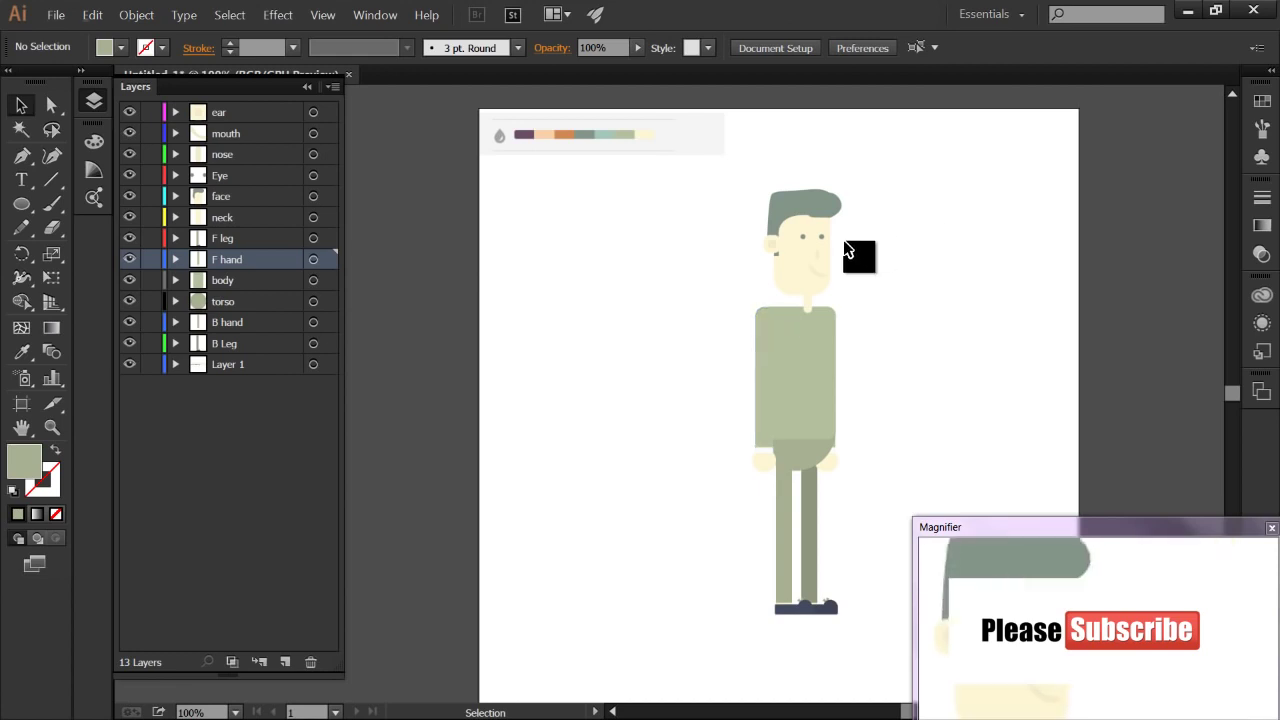
scroll(857, 254, "up", 2)
left_click_drag(826, 317, 750, 250)
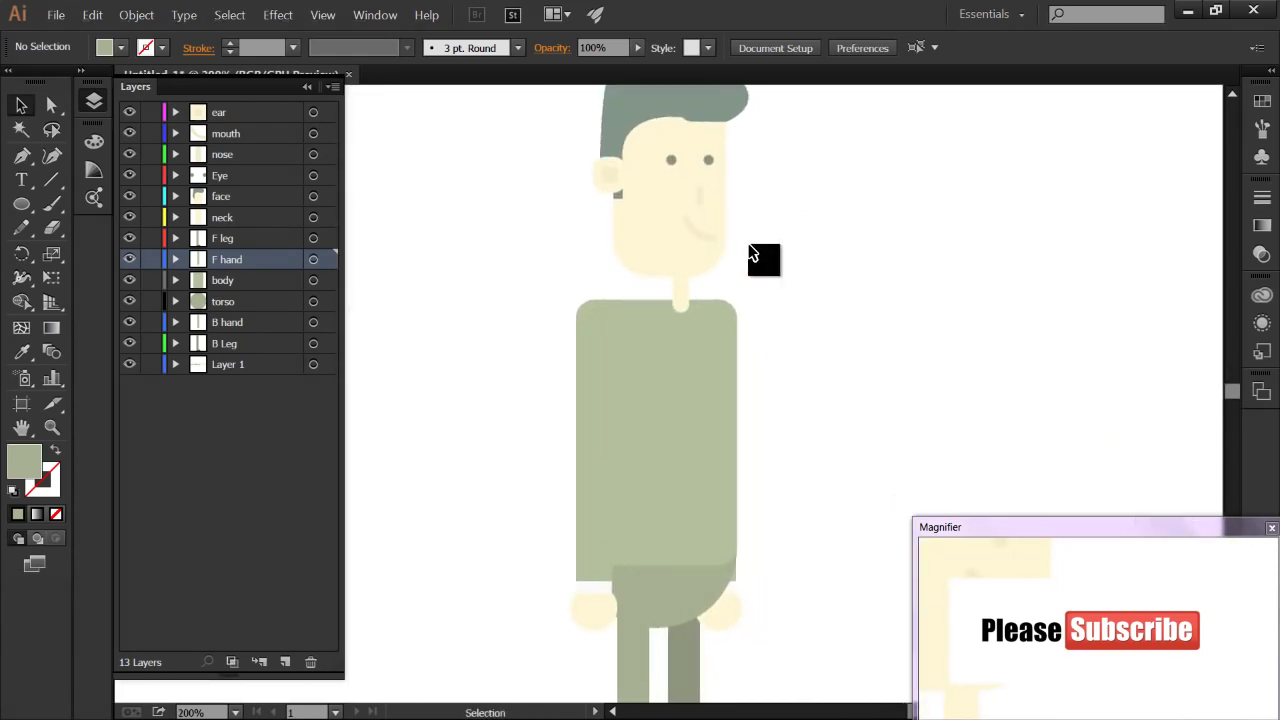
scroll(757, 257, "down", 2)
left_click_drag(732, 367, 702, 350)
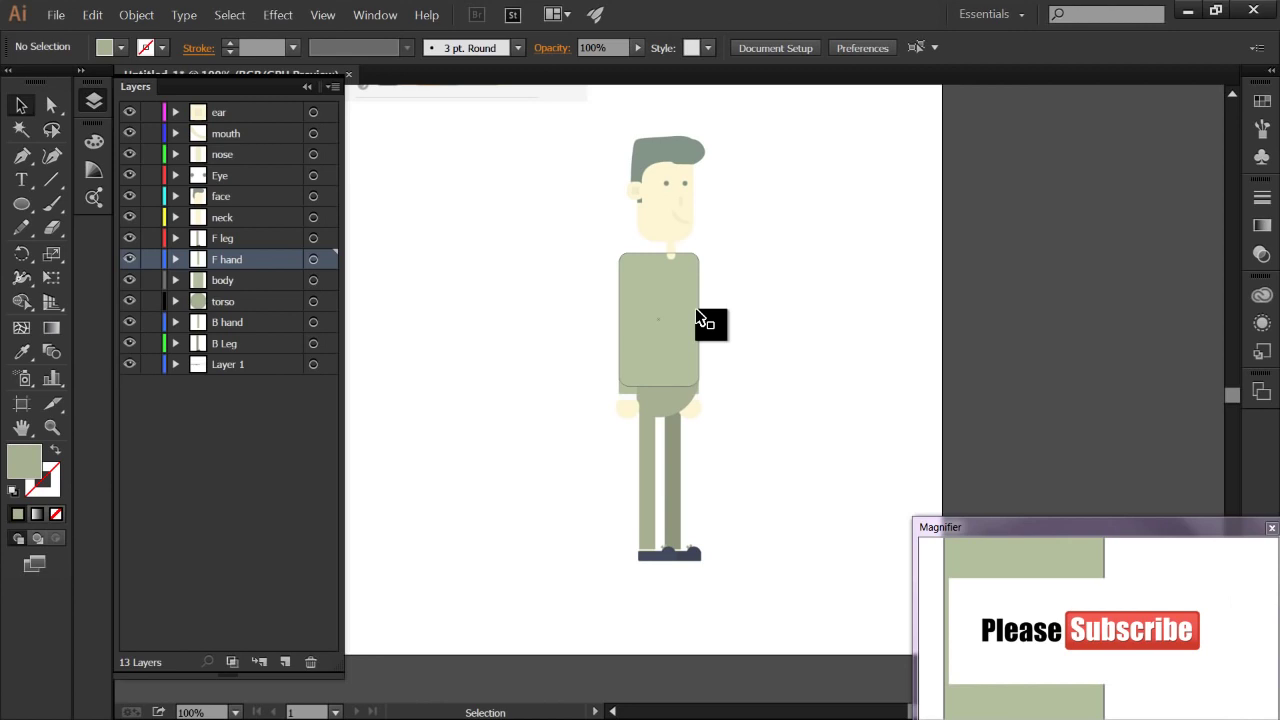
left_click(1216, 11)
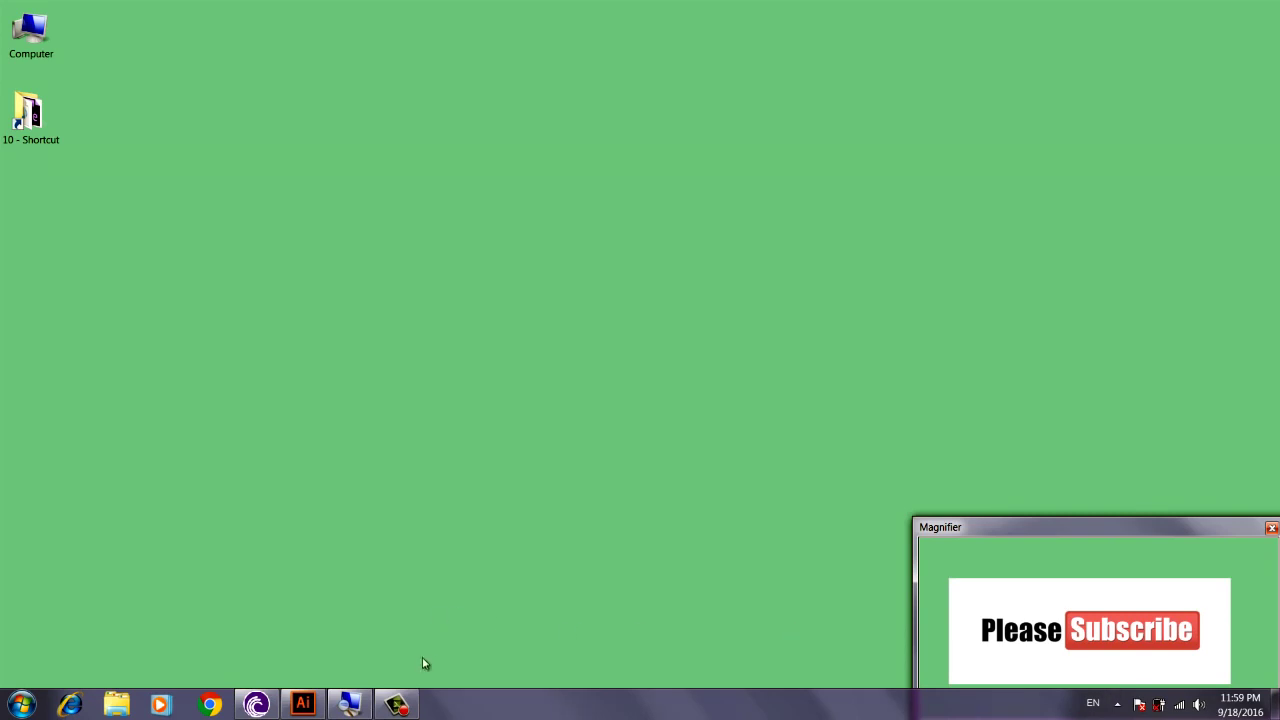
left_click(396, 705)
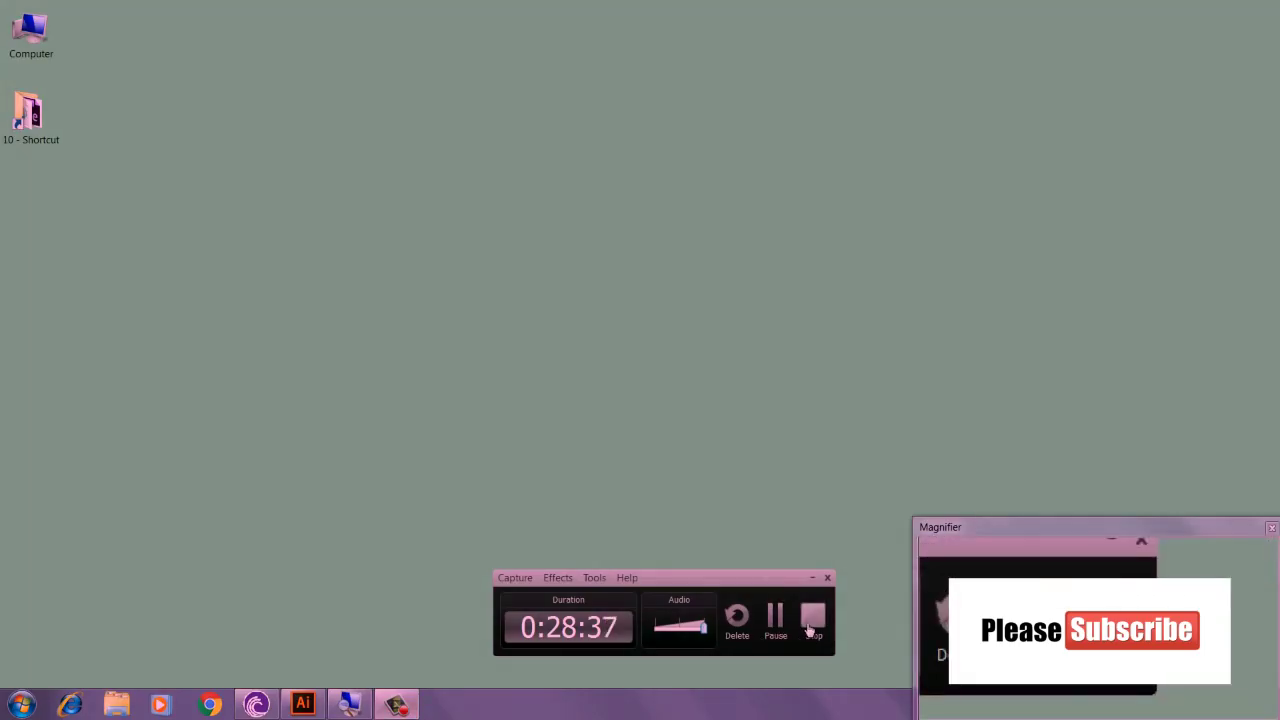